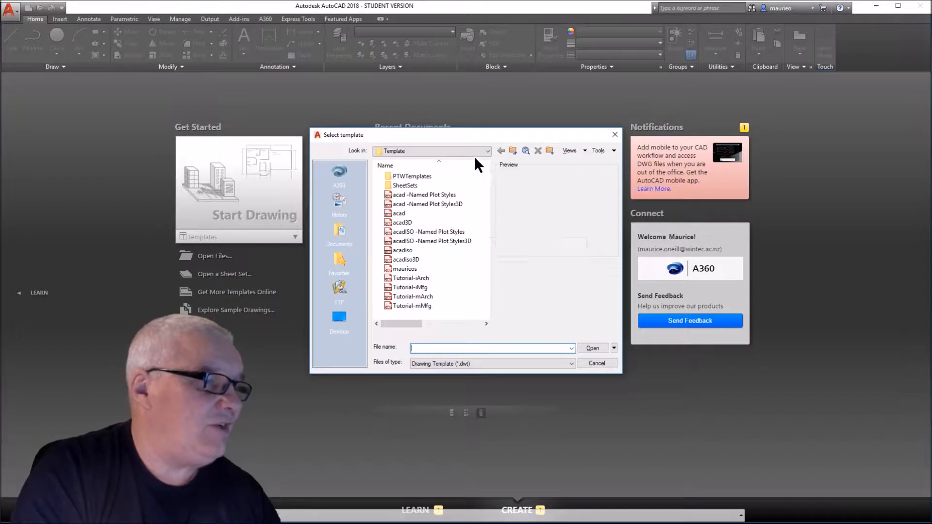
Step: Start a new drawing from the template stored in COURSE FILES, inside the AUTOCAD NIGHT CLASS folder on the H: drive
click(488, 151)
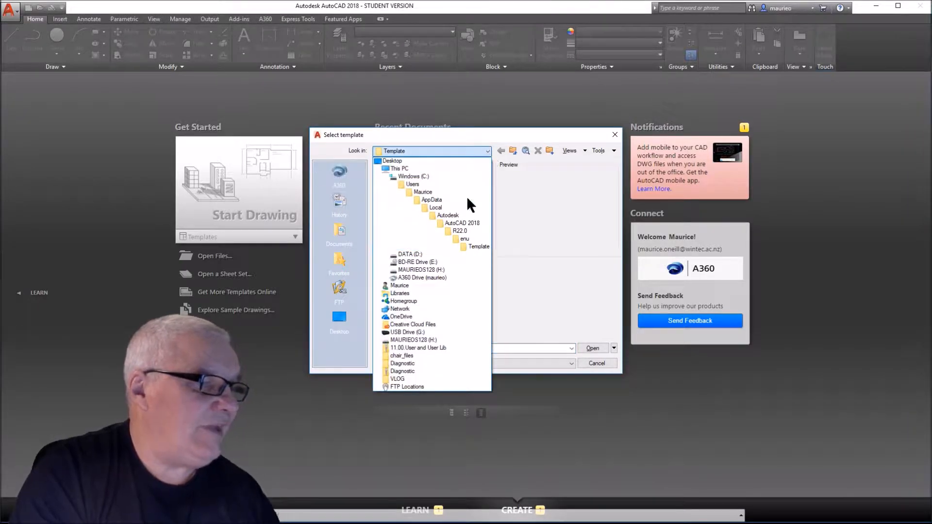
click(424, 270)
double_click(421, 172)
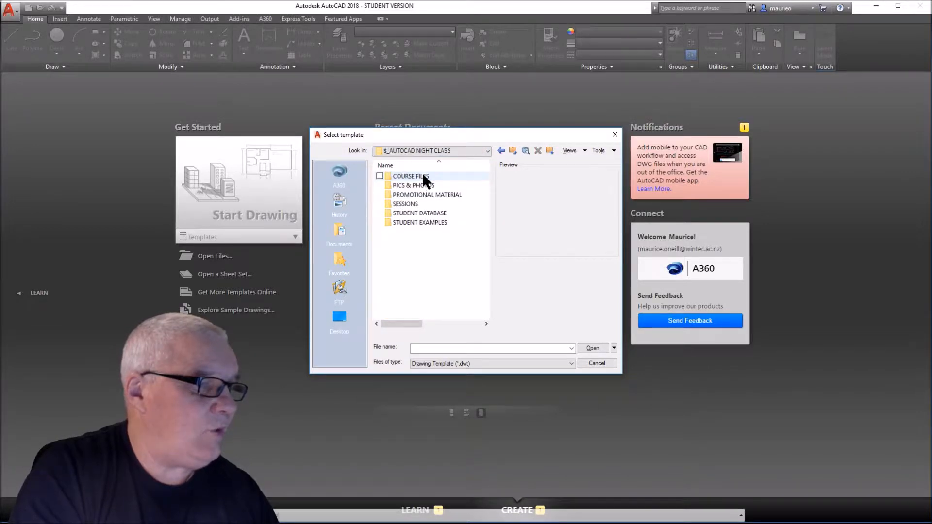
double_click(414, 175)
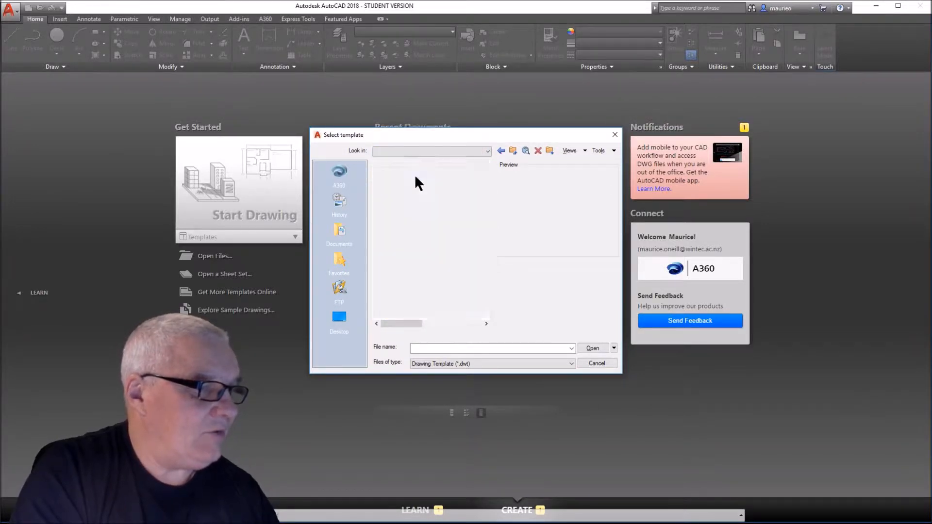
double_click(416, 185)
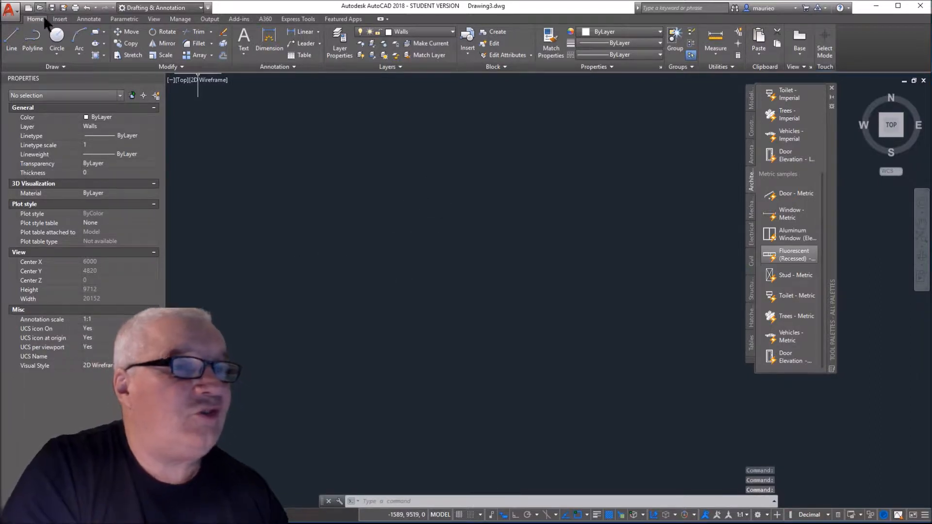
Step: Save the drawing as Wright Office in the COURSE FILES folder, replacing the existing file
click(10, 9)
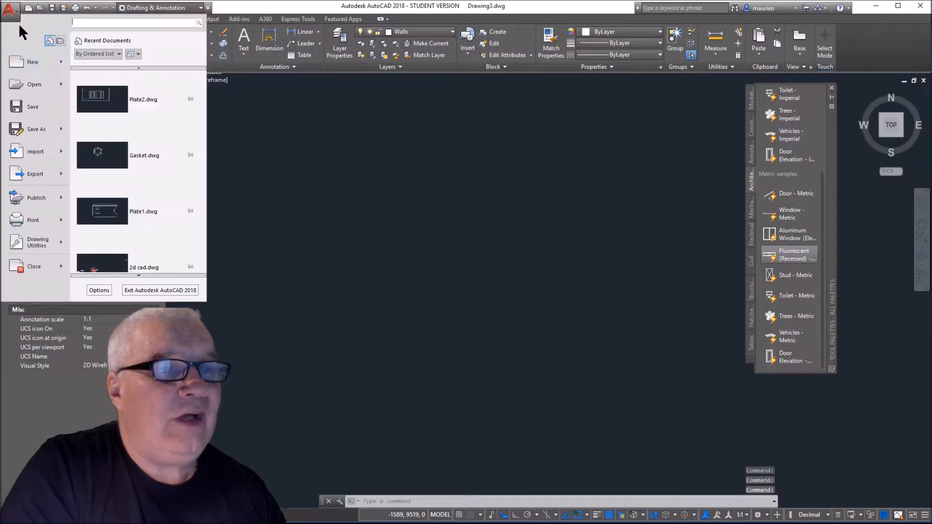
click(37, 129)
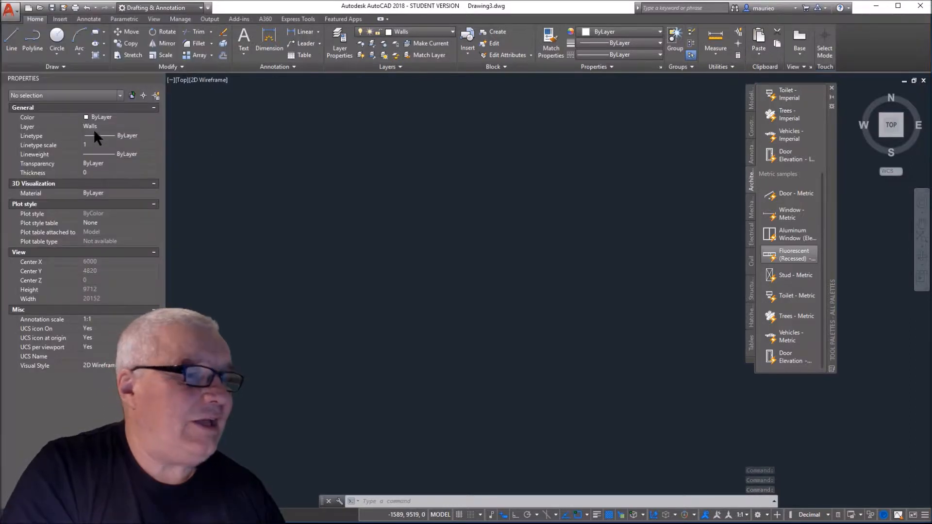
drag(486, 184, 499, 307)
double_click(417, 314)
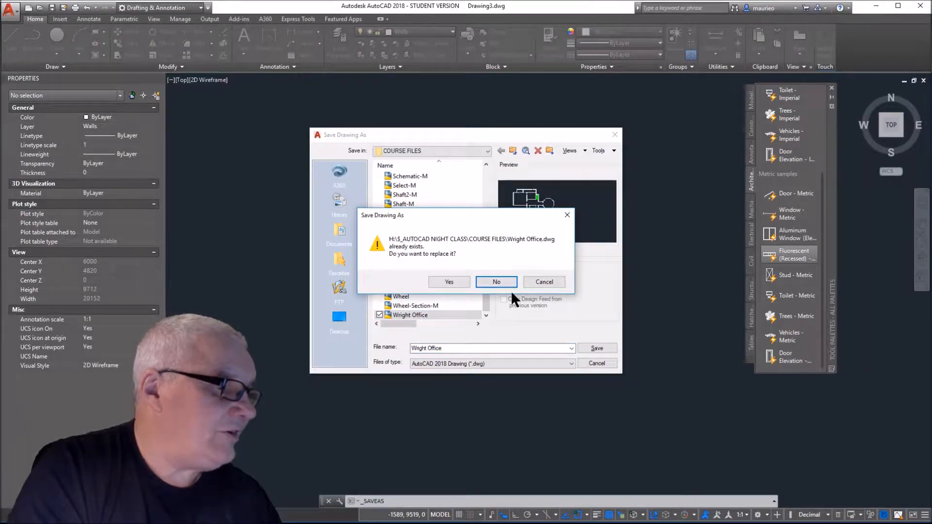
click(456, 282)
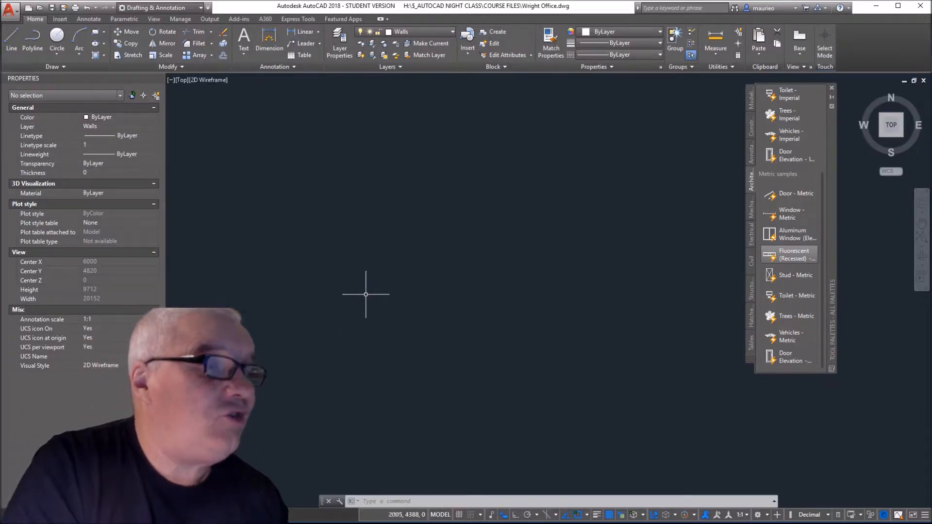
Step: With Ortho mode on, draw the left exterior wall line 11000 straight up from a point at about 688,4188
click(515, 515)
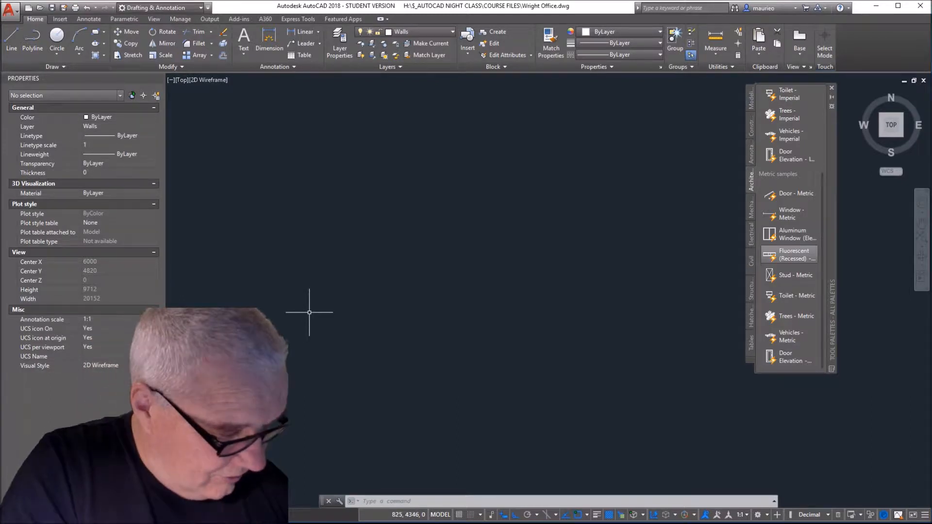
text(l)
key(Return)
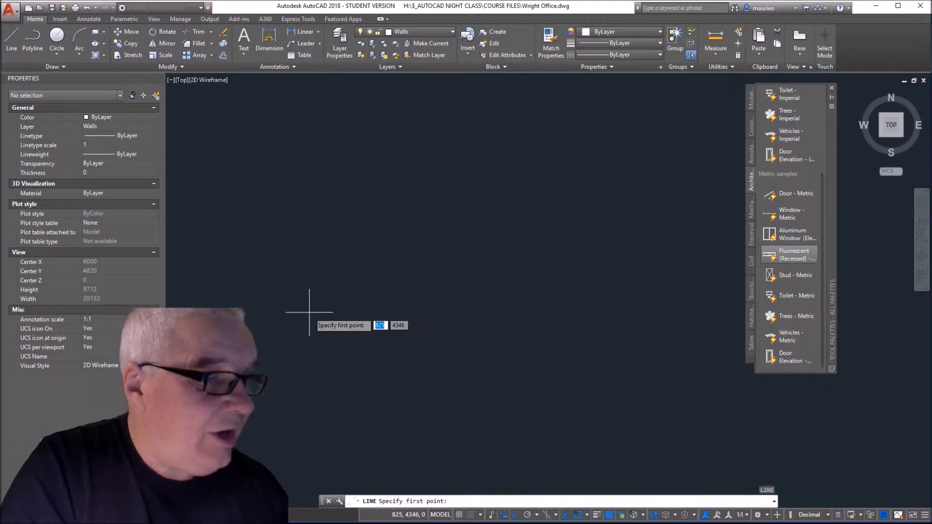
click(303, 320)
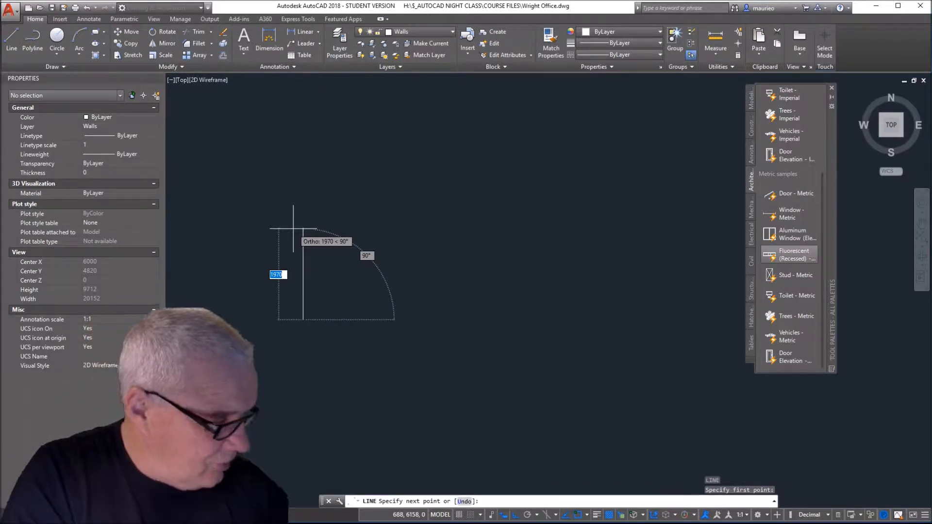
text(1000)
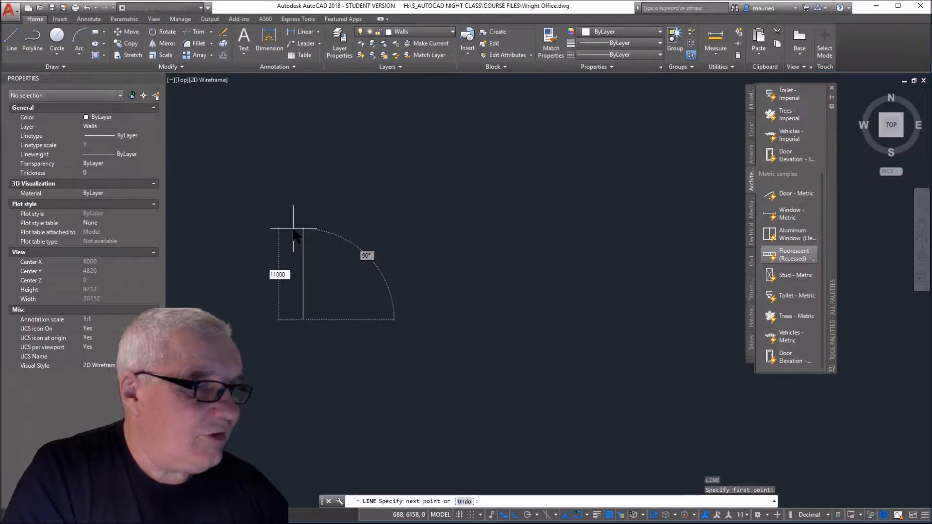
key(Return)
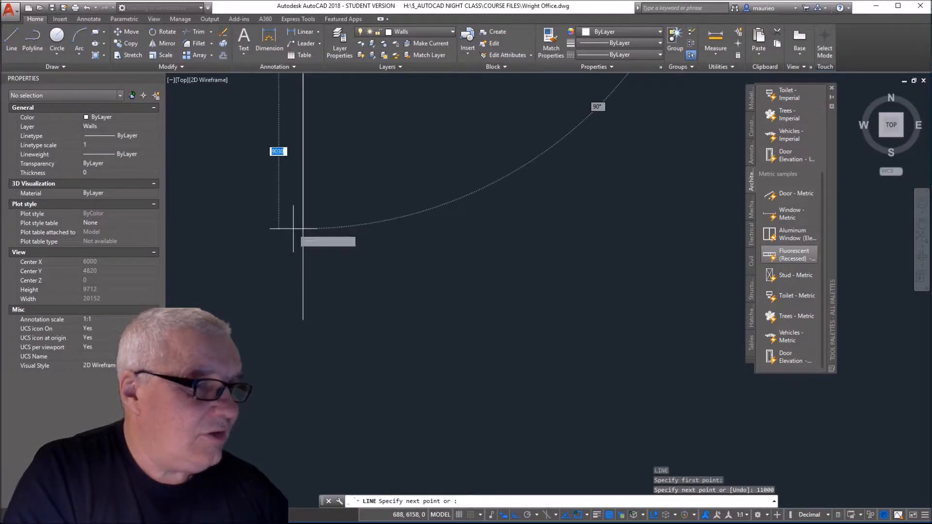
Step: Continue the wall outline from the top of the left wall with 3000 to the right and 2400 up
scroll(301, 226, down, 2)
mouse_move(308, 227)
middle_down()
mouse_move(344, 435)
mouse_move(298, 401)
middle_up()
scroll(343, 436, up, 1)
scroll(297, 401, down, 2)
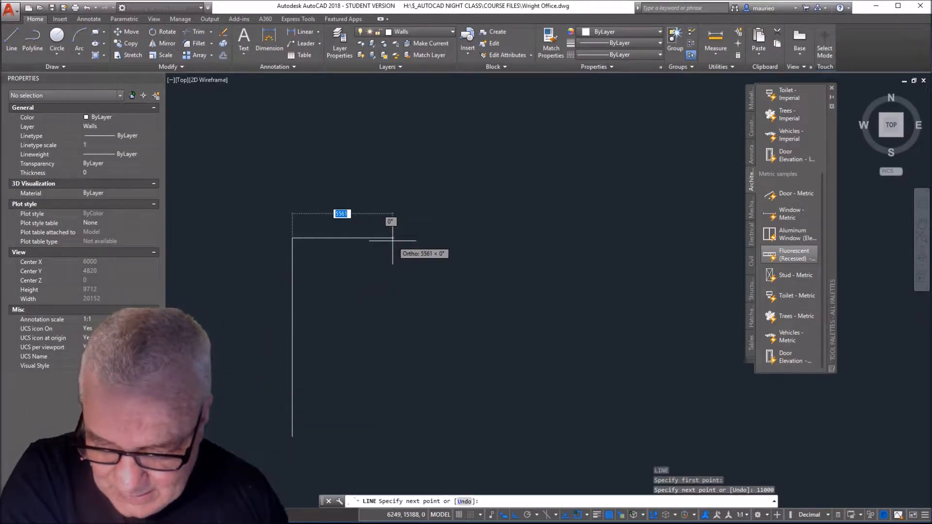
text(3)
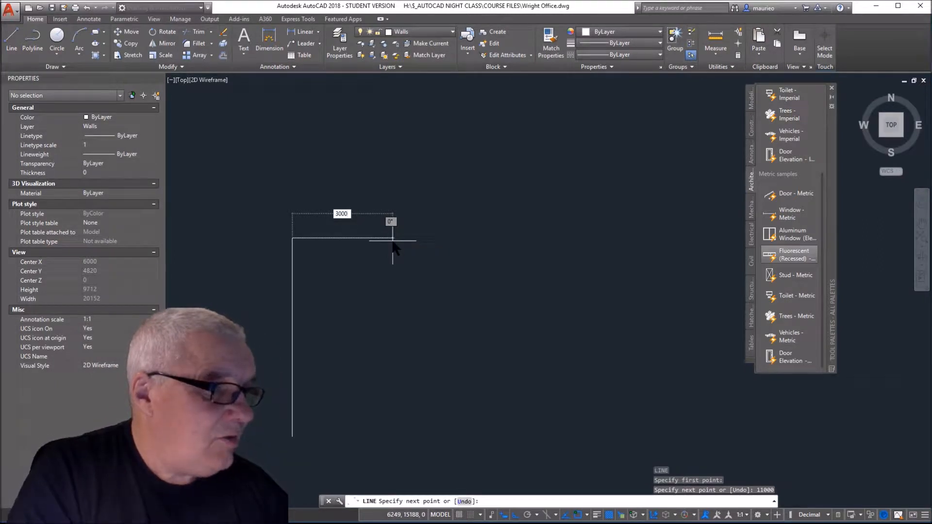
text(000)
key(Return)
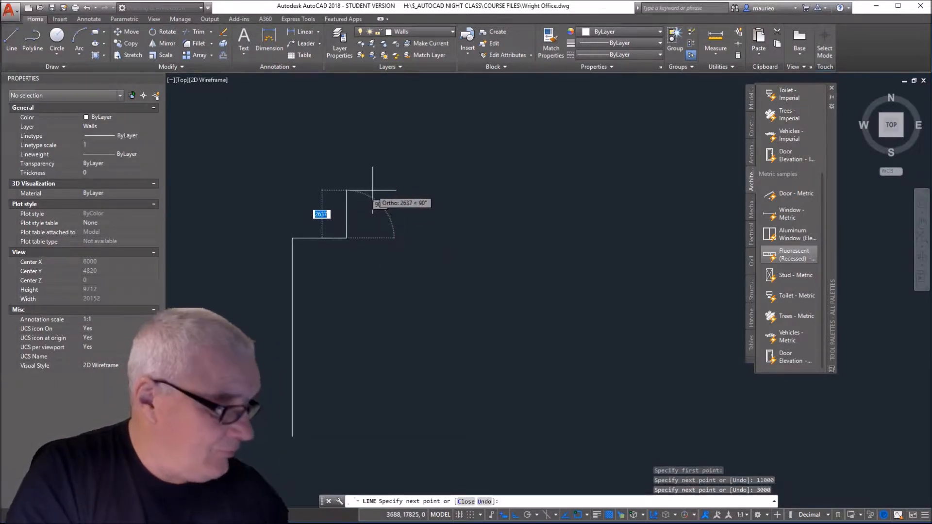
text(2400)
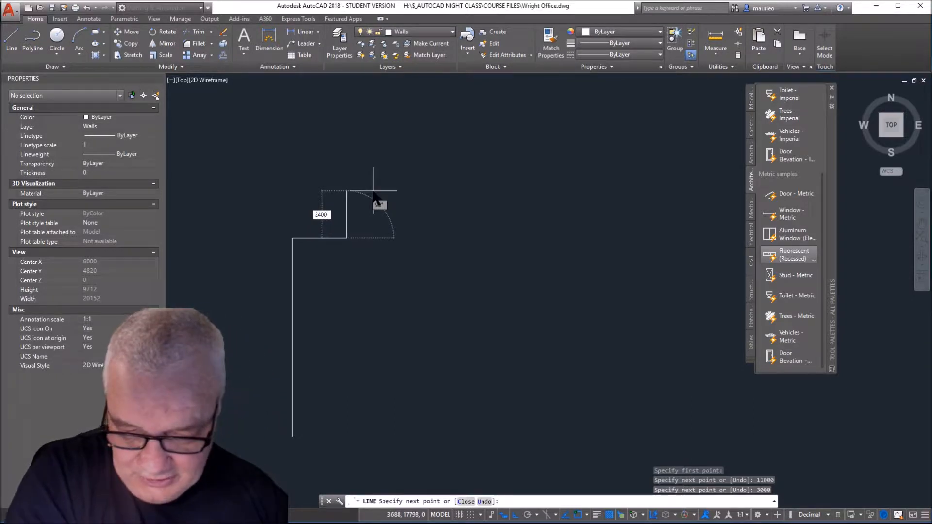
key(Return)
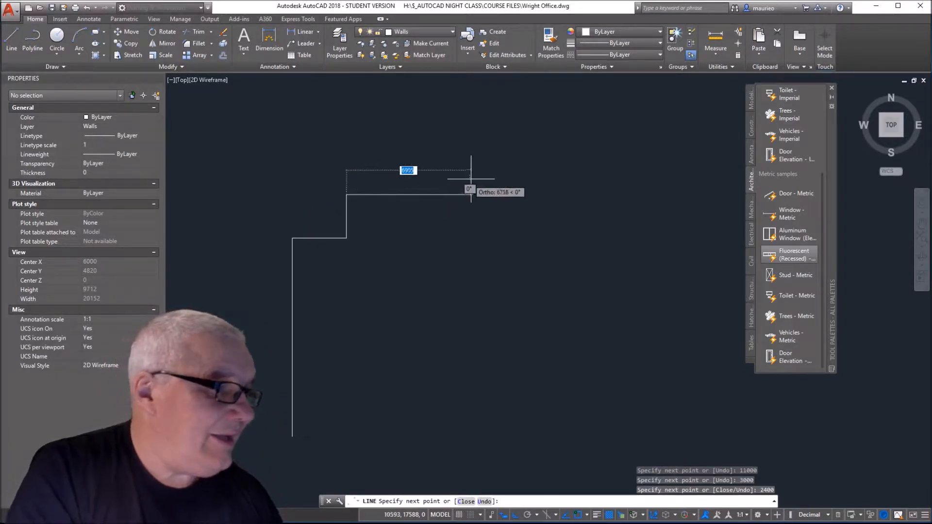
Step: Extend the outline with the long upper wall 15800 to the right and a 4200 segment down
text(158)
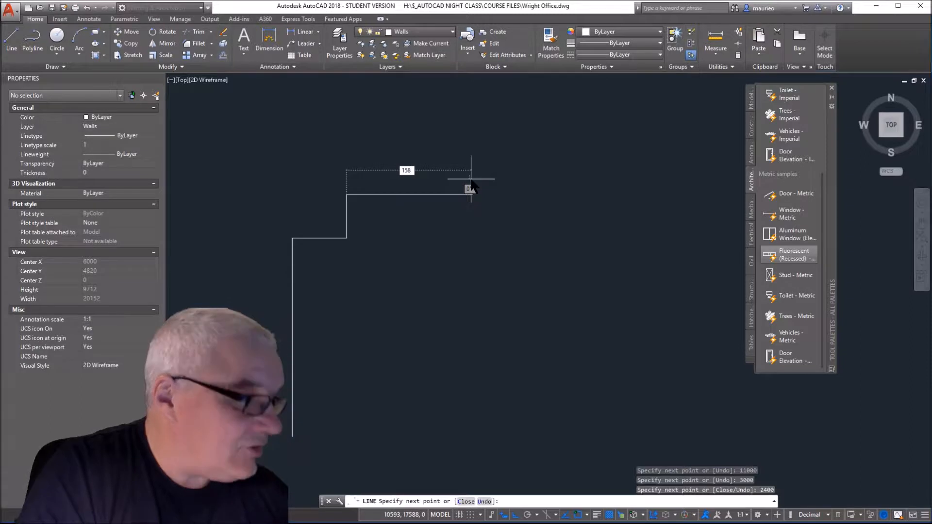
text(00)
key(Return)
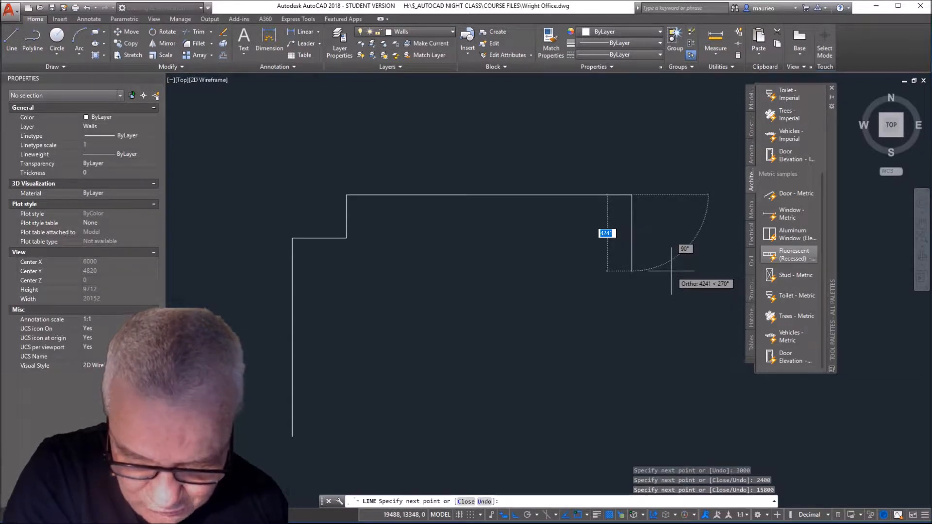
text(4)
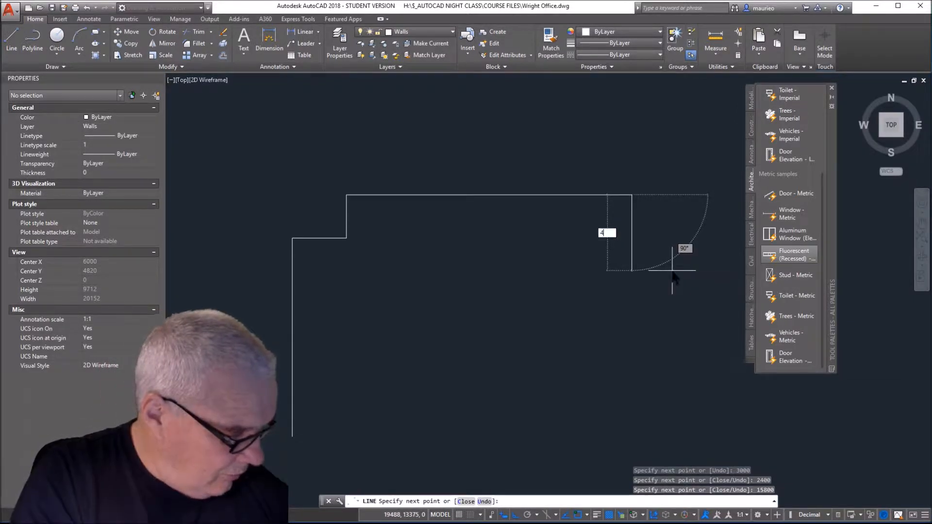
text(200)
key(Return)
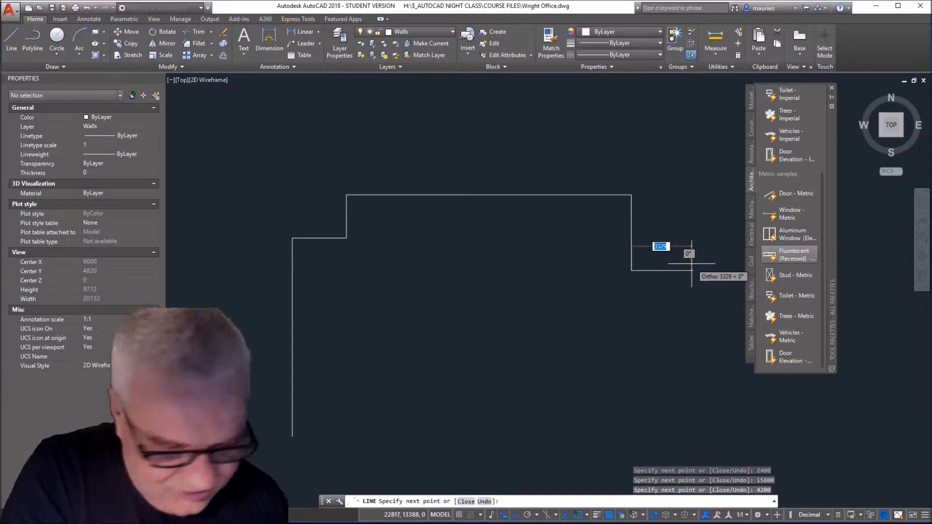
Step: Add outline segments 1800 to the right, 6000 down and 3600 to the right, and end the line
text(1800)
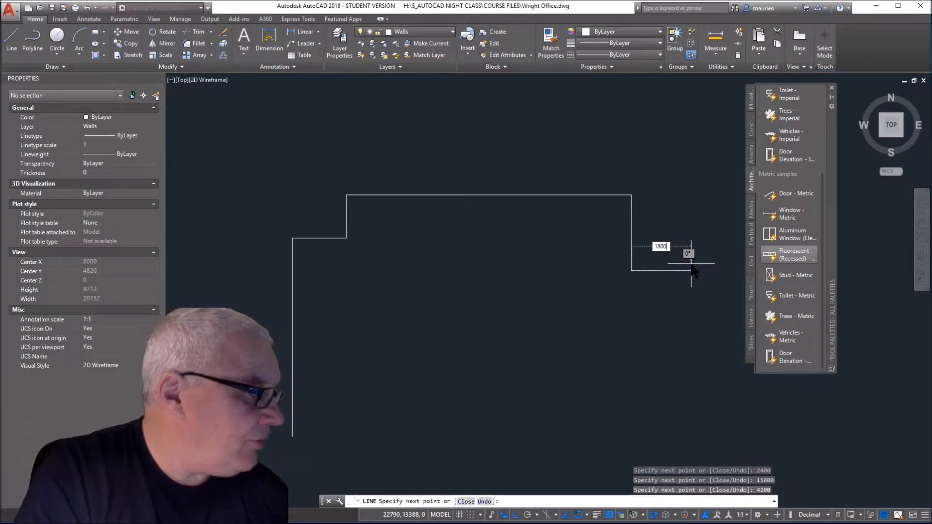
key(Return)
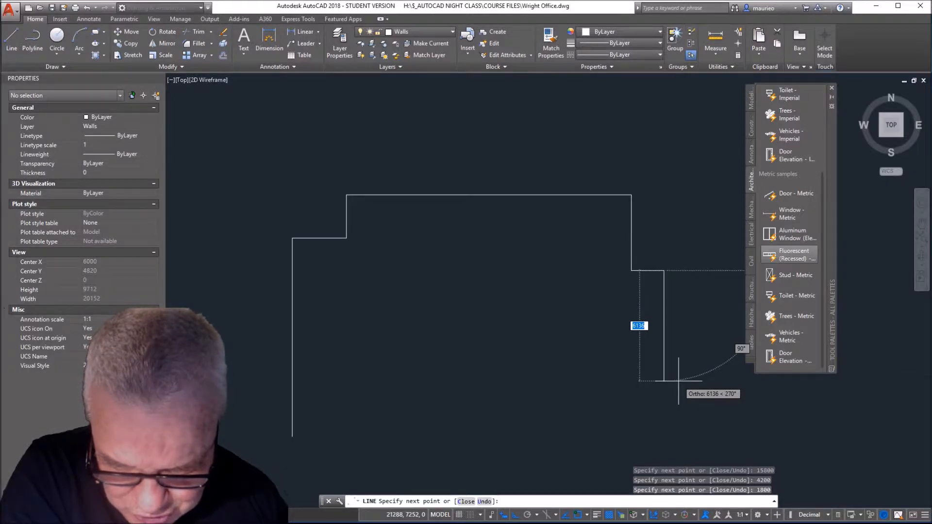
text(6000)
key(Return)
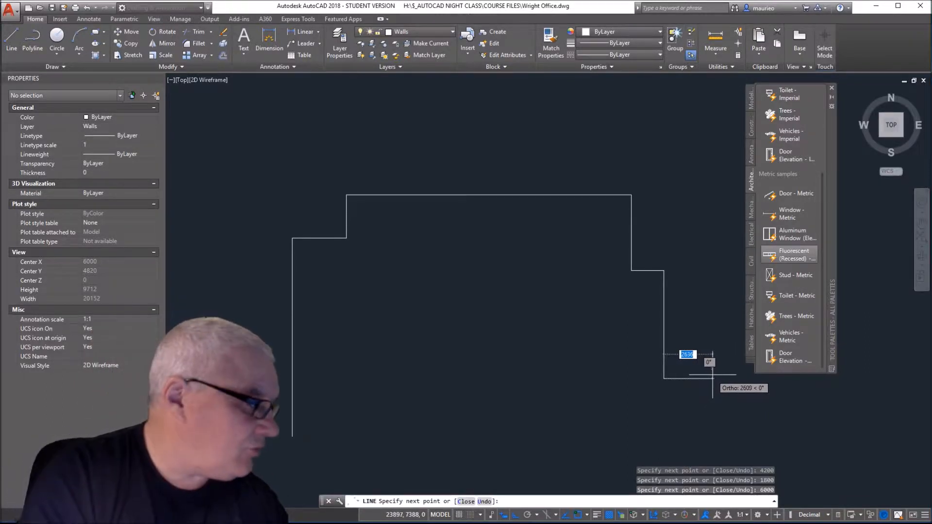
text(3600)
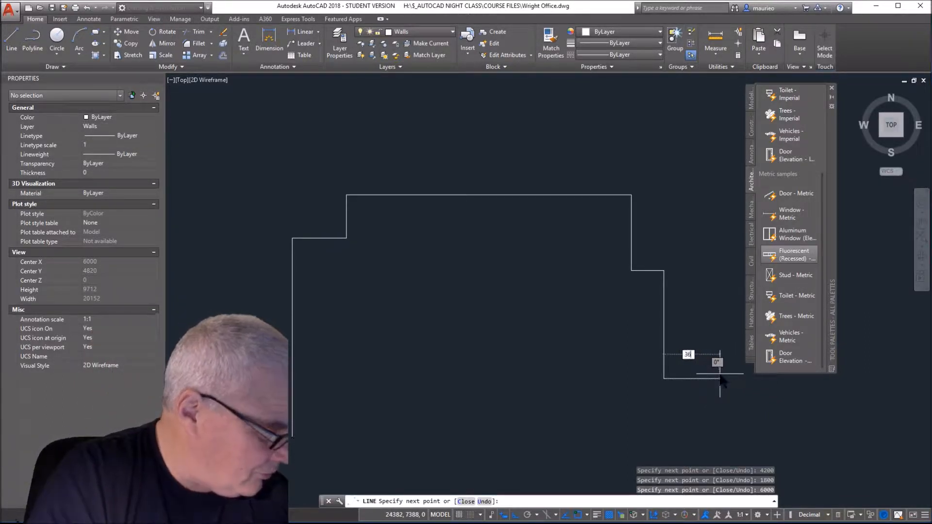
key(Return)
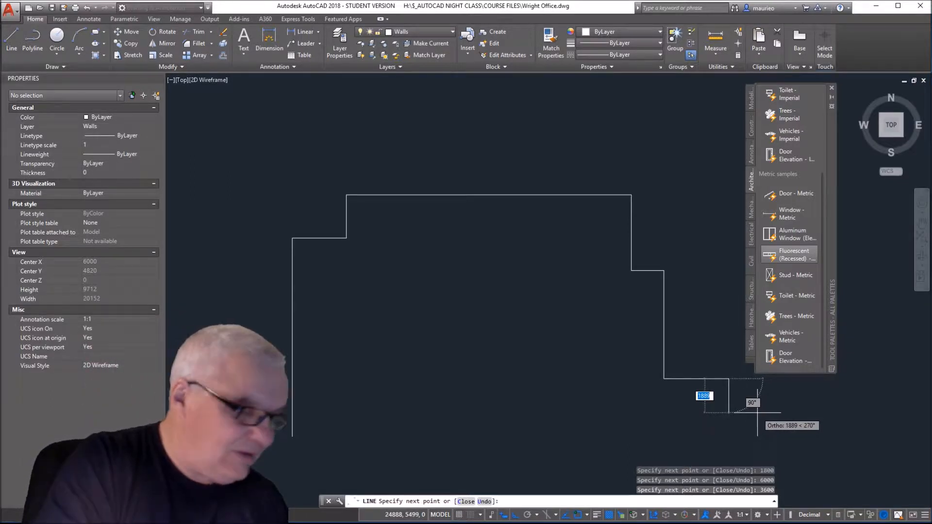
key(Escape)
key(Escape)
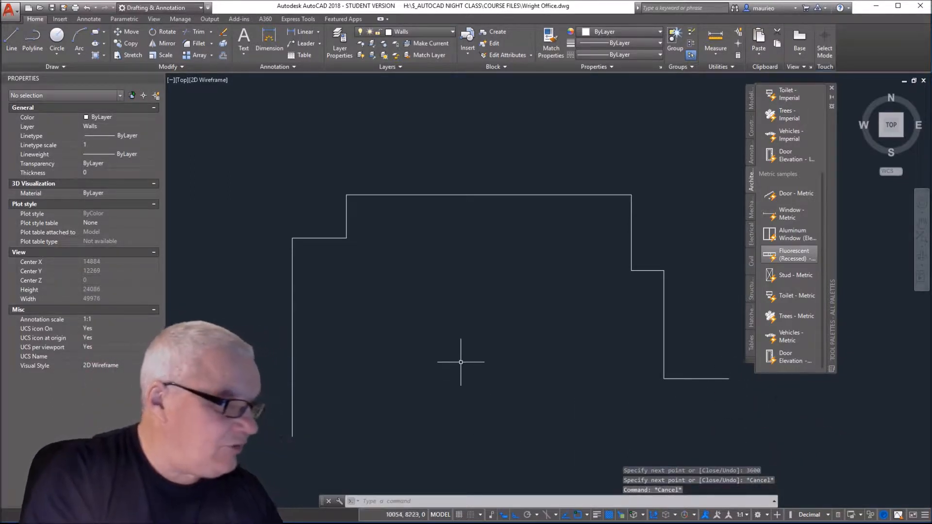
Step: Start a new line at the lower endpoint of the left exterior wall
scroll(561, 302, down, 2)
middle_drag(565, 304, 489, 210)
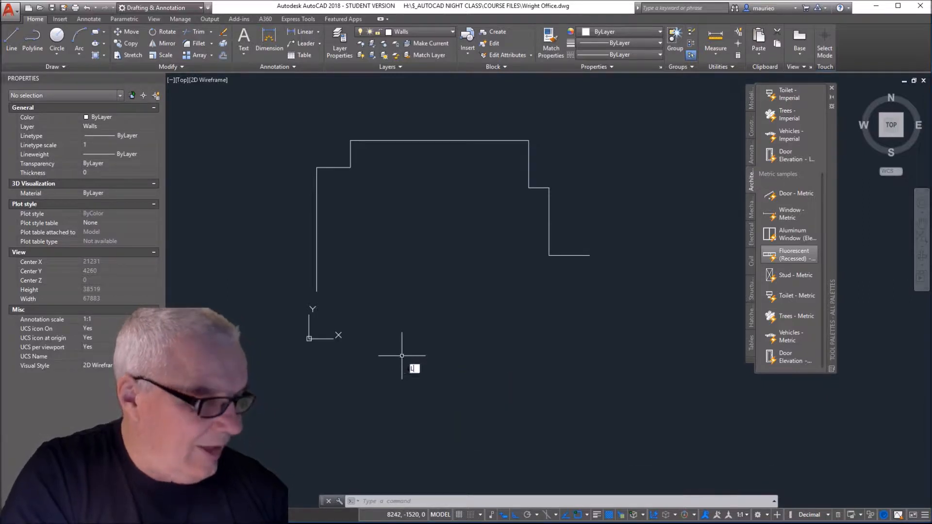
key(Return)
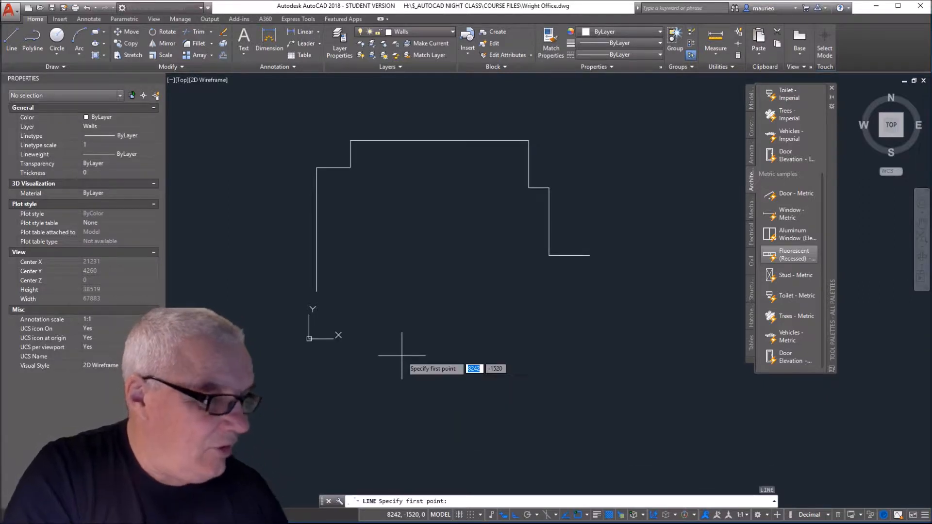
click(316, 291)
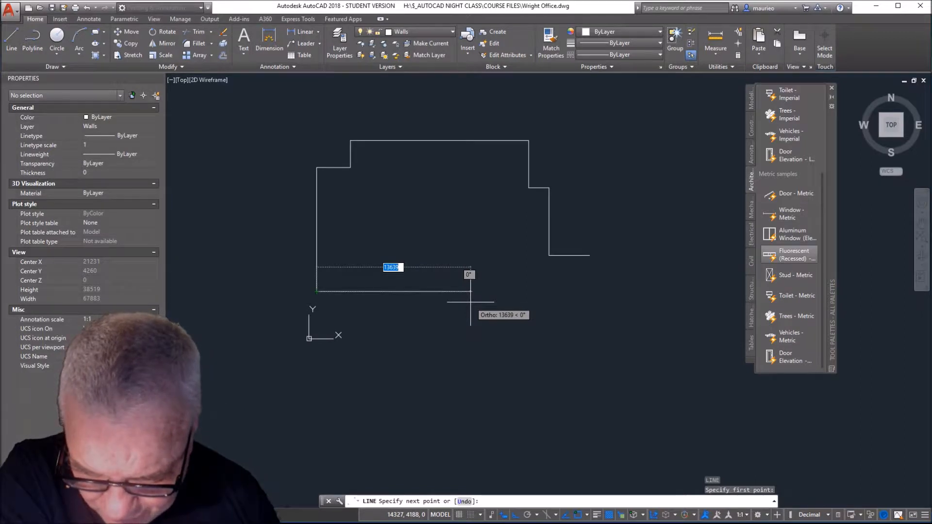
text(11)
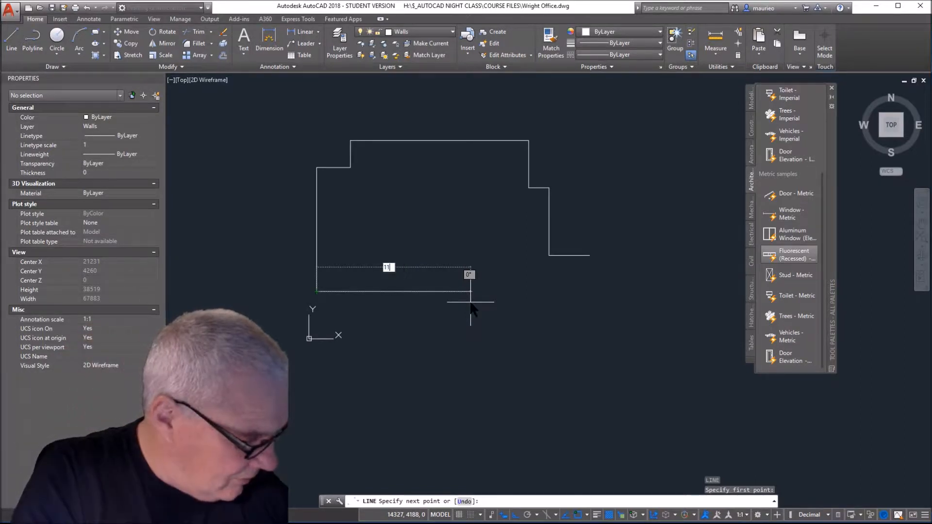
text(00)
key(Return)
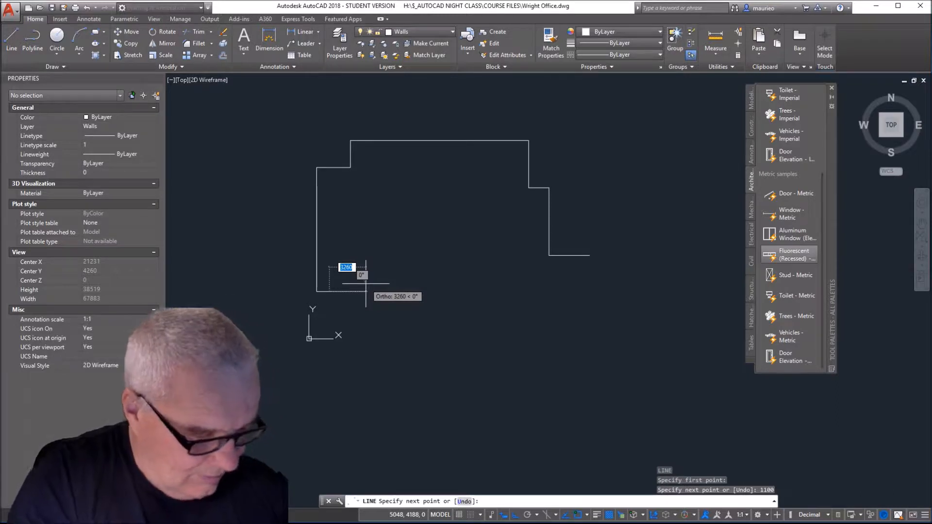
text(U)
key(Return)
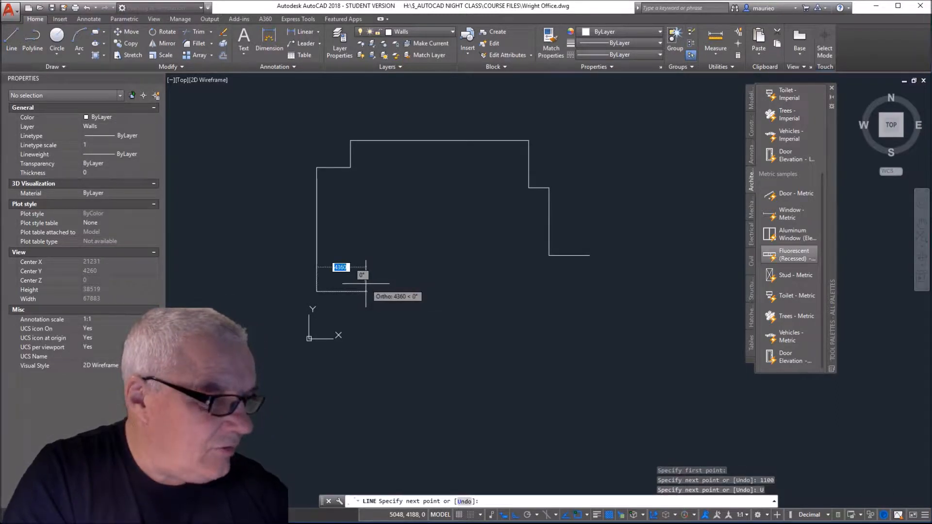
Step: Draw the lower wall 11000 to the right and then 2100 down
text(11000)
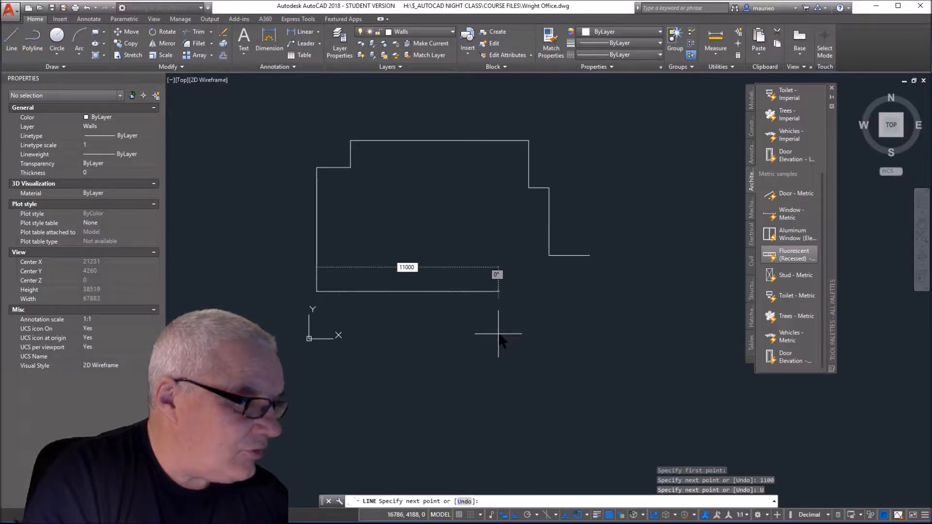
key(Return)
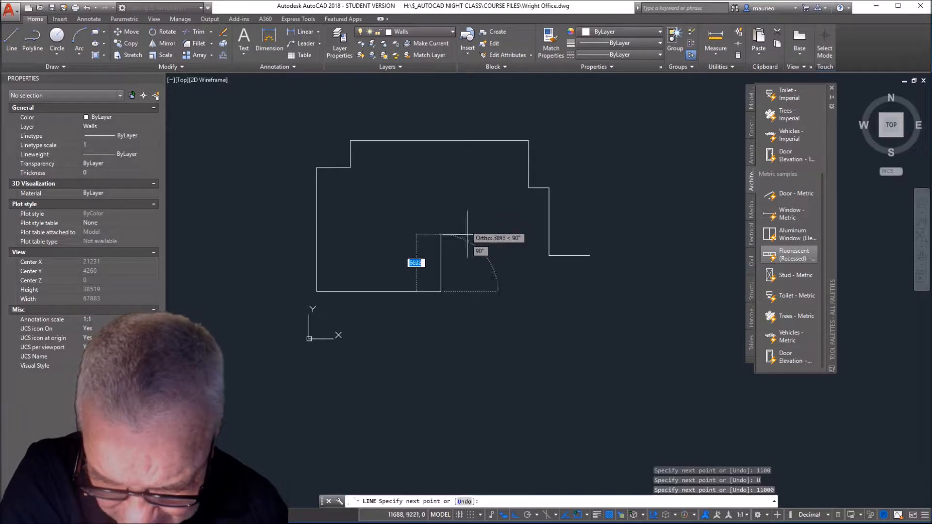
click(441, 292)
text(2100)
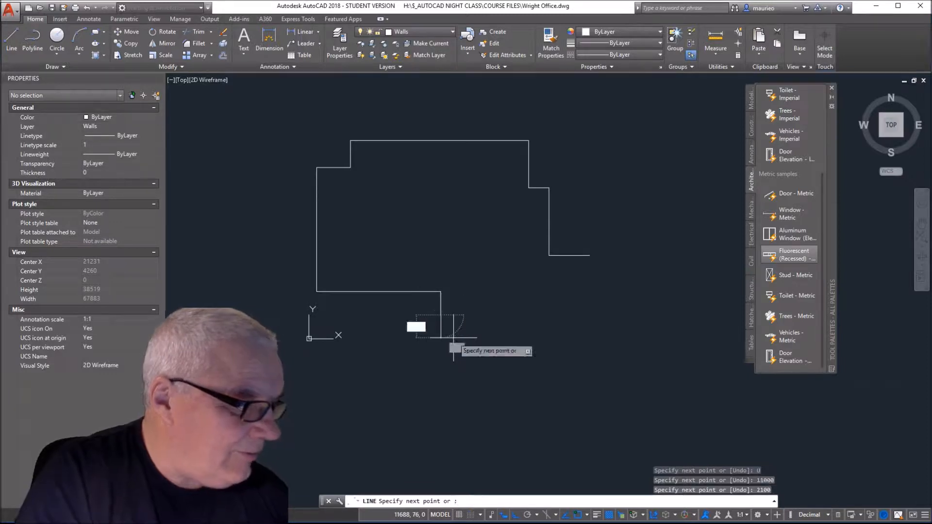
key(Return)
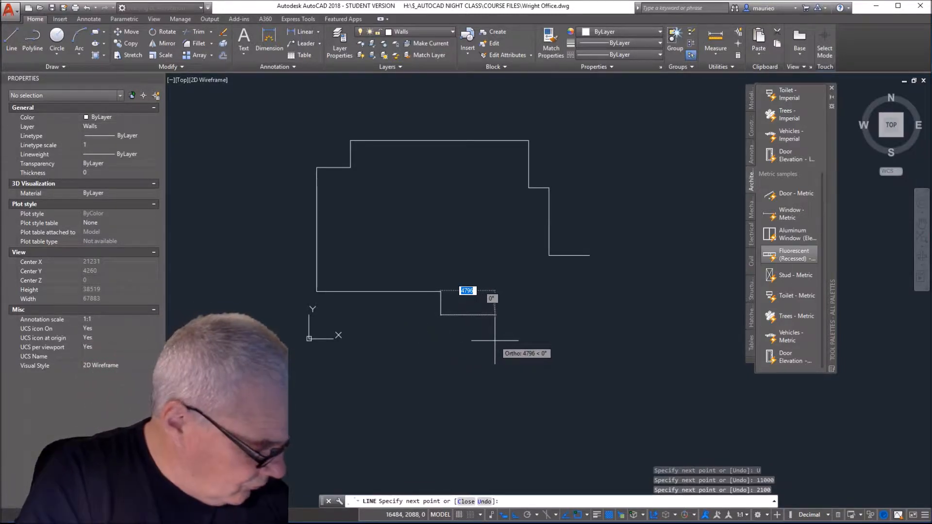
Step: Finish the first lower projection with segments 2400 to the right and 2100 up
text(2400)
key(Return)
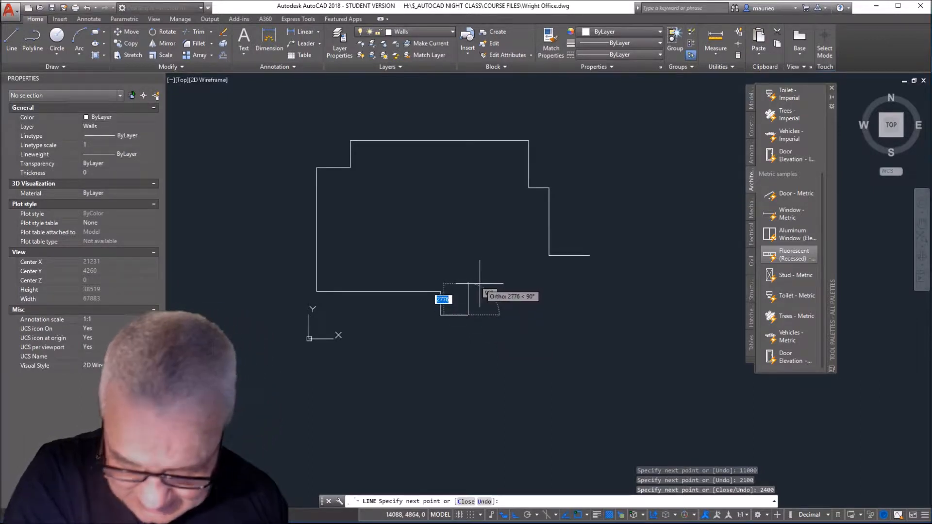
text(2100)
key(Return)
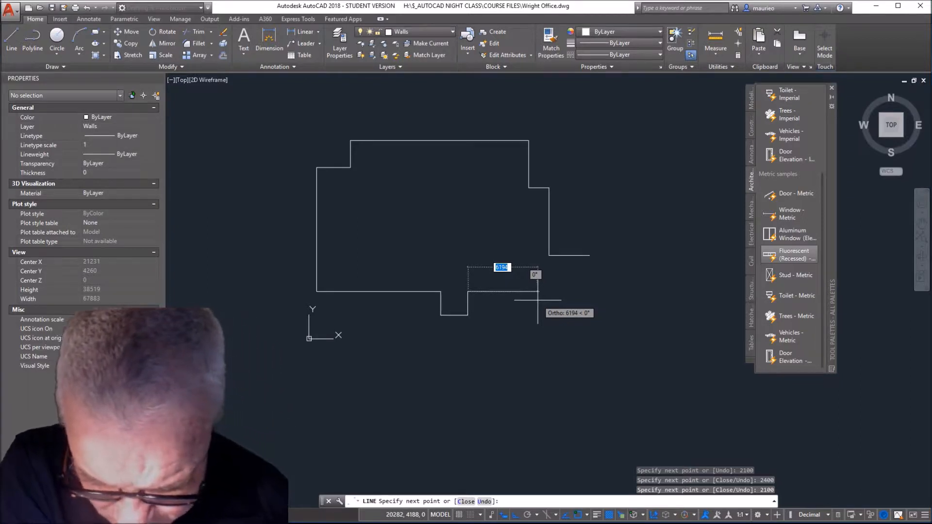
Step: Continue the lower wall 4900 to the right and 2100 down for the second projection
text(4900)
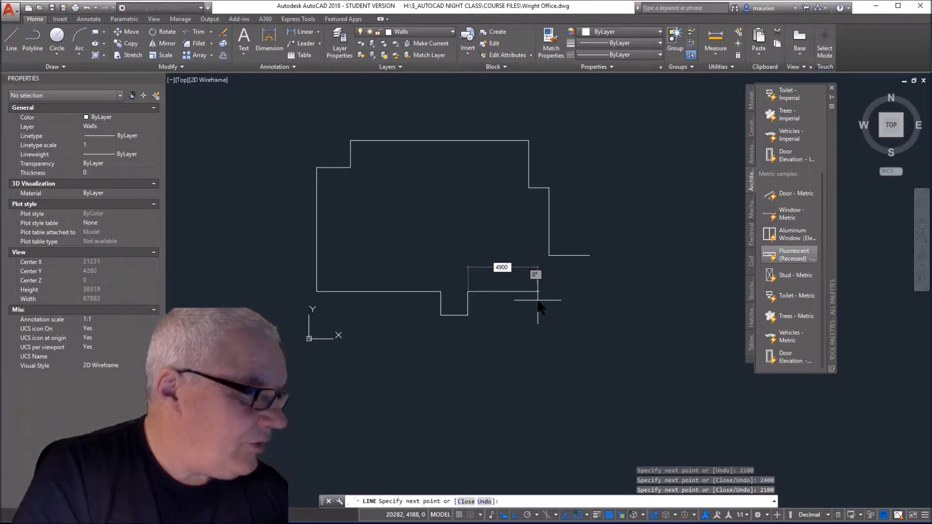
key(Return)
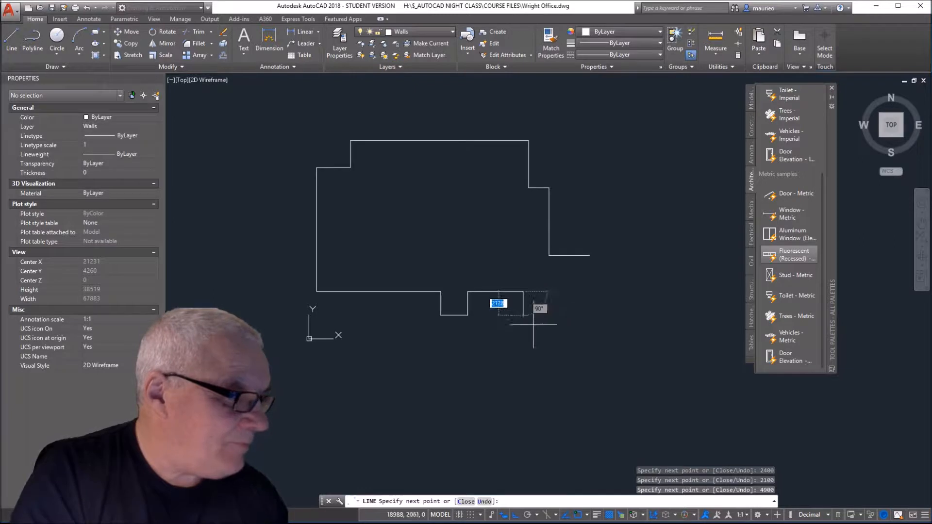
text(2100)
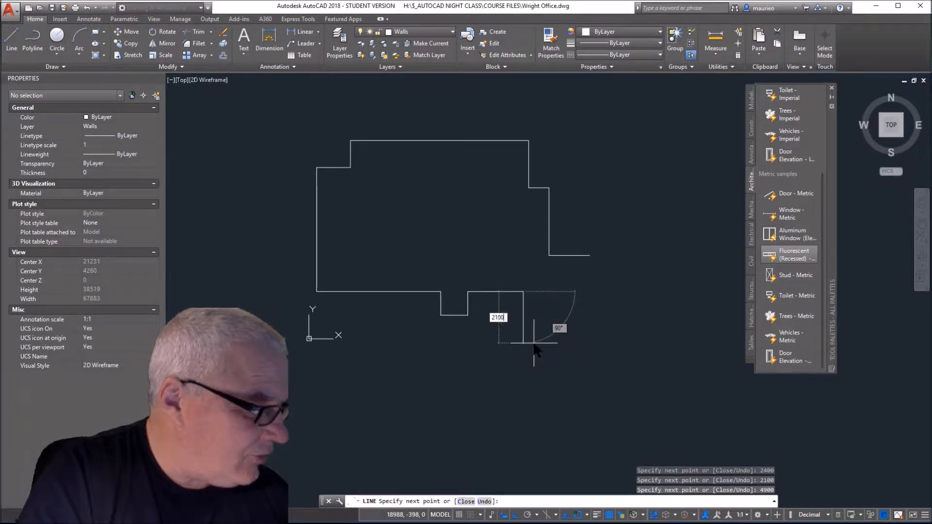
key(Return)
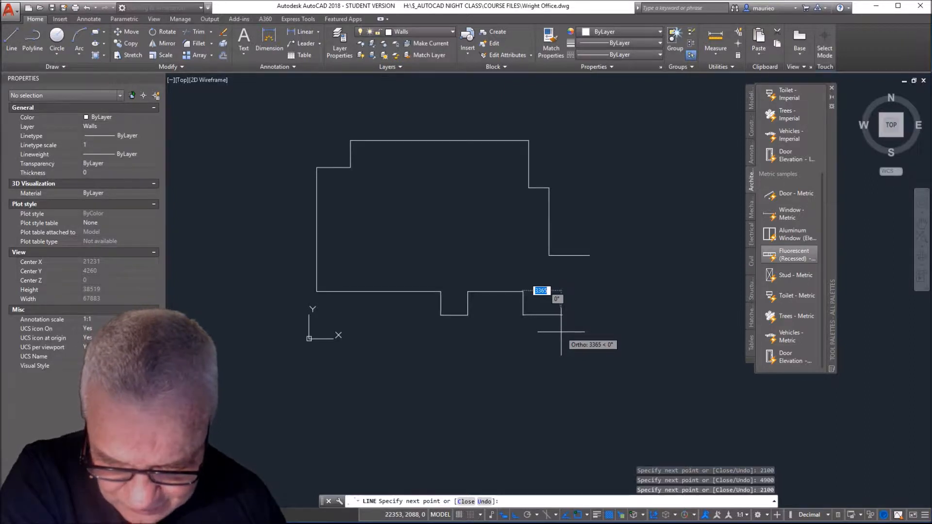
Step: Complete the second lower projection with segments 2400 to the right and 2100 up
text(2400)
key(Return)
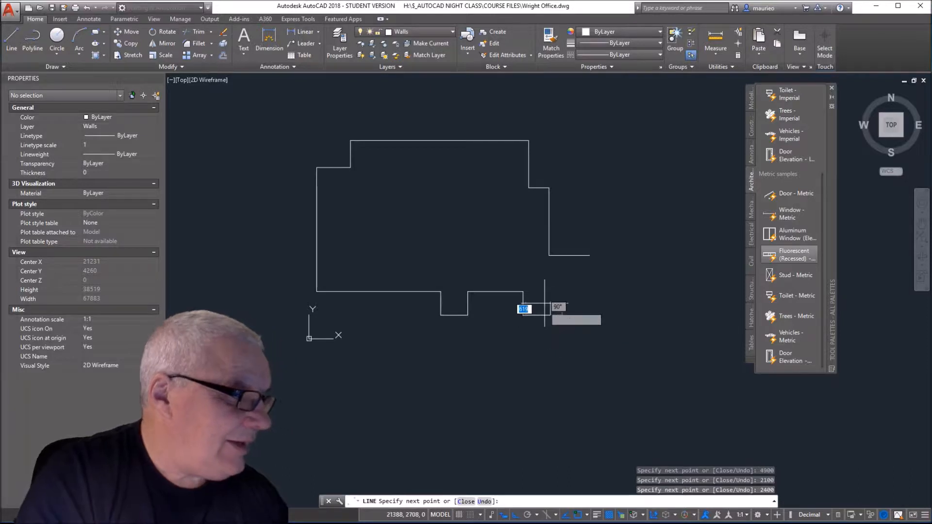
text(2100)
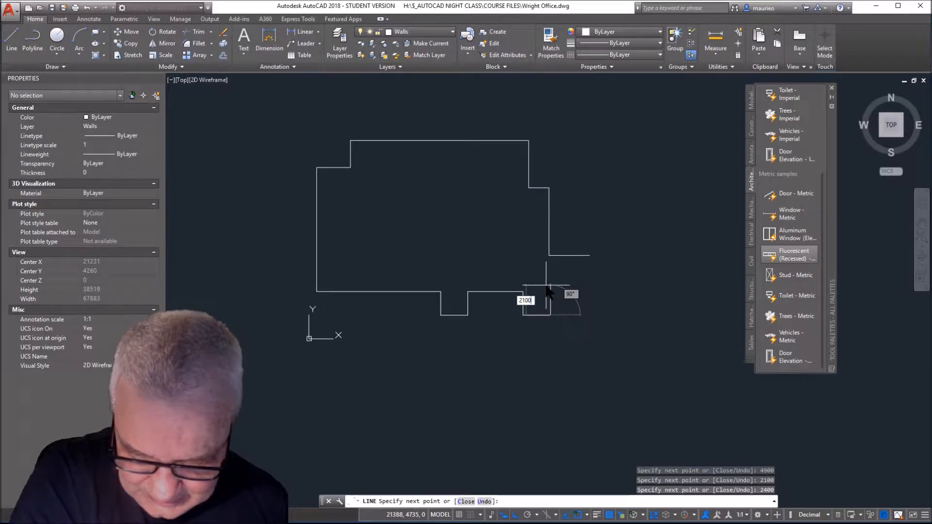
key(Return)
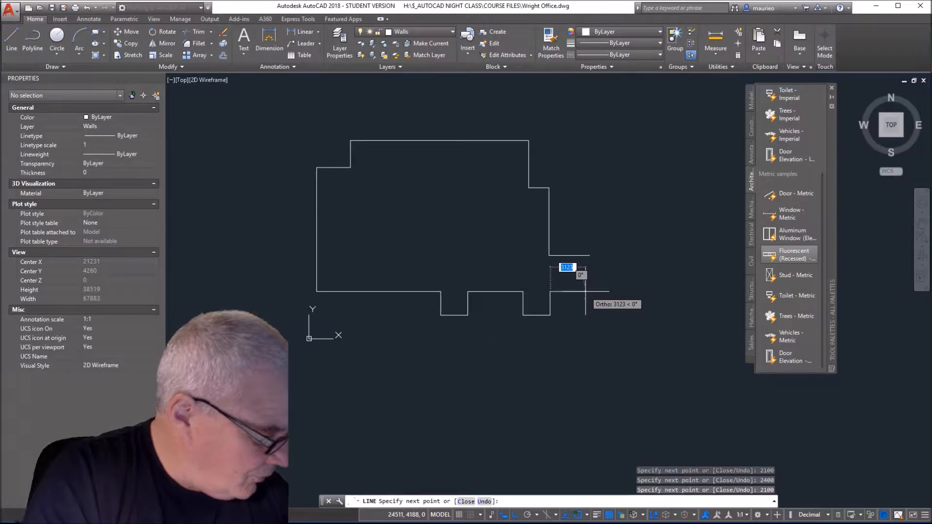
Step: Add a 3600 segment to the right and a vertical wall up level with the open upper wall, and end the line
text(3600)
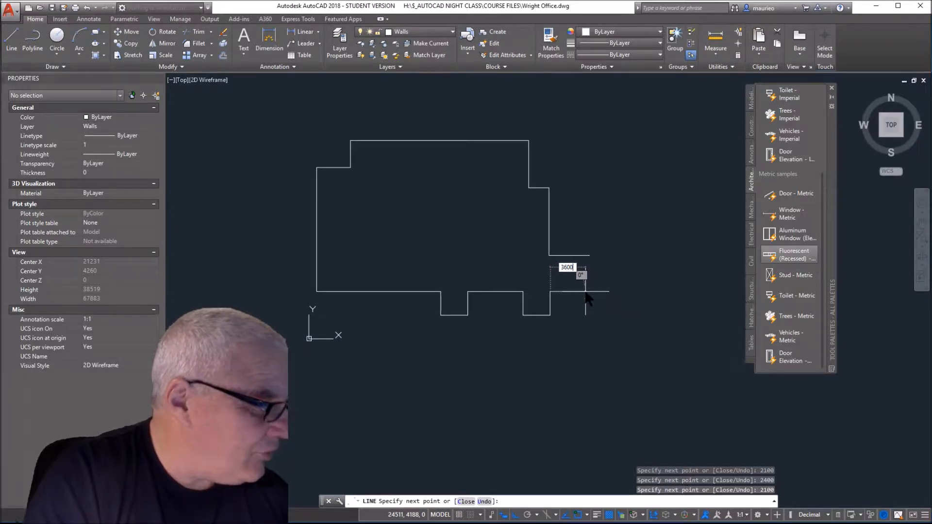
key(Return)
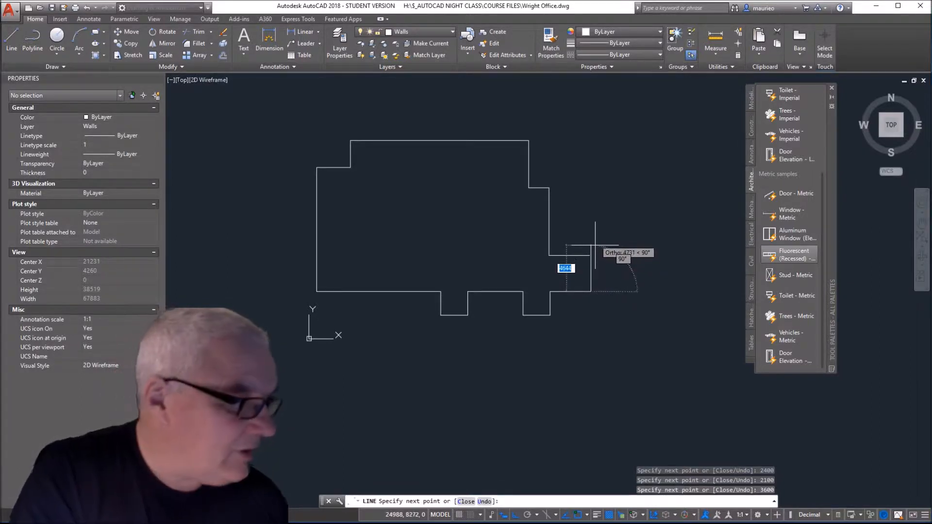
scroll(595, 243, up, 5)
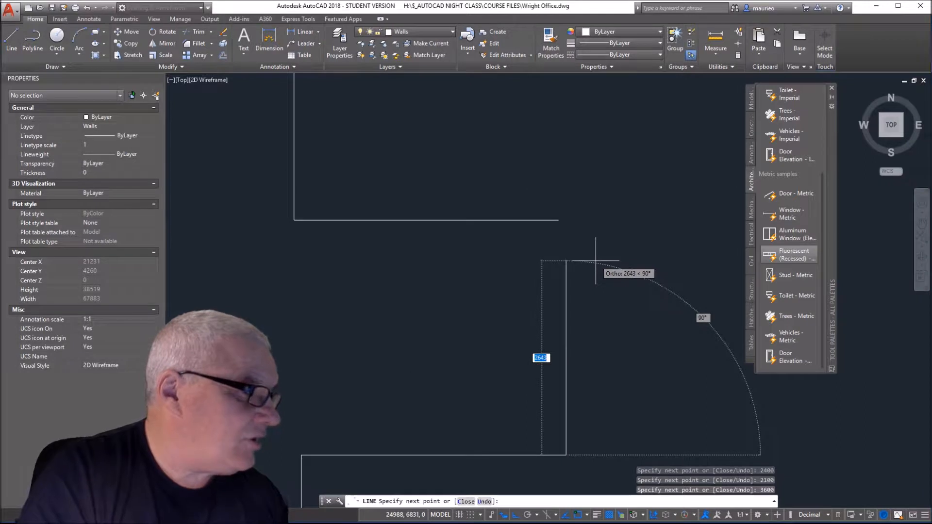
click(566, 219)
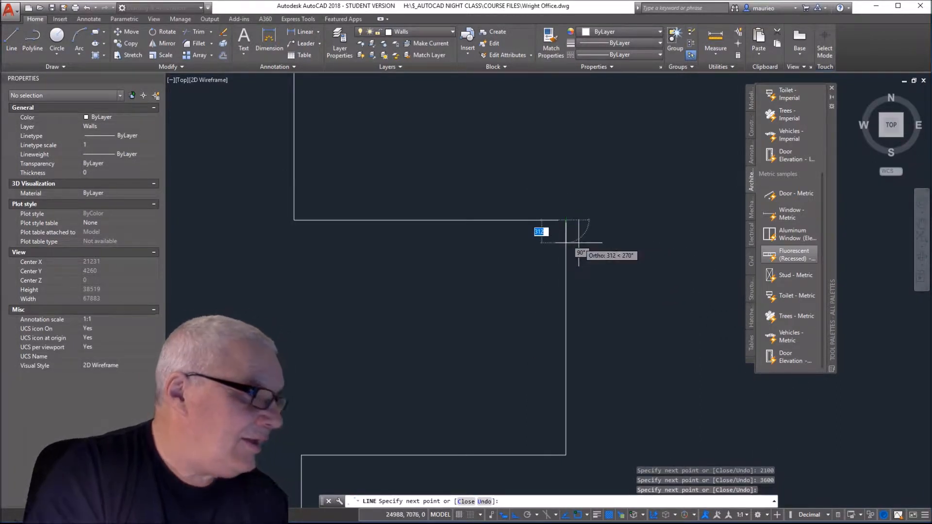
key(Escape)
key(Escape)
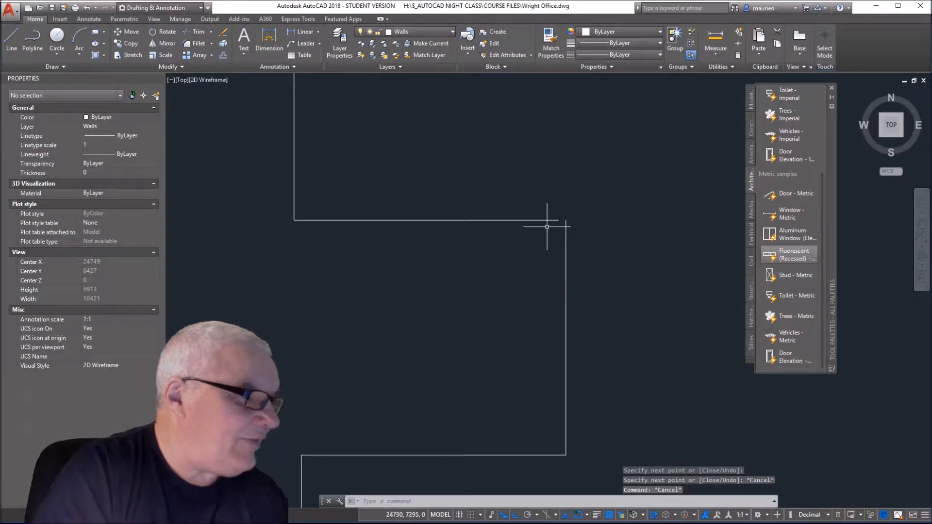
Step: Stretch the open end of the 3600 upper wall to meet the top of the vertical wall on the right
click(553, 220)
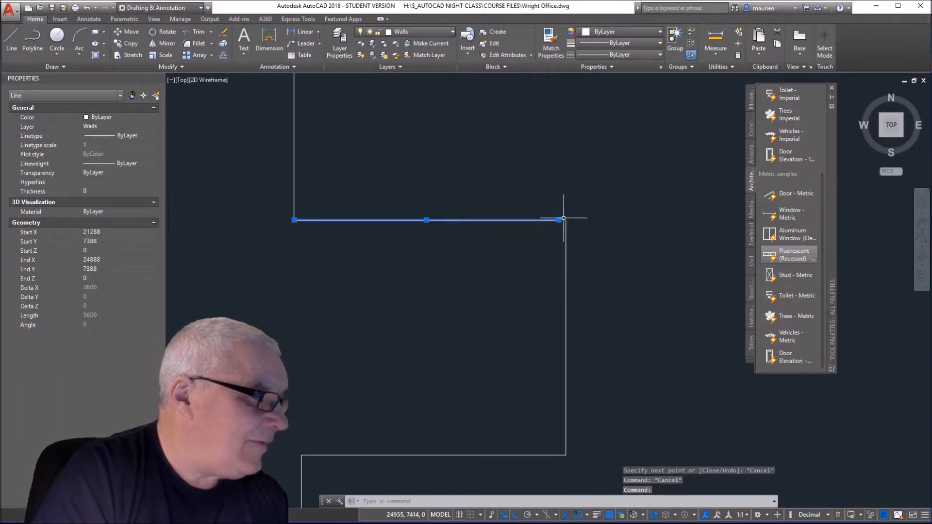
click(558, 219)
click(566, 220)
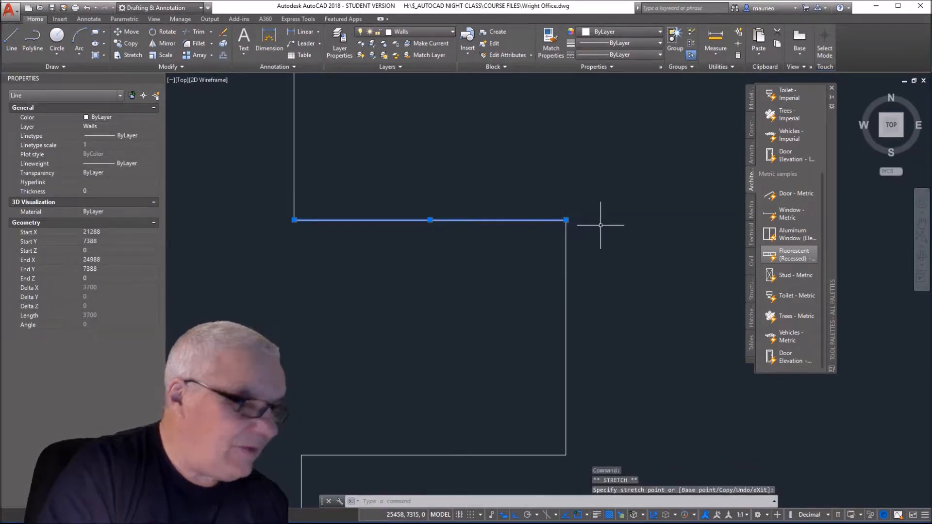
key(Escape)
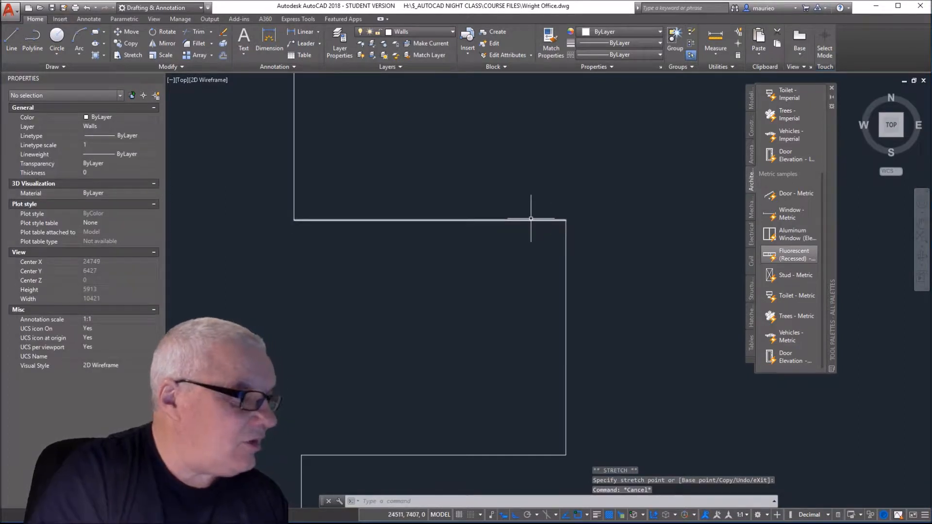
Step: Check the lengths of the two horizontal walls and the vertical wall at the right end of the outline
click(530, 220)
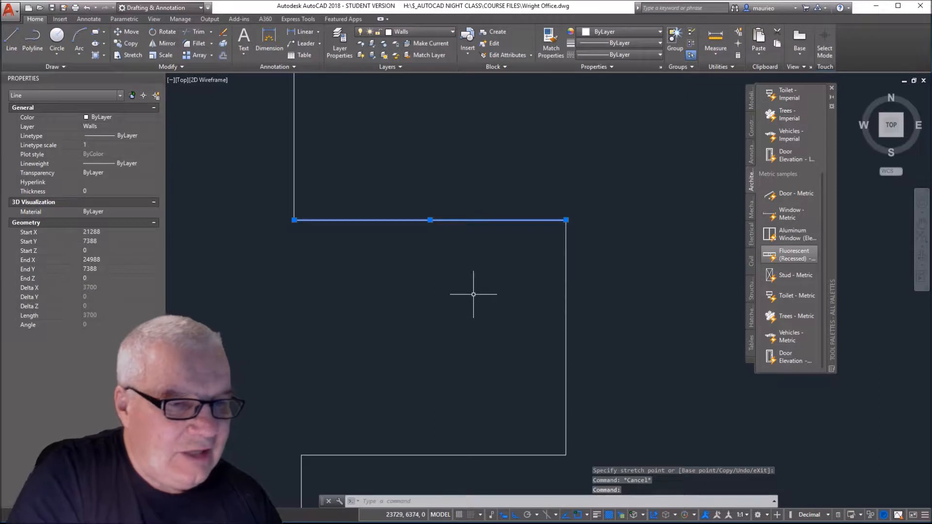
key(Escape)
key(Escape)
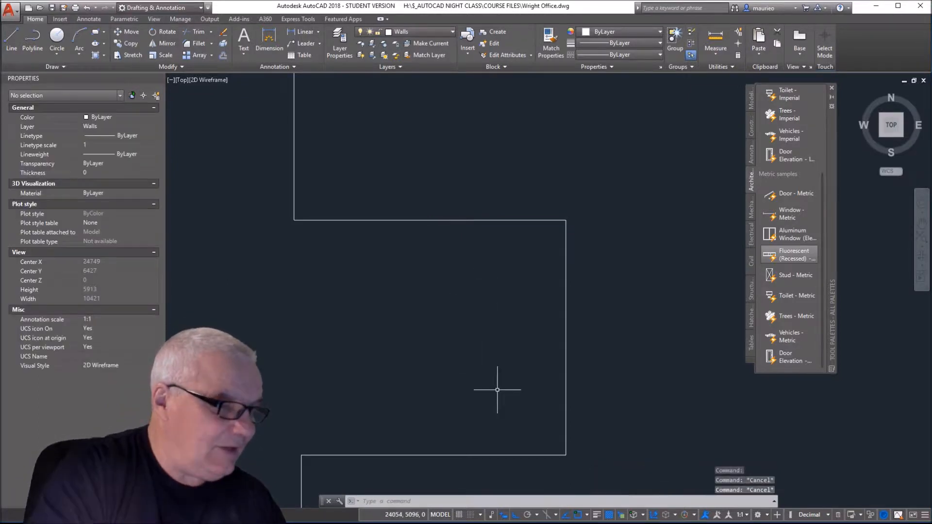
click(507, 455)
key(Escape)
key(Escape)
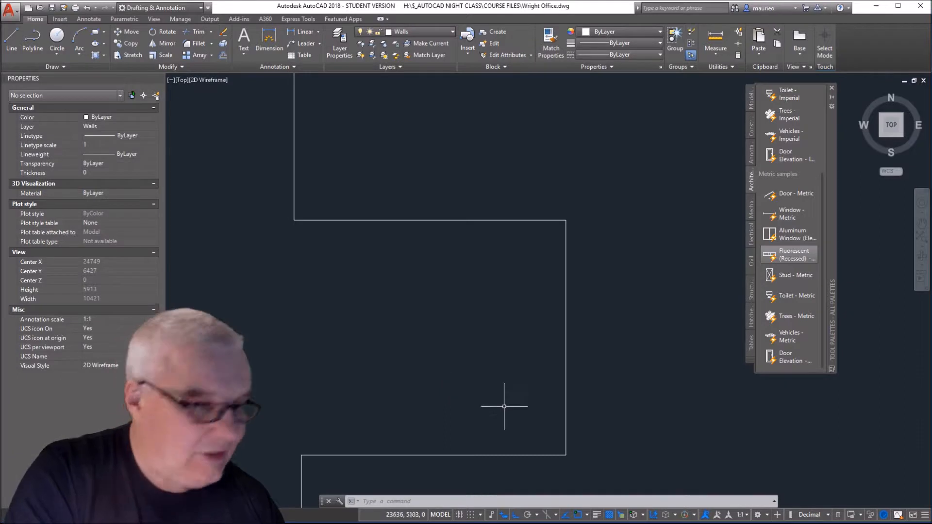
scroll(551, 418, down, 2)
mouse_move(567, 422)
middle_down()
mouse_move(543, 406)
mouse_move(492, 330)
middle_up()
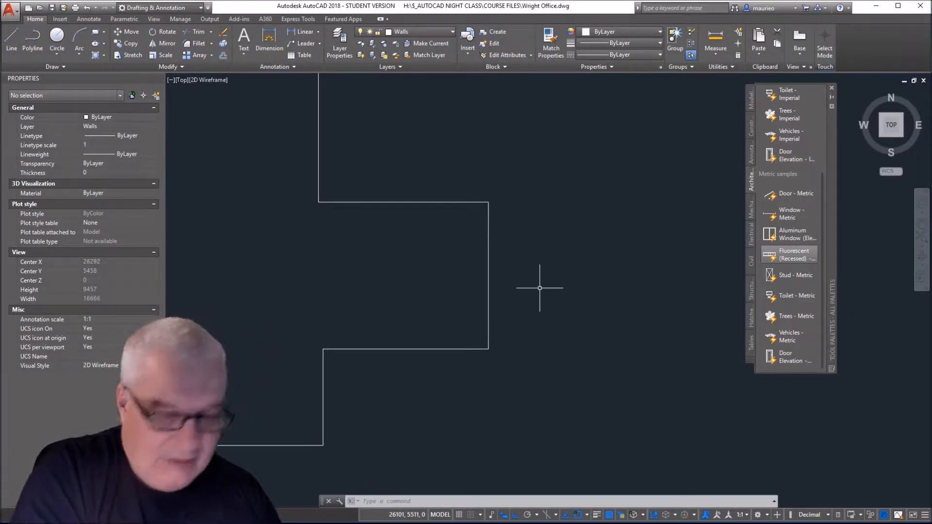
click(488, 276)
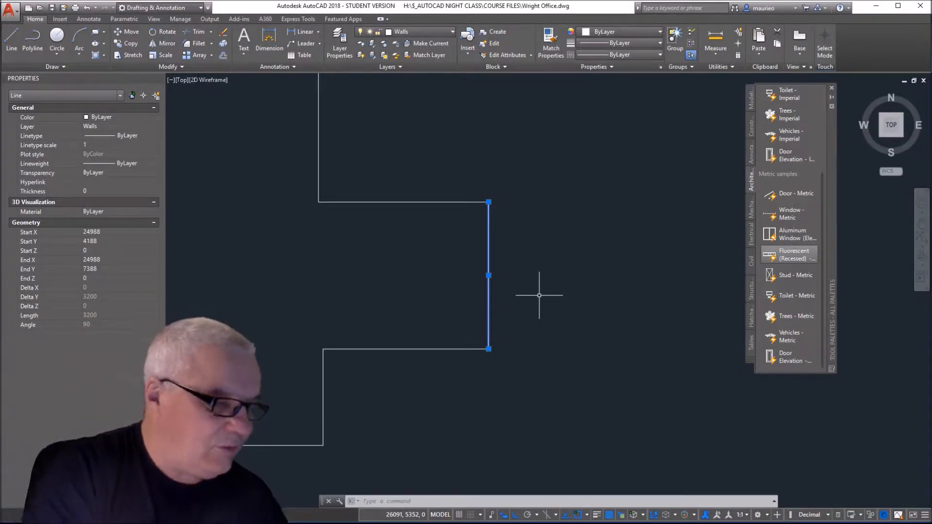
key(Escape)
key(Escape)
key(Escape)
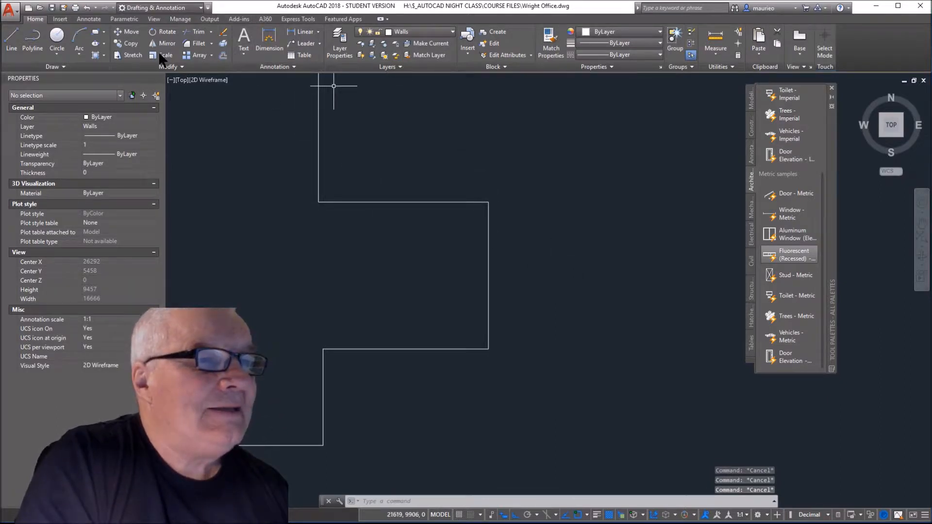
Step: Draw a trial vertical line beside the right wall, with a 3700 horizontal segment from its lower end
click(11, 38)
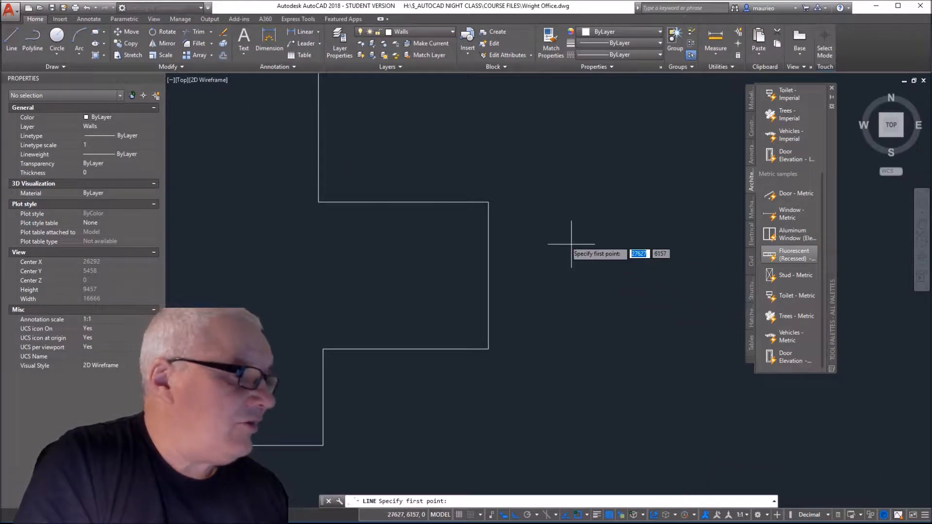
click(514, 182)
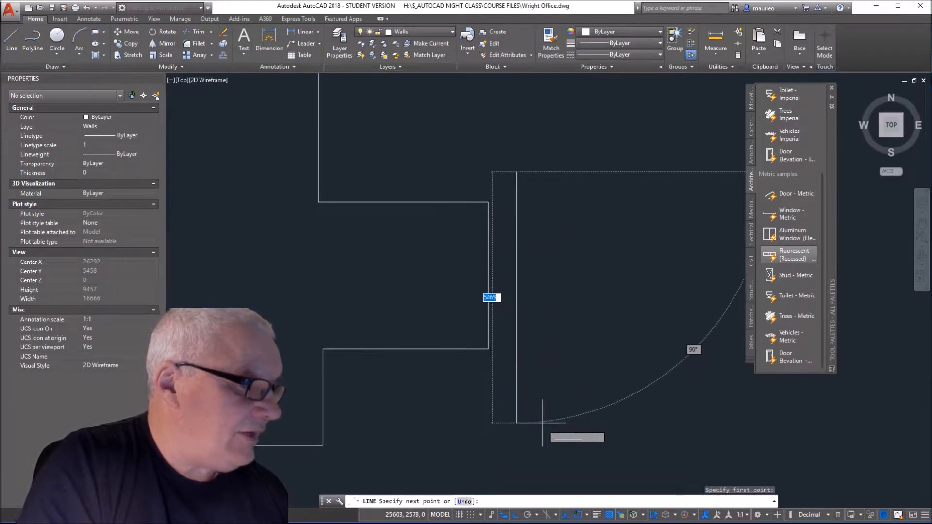
click(516, 410)
text(3700)
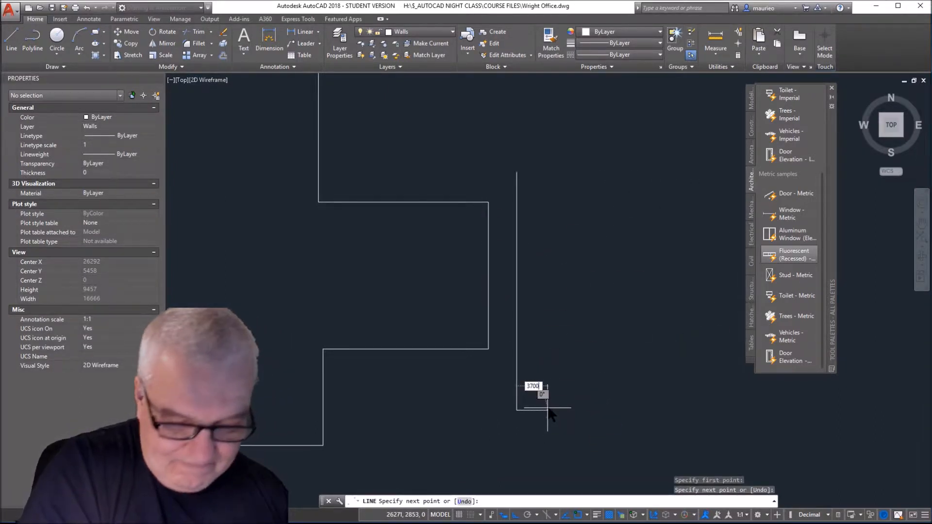
key(Return)
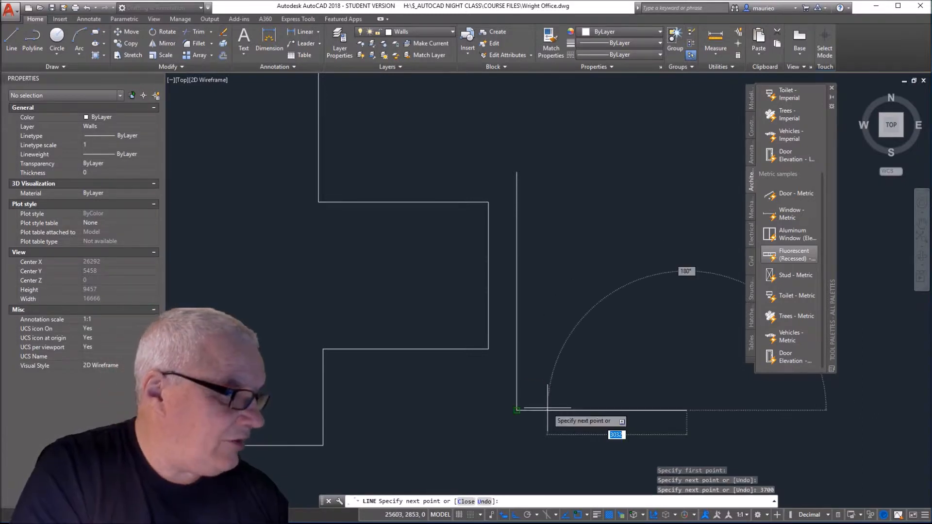
key(Escape)
key(Escape)
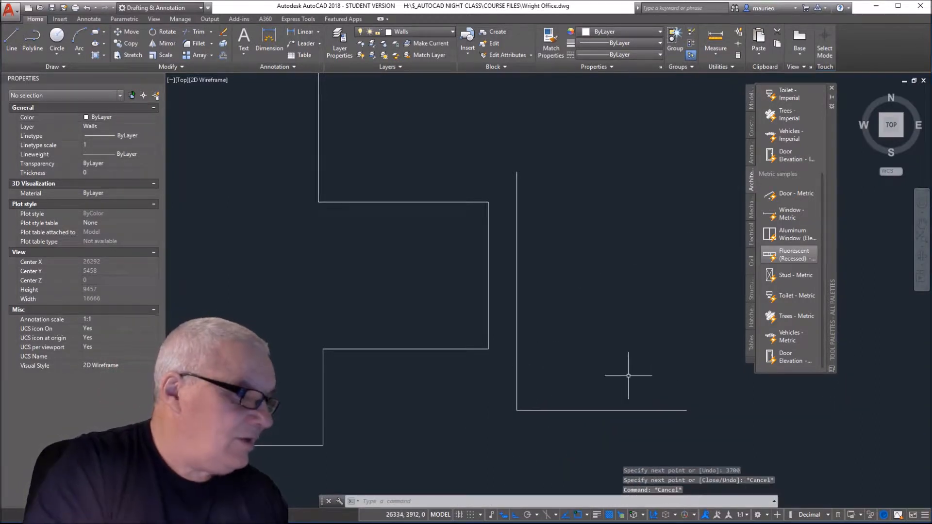
Step: Erase the trial horizontal and vertical lines beside the right wall
click(649, 410)
key(Delete)
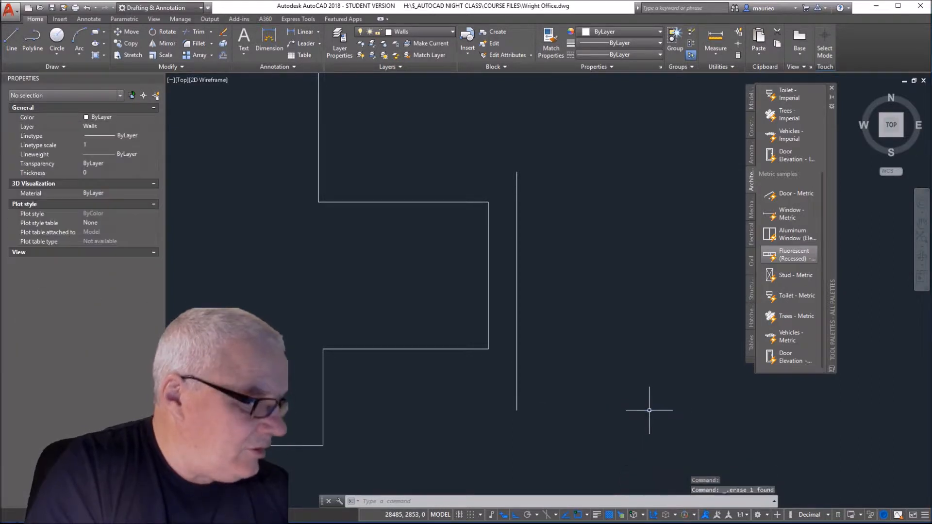
click(516, 307)
key(Delete)
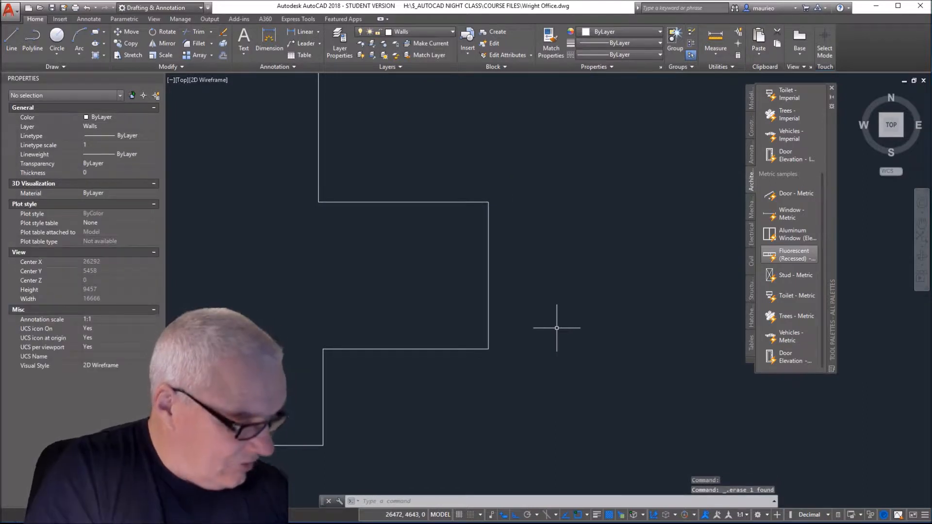
Step: Draw a separate 3700 vertical line downward, just outside the right wall of the outline
key(Return)
click(525, 185)
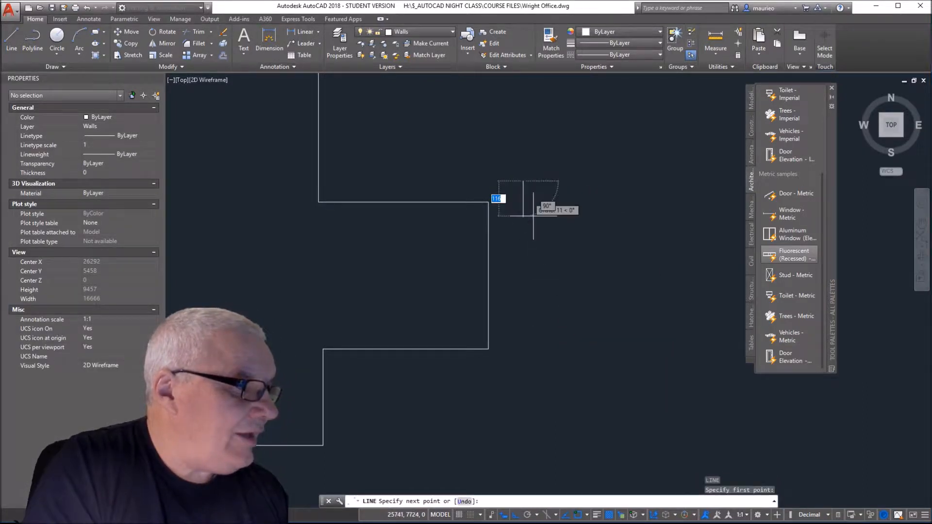
text(37)
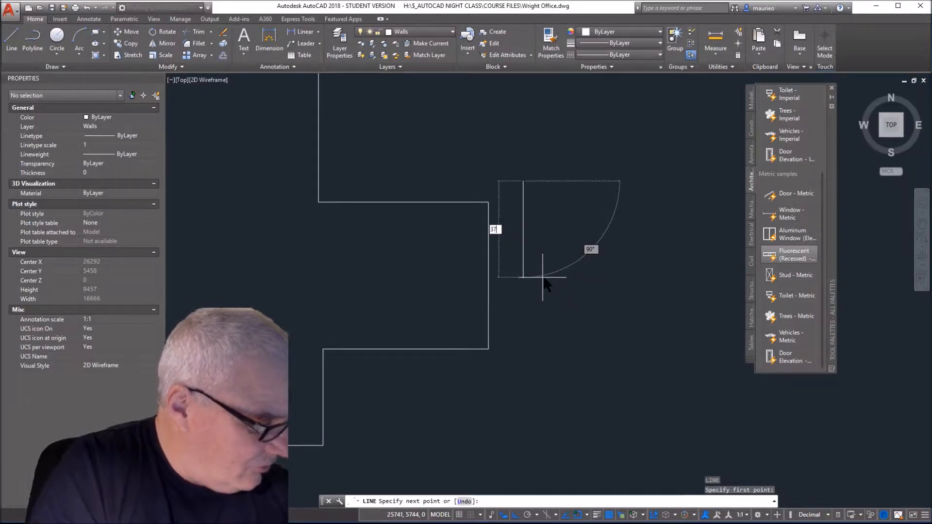
text(00)
key(Return)
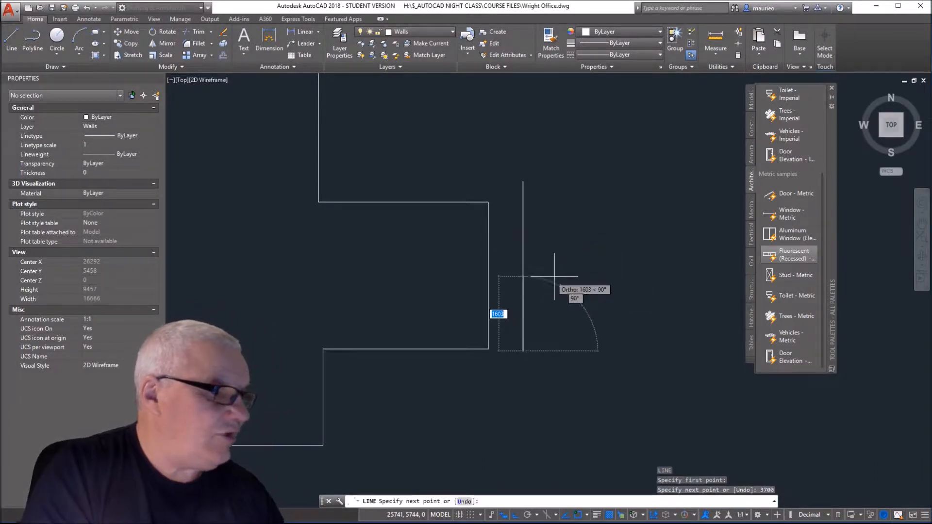
key(Escape)
key(Escape)
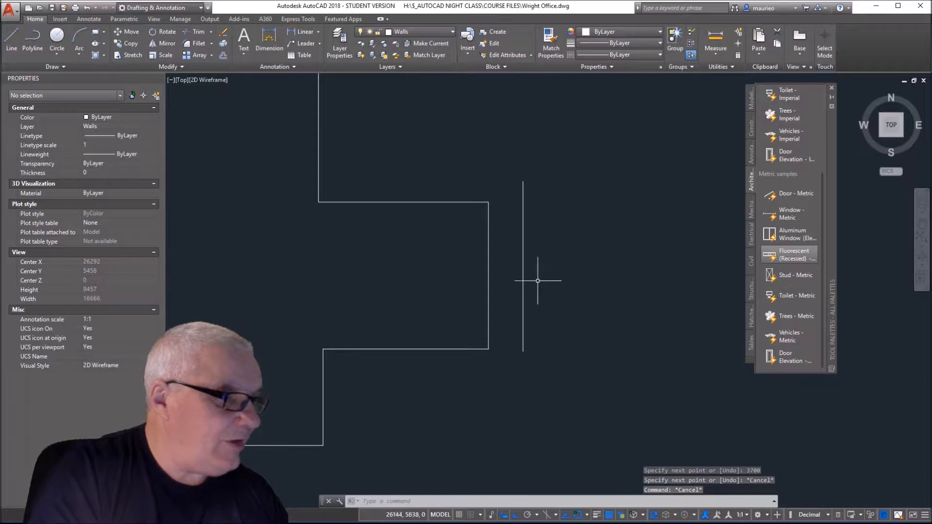
Step: Move the 3700 line by its midpoint onto the midpoint of the right wall
click(523, 260)
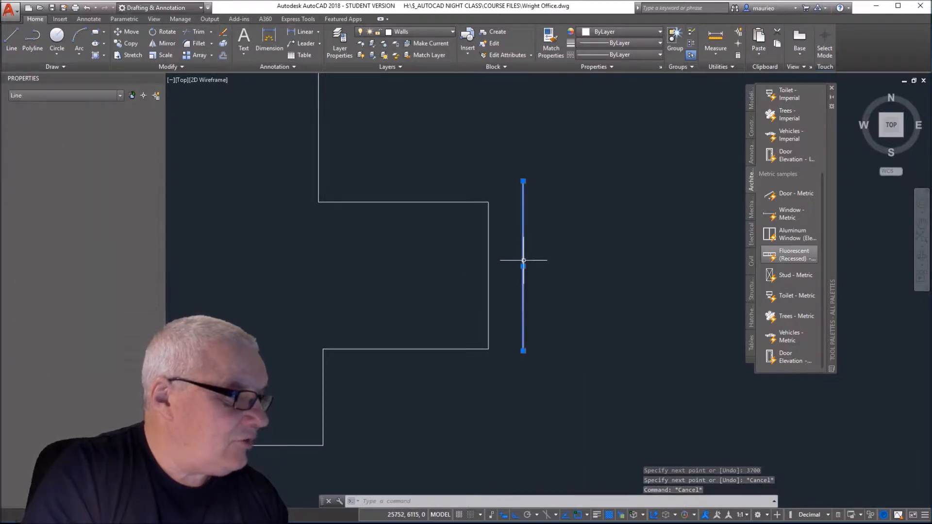
right_click(598, 293)
click(623, 124)
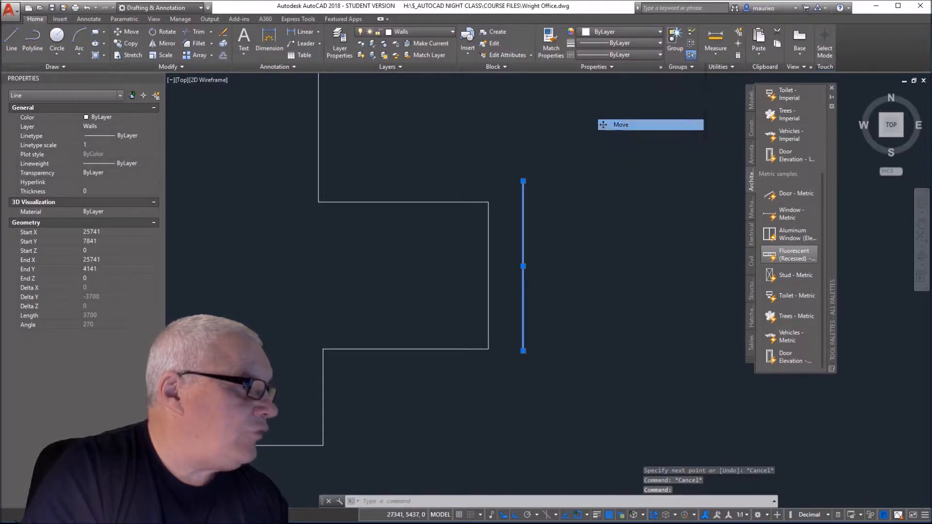
click(523, 266)
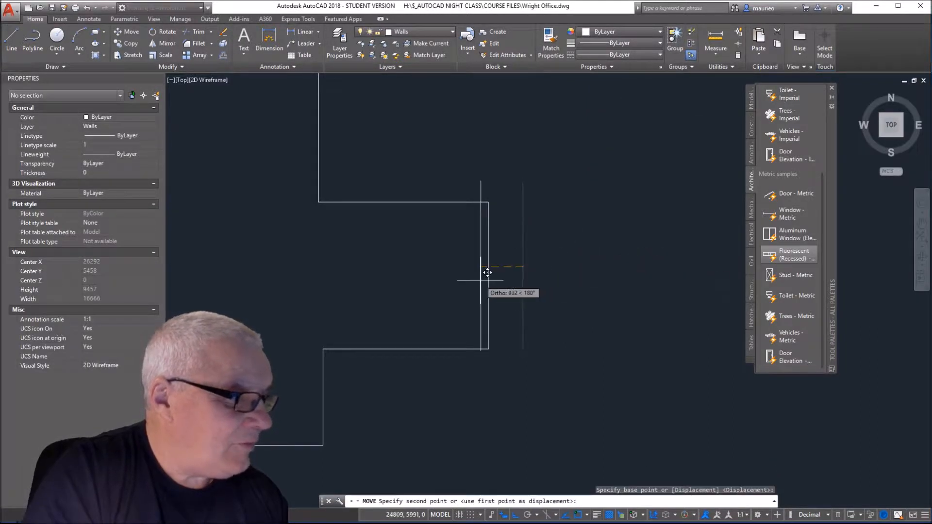
key(Escape)
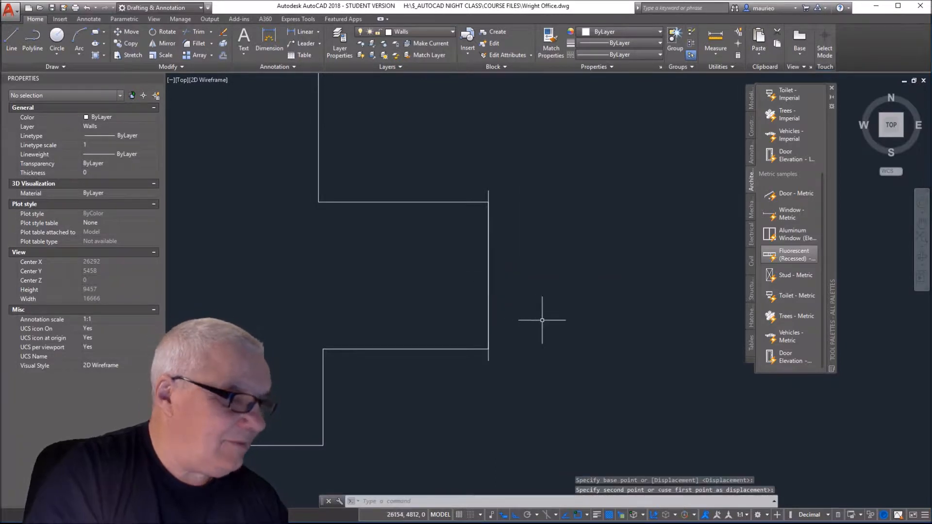
Step: Erase the shorter 3200 wall line that overlaps the 3700 vertical line
click(488, 276)
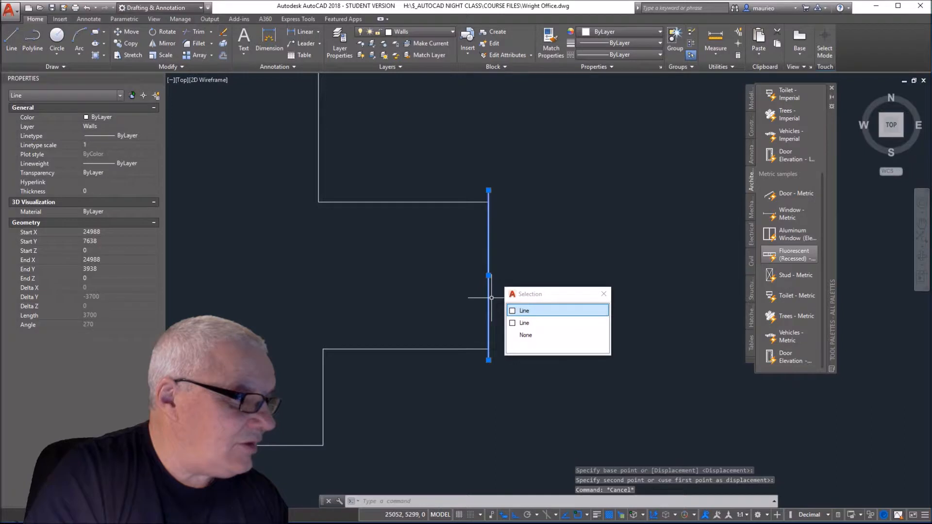
click(519, 322)
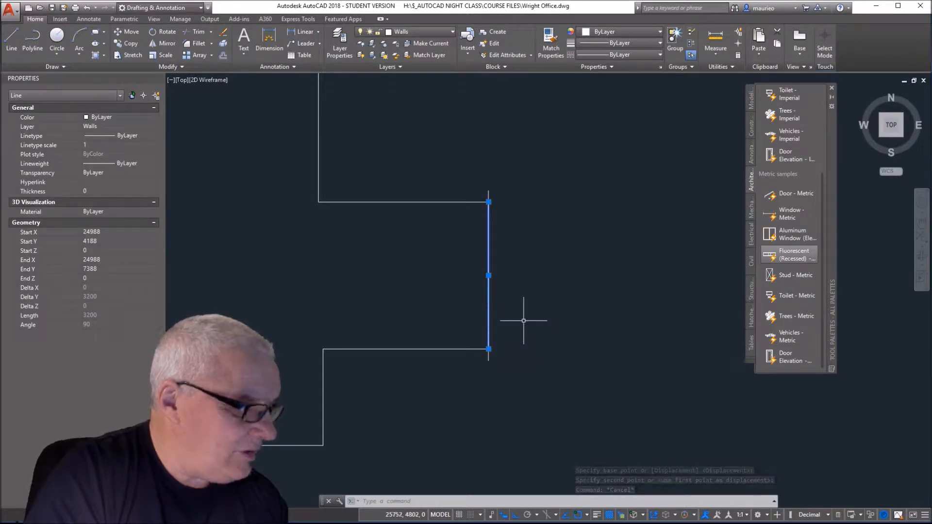
key(Delete)
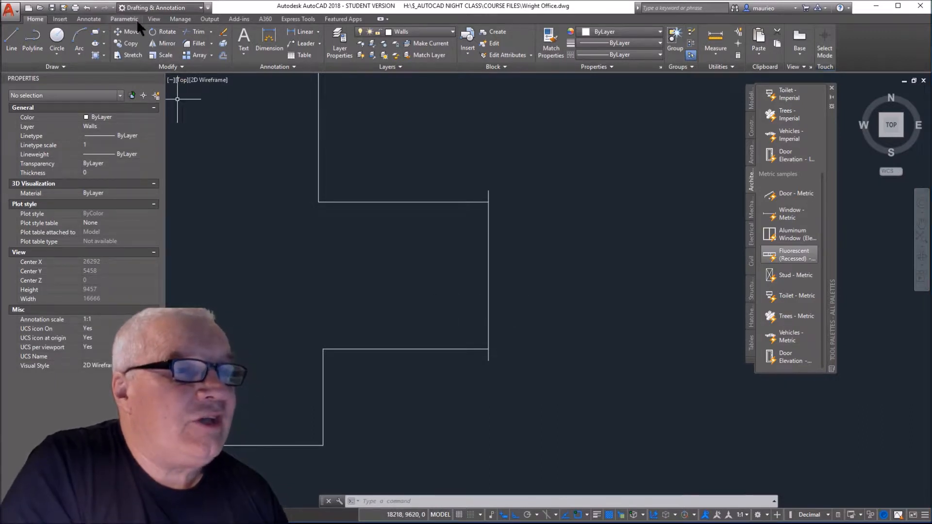
Step: Draw an 8-sided polygon by the Edge option, from the lower to the upper endpoint of the 3700 vertical line
click(104, 31)
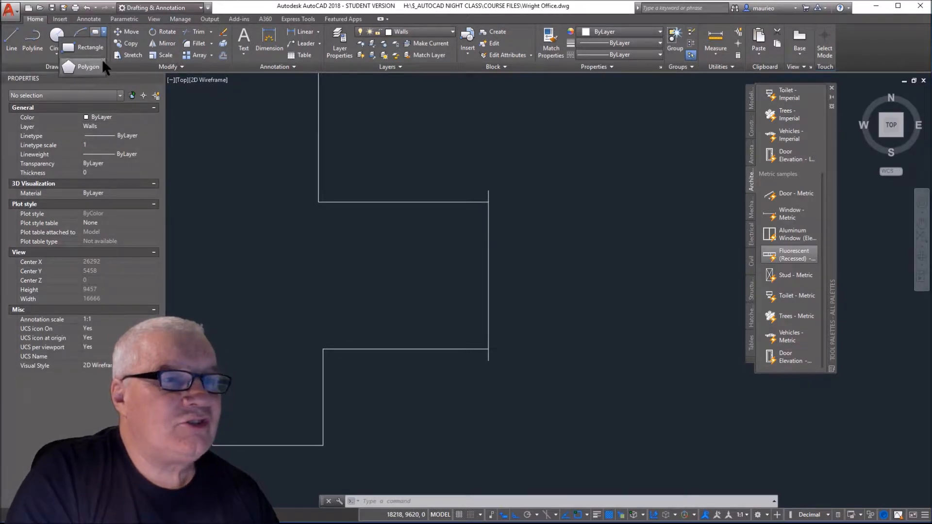
click(86, 66)
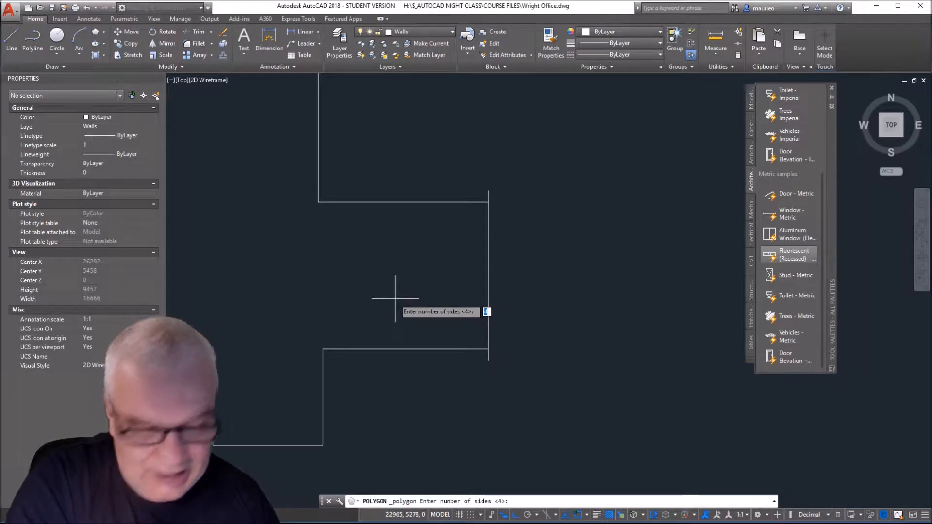
text(8)
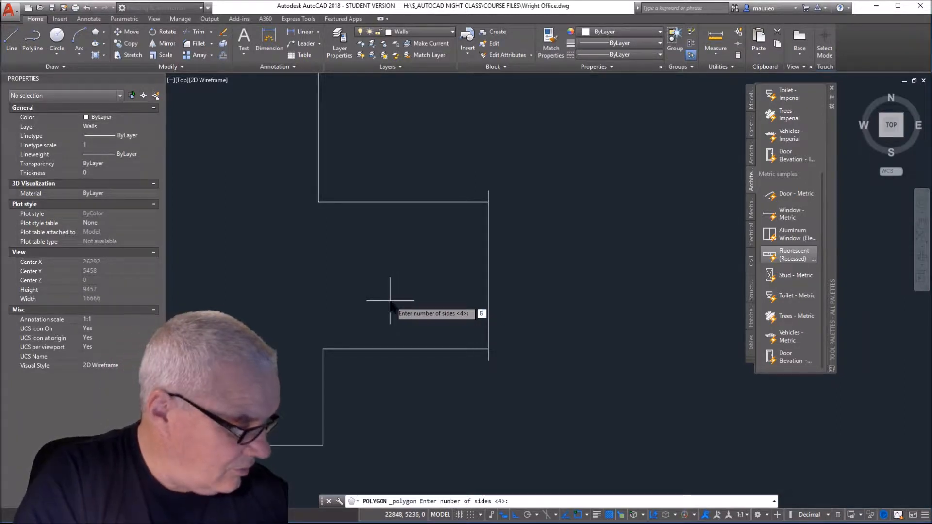
key(Return)
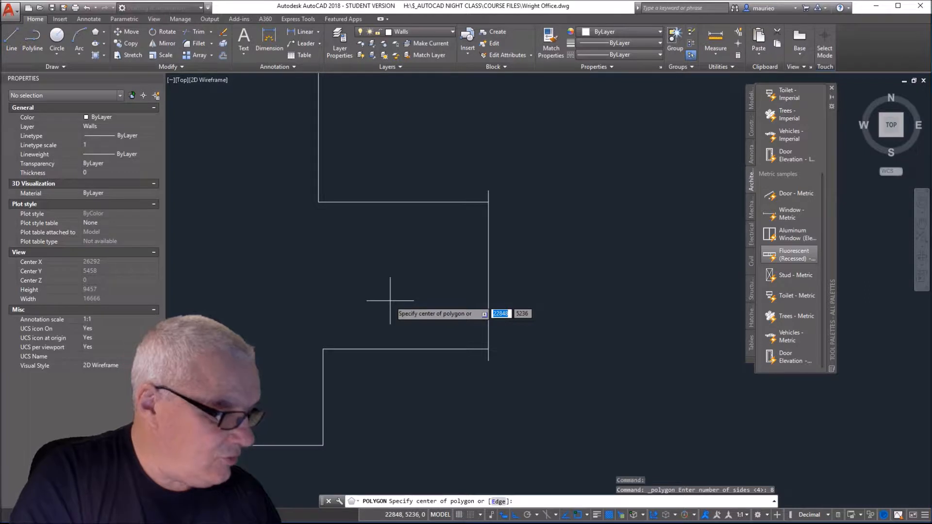
text(E)
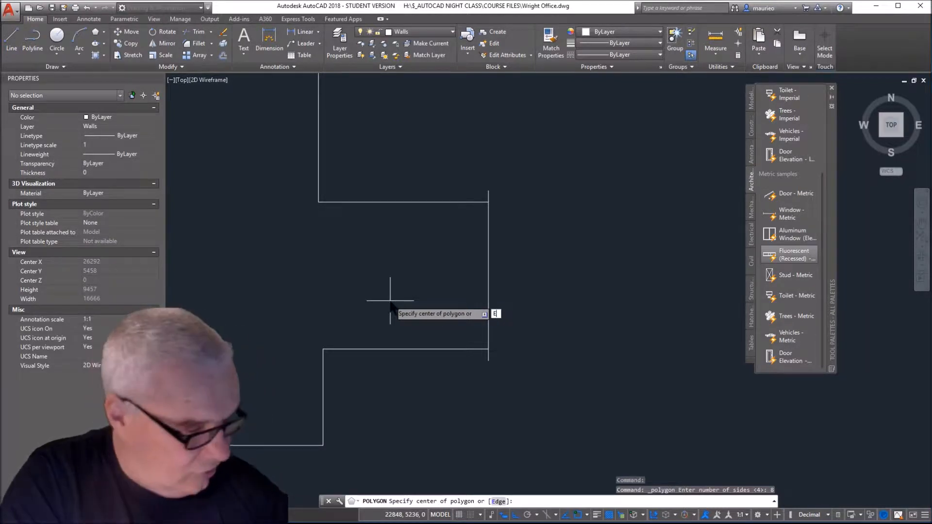
key(Return)
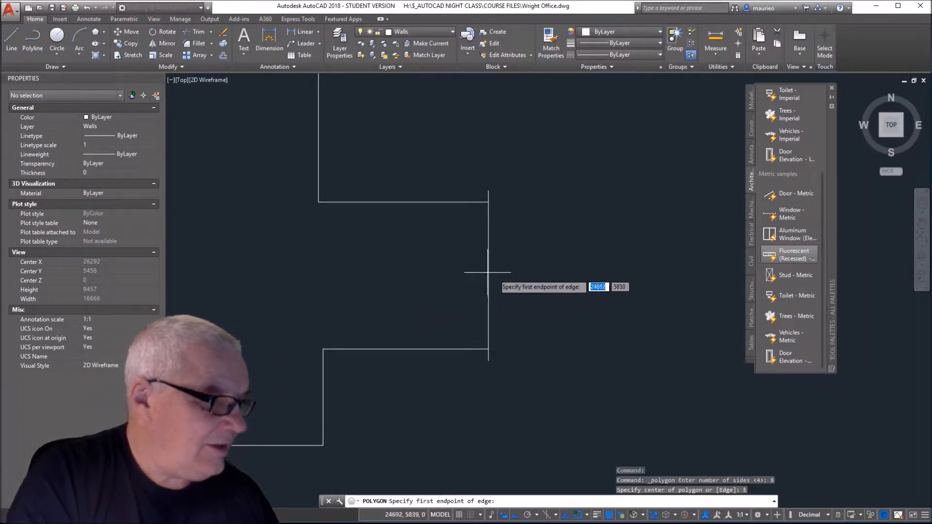
click(488, 360)
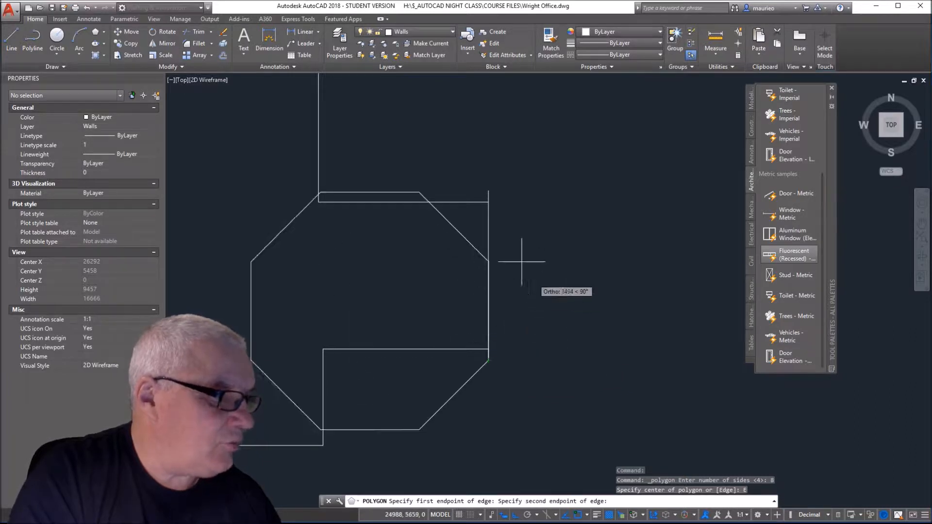
click(488, 190)
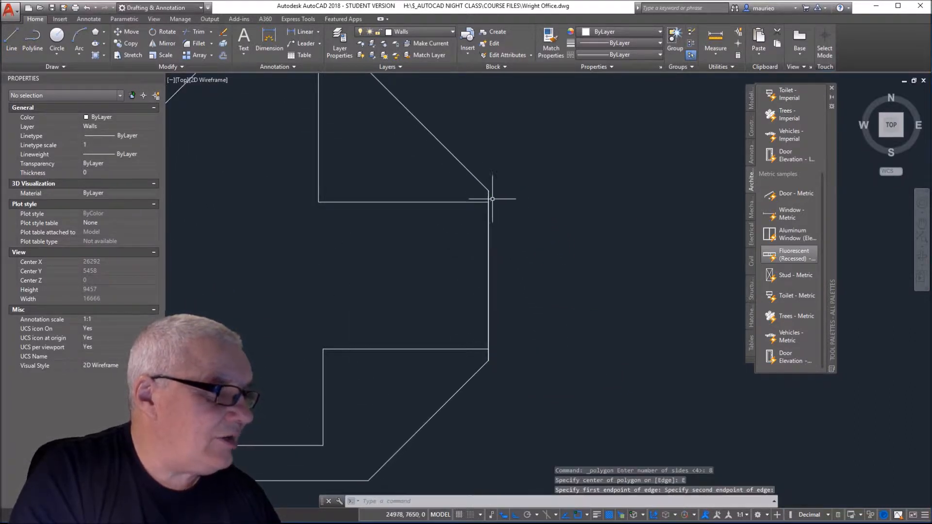
click(470, 173)
right_click(520, 226)
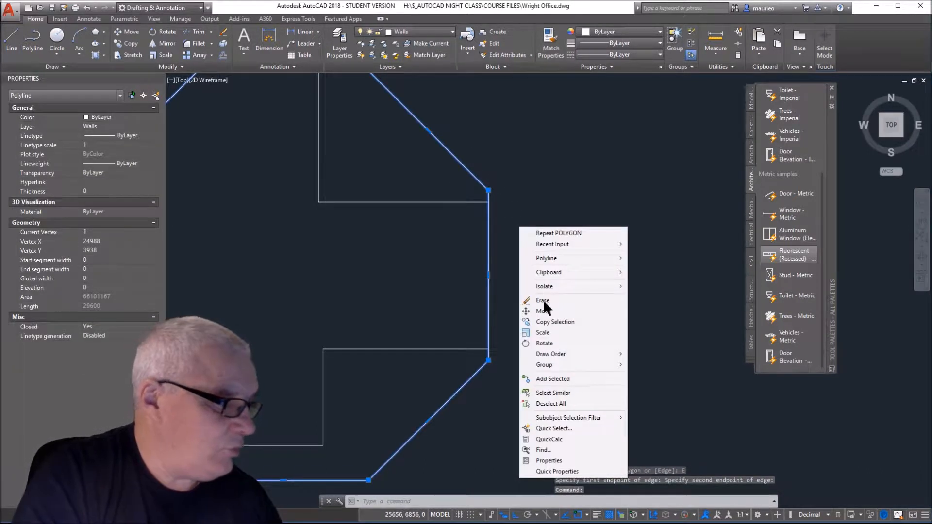
click(544, 343)
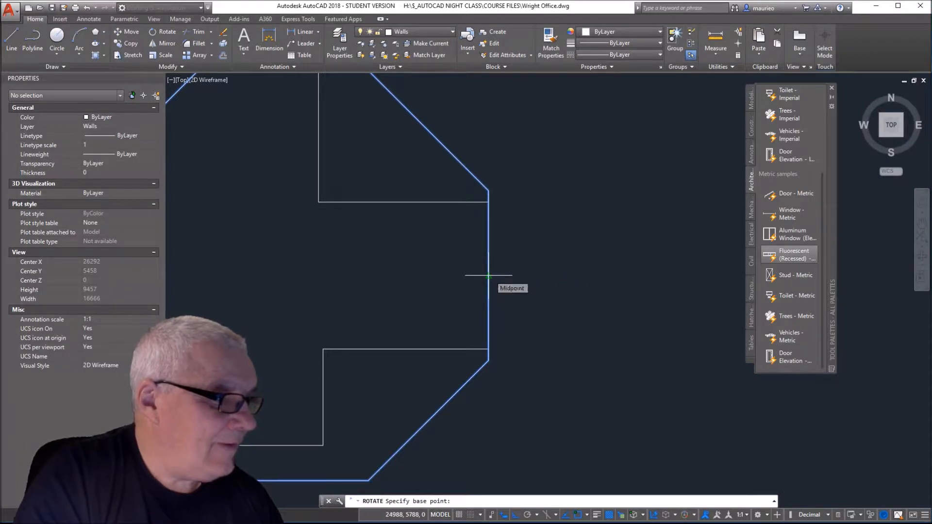
key(Escape)
key(Escape)
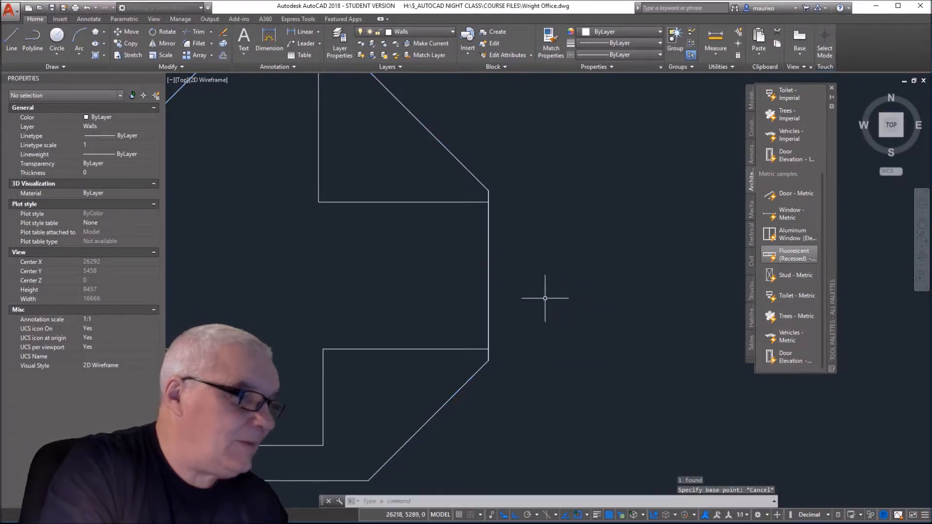
right_click(580, 254)
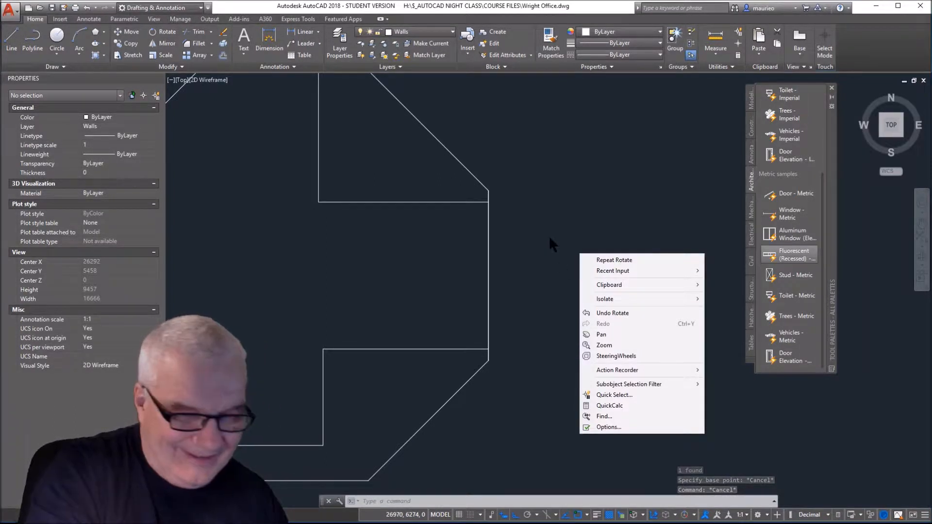
key(Escape)
key(Escape)
key(Escape)
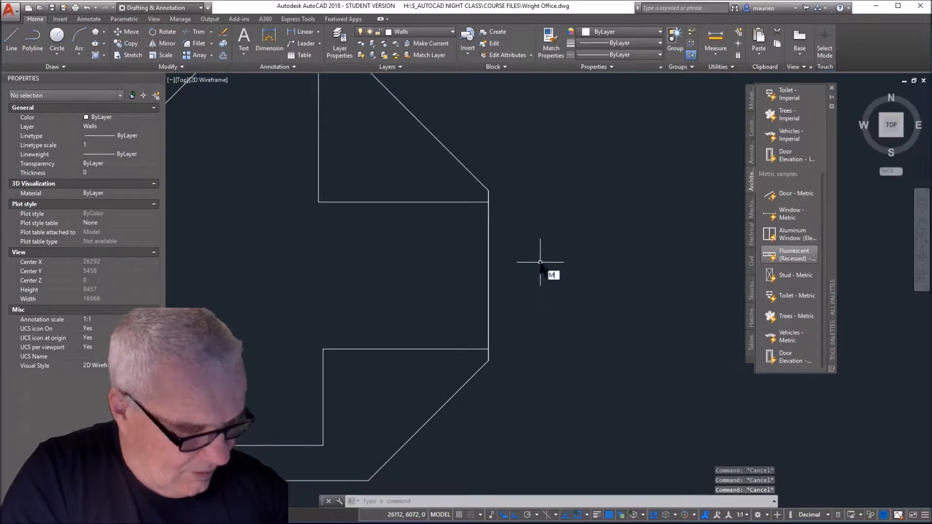
Step: Mirror the octagon about its vertical edge on the 3700 line to the outer side of the building, keeping the source object
text(i)
key(Return)
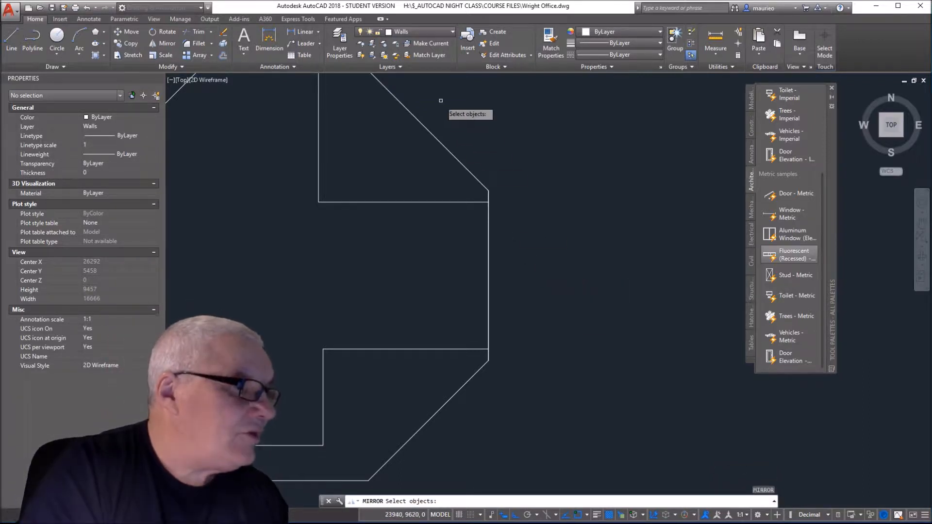
click(448, 145)
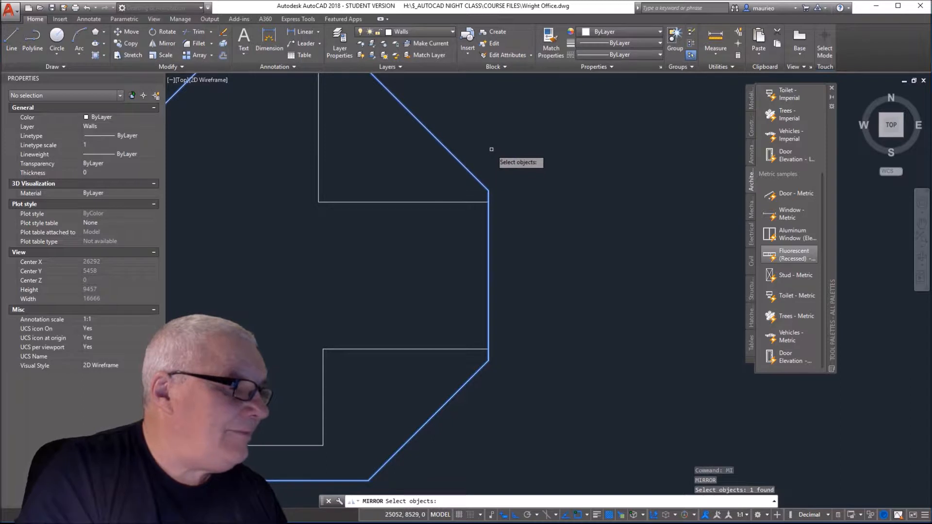
key(Return)
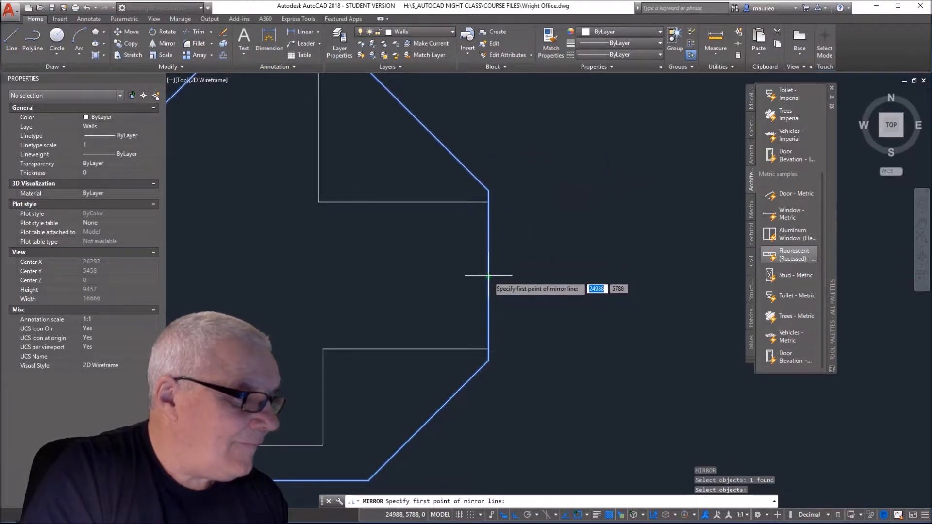
click(488, 187)
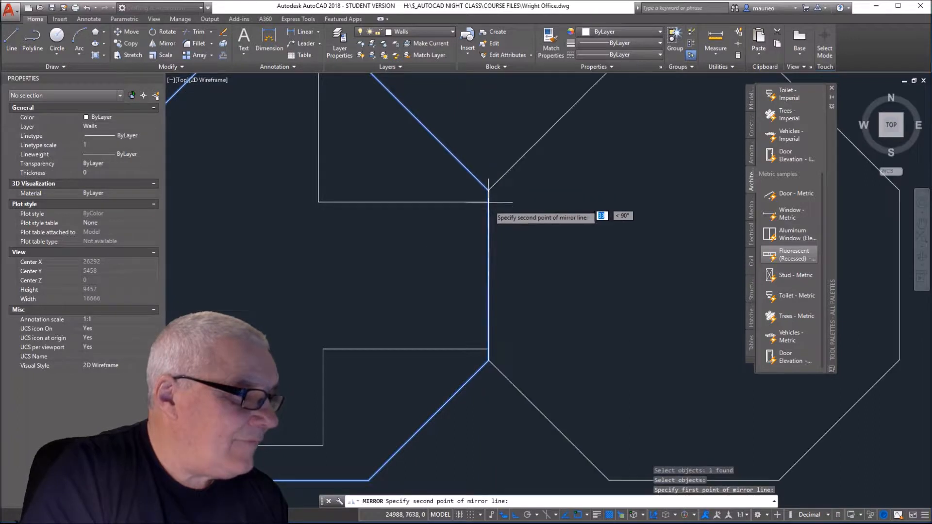
click(488, 360)
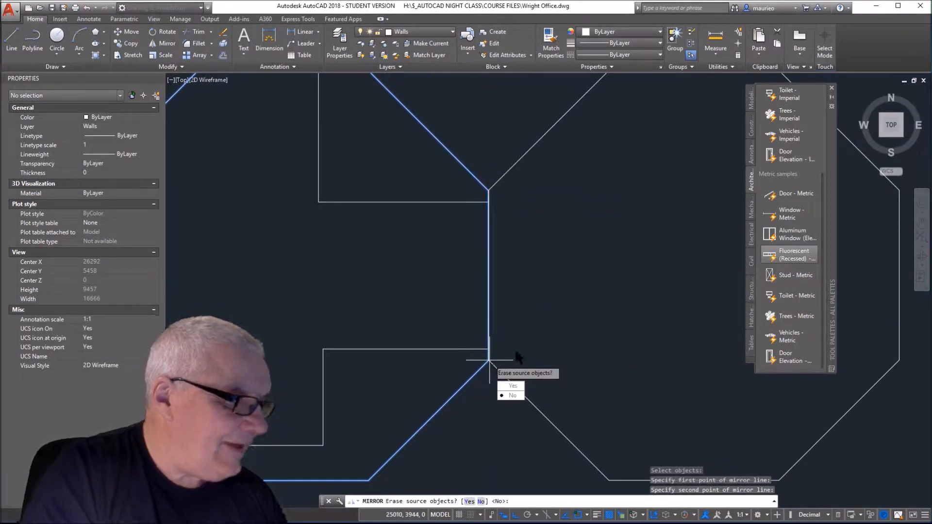
click(512, 395)
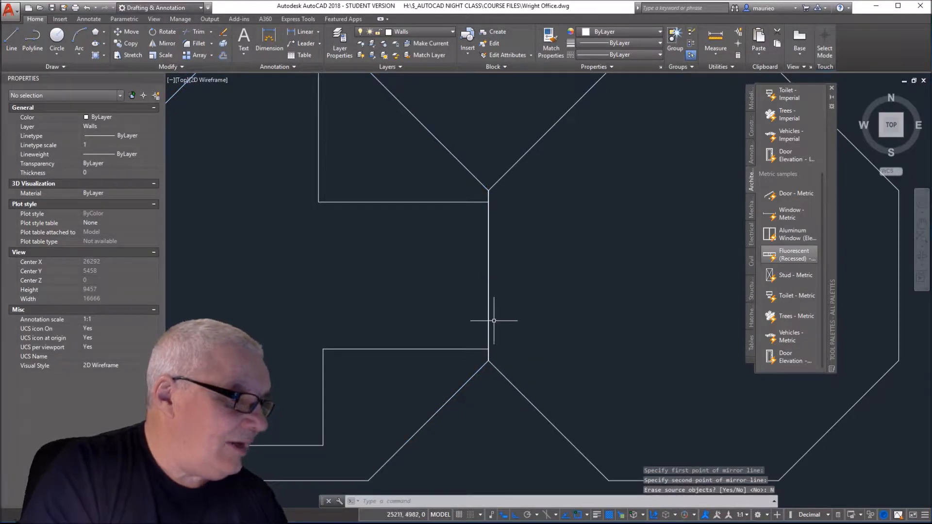
Step: Erase the original octagon overlapping the building and the 3700 line lying on the mirrored octagon's edge
click(482, 368)
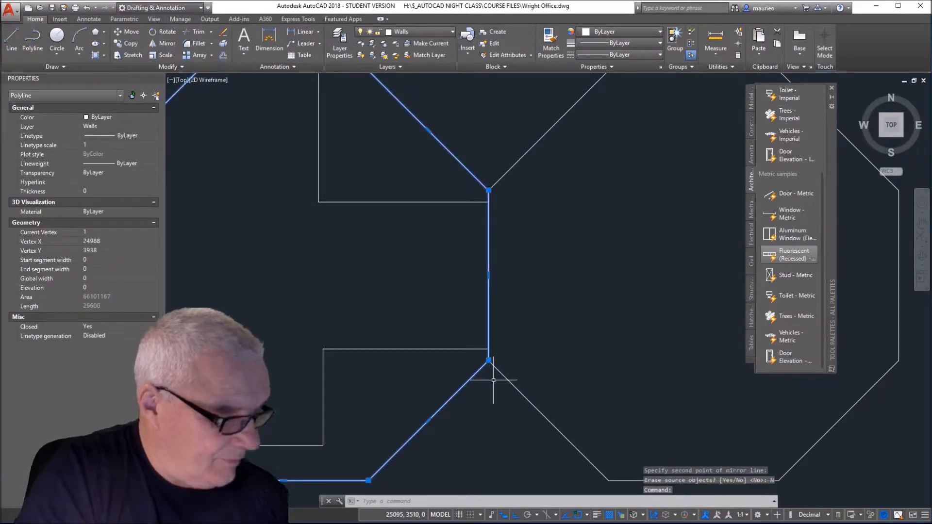
key(Delete)
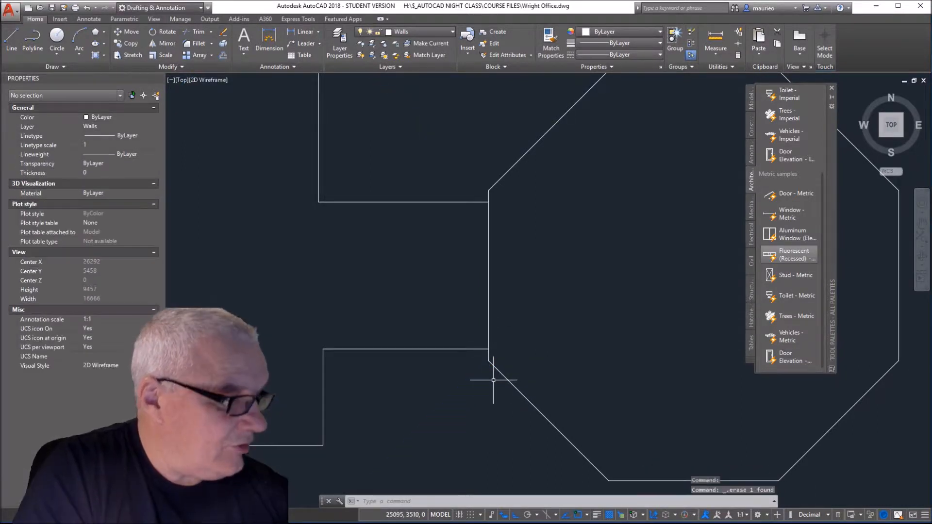
click(488, 241)
click(521, 290)
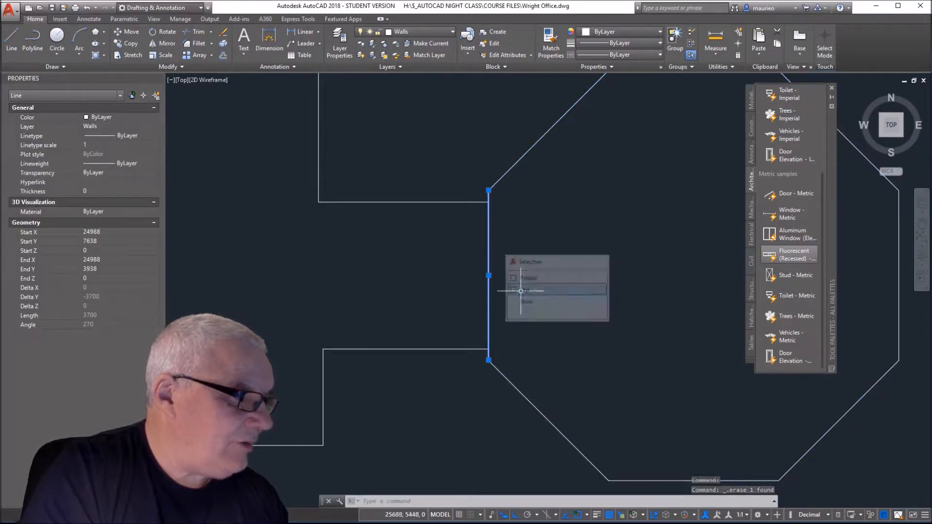
key(Delete)
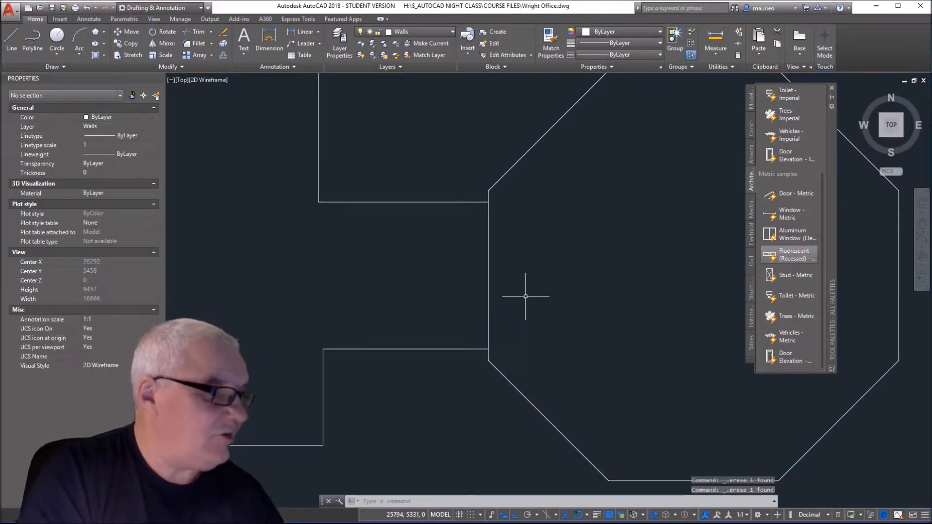
scroll(572, 303, down, 5)
scroll(540, 297, up, 1)
middle_drag(541, 298, 474, 285)
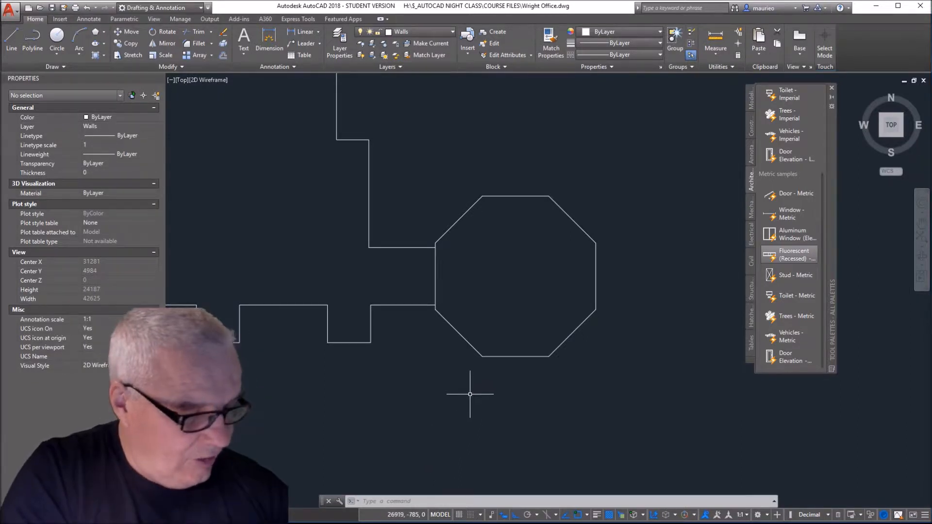
Step: Set the Offset distance to 150 and leave the command without offsetting anything
key(Return)
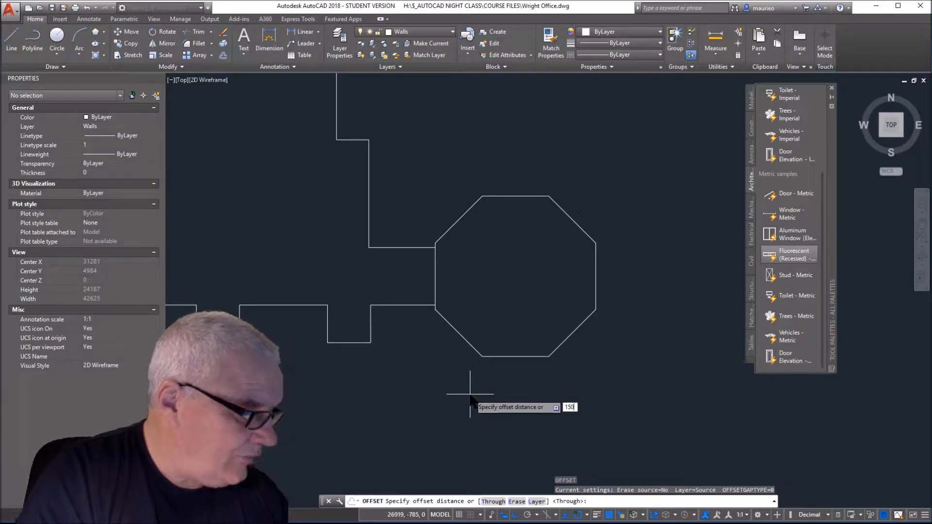
text(150)
key(Return)
right_click(469, 374)
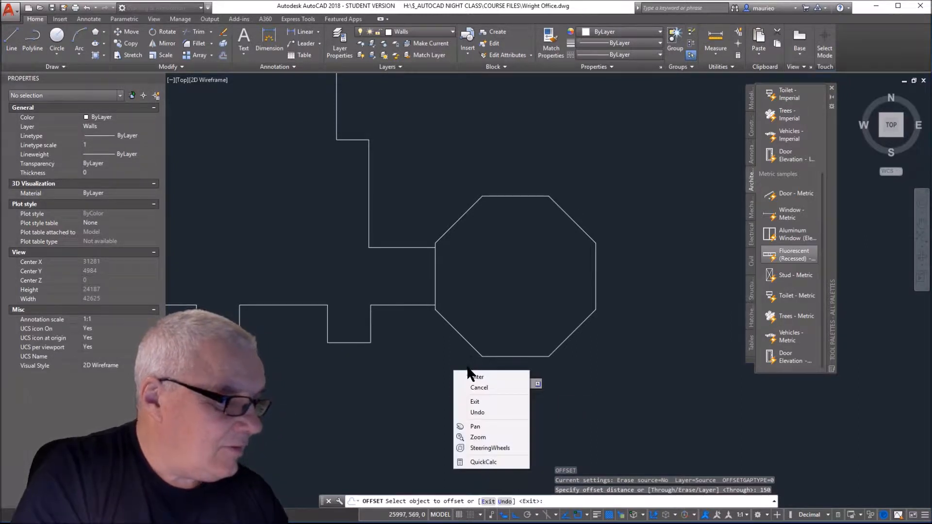
click(479, 387)
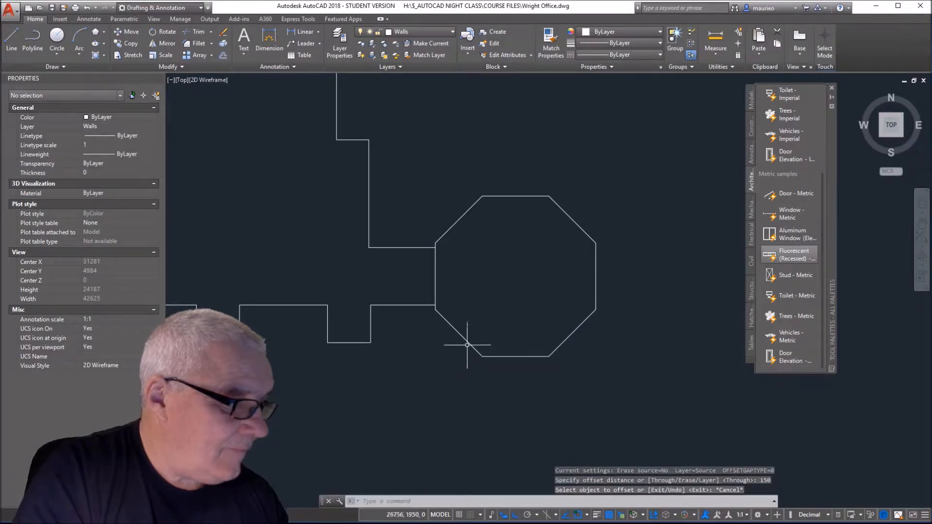
key(Escape)
key(Escape)
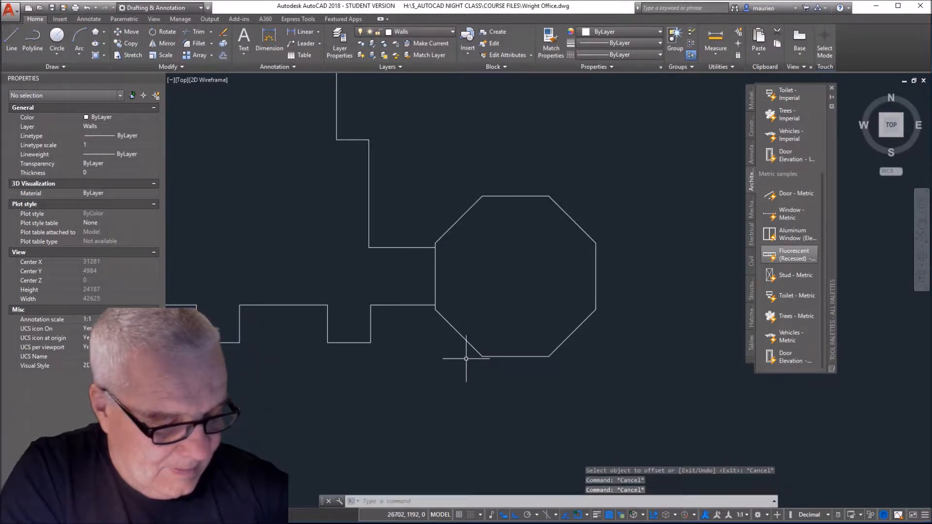
key(Escape)
Step: Offset the octagon 150 to its inner side
text(o)
key(Return)
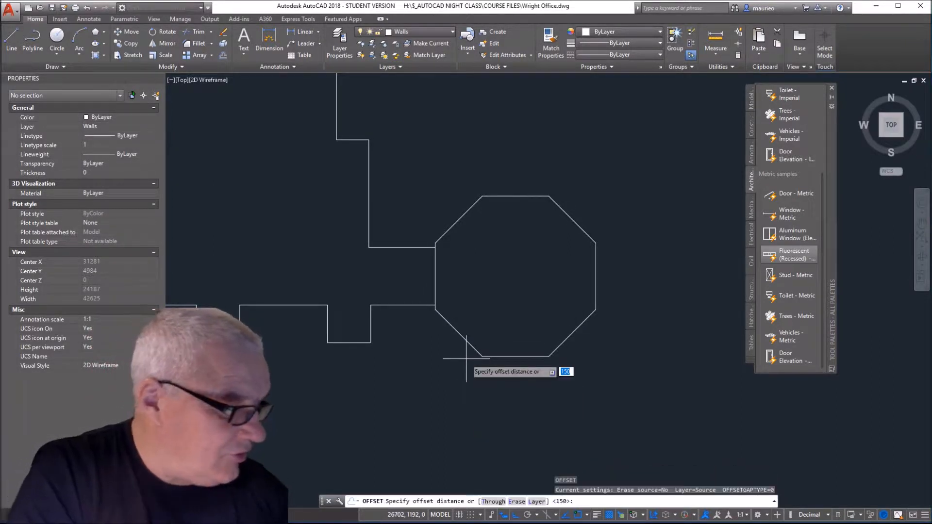
key(Return)
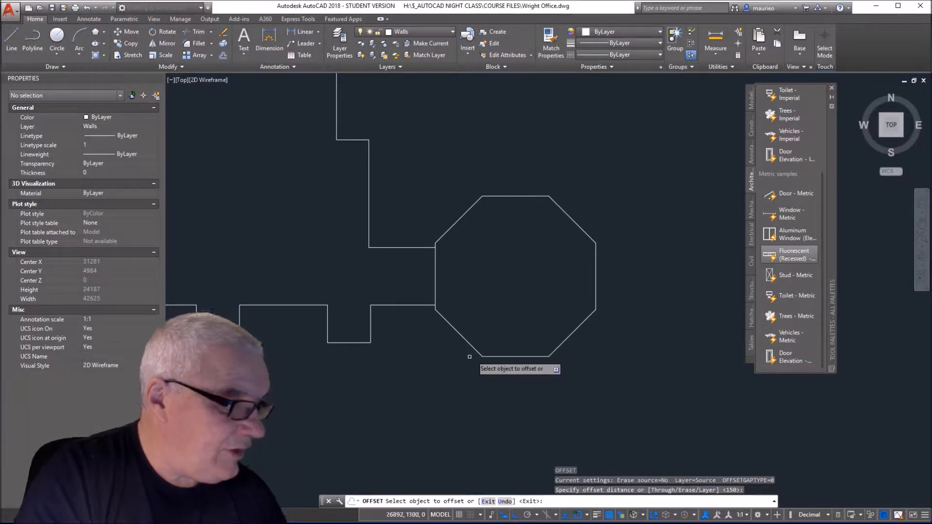
click(479, 352)
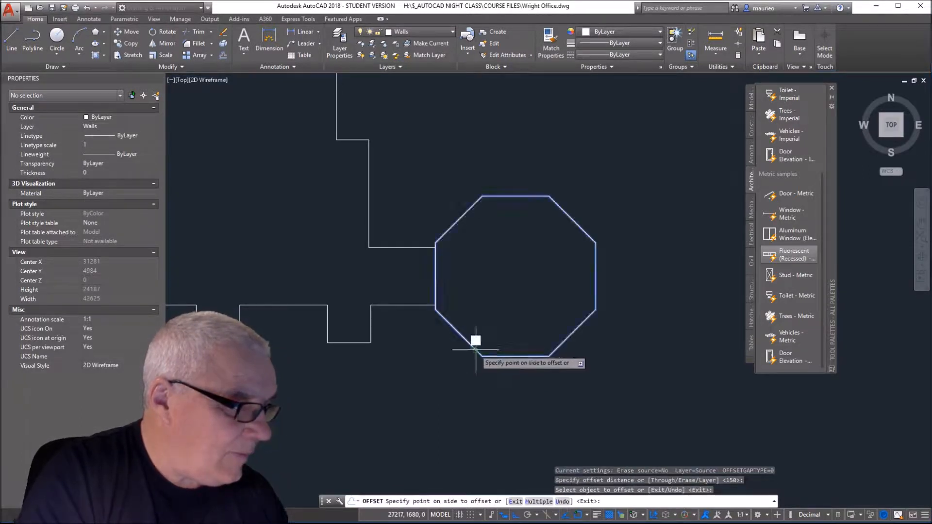
click(505, 311)
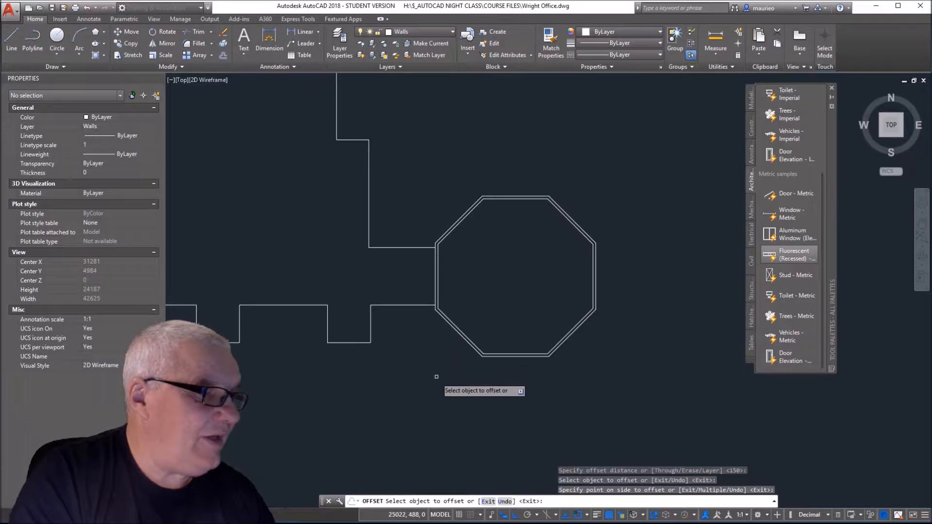
key(Escape)
key(Escape)
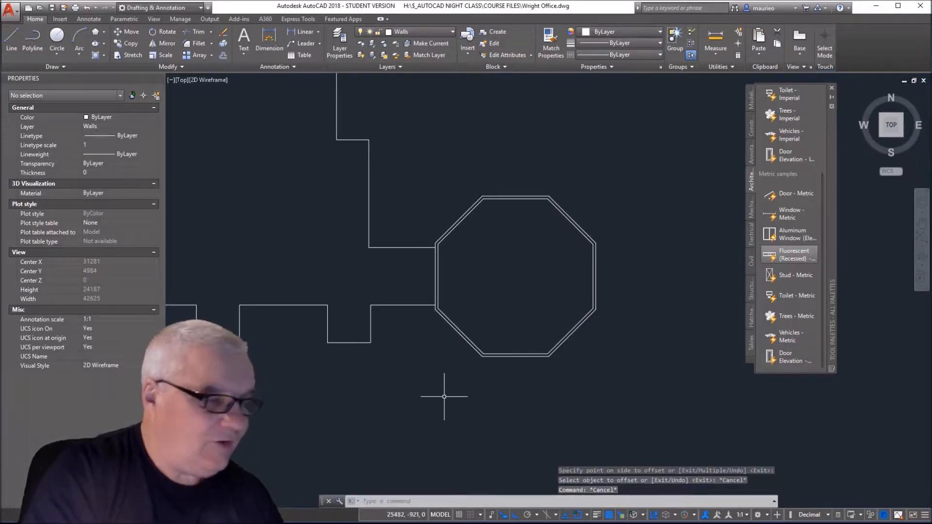
Step: Explode both the outer and inner octagon polylines into separate lines
click(502, 327)
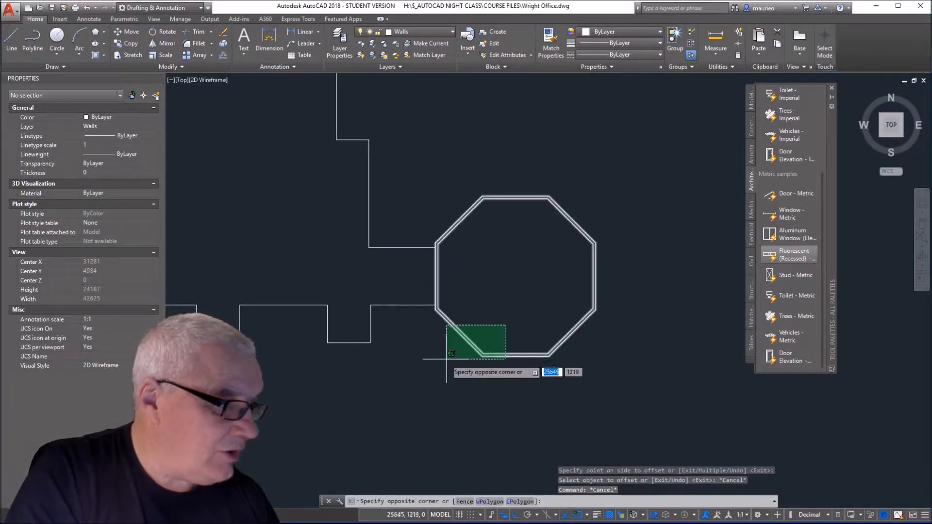
click(444, 358)
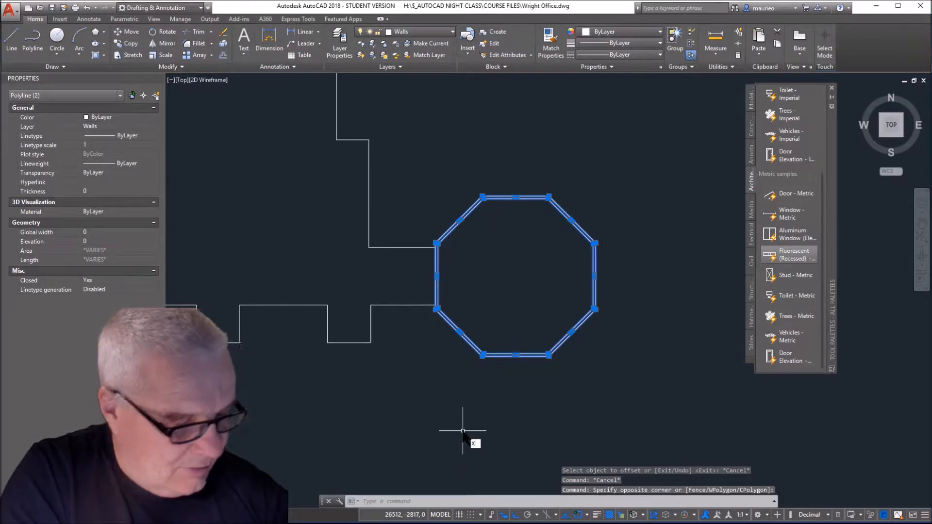
key(Return)
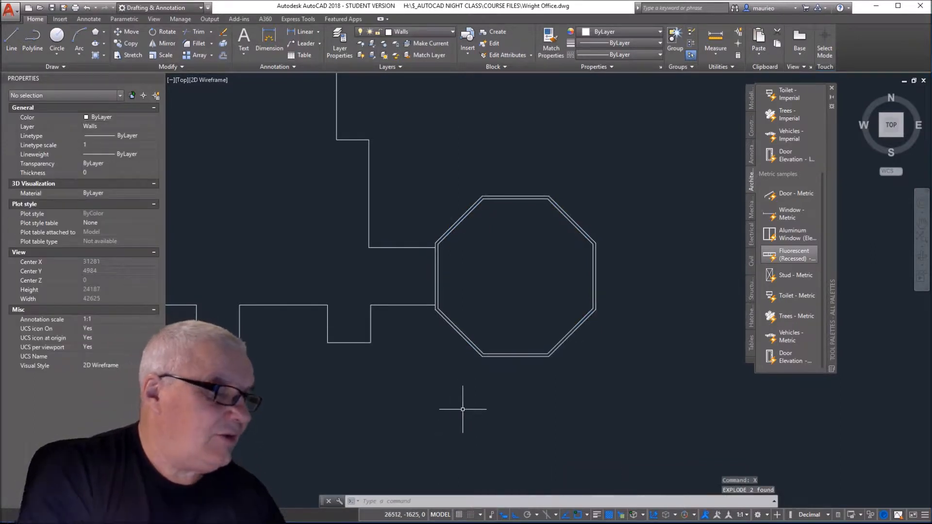
Step: Join the building outline's wall lines, without the bottom lines of the two lower projections, into polylines
scroll(463, 410, down, 4)
scroll(462, 409, up, 2)
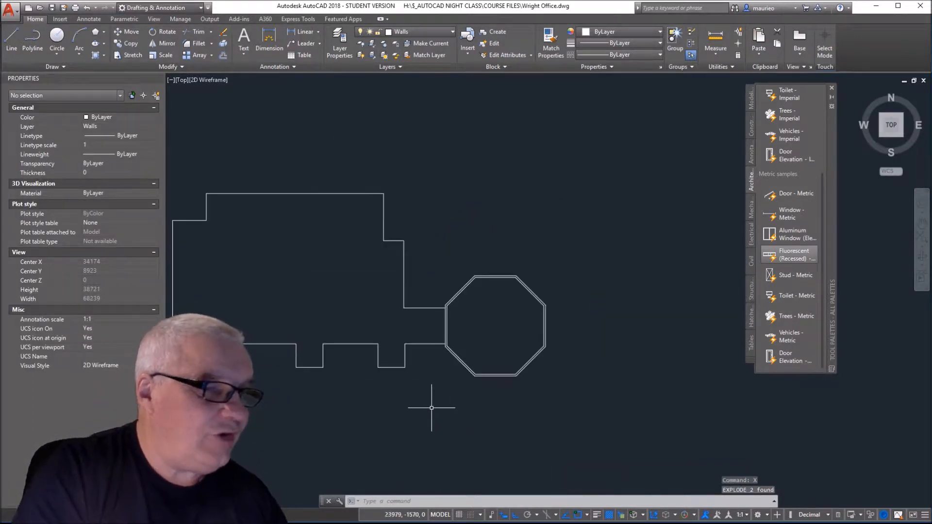
click(412, 155)
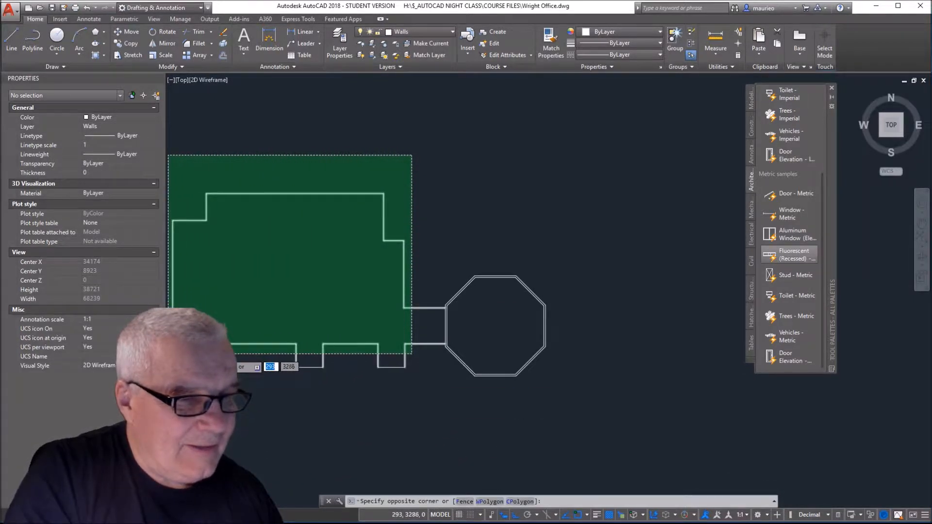
click(168, 353)
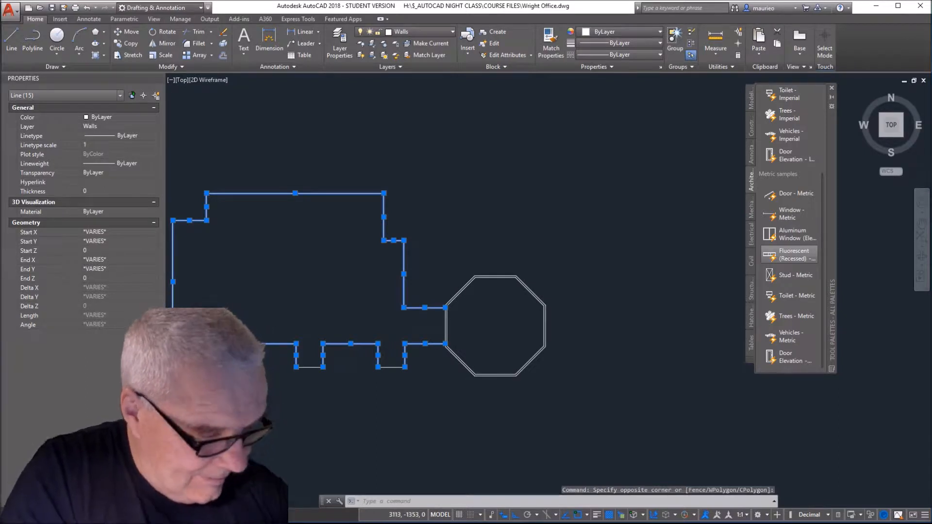
text(j)
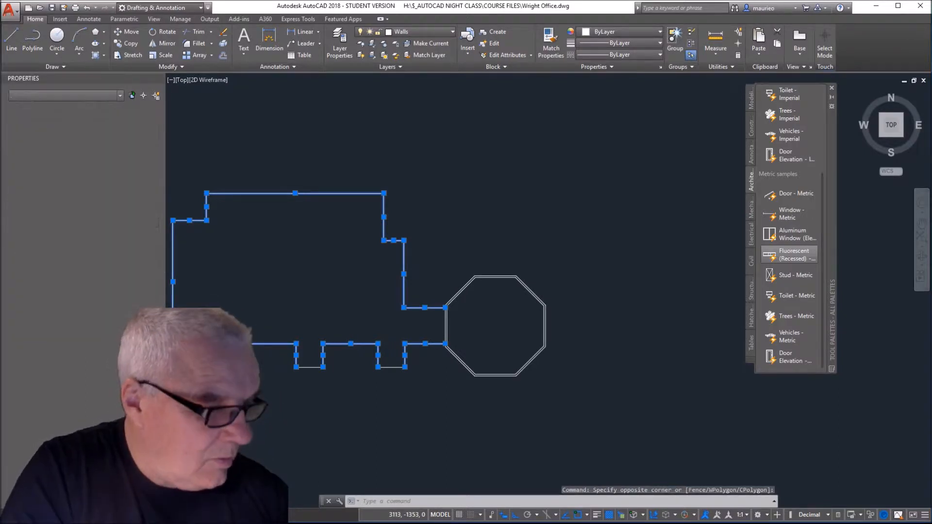
key(Return)
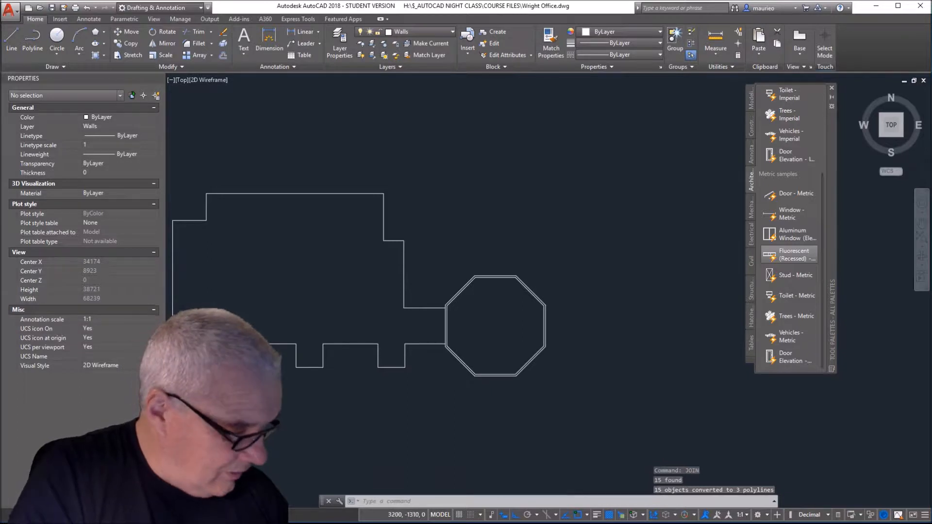
Step: Try to offset the partly joined building outline 150 to the inside, and undo that offset
text(o)
key(Return)
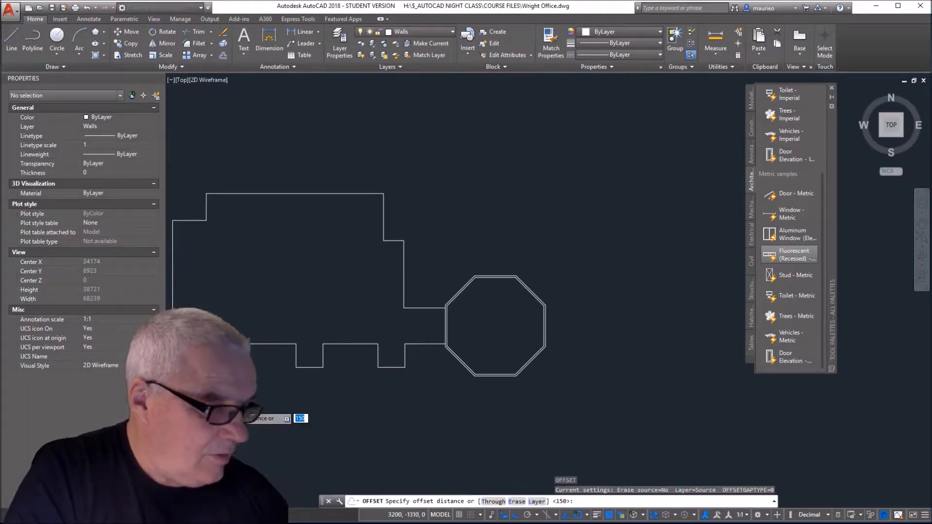
key(Return)
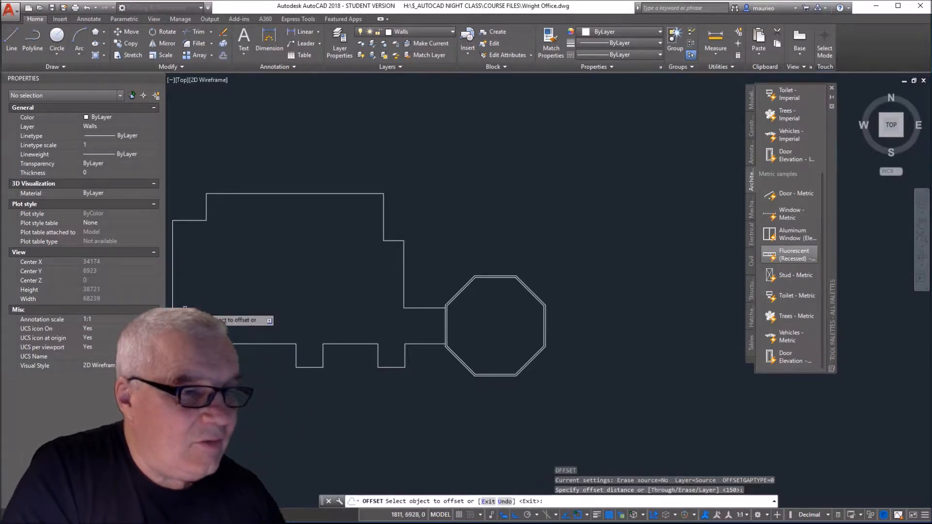
click(174, 297)
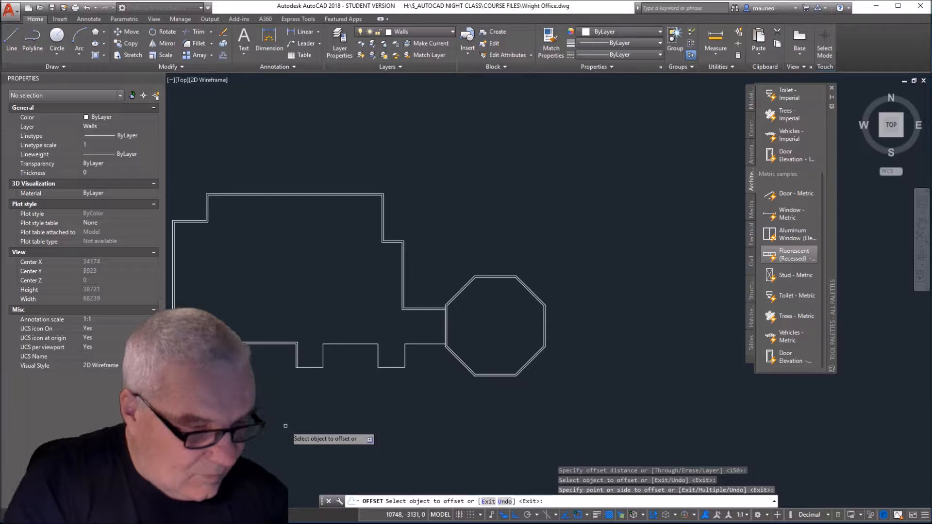
key(ctrl+z)
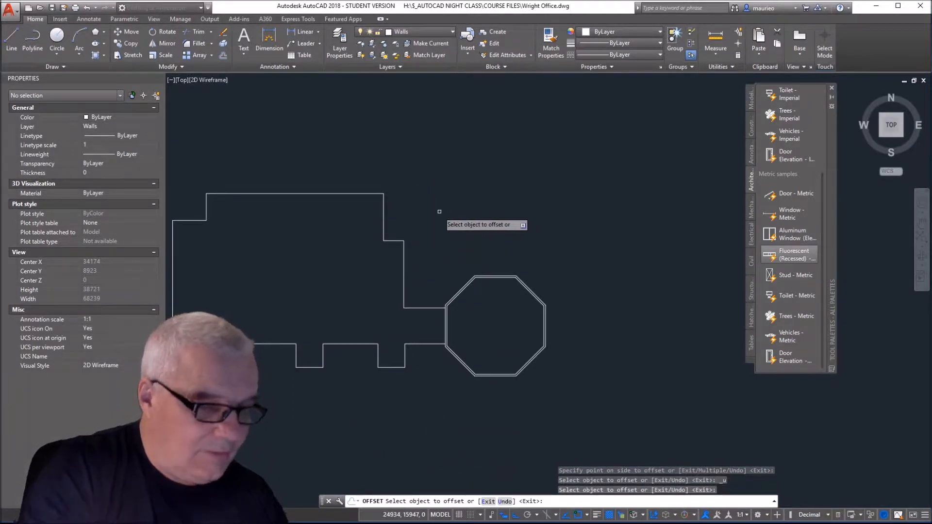
key(Escape)
Step: Join all building outline pieces, including the bottom lines of the two lower projections, into one polyline
click(427, 182)
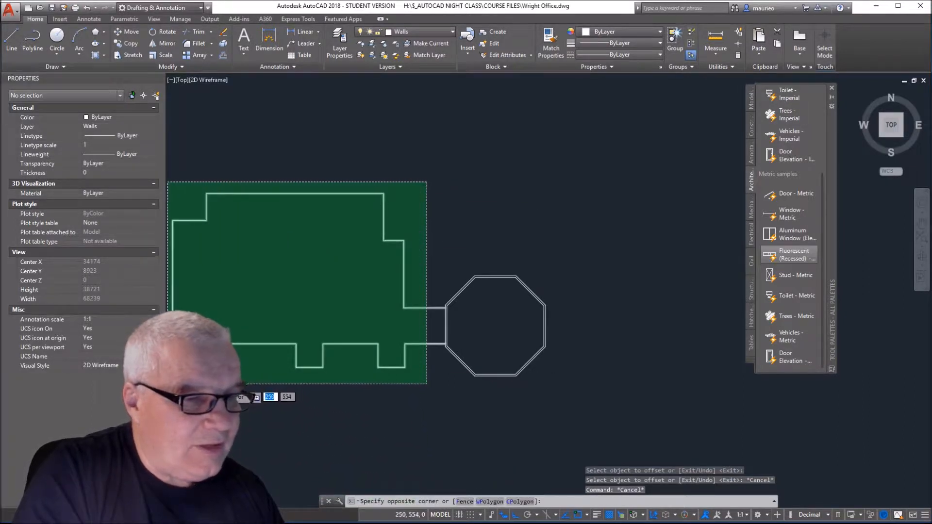
click(168, 384)
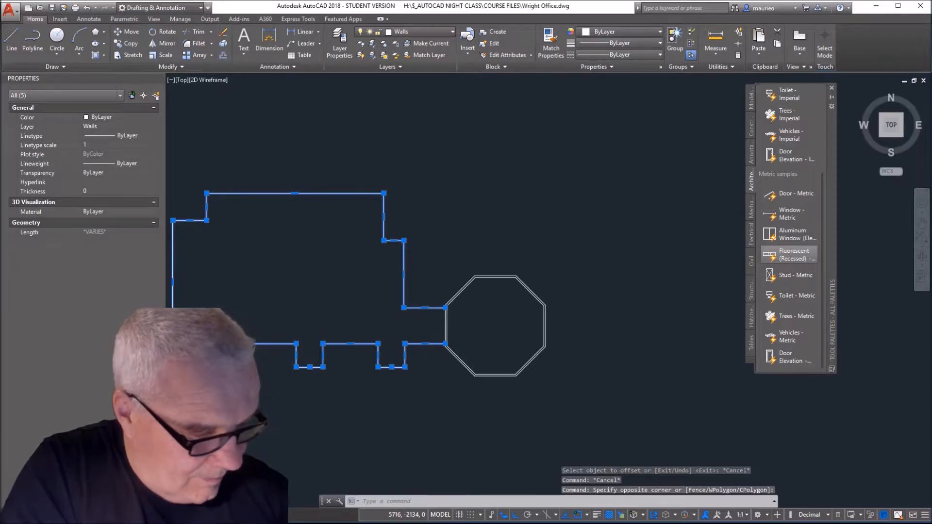
key(Return)
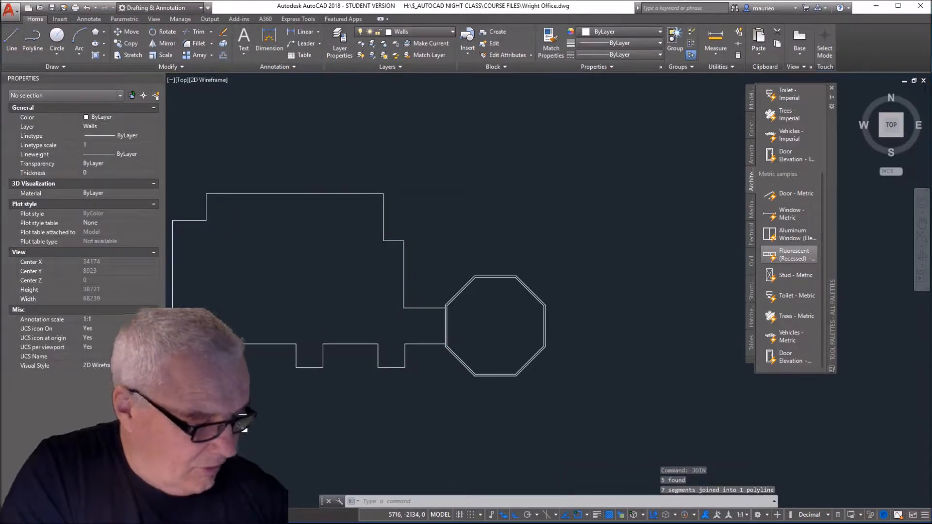
Step: Offset the fully joined building outline 150 to the inside of the building
text(o)
key(Return)
key(Return)
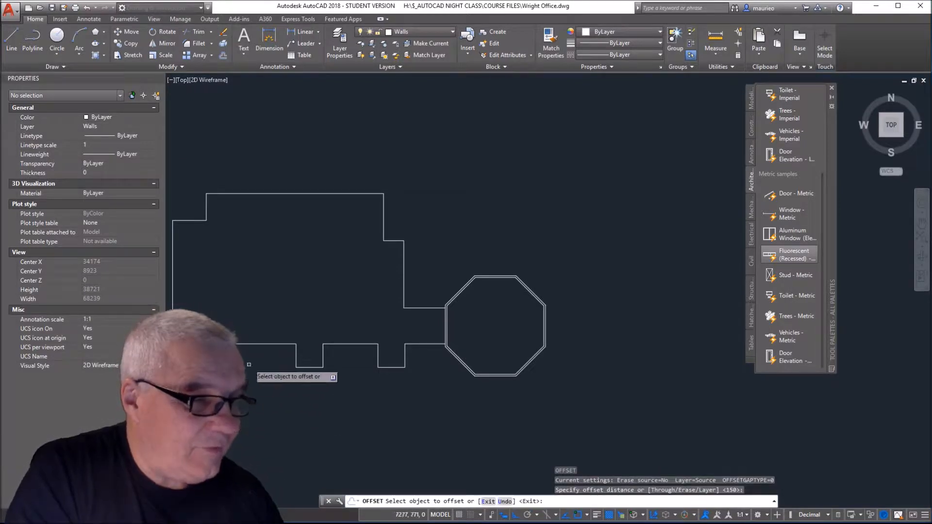
click(261, 344)
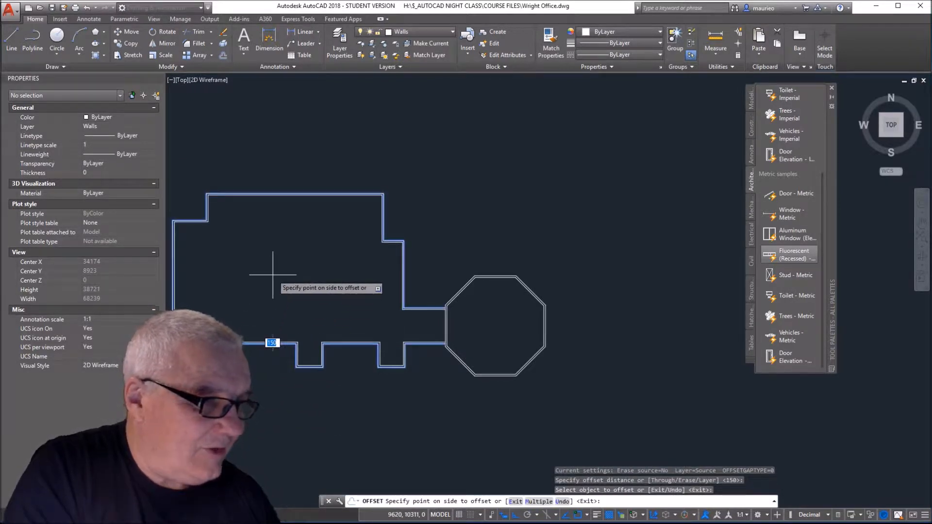
click(273, 274)
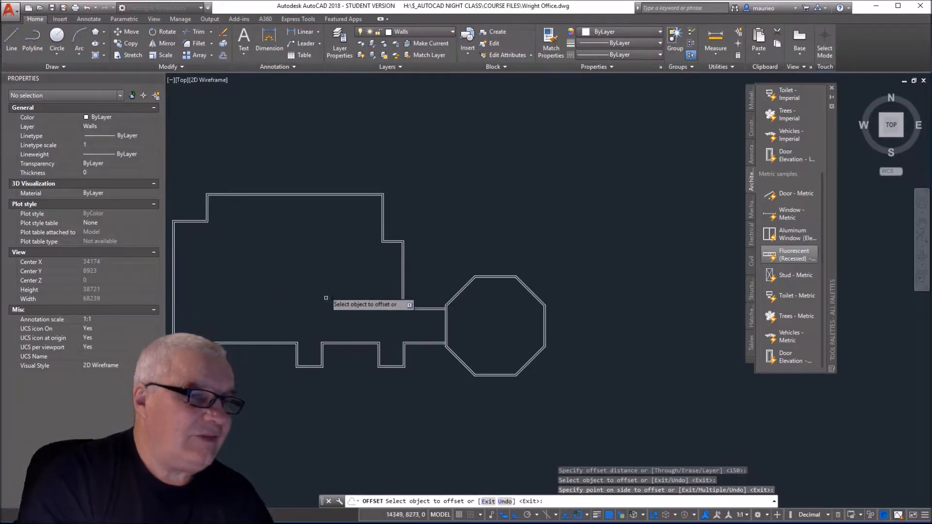
scroll(468, 320, up, 6)
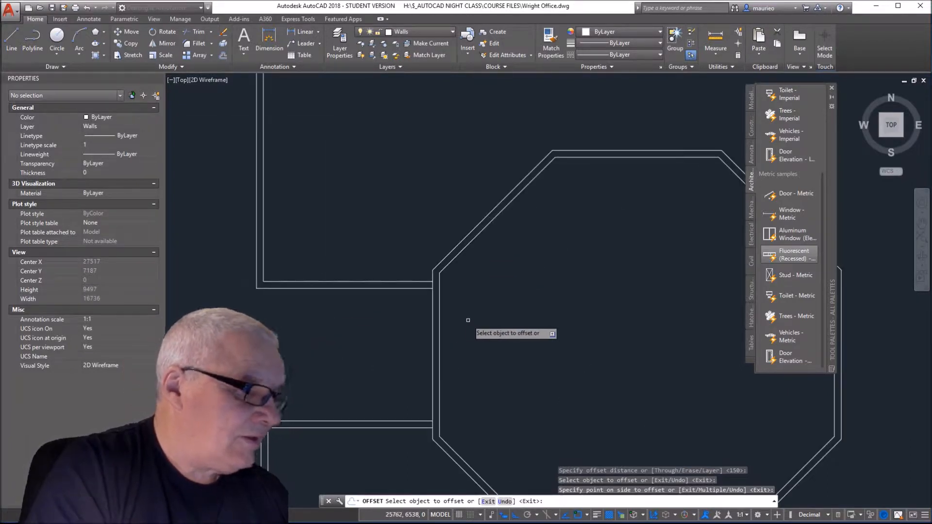
key(Escape)
key(Escape)
key(Escape)
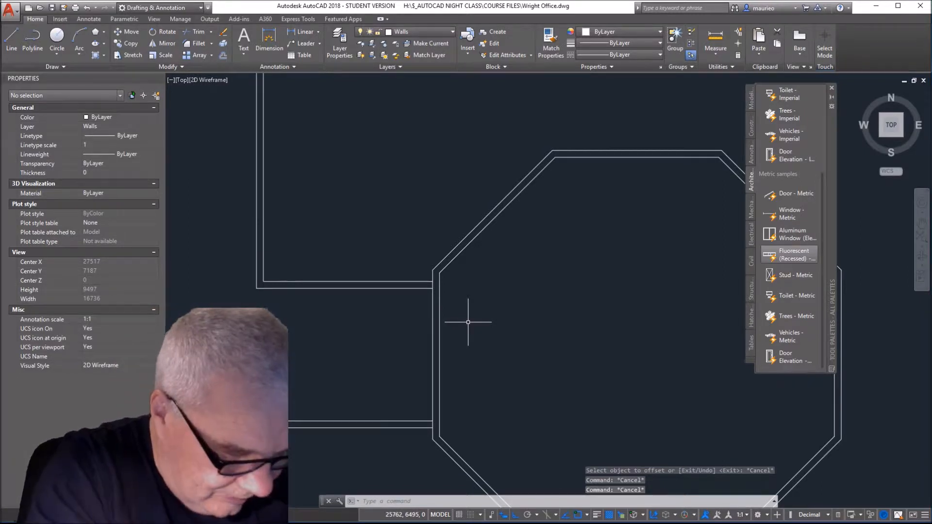
Step: Trim the octagon's outer vertical edge between the double wall lines at both junctions with the building
key(Return)
key(Return)
click(433, 285)
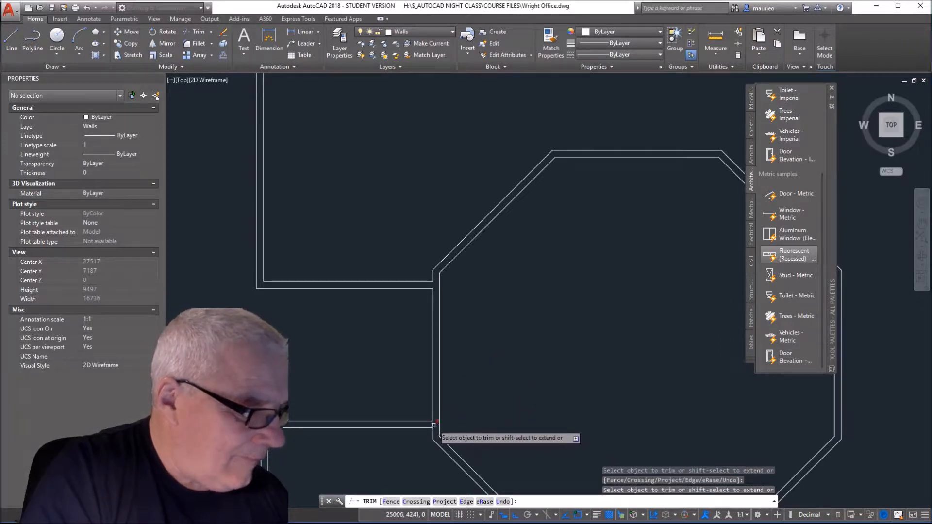
scroll(403, 364, down, 5)
mouse_move(413, 364)
middle_down()
mouse_move(672, 292)
mouse_move(541, 329)
middle_up()
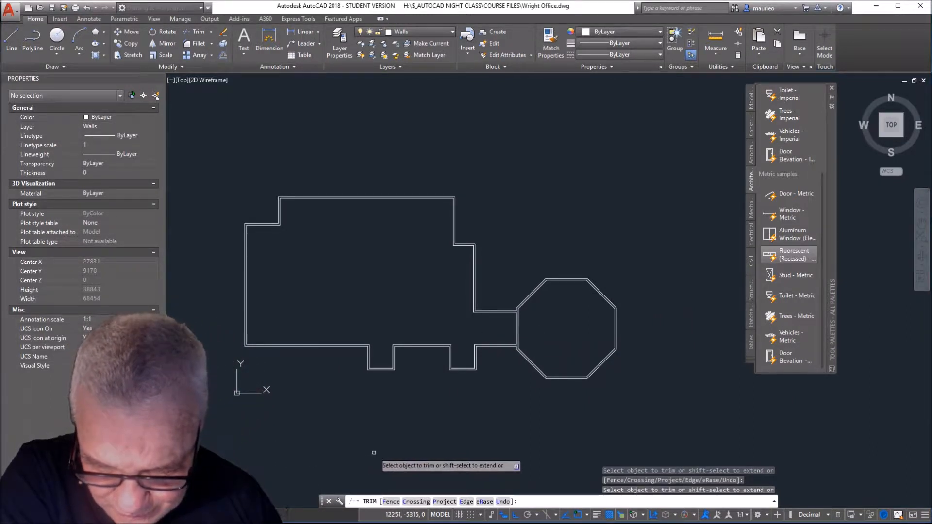
scroll(410, 388, up, 5)
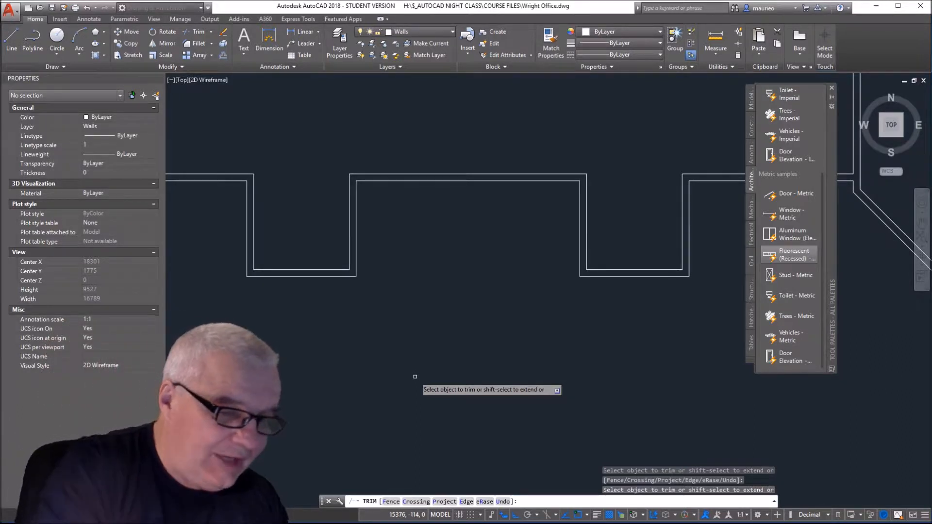
key(Escape)
key(Escape)
key(Escape)
key(Escape)
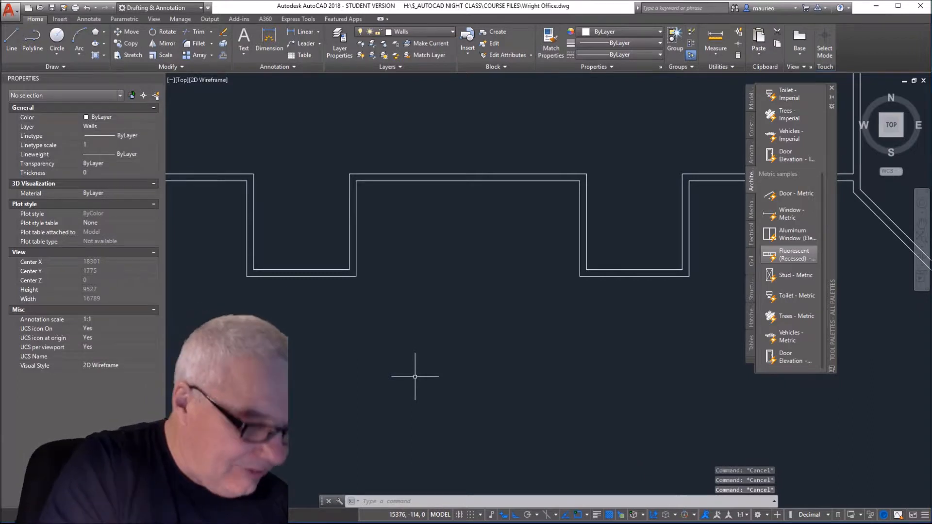
text(l)
key(Return)
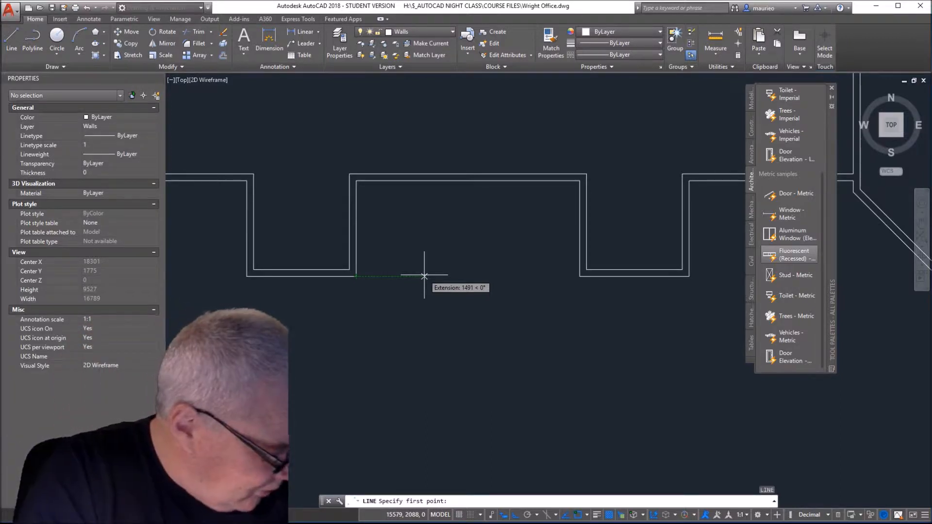
text(1500)
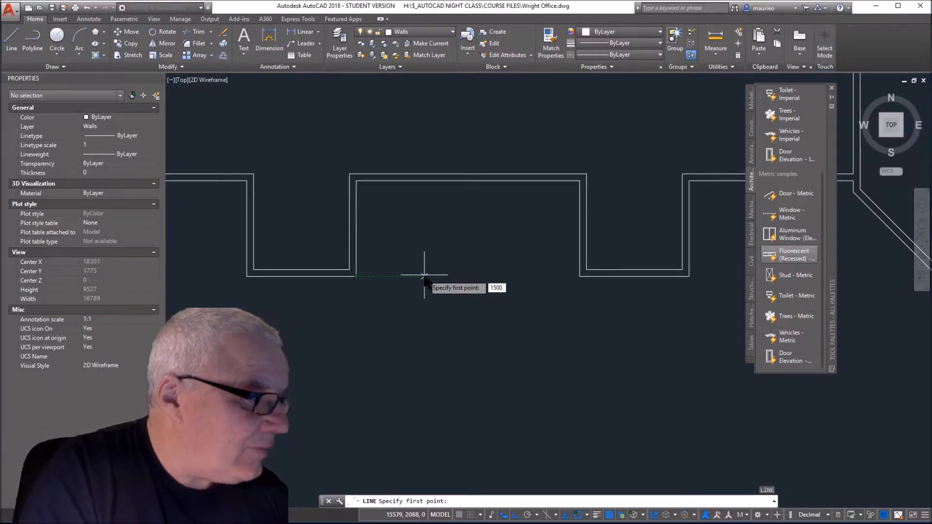
key(Return)
right_click(425, 275)
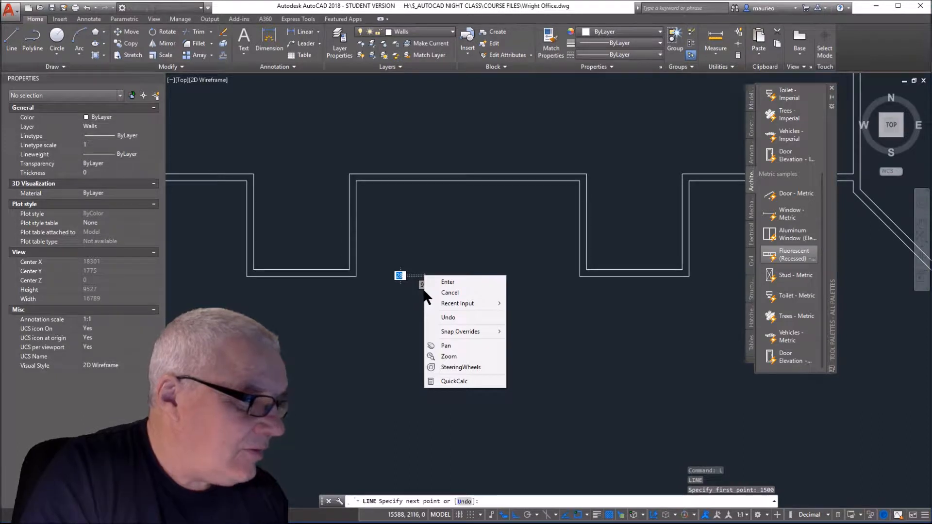
click(448, 282)
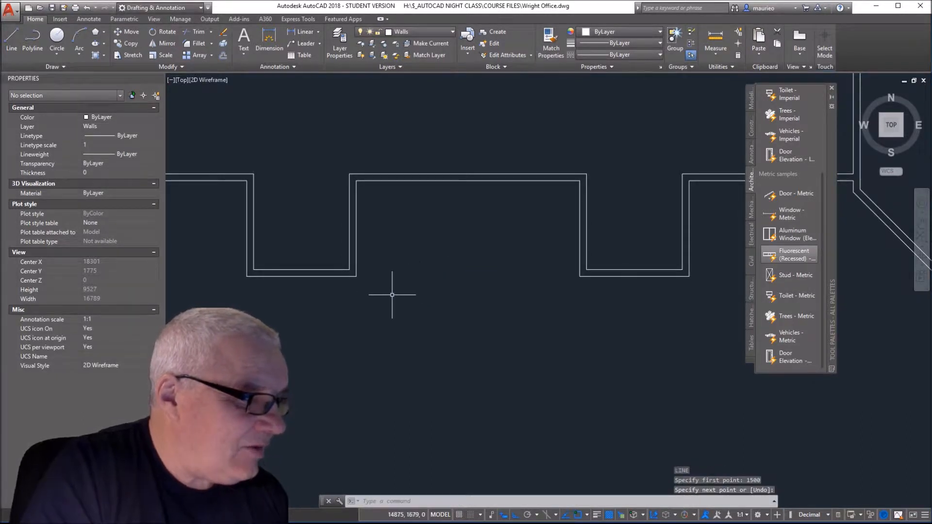
Step: Draw a 300-long horizontal line starting 1500 to the right of the left lower projection's bottom-right corner, in line with its bottom edge
text(l)
key(Return)
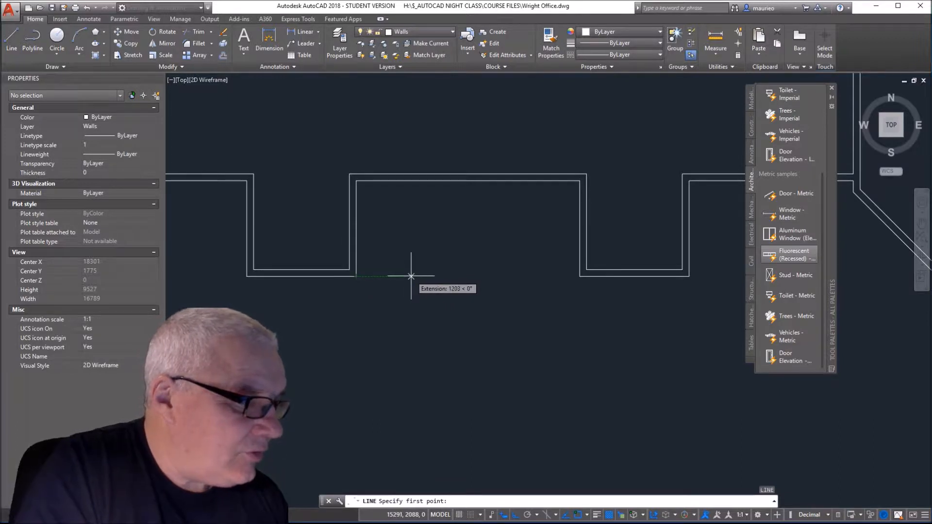
text(1500)
key(Return)
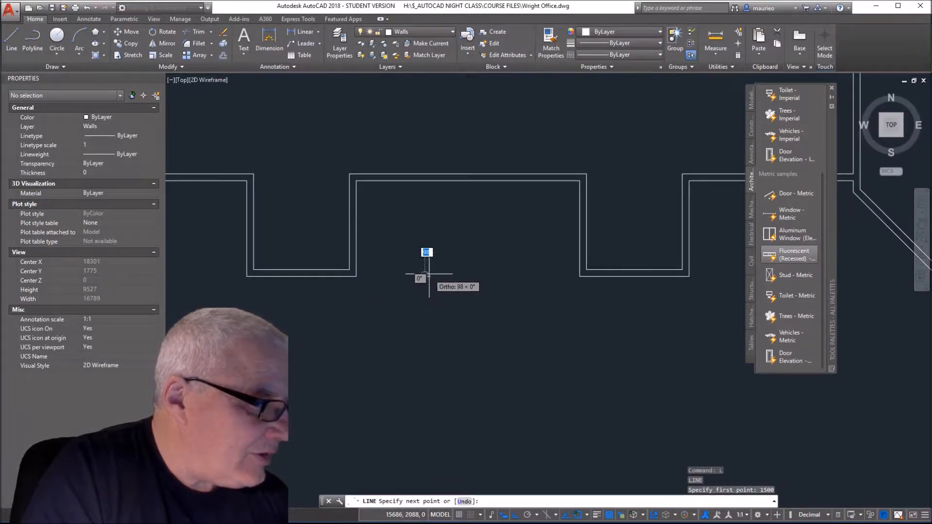
text(3)
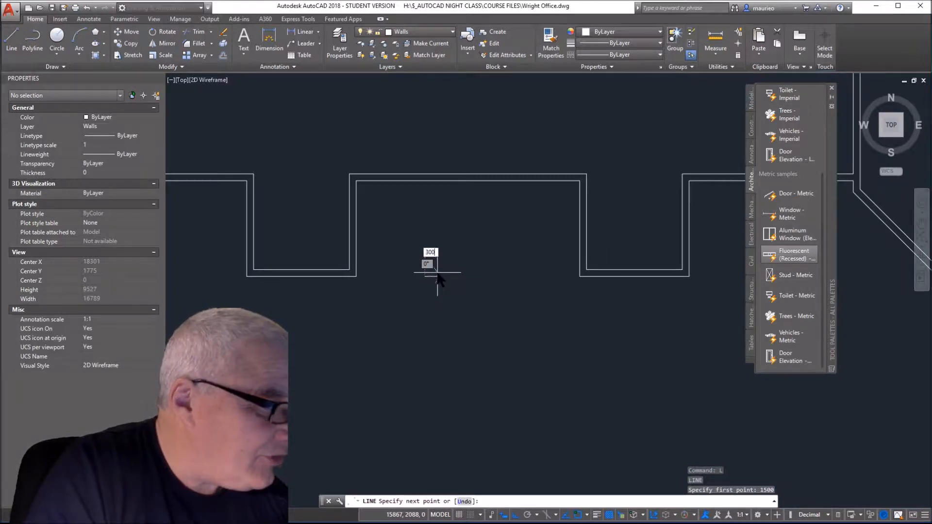
text(00)
key(Return)
right_click(432, 277)
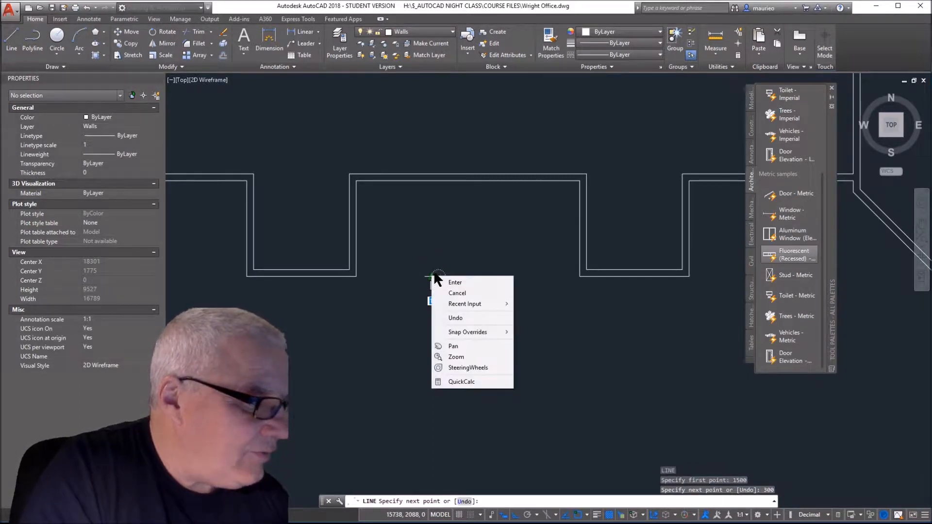
click(452, 283)
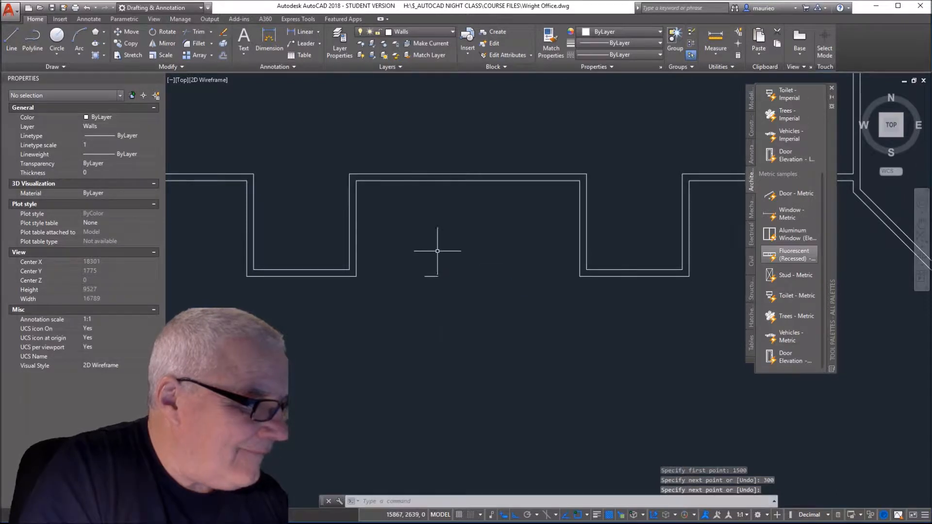
click(440, 287)
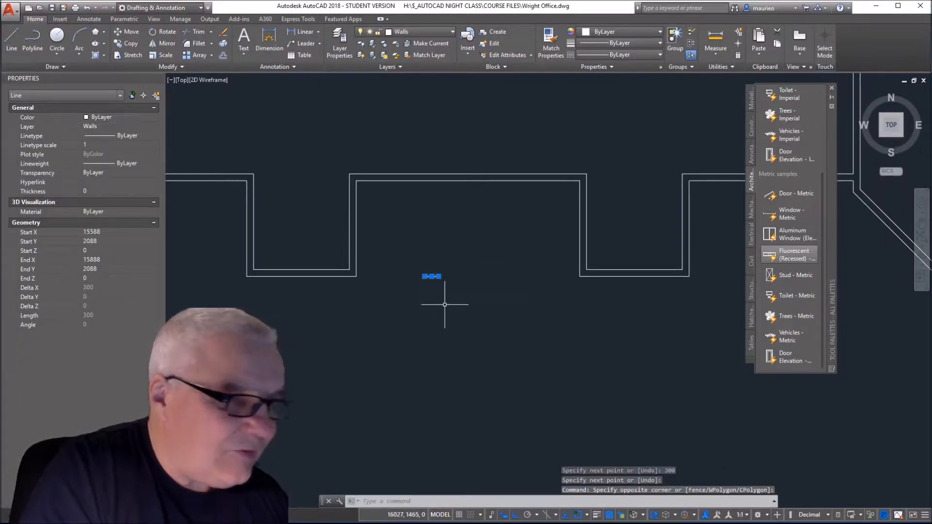
key(Escape)
key(Escape)
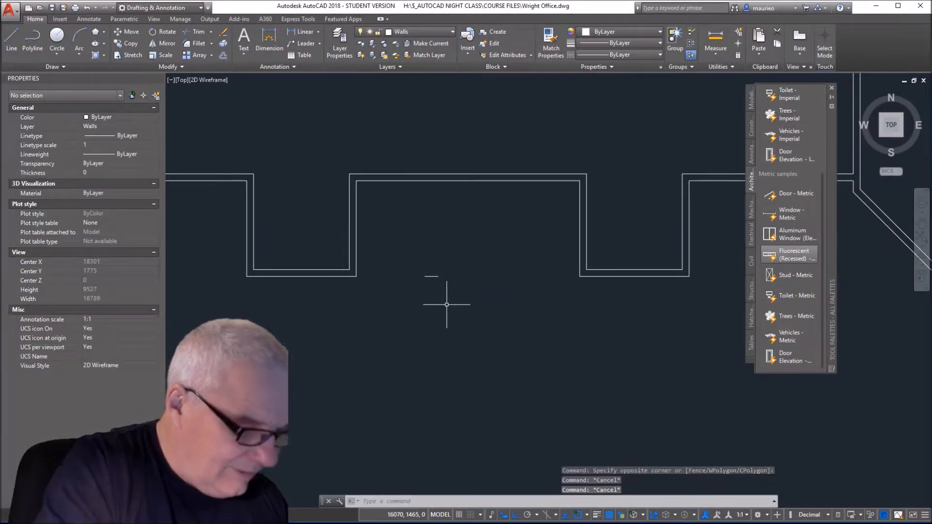
Step: Complete the 300 x 300 square column by drawing its right, top and left sides upward from the short horizontal line
text(l)
key(Return)
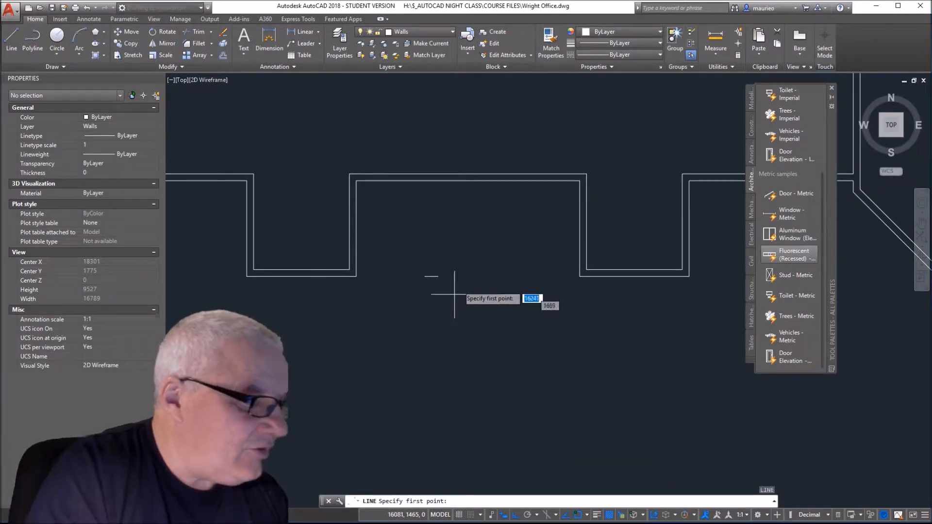
click(438, 276)
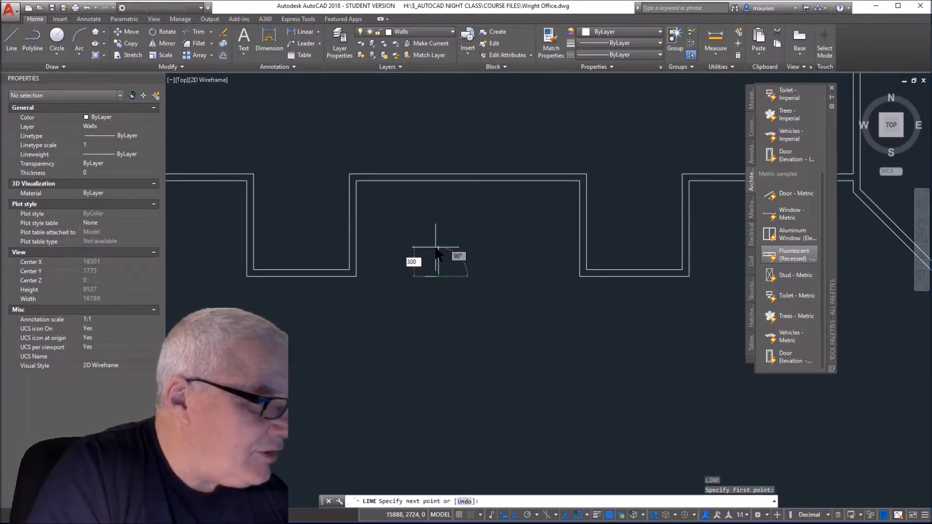
key(Return)
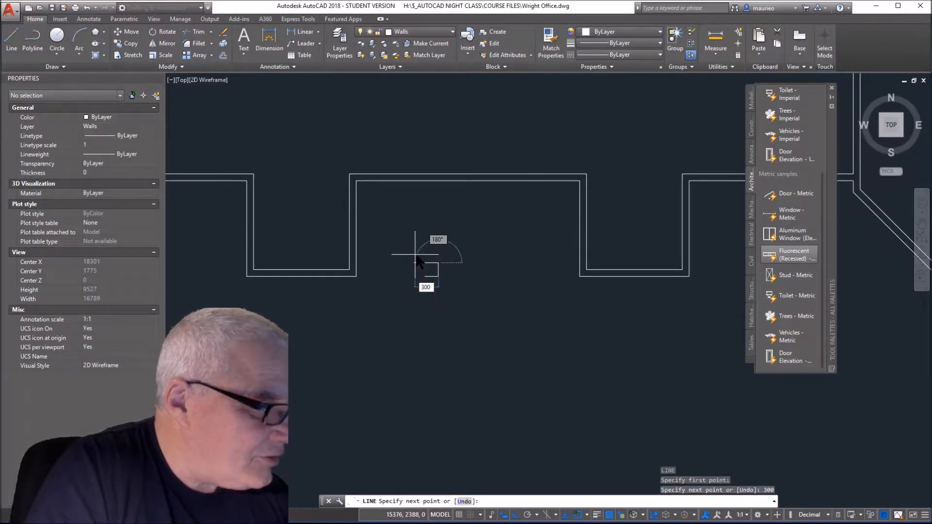
text(300)
key(Return)
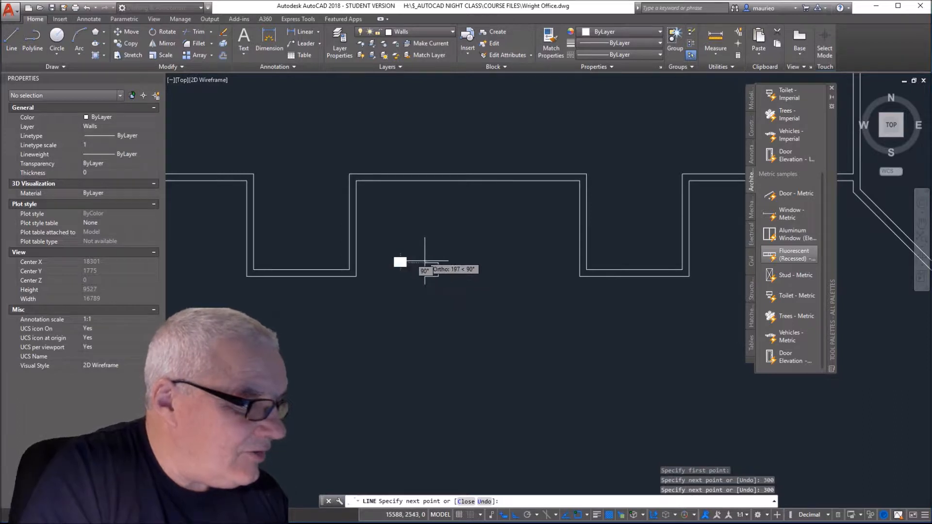
click(424, 276)
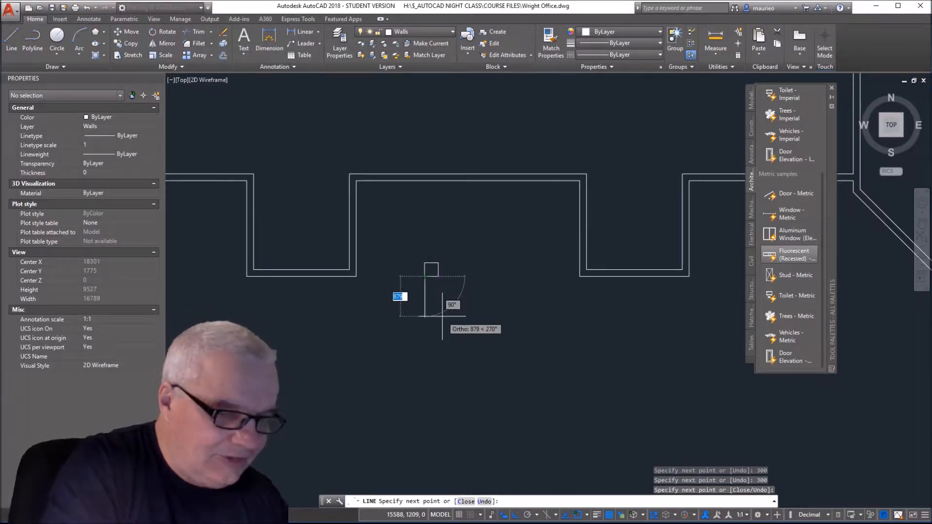
key(Escape)
key(Escape)
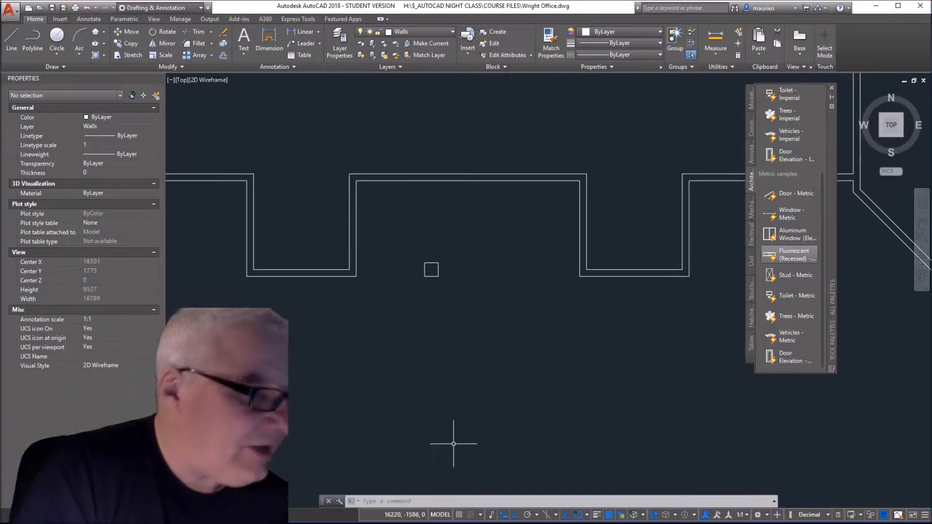
Step: Try to move the square column 1600 to the right from its bottom-left corner, and undo that move
click(432, 276)
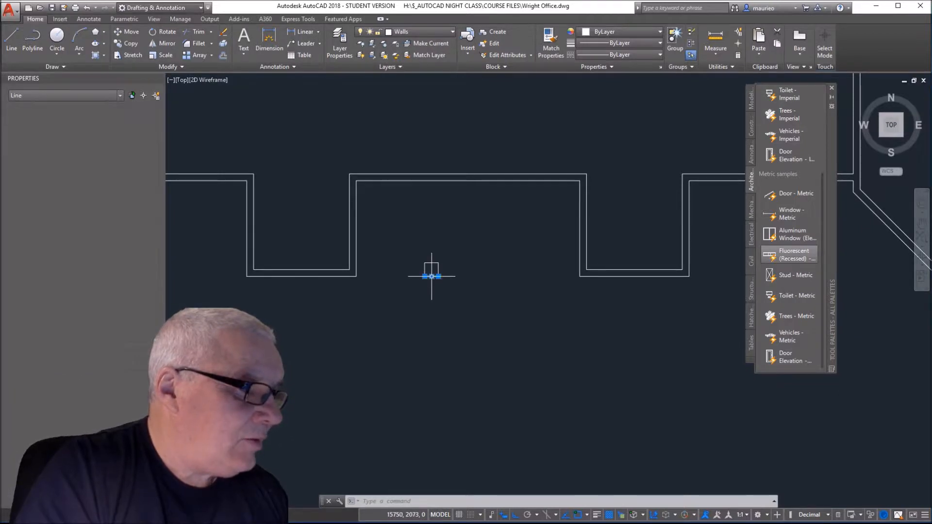
click(451, 245)
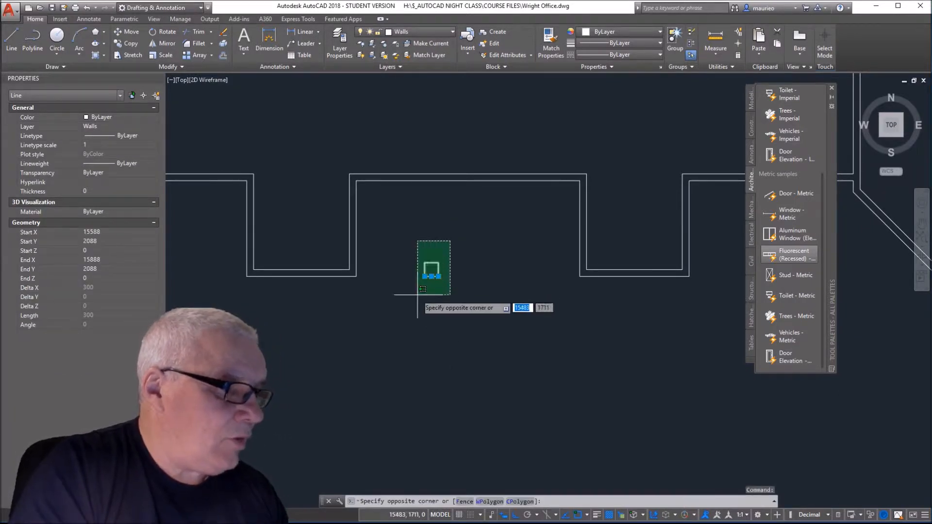
click(416, 291)
right_click(435, 346)
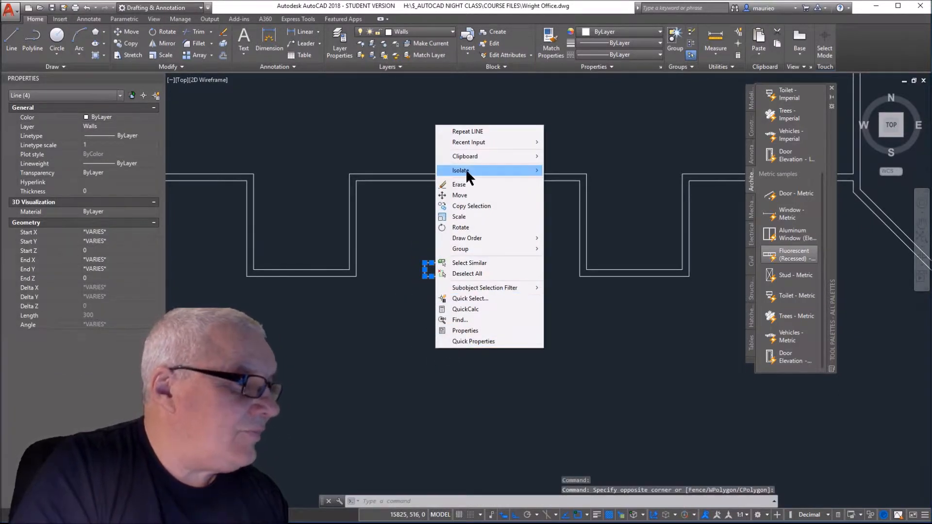
click(459, 195)
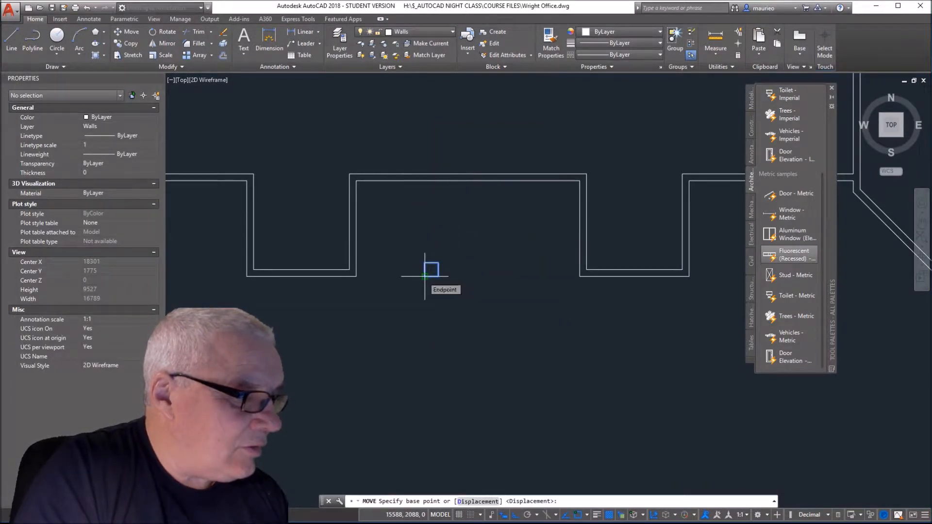
click(425, 277)
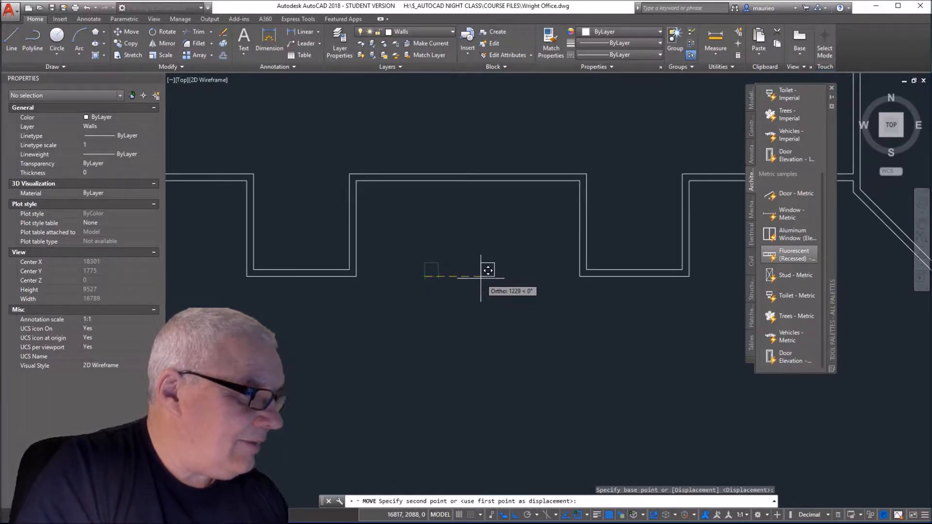
text(1600)
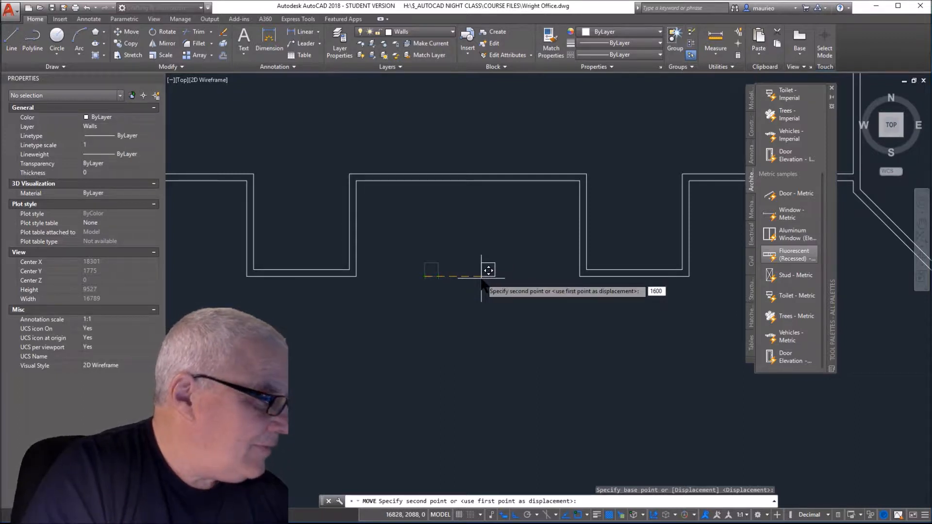
key(Return)
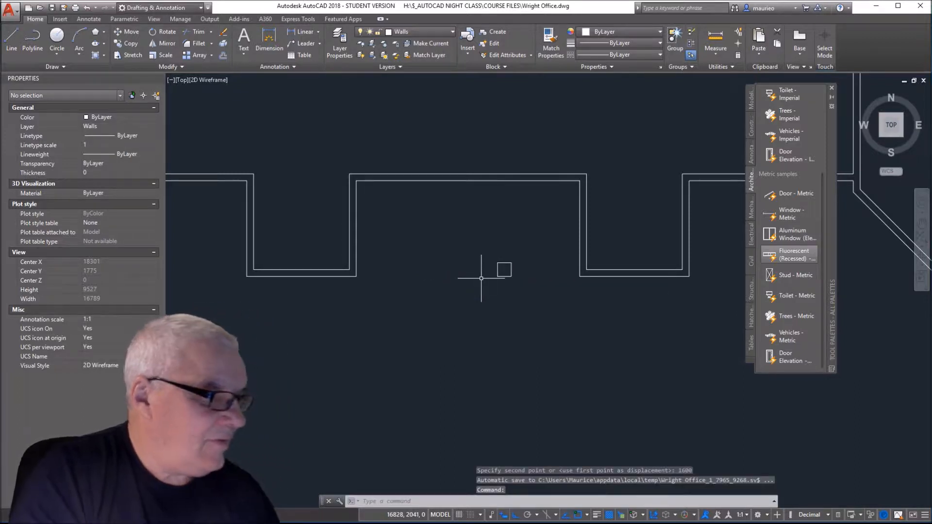
key(ctrl+z)
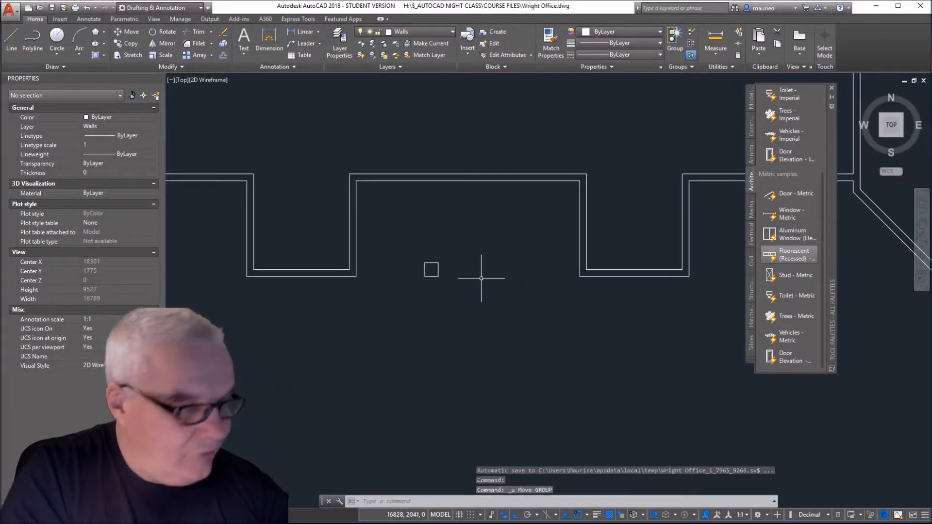
Step: Copy the four lines of the square column to the clipboard with its bottom-right corner as base point
click(461, 235)
click(423, 295)
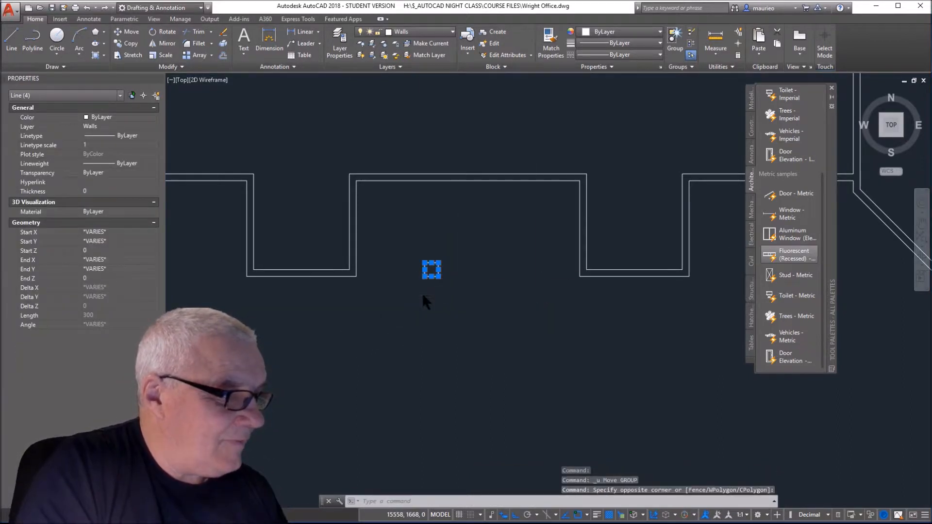
right_click(422, 296)
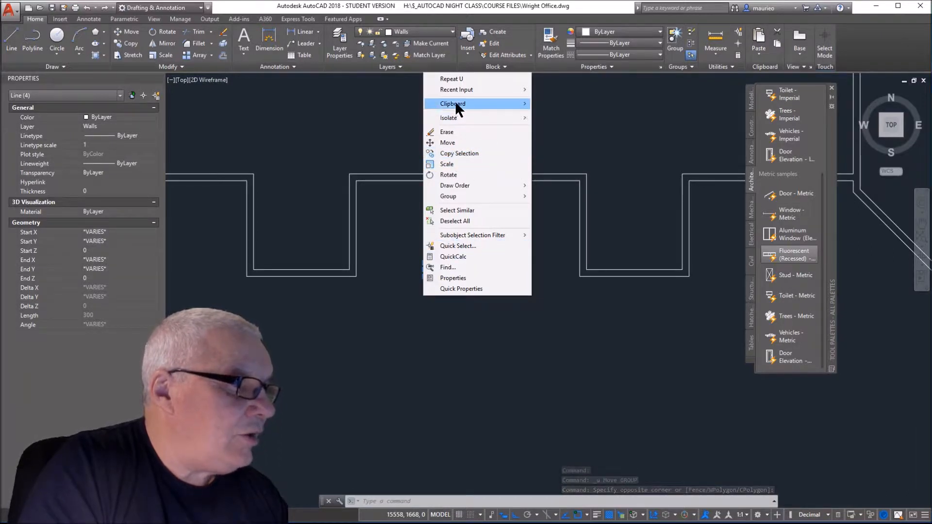
mouse_move(431, 105)
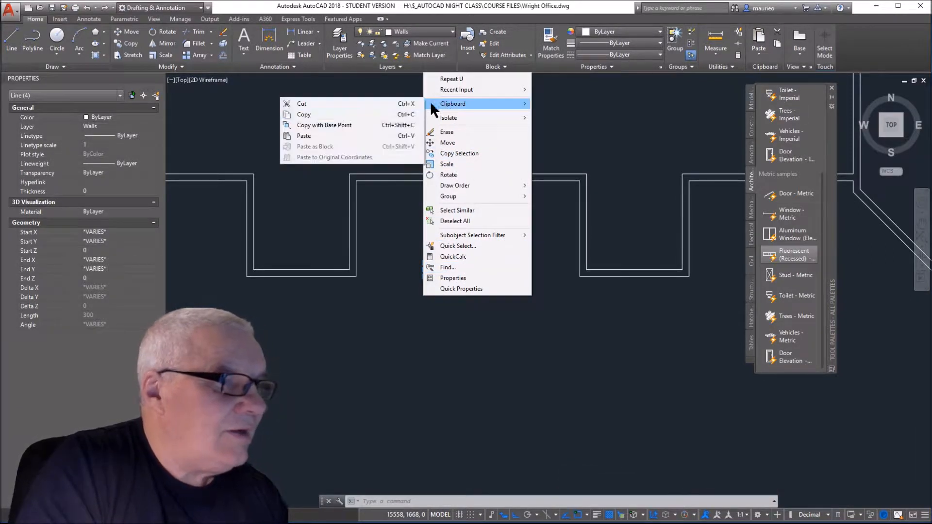
click(394, 125)
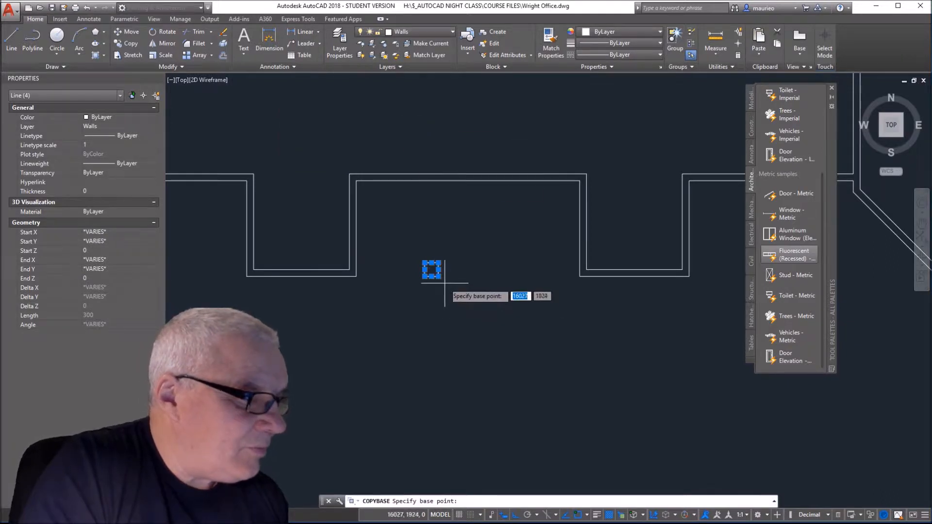
click(431, 268)
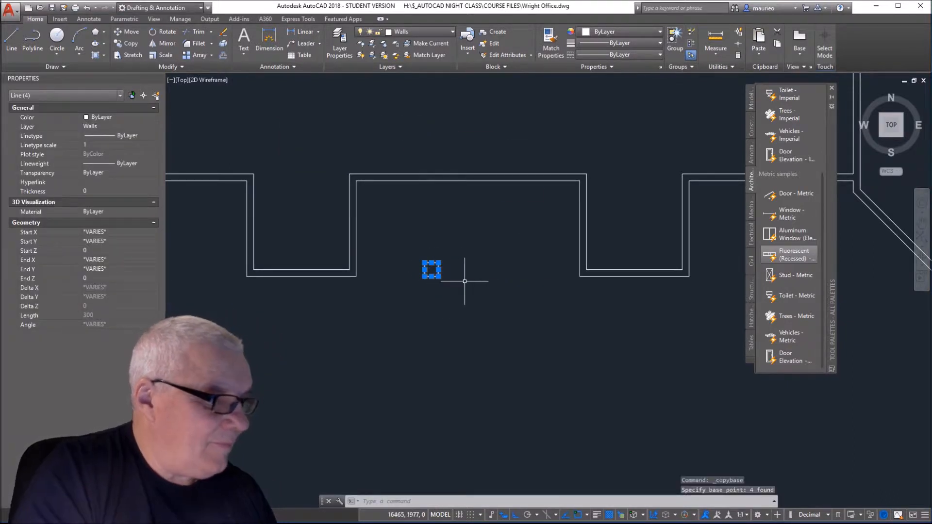
Step: Paste the copied square column 1600 to the right of the original, level with its bottom edge
right_click(464, 282)
mouse_move(494, 314)
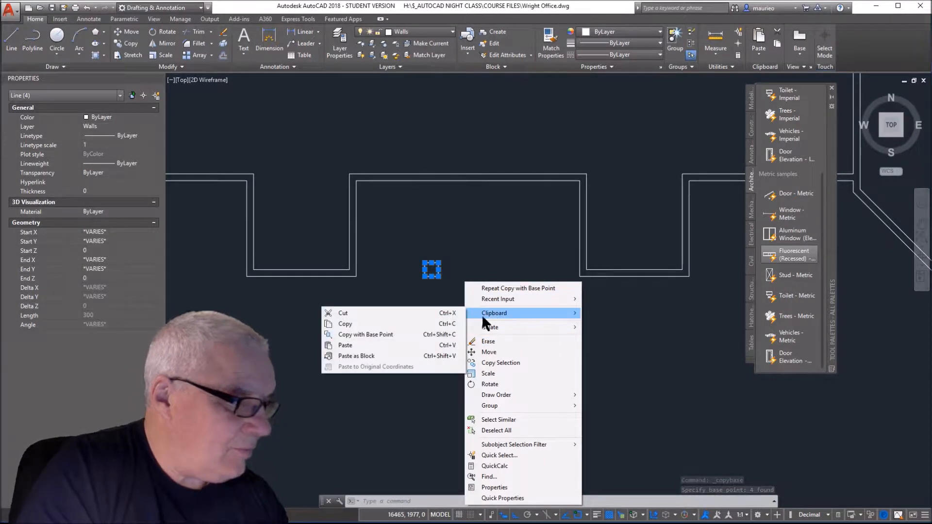
click(349, 344)
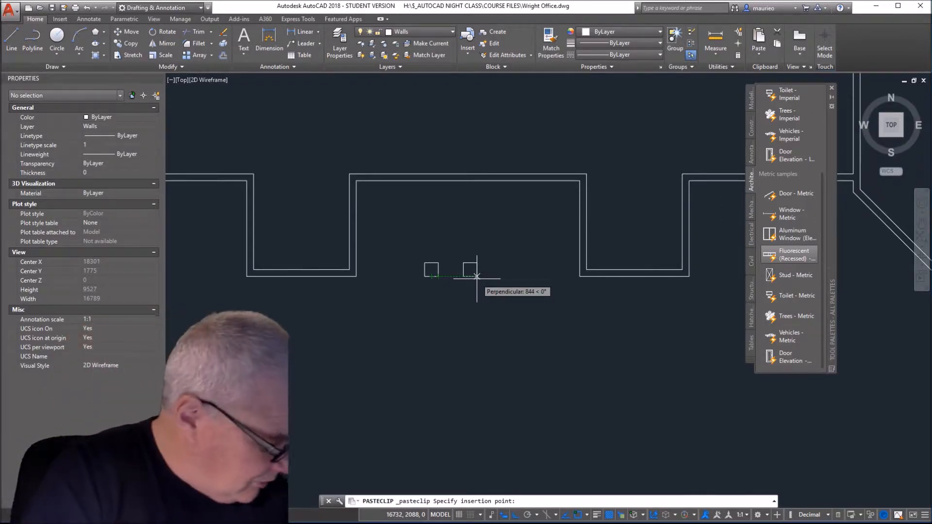
text(1600)
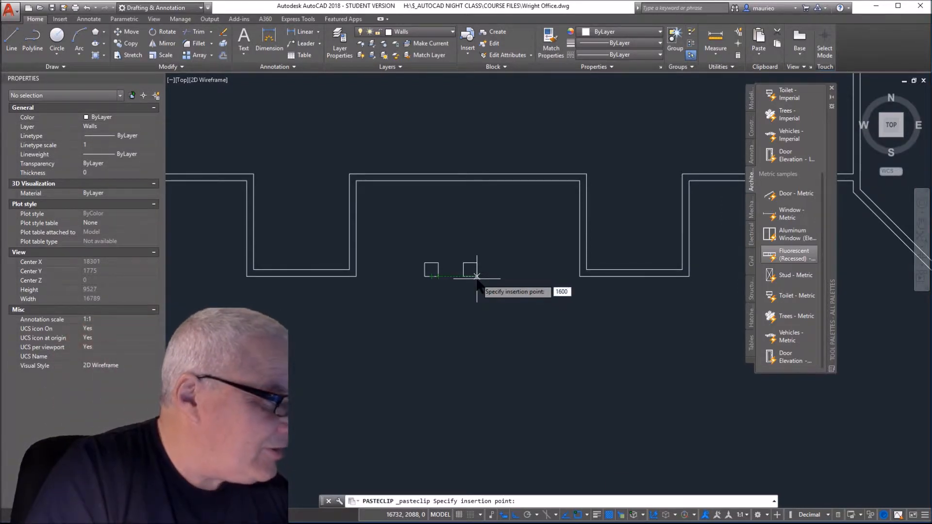
key(Return)
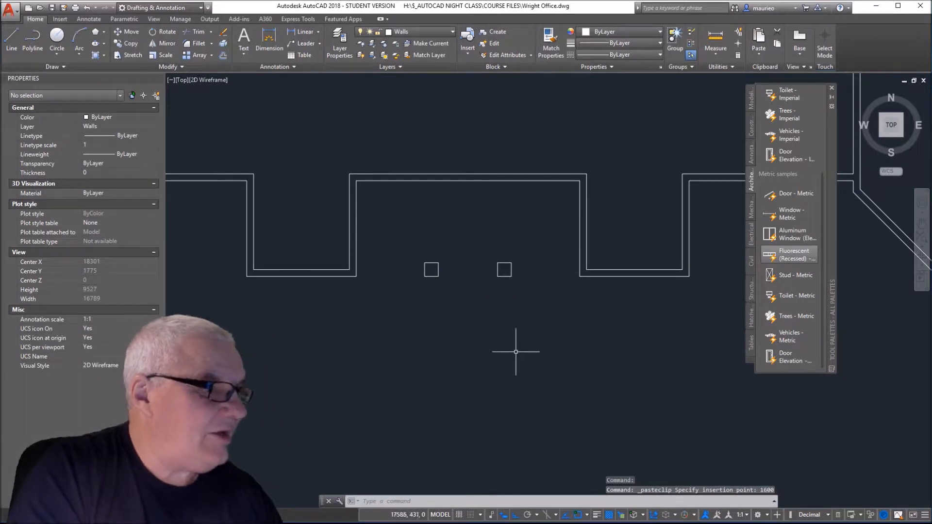
Step: Measure the distance from the lower-right corner of the right square column to the facing wall of the right projection
click(715, 33)
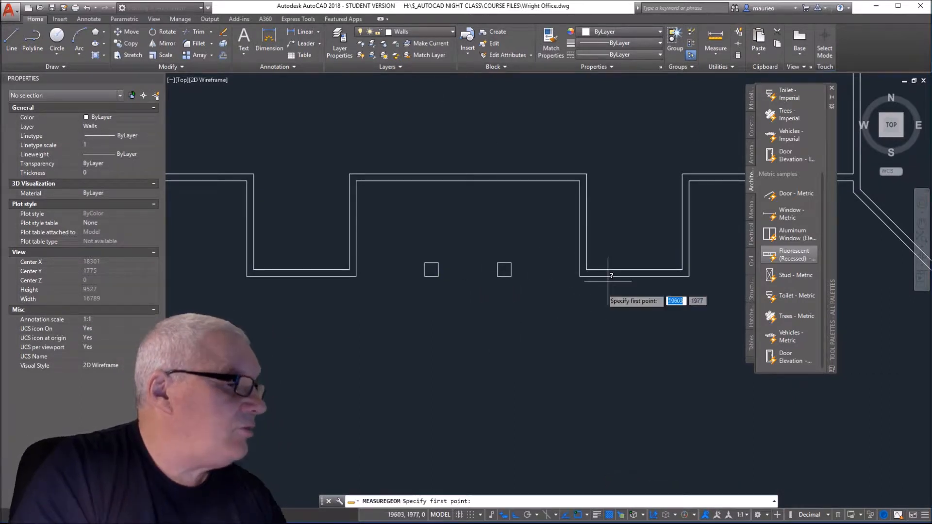
click(510, 275)
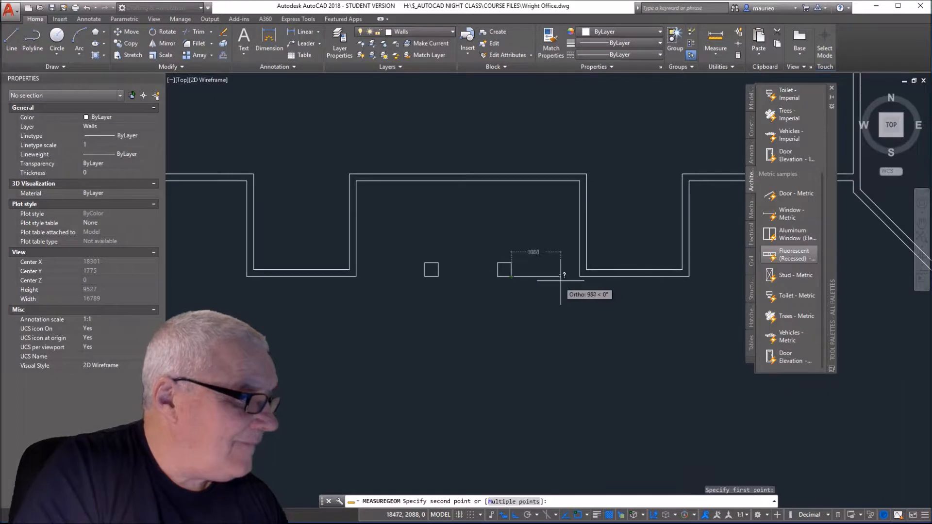
click(579, 277)
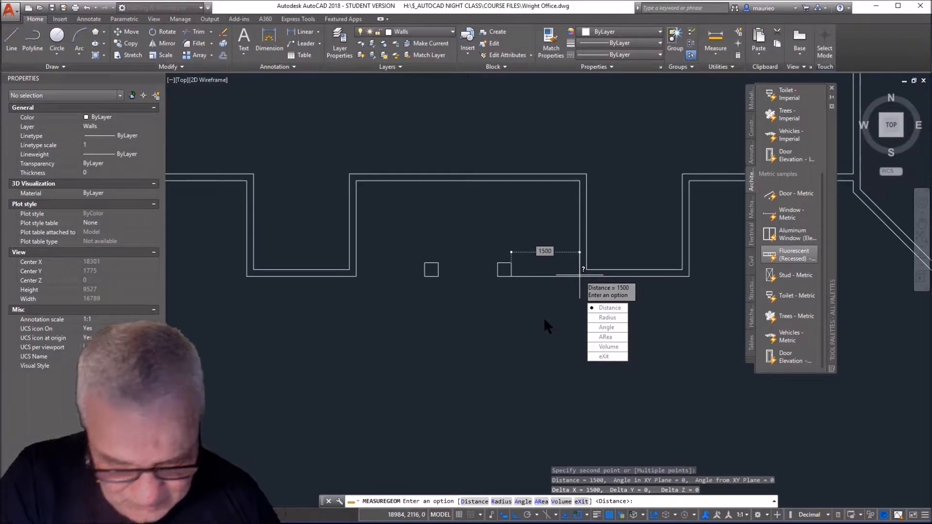
key(Escape)
key(Escape)
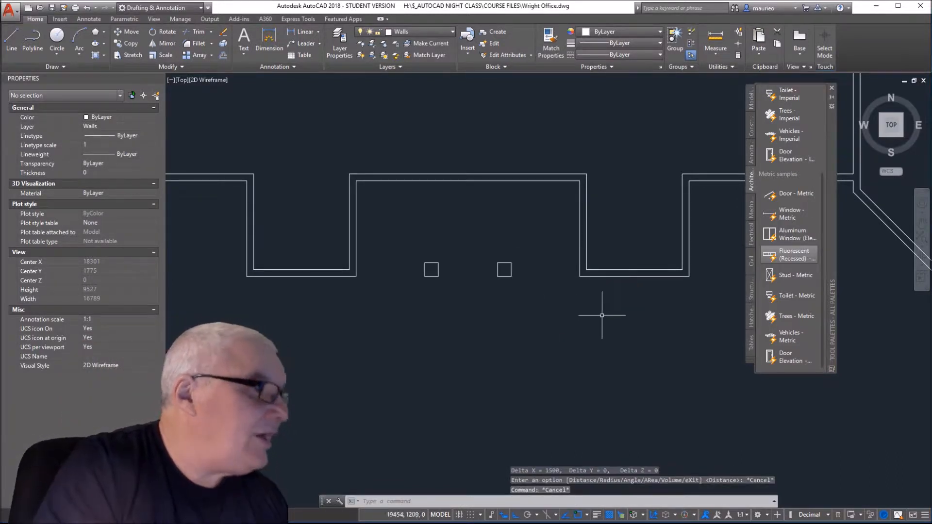
Step: Measure the gap between the two square columns along their bottom edges
click(716, 35)
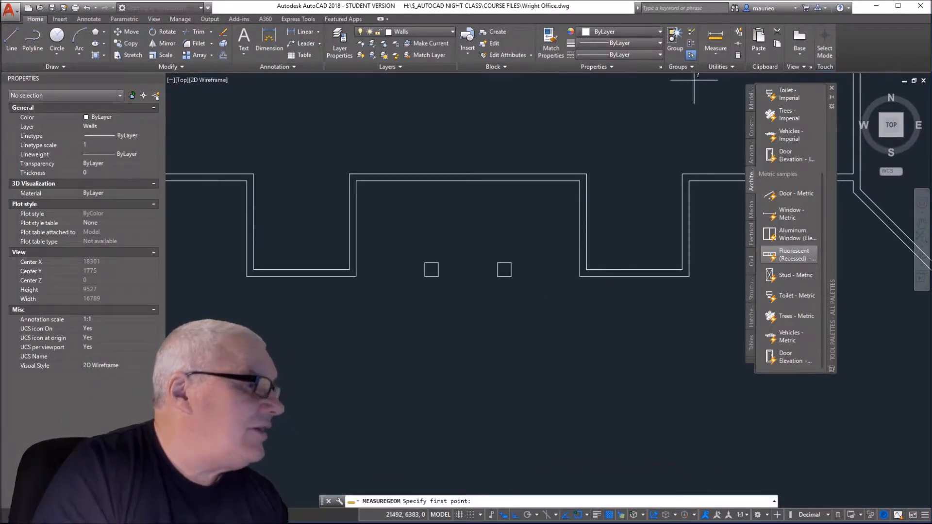
click(439, 277)
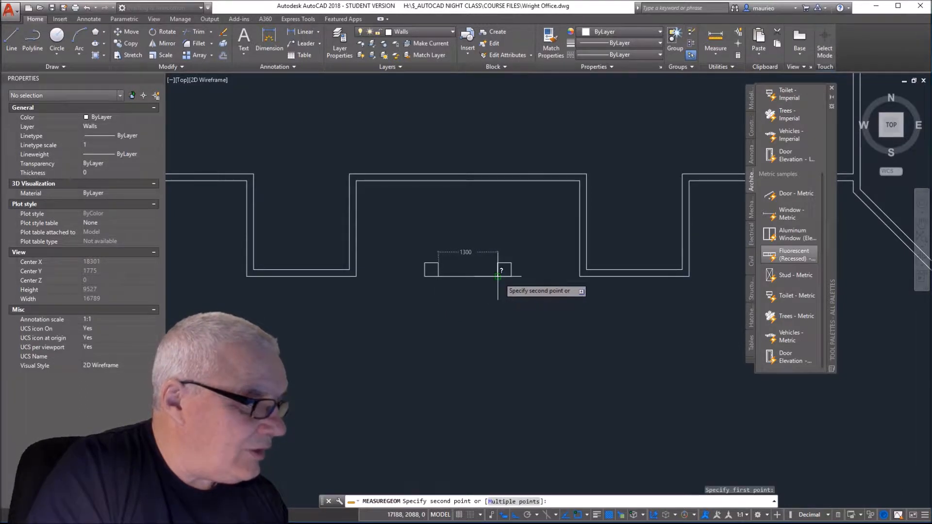
click(498, 277)
key(Escape)
key(Escape)
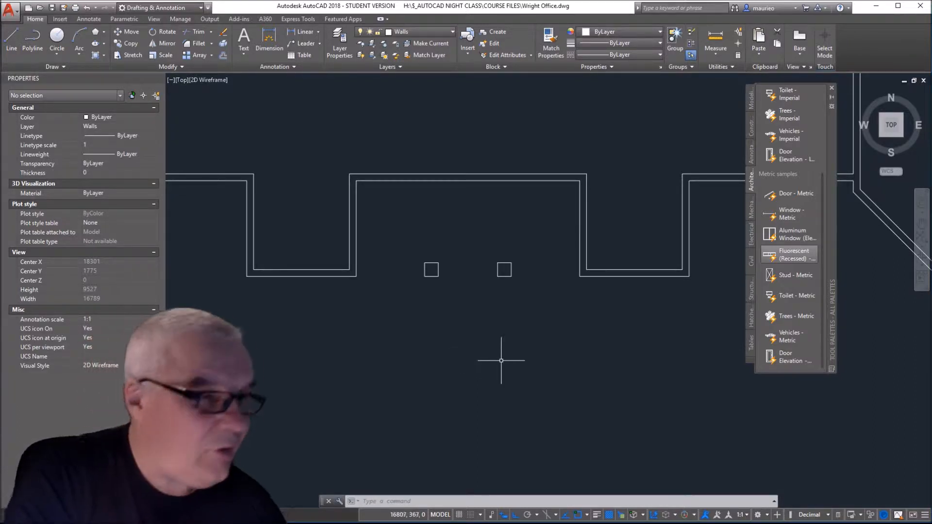
Step: Measure the width of the entrance opening between the lower inner corners of the two wall projections
click(715, 39)
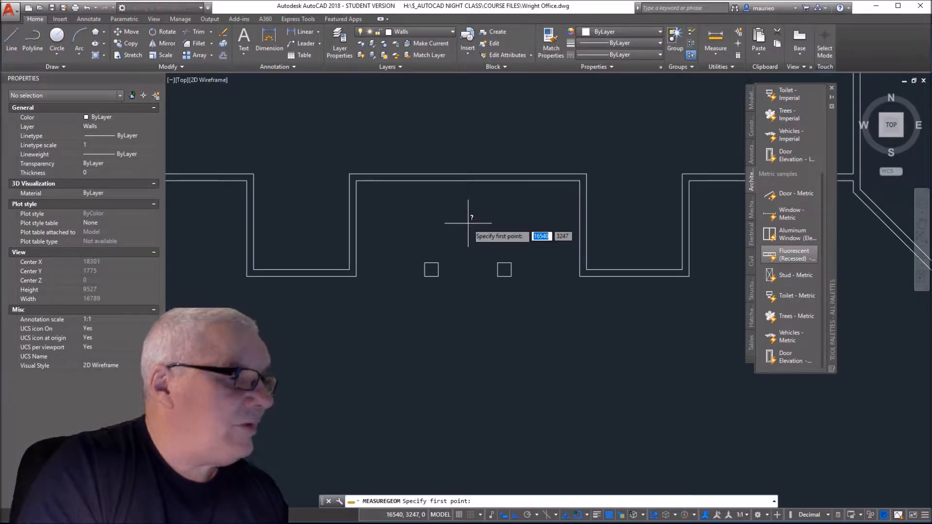
click(357, 276)
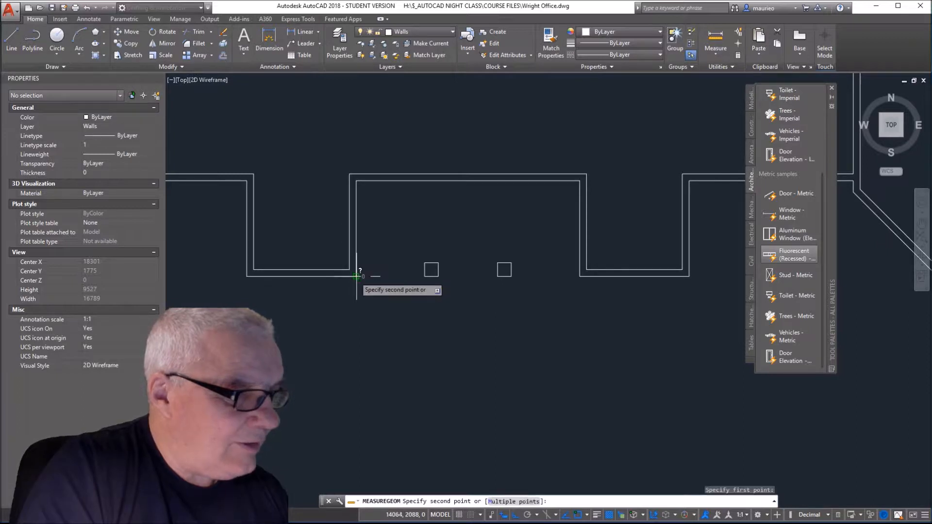
click(579, 276)
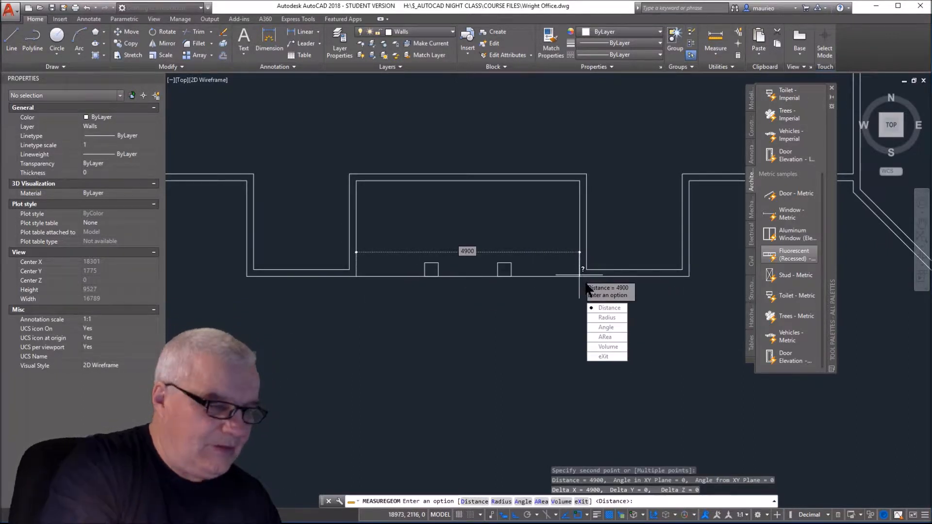
key(Escape)
key(Escape)
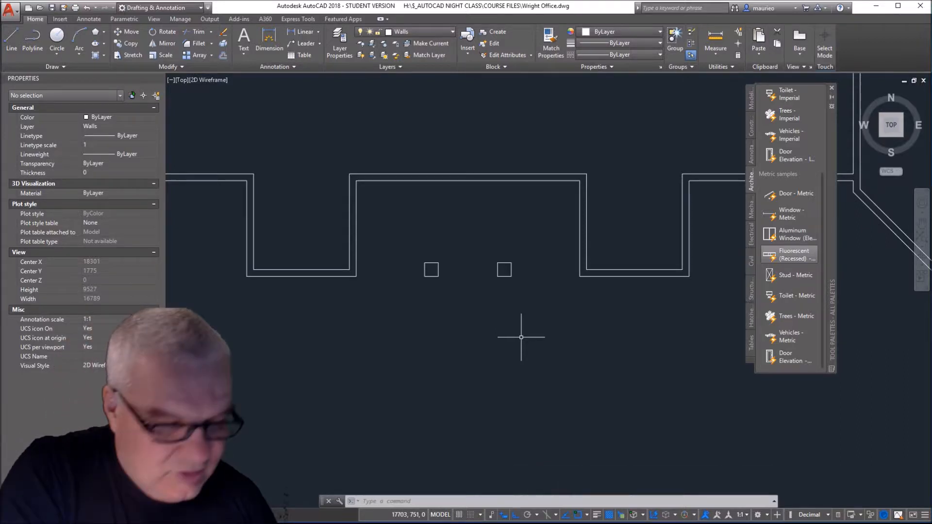
Step: Draw a 9700 long horizontal line starting 5800 below the left projection's upper outer corner, ending in line with the right projection's outer face
scroll(488, 338, down, 5)
mouse_move(499, 337)
middle_down()
mouse_move(539, 266)
mouse_move(535, 312)
middle_up()
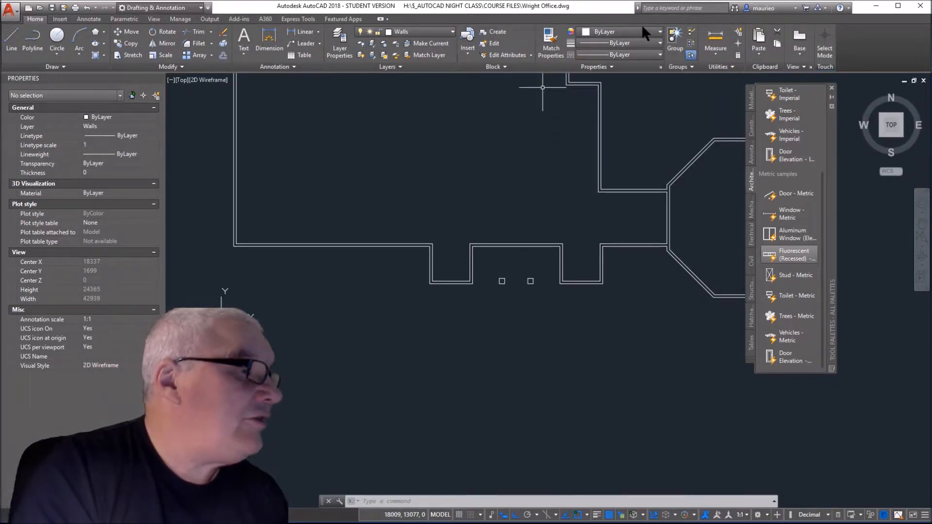
click(15, 30)
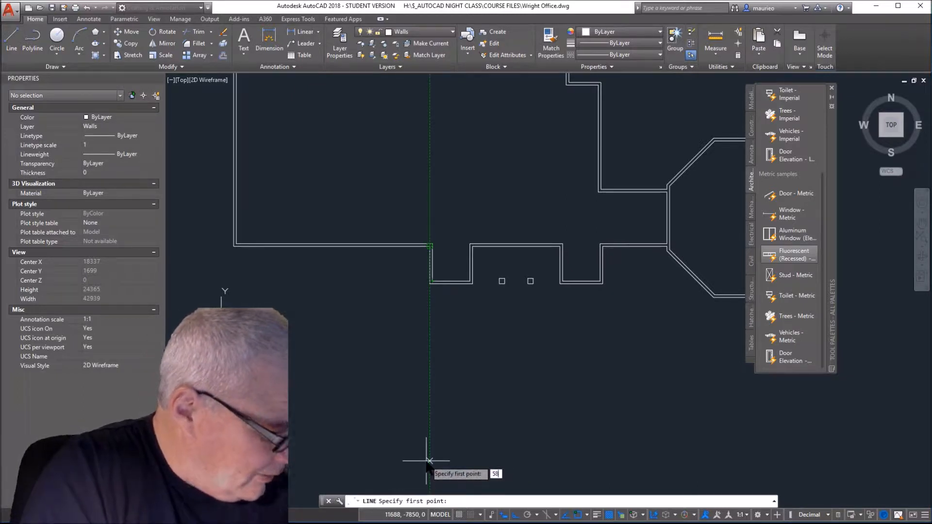
key(Return)
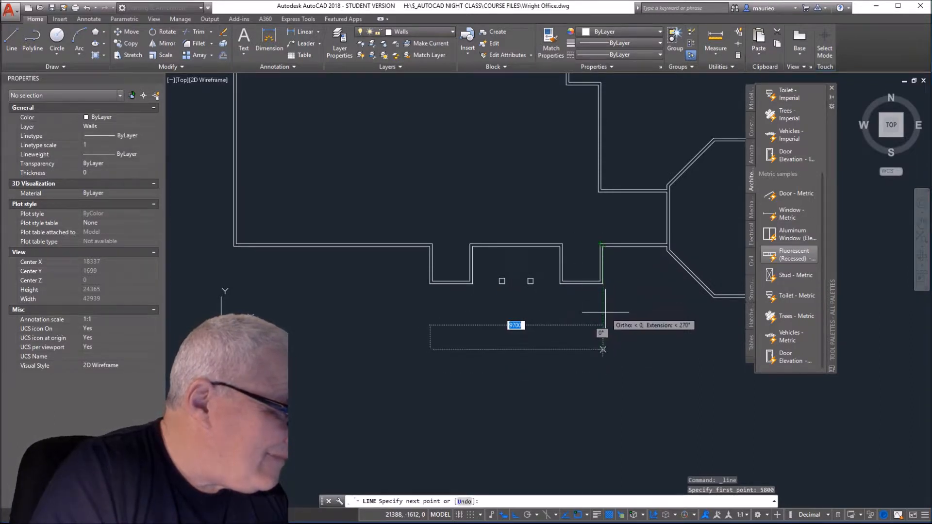
click(603, 350)
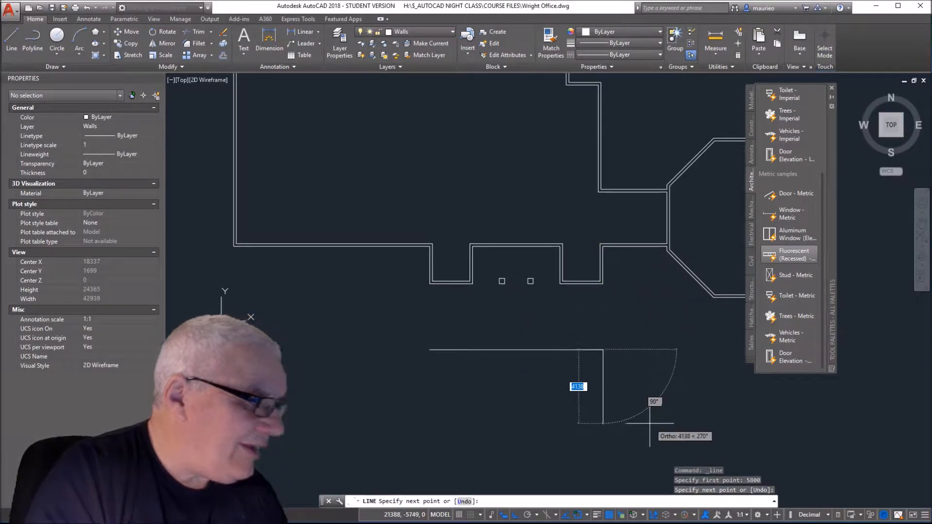
key(Escape)
key(Escape)
key(Escape)
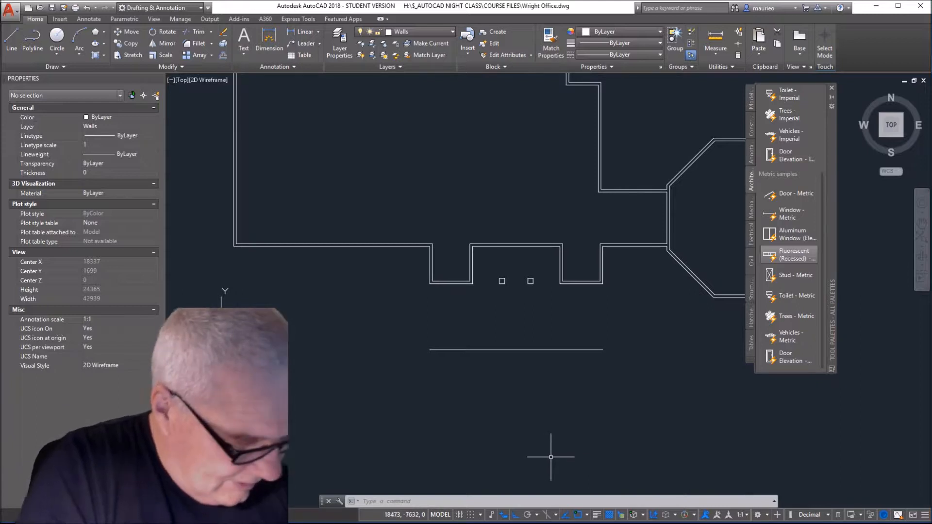
Step: Draw a vertical line from the horizontal line's left end up to the left projection's lower outer corner
text(l)
key(Return)
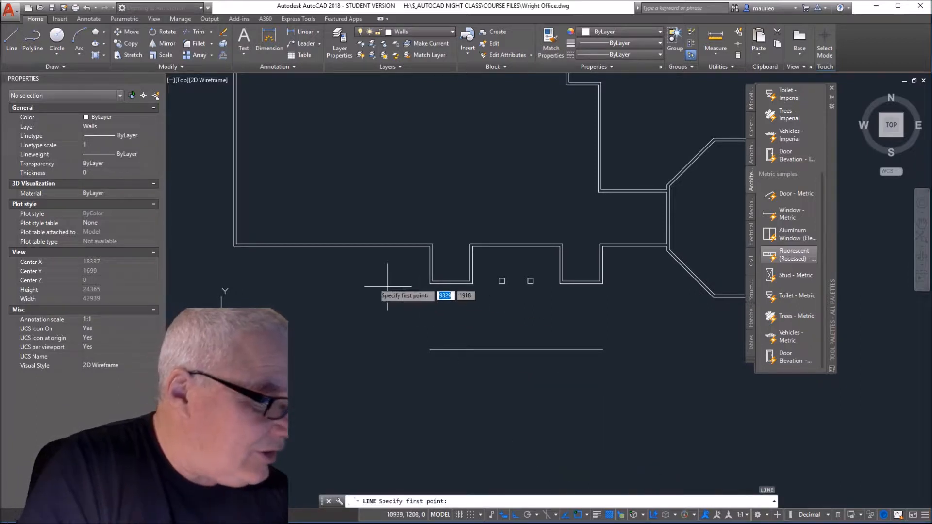
click(430, 349)
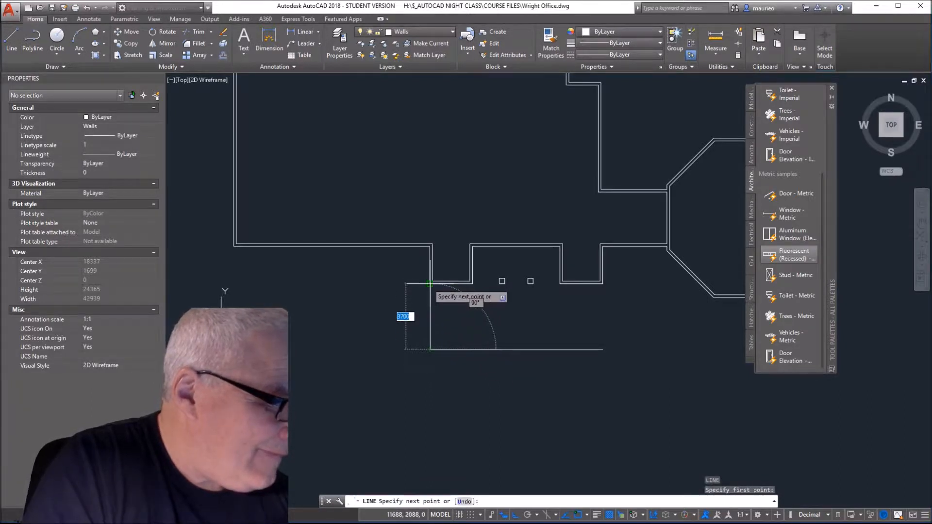
key(Escape)
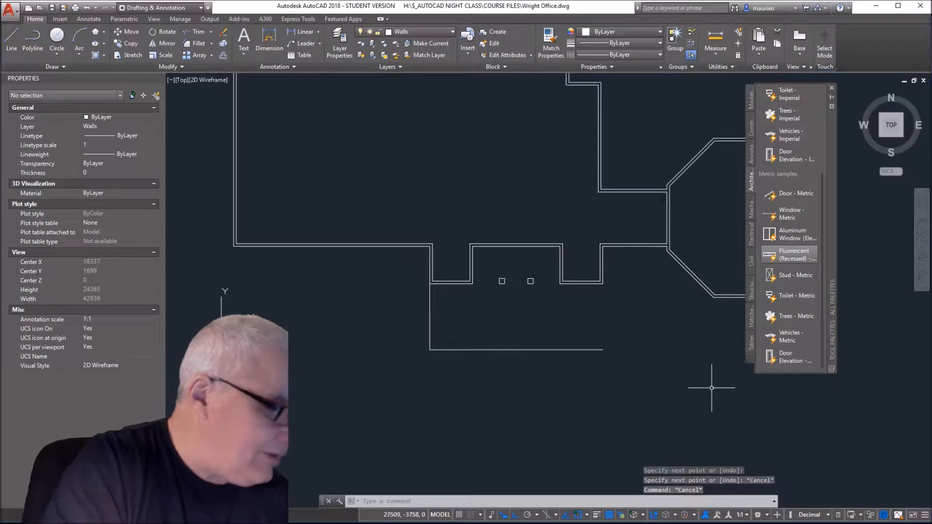
Step: Draw a vertical line from the horizontal line's right end up to the right projection's lower outer corner
text(L)
key(Return)
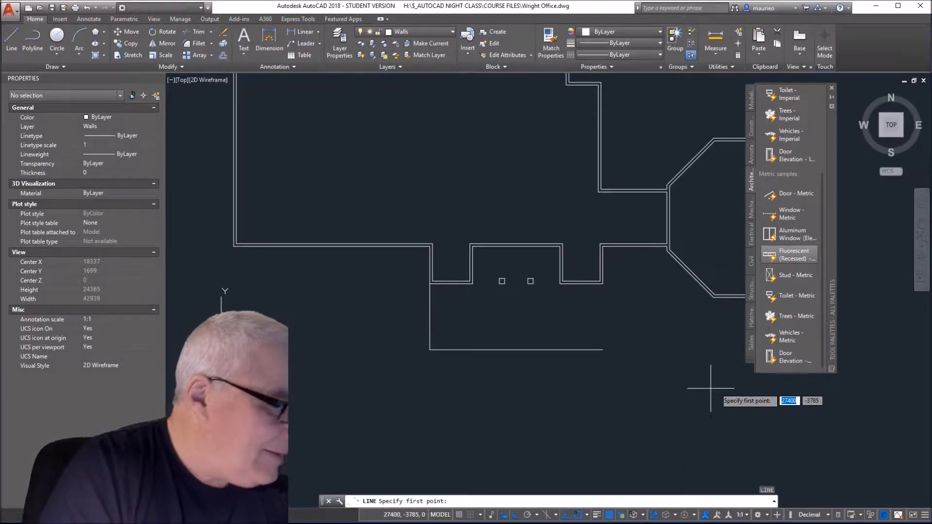
click(603, 348)
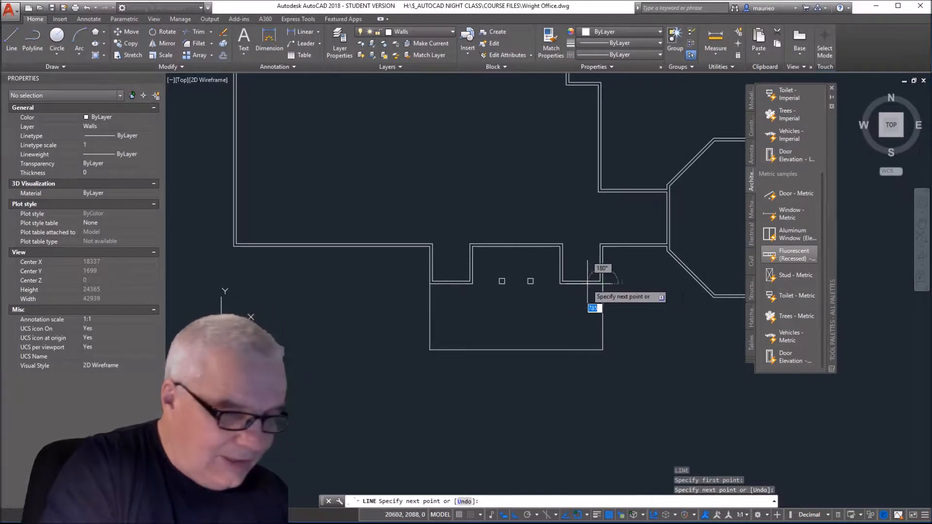
key(Escape)
key(Escape)
key(Escape)
key(Escape)
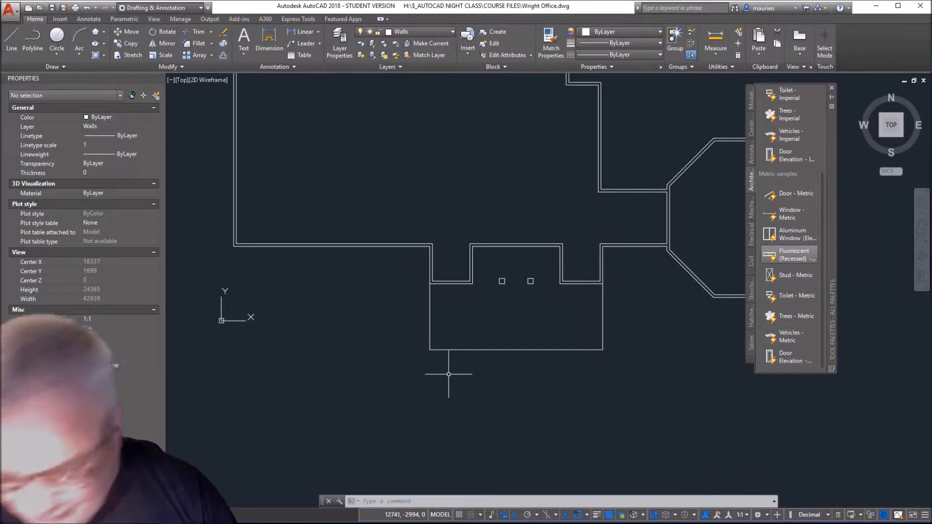
Step: Try to create a rectangular array of the long horizontal line below the entrance and shift it upward
click(492, 349)
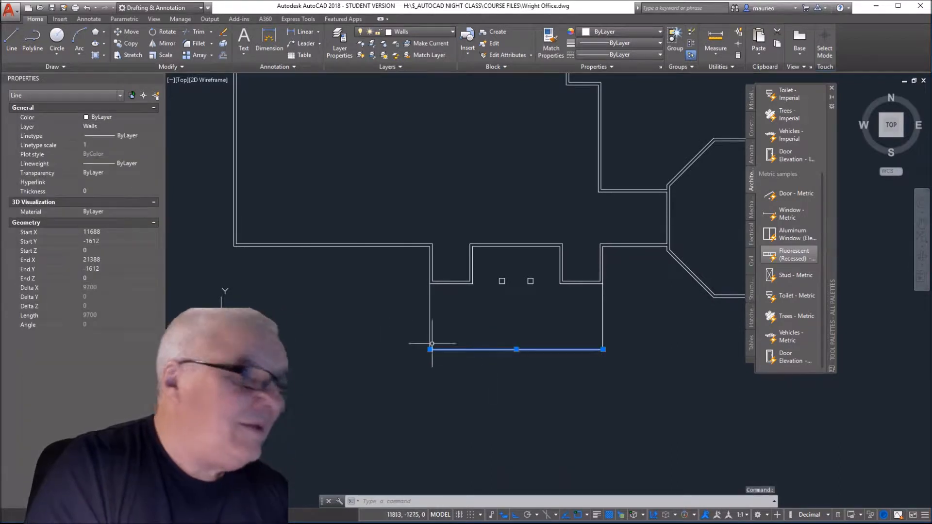
click(189, 54)
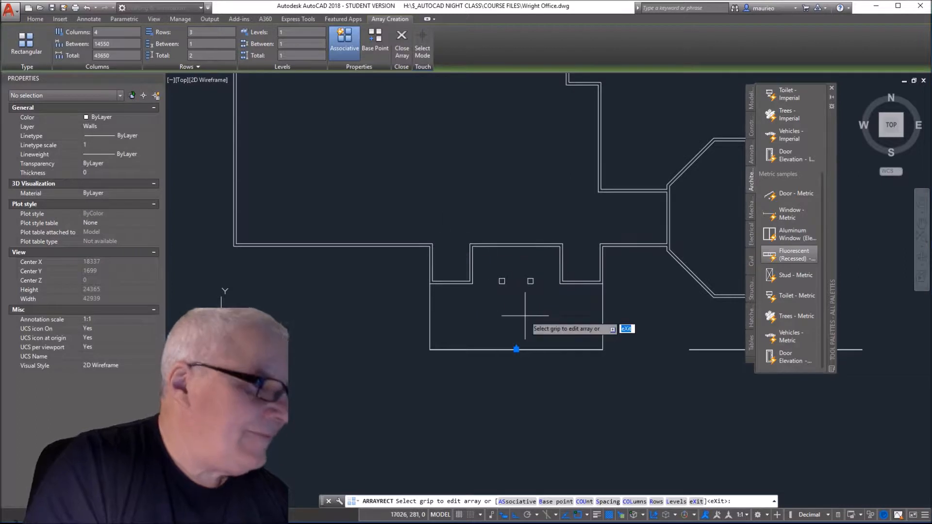
click(516, 349)
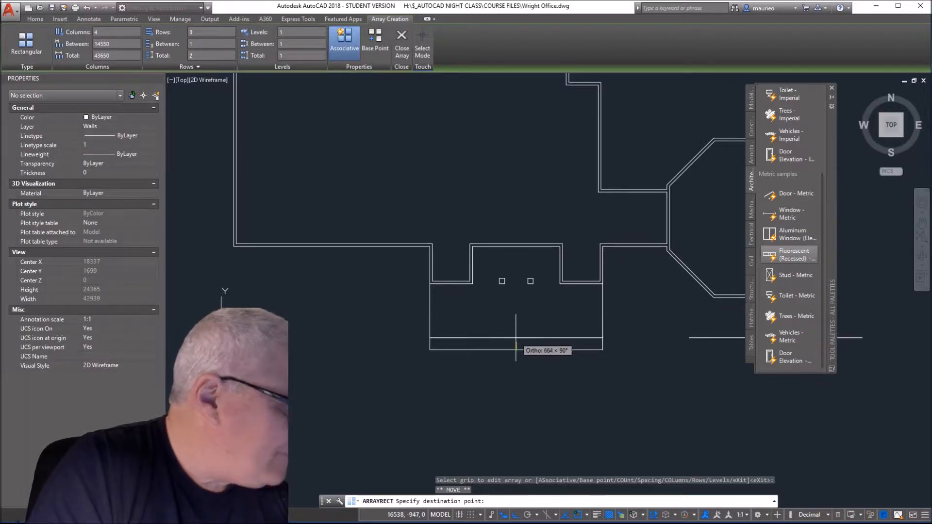
key(Escape)
key(Escape)
key(Escape)
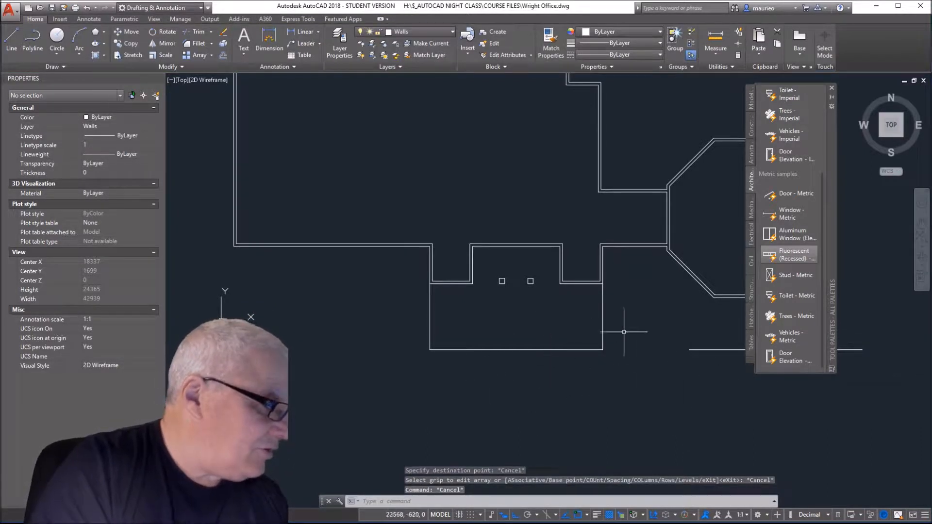
Step: Delete the rectangular array of horizontal lines, undo the deletion once, and delete the array again
click(716, 348)
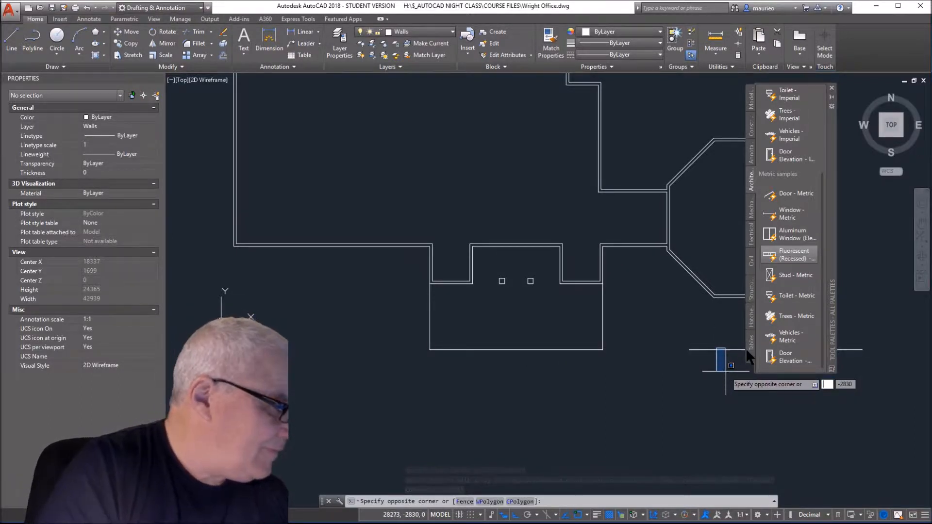
click(697, 355)
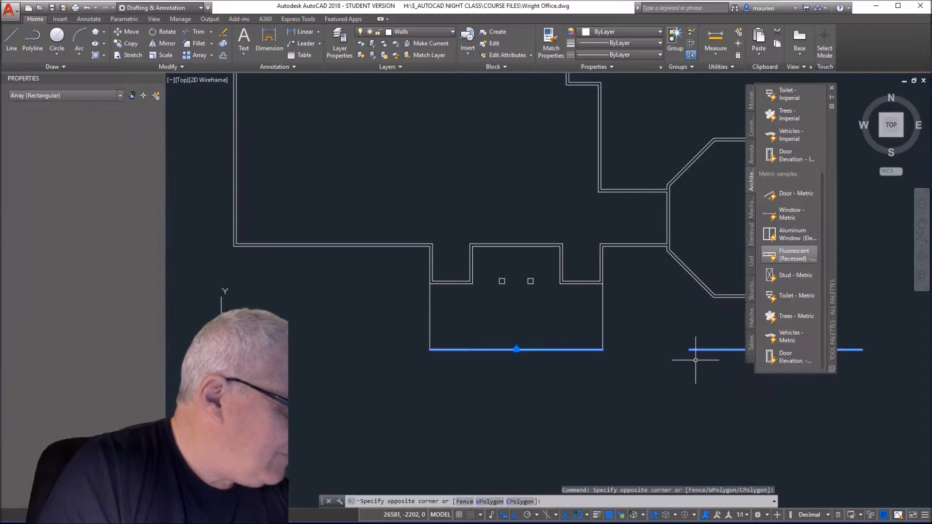
key(Delete)
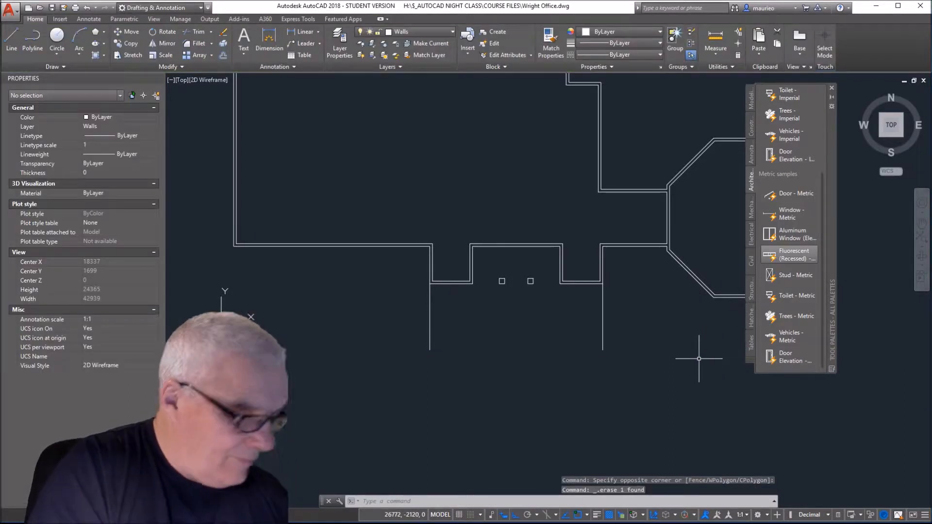
key(ctrl+z)
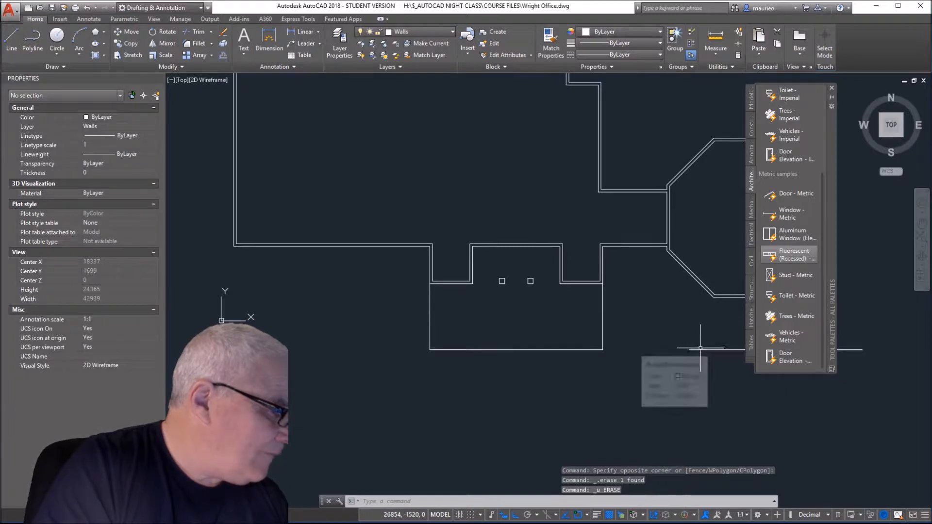
click(702, 358)
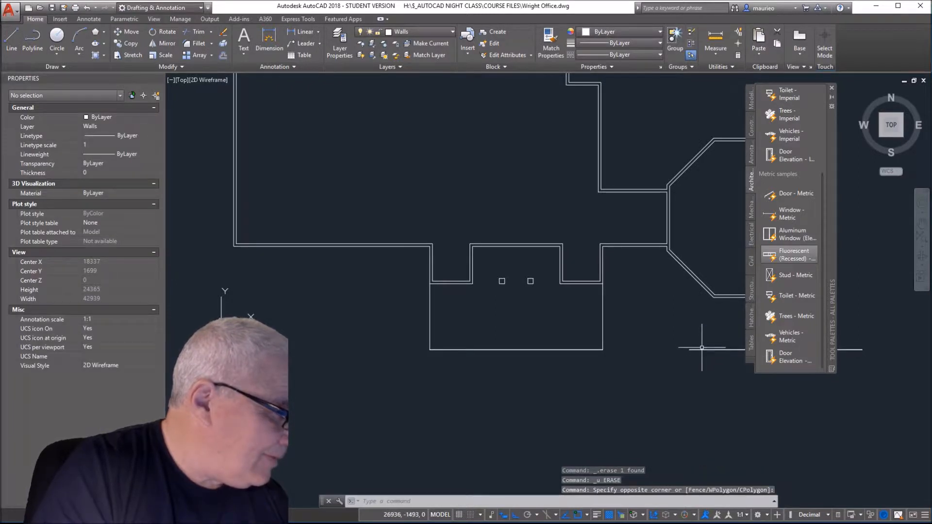
click(704, 349)
key(Delete)
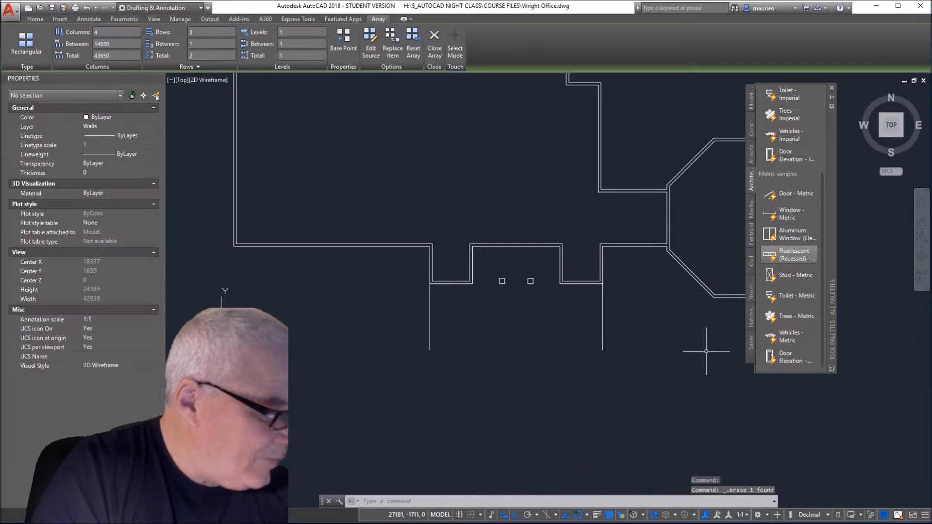
Step: Draw a horizontal line joining the lower ends of the two vertical lines in front of the entrance
text(l)
key(Return)
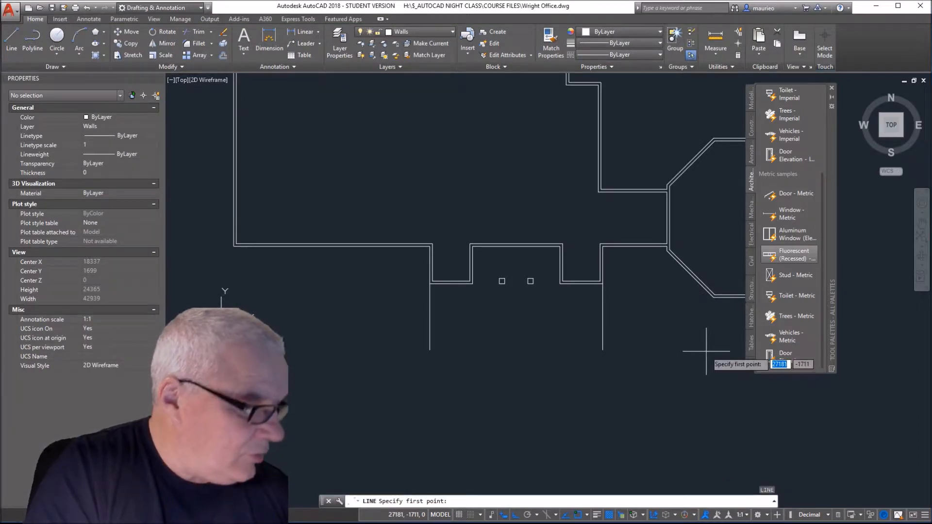
click(429, 349)
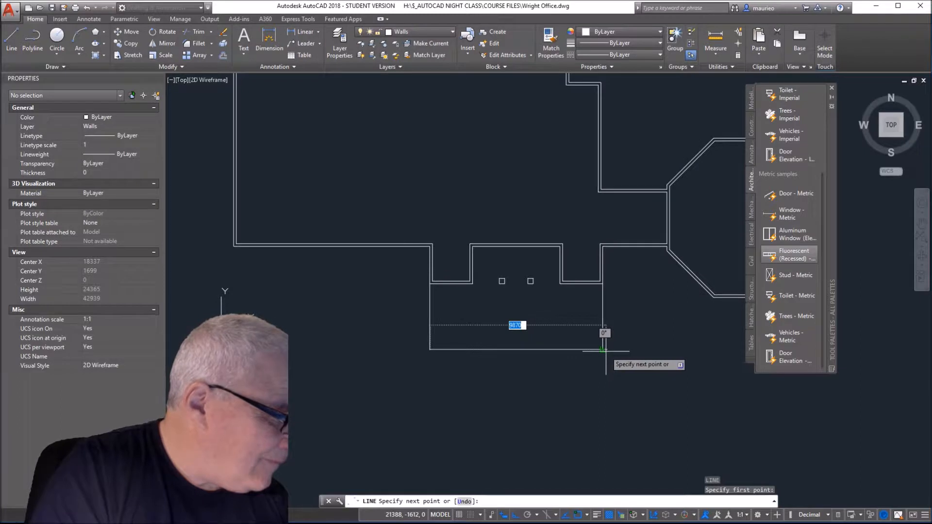
click(602, 349)
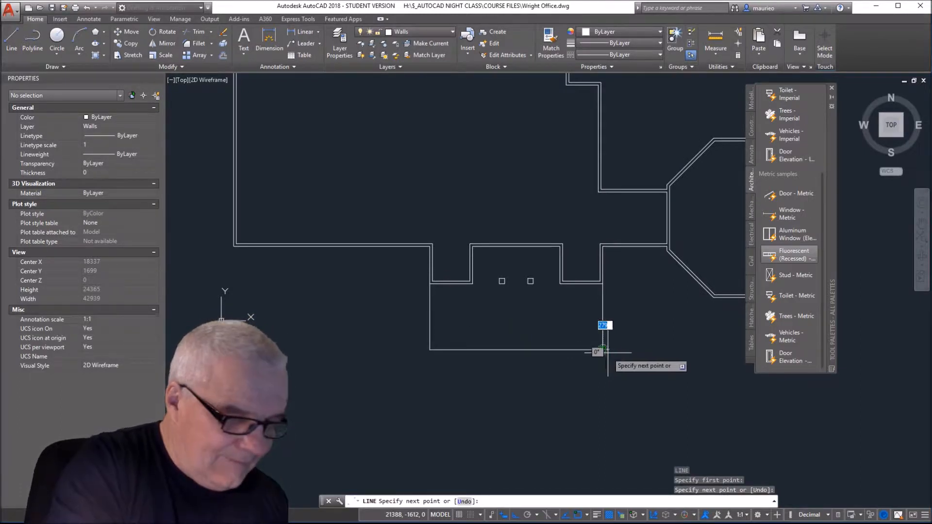
key(Escape)
Step: Offset the lower horizontal line in front of the entrance upward four times in succession, with 300 spacing
text(o)
key(Return)
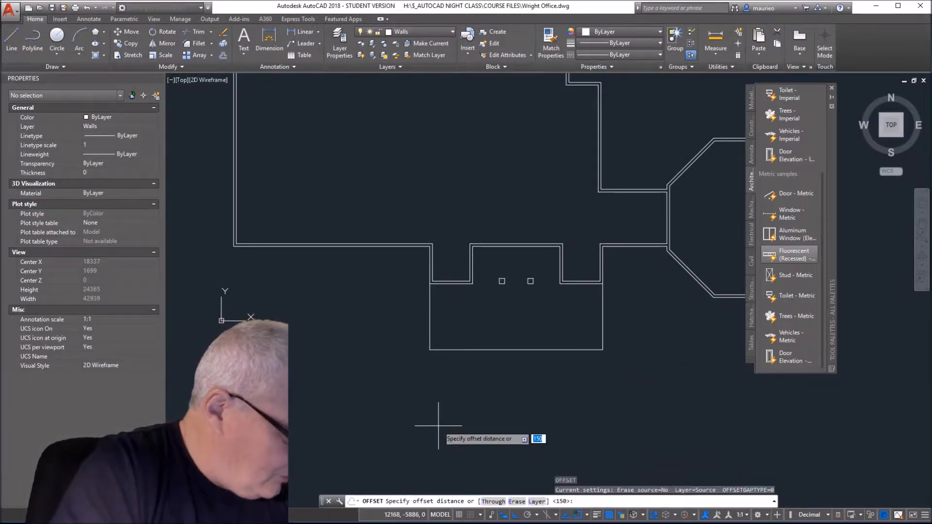
text(300)
key(Return)
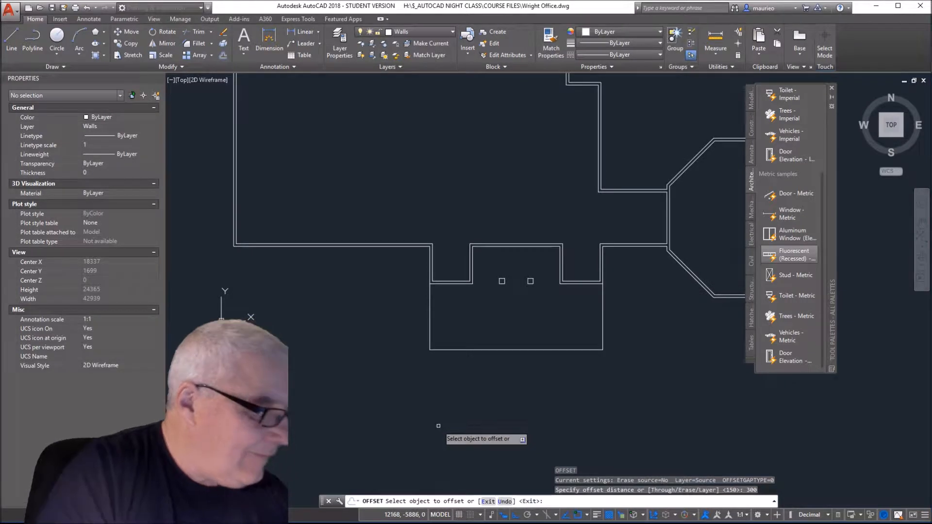
click(518, 349)
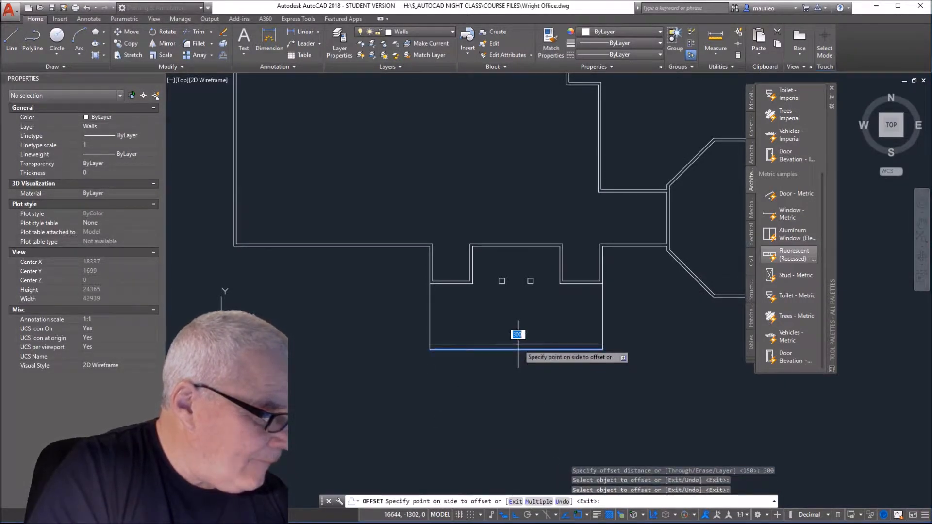
click(515, 329)
click(518, 345)
click(517, 323)
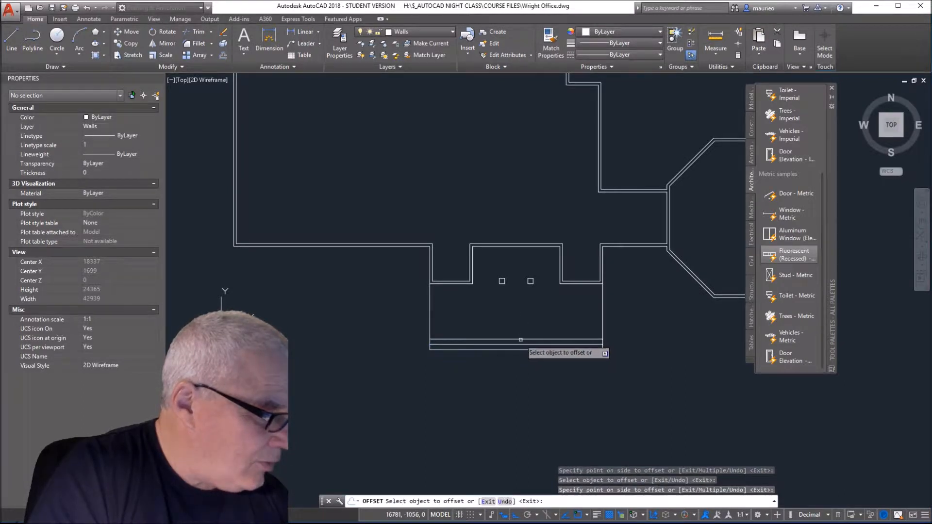
click(520, 339)
click(519, 322)
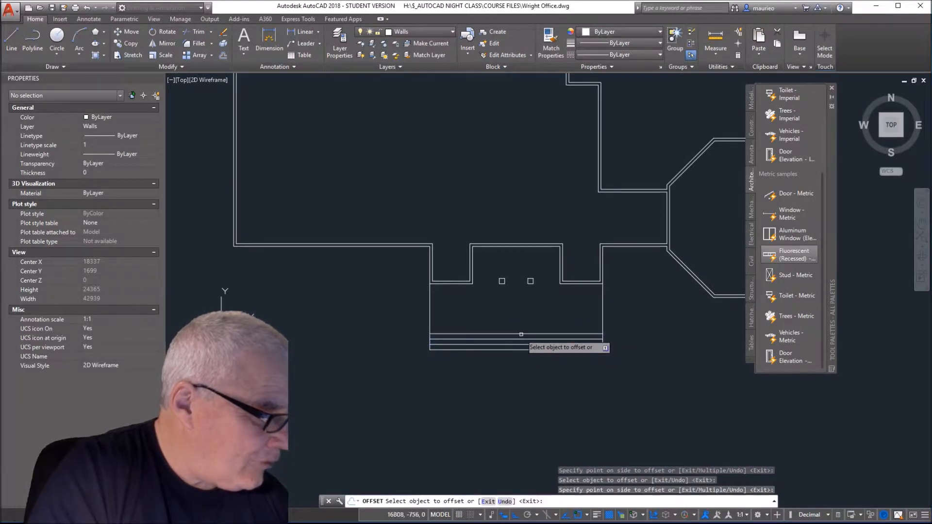
click(521, 333)
click(520, 316)
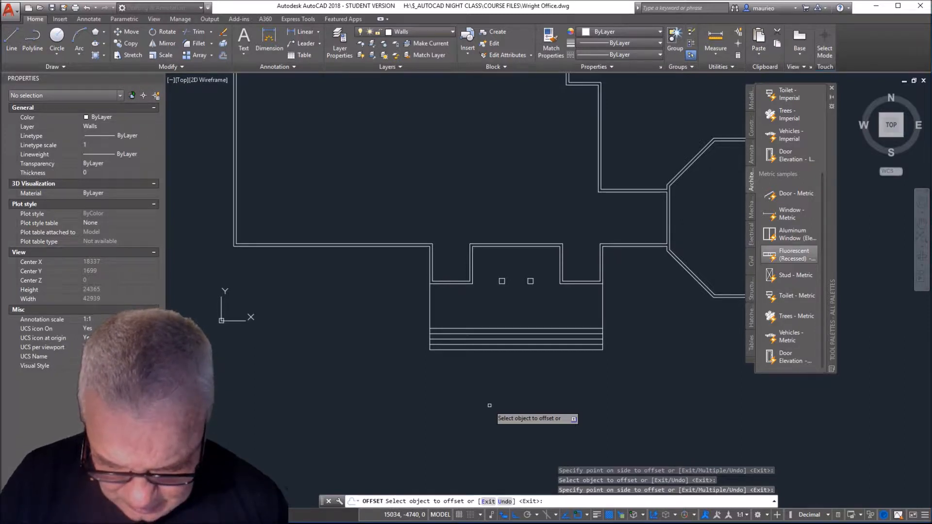
key(space)
key(space)
key(space)
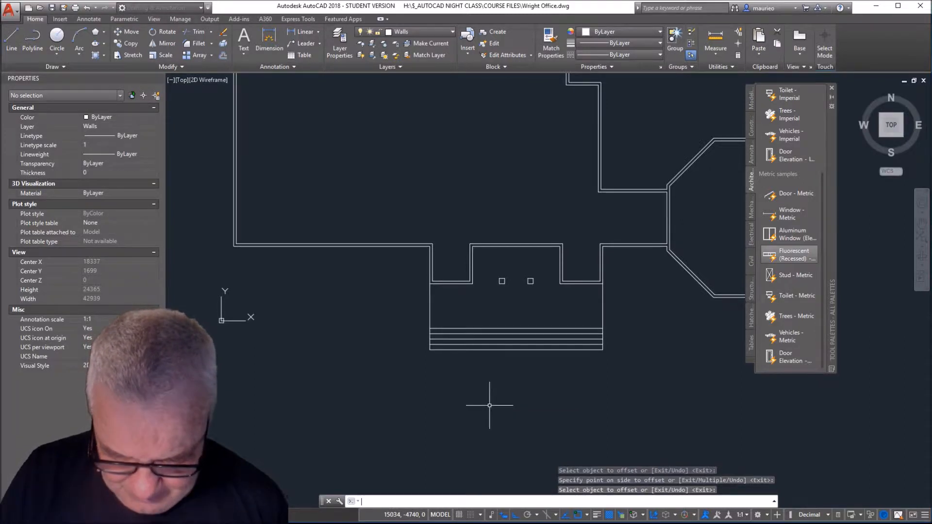
key(space)
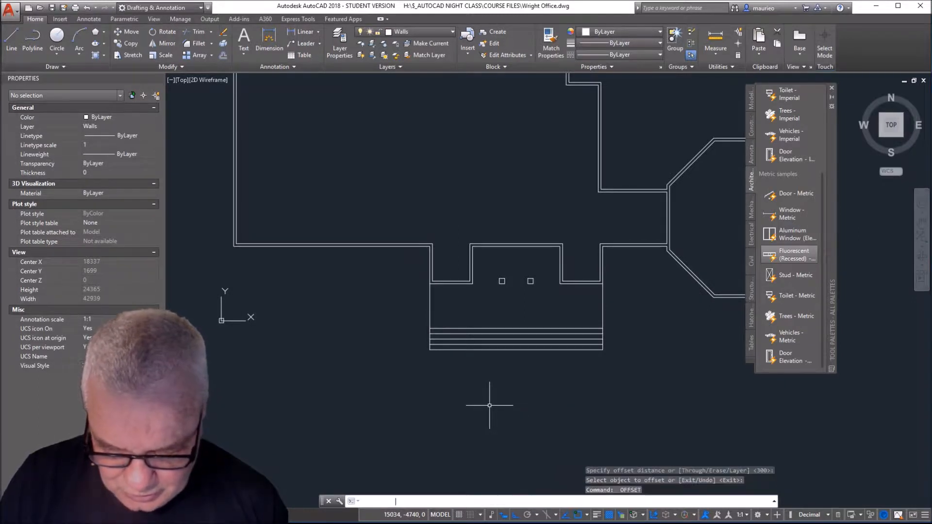
key(space)
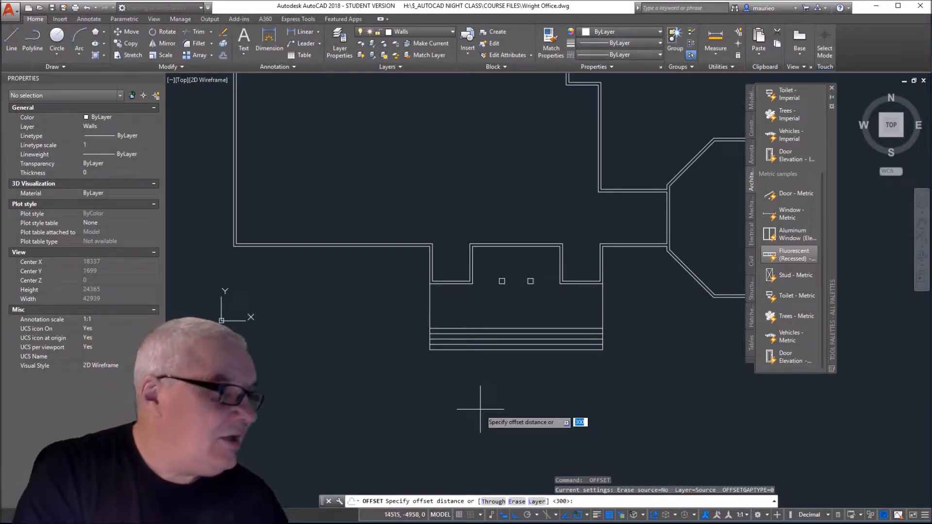
scroll(570, 193, down, 4)
middle_drag(570, 192, 421, 318)
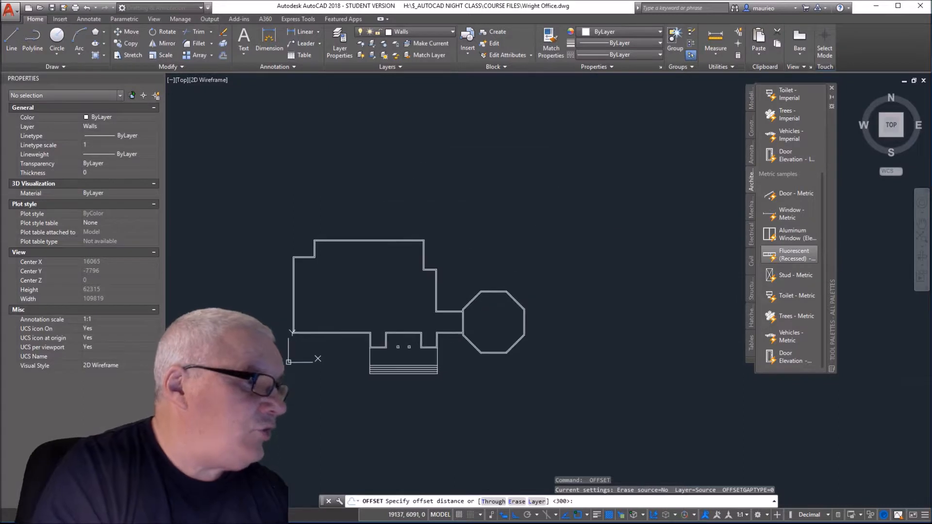
scroll(377, 289, up, 2)
middle_drag(377, 290, 491, 217)
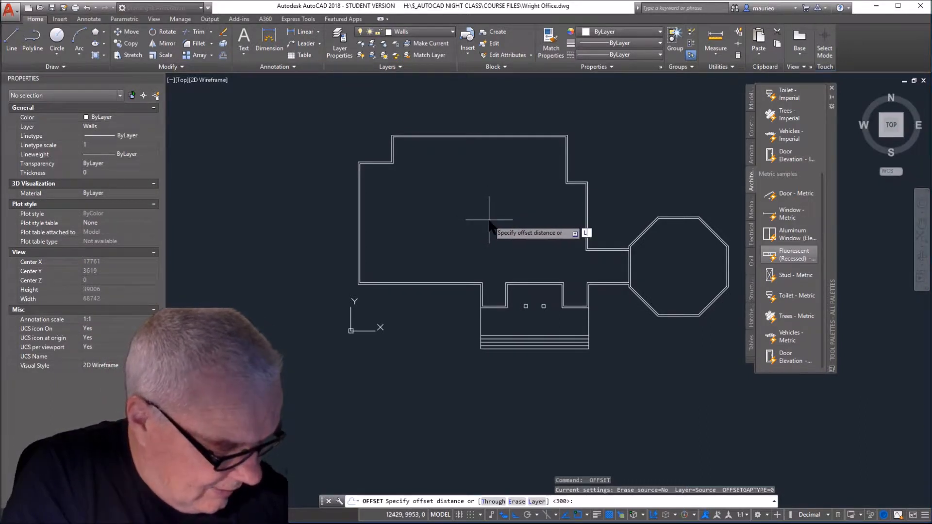
key(Return)
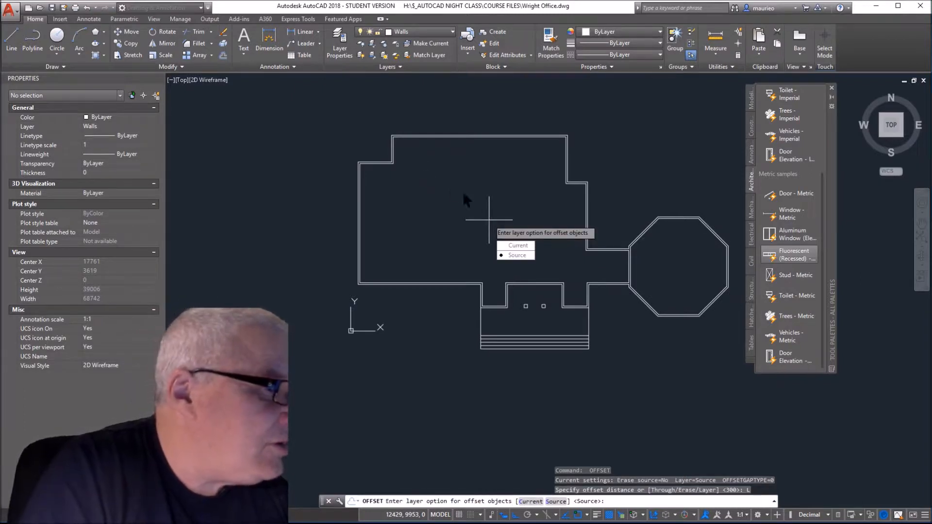
key(Escape)
key(Escape)
key(Escape)
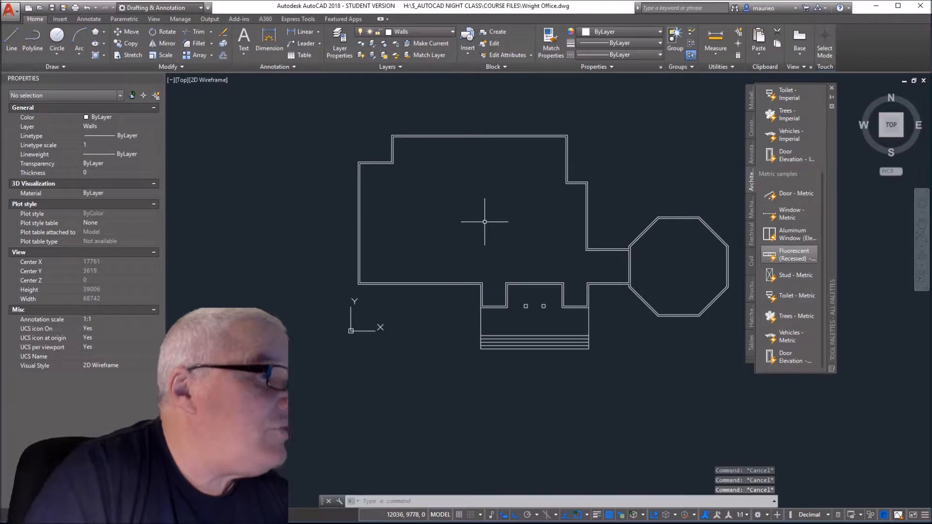
Step: Draw a horizontal line from the inner wall corner at the upper-left step across to the inner face of the right wall
text(l)
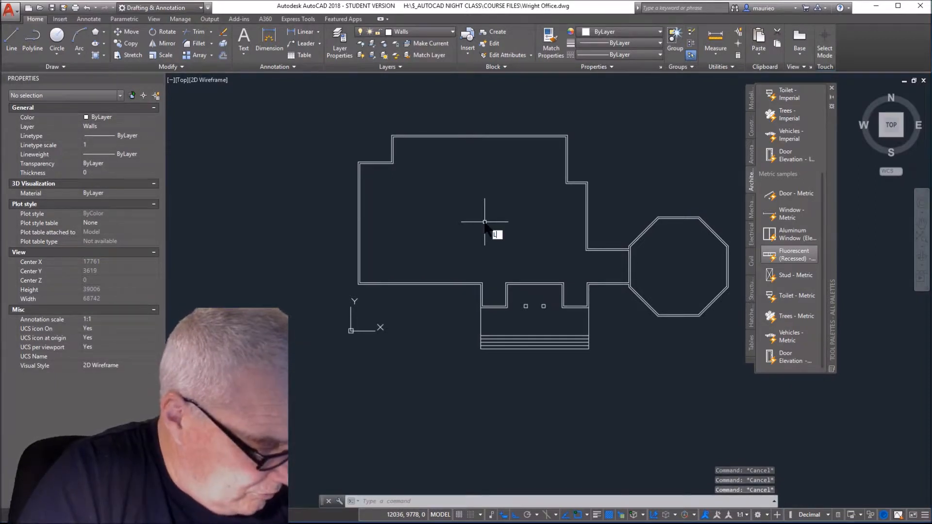
key(Return)
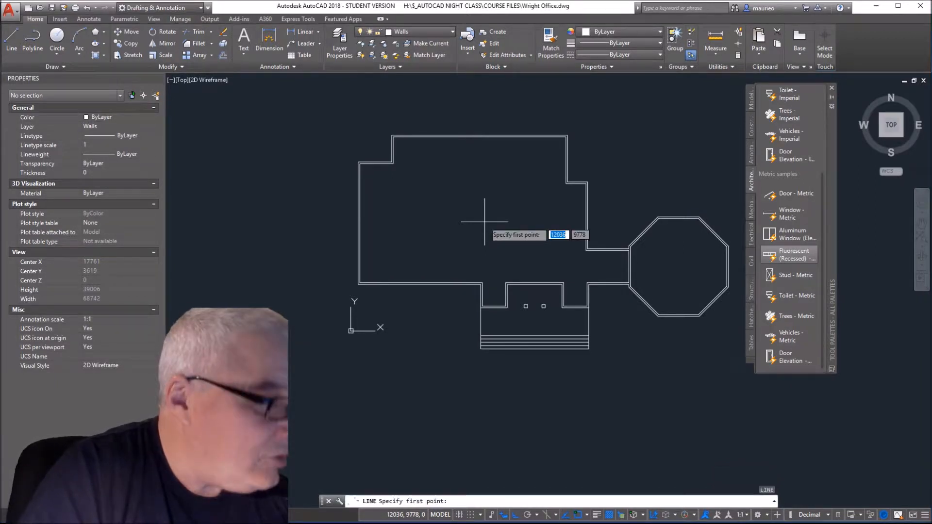
click(393, 163)
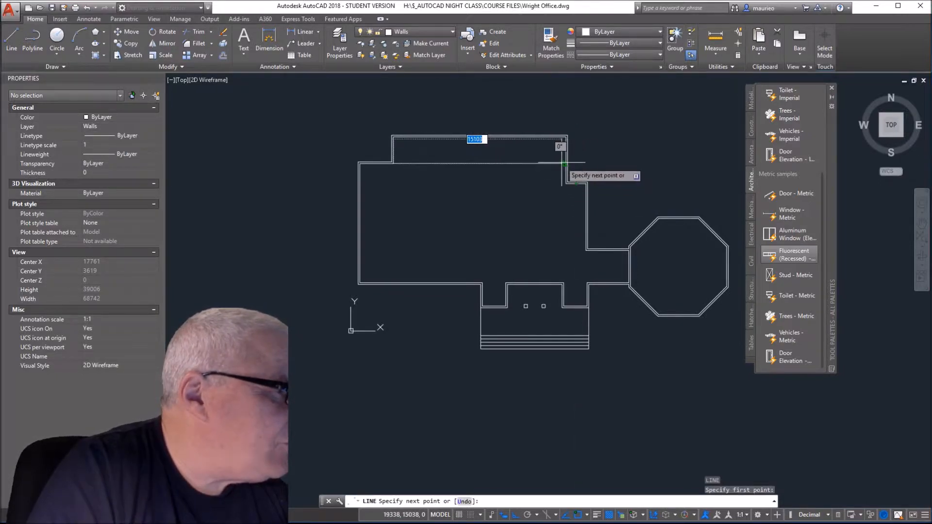
click(566, 163)
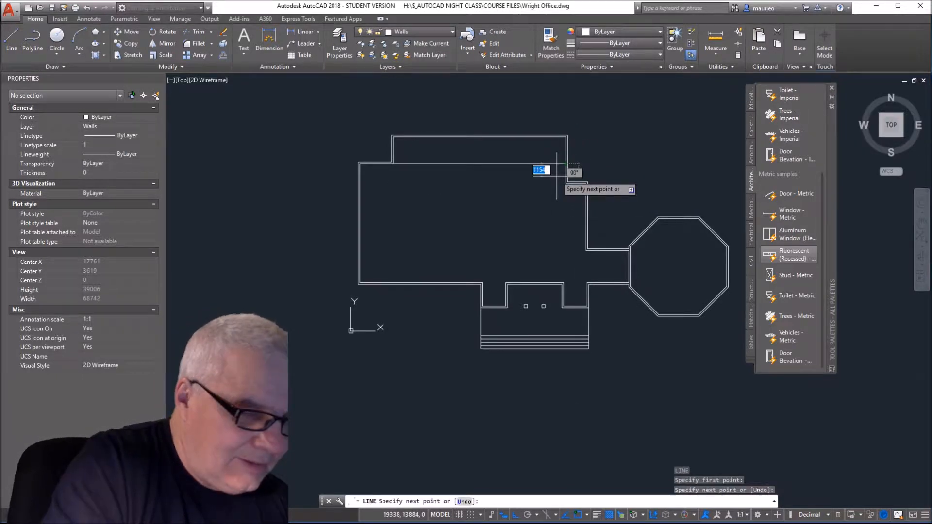
key(Escape)
Step: Draw a second horizontal line just above the first, level with the step's outer wall face, between the inner faces of the side walls
scroll(410, 129, up, 4)
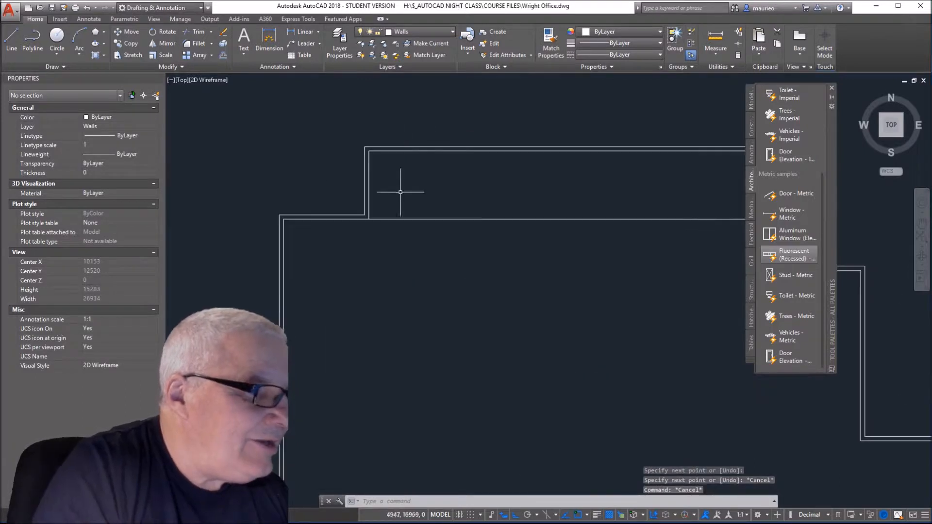
scroll(400, 211, up, 2)
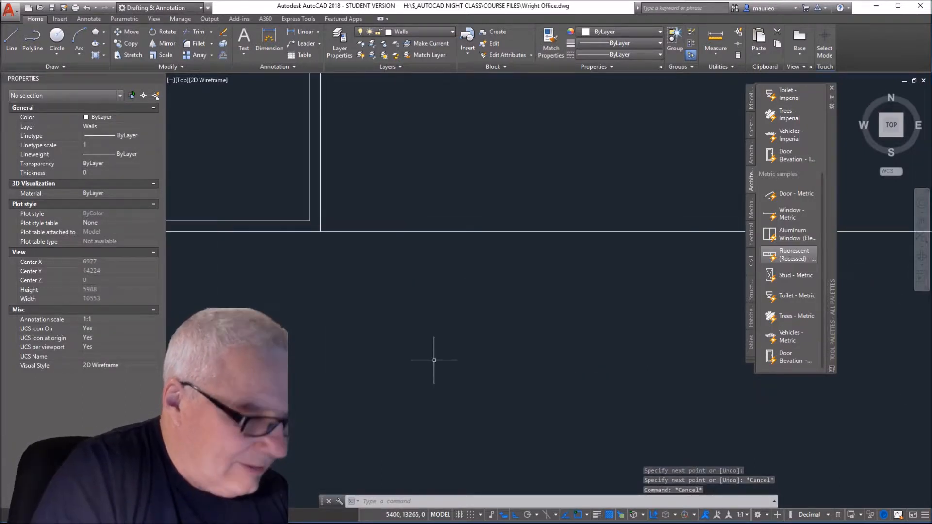
text(l)
key(Return)
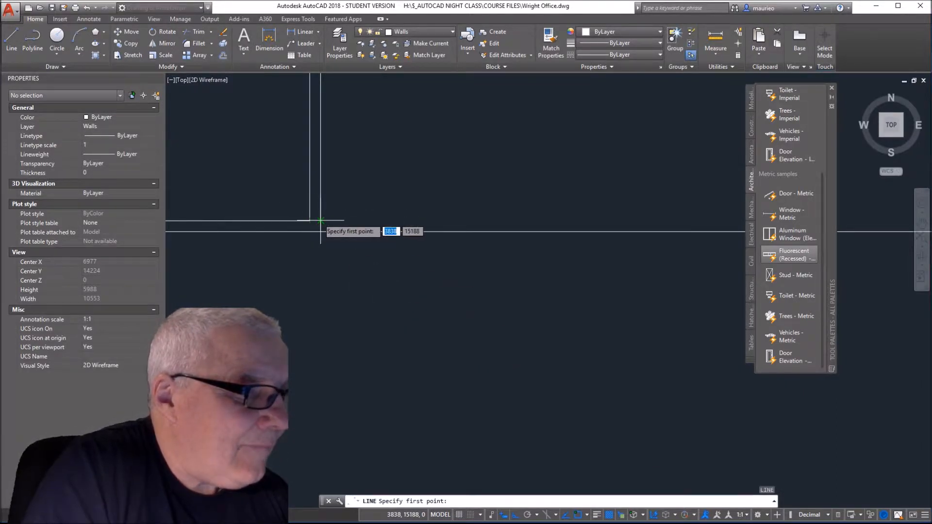
click(321, 221)
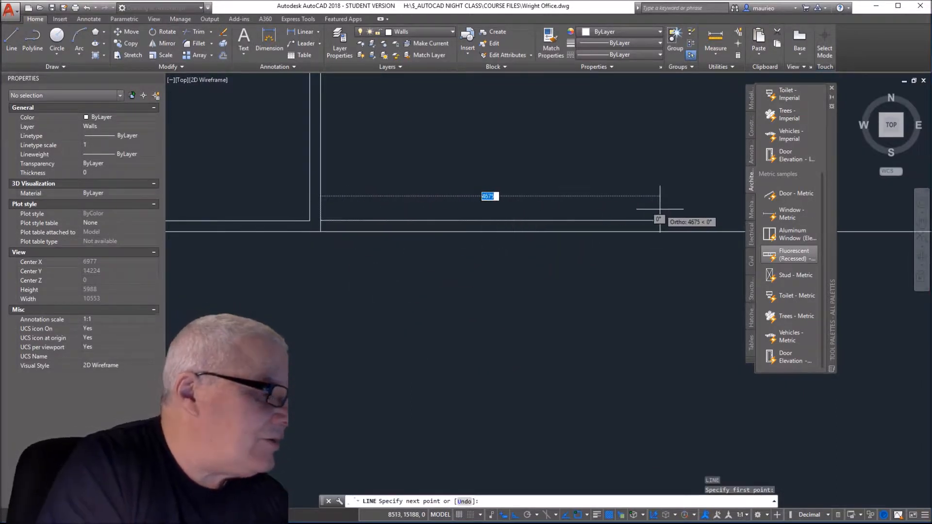
scroll(677, 210, down, 1)
scroll(677, 211, down, 1)
middle_drag(677, 210, 197, 229)
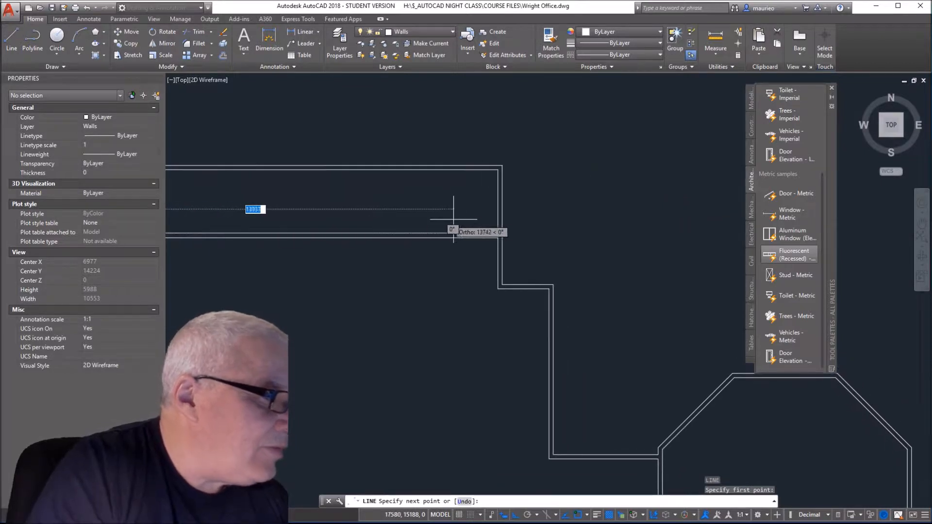
click(497, 234)
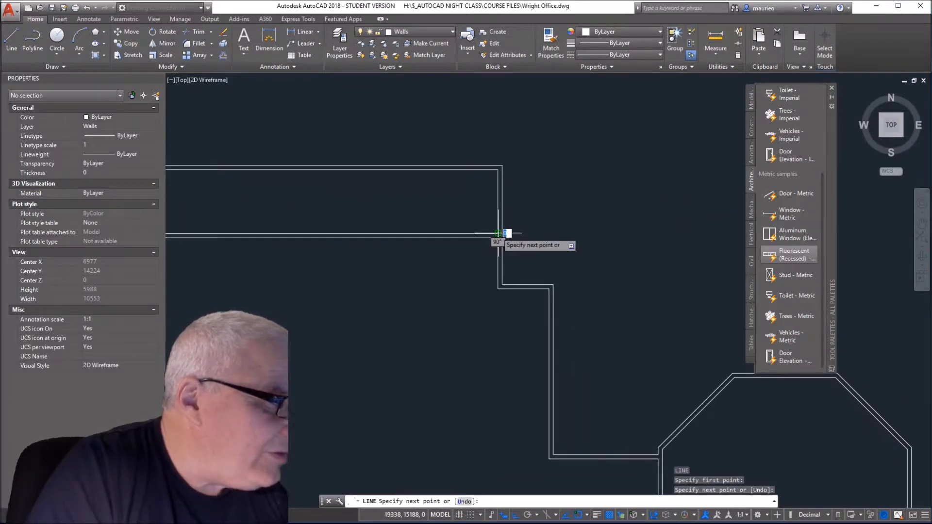
key(Escape)
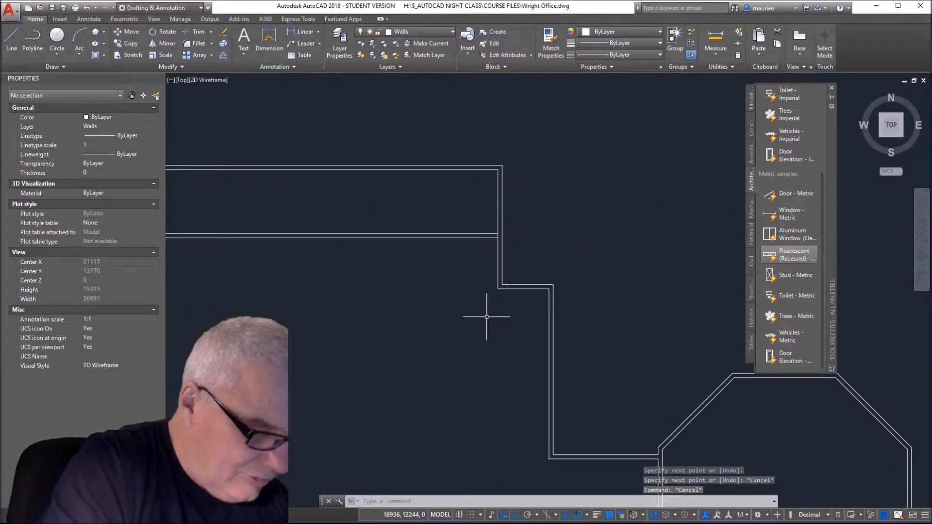
Step: Trim the inner exterior-wall lines between the two new partition lines at both ends of the partition
text(TR)
key(Return)
key(Return)
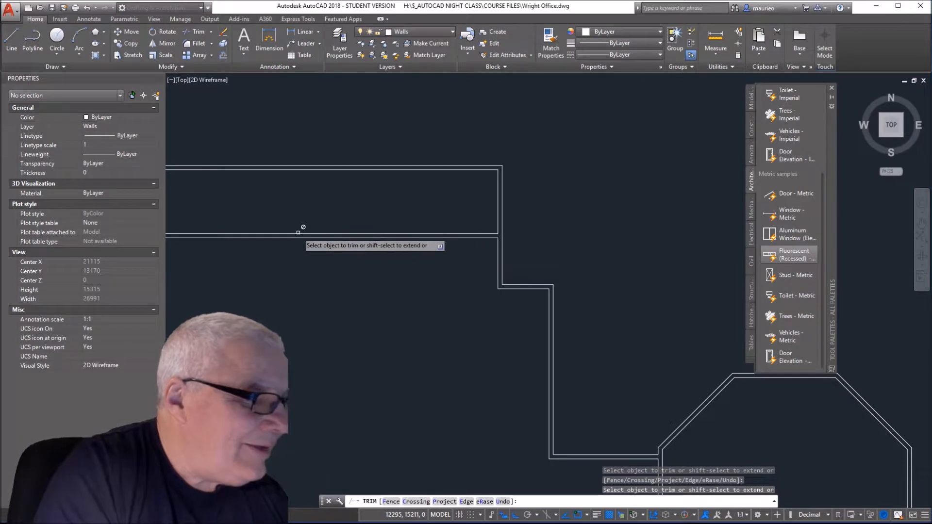
scroll(316, 232, down, 2)
middle_drag(322, 233, 635, 257)
scroll(461, 255, up, 5)
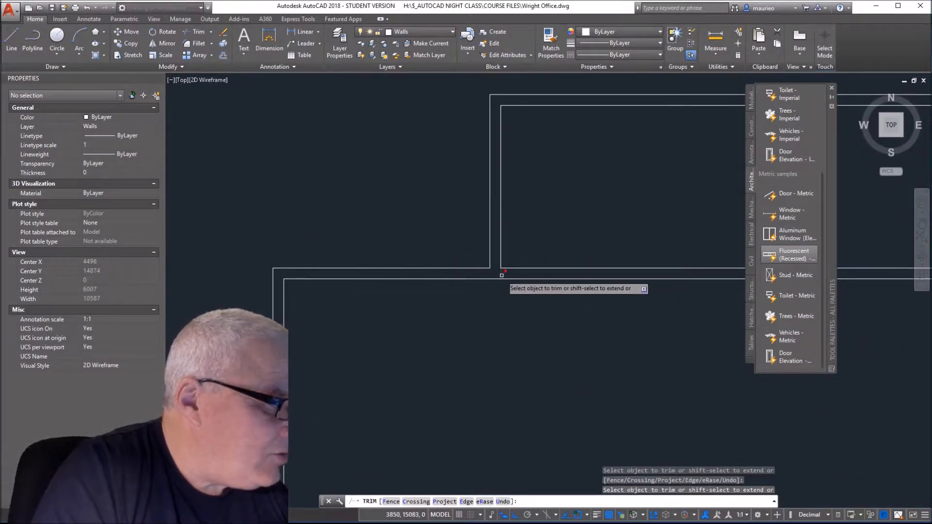
scroll(588, 338, down, 4)
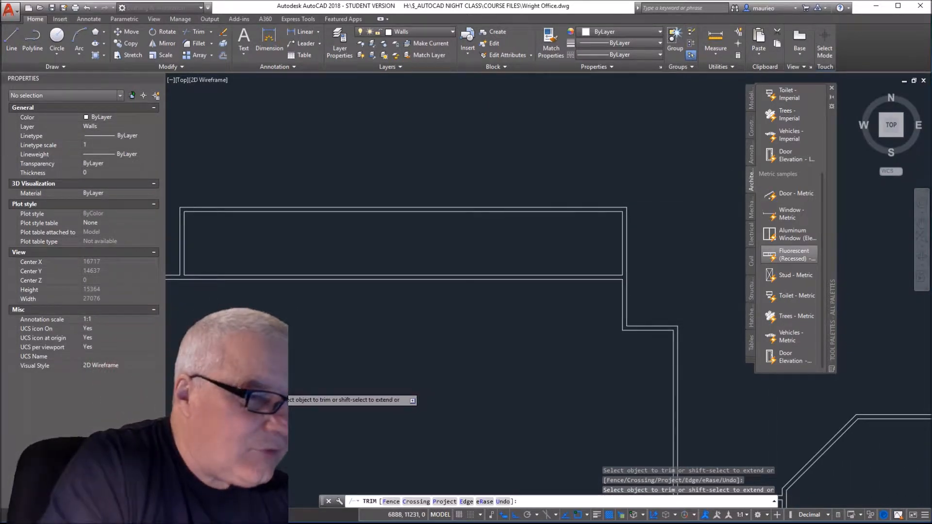
key(Escape)
key(Escape)
key(Escape)
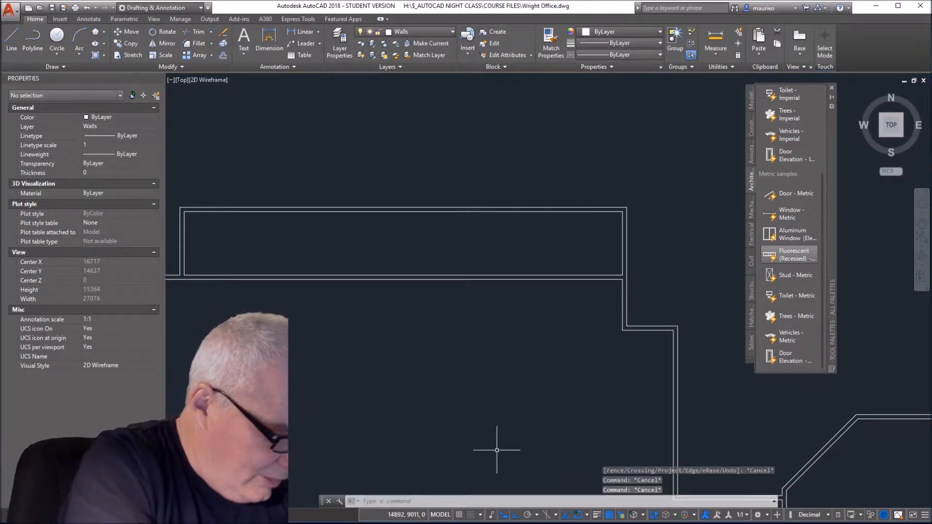
text(o)
key(Return)
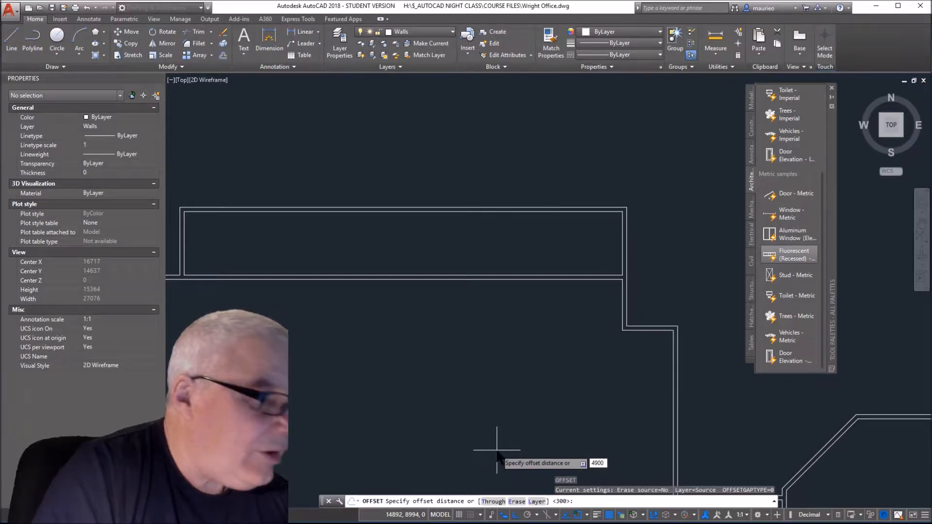
key(Return)
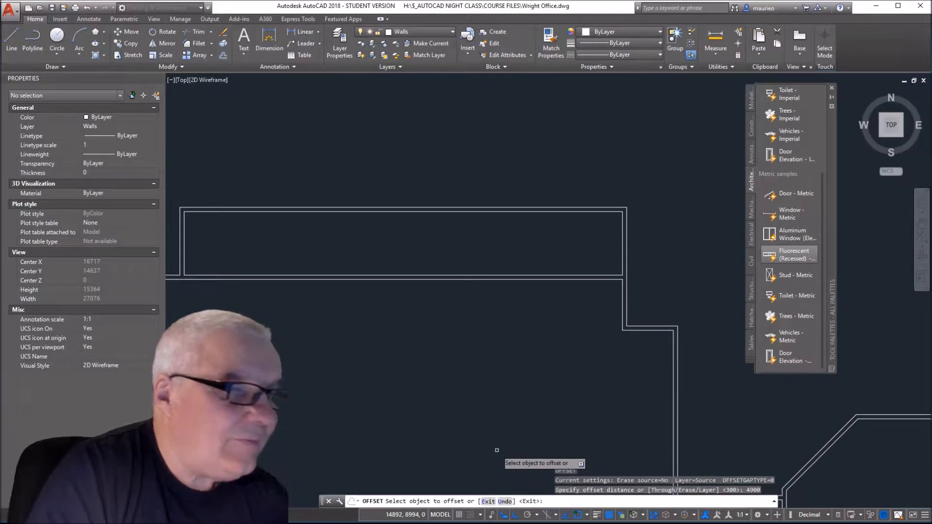
click(185, 240)
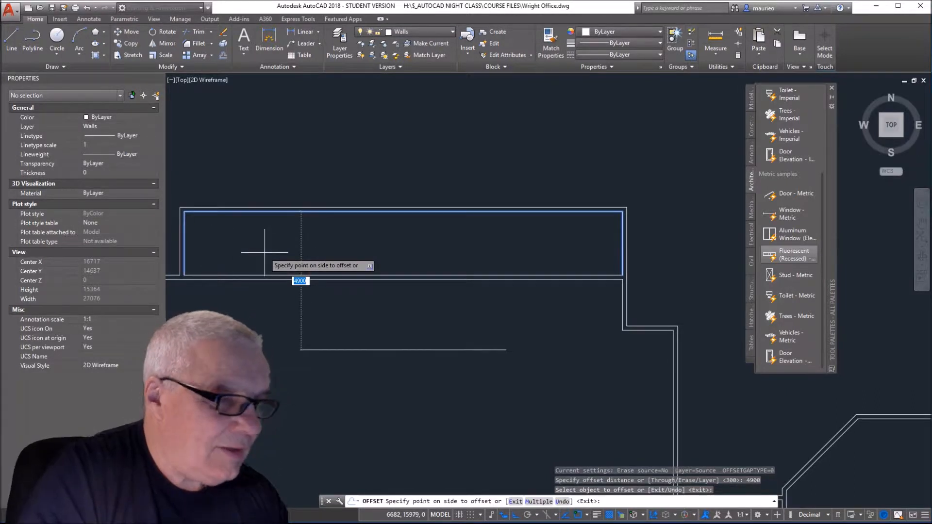
key(Escape)
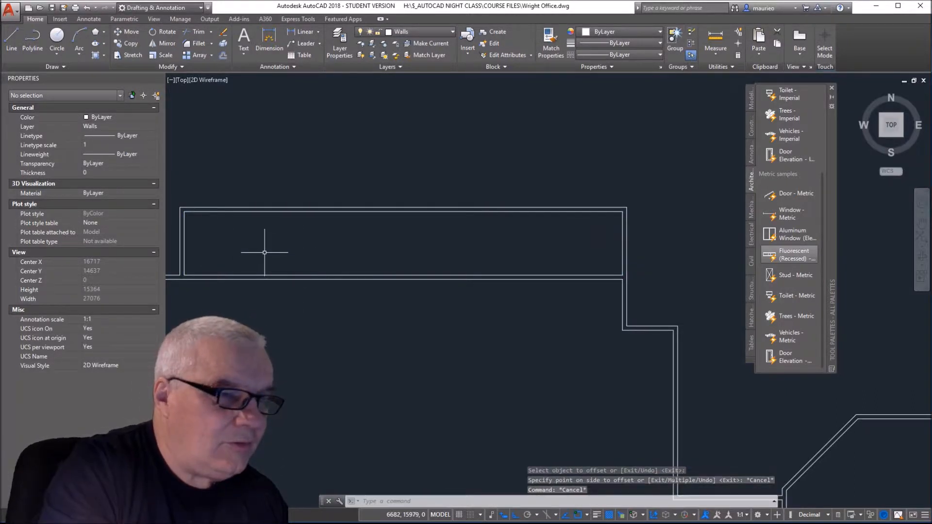
Step: Explode the inner wall polyline of the upper room into separate lines
click(285, 212)
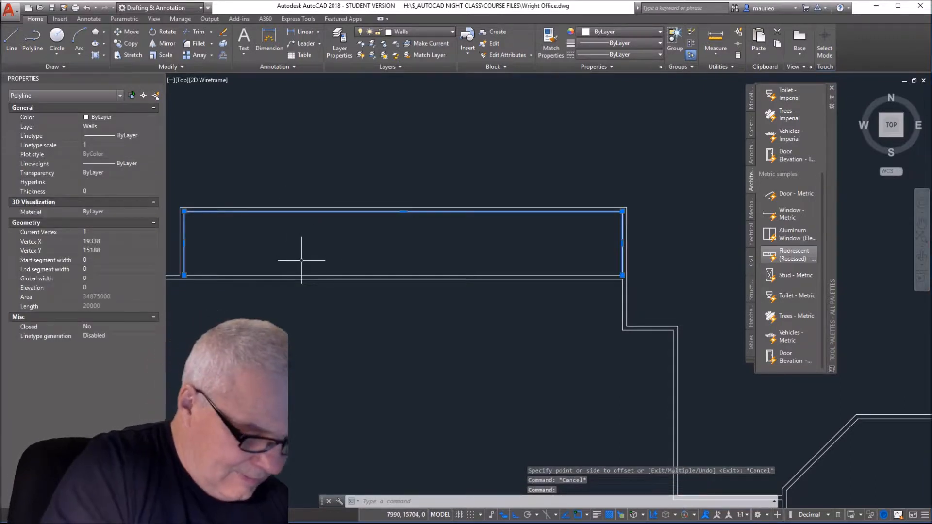
text(x)
key(Return)
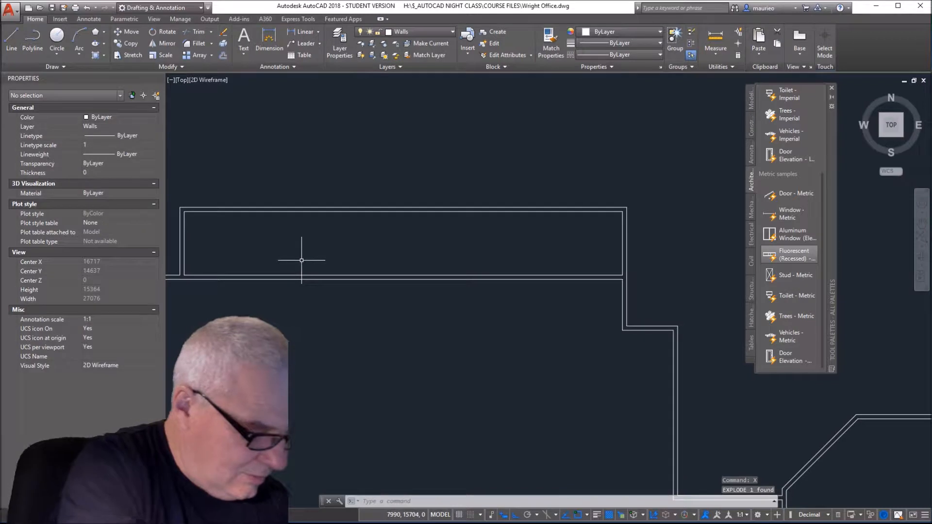
Step: Offset the upper room's left inner wall line 4900 to the right, and offset the resulting line a further 150 to the right
key(Return)
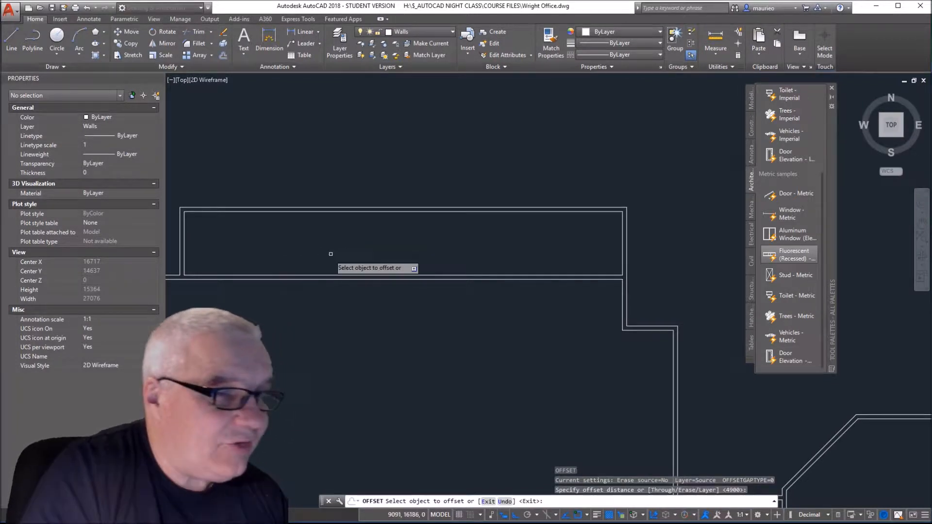
click(184, 244)
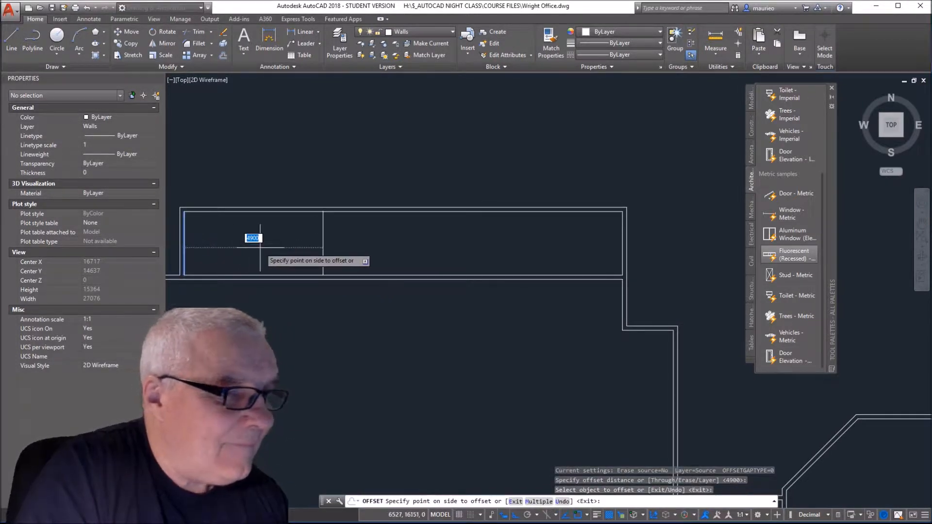
click(250, 240)
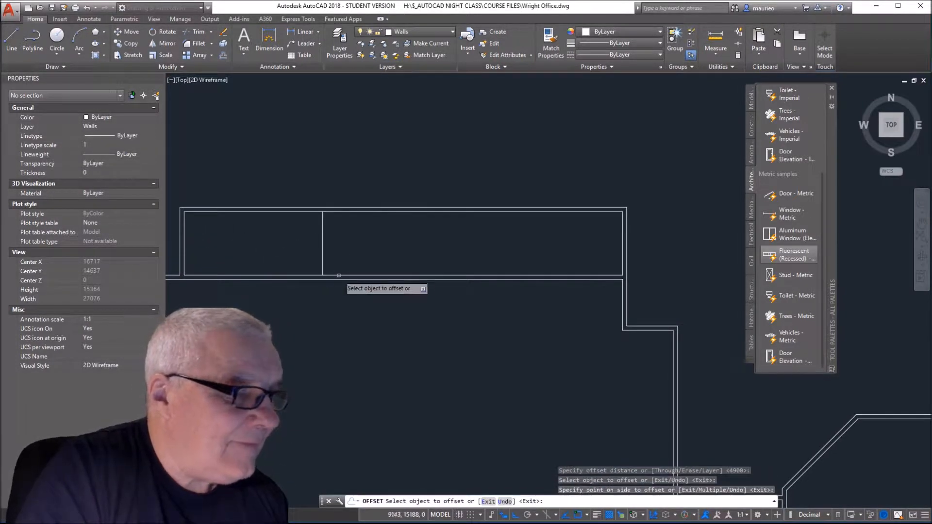
click(322, 240)
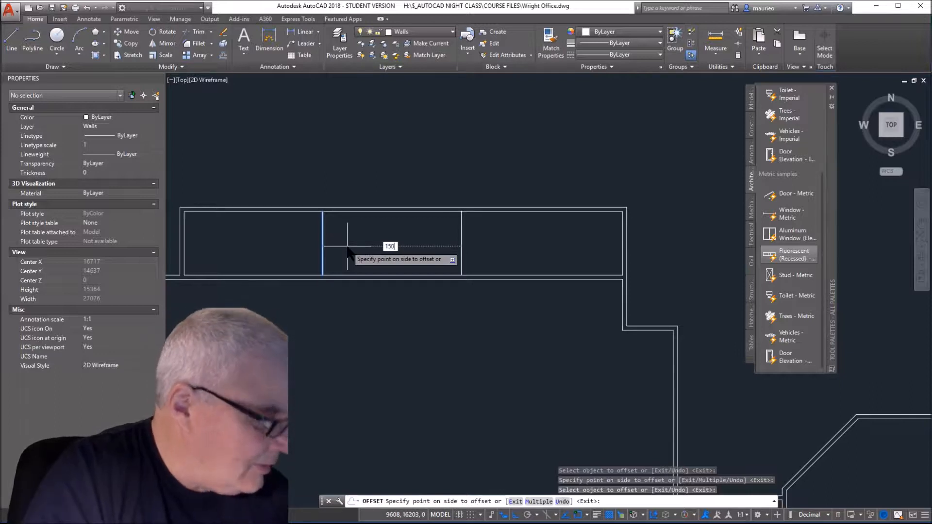
text(150)
key(Return)
scroll(320, 228, up, 4)
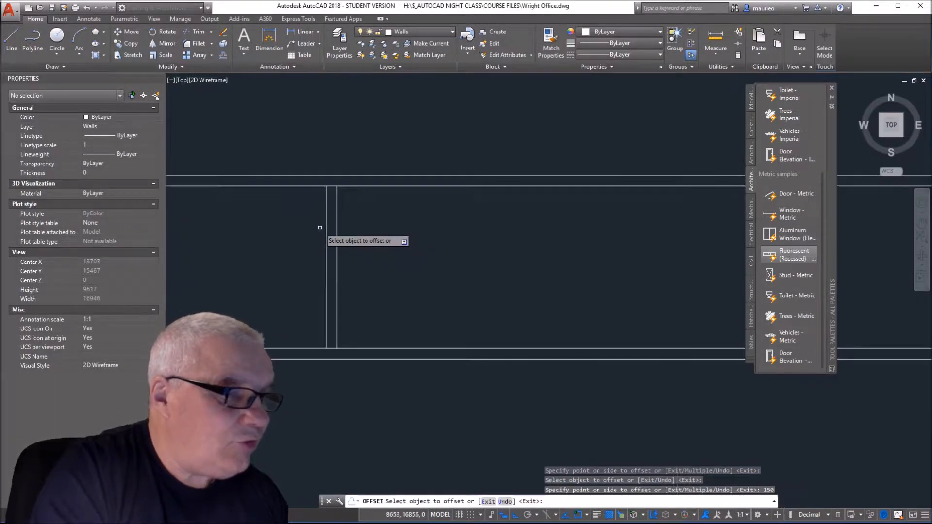
text(TR)
key(Return)
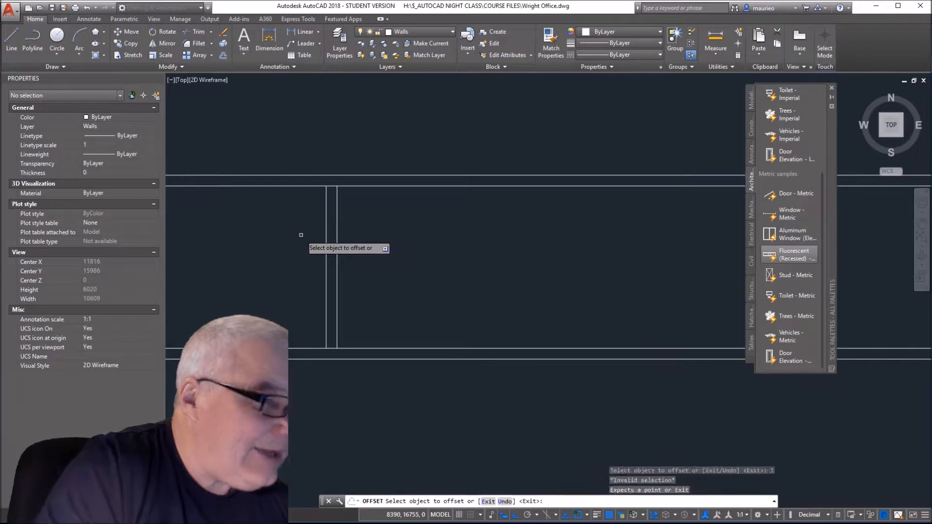
key(Return)
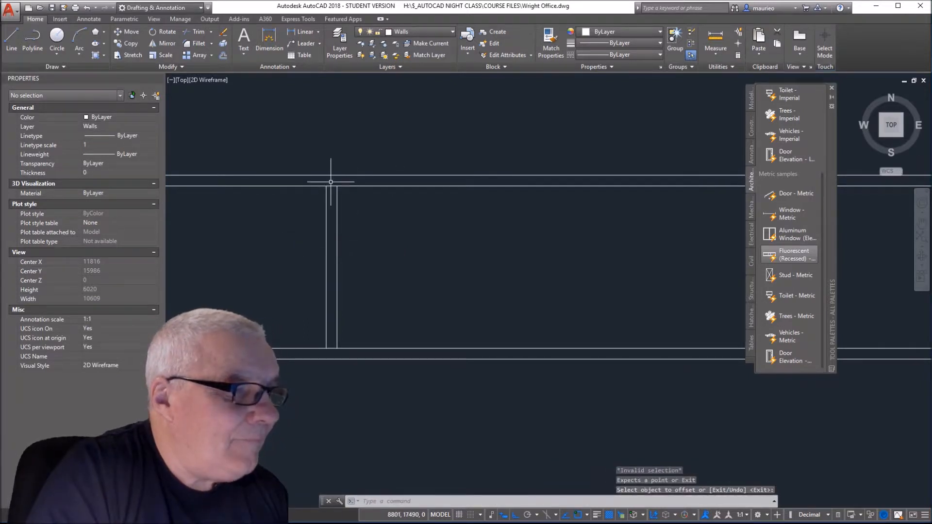
key(Escape)
key(Escape)
key(Escape)
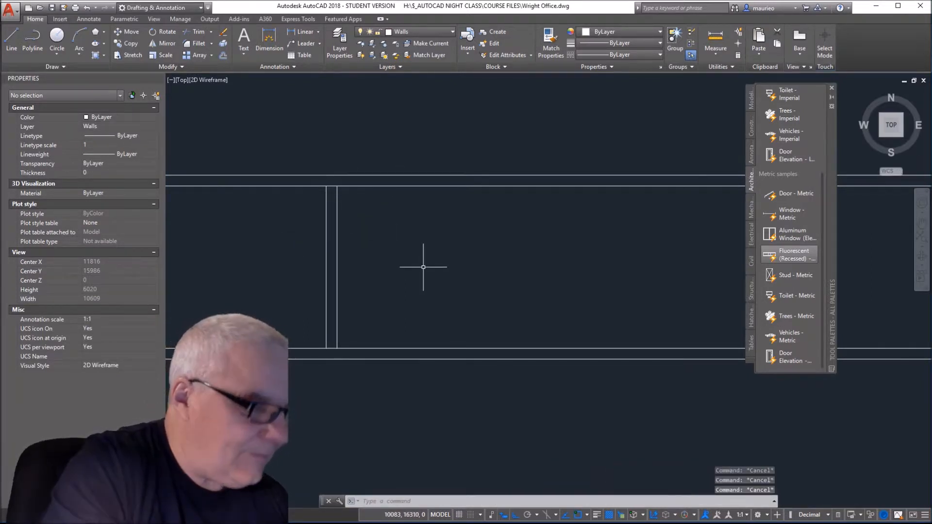
Step: Trim the upper room's top and bottom wall lines between the two vertical partition lines
text(TR)
key(Return)
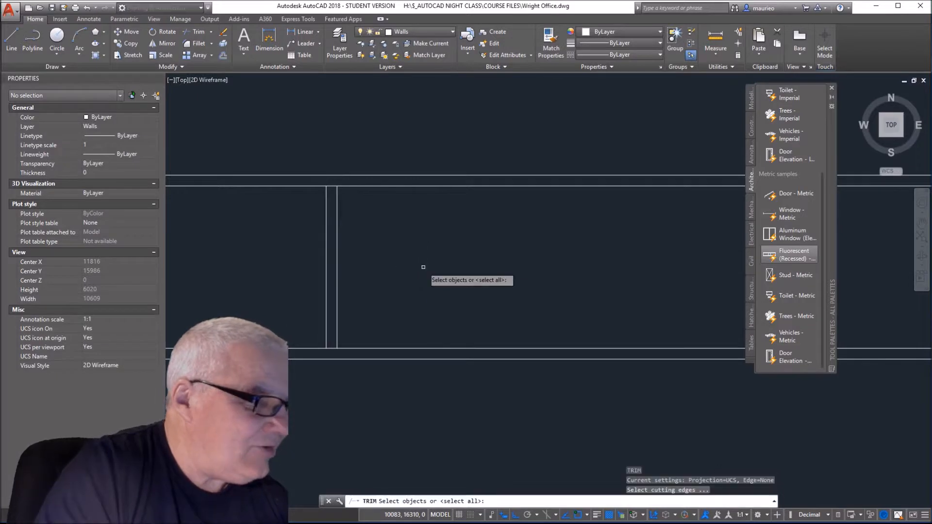
click(331, 185)
click(333, 348)
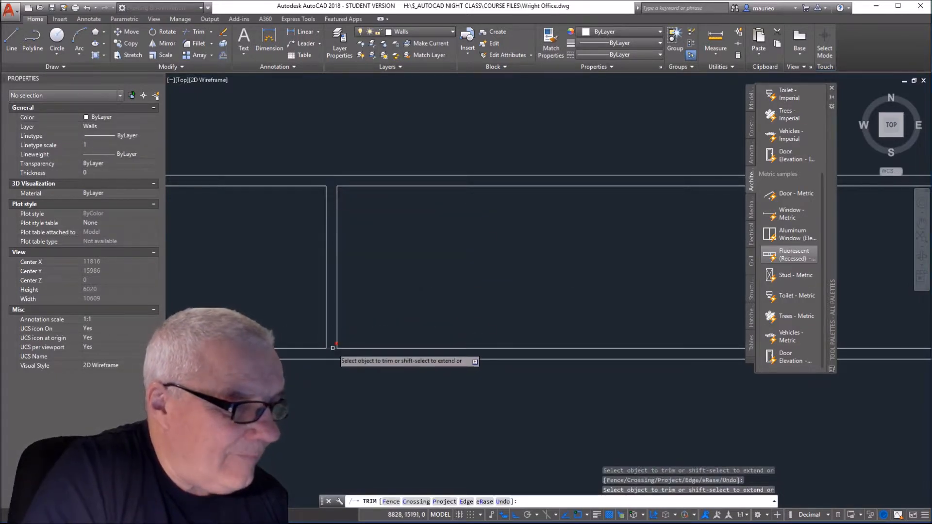
scroll(412, 279, down, 6)
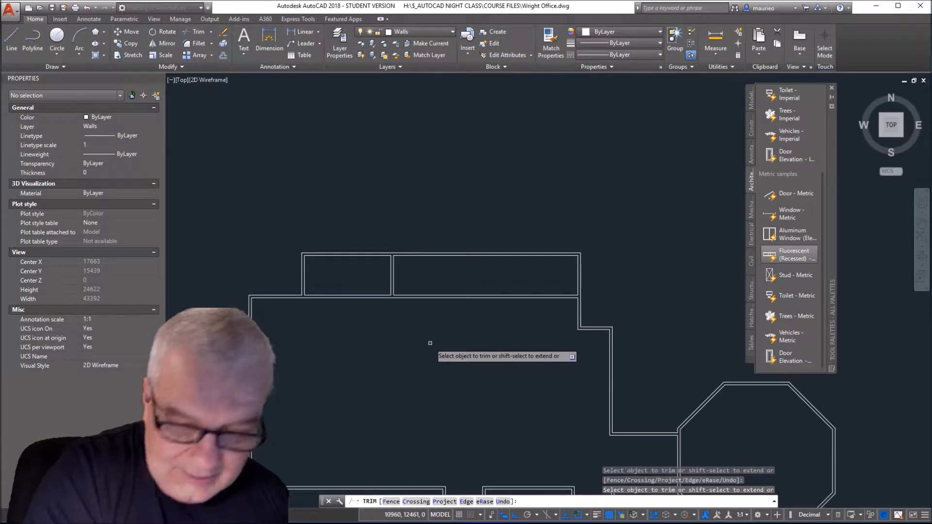
mouse_move(430, 343)
middle_down()
mouse_move(422, 301)
mouse_move(384, 243)
middle_up()
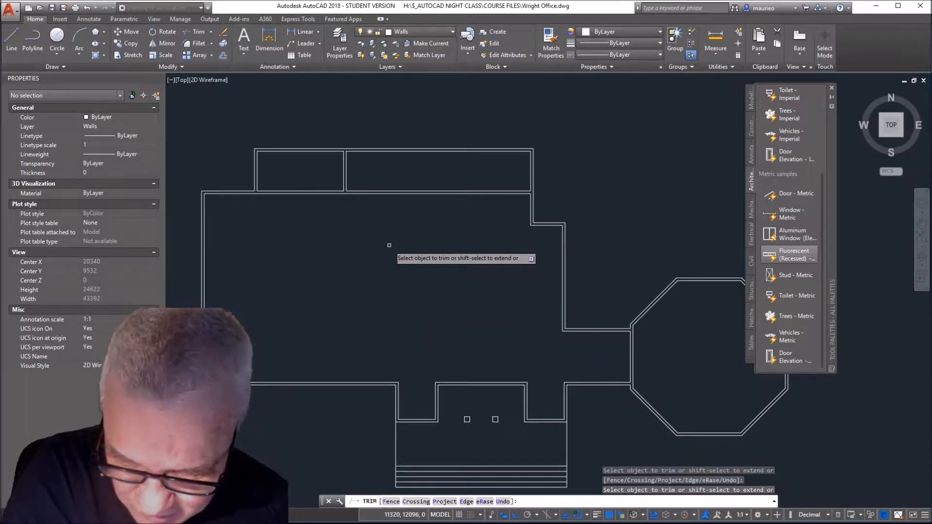
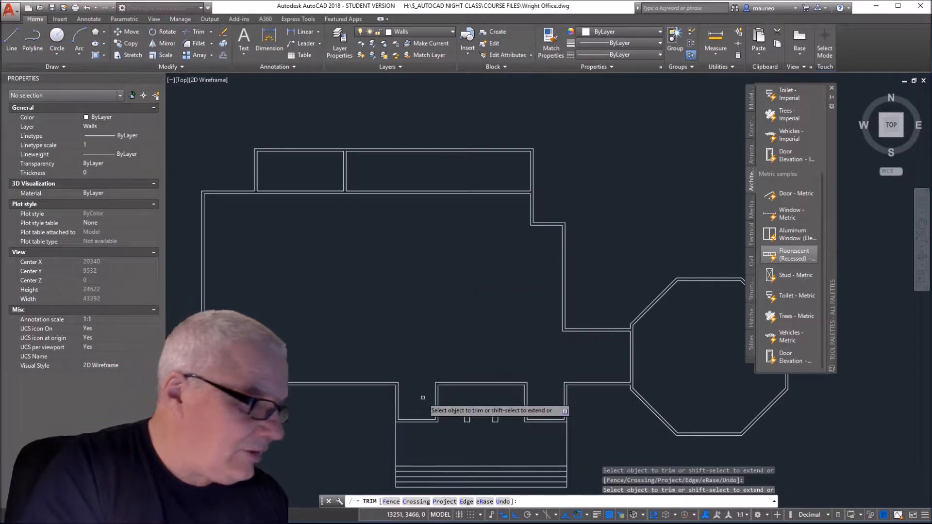
scroll(423, 398, up, 2)
key(Escape)
key(Escape)
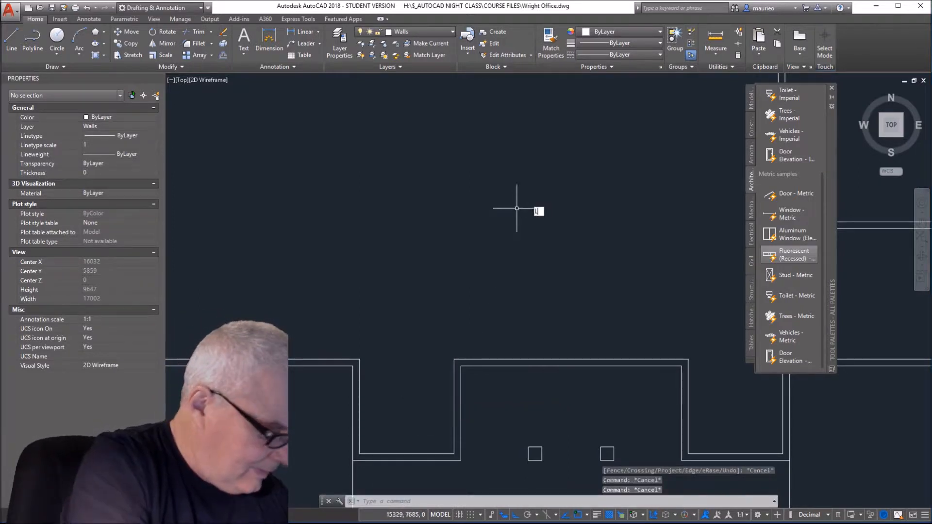
Step: Draw a horizontal line across the opening of the left entrance recess, joining the upper wall-line corners on both sides
text(l)
key(Return)
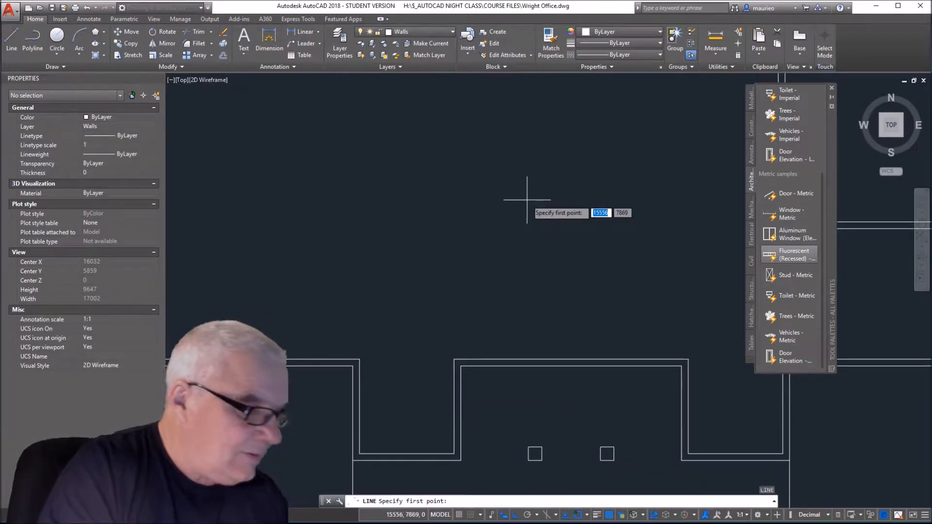
click(360, 359)
click(454, 359)
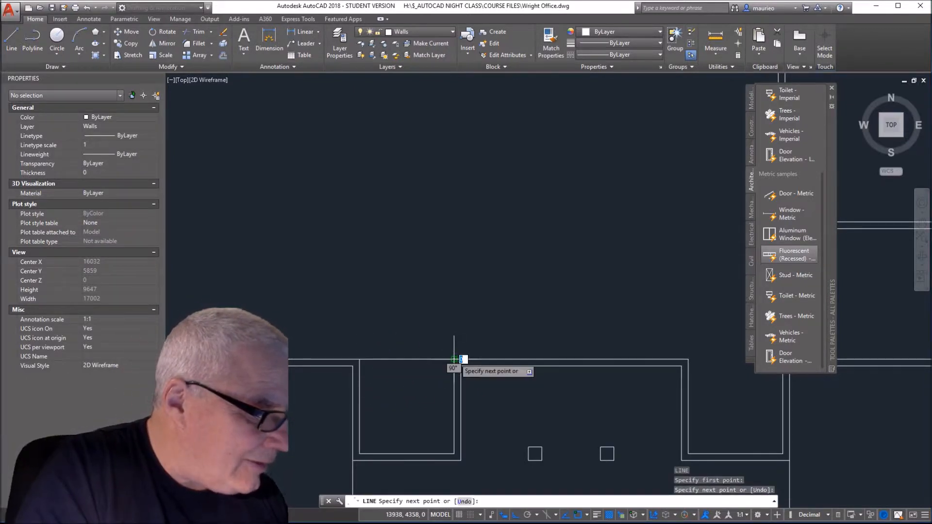
key(Escape)
key(Escape)
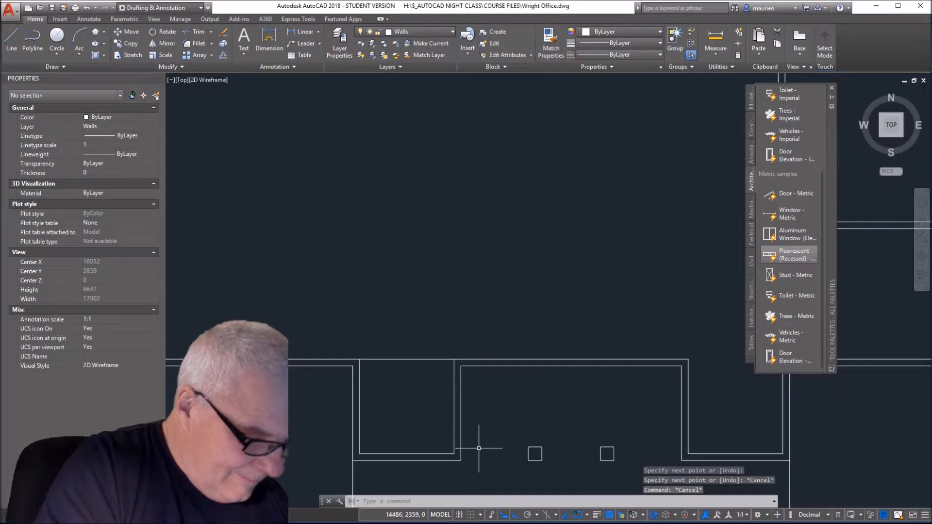
Step: Draw a second horizontal line across the left entrance recess, level with the lower line of the adjoining front wall
key(Return)
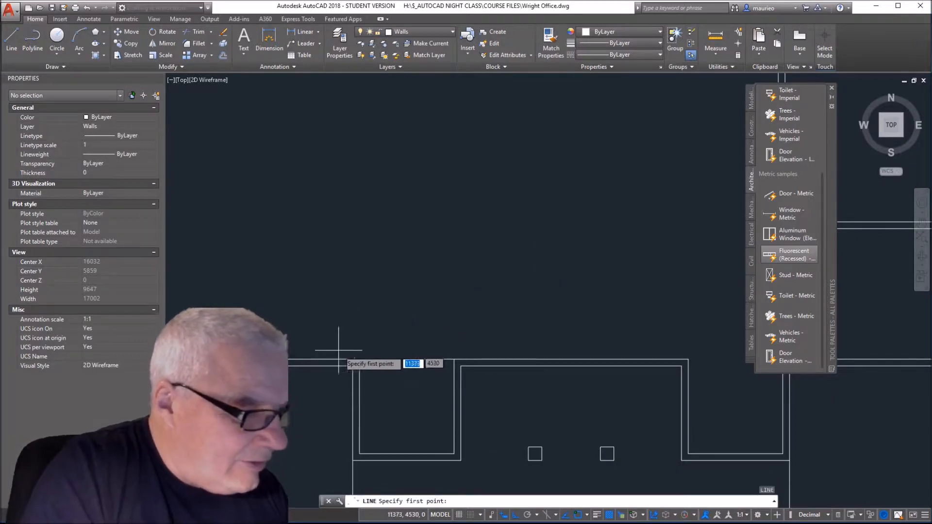
click(359, 367)
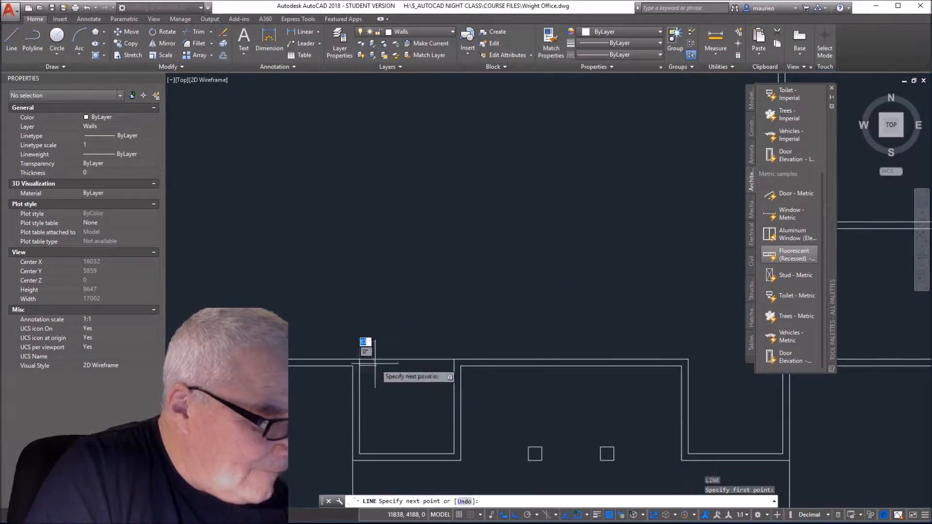
click(454, 366)
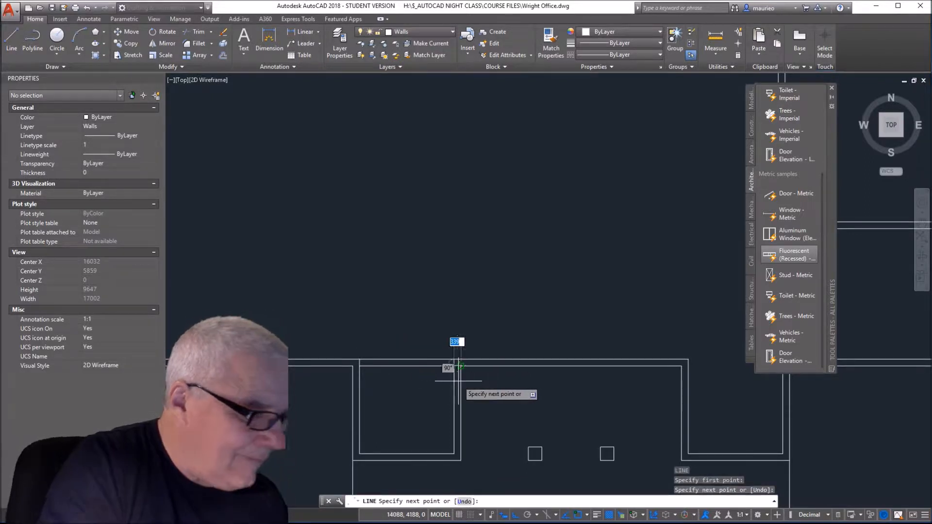
key(Escape)
key(Escape)
key(Escape)
Step: Trim the side wall segments between the two new horizontal lines at the left entrance recess
text(tr)
key(Return)
key(Return)
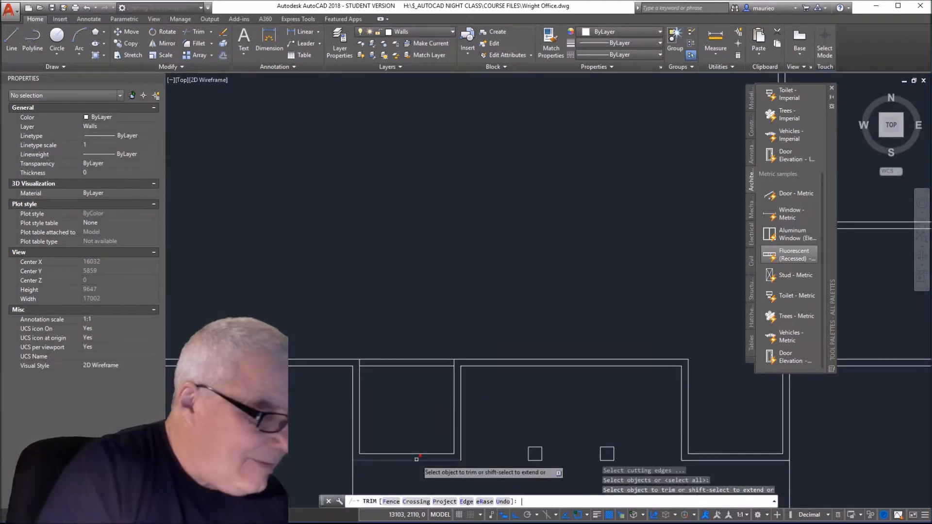
click(359, 362)
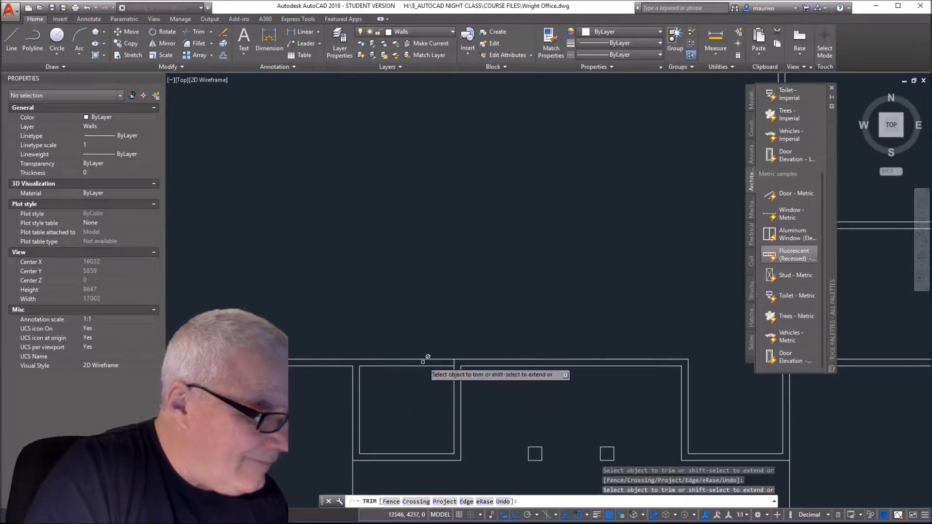
scroll(584, 398, down, 2)
middle_drag(604, 397, 348, 384)
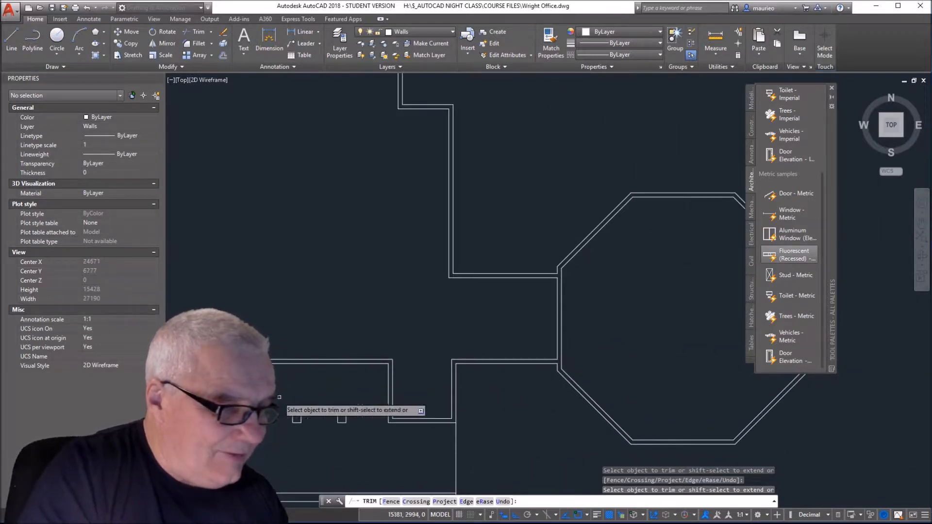
key(Escape)
key(Escape)
key(Escape)
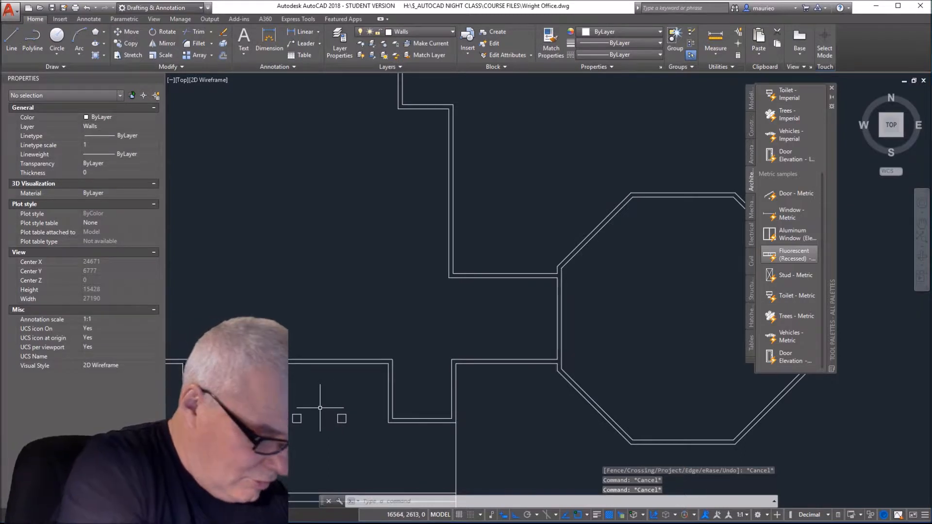
Step: Draw a horizontal line across the opening of the right entrance recess, joining the upper wall-line corners on both sides
text(l)
key(Return)
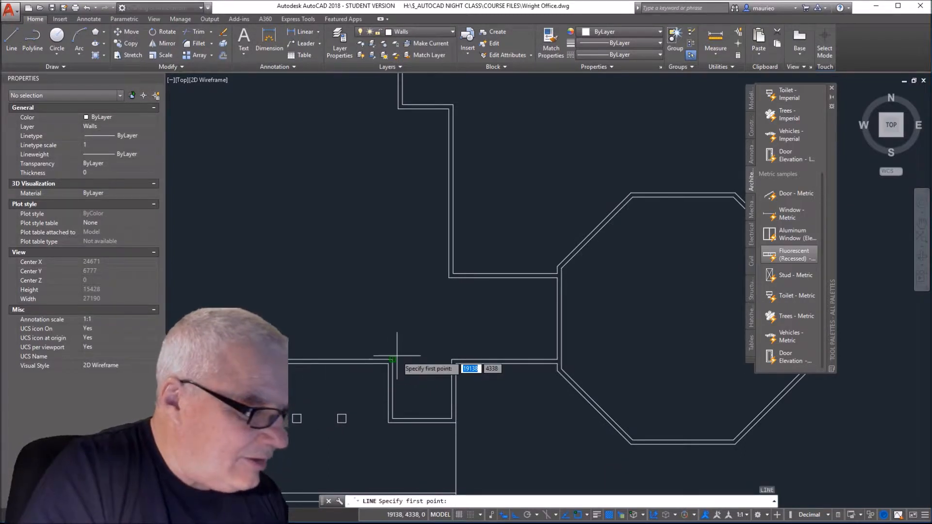
click(392, 359)
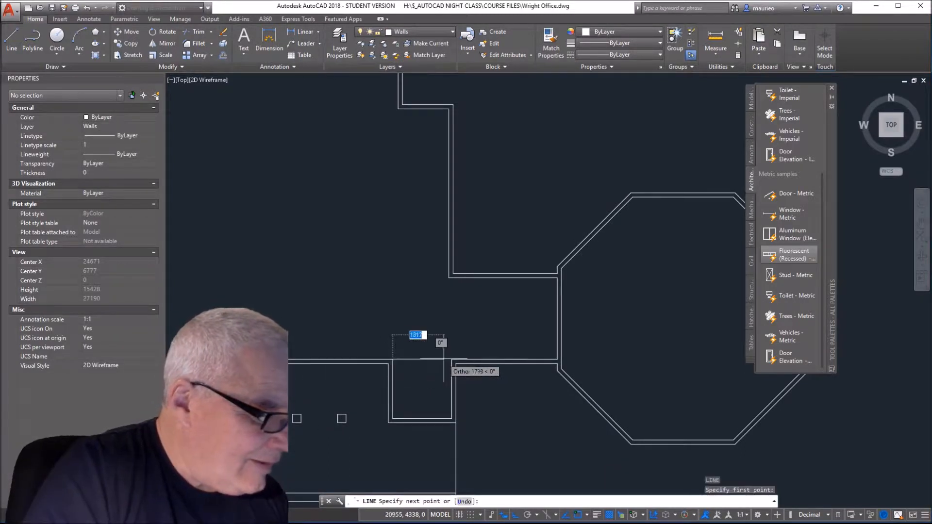
click(451, 359)
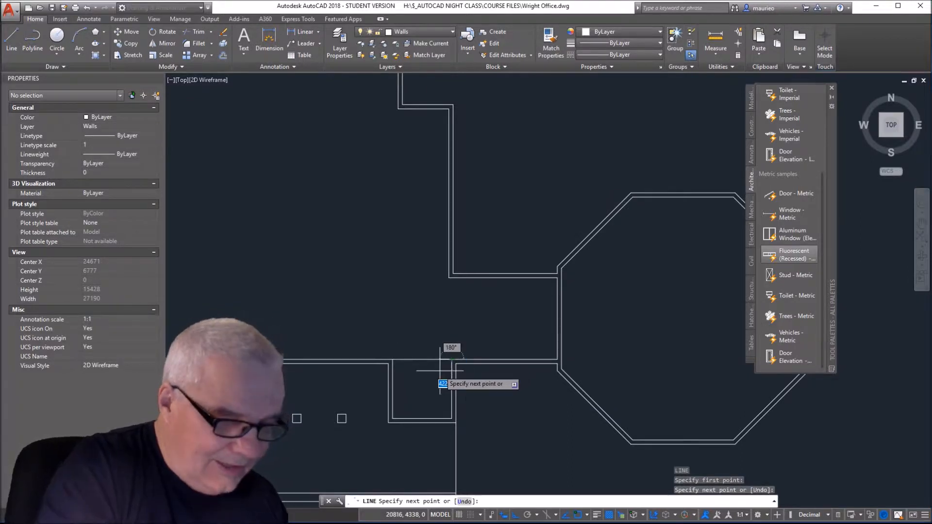
key(Escape)
key(Escape)
key(Escape)
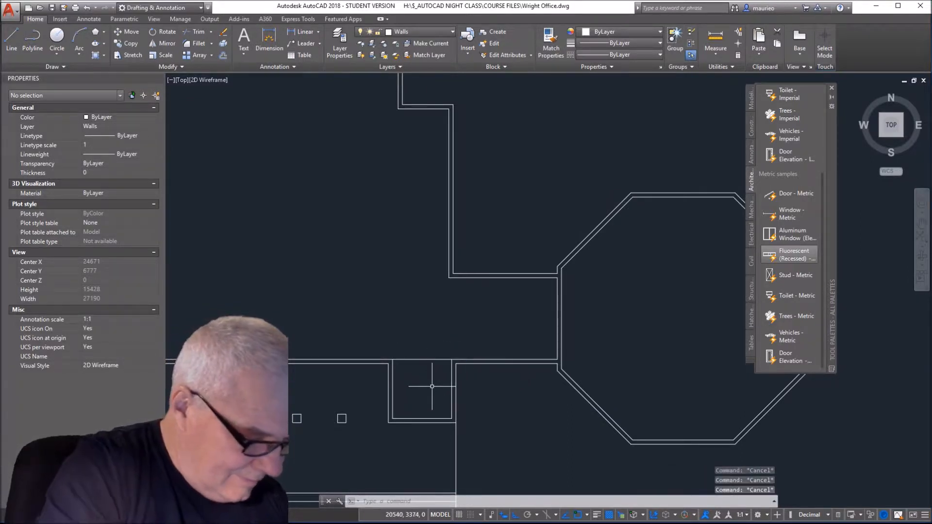
Step: Draw a second horizontal line across the right entrance recess, level with the lower line of the adjoining front wall
key(space)
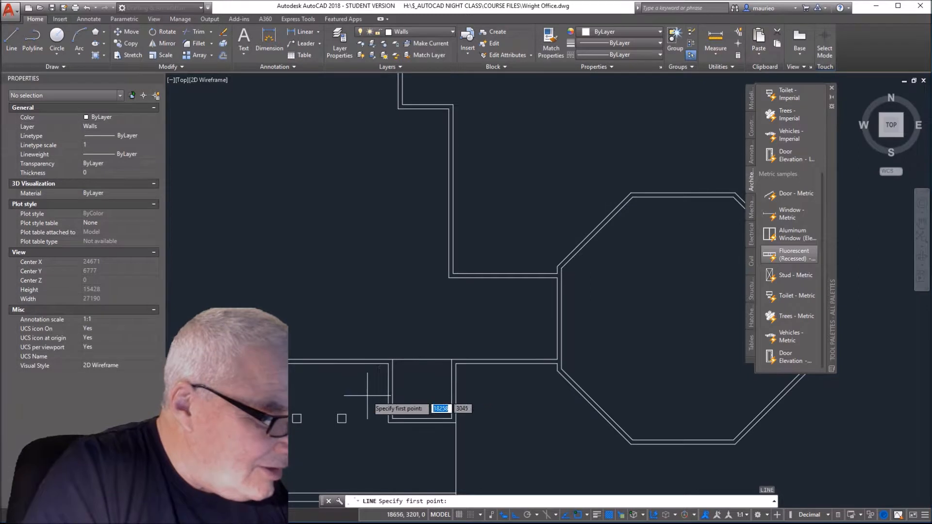
click(392, 363)
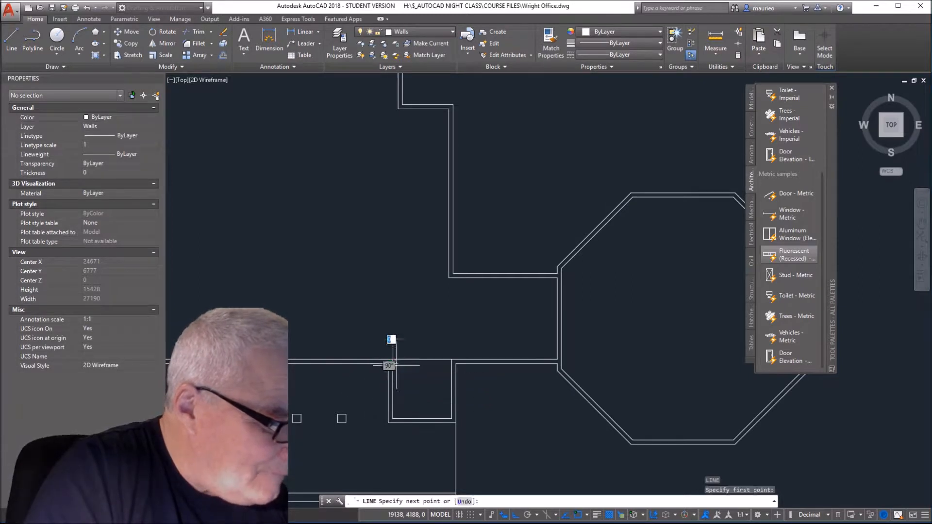
click(451, 363)
key(Escape)
key(Escape)
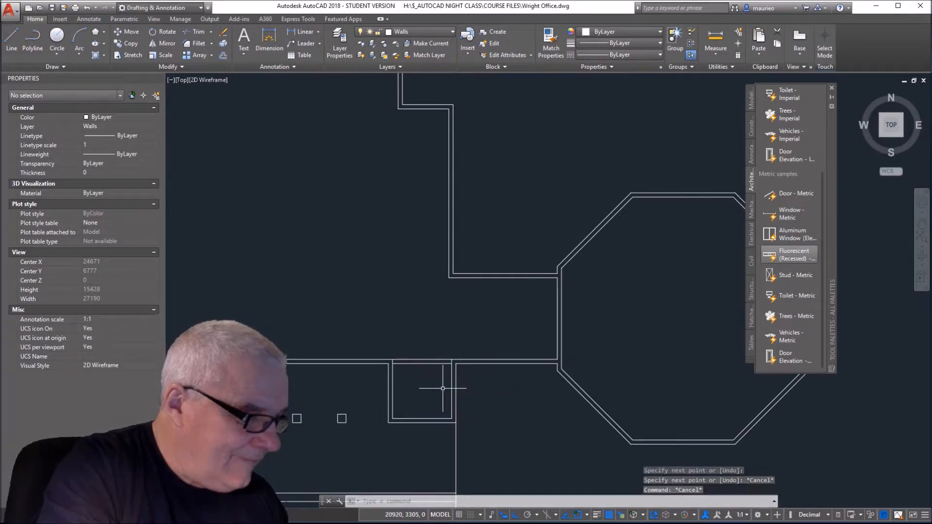
Step: Trim the side wall segments between the two horizontal lines at both ends of the right entrance recess
scroll(444, 387, up, 5)
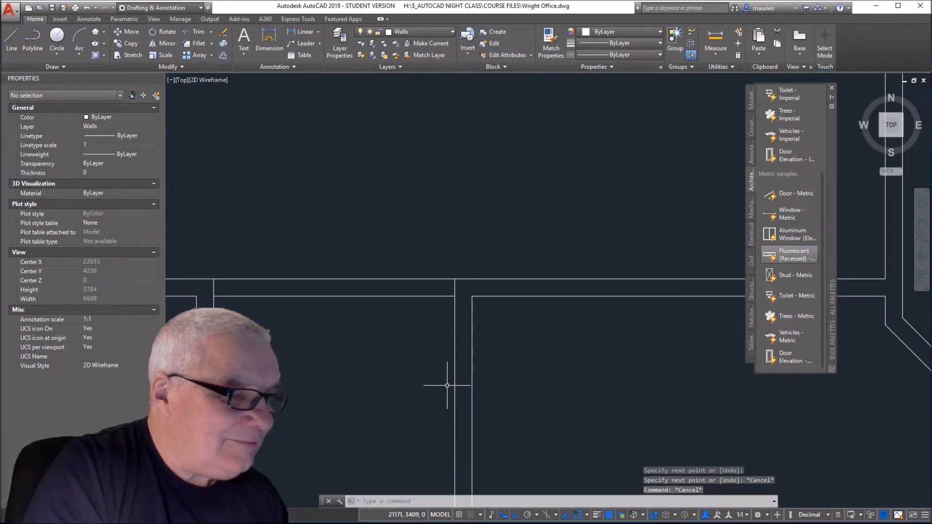
text(TR)
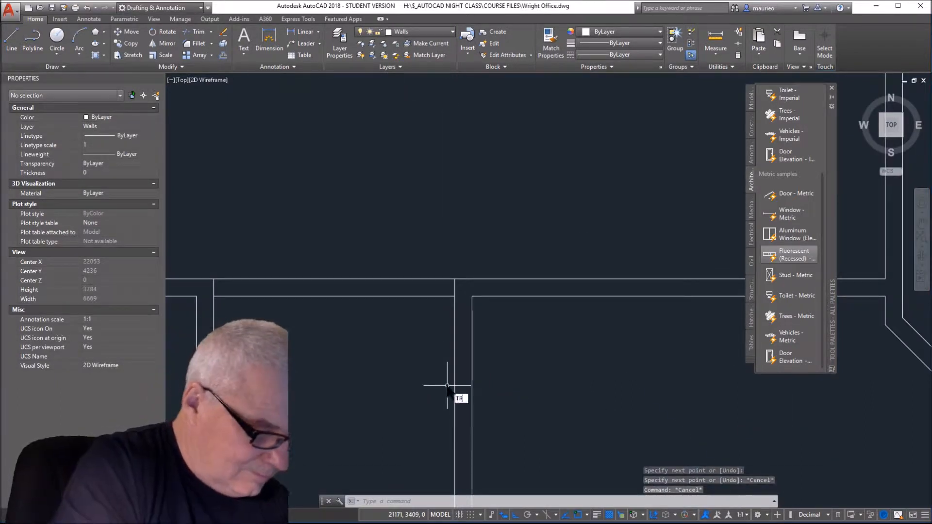
key(Return)
key(Return)
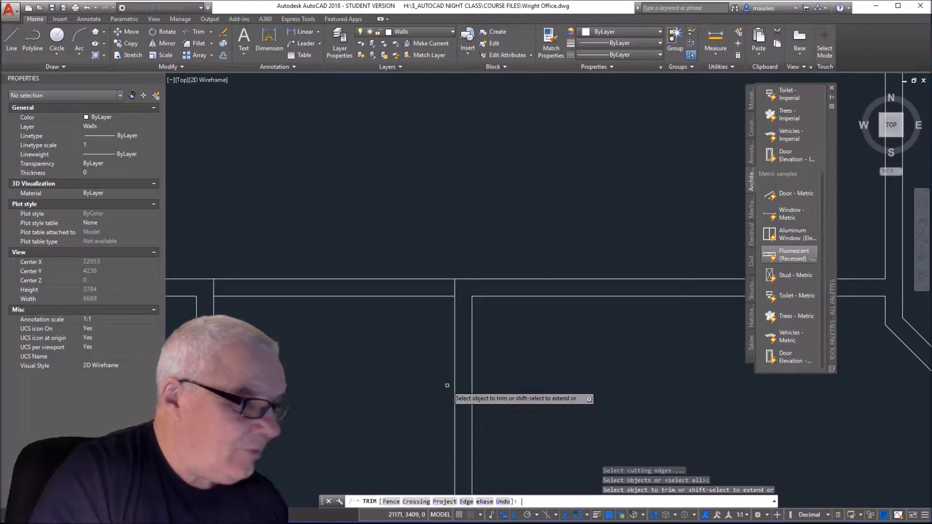
click(455, 287)
click(213, 286)
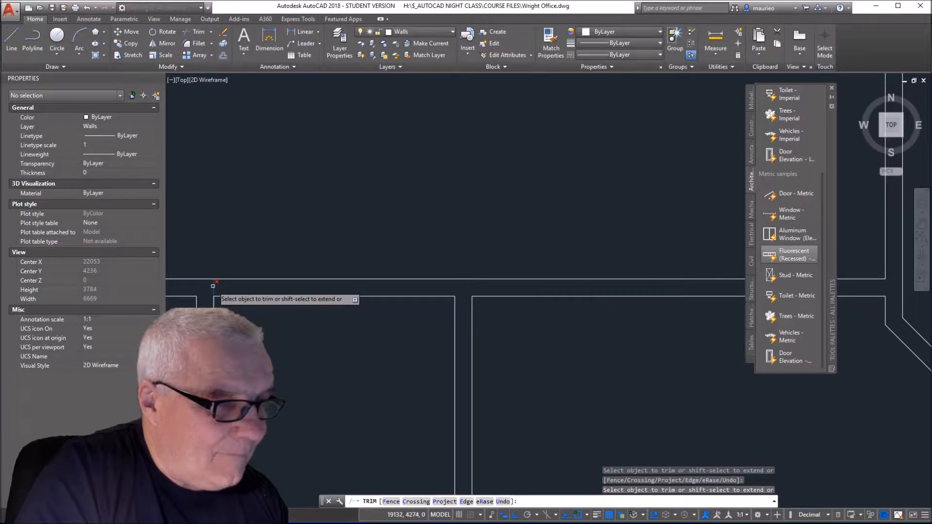
scroll(426, 286, down, 8)
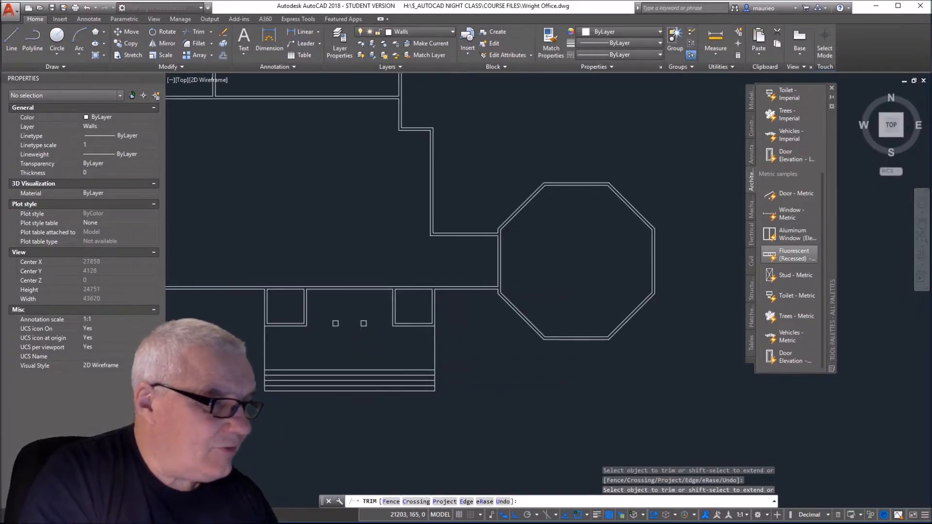
scroll(408, 340, down, 4)
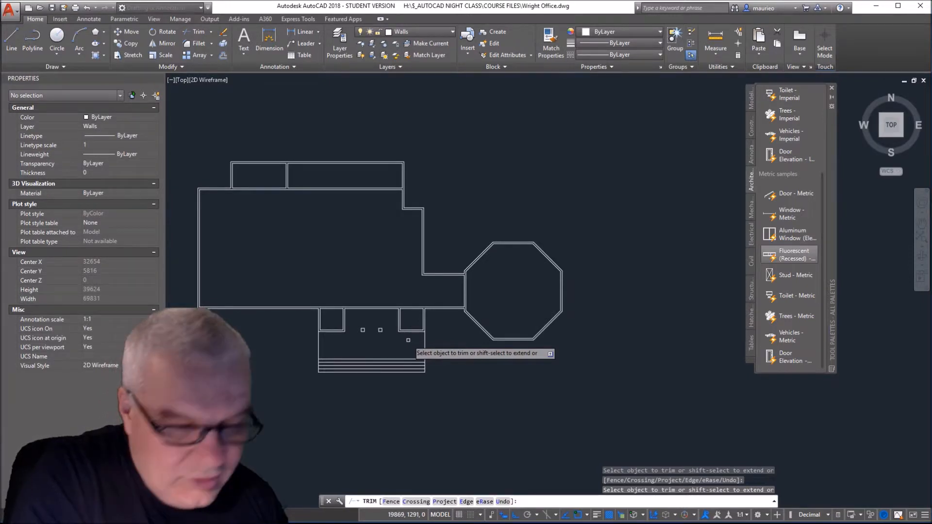
scroll(408, 340, up, 2)
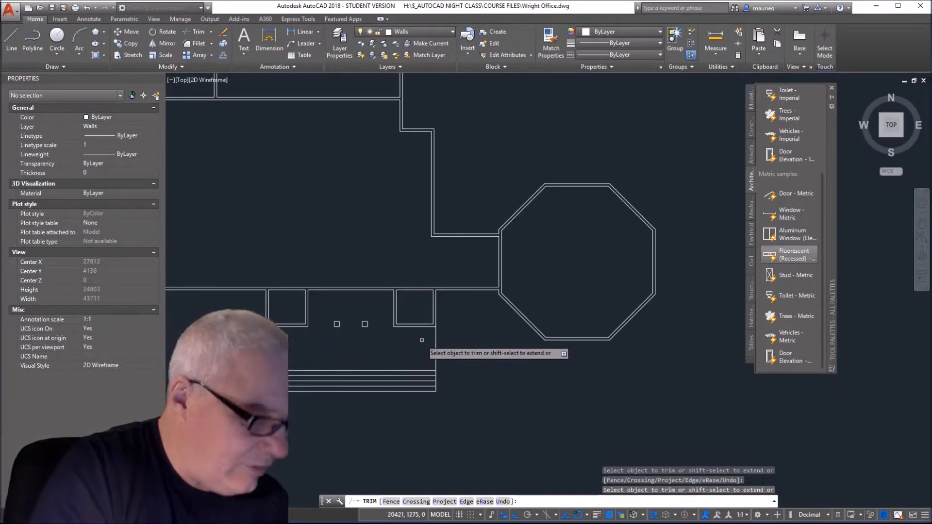
text(tr)
key(Return)
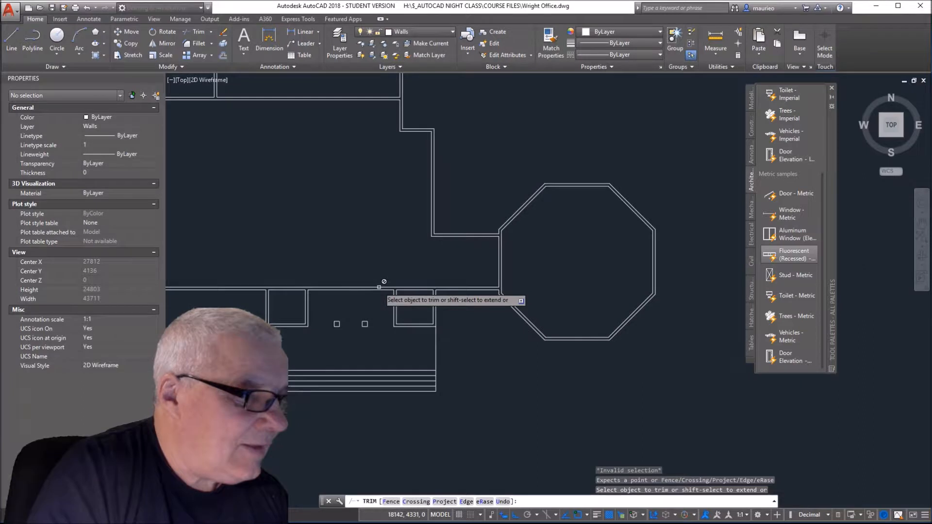
key(Escape)
key(Escape)
key(Escape)
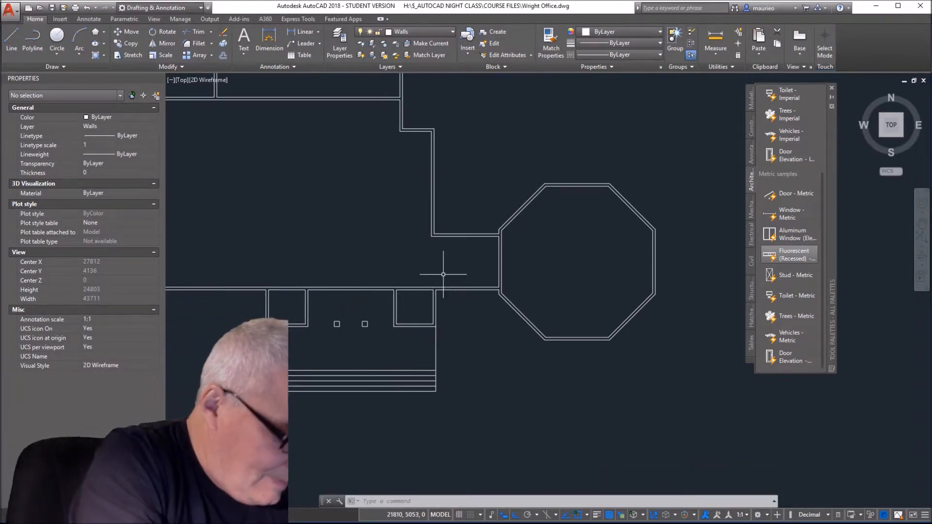
Step: Offset the short wall segment along the top of the small room left of the columns by 4900 upward
text(o)
key(Return)
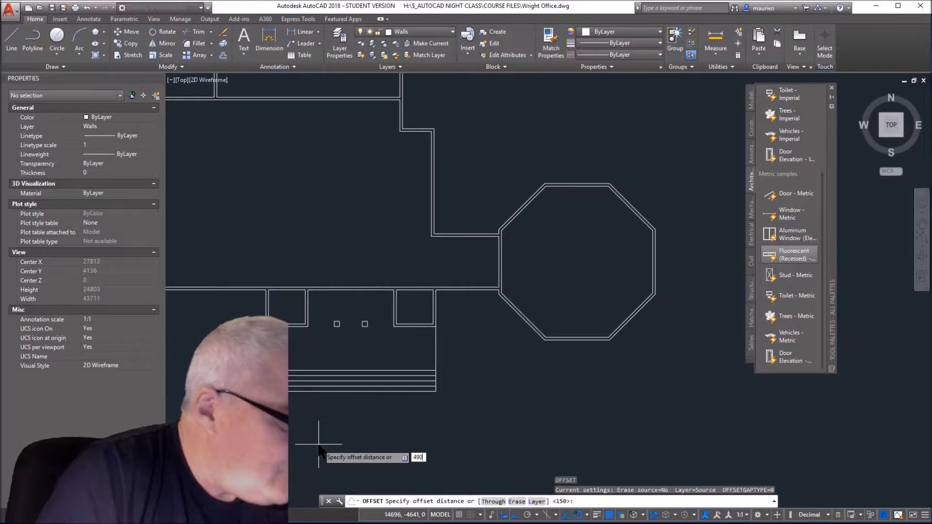
key(Return)
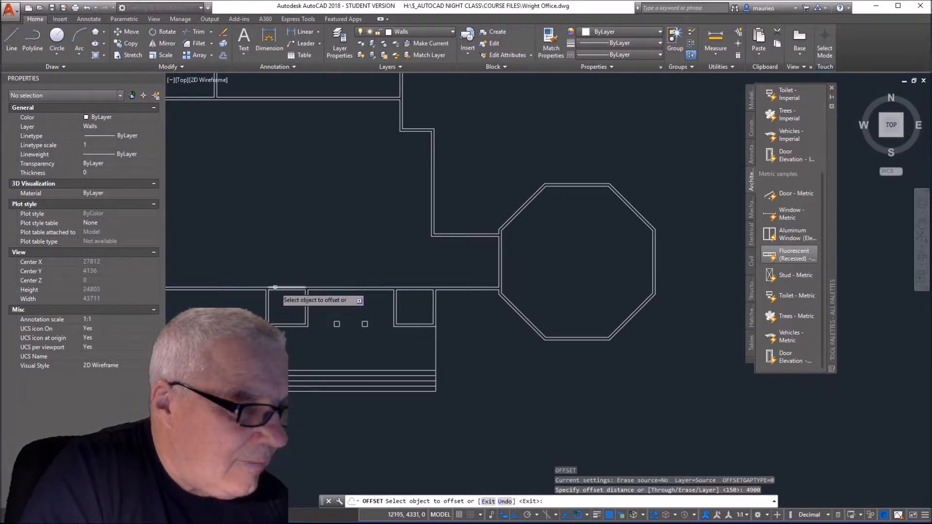
click(276, 287)
click(282, 237)
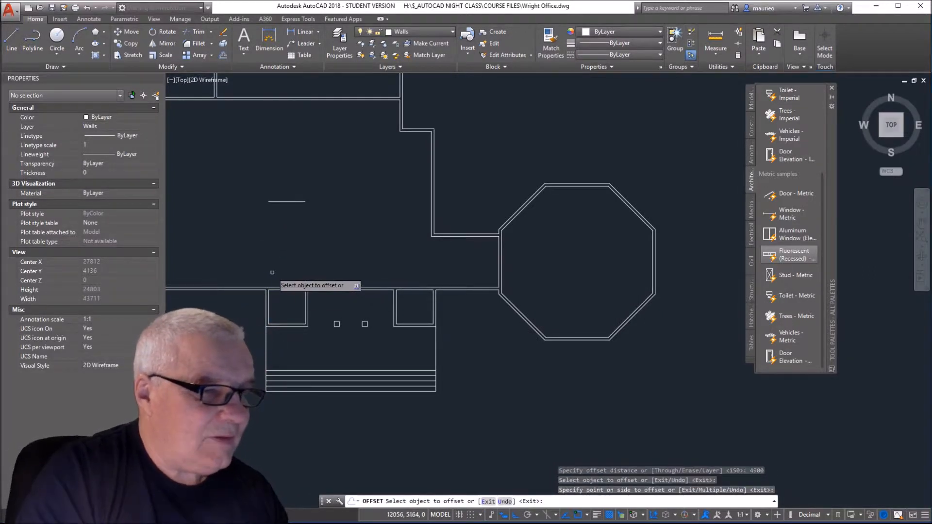
scroll(272, 273, up, 4)
scroll(272, 272, down, 2)
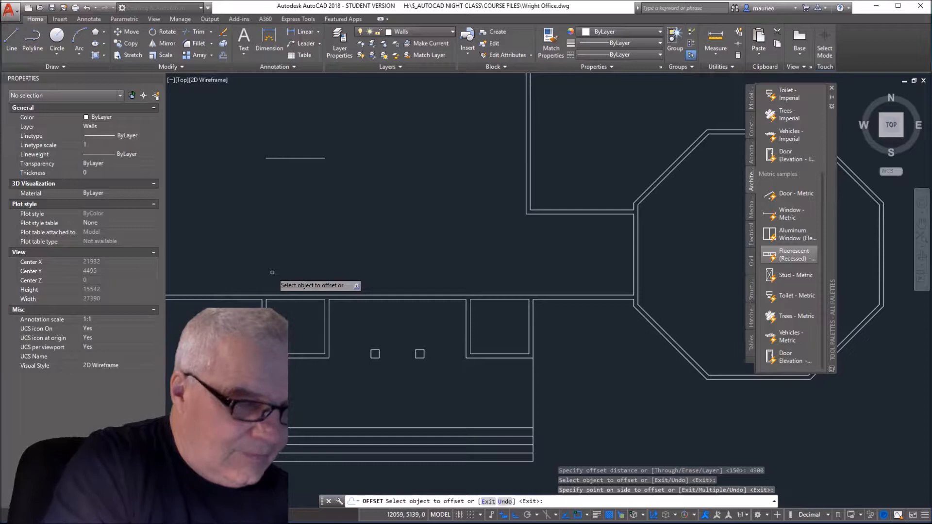
key(Escape)
key(Escape)
key(Escape)
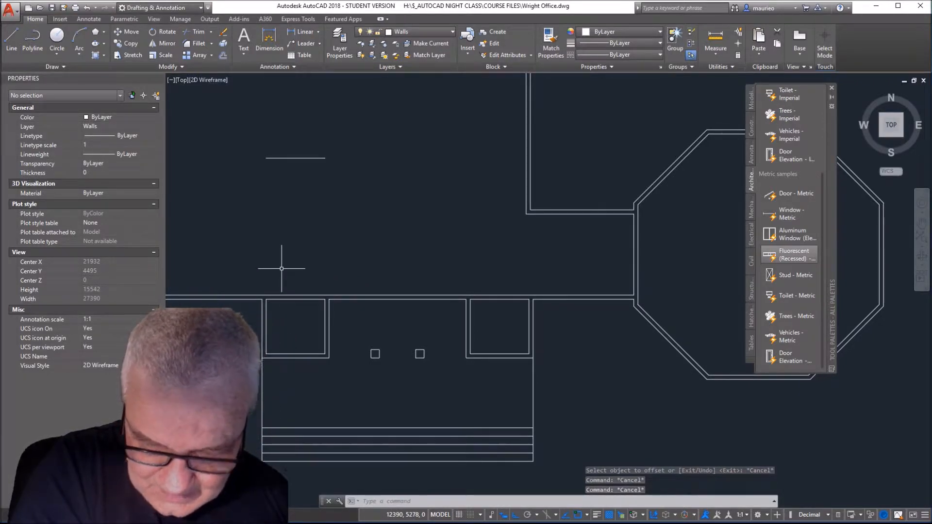
scroll(281, 268, down, 2)
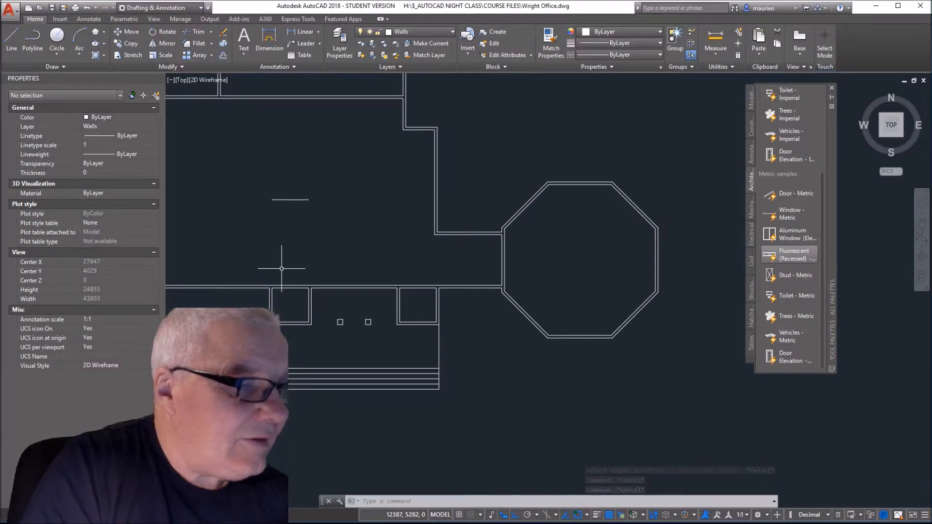
key(Return)
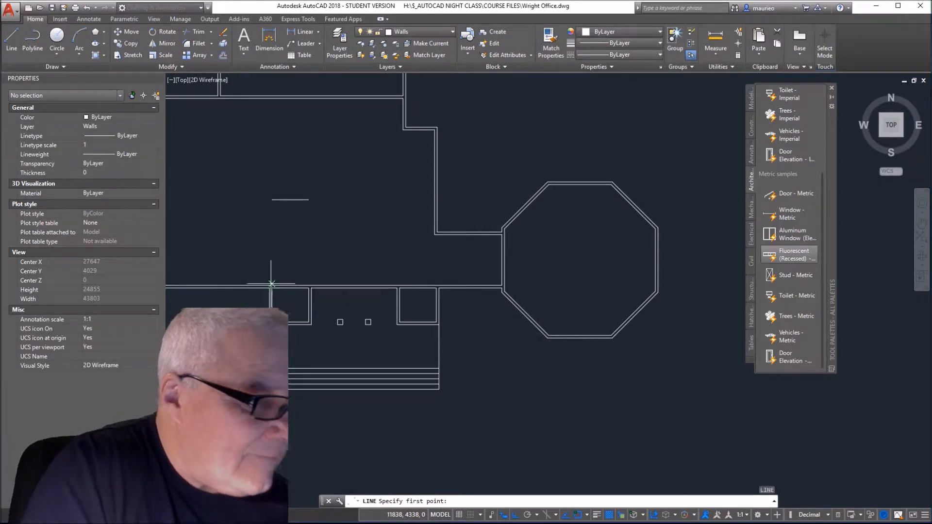
scroll(271, 285, up, 5)
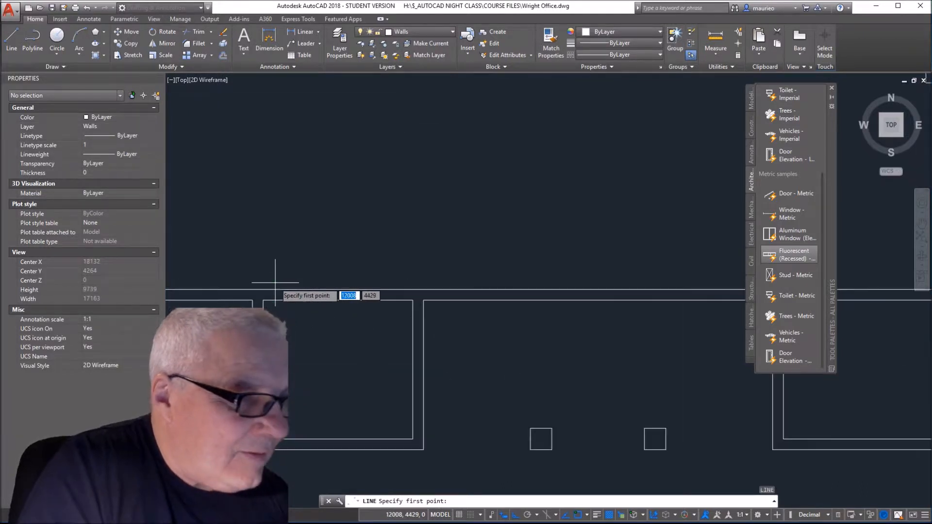
click(252, 300)
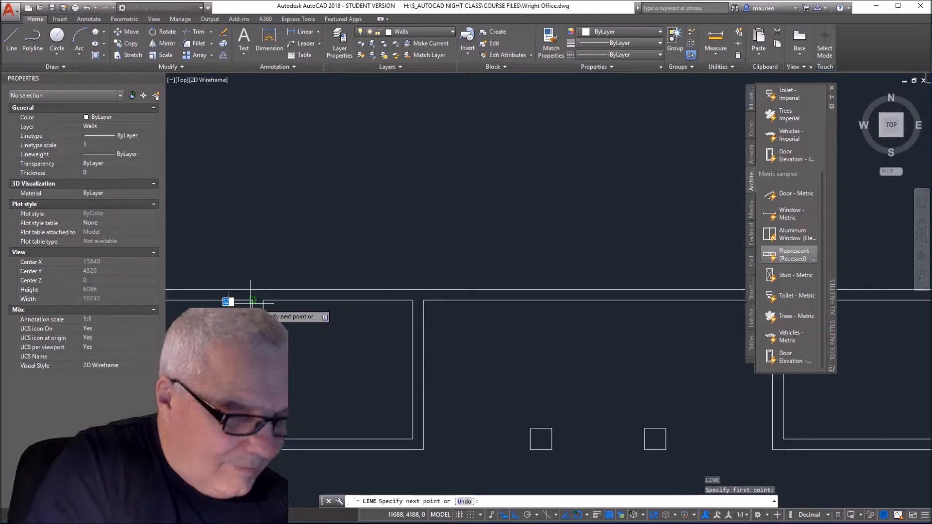
key(Escape)
key(Escape)
key(Escape)
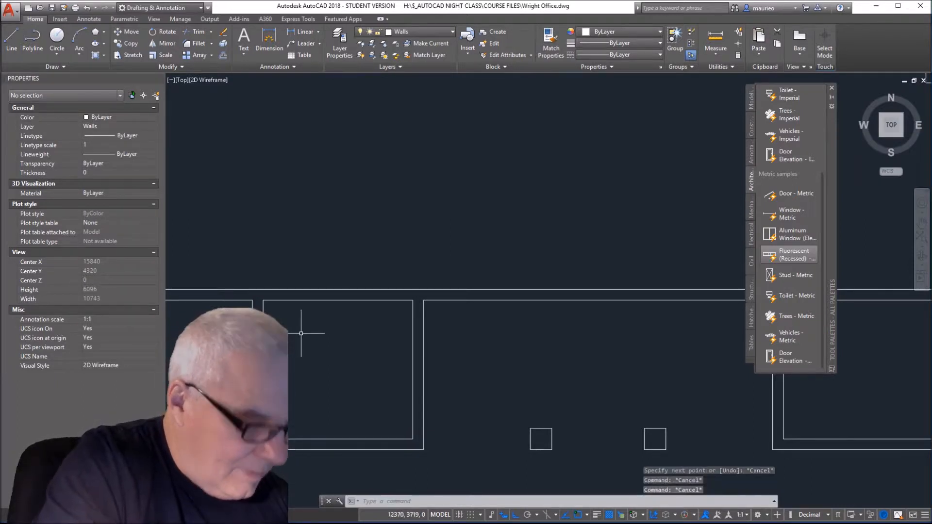
Step: Draw a vertical line from the main lower wall, above the small room's outer left face, up to the long upper wall
text(l)
key(Return)
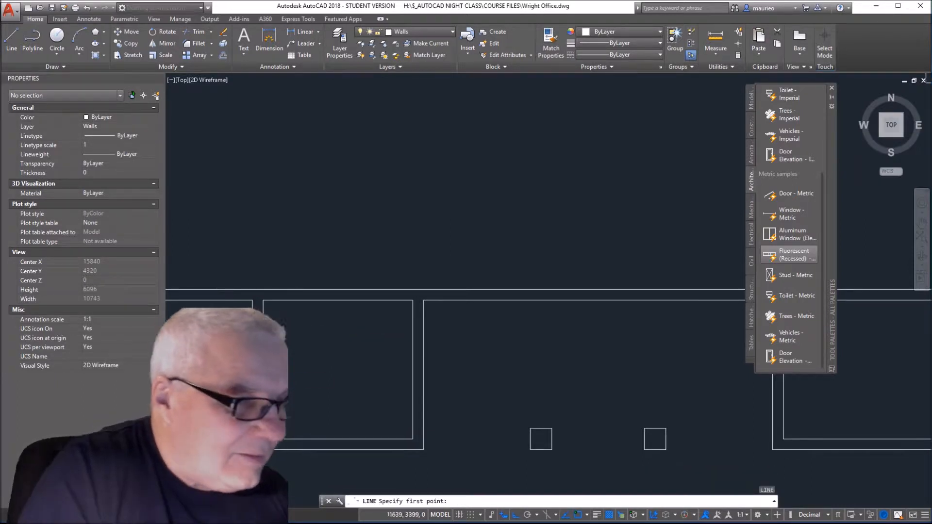
click(252, 290)
scroll(269, 131, down, 4)
middle_drag(269, 132, 315, 400)
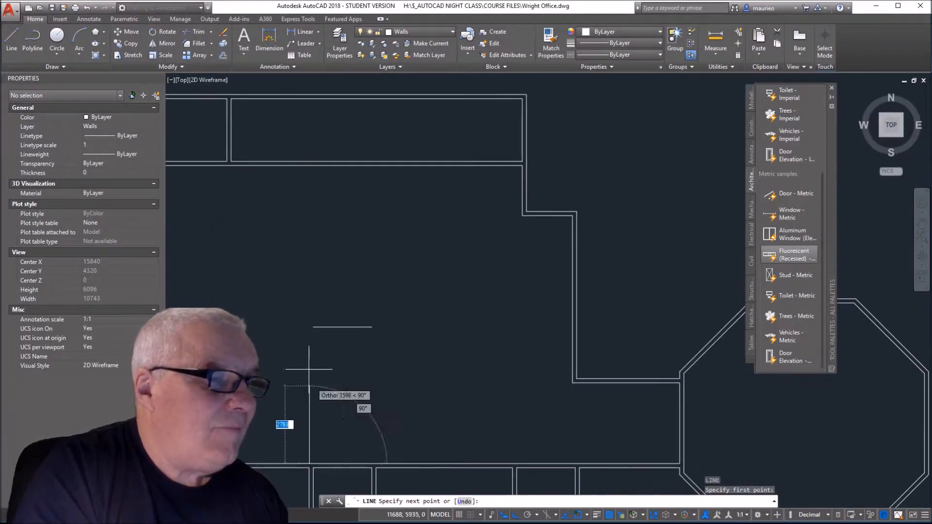
click(310, 165)
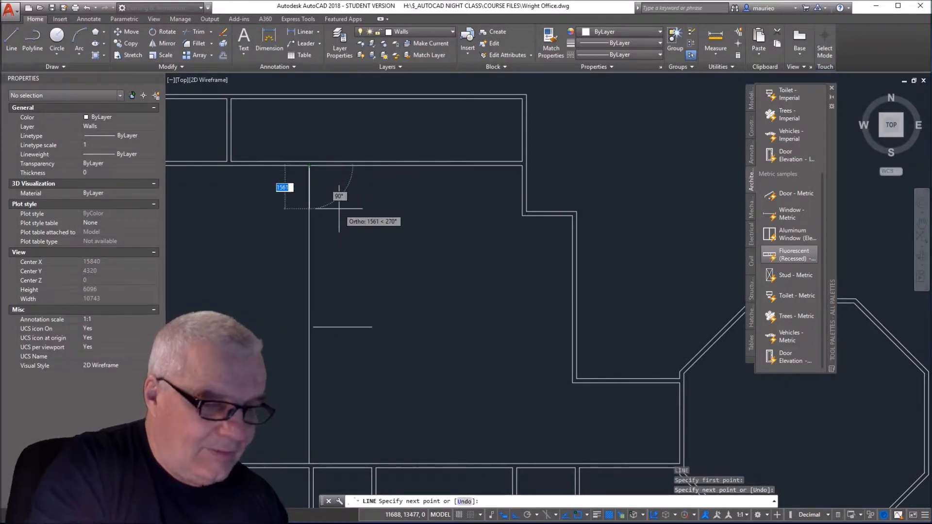
key(Escape)
key(Escape)
key(Escape)
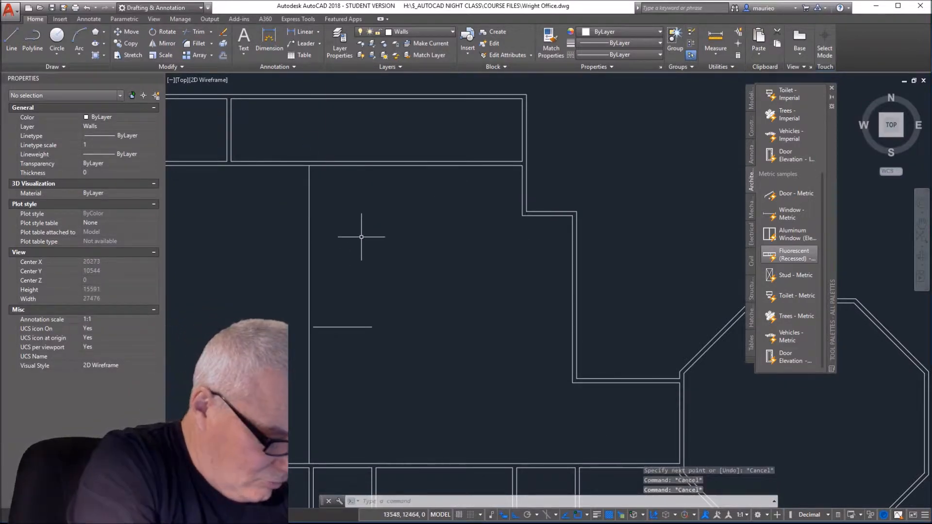
Step: Offset the new vertical line by 150 to the right to form a double-line partition wall
text(o)
key(Return)
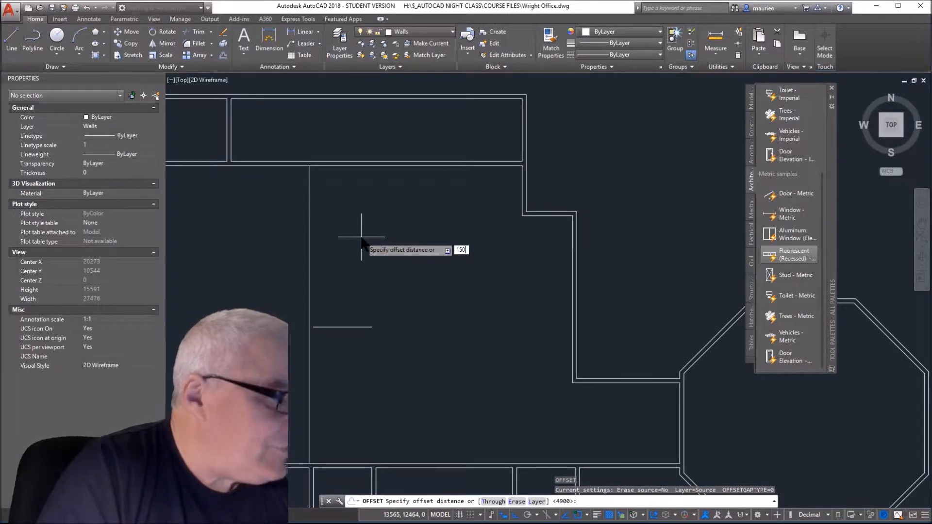
text(150)
key(Return)
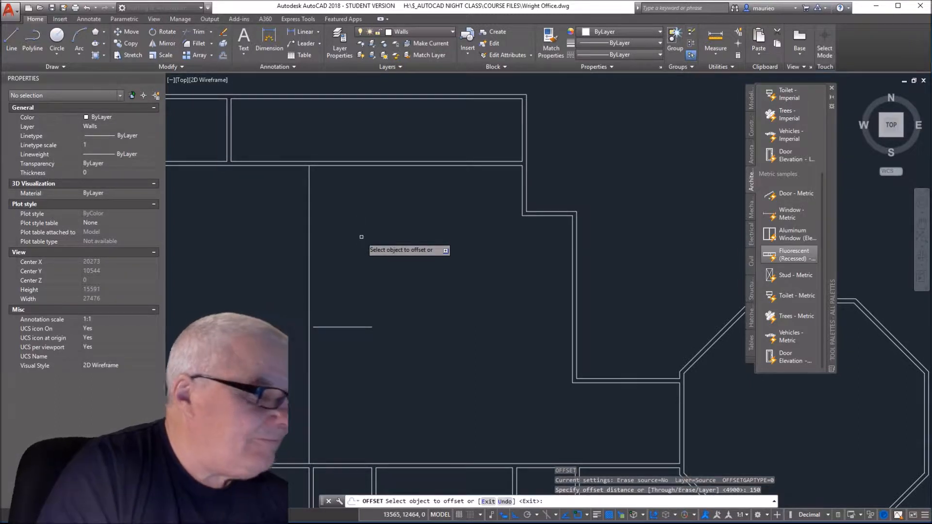
click(310, 250)
click(324, 265)
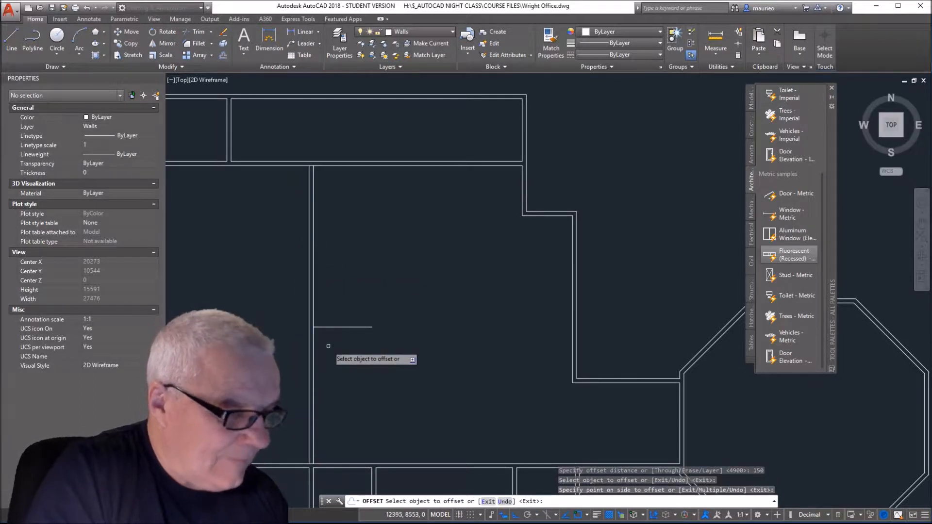
scroll(325, 345, up, 5)
middle_drag(328, 336, 448, 90)
scroll(448, 91, down, 4)
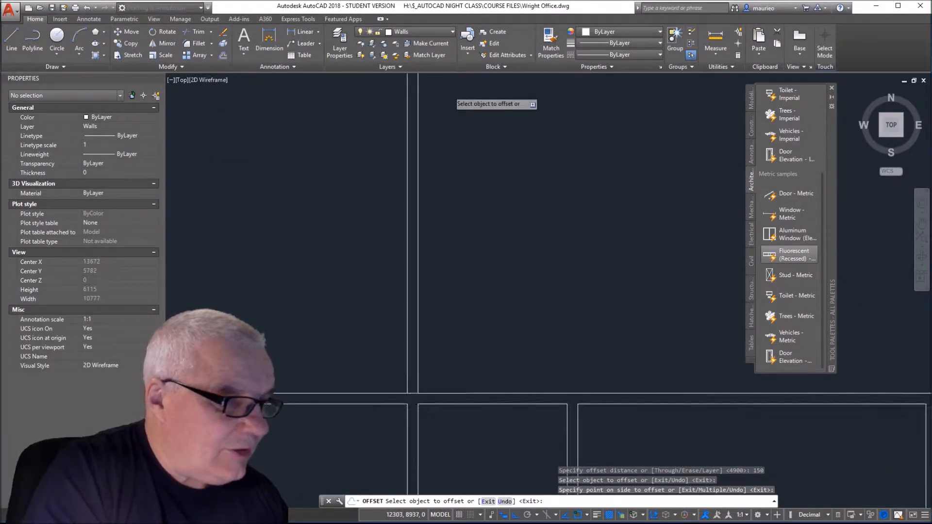
scroll(429, 297, up, 4)
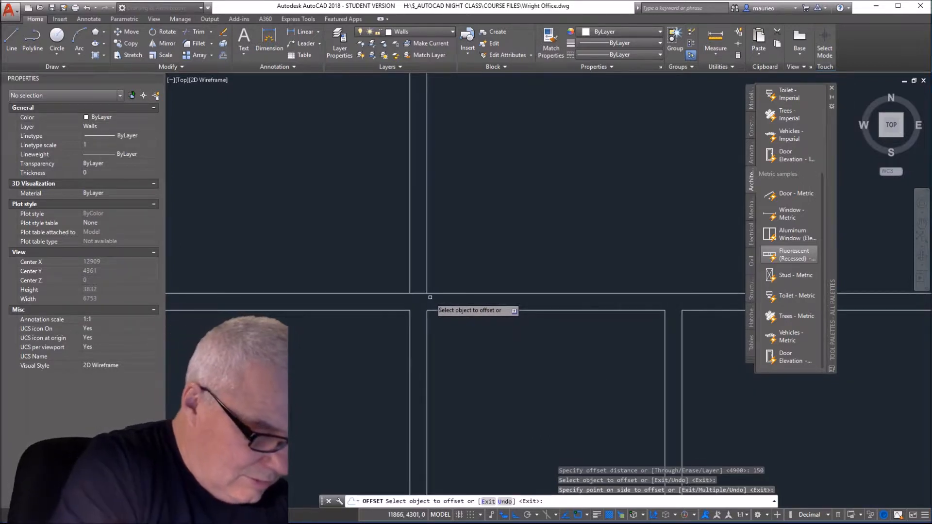
key(Return)
key(Return)
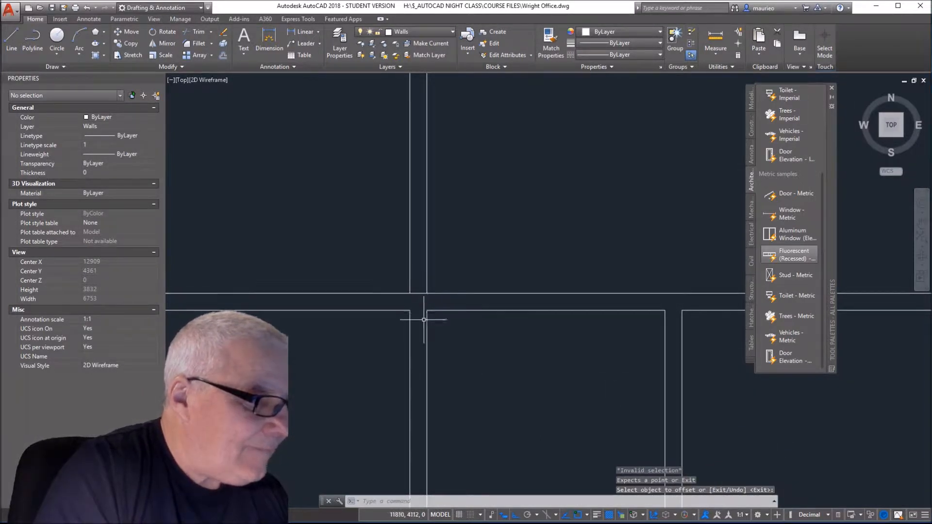
key(Escape)
key(Escape)
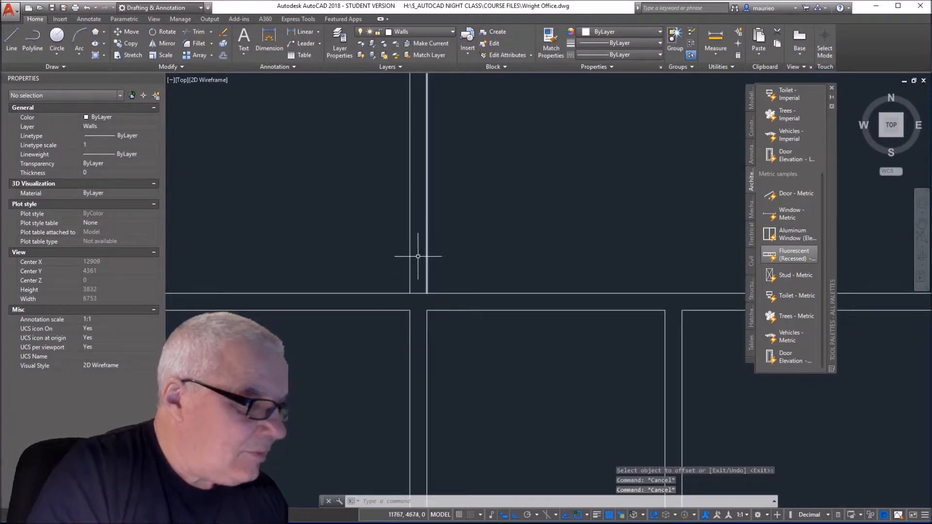
Step: Stretch the right end of the lower horizontal wall polyline back to the left face of the new vertical wall
click(419, 293)
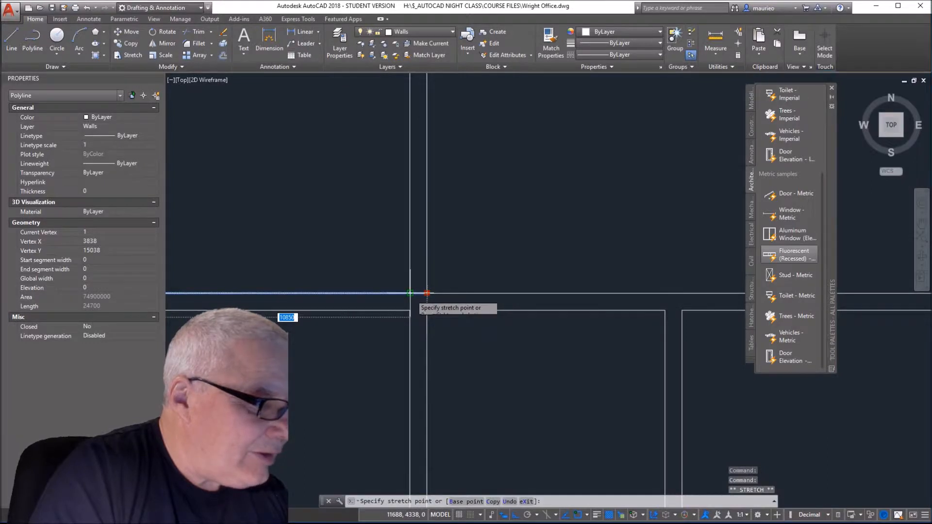
click(427, 292)
scroll(487, 272, down, 6)
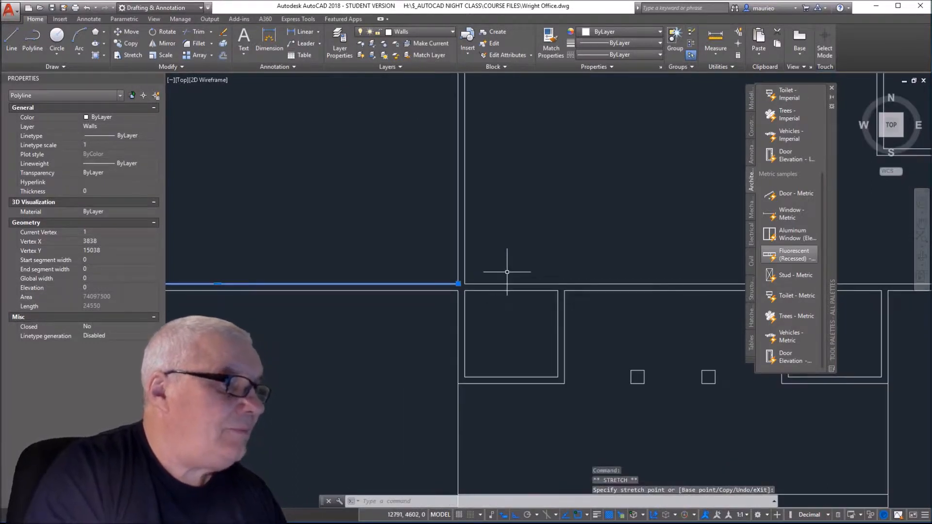
scroll(439, 262, up, 5)
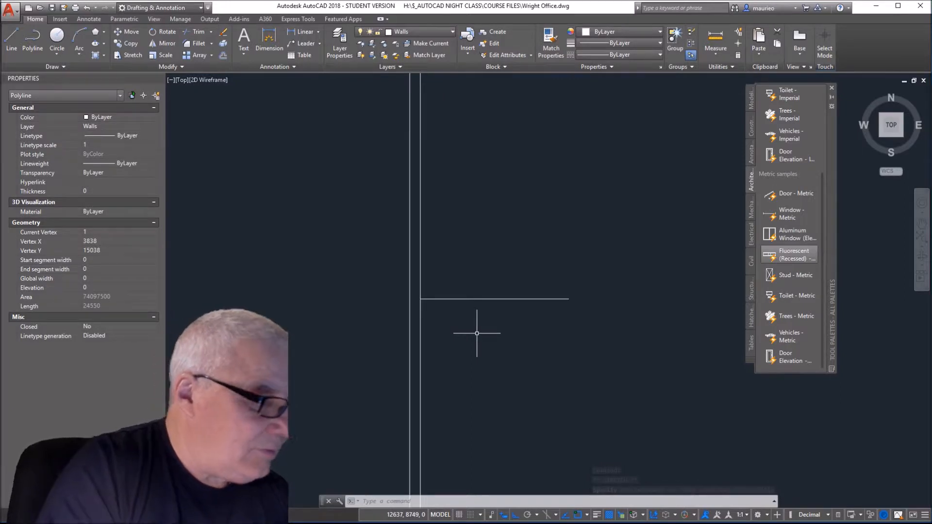
text(o)
key(Return)
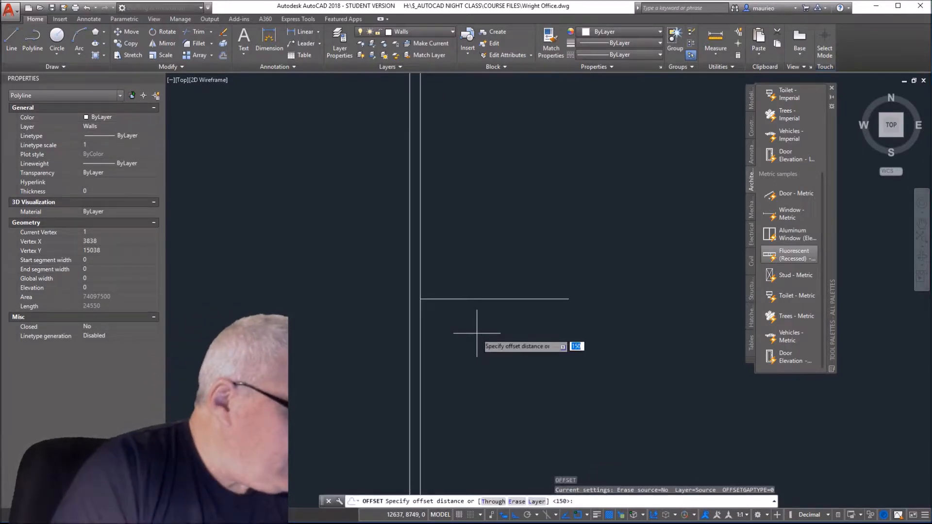
key(Return)
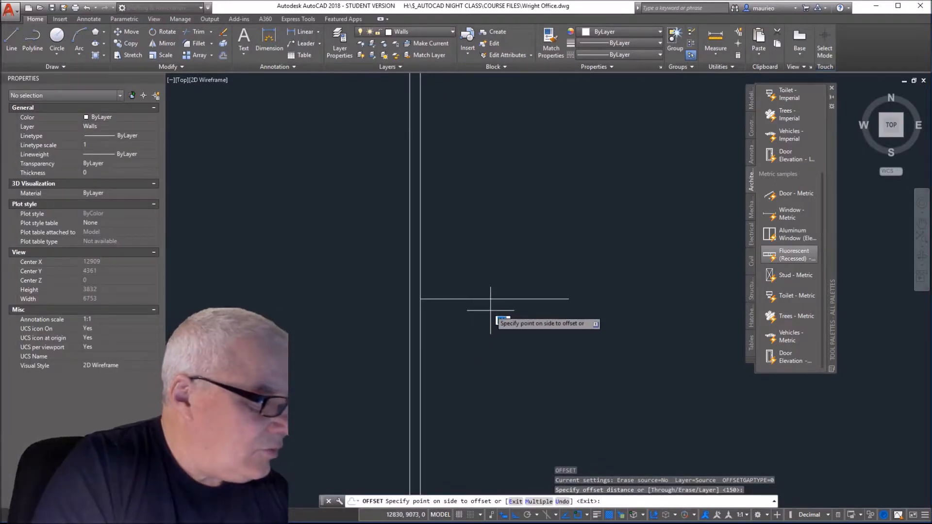
key(Escape)
key(Escape)
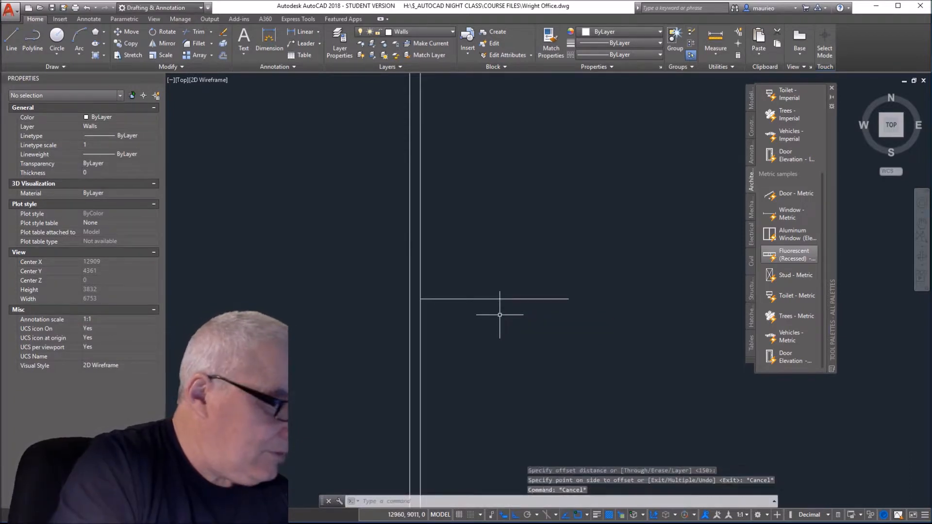
Step: Offset the short horizontal line beside the vertical partition by 150 upward
text(o)
key(Return)
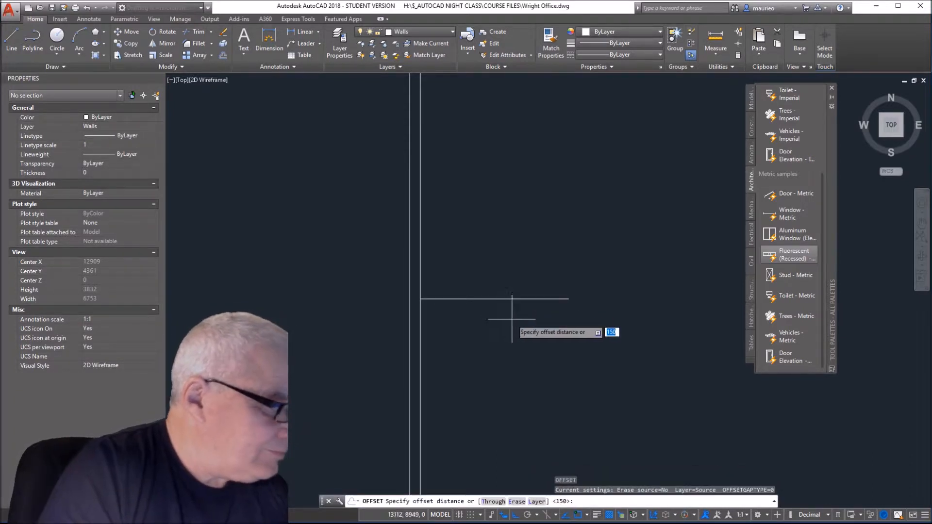
key(Return)
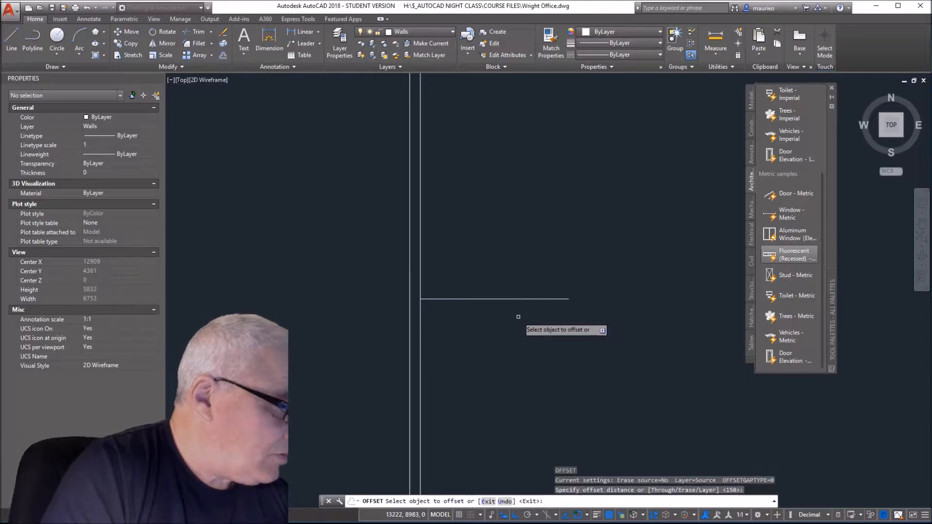
click(520, 299)
click(521, 290)
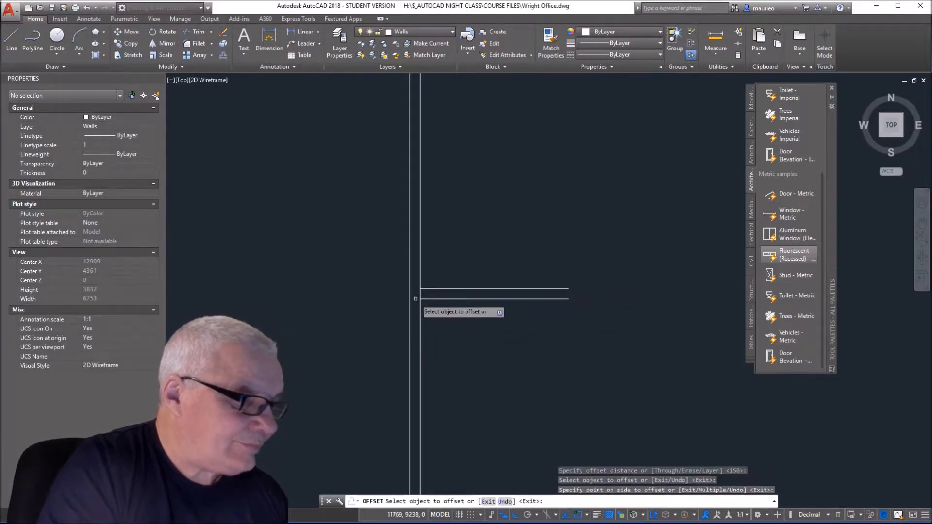
scroll(416, 298, up, 2)
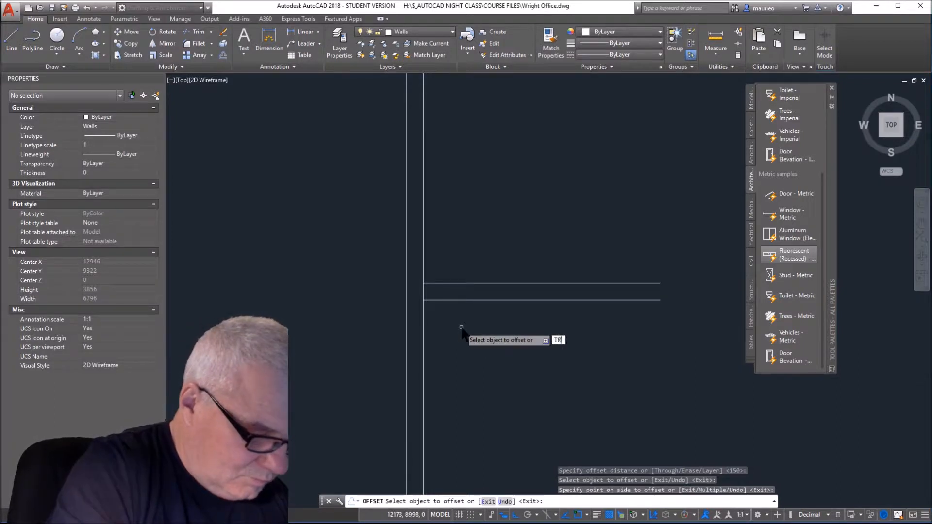
key(Return)
key(Return)
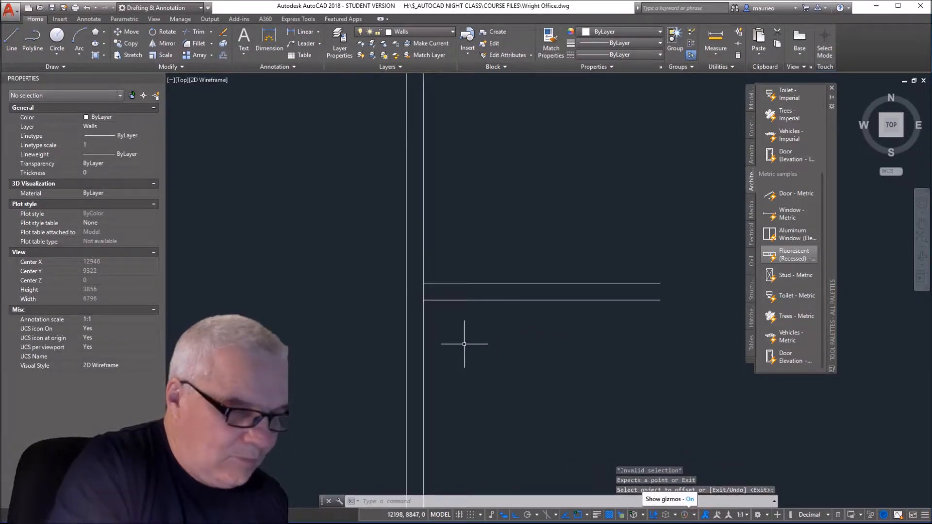
key(Escape)
key(Escape)
key(Escape)
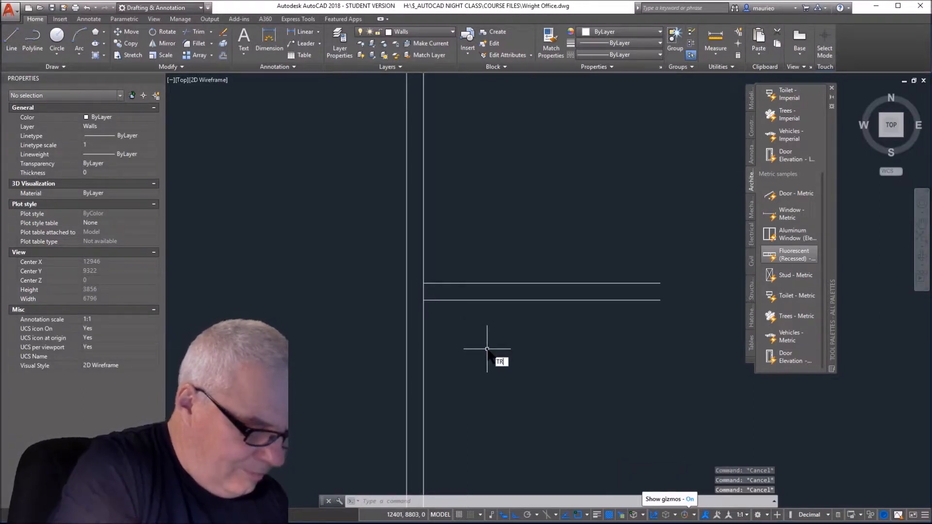
text(TR)
key(Return)
key(Return)
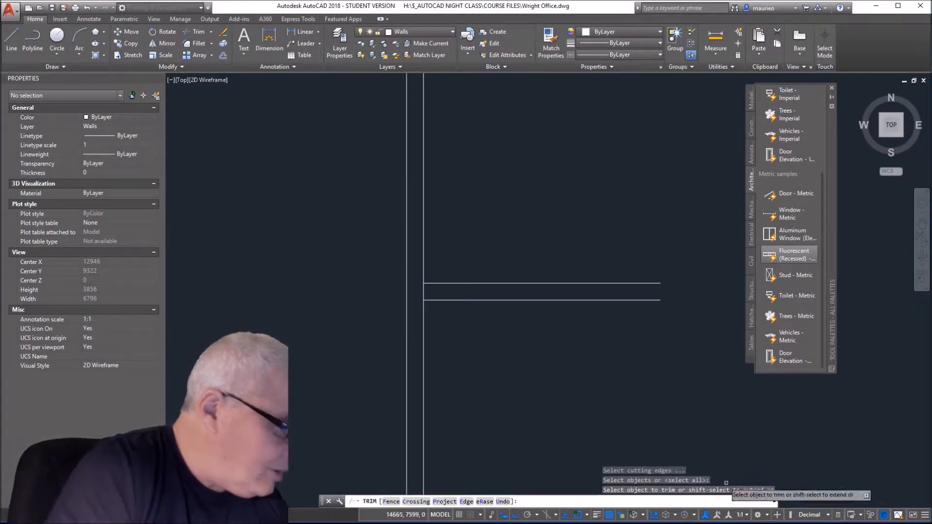
key(Escape)
key(Escape)
key(Escape)
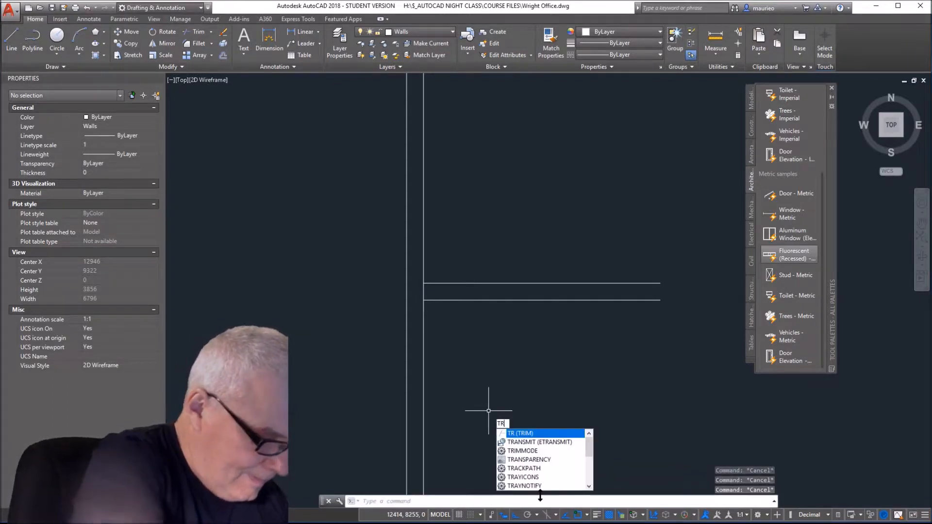
Step: Trim the vertical partition's right line between the two short horizontal lines to open the wall junction
text(TR)
key(Return)
key(Return)
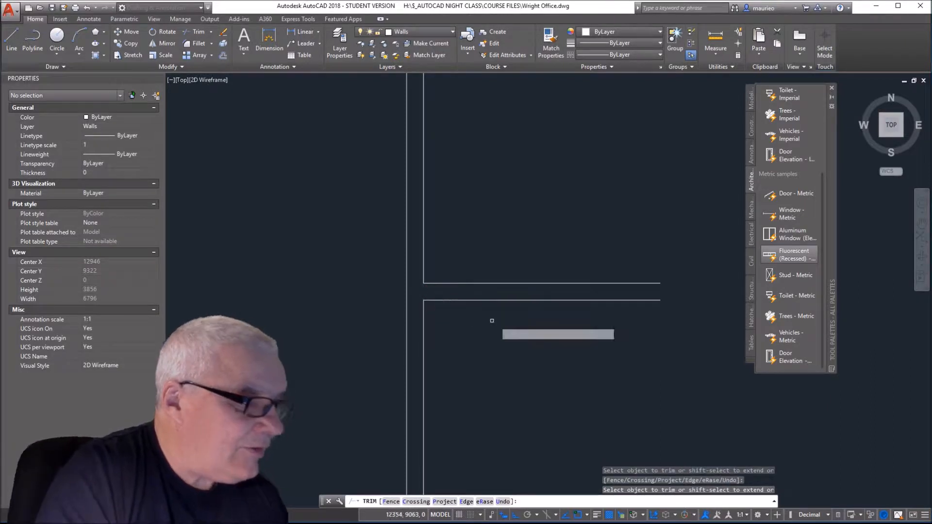
scroll(523, 319, down, 2)
scroll(524, 319, down, 3)
middle_drag(590, 368, 412, 295)
scroll(418, 294, up, 2)
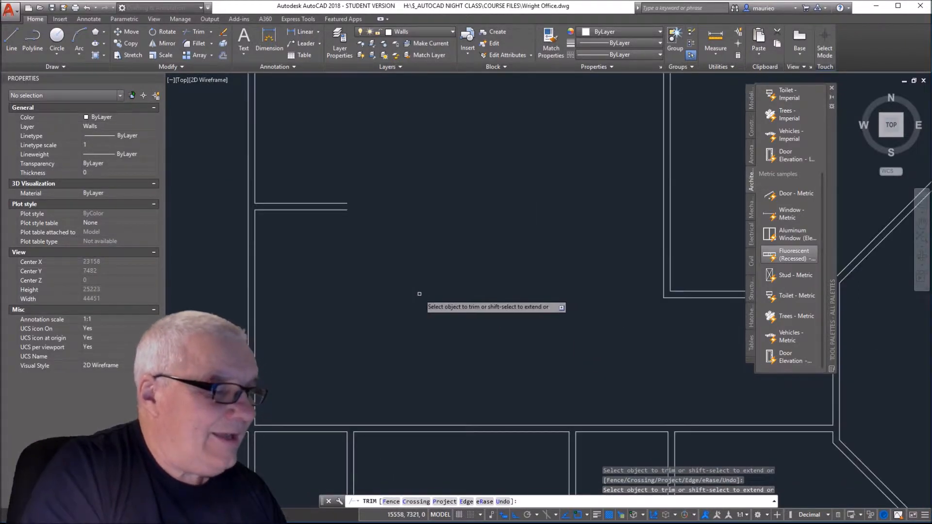
scroll(420, 294, down, 1)
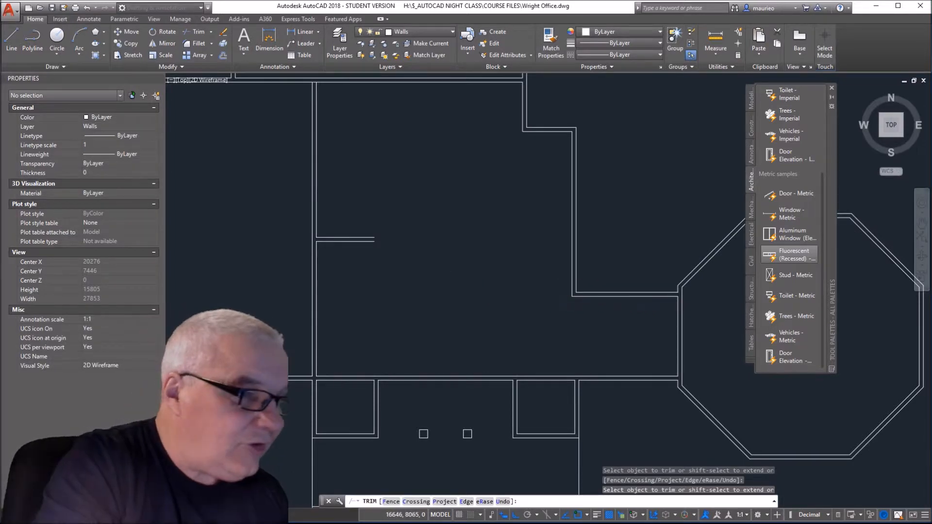
key(Escape)
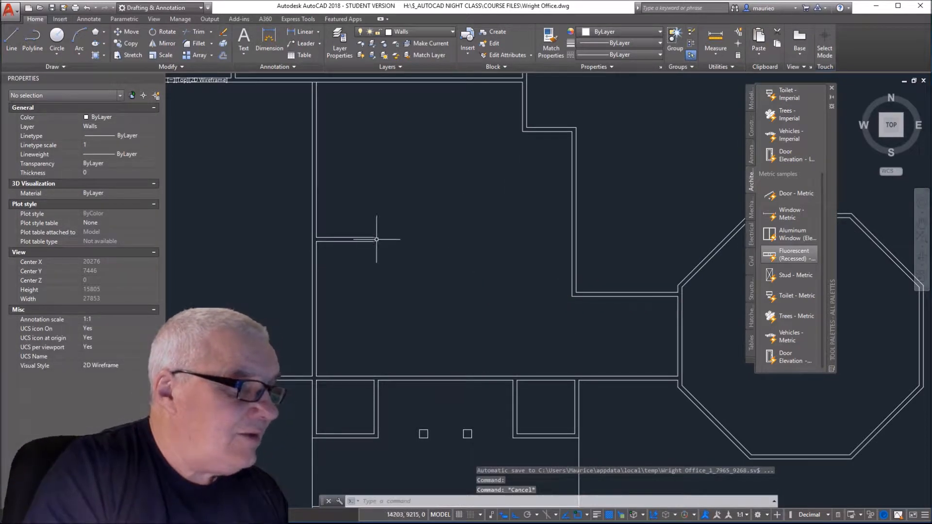
Step: Erase the two short horizontal lines beside the vertical partition
drag(377, 212, 358, 270)
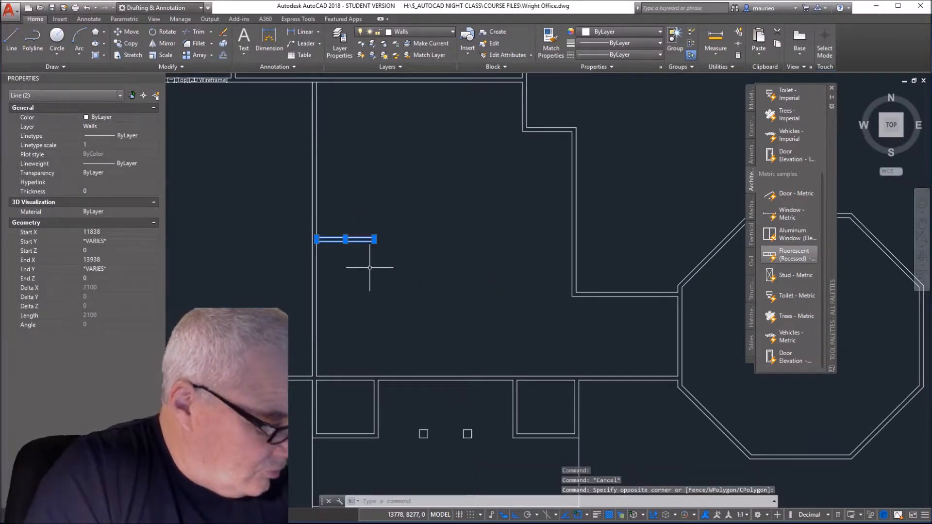
key(Delete)
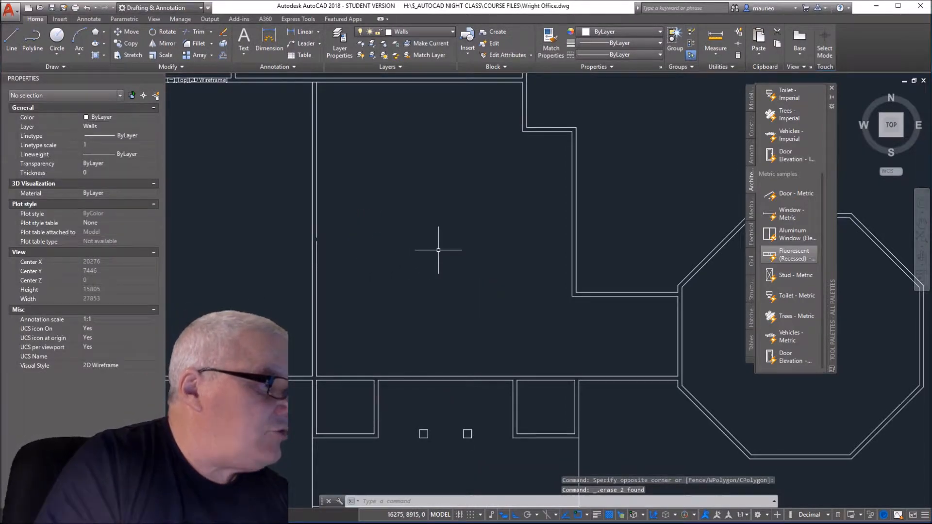
key(Escape)
key(Escape)
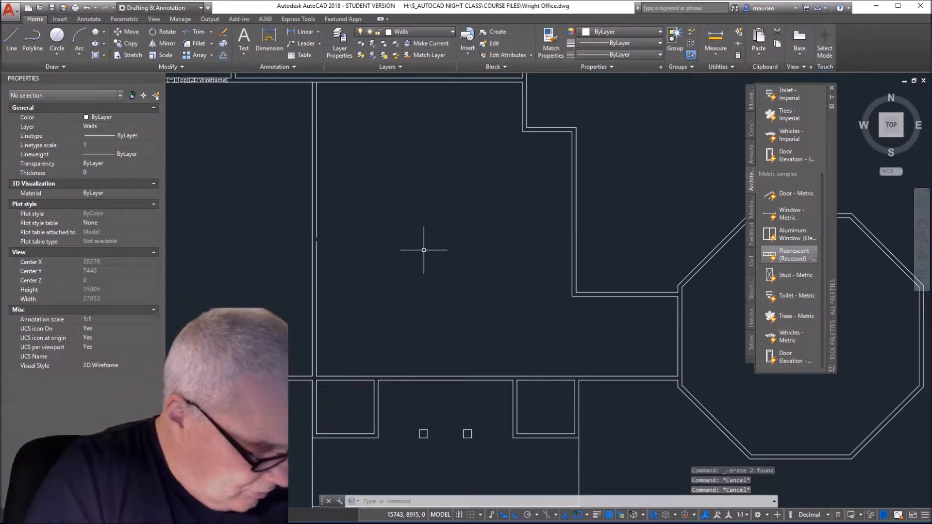
Step: Draw connected lines from the stepped wall's inner corner down level with the junction's lower edge, then across to the vertical partition
key(Return)
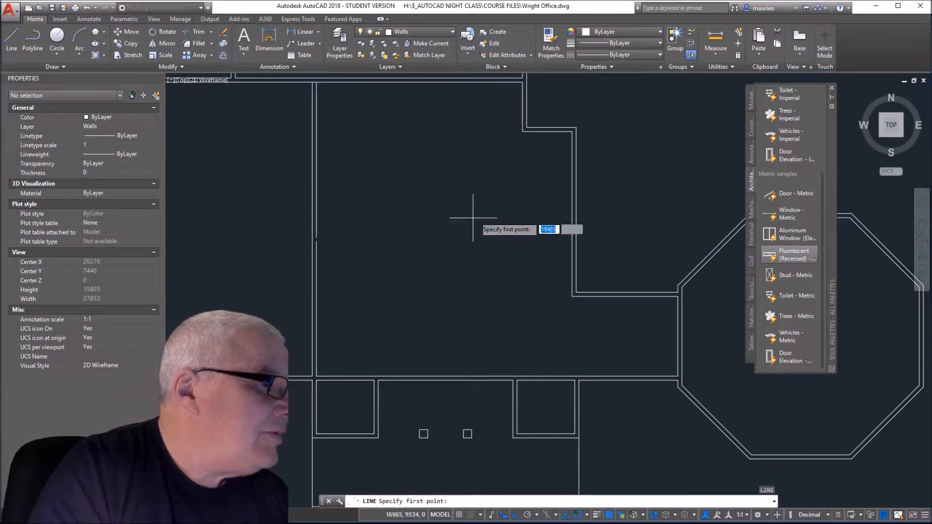
click(527, 131)
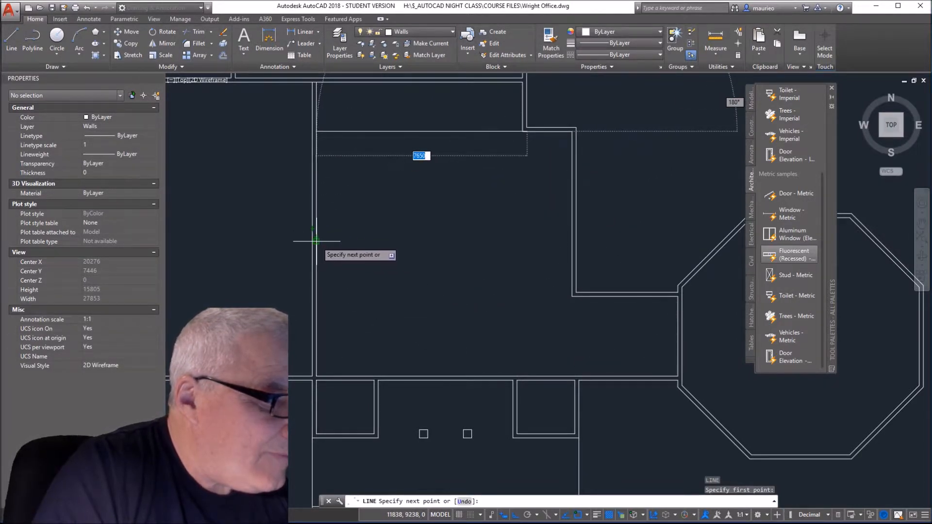
click(526, 242)
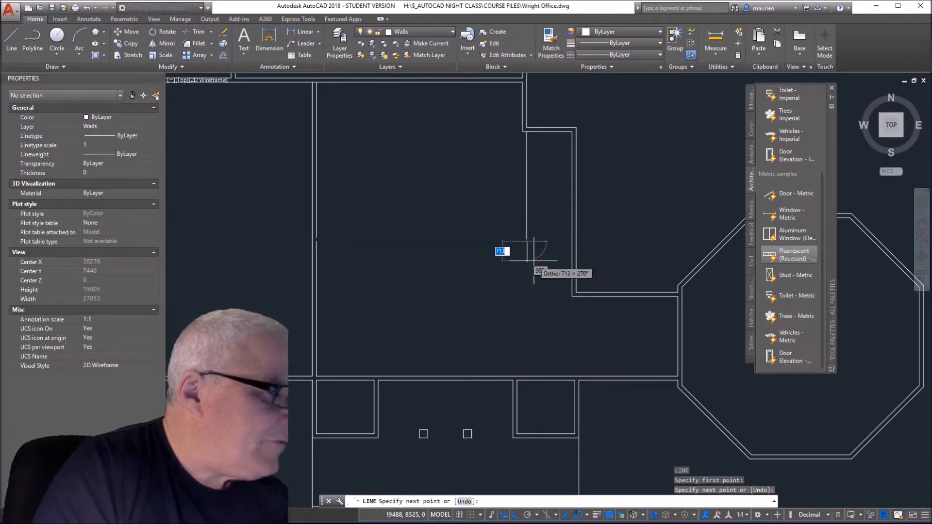
click(317, 241)
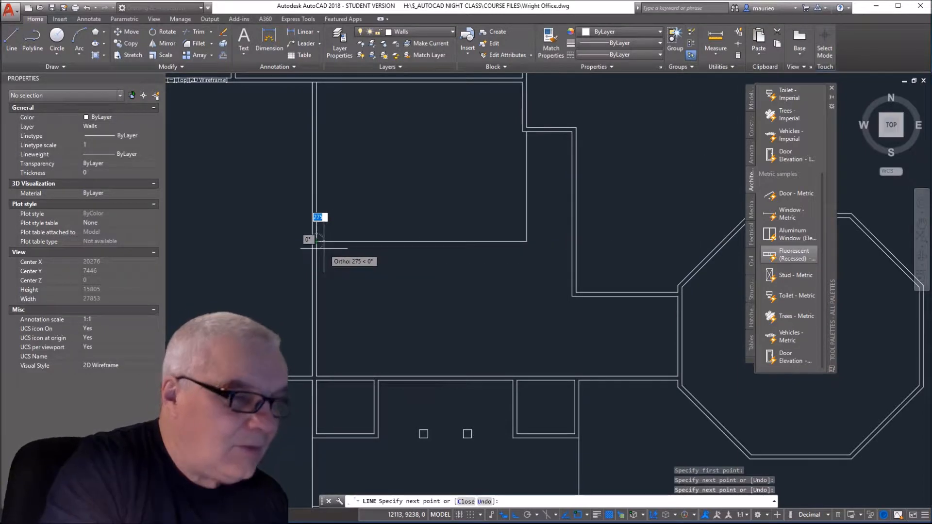
key(Escape)
key(Escape)
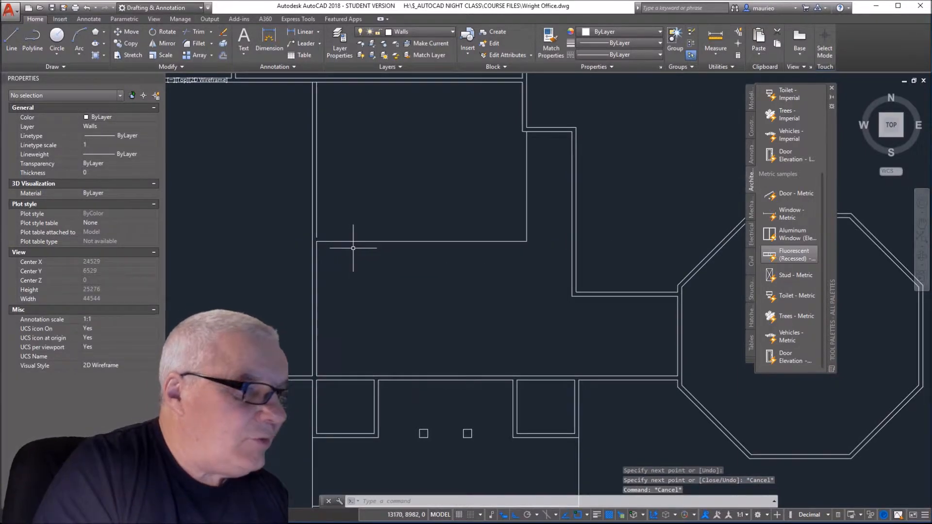
Step: Draw the parallel inner face from the junction opening's upper endpoint across to the right, then up to the stepped wall's polyline end
scroll(360, 275, up, 4)
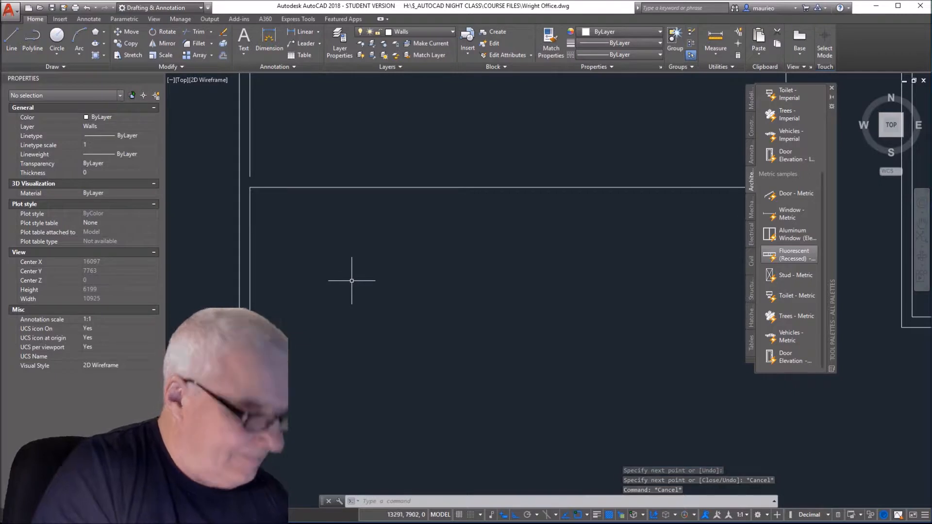
text(l)
key(Return)
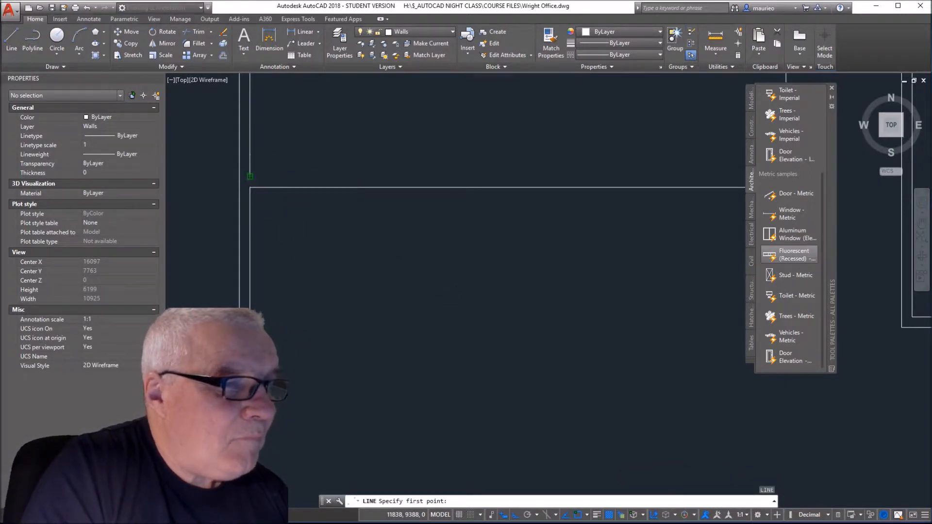
click(250, 176)
scroll(665, 173, down, 3)
middle_drag(665, 173, 442, 225)
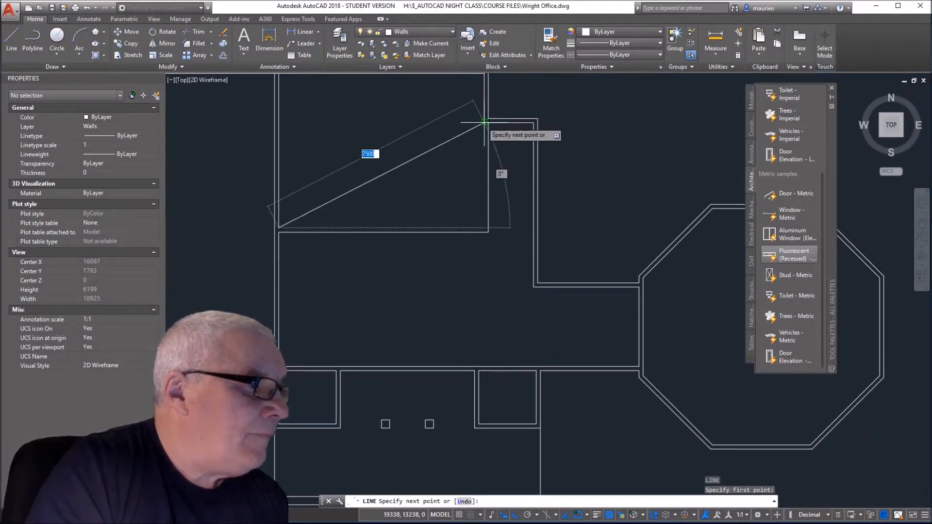
click(484, 227)
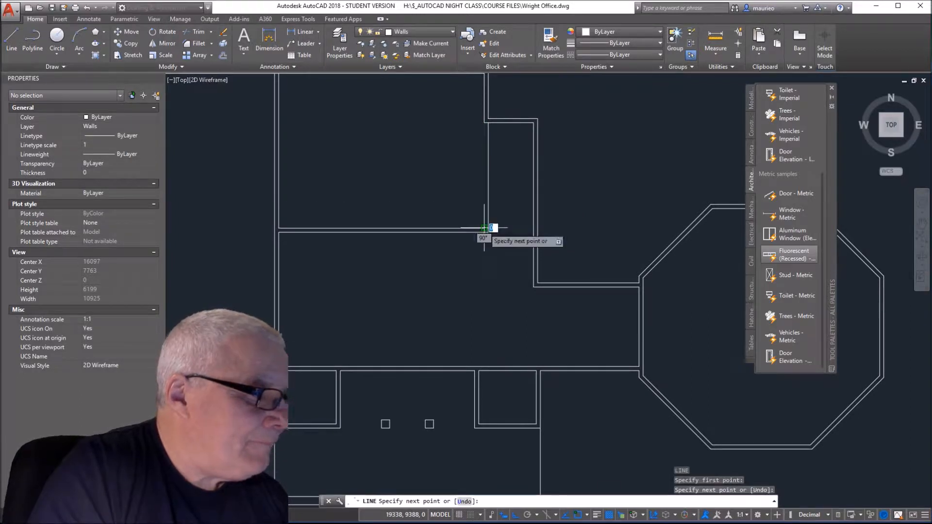
click(484, 122)
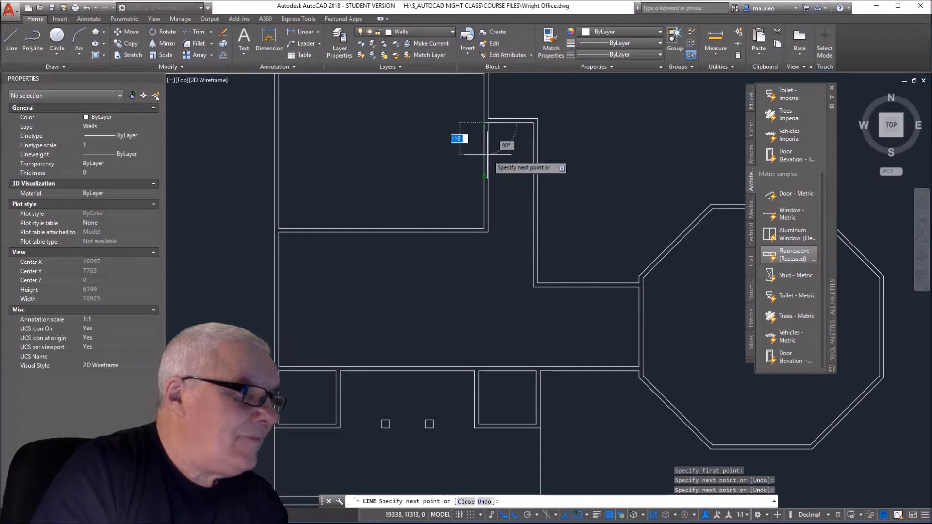
key(Escape)
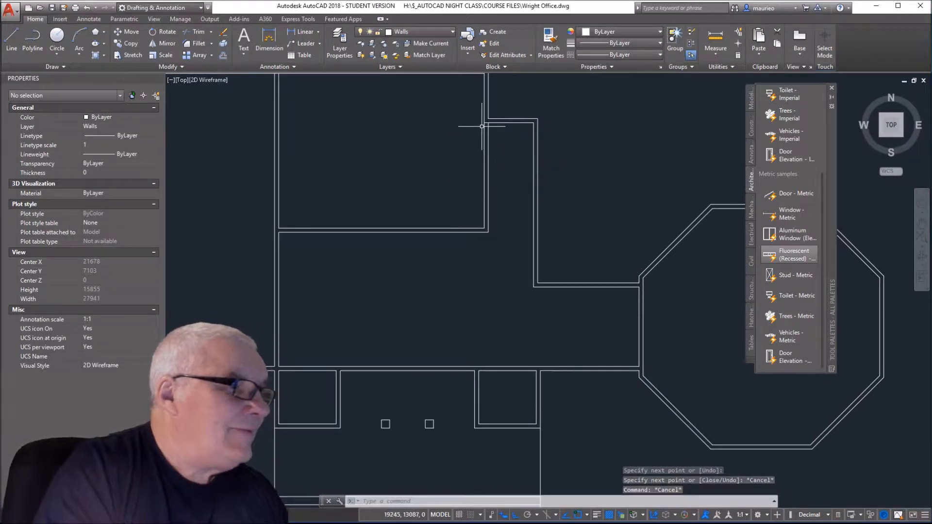
Step: Trim the short horizontal segment between the new vertical wall's two lines where it meets the stepped wall
scroll(483, 125, up, 4)
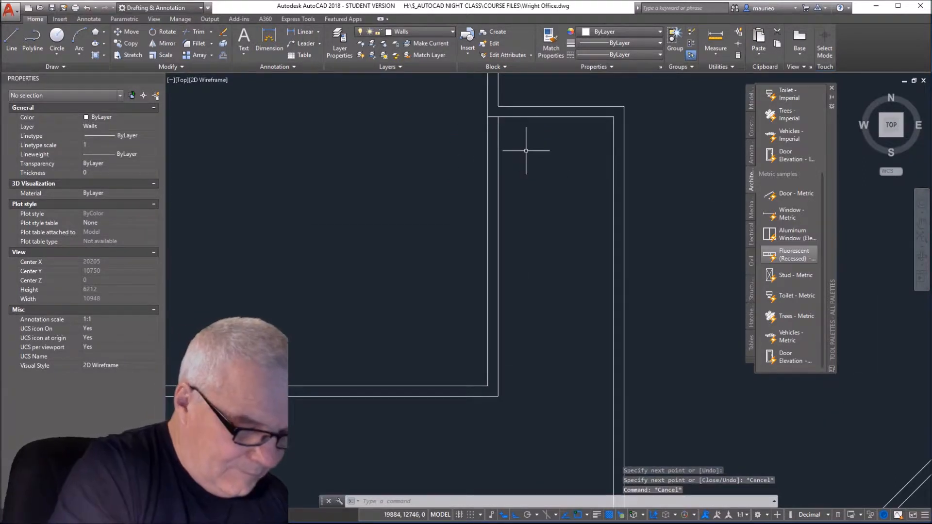
text(tr)
key(Return)
key(Return)
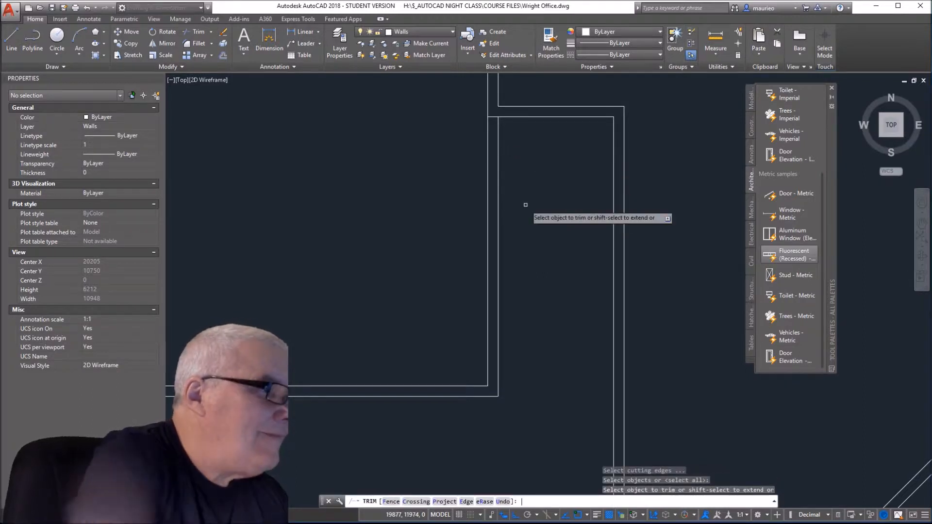
click(493, 117)
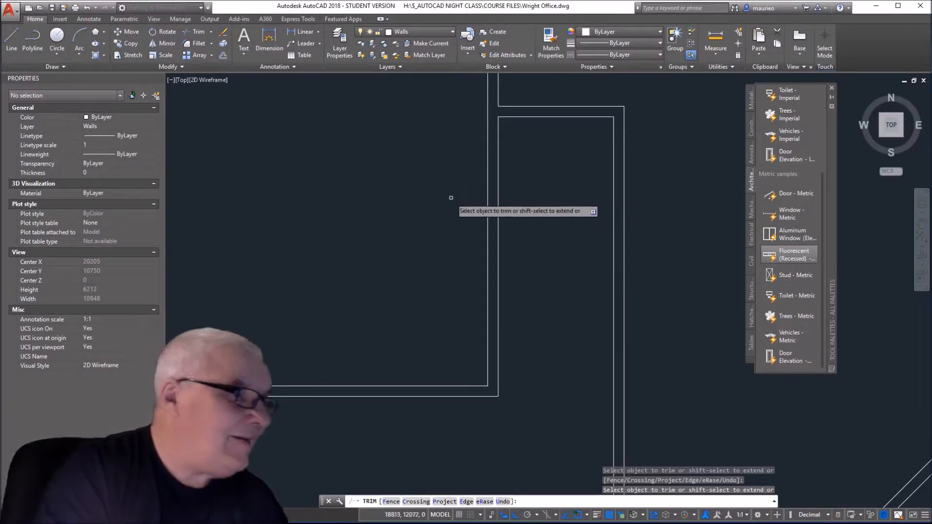
scroll(494, 220, down, 2)
scroll(495, 221, down, 2)
mouse_move(504, 254)
middle_down()
mouse_move(377, 163)
mouse_move(428, 232)
middle_up()
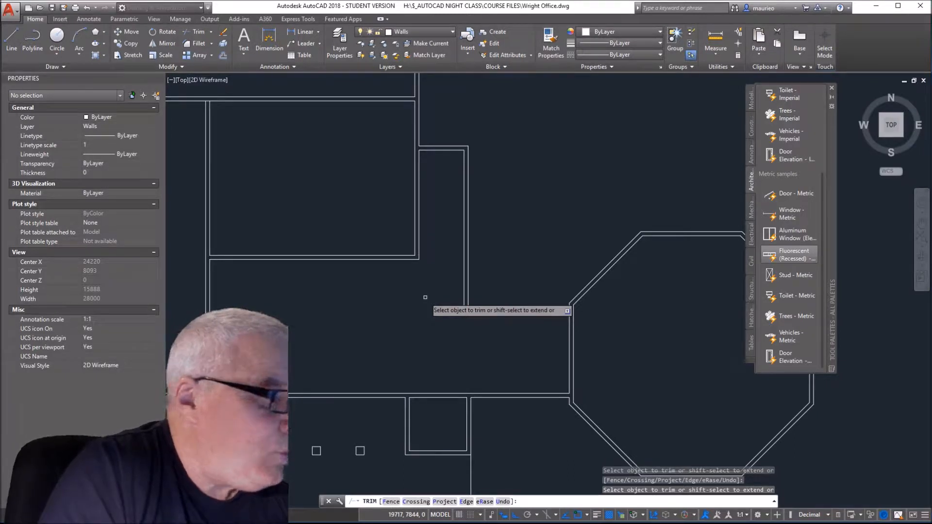
right_click(393, 298)
click(479, 359)
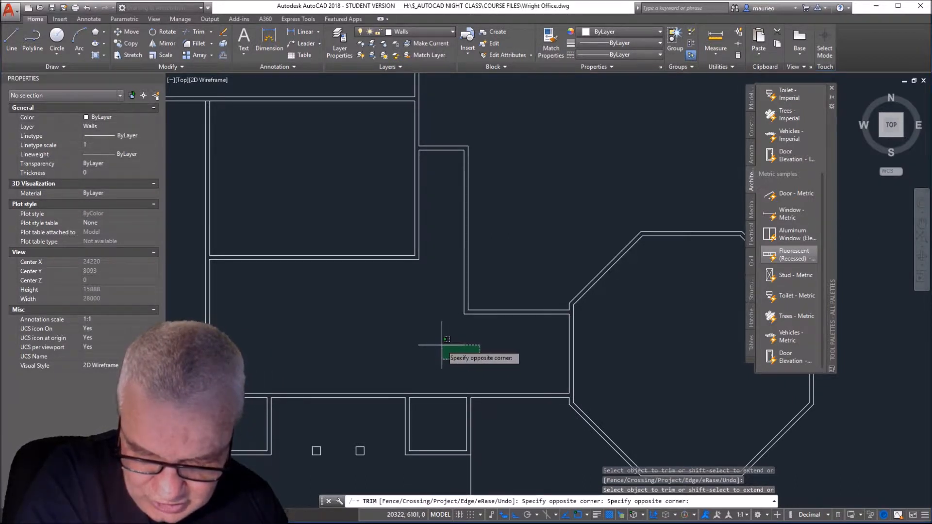
scroll(442, 345, down, 3)
scroll(441, 345, up, 1)
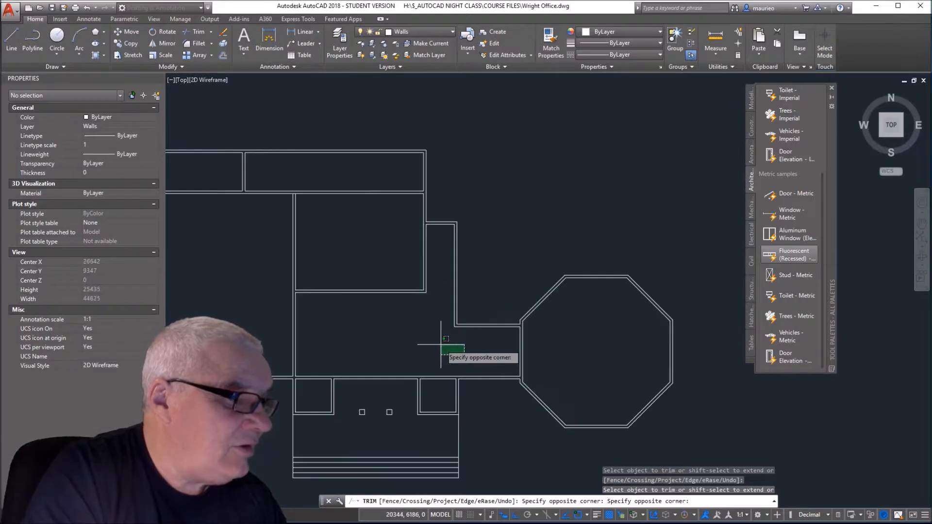
scroll(440, 345, up, 2)
key(Escape)
key(Escape)
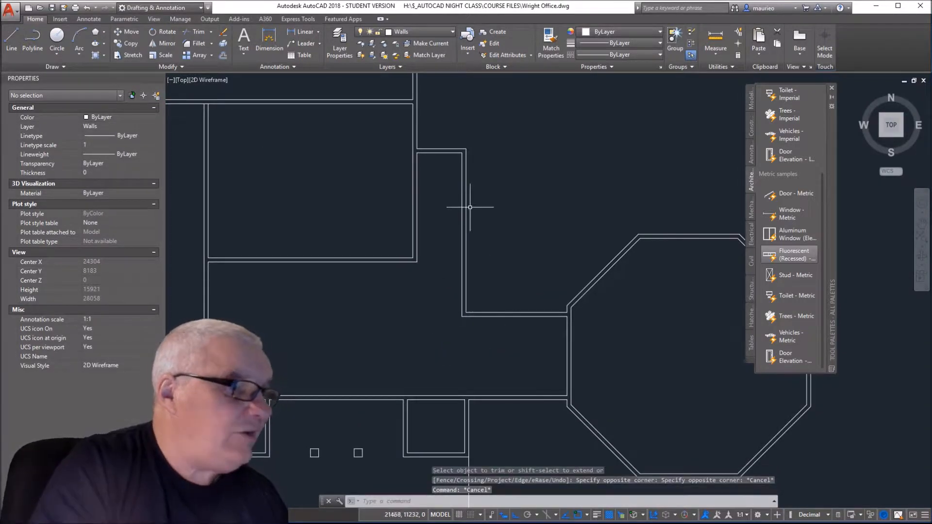
Step: Set the Offset command's distance to 305 without offsetting any object
scroll(469, 207, up, 2)
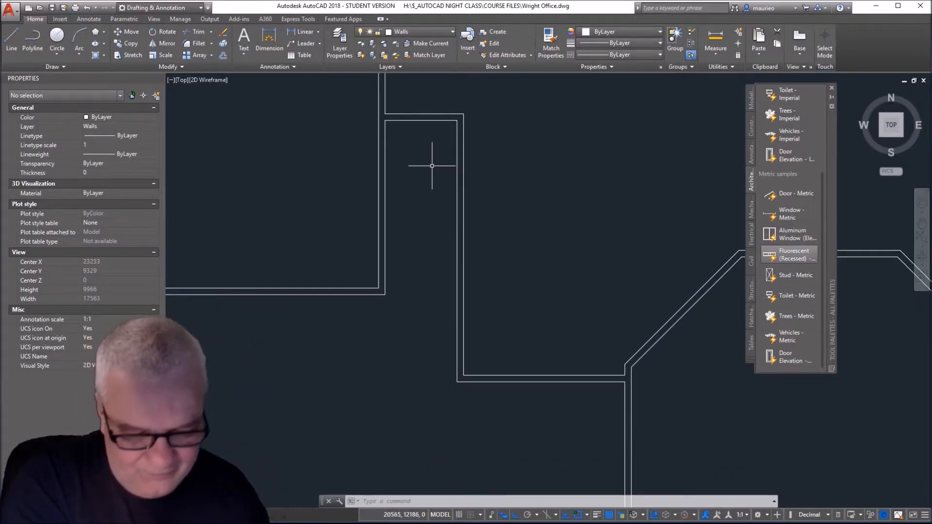
key(Escape)
key(Escape)
key(Escape)
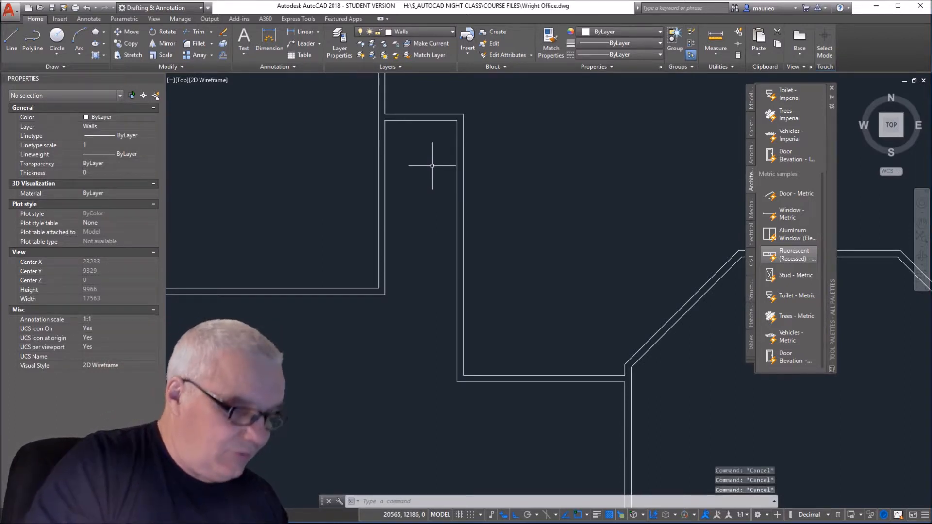
text(o)
key(Return)
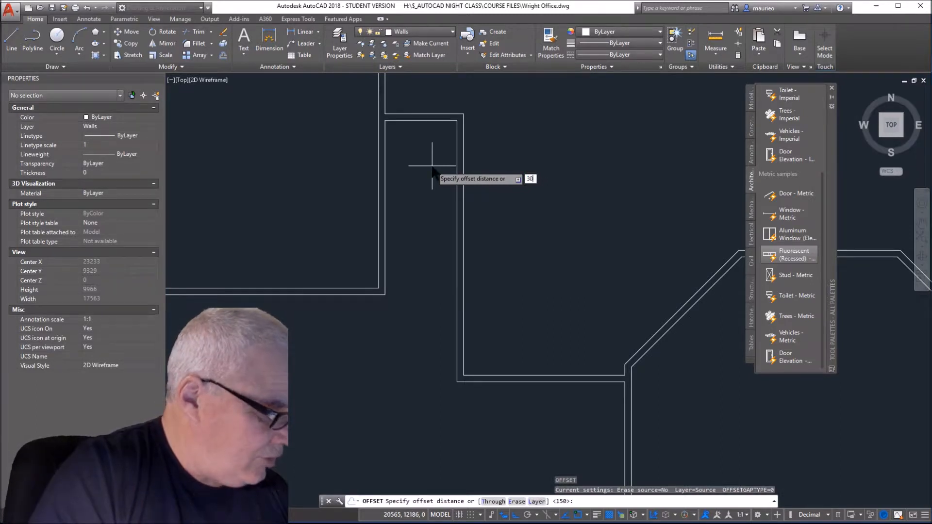
key(Return)
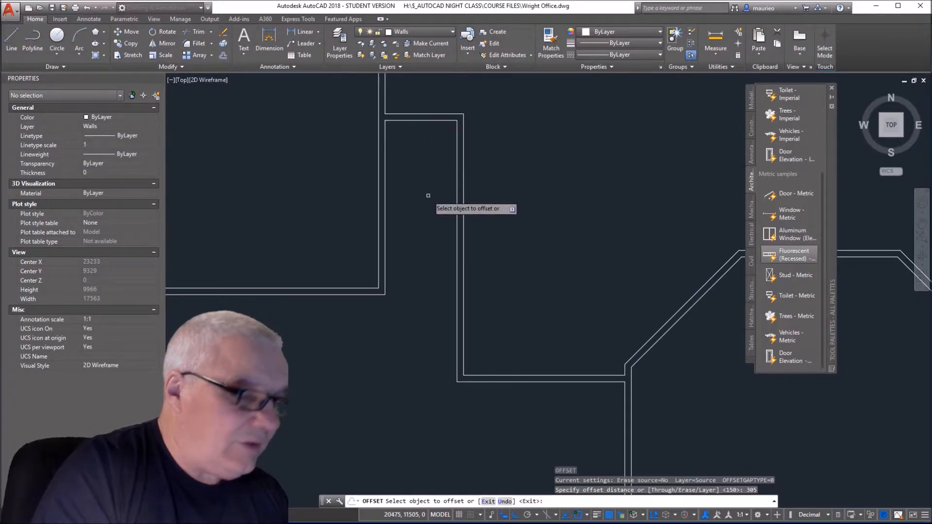
key(Escape)
key(Escape)
key(Escape)
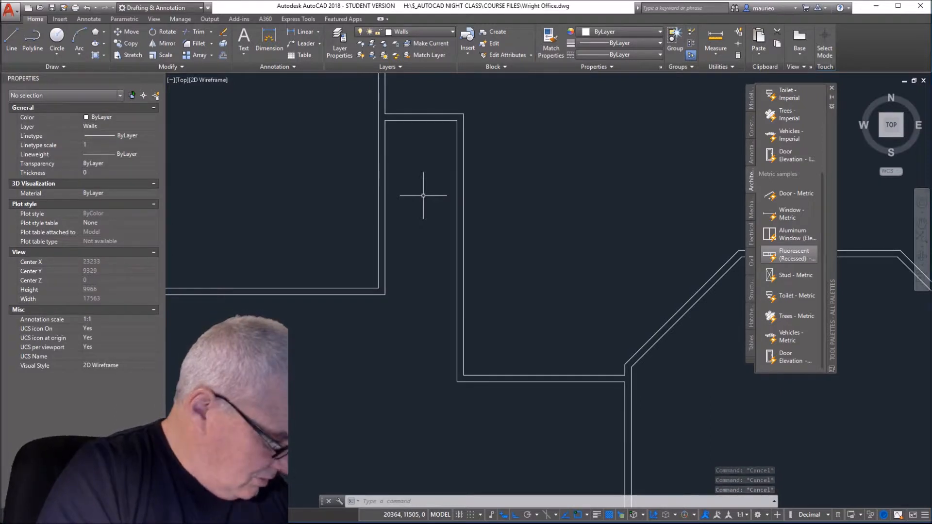
Step: Explode the inner polyline of the stepped wall between the new room and the octagon
text(x)
key(Return)
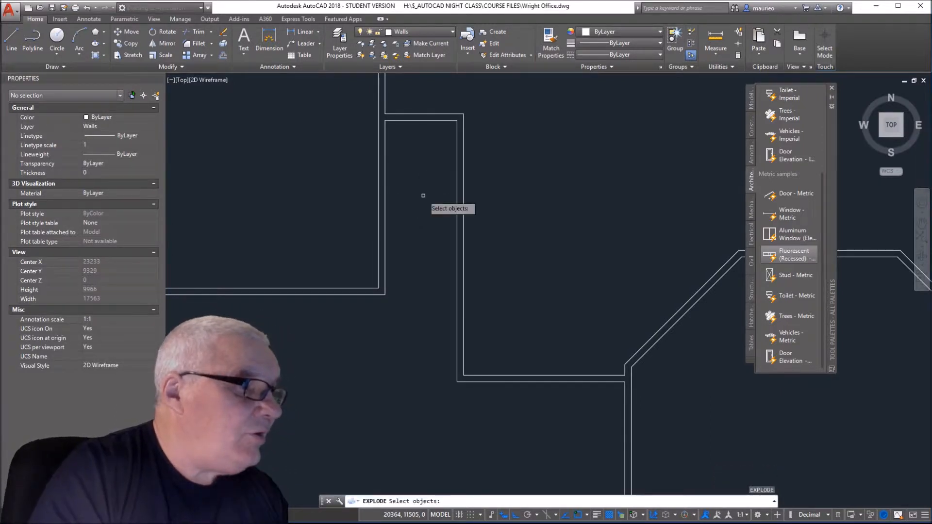
click(457, 196)
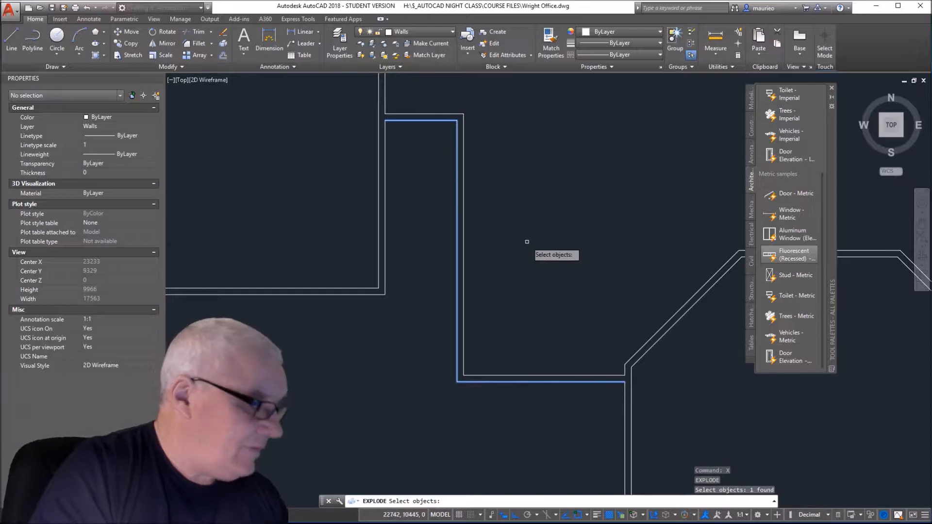
key(Return)
text(o)
key(Return)
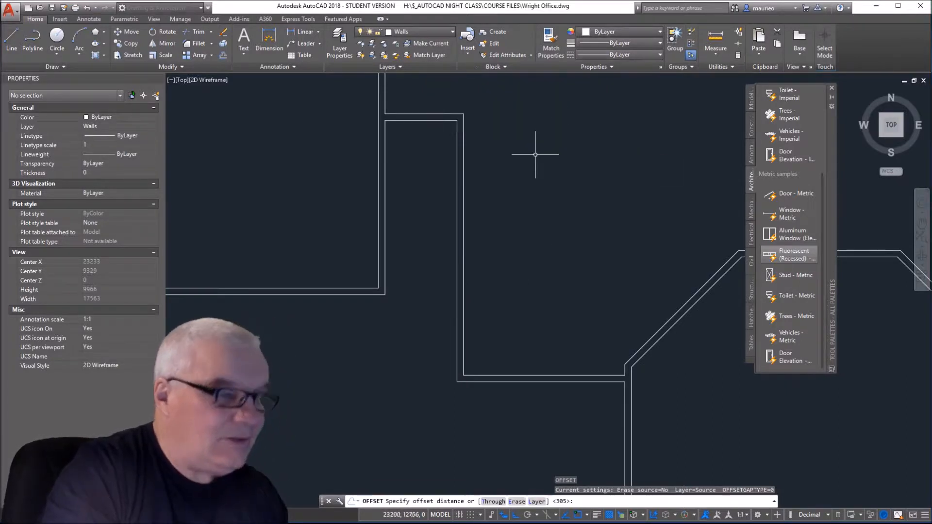
key(Escape)
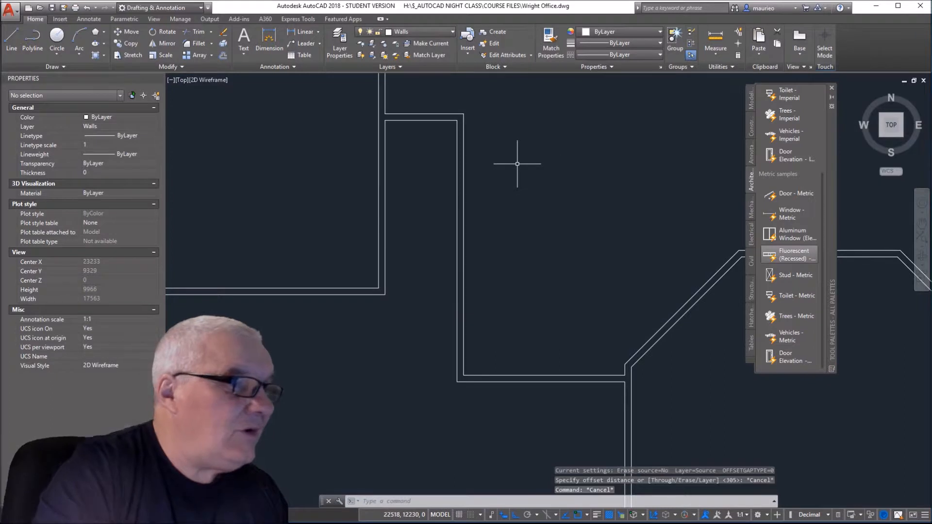
click(426, 119)
key(Escape)
key(Escape)
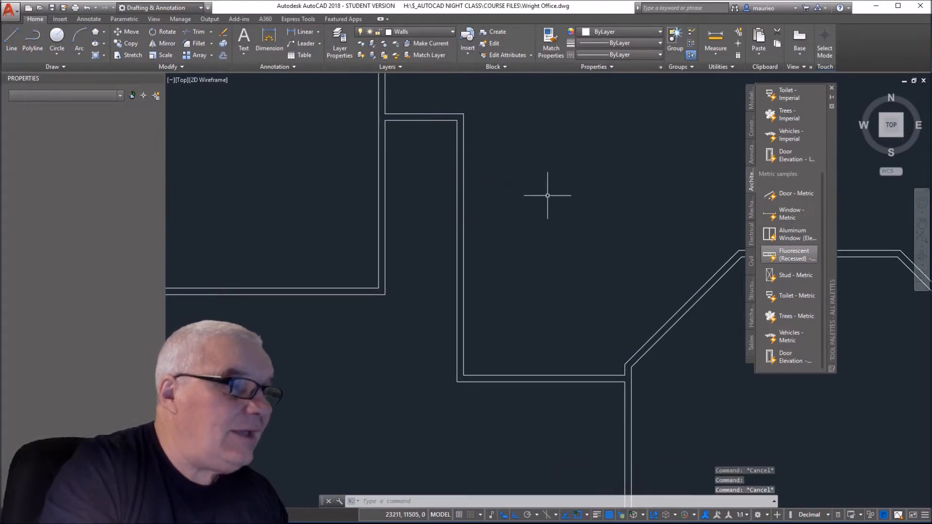
Step: Start a rectangular array of the stepped wall's short upper inner line with 1 column and 13 rows
click(211, 55)
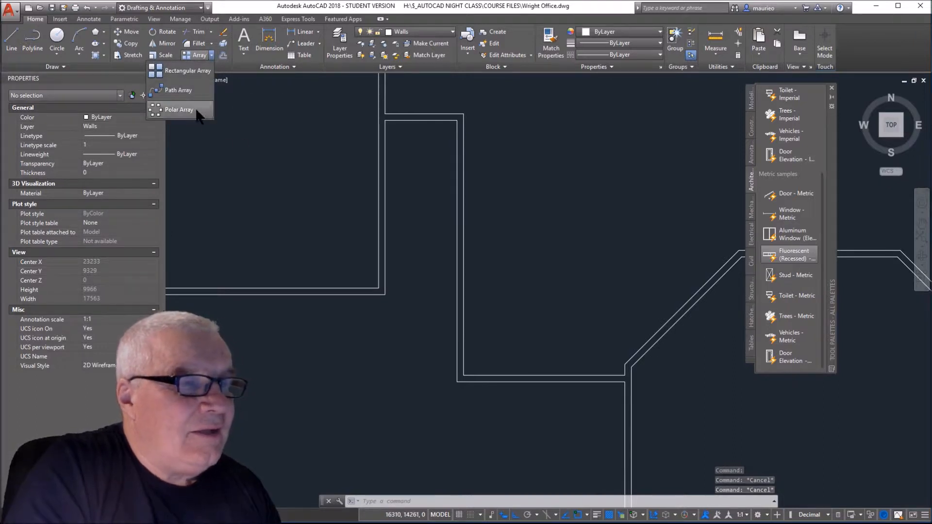
click(179, 71)
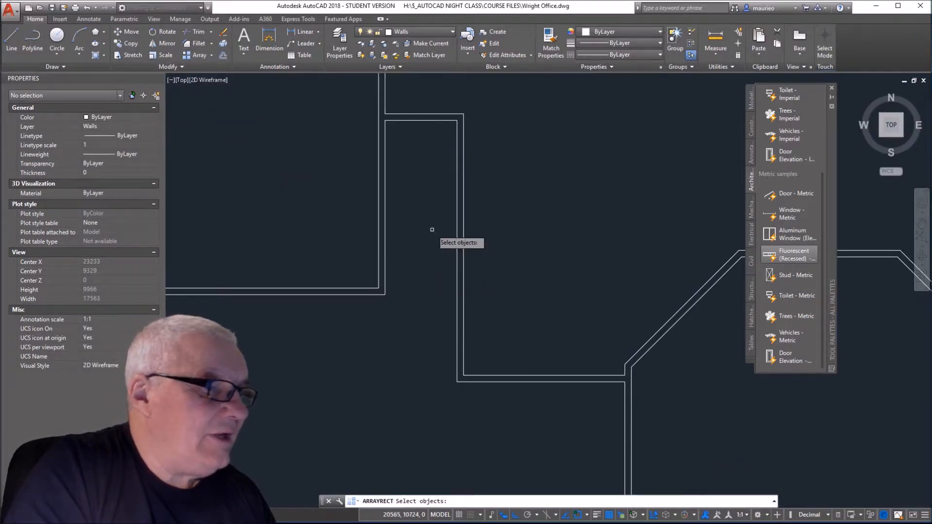
click(419, 121)
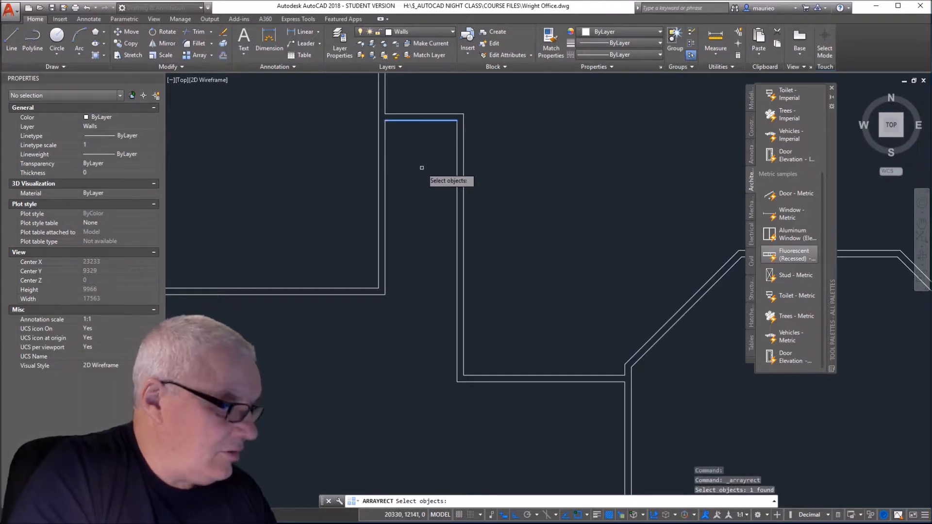
key(Return)
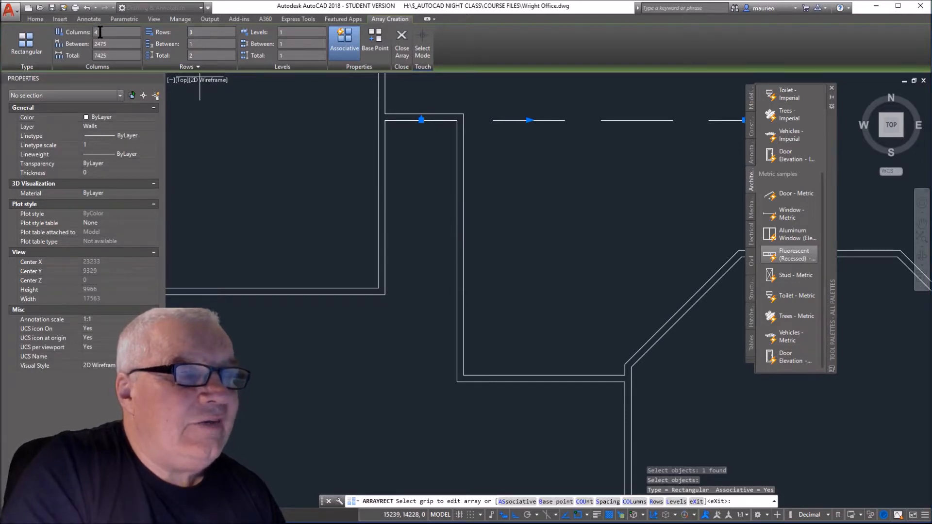
drag(100, 32, 90, 30)
text(1)
key(Return)
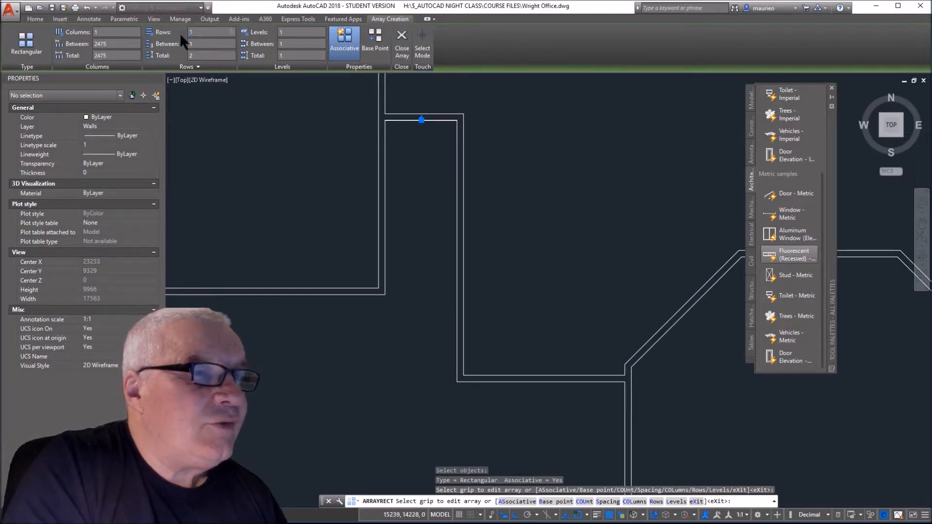
text(1)
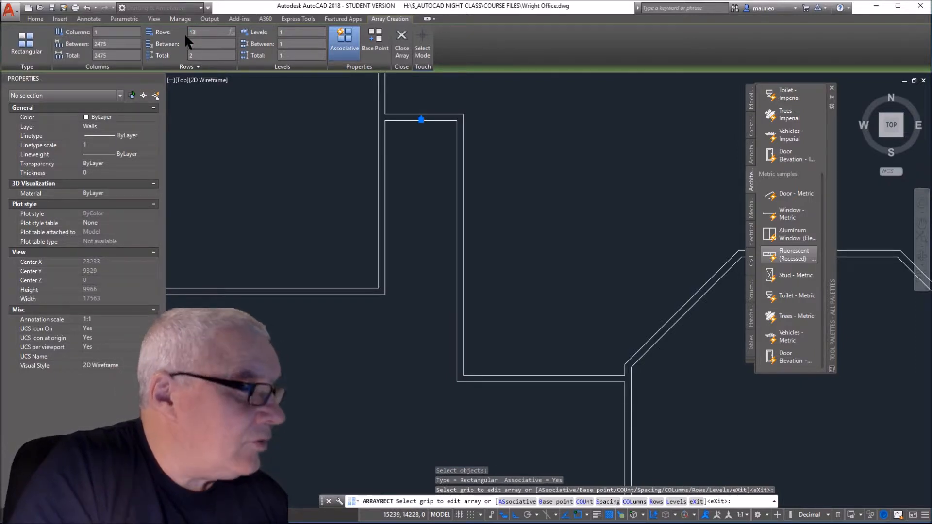
key(Return)
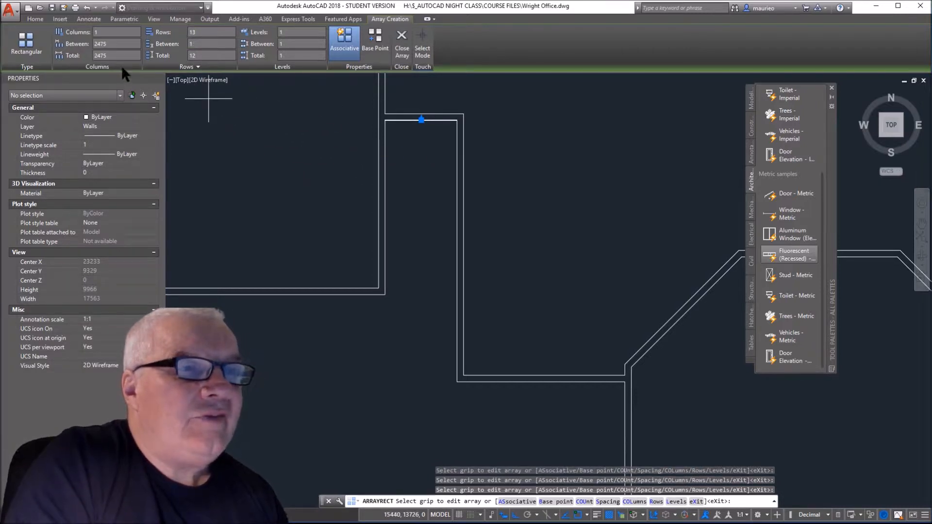
Step: Set the array's row spacing to 305 and flip the rows downward into the passage at a spacing of -283
click(194, 44)
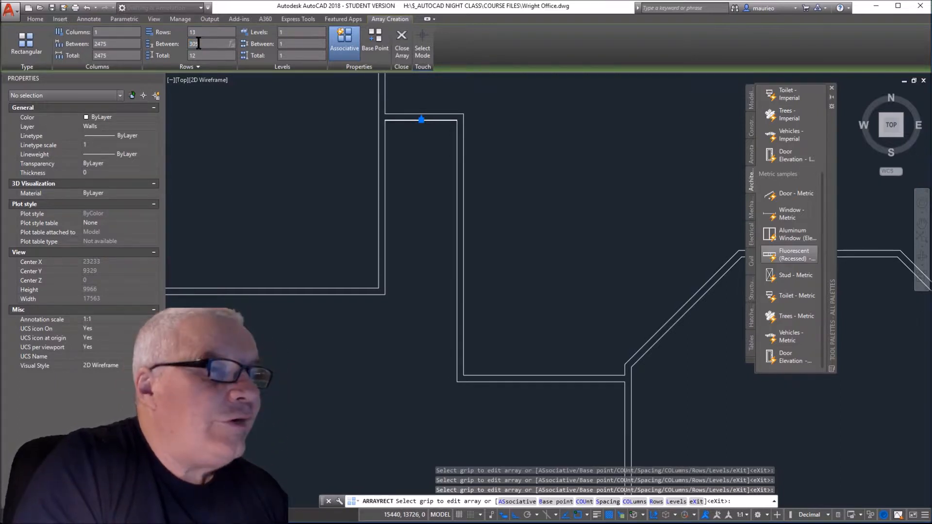
key(BackSpace)
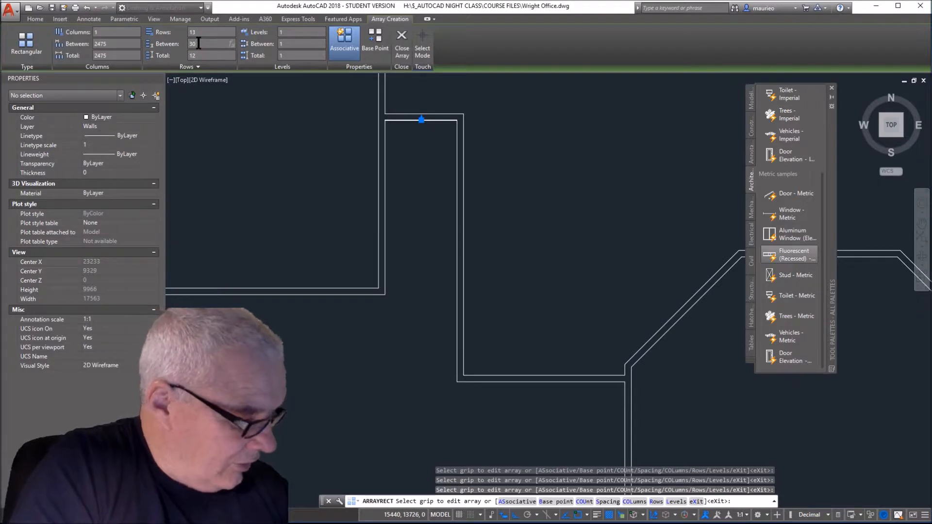
text(48)
key(Return)
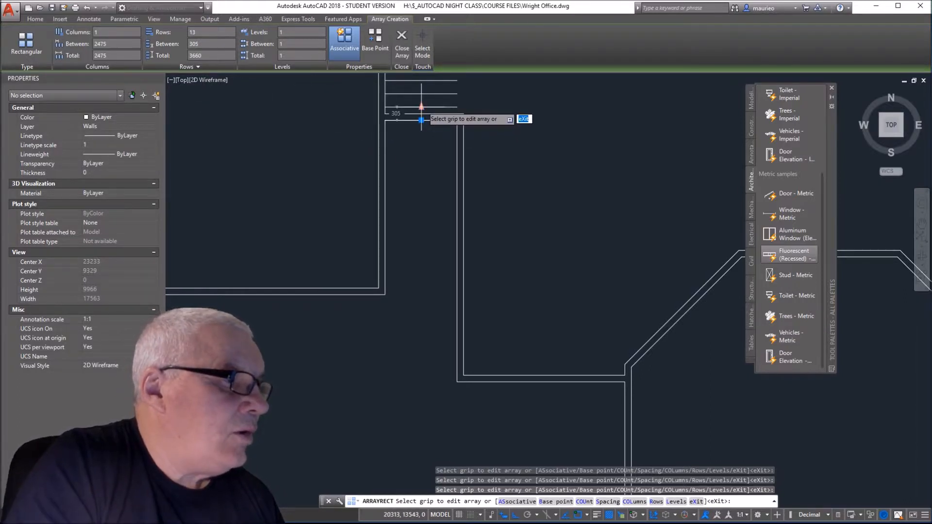
click(422, 119)
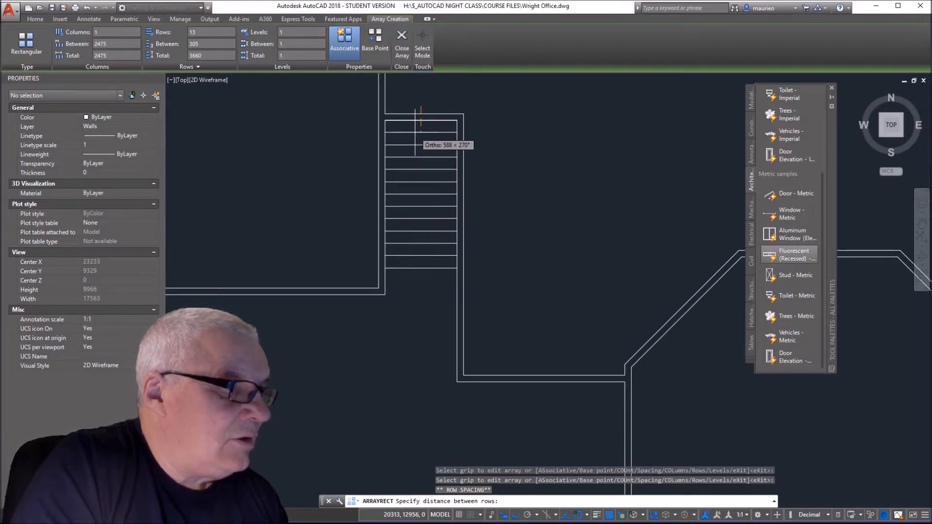
click(421, 268)
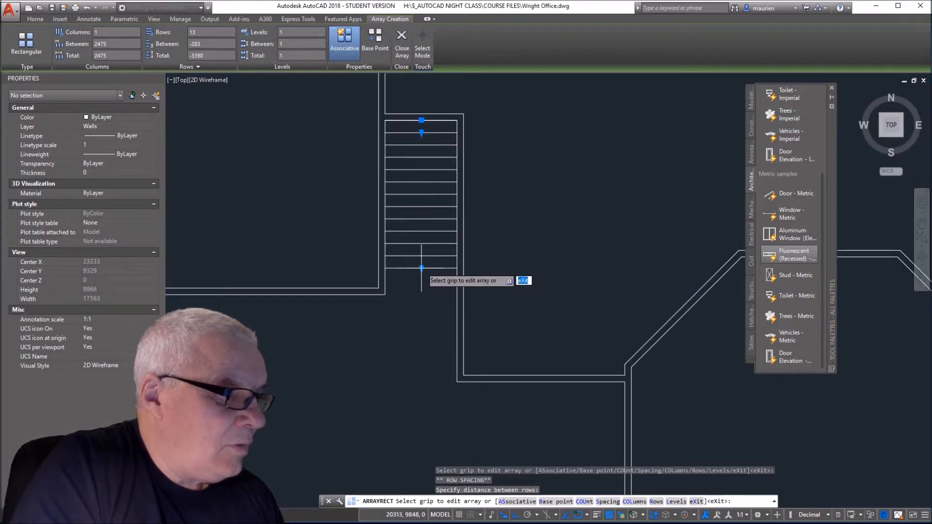
Step: Extend the array downward to 15 rows, towards the adjoining room's outer wall corner, and finish it
click(421, 268)
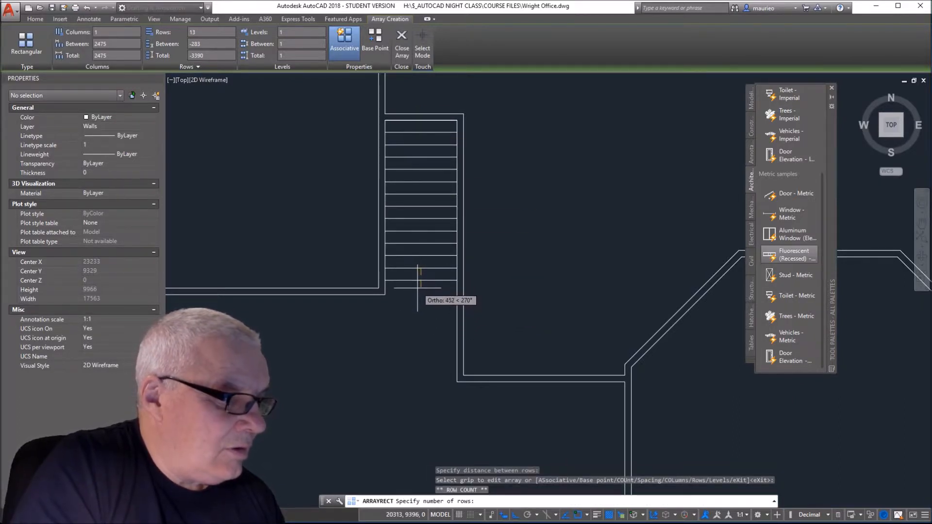
click(385, 294)
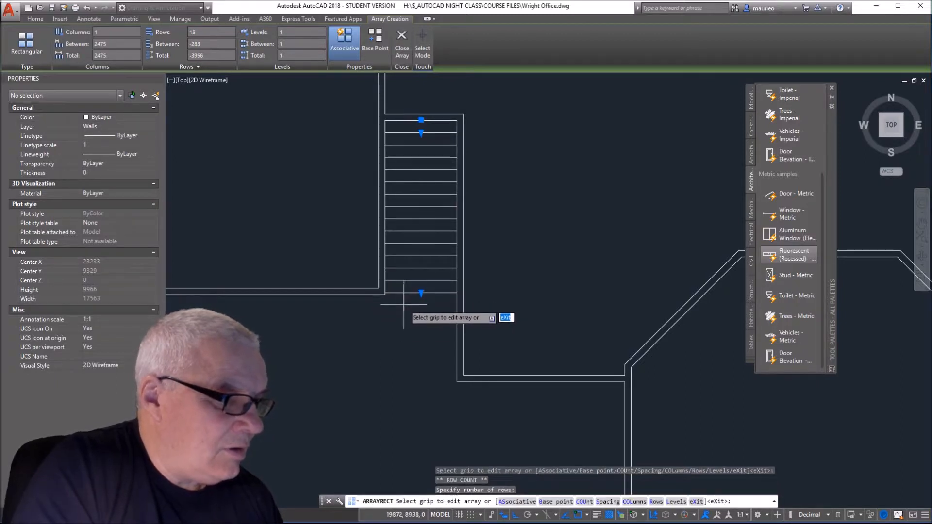
click(420, 293)
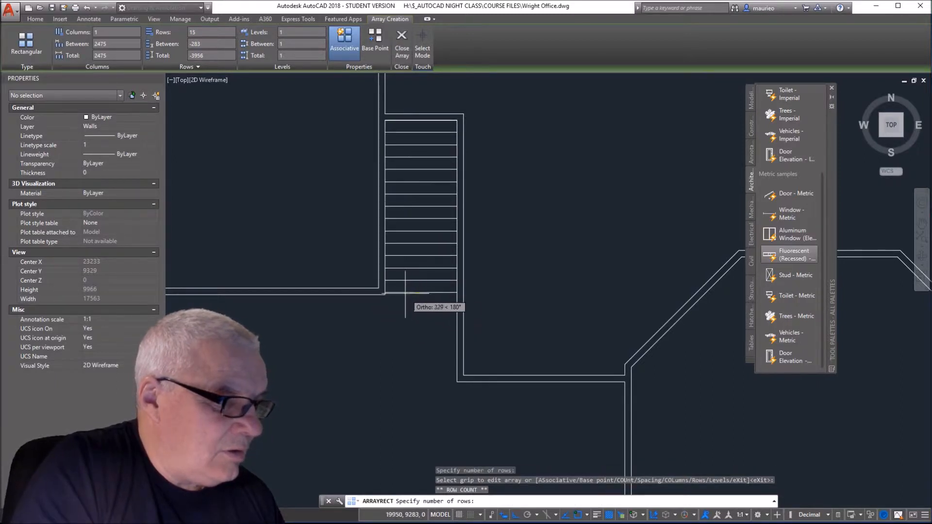
click(385, 294)
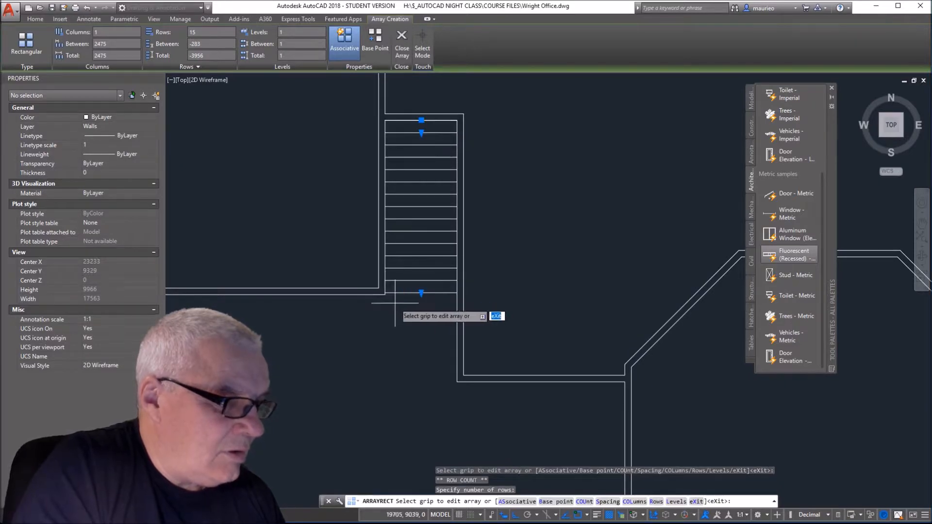
scroll(408, 103, up, 6)
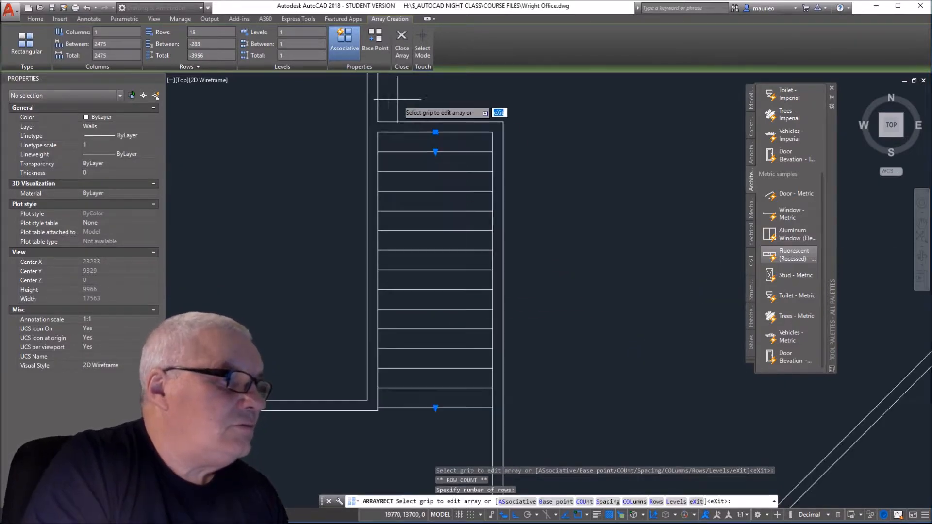
scroll(399, 101, down, 4)
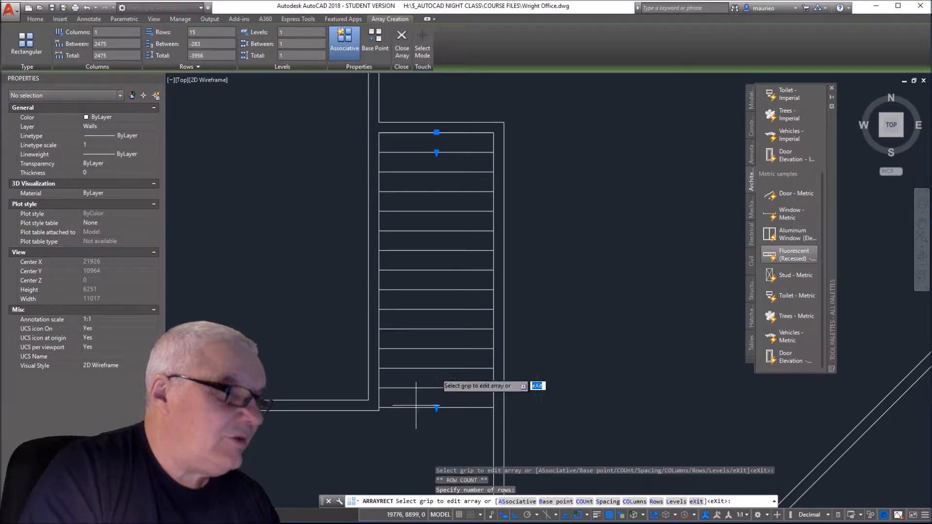
key(Escape)
key(Escape)
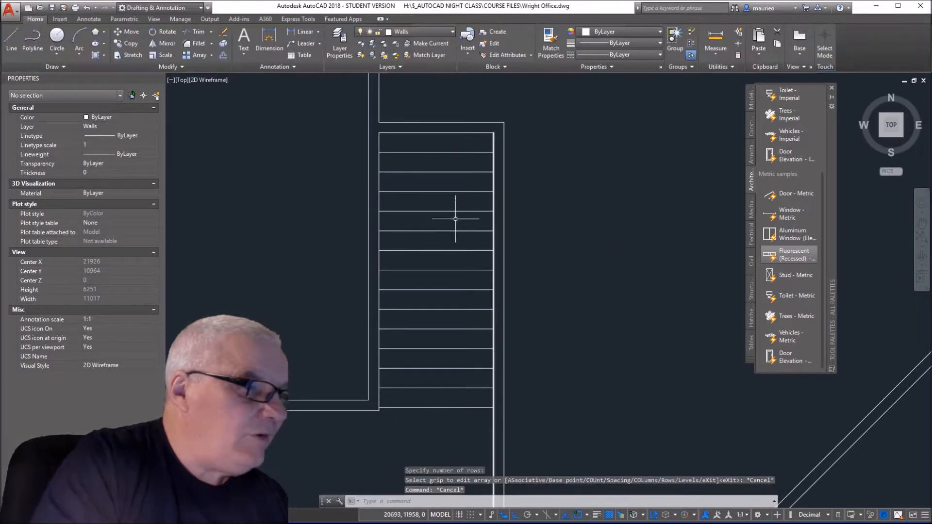
Step: Check the length of the wall line beside the arrayed treads and set the array's total row distance to -4000
click(378, 220)
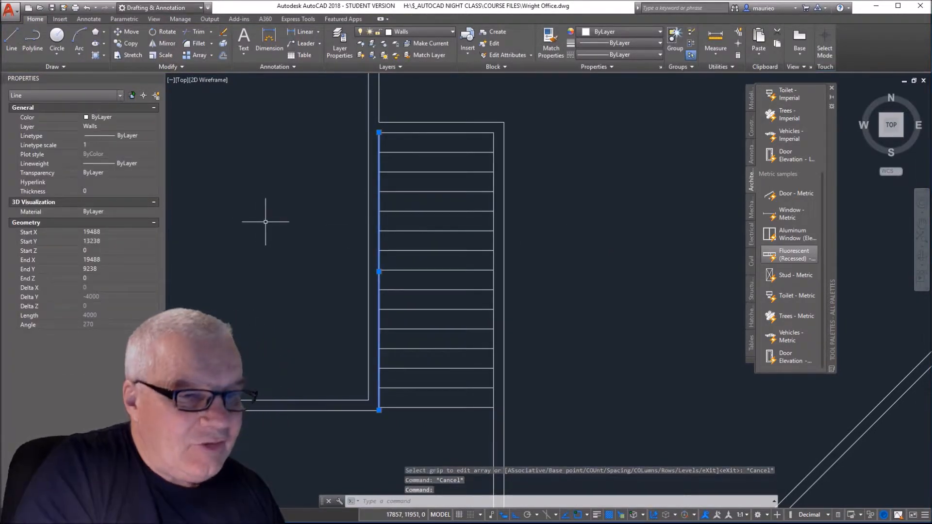
key(Escape)
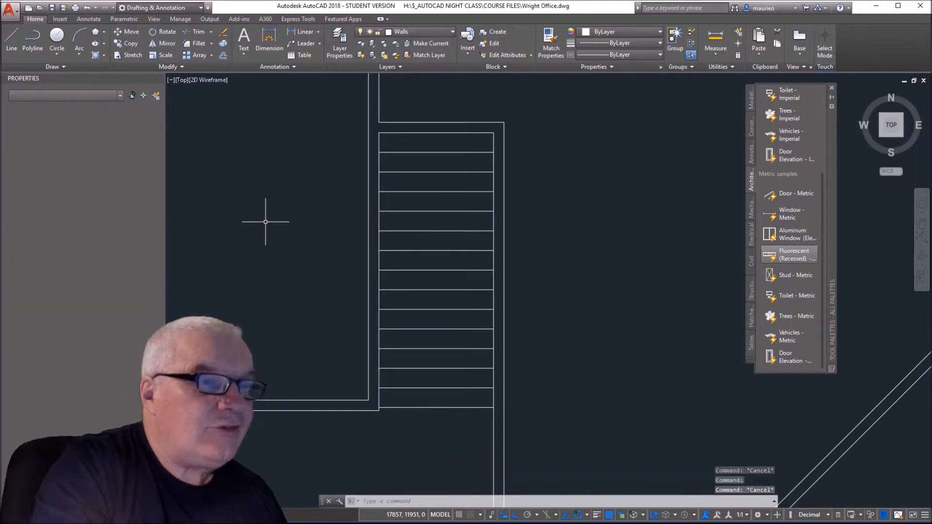
click(466, 171)
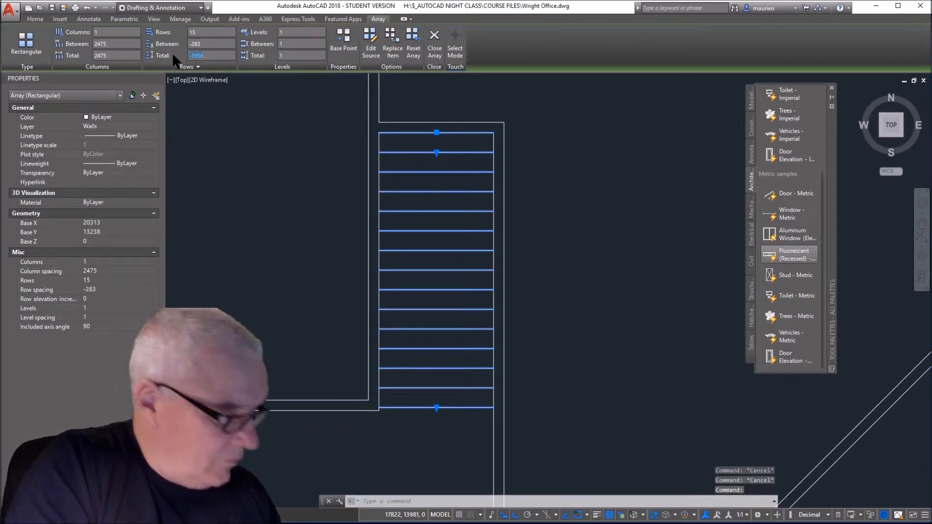
text(-4)
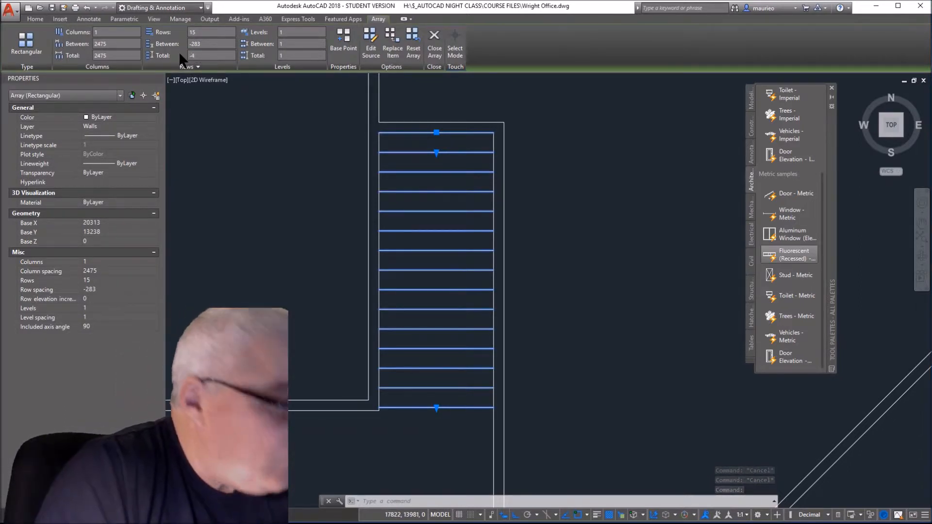
text(000)
key(Return)
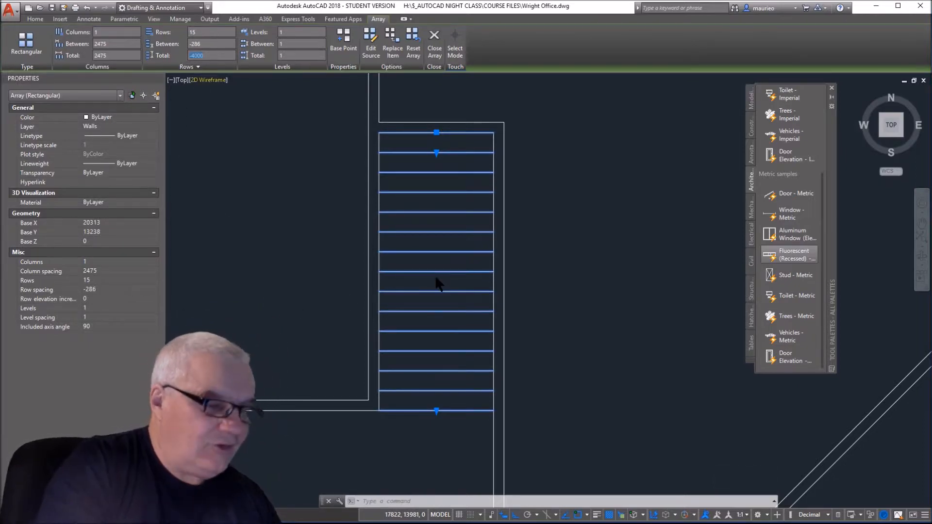
key(Escape)
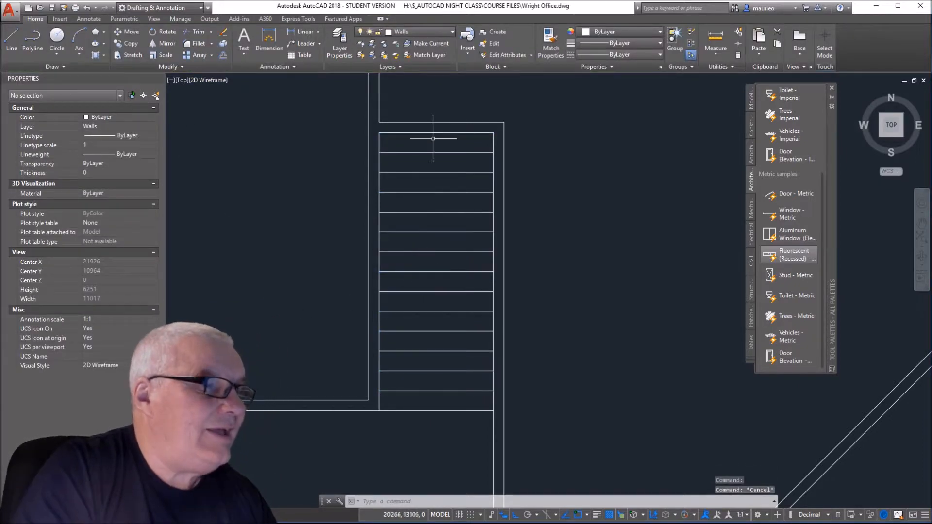
Step: Change the tread array to 14 rows and set its total row distance to -4000 again
click(420, 153)
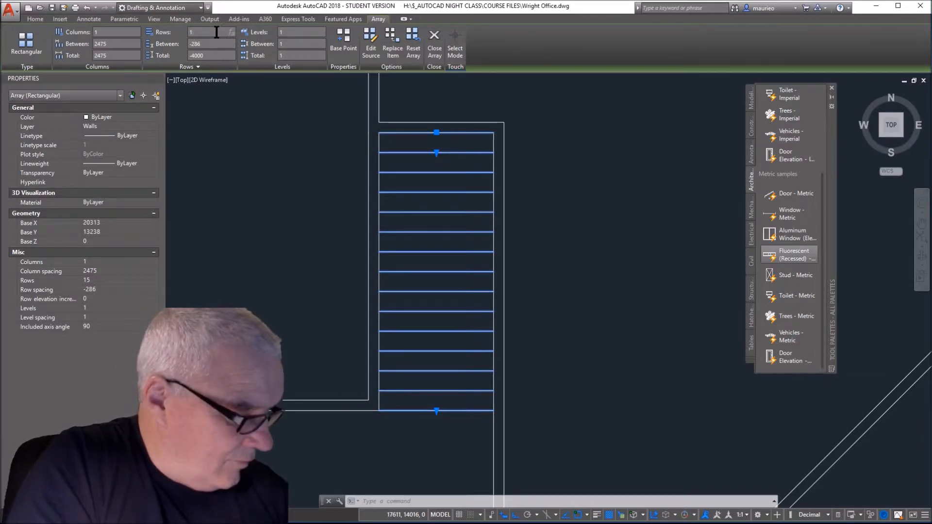
key(Return)
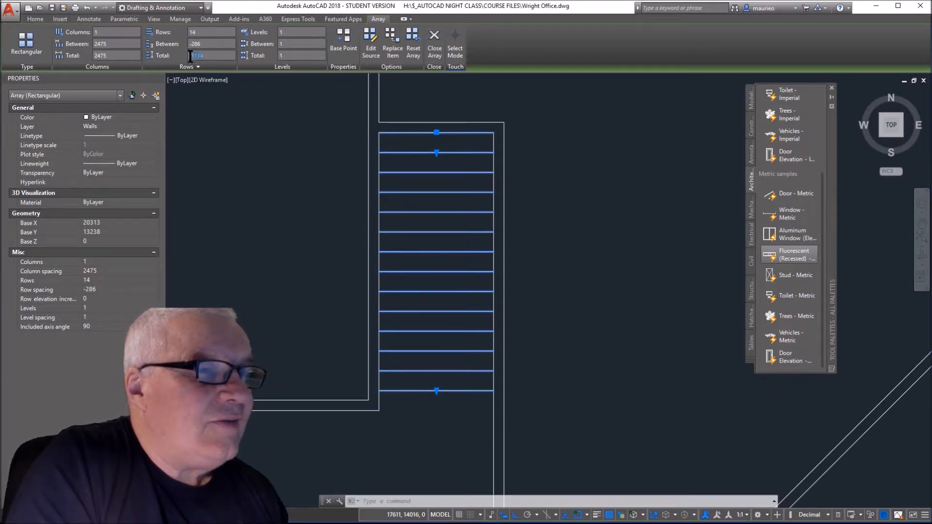
text(-4000)
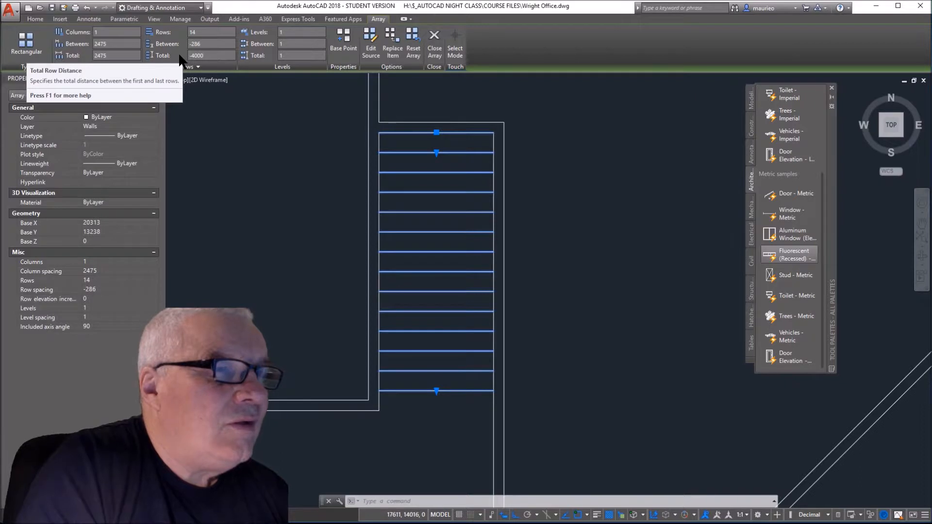
key(Return)
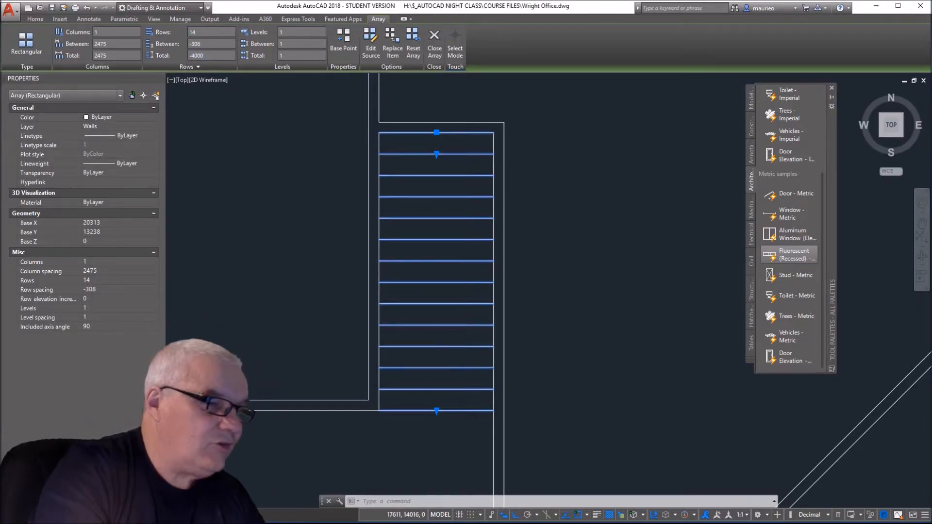
key(Escape)
key(Escape)
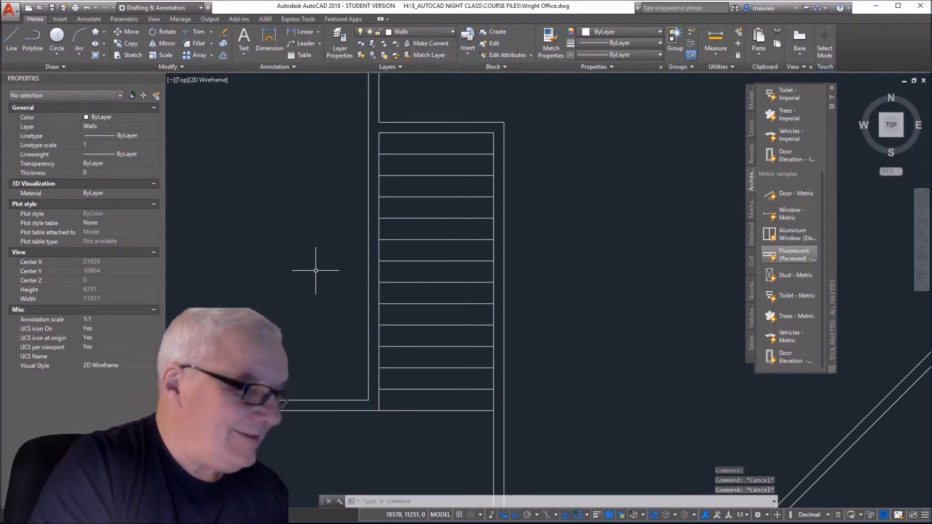
scroll(316, 270, down, 6)
scroll(336, 333, up, 4)
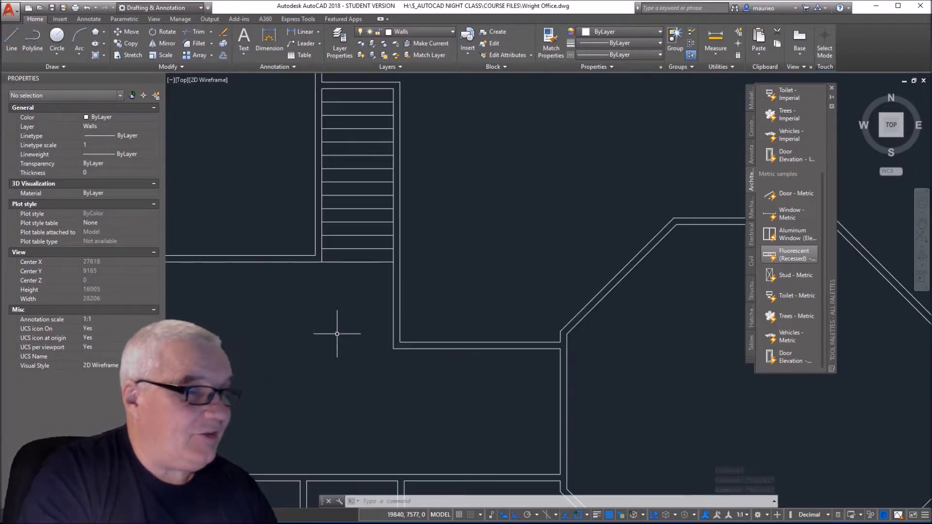
scroll(337, 334, down, 2)
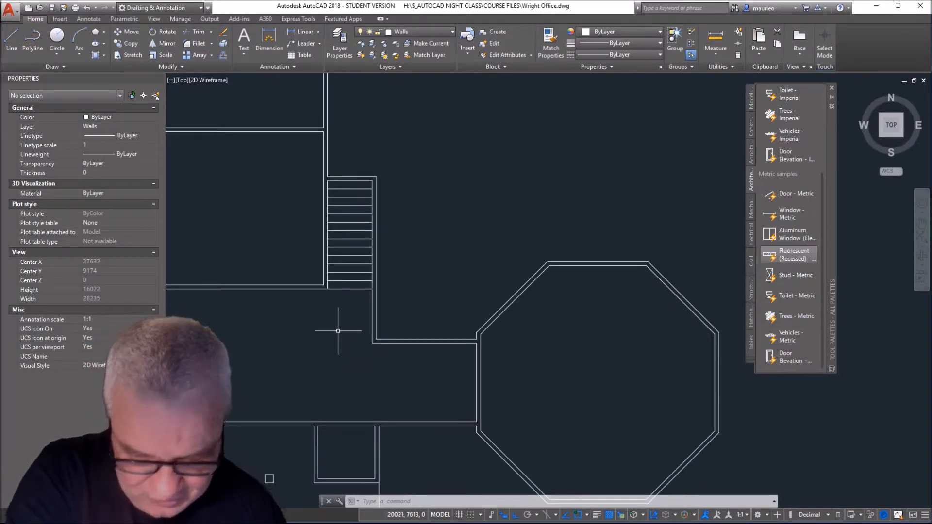
Step: Move the stair tread array from the Walls layer to the Misc layer and deselect it
click(350, 288)
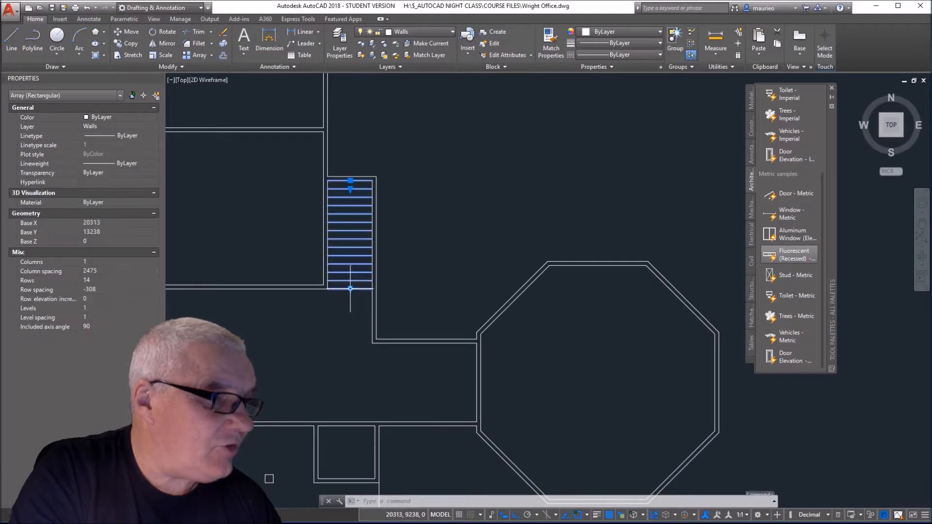
click(132, 123)
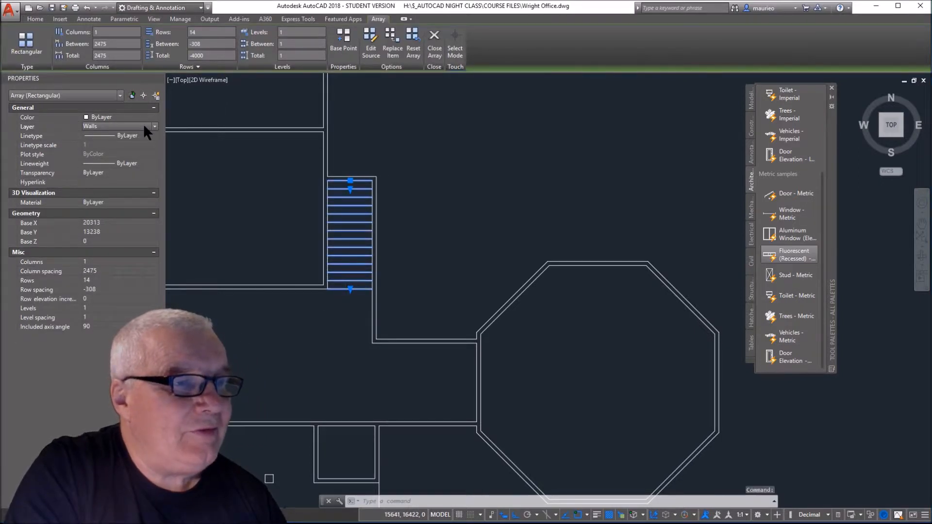
click(155, 125)
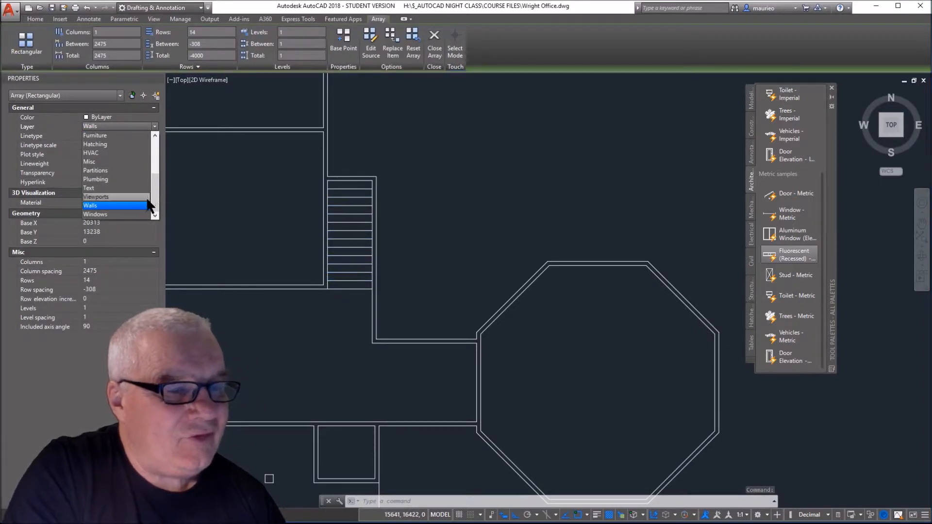
scroll(156, 188, up, 1)
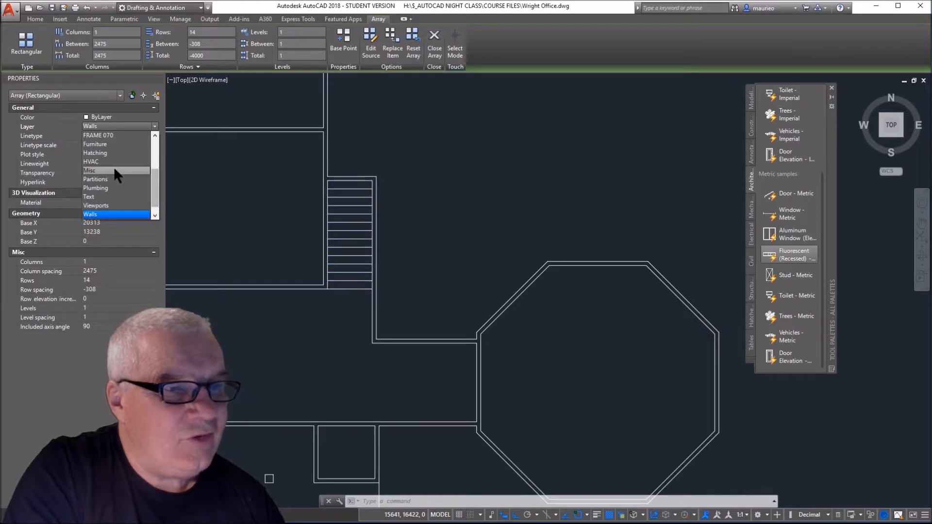
click(113, 169)
key(Escape)
key(Escape)
key(Escape)
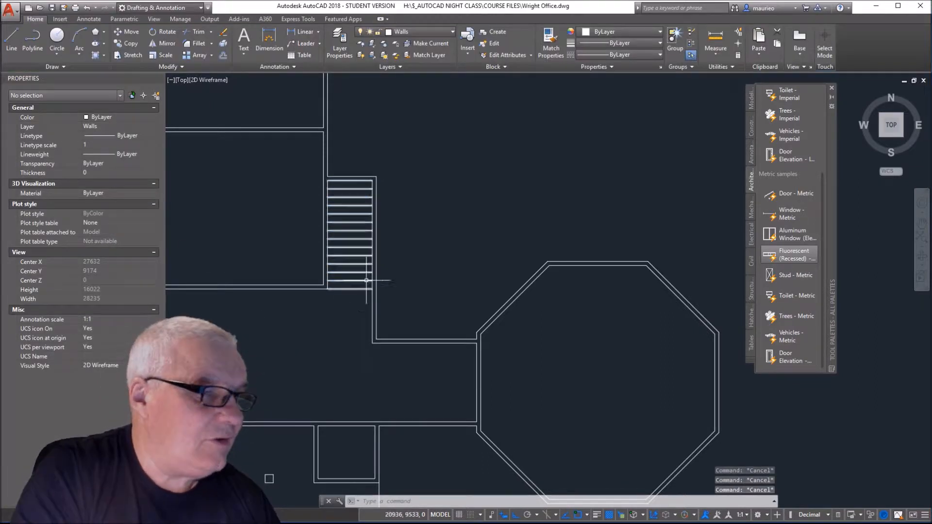
Step: Check the layer assigned to the stair tread array and look through the drawing's layer list
click(361, 264)
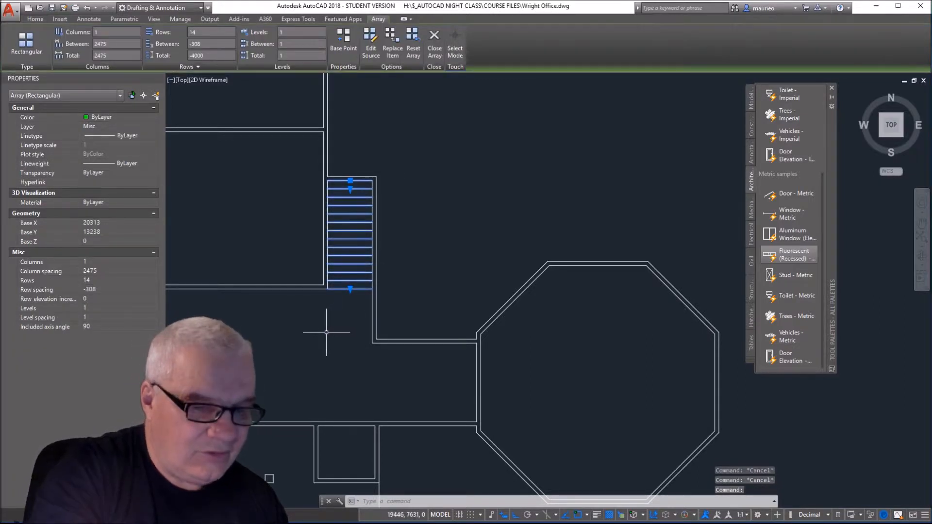
key(Escape)
scroll(315, 307, down, 6)
middle_drag(320, 307, 438, 267)
scroll(438, 268, up, 6)
scroll(438, 267, down, 4)
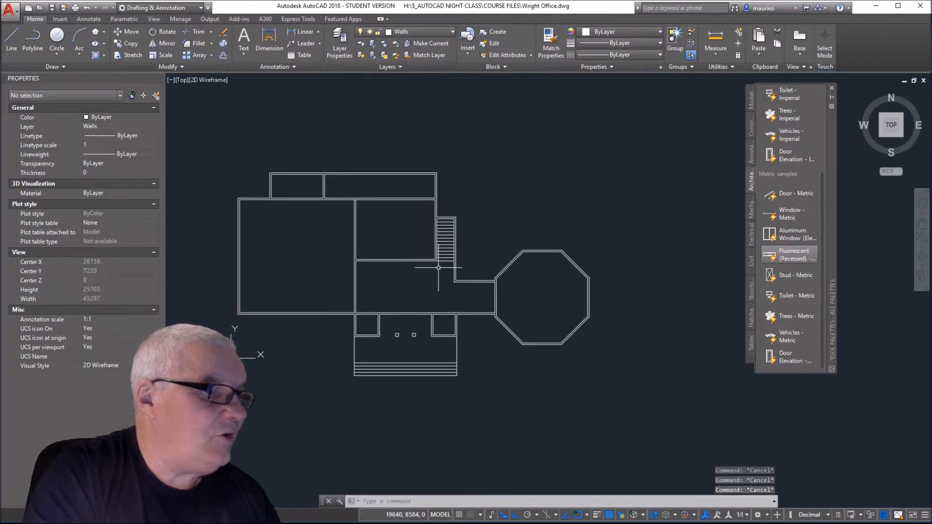
scroll(438, 267, up, 2)
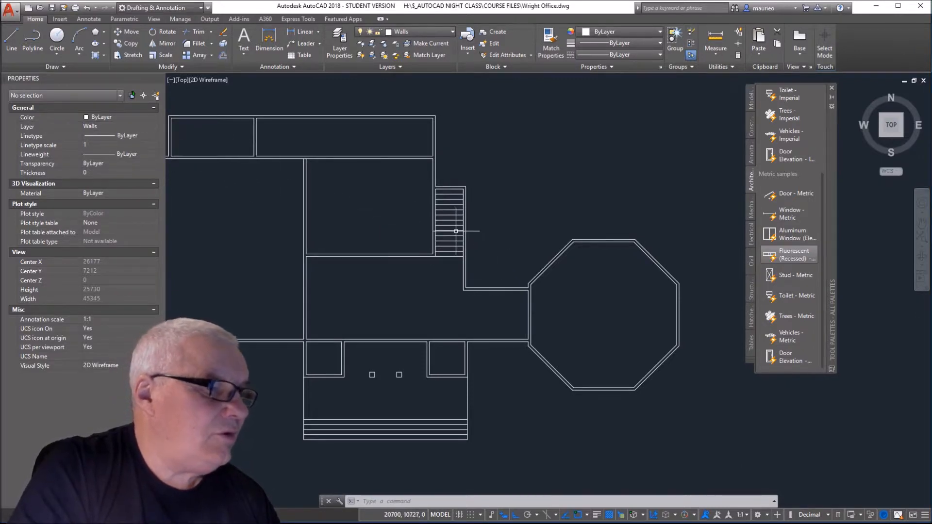
click(452, 27)
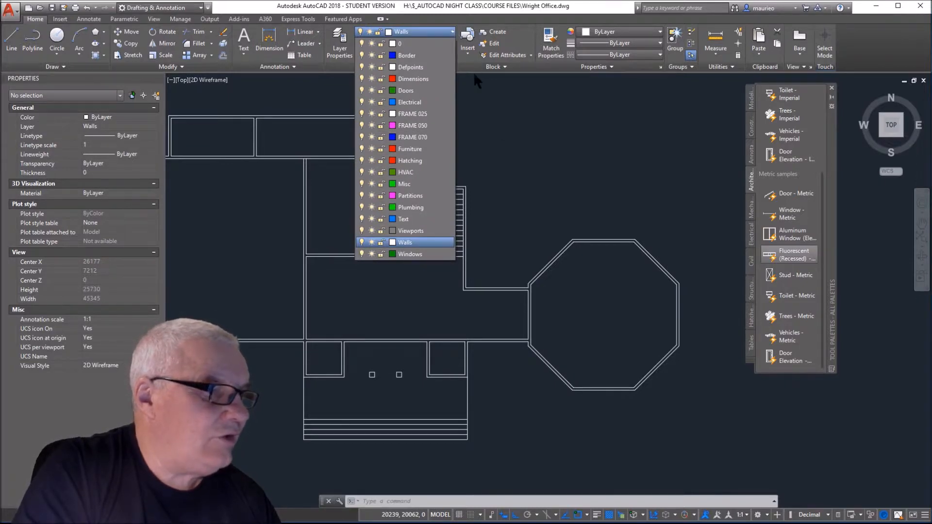
key(Escape)
key(Escape)
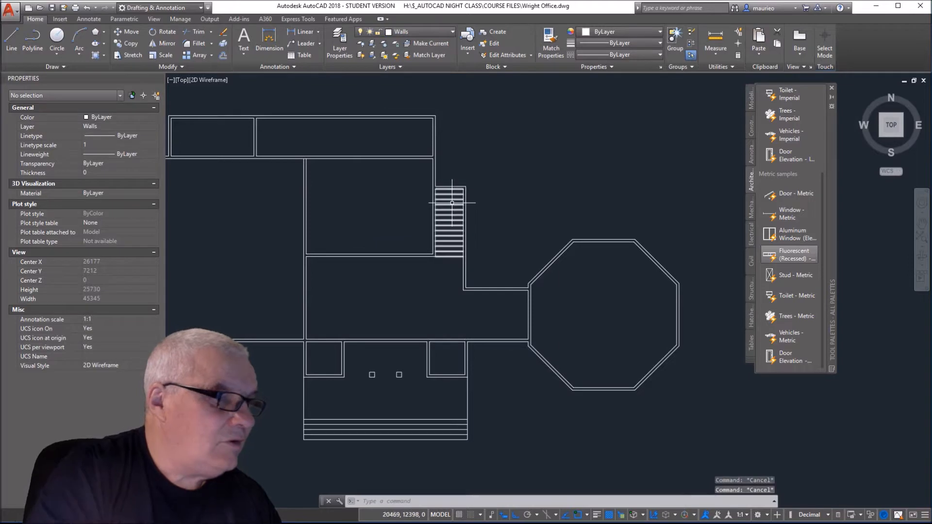
click(452, 203)
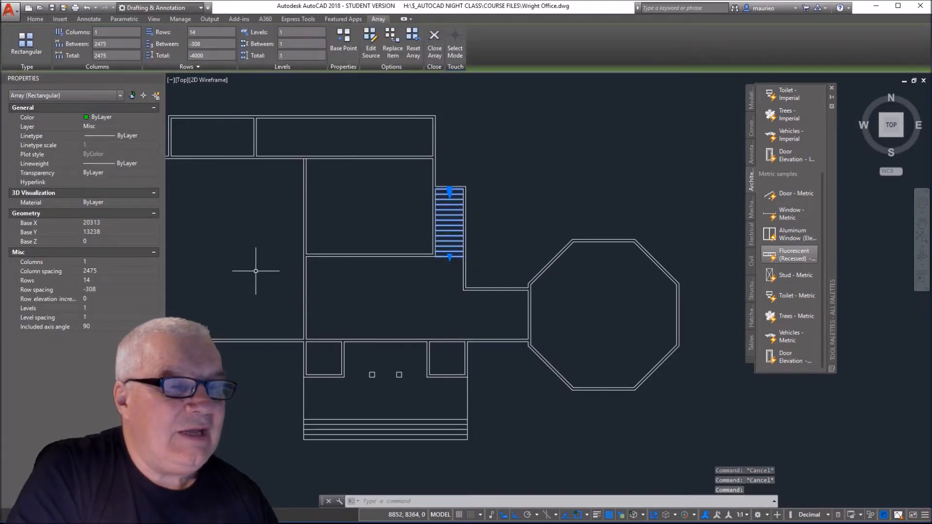
key(Escape)
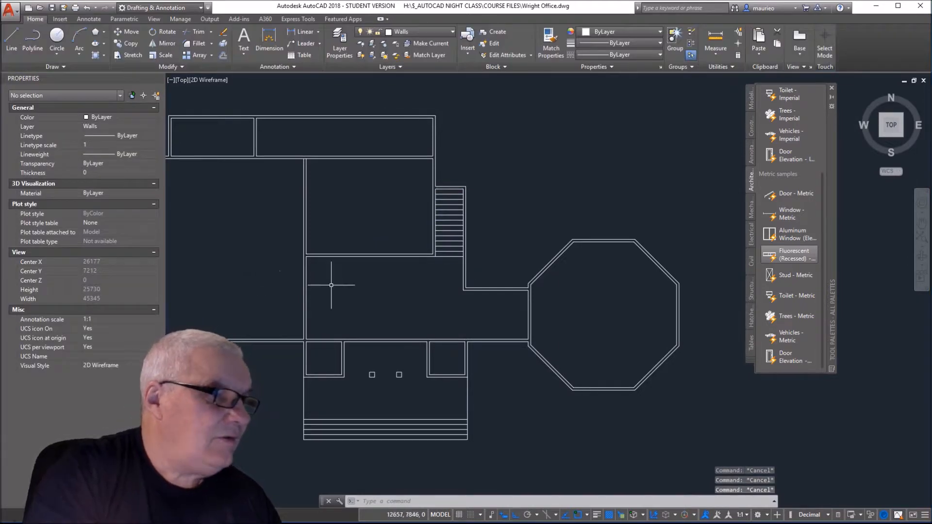
scroll(446, 251, down, 3)
scroll(445, 251, up, 4)
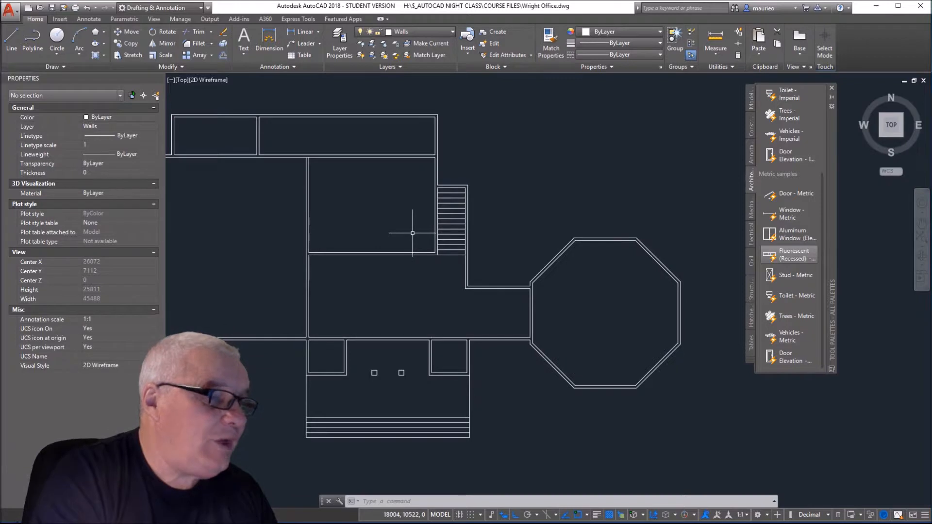
scroll(482, 262, down, 4)
scroll(396, 282, up, 4)
scroll(396, 283, down, 2)
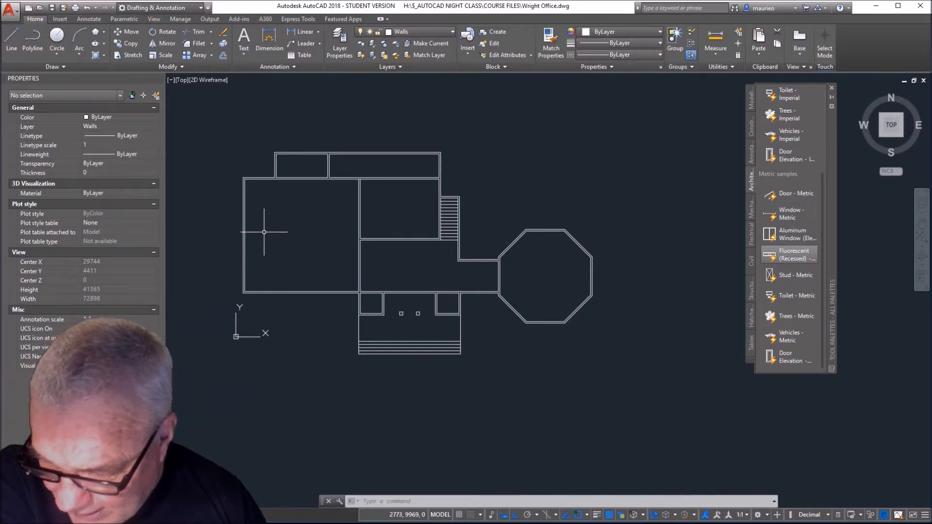
scroll(261, 229, up, 2)
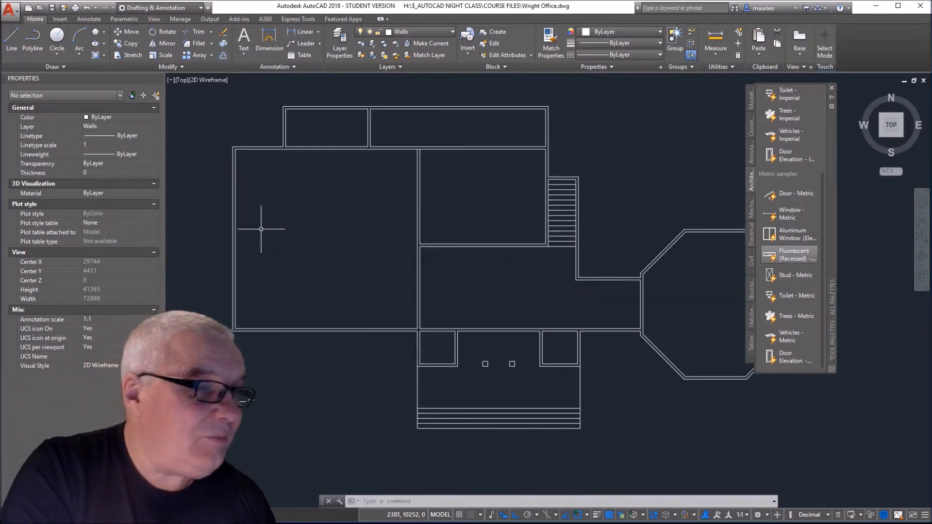
scroll(261, 229, down, 2)
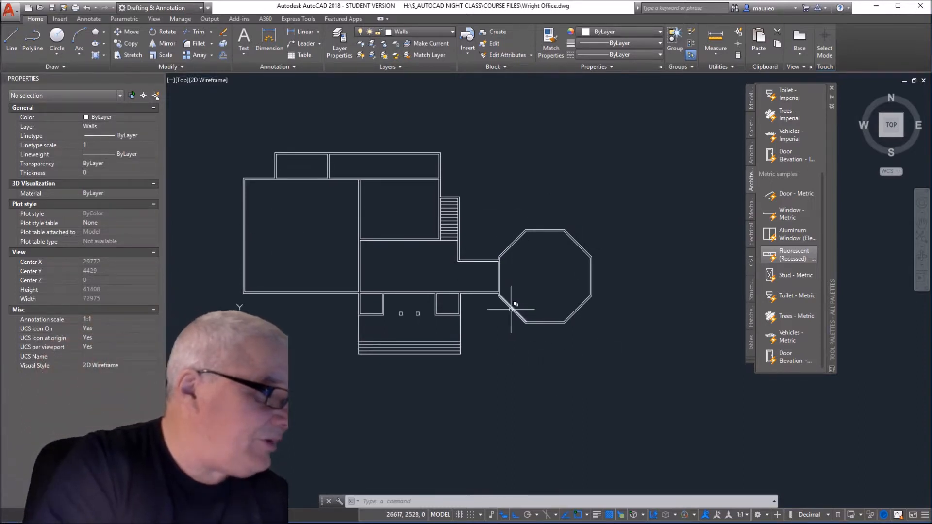
Step: Draw a short line straight across the double wall between the corridor and the octagonal room, at the wall's midpoint
scroll(500, 278, up, 4)
scroll(503, 280, up, 4)
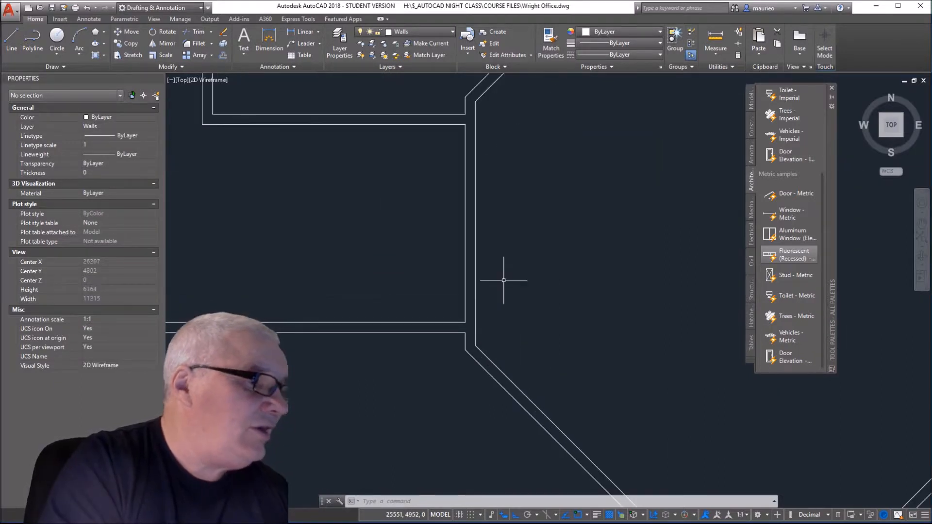
scroll(503, 280, down, 2)
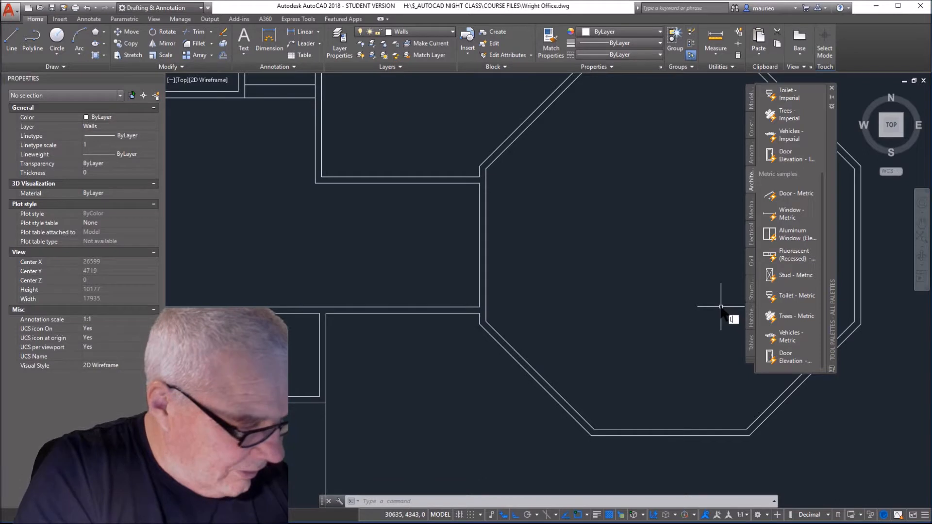
text(l)
key(Return)
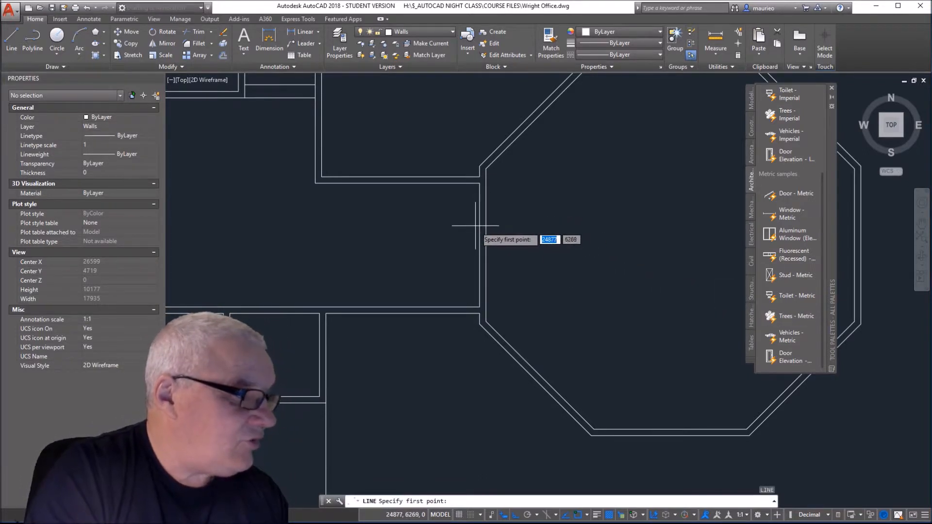
click(480, 244)
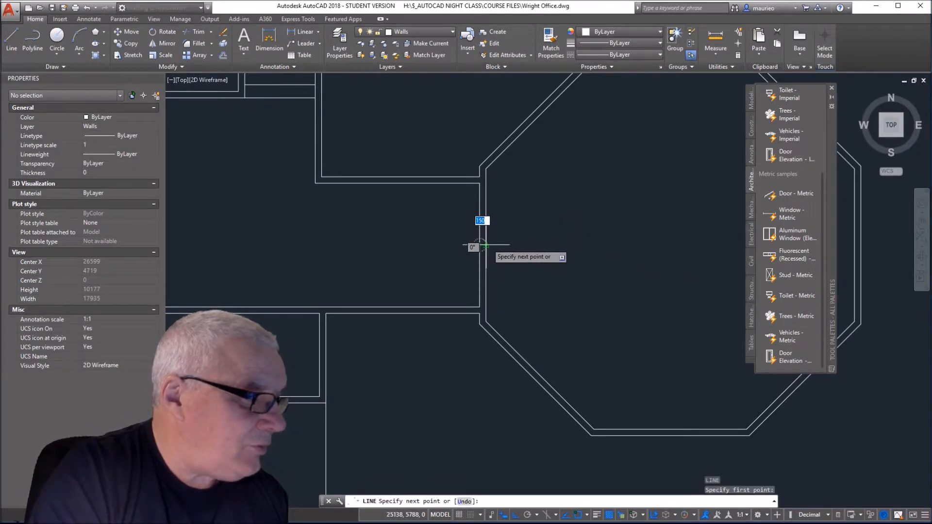
click(485, 244)
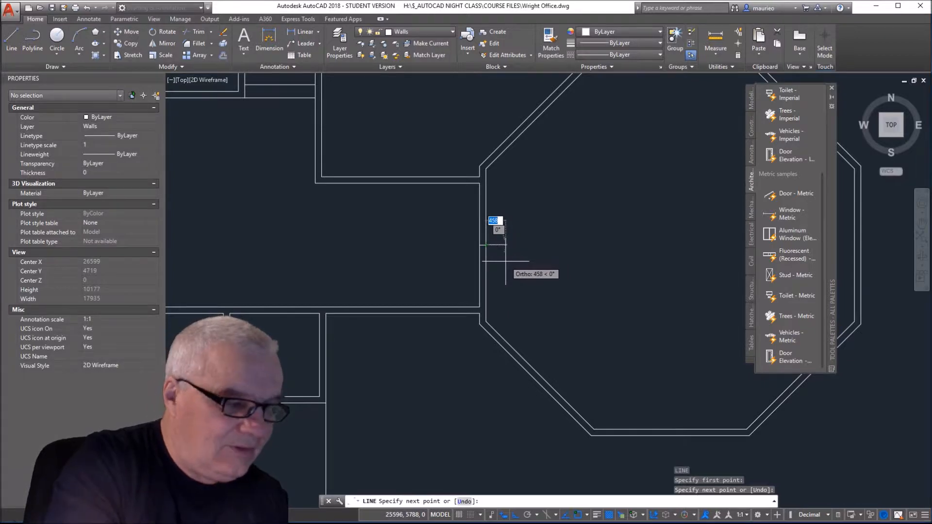
key(Escape)
key(Escape)
key(Escape)
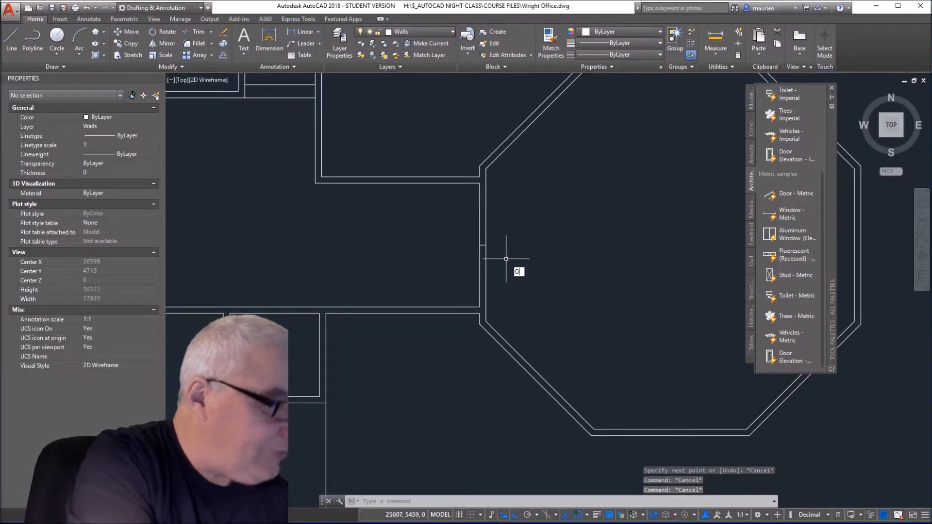
Step: Offset the short midpoint line 900 to both sides along the wall and delete the original line
text(O)
key(Return)
text(900)
key(Return)
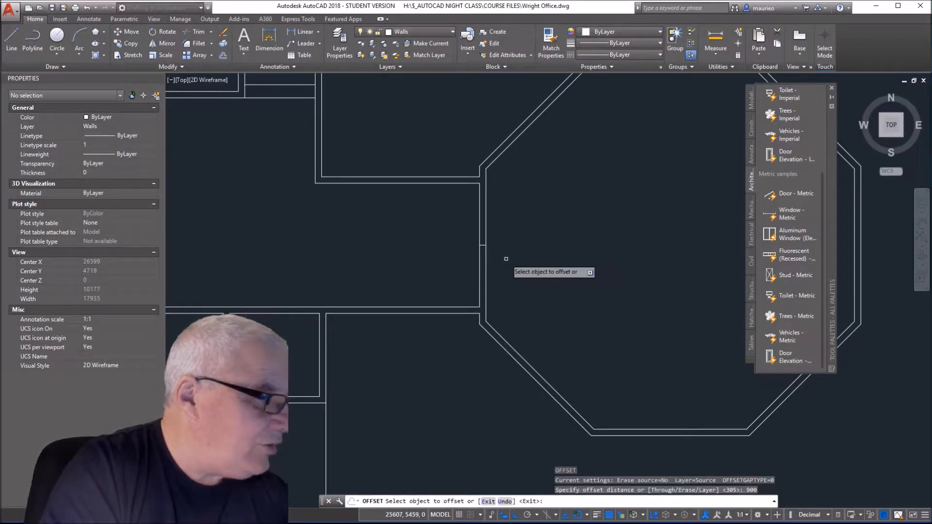
click(483, 242)
click(483, 257)
click(500, 270)
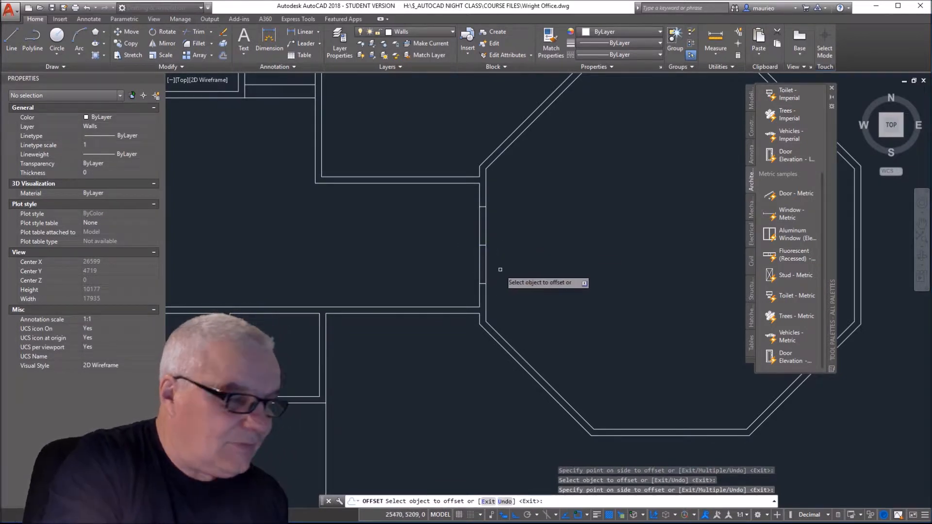
key(Escape)
key(Escape)
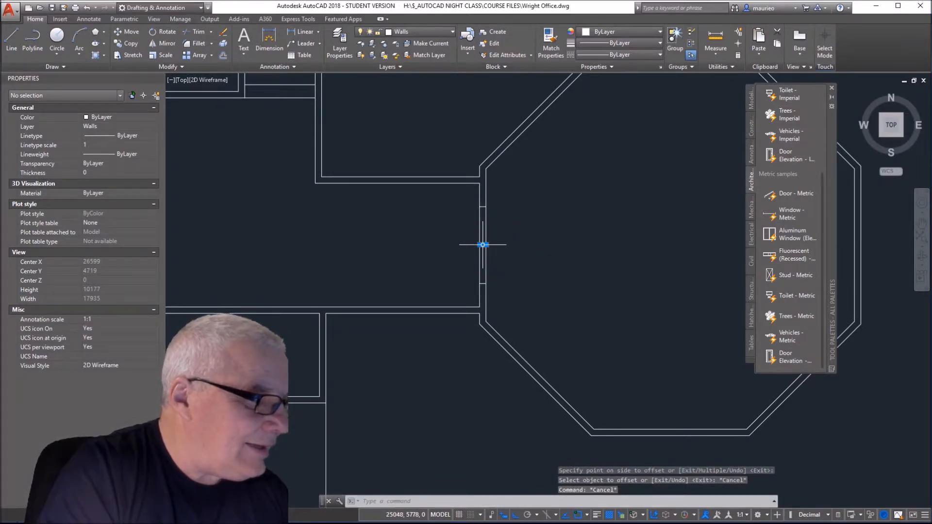
click(482, 245)
key(Delete)
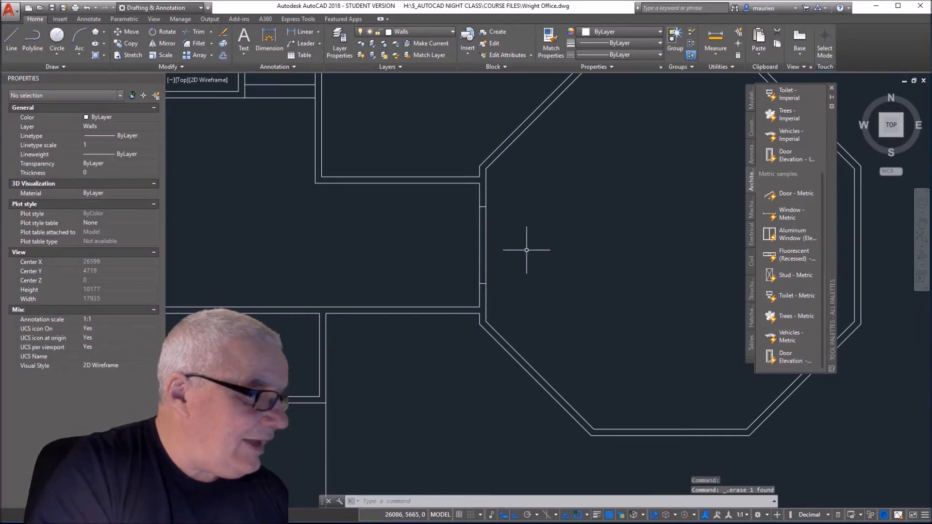
Step: Trim both wall lines between the two offset lines to open the doorway into the octagonal room
text(T)
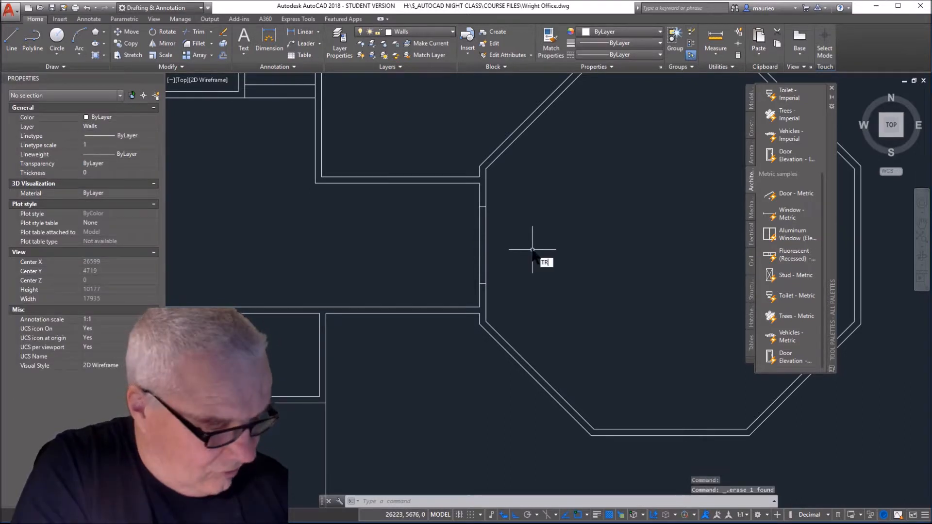
text(R)
key(Return)
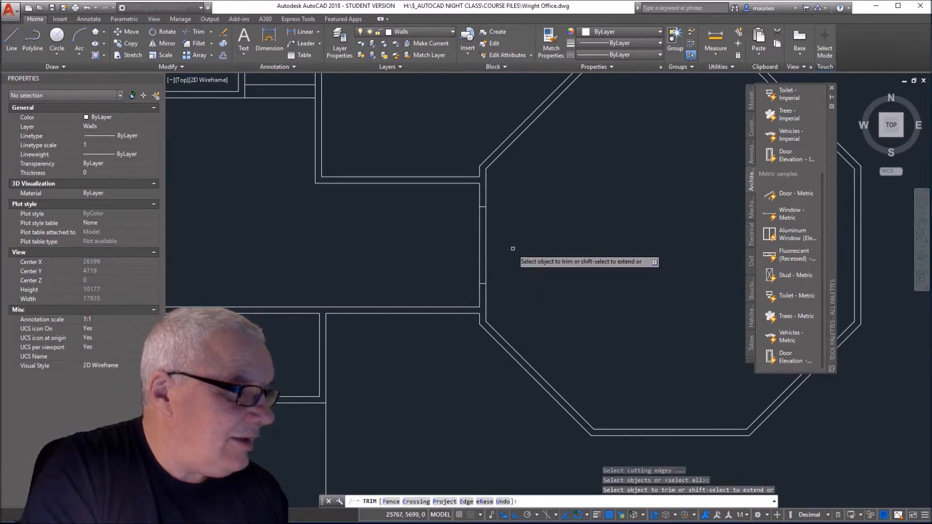
click(513, 250)
click(474, 246)
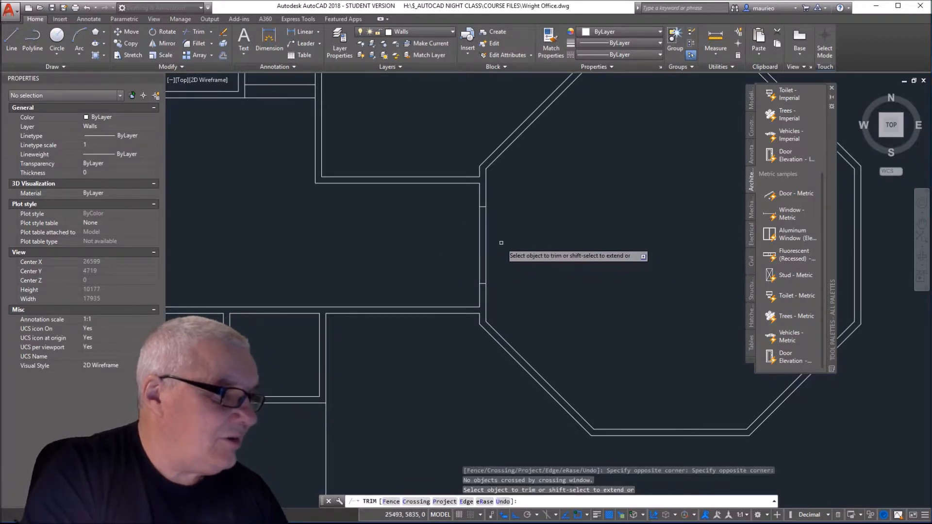
click(495, 243)
click(462, 238)
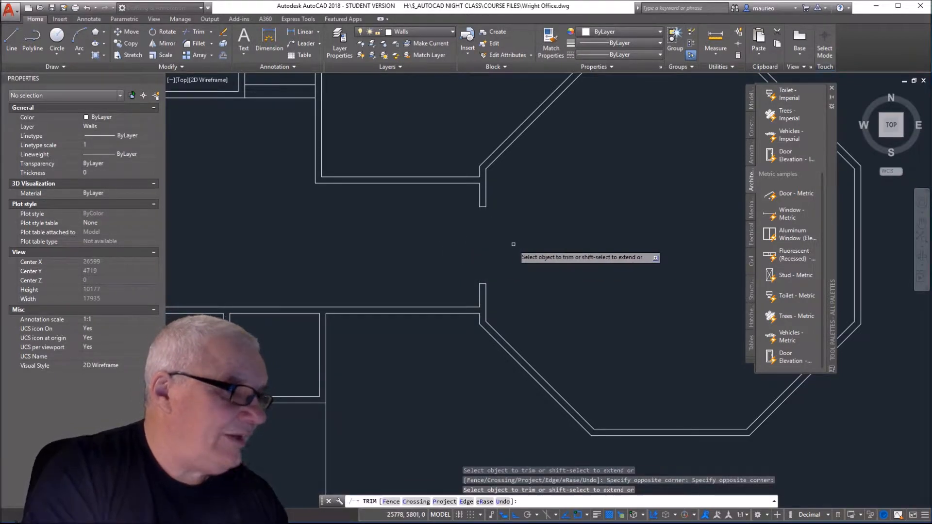
middle_drag(514, 244, 416, 277)
key(Escape)
key(Escape)
key(Escape)
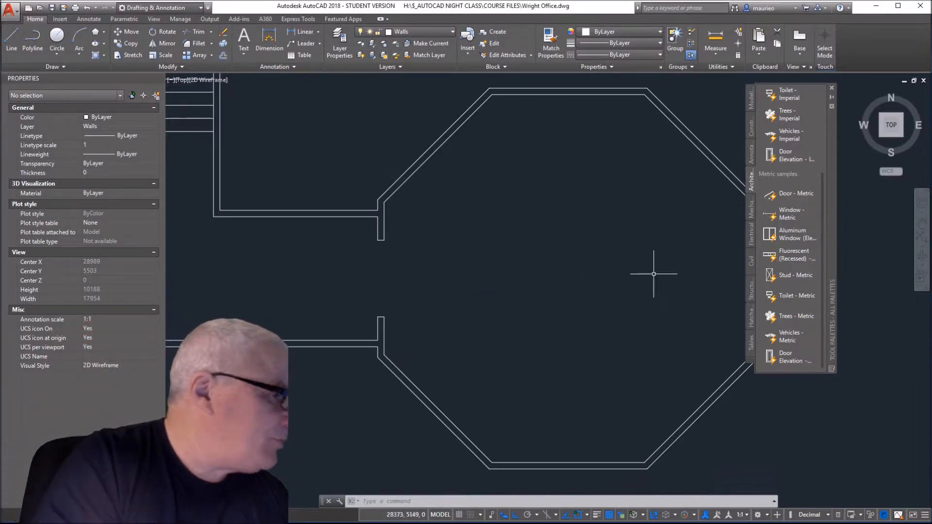
Step: Insert the metric door block at the upper jamb corner of the octagonal room's doorway and set its opening angle to 90°
click(789, 194)
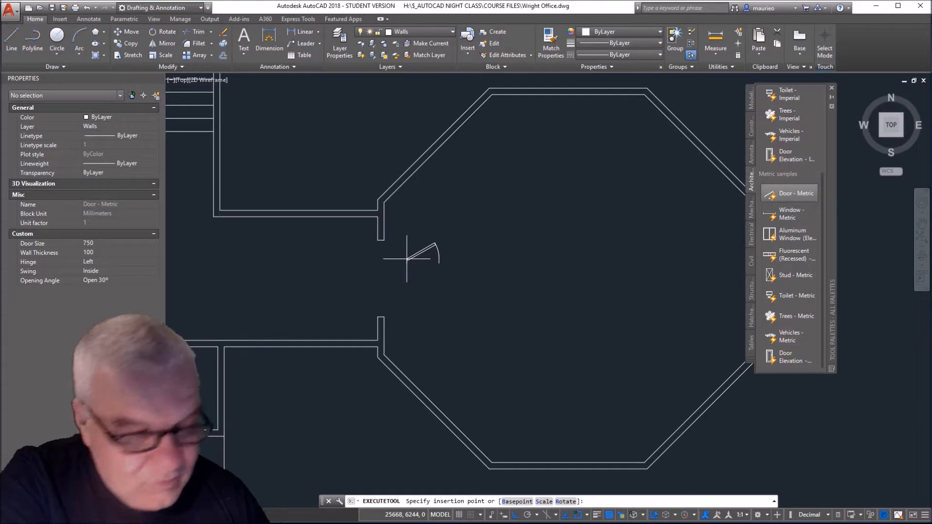
click(385, 239)
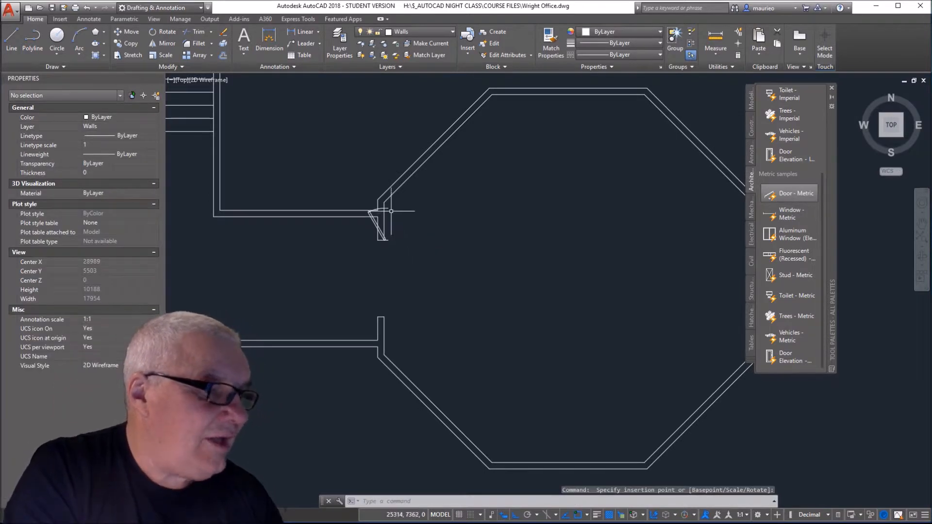
click(388, 221)
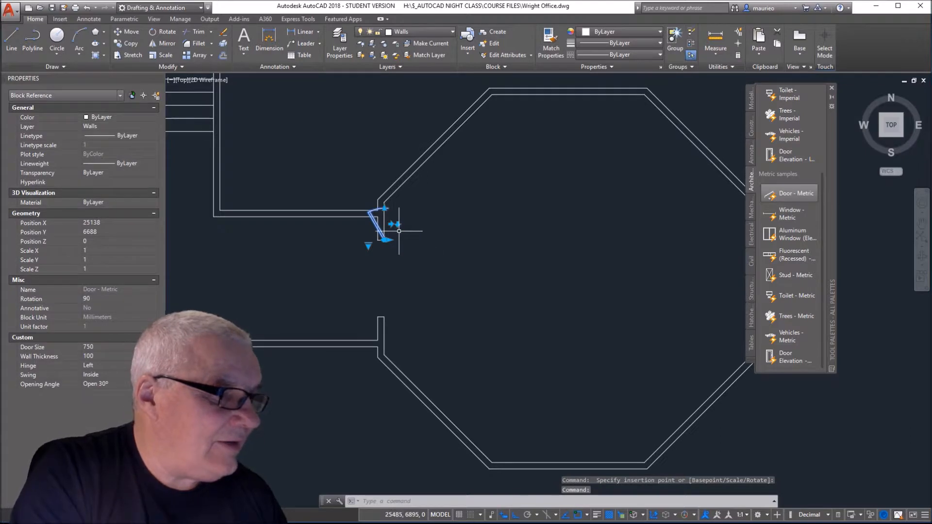
click(367, 247)
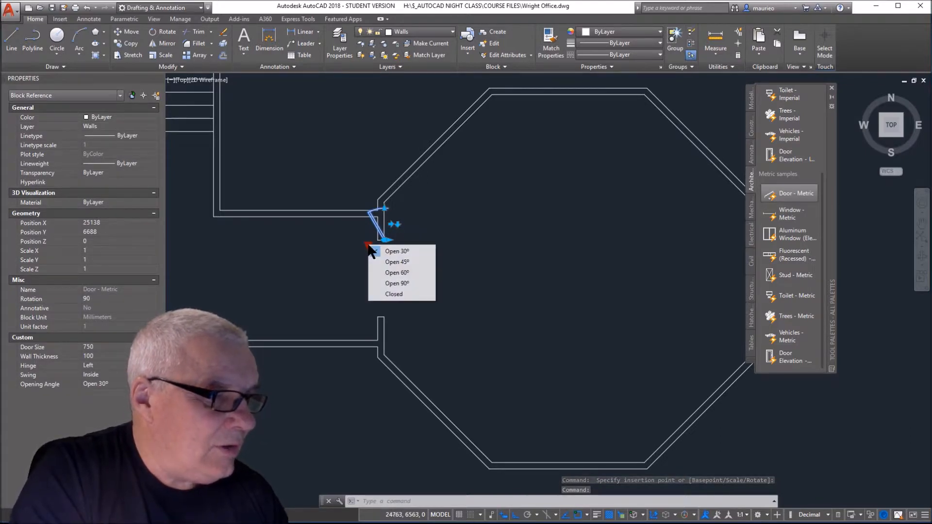
click(395, 282)
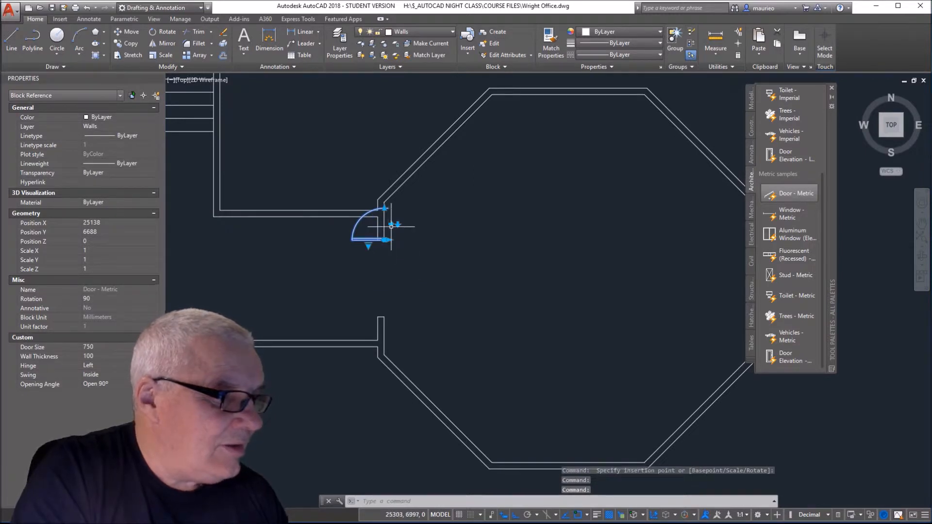
Step: Flip the door's swing into the octagonal room and set its door size to 900
click(395, 224)
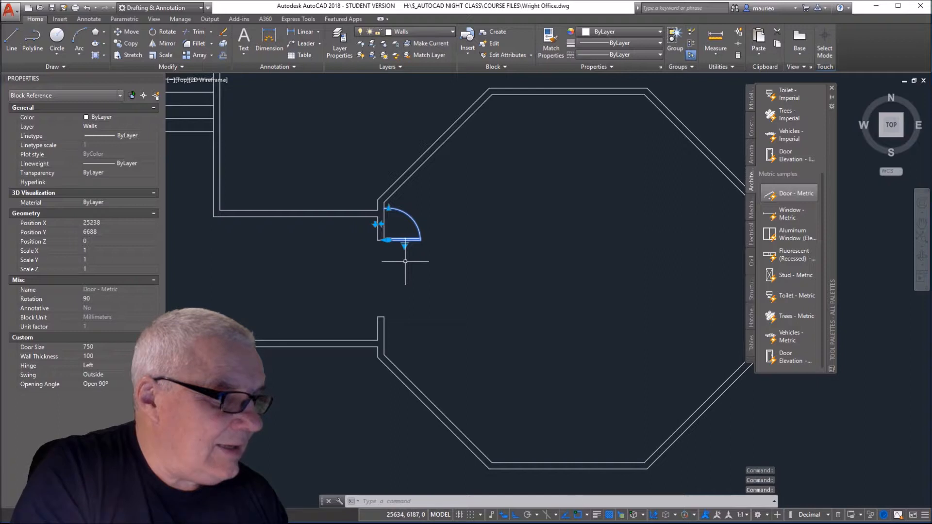
click(388, 208)
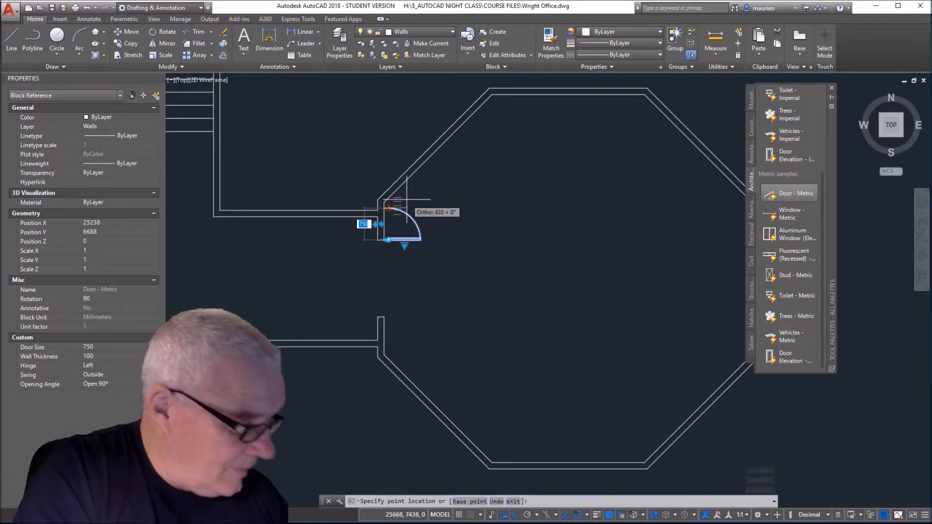
text(900)
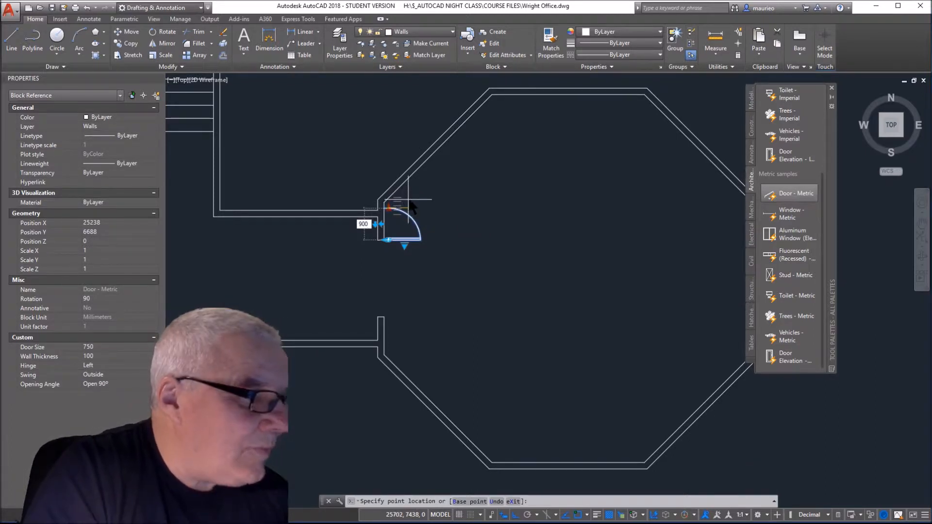
key(Return)
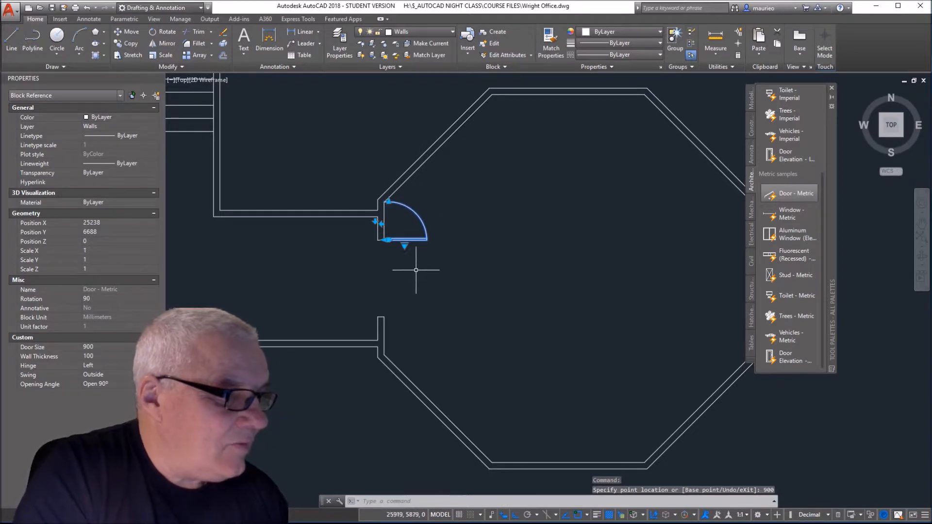
Step: Try the door block's opposite swing directions and hinge sides at the upper jamb
click(404, 246)
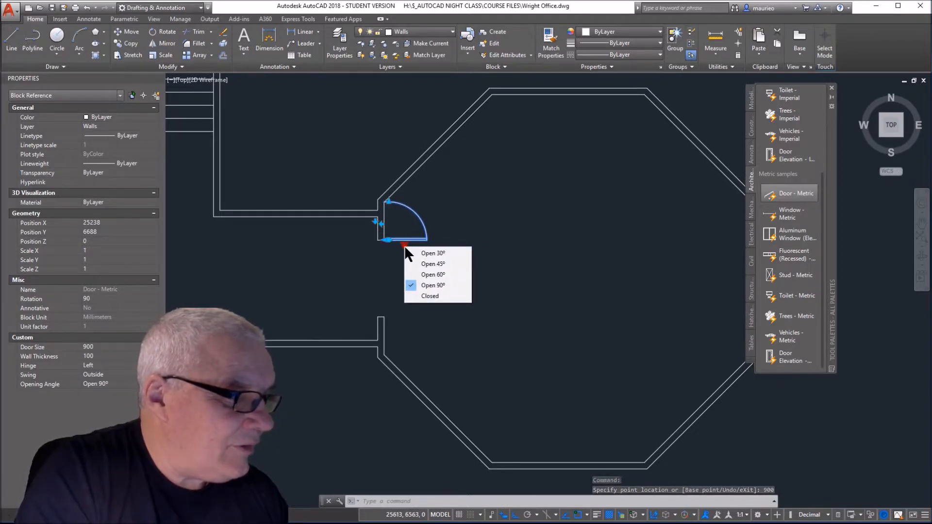
click(405, 244)
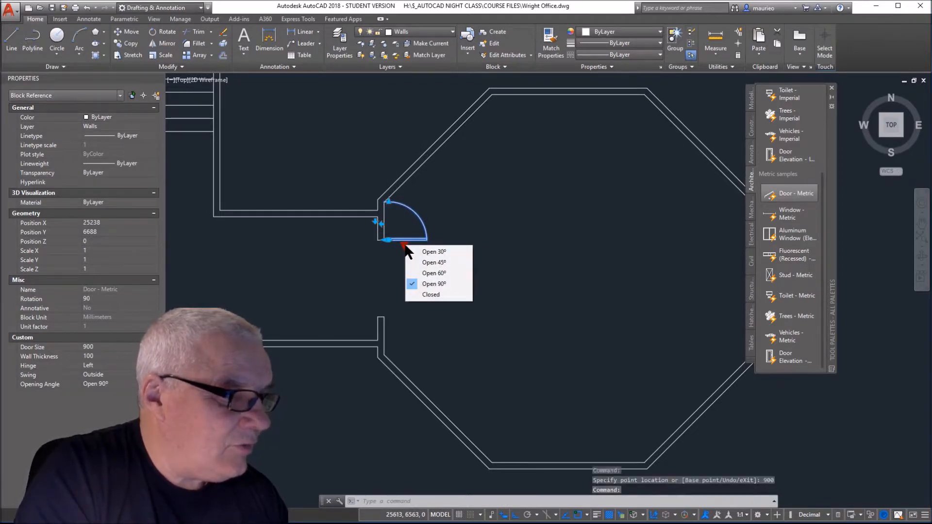
click(381, 224)
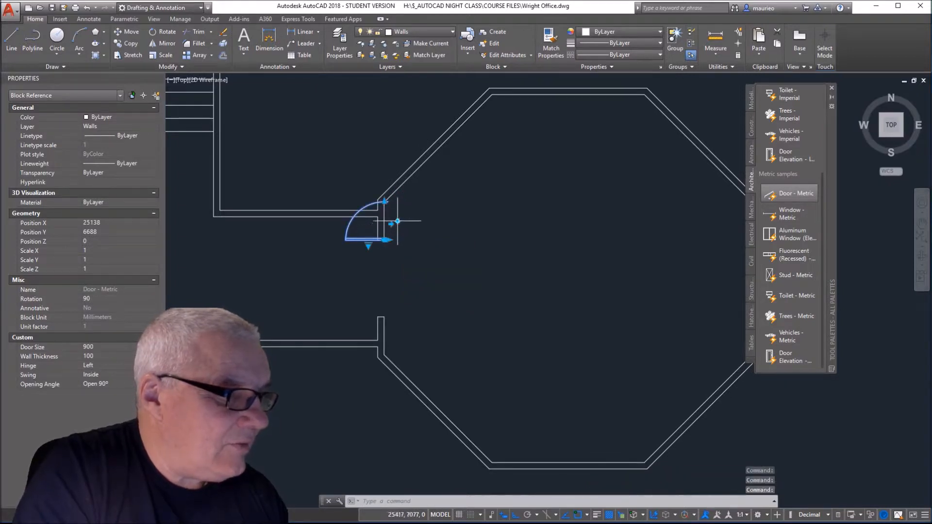
click(391, 219)
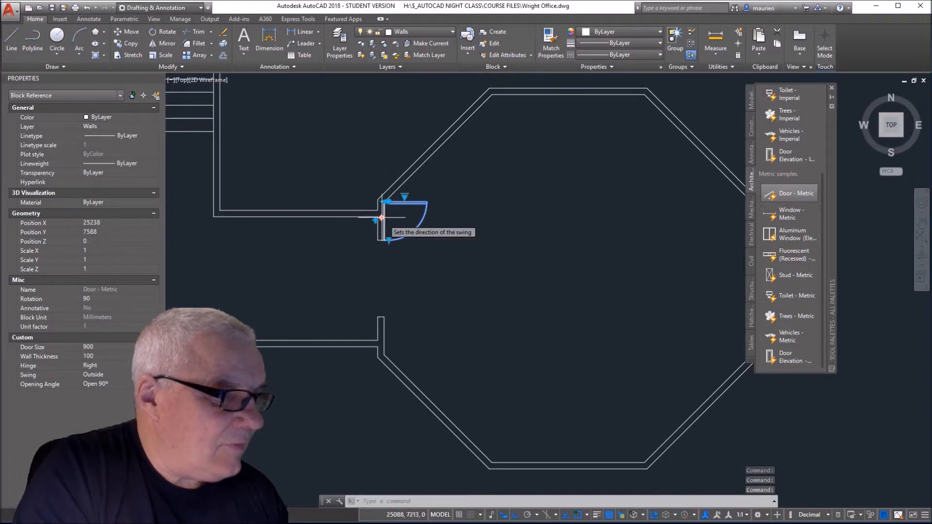
click(381, 220)
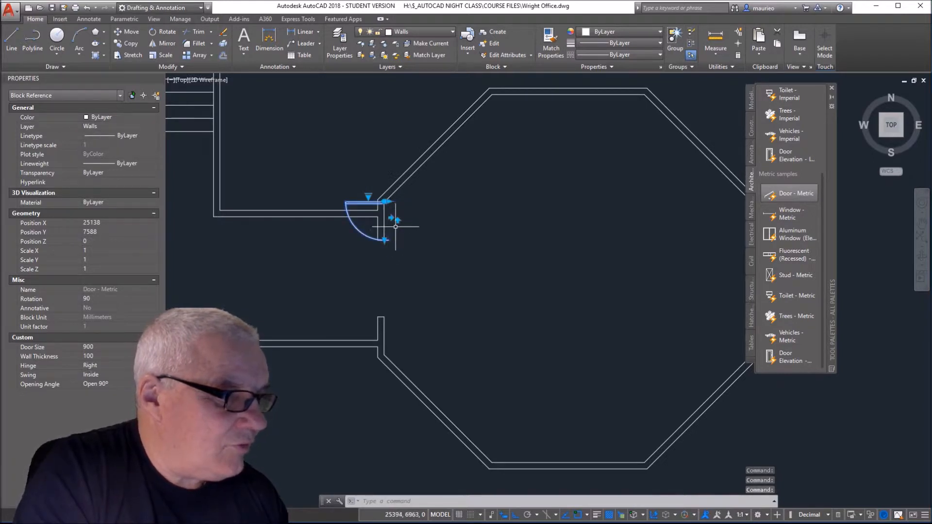
click(397, 221)
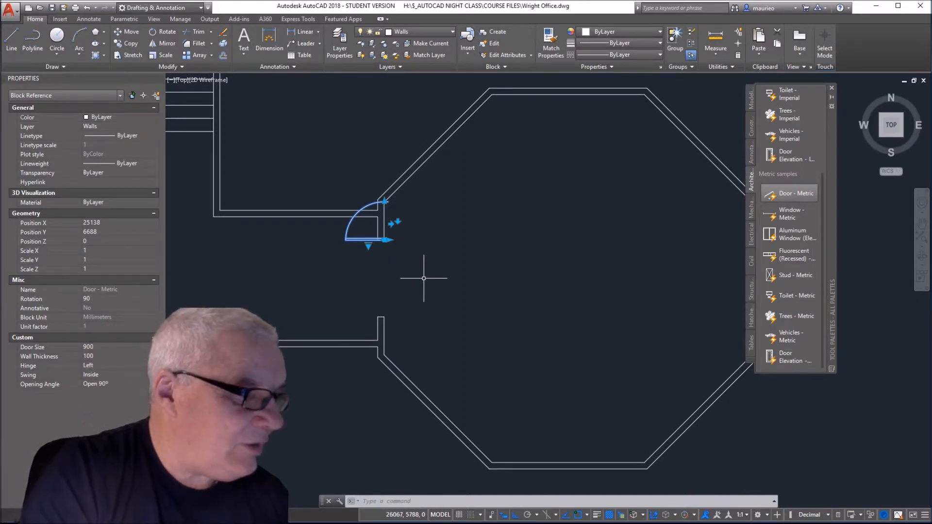
text(i)
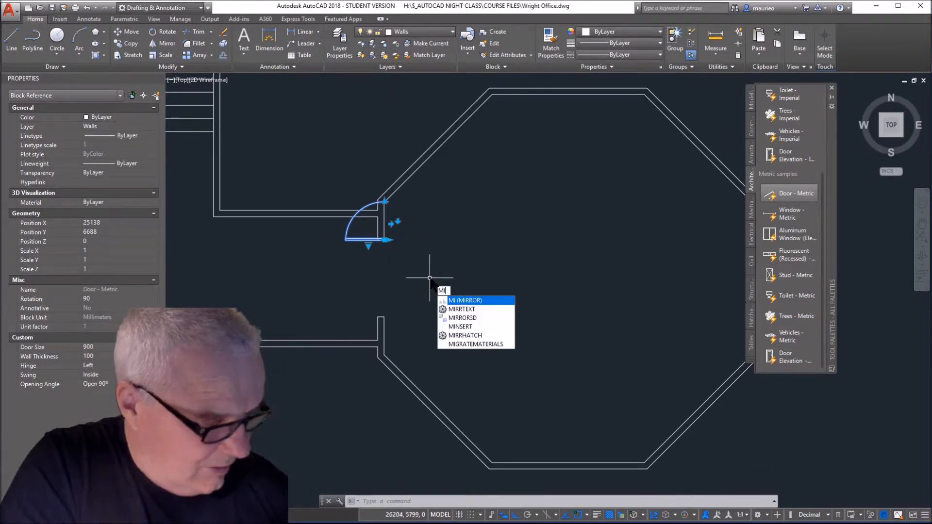
key(Return)
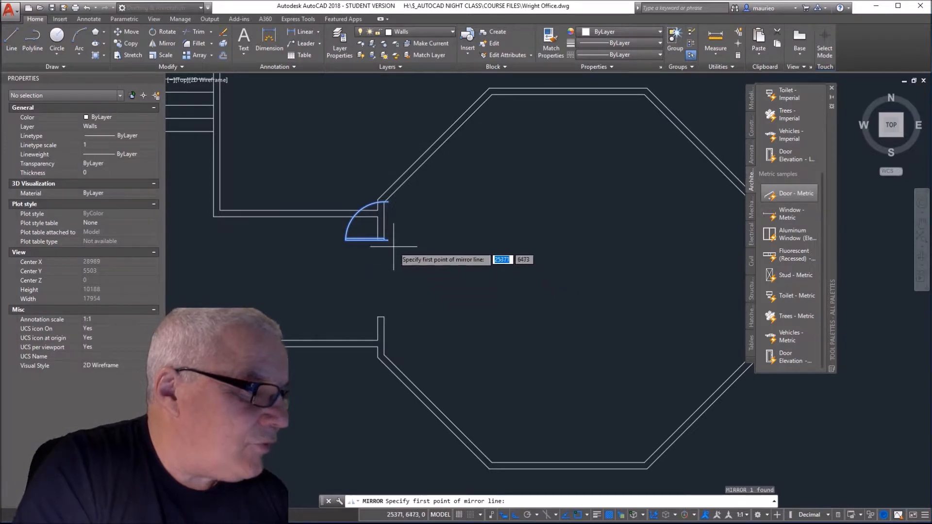
click(384, 240)
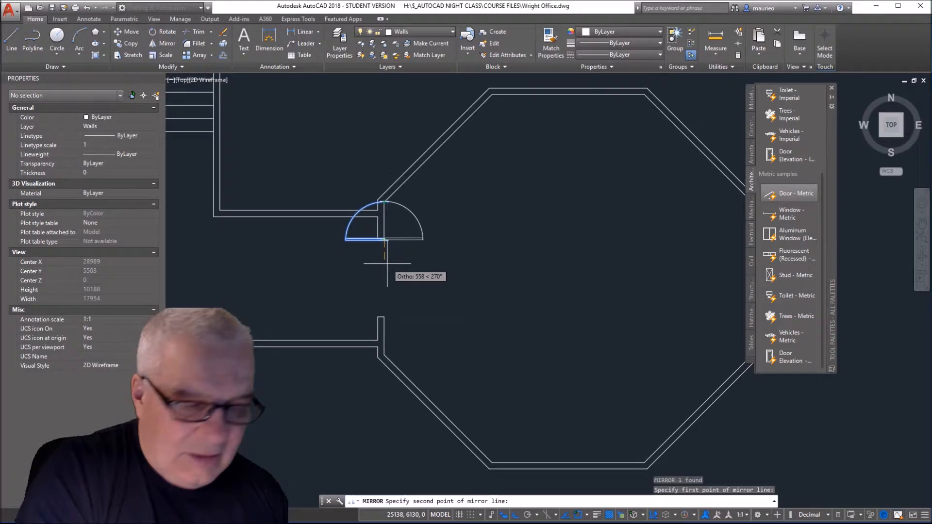
key(Escape)
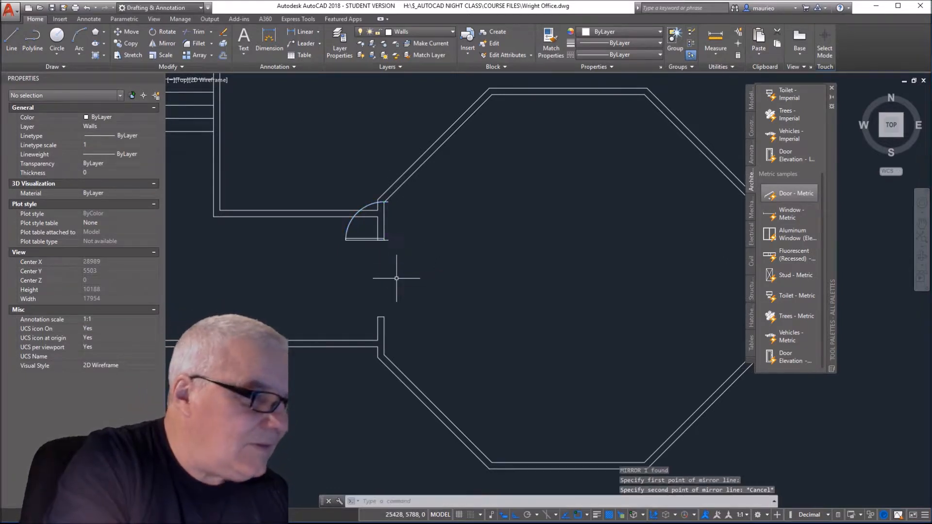
key(Escape)
key(Escape)
key(Escape)
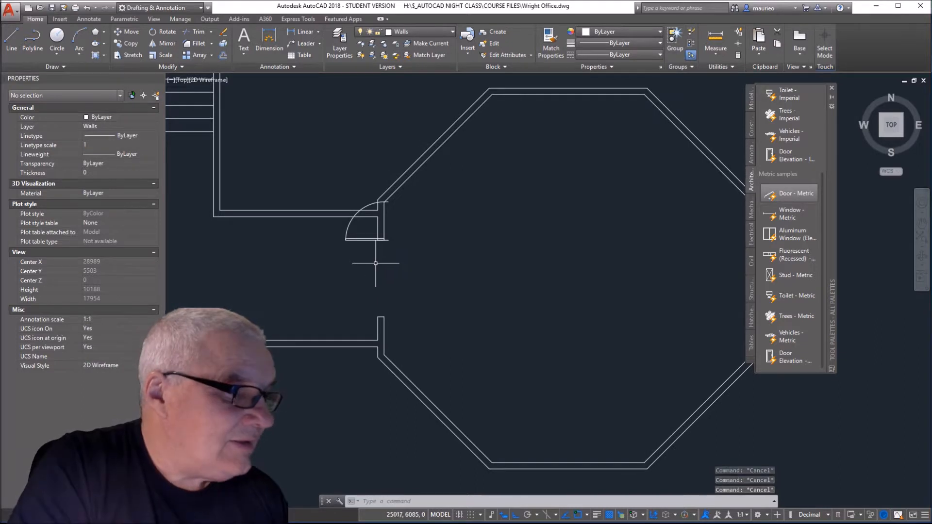
Step: Flip the door's swing from the corridor side to the octagonal room side
click(365, 239)
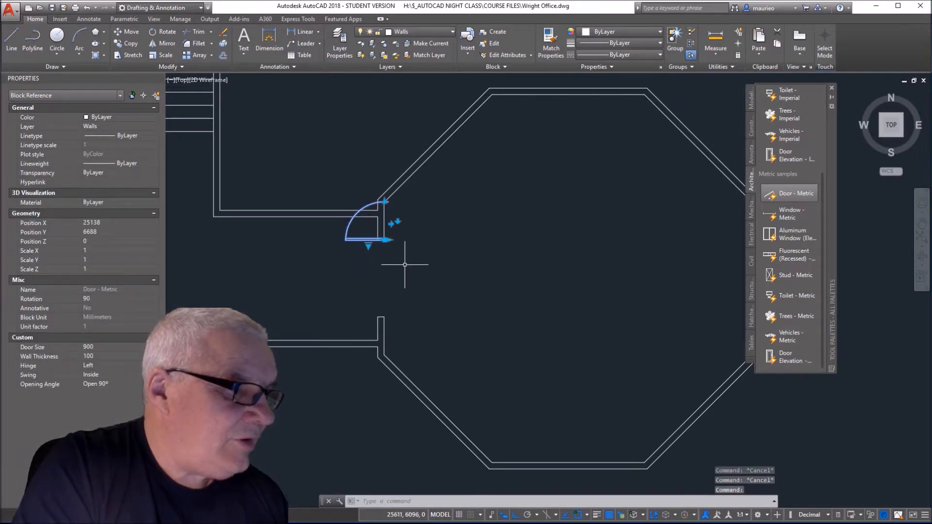
click(398, 222)
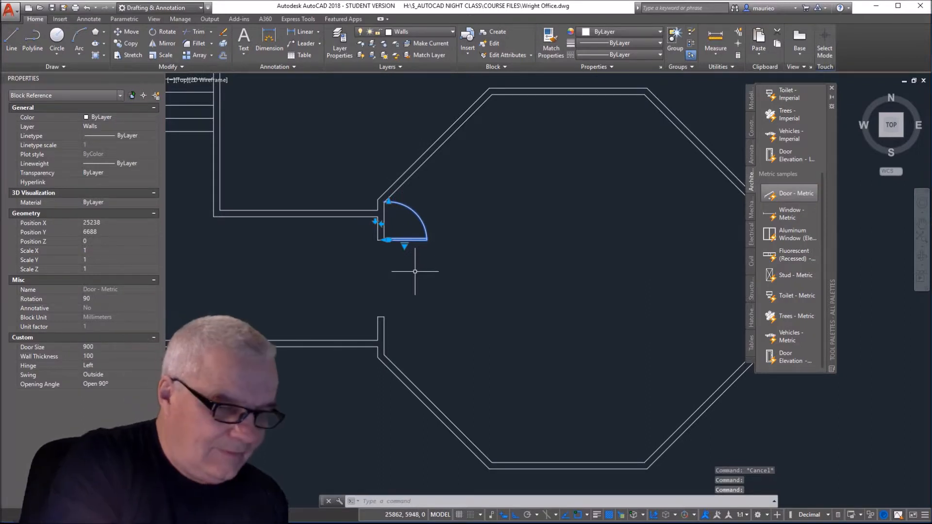
key(Escape)
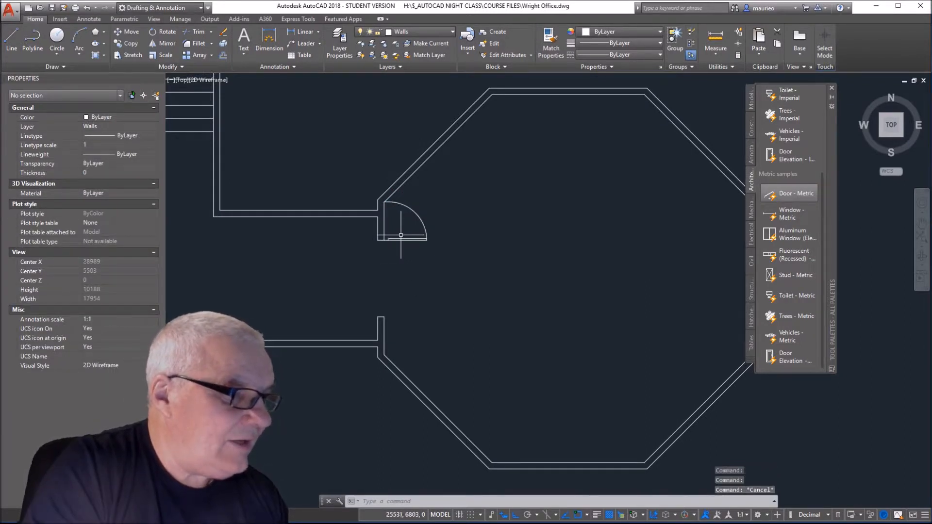
click(404, 240)
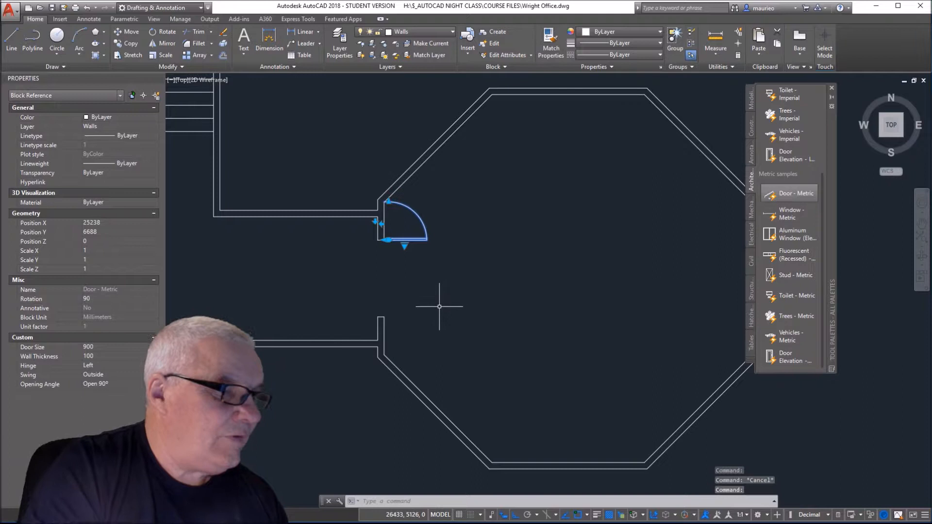
key(Escape)
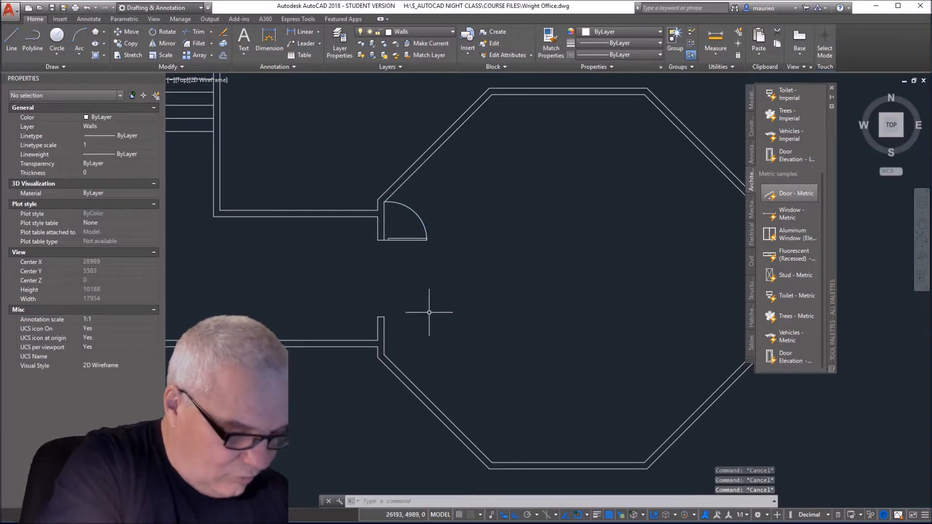
Step: Mirror the door about a horizontal line through the upper jamb corner into the opening, and delete the original door beside the wall
key(Return)
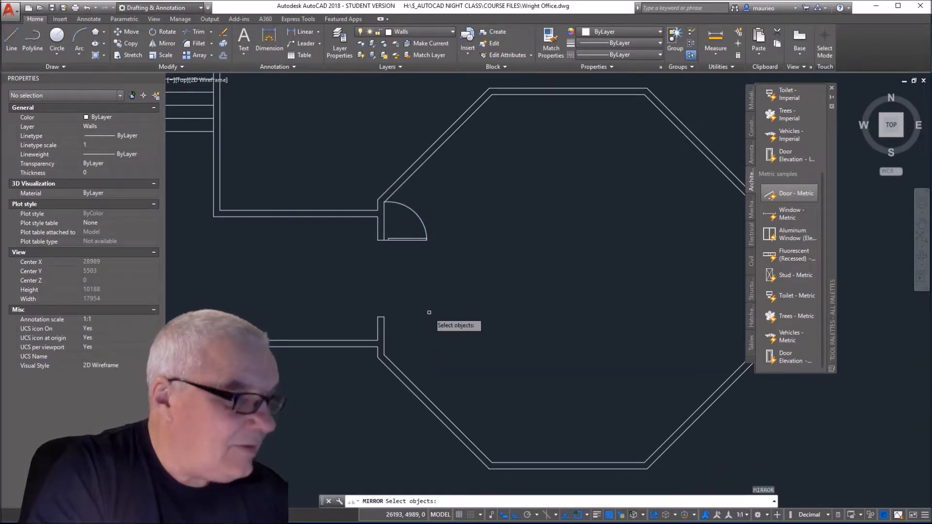
click(396, 239)
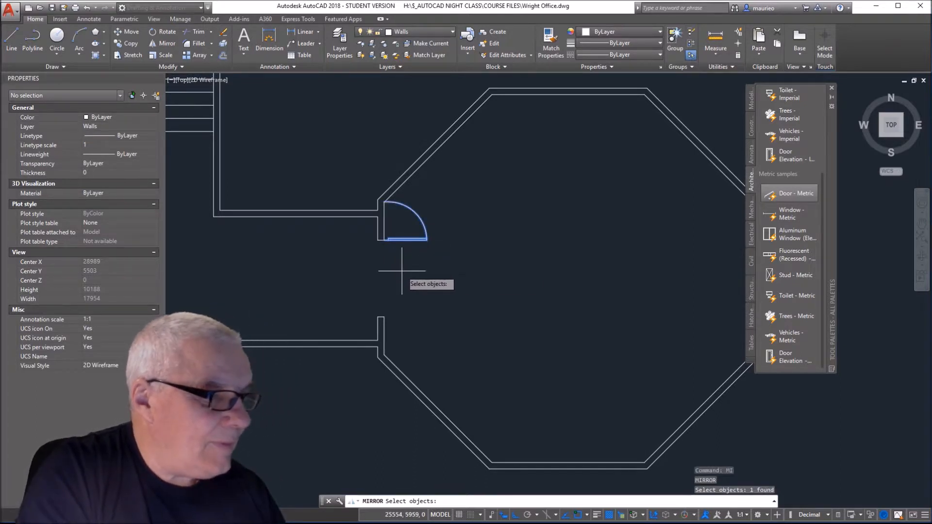
key(Return)
click(385, 240)
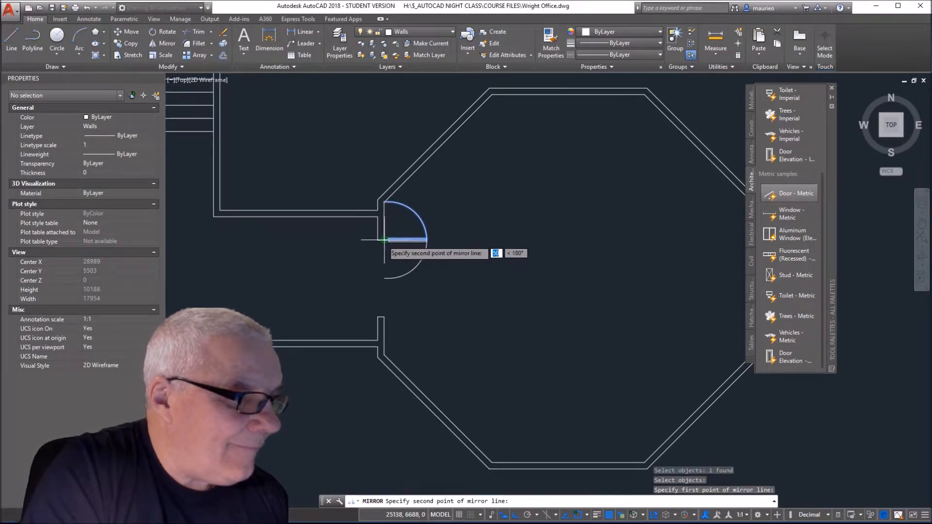
click(384, 240)
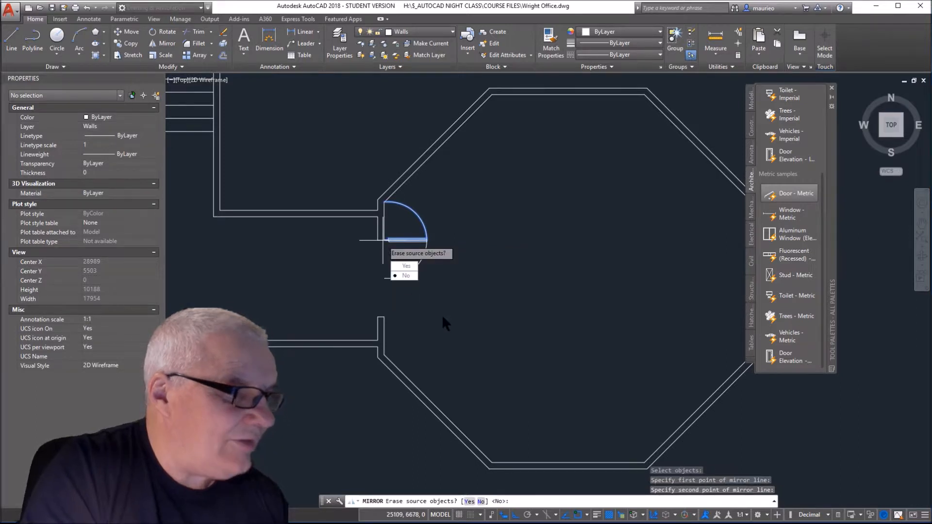
click(406, 275)
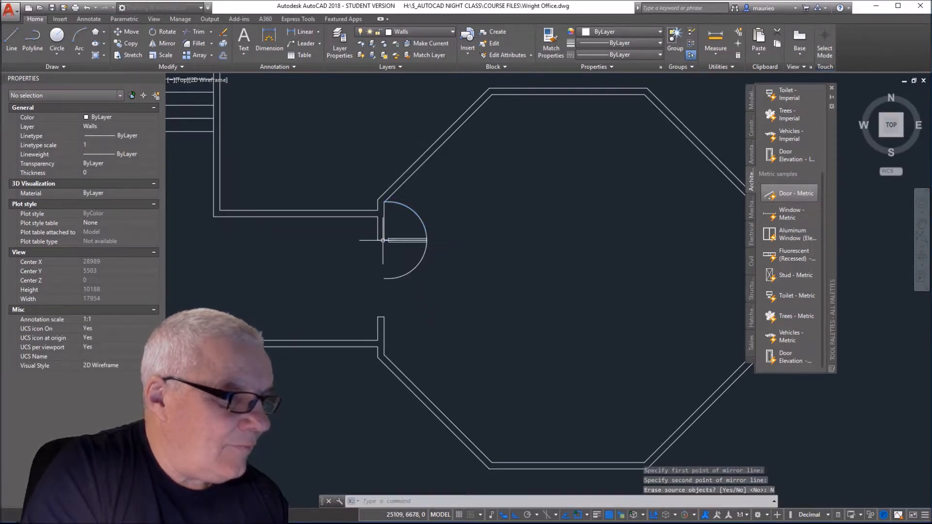
click(420, 220)
key(Delete)
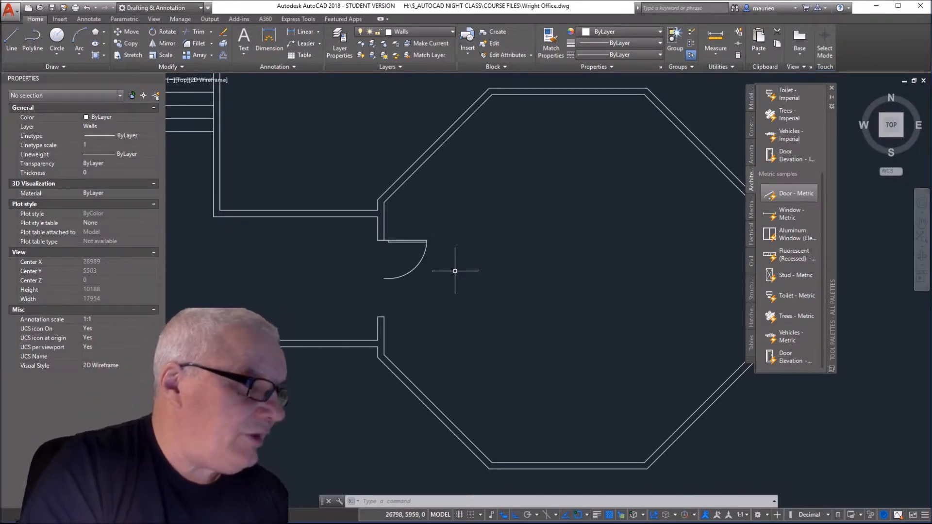
Step: Mirror the door leaf about a horizontal line through its swing arc's free end, keeping the source, to form a double door
click(420, 260)
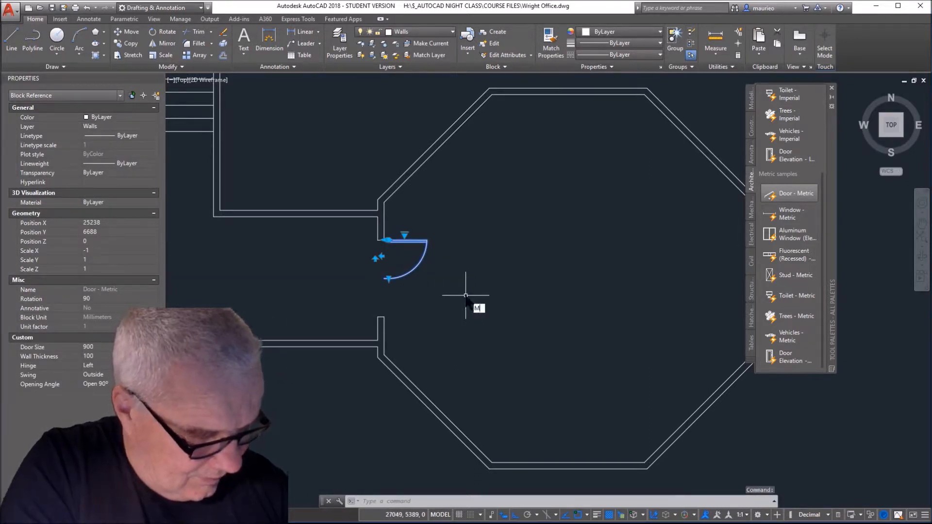
text(MI)
key(Return)
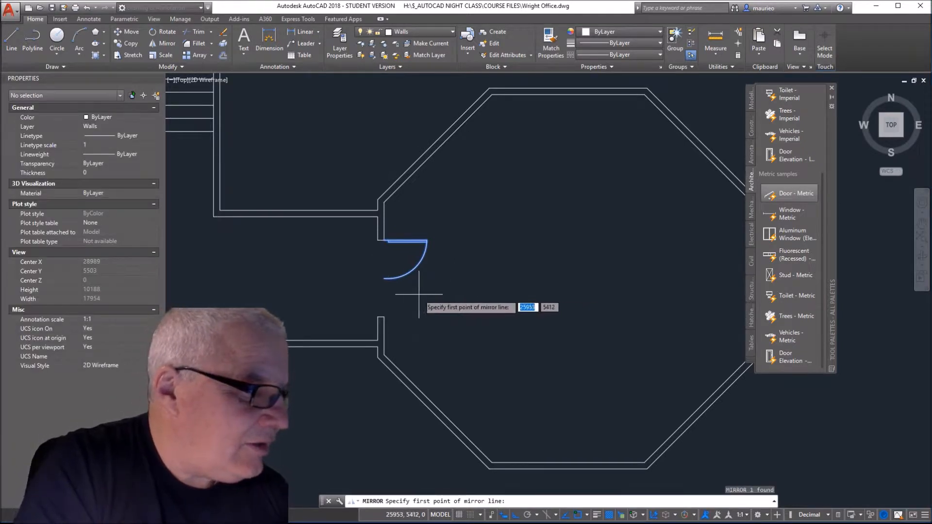
click(386, 279)
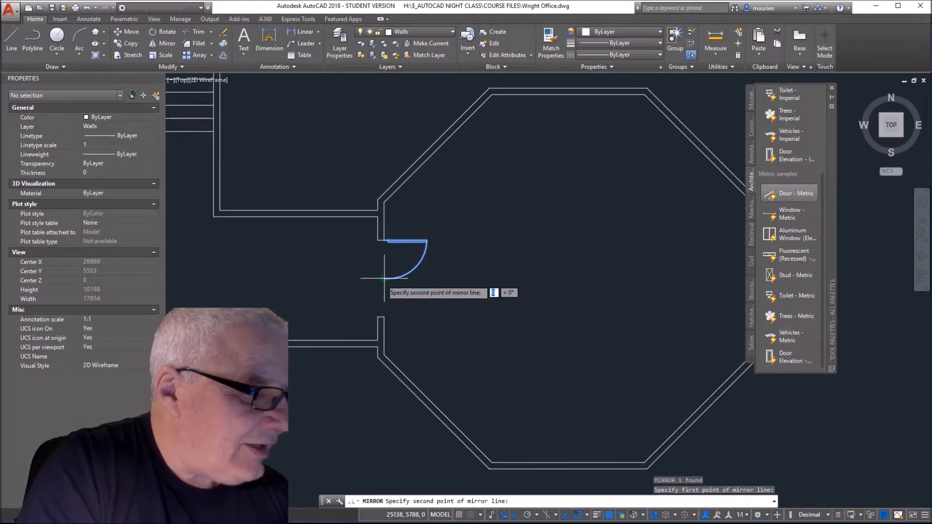
click(413, 291)
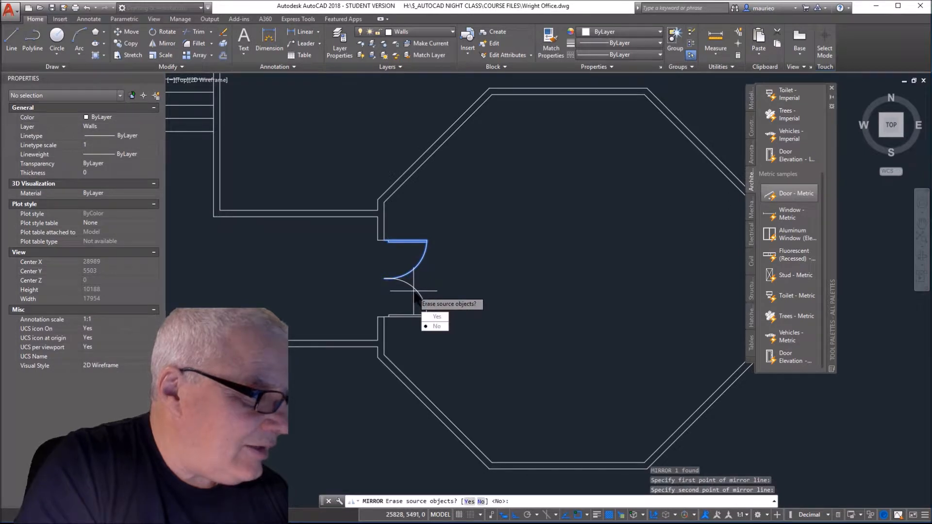
click(435, 326)
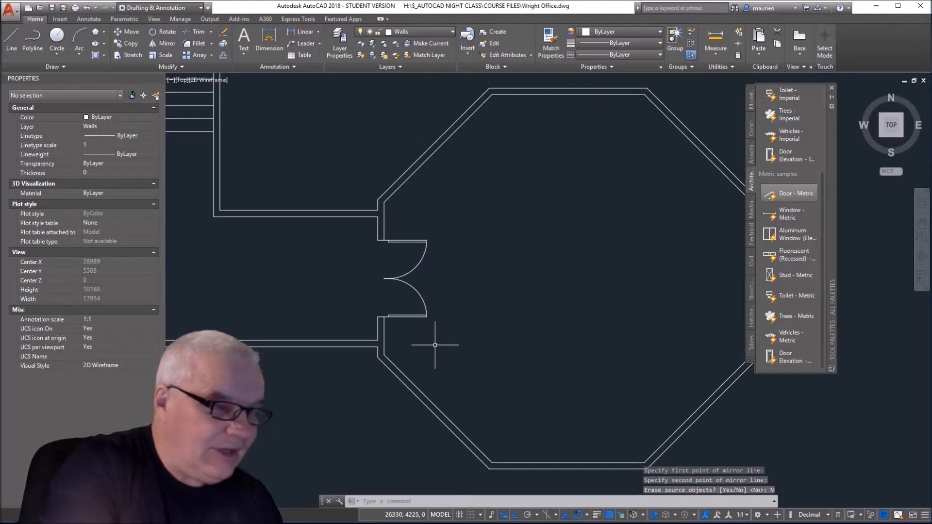
key(Escape)
key(Escape)
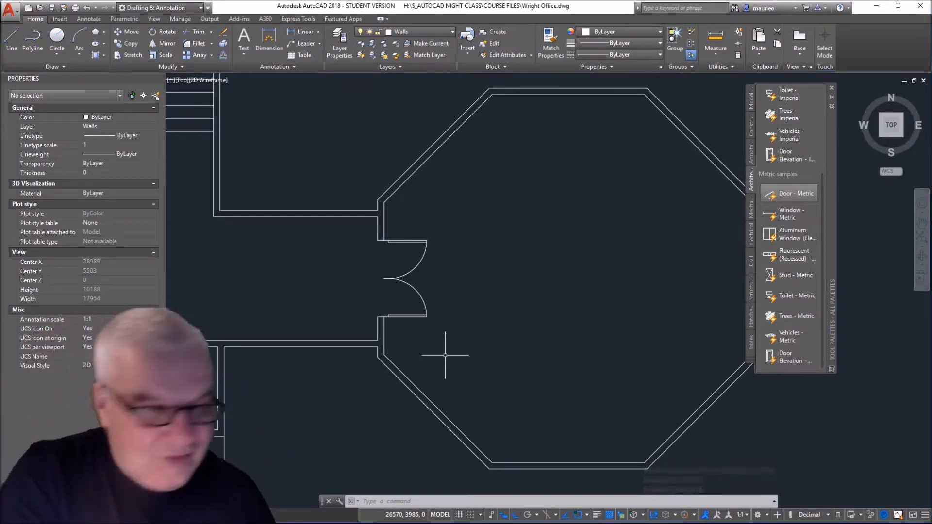
Step: Move both door leaves straight across the hall from the octagonal room's opening to the opposite west wall
scroll(454, 338, down, 2)
middle_drag(454, 338, 661, 320)
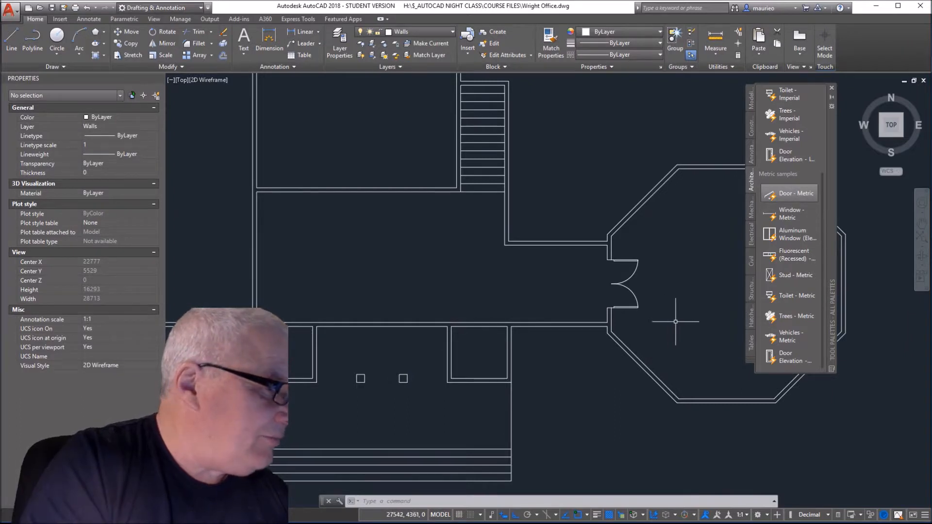
click(633, 260)
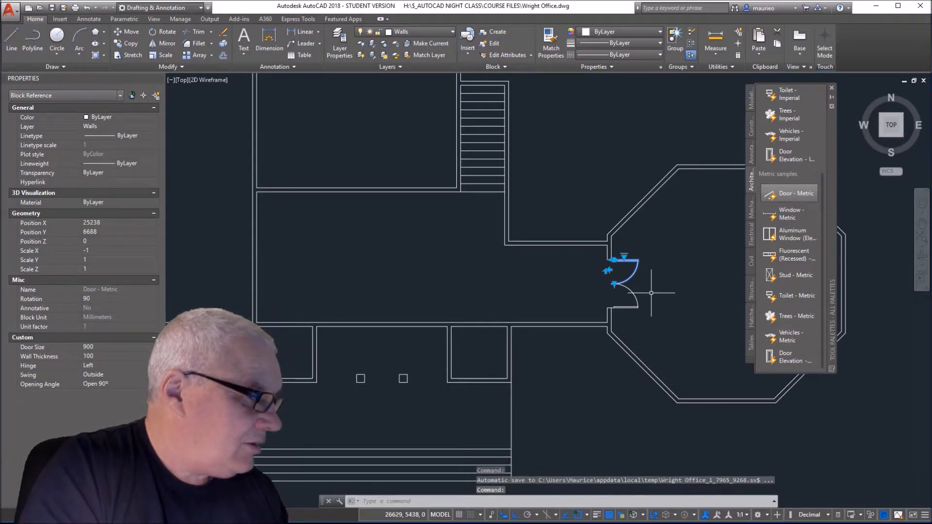
click(641, 294)
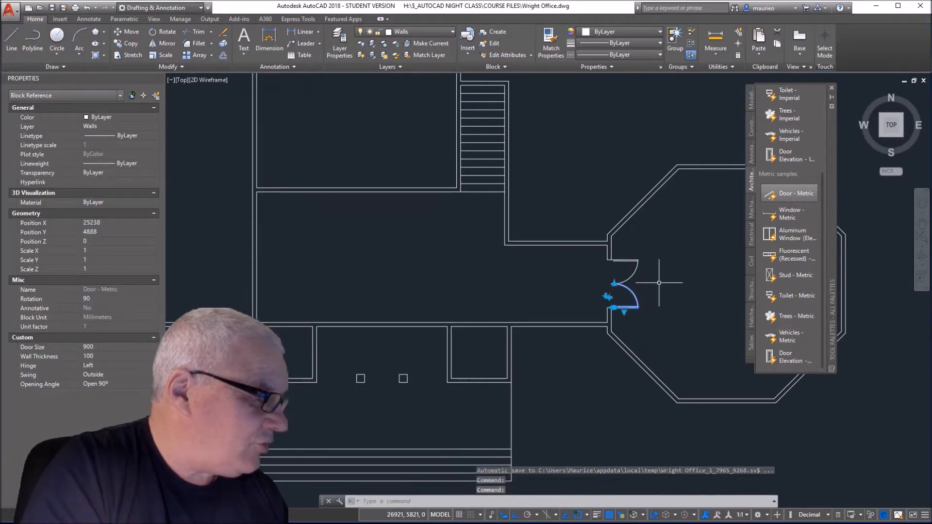
click(647, 246)
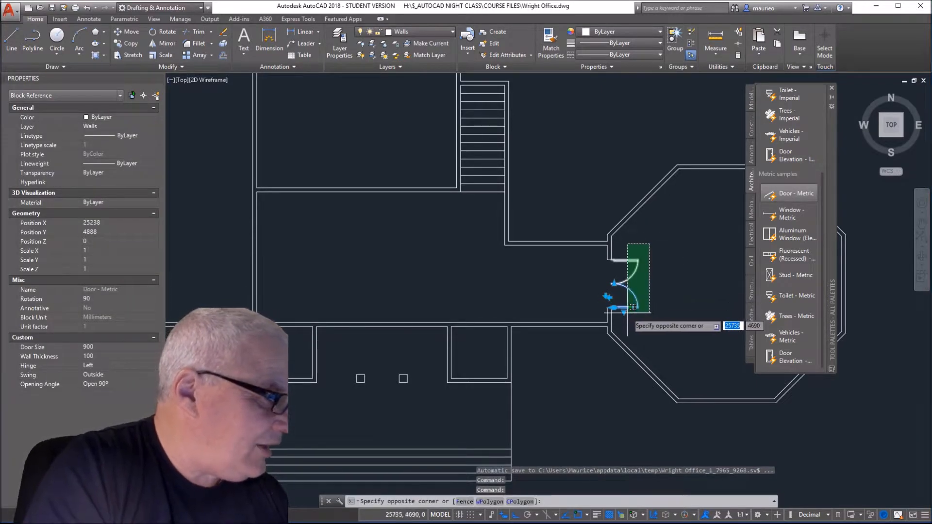
click(600, 321)
right_click(660, 297)
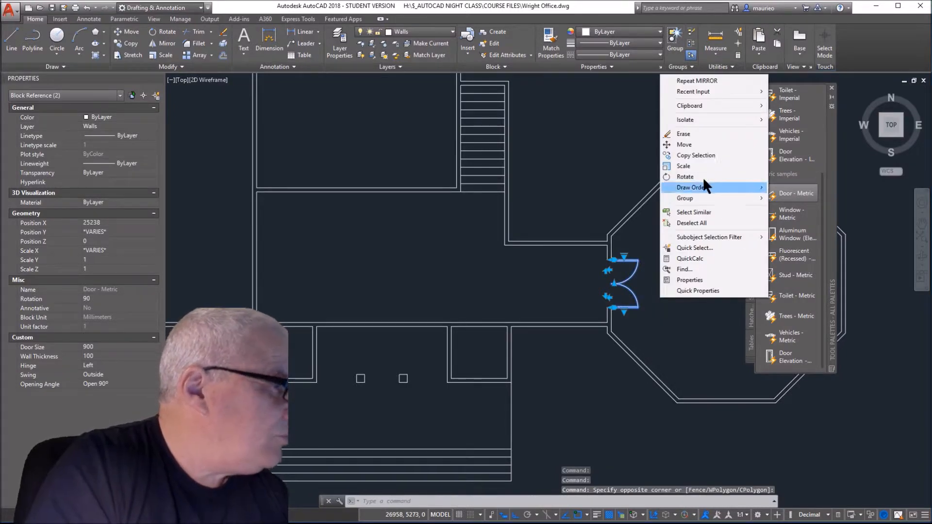
click(684, 144)
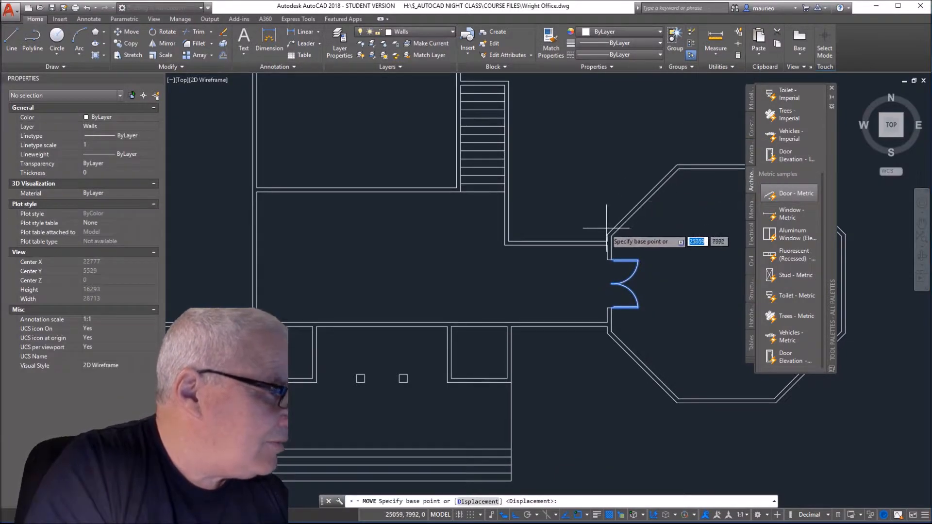
click(607, 260)
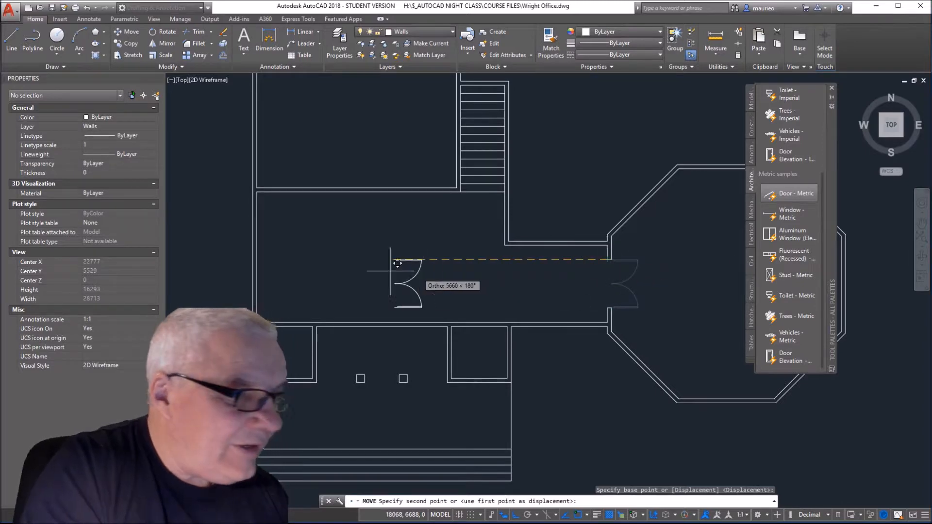
click(257, 260)
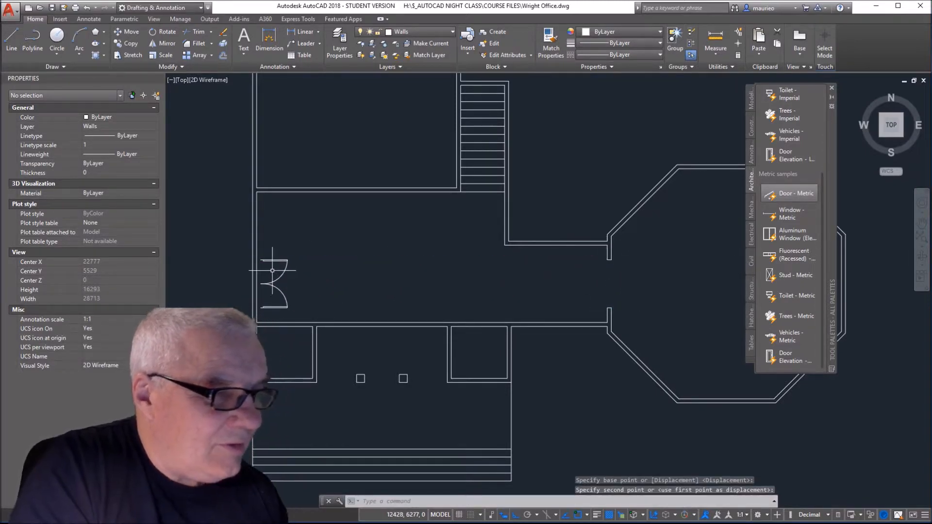
Step: Move both door leaves horizontally from their hinge-side corner onto the inner face of the hall's west wall
scroll(282, 272, up, 2)
scroll(272, 271, down, 2)
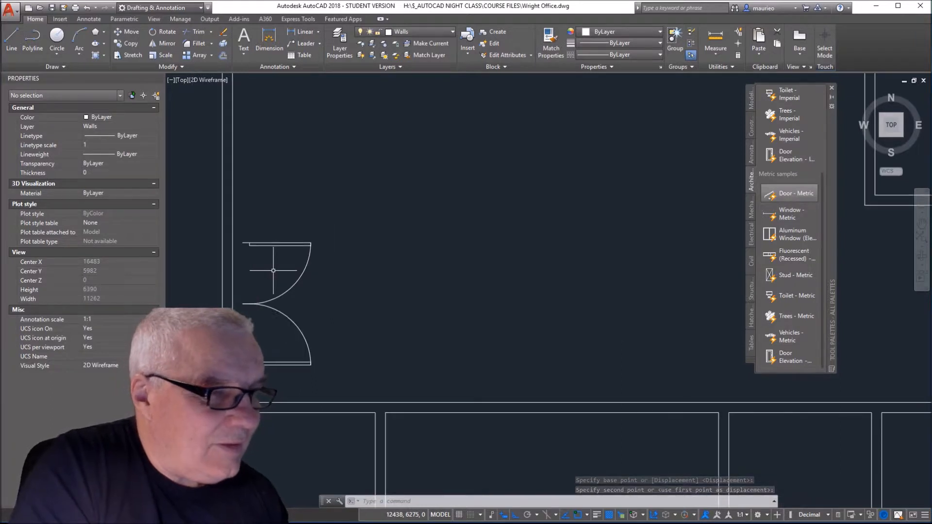
click(329, 210)
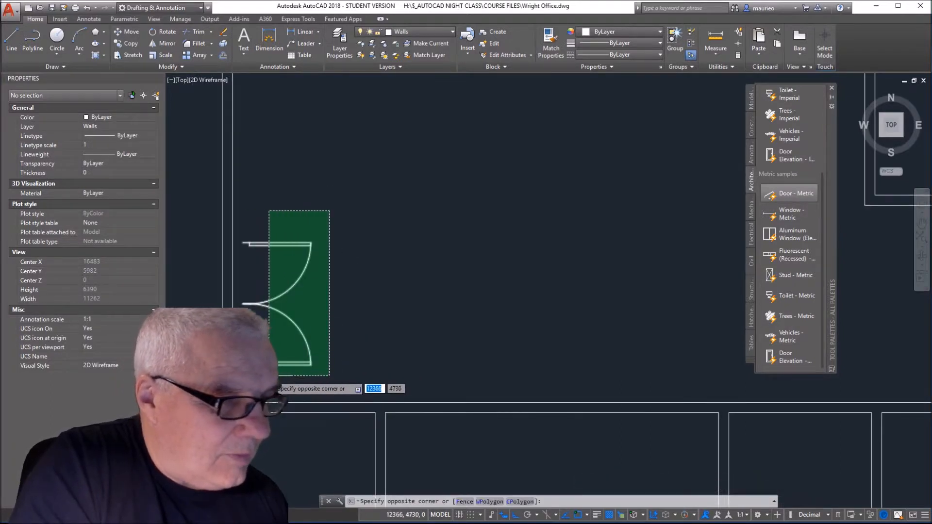
click(270, 391)
right_click(331, 334)
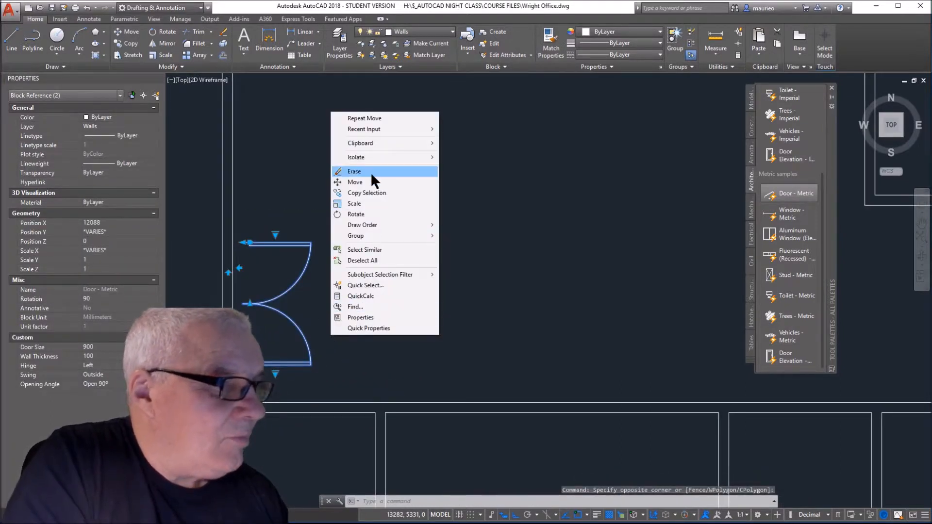
click(354, 181)
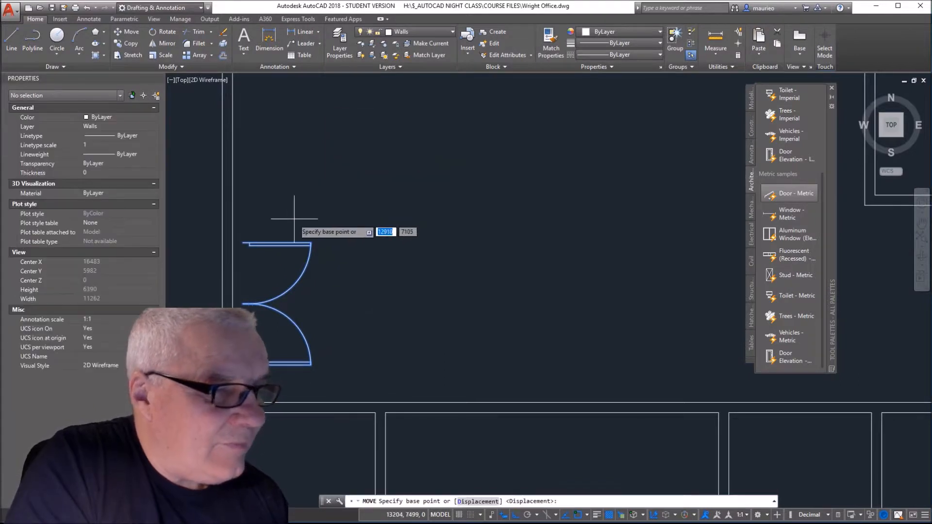
click(249, 241)
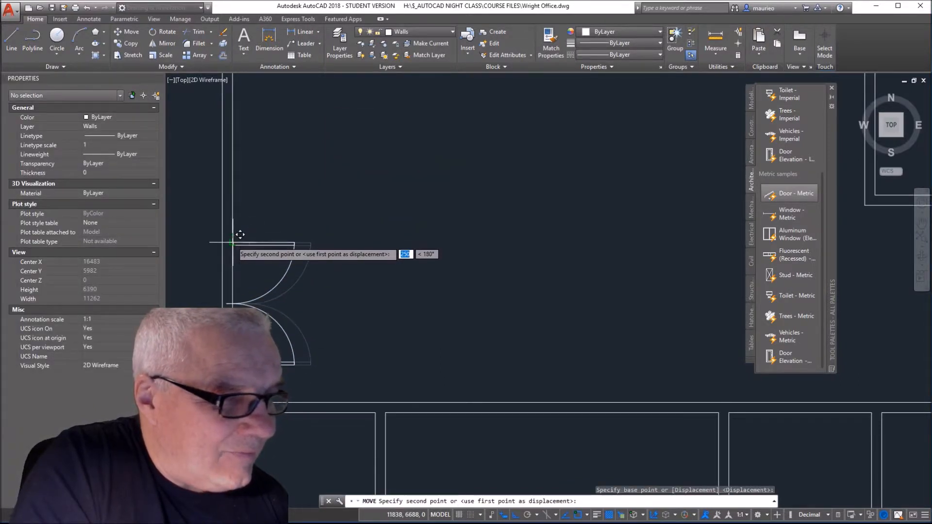
click(233, 242)
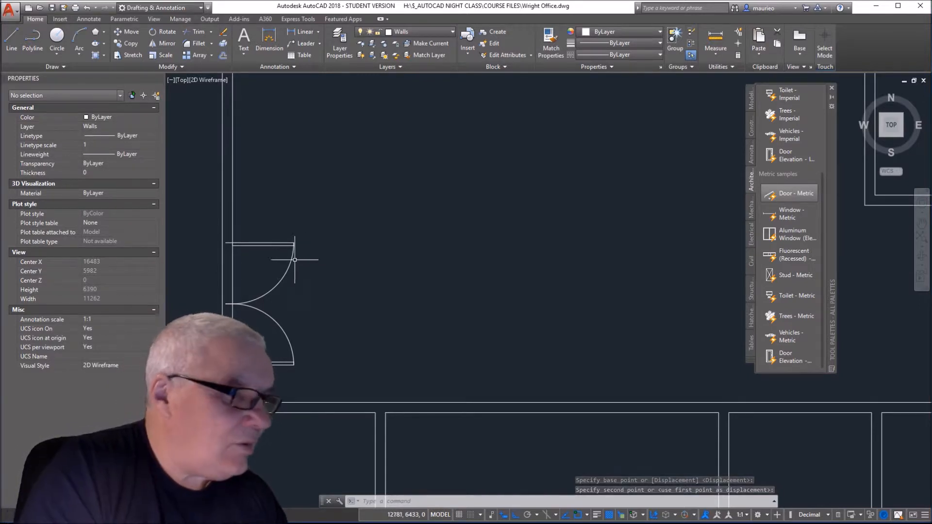
Step: Set the upper door leaf's wall thickness to 150 to span the west wall
click(253, 245)
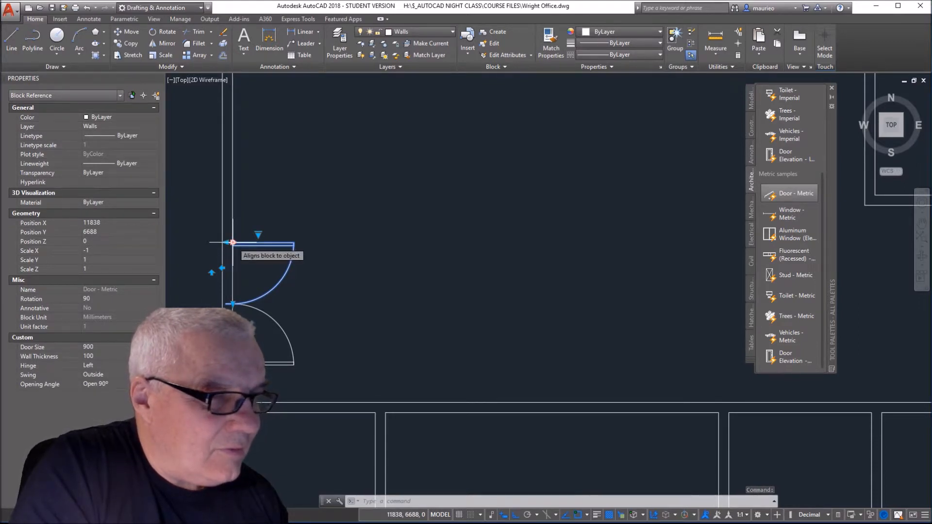
click(232, 241)
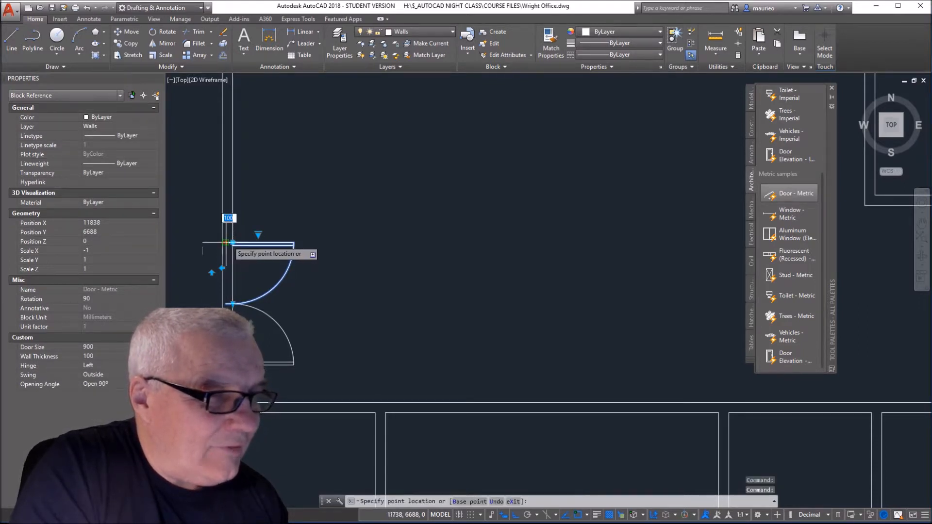
text(1)
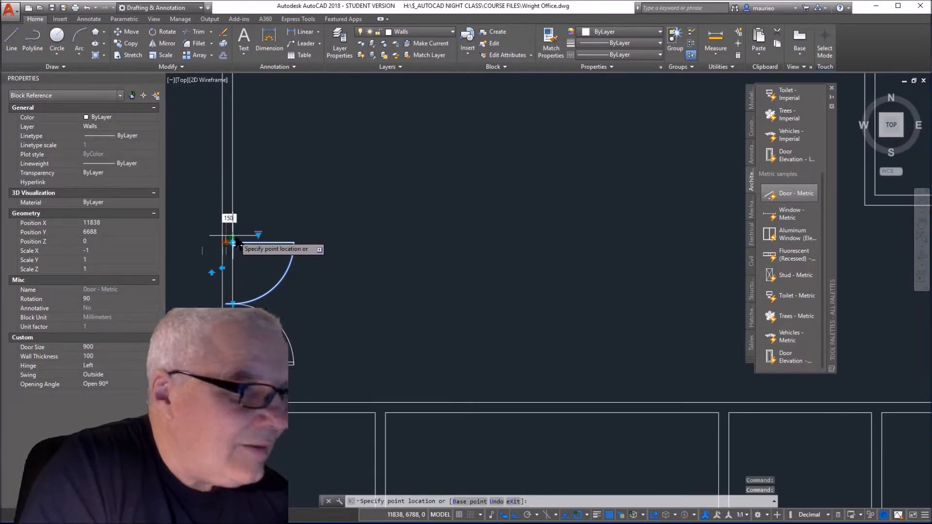
text(50)
key(Return)
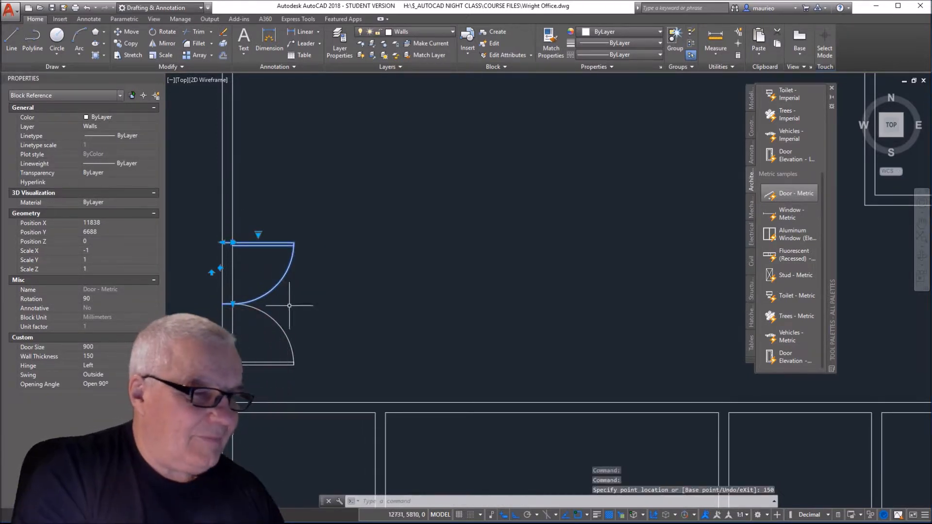
Step: Set the lower door leaf's wall thickness to 150 as well and clear the selection
click(226, 366)
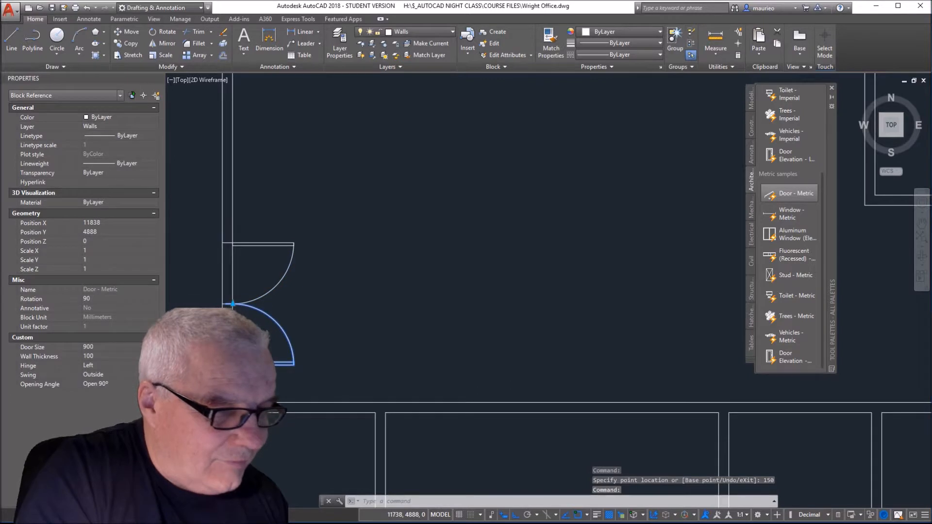
click(226, 365)
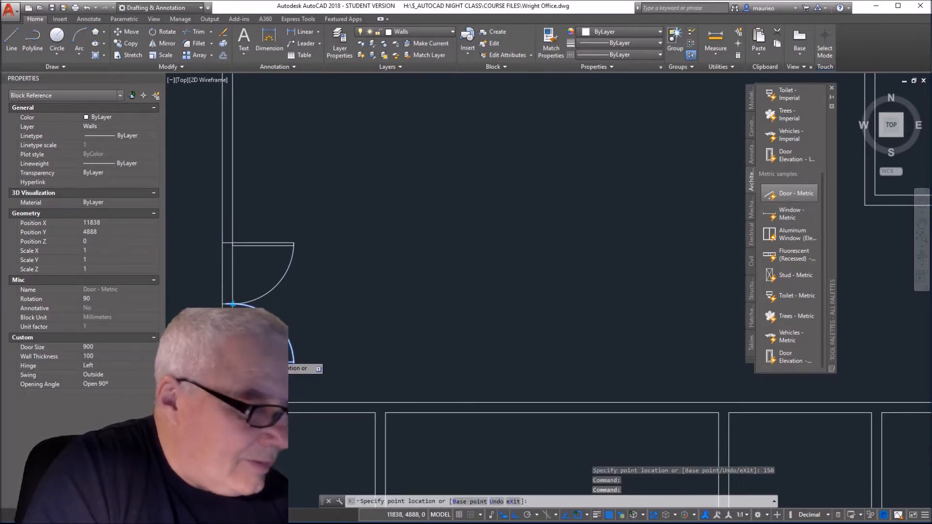
text(150)
key(Return)
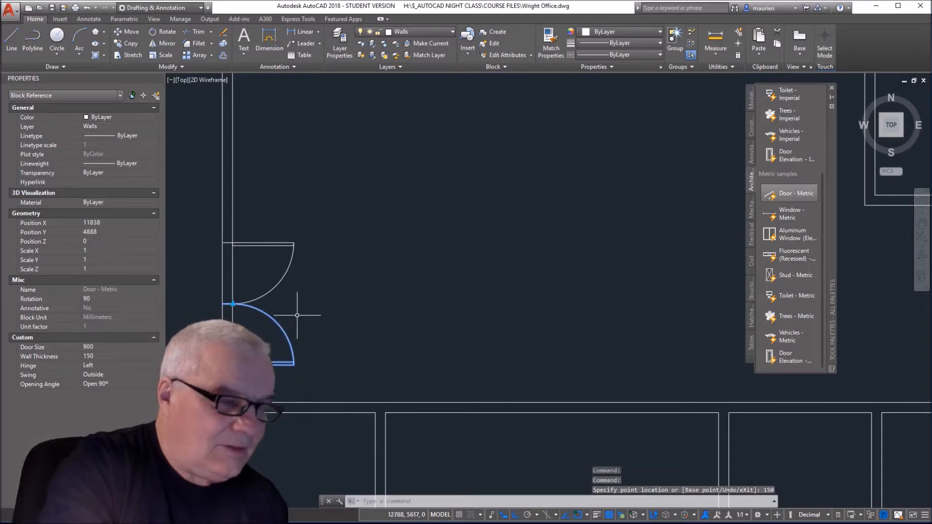
key(Escape)
key(Escape)
key(Escape)
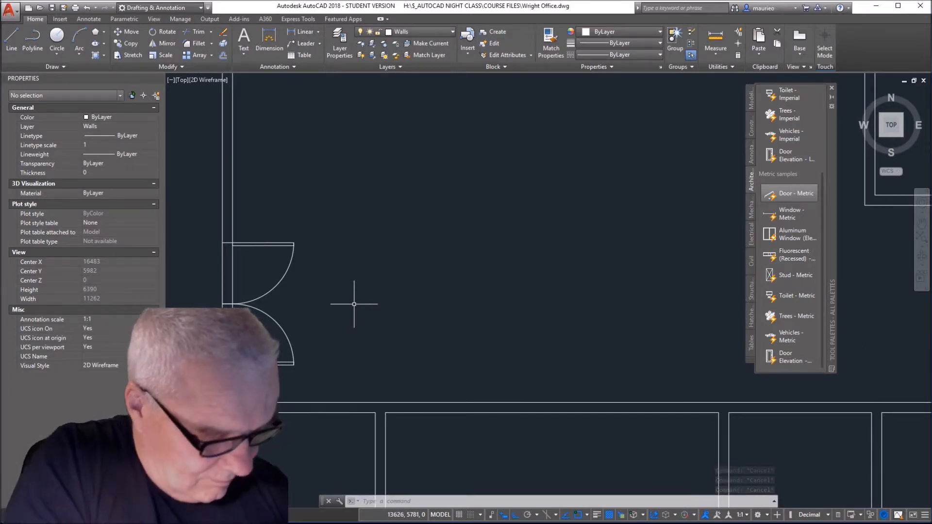
Step: Mirror both door leaves about the west wall's vertical centreline so they swing outside the hall, erasing the source leaves
text(mi)
key(Return)
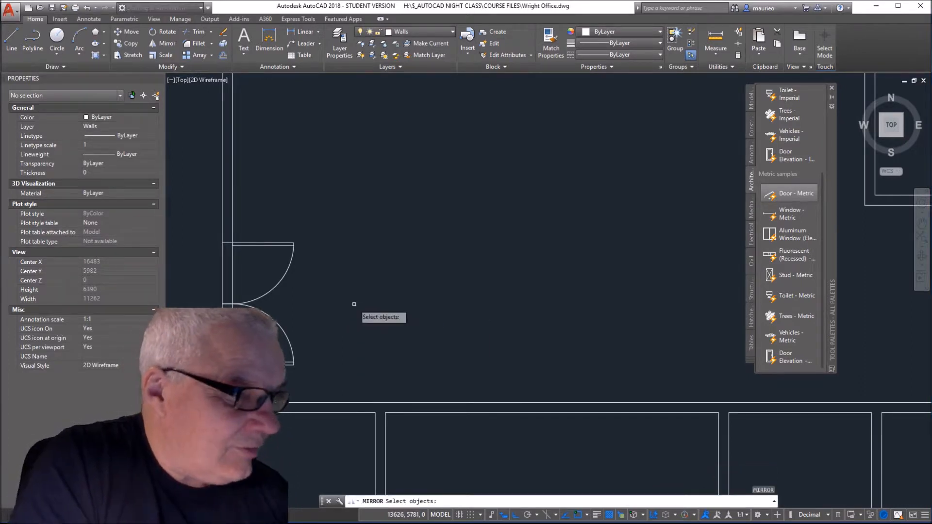
click(311, 195)
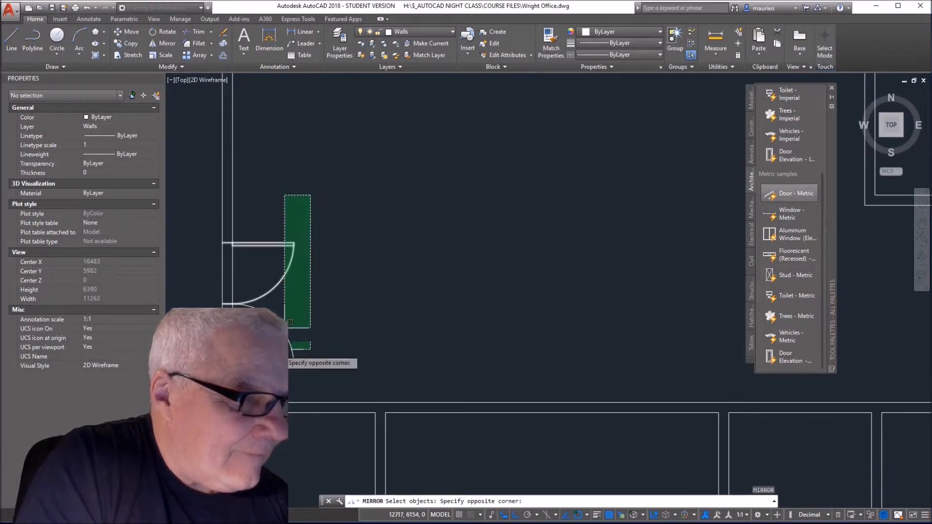
click(270, 369)
key(Return)
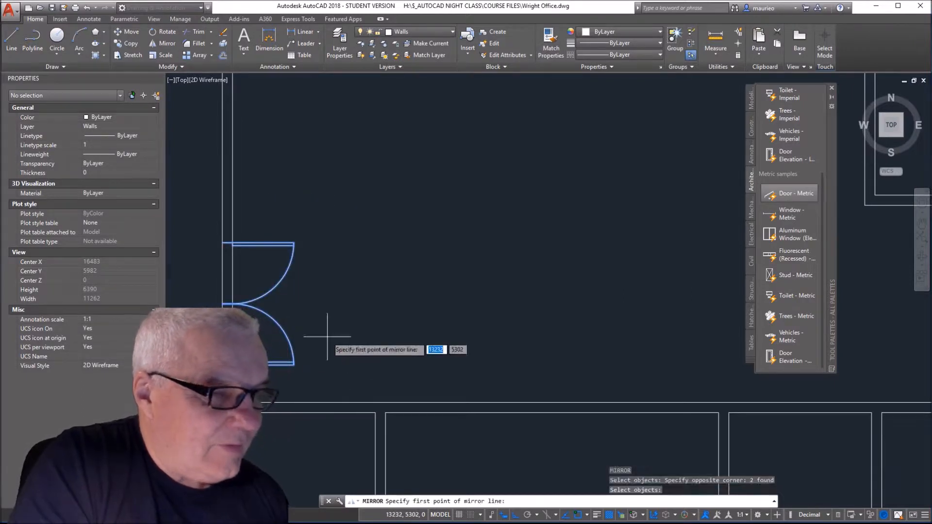
click(227, 243)
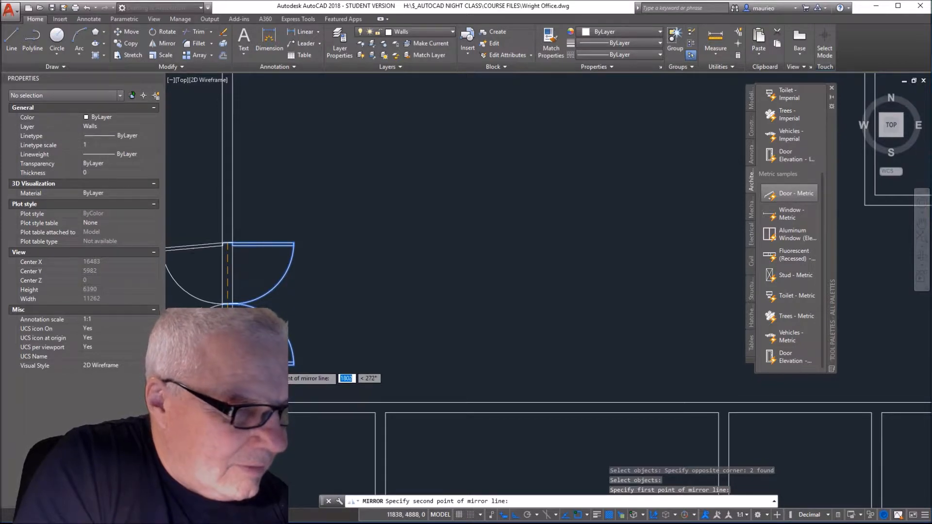
click(227, 365)
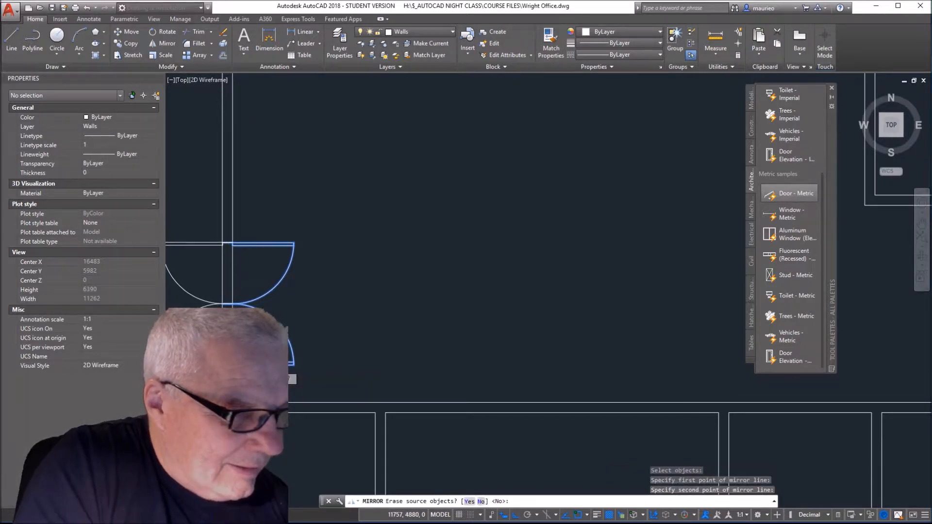
text(Y)
key(Return)
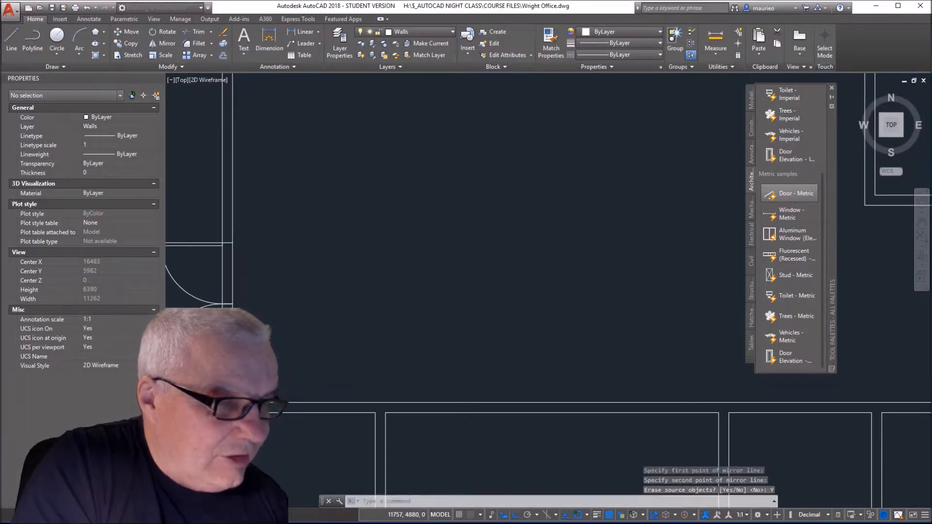
scroll(462, 301, down, 4)
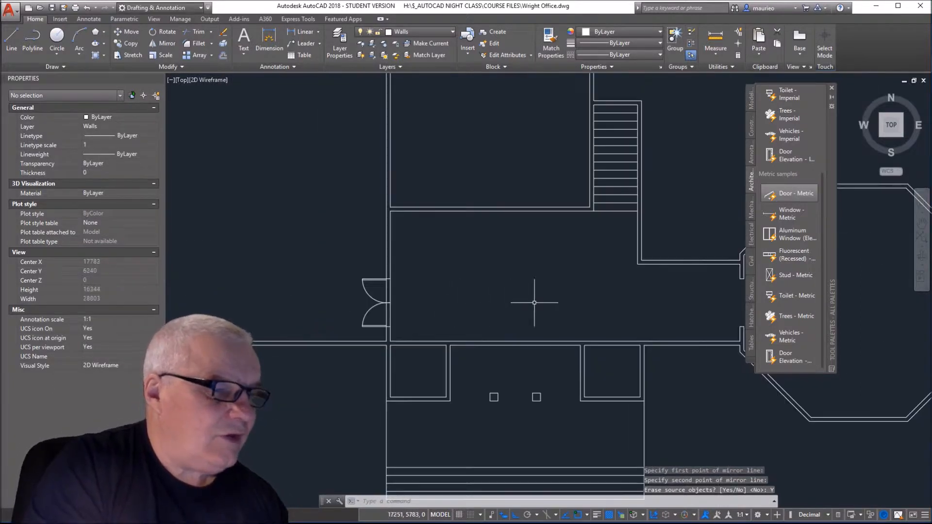
Step: Trim away both wall lines crossing the double door opening in the hall's west wall, using all objects as cutting edges
scroll(366, 264, up, 4)
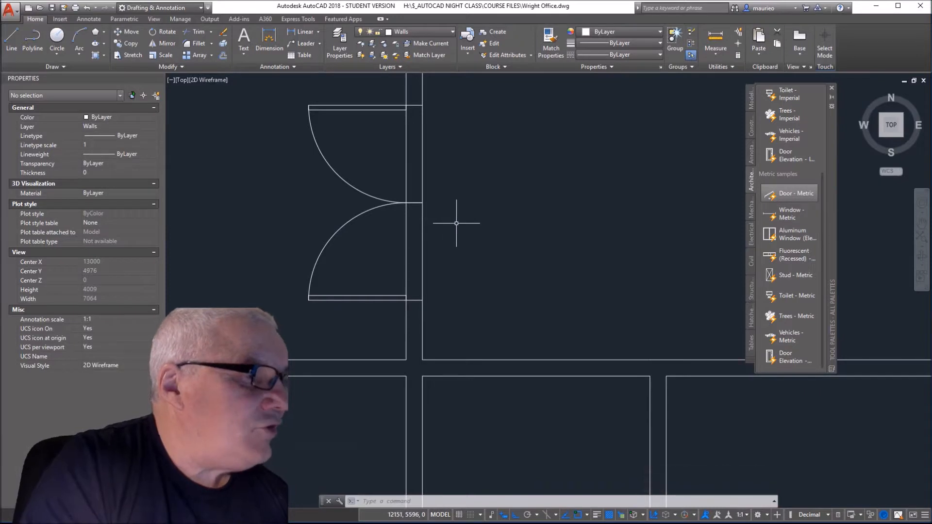
text(tr)
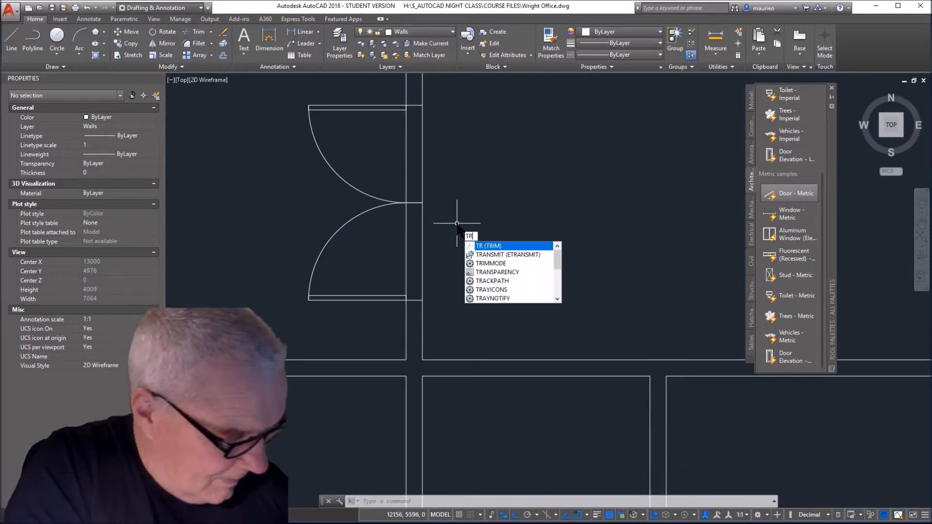
key(Return)
key(Return)
click(438, 141)
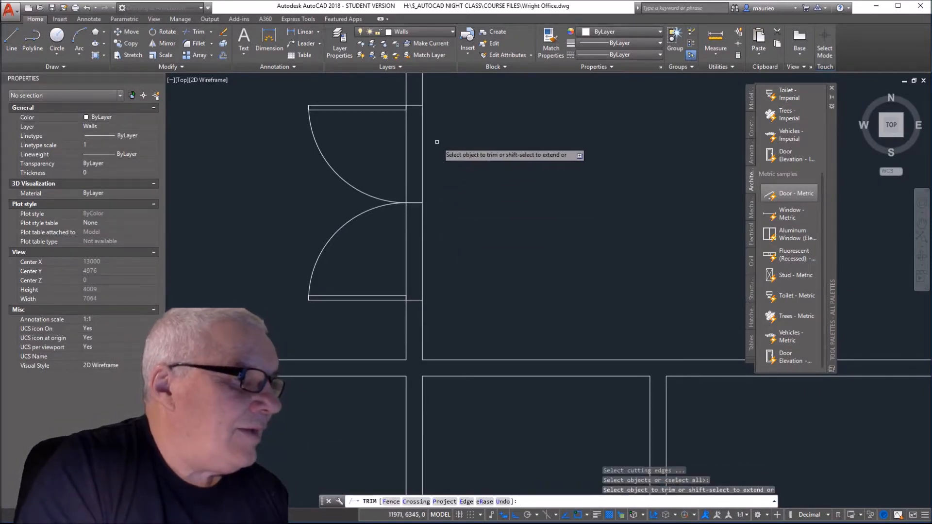
click(401, 151)
click(434, 249)
click(397, 253)
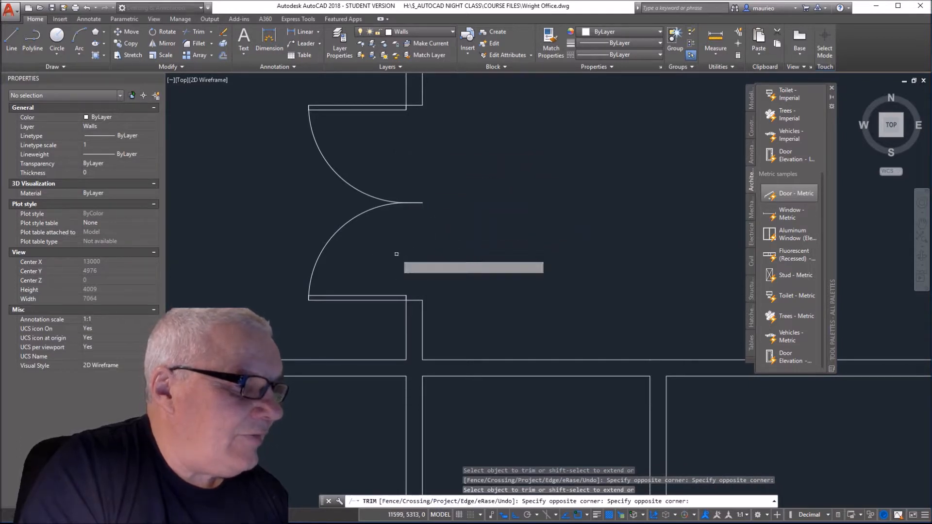
scroll(529, 264, down, 4)
middle_drag(559, 262, 291, 196)
mouse_move(502, 205)
middle_down()
mouse_move(279, 157)
mouse_move(173, 146)
middle_up()
middle_drag(420, 135, 392, 250)
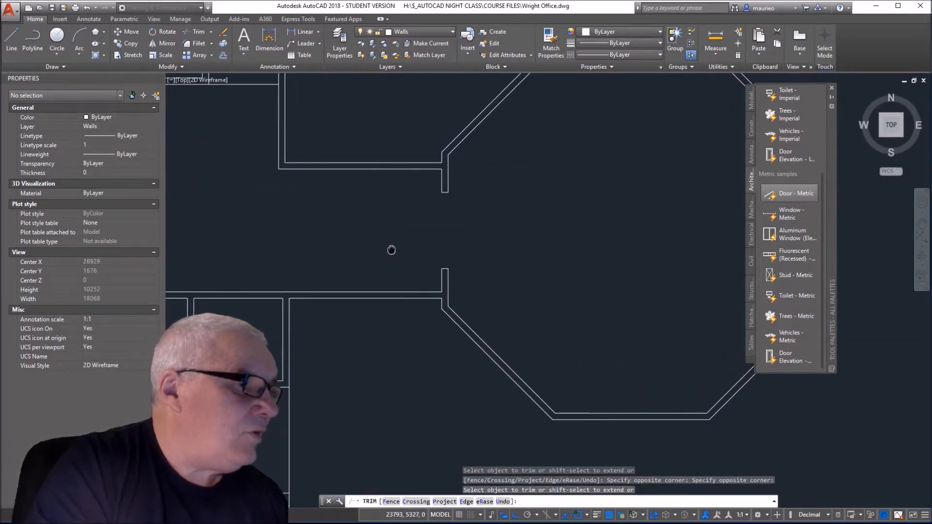
scroll(418, 251, down, 2)
scroll(452, 257, down, 3)
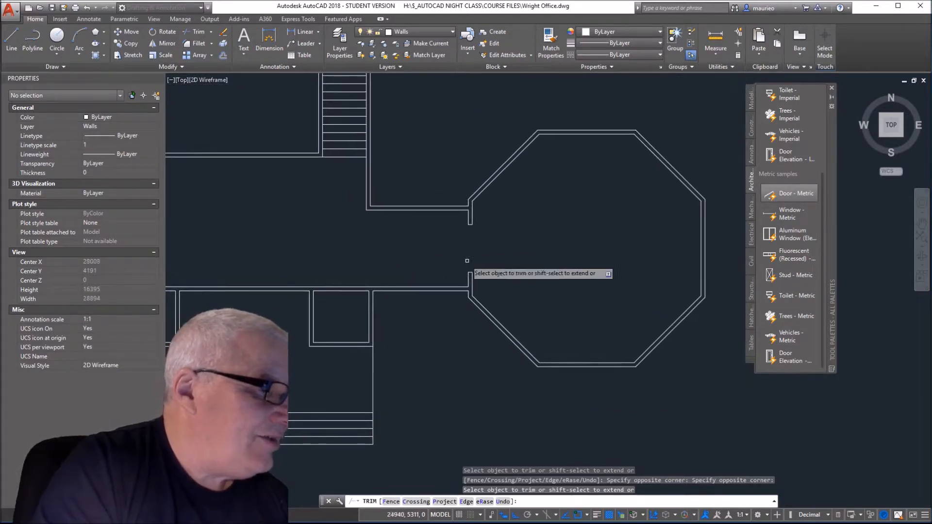
middle_drag(409, 248, 469, 255)
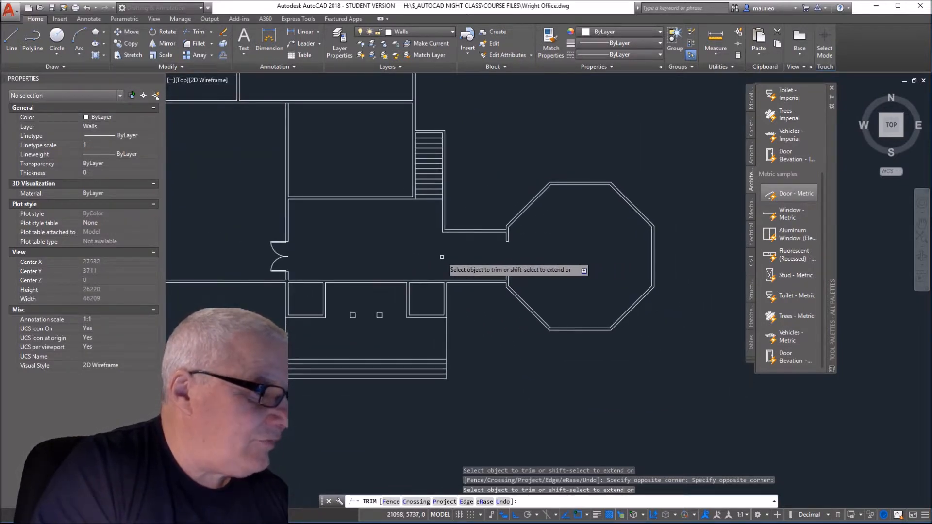
scroll(443, 257, up, 1)
scroll(442, 257, down, 1)
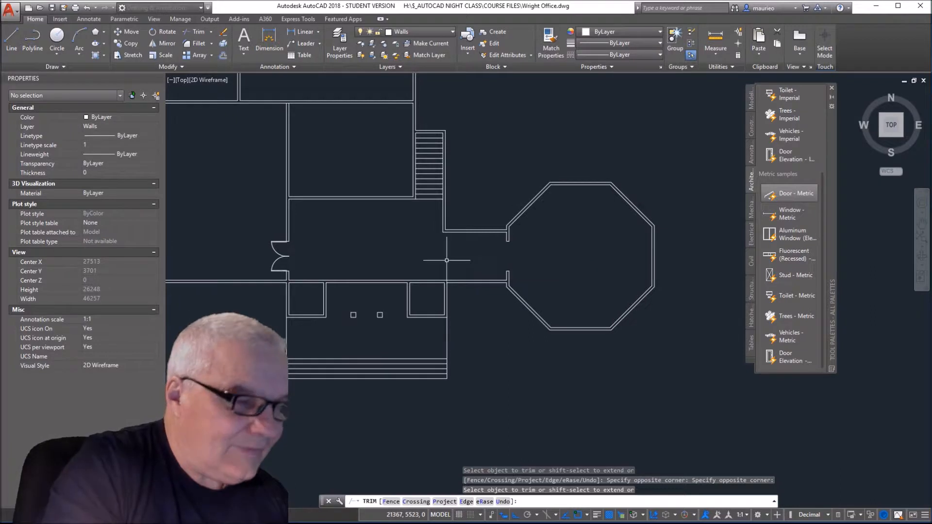
key(Escape)
key(Escape)
key(Escape)
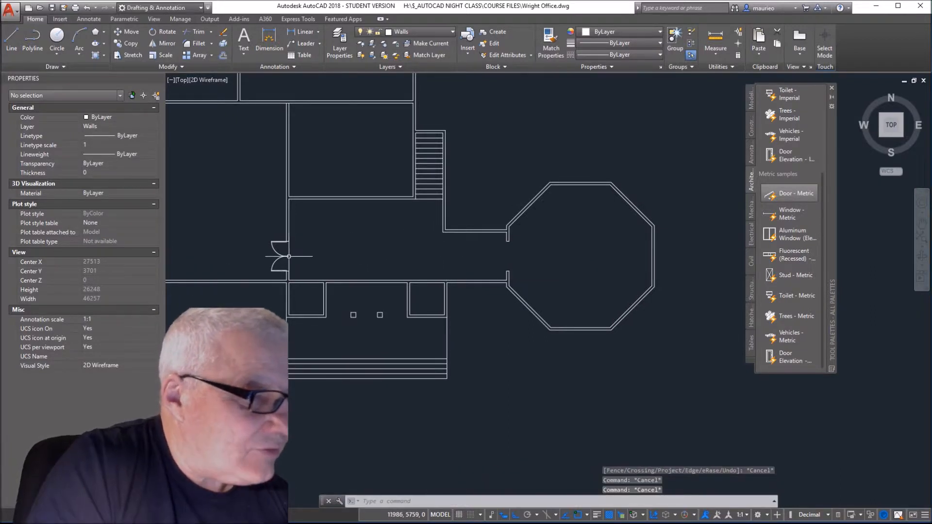
Step: Move both door leaves horizontally from the hall's west wall to the lower jamb of the octagonal room's opening
click(302, 248)
click(283, 257)
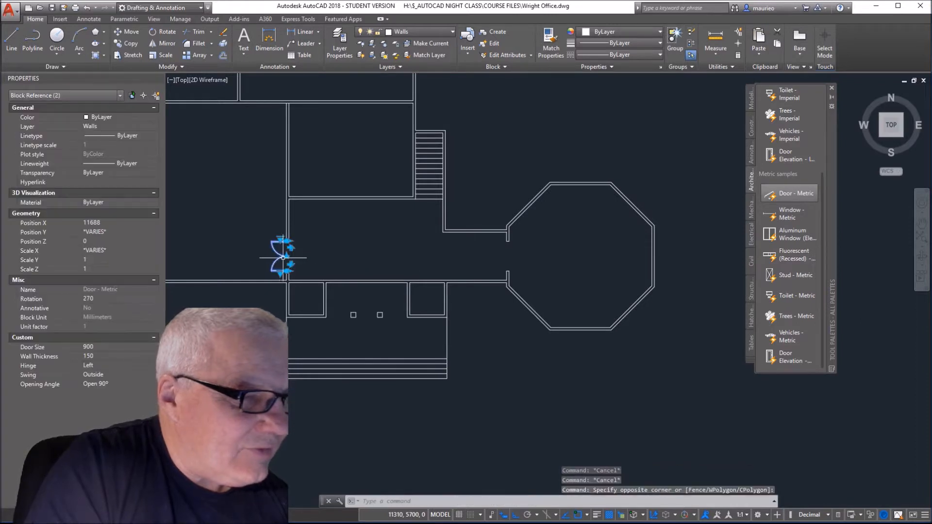
right_click(325, 251)
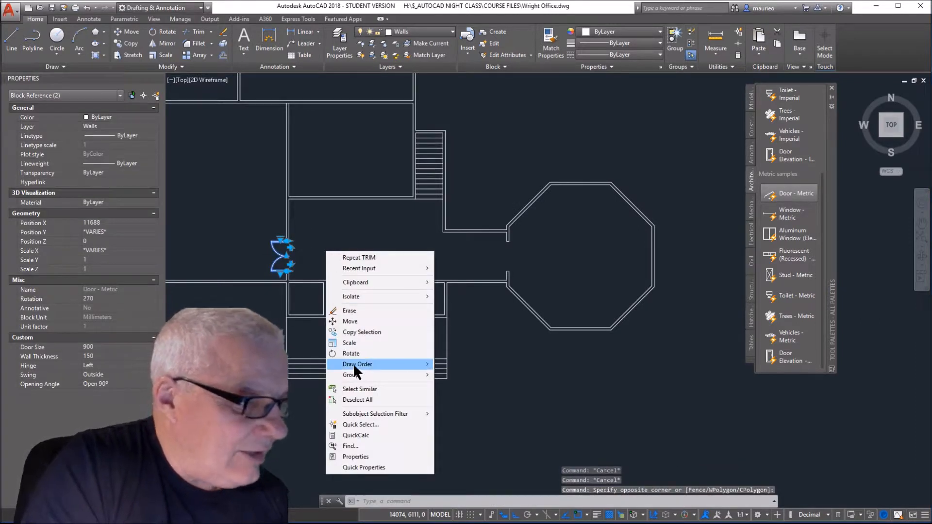
click(350, 321)
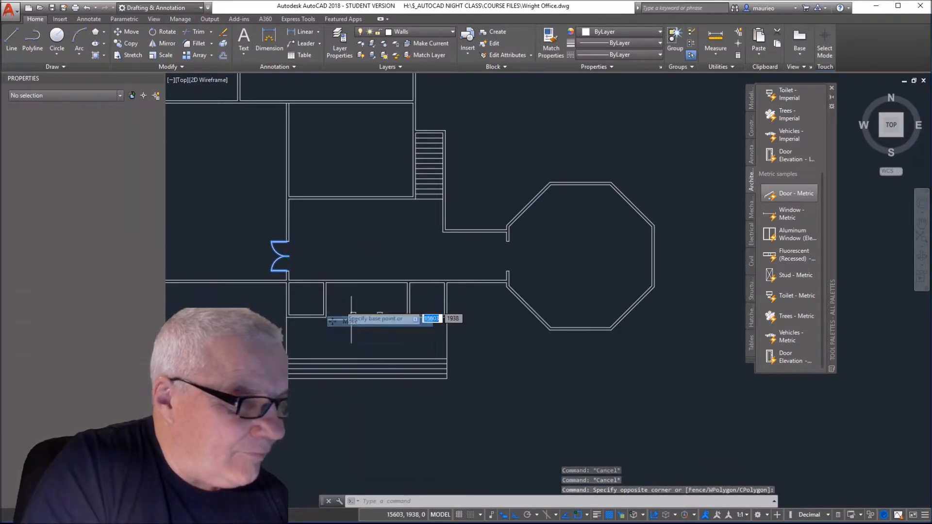
click(288, 271)
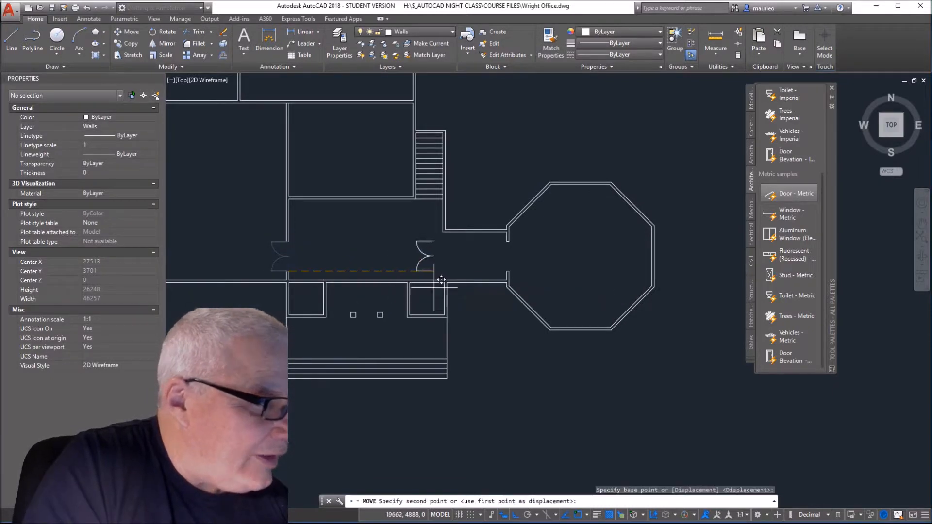
click(507, 271)
scroll(524, 308, up, 5)
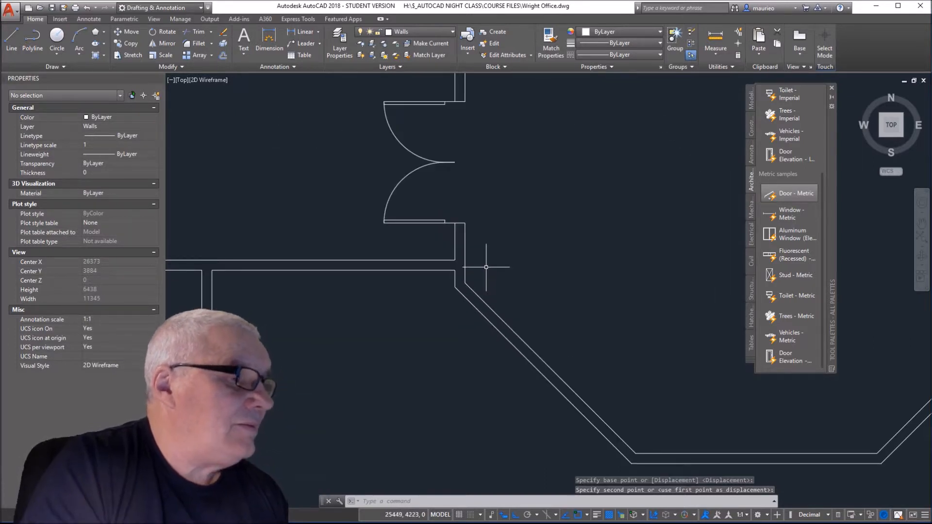
click(445, 93)
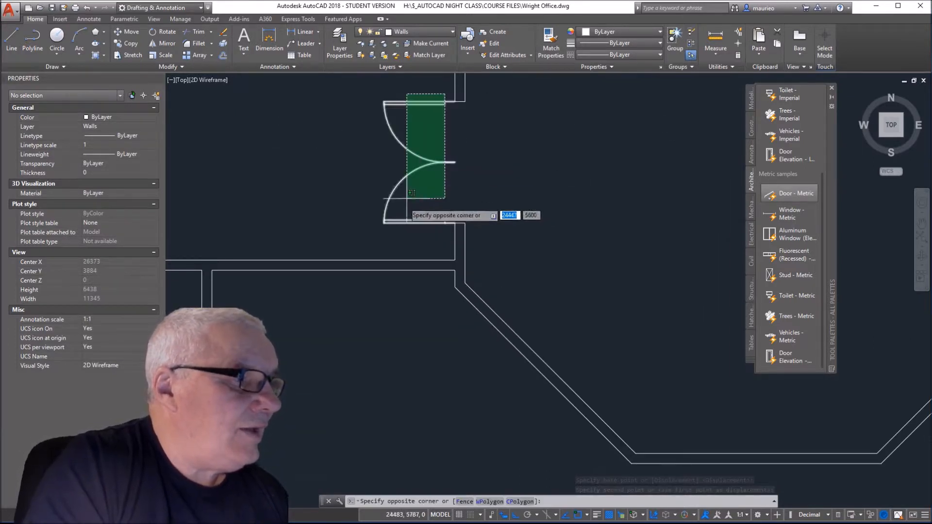
click(383, 220)
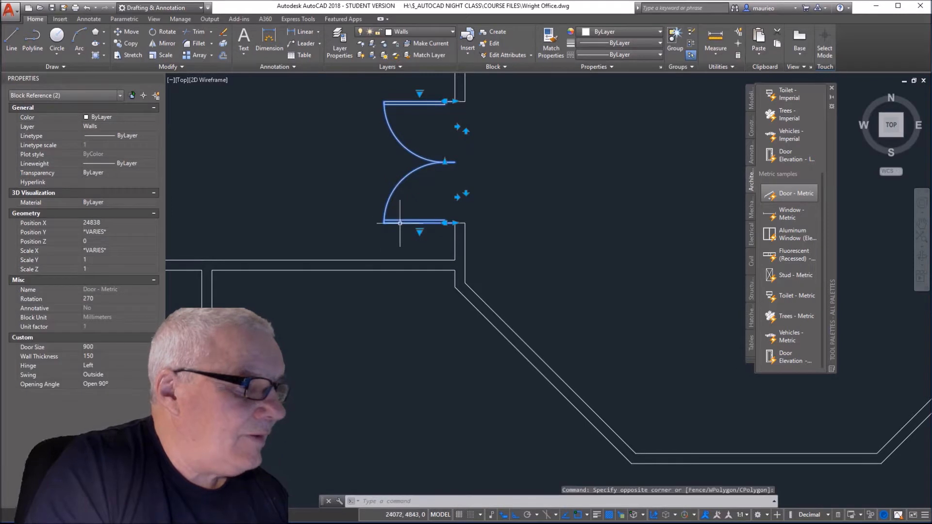
right_click(488, 191)
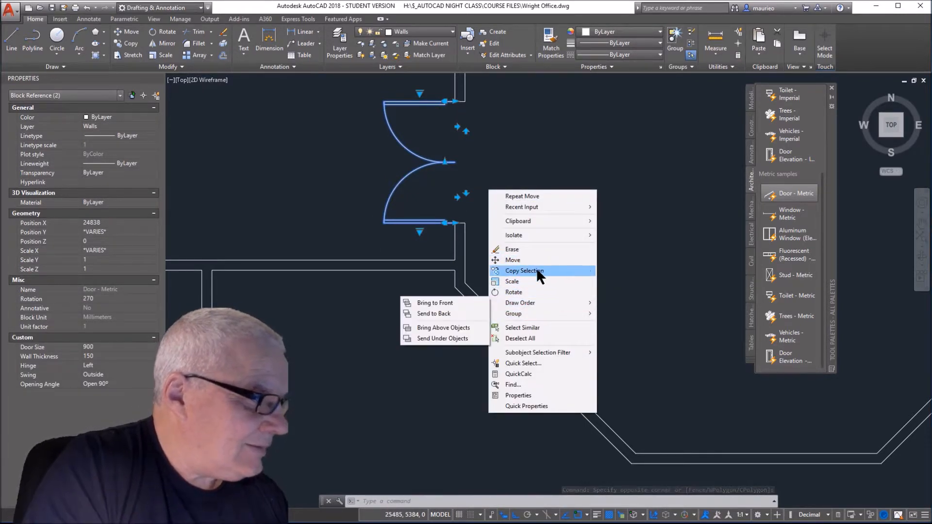
key(m)
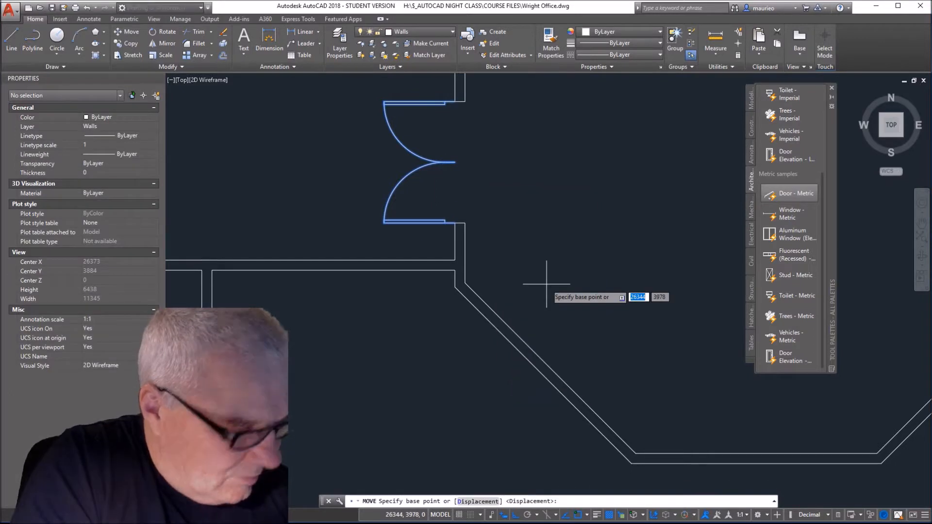
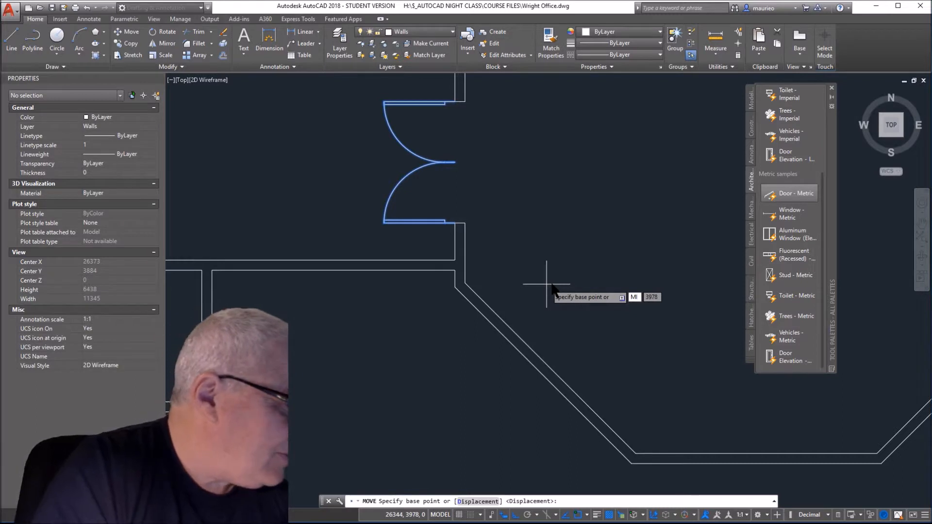
key(Return)
key(Escape)
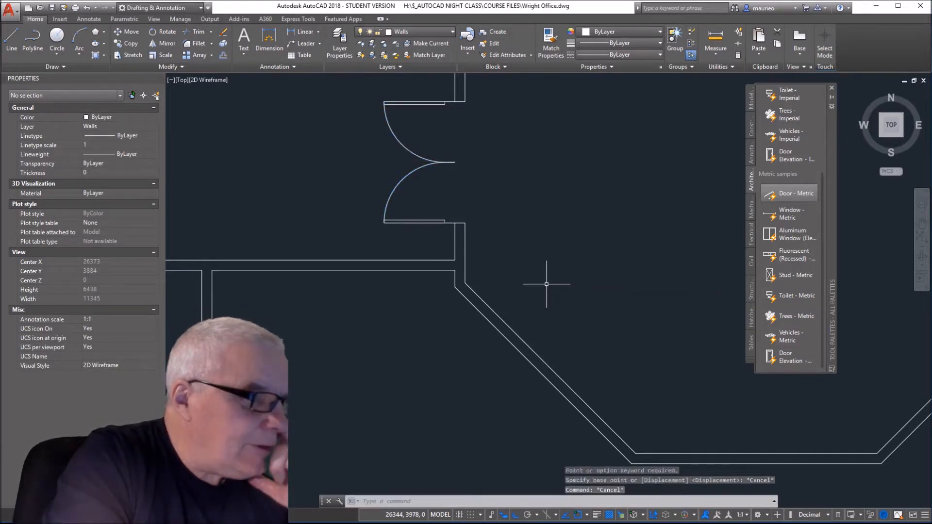
key(Escape)
key(Escape)
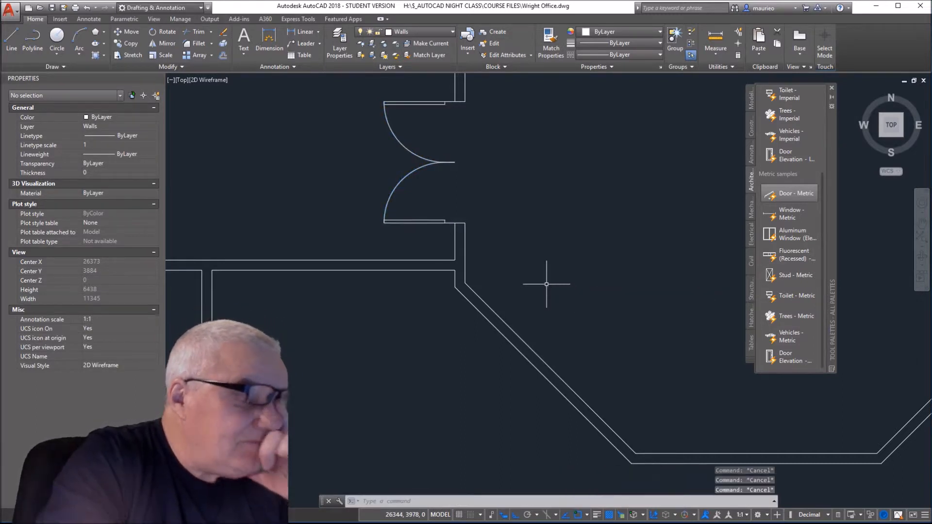
Step: Mirror both door leaves about the vertical centreline of the octagonal room's entrance wall so they swing into the room, erasing the source leaves
click(426, 83)
click(381, 236)
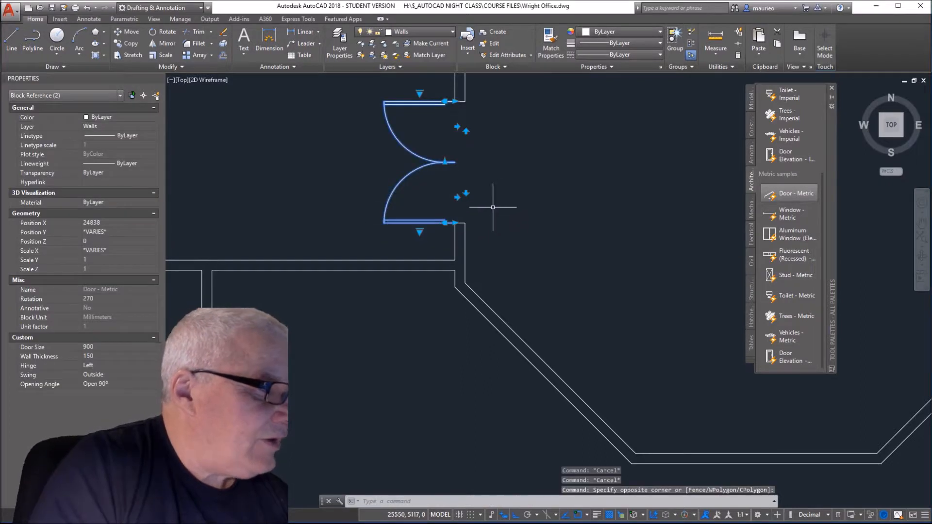
text(MI)
key(Return)
key(Return)
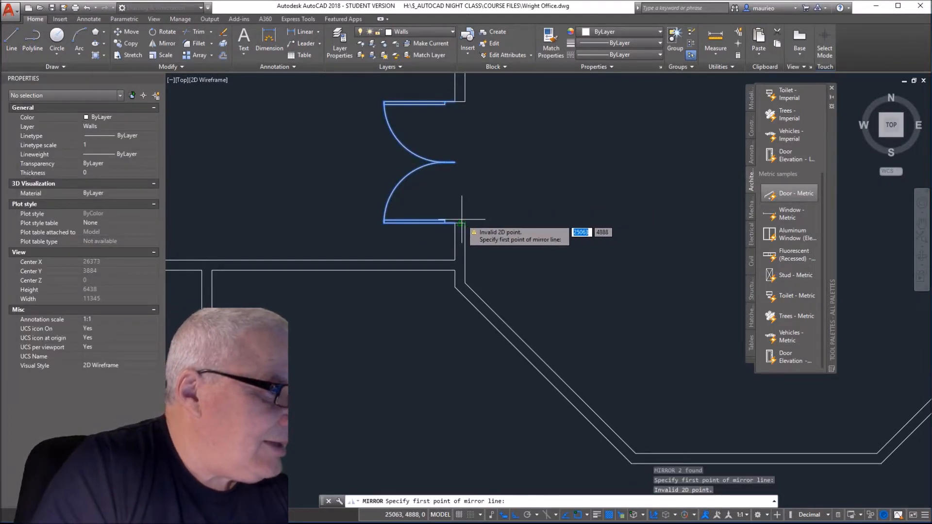
click(460, 223)
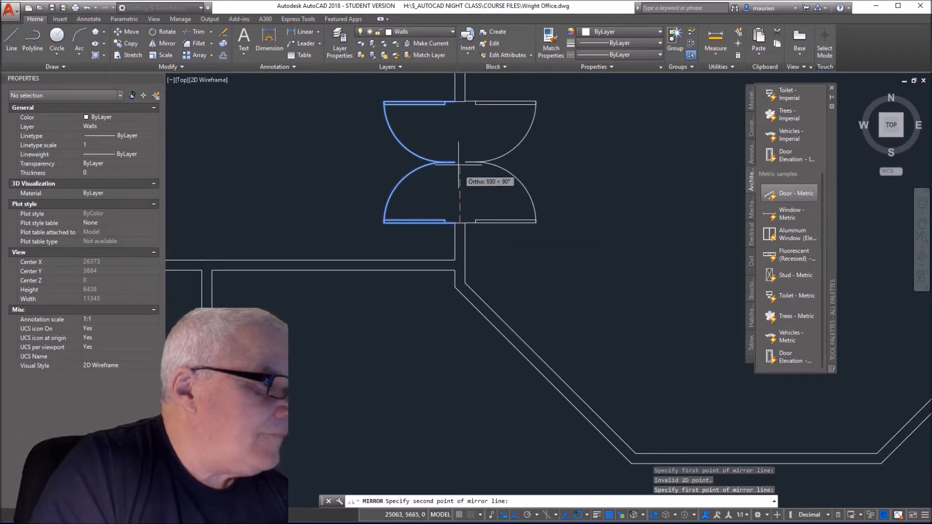
click(460, 103)
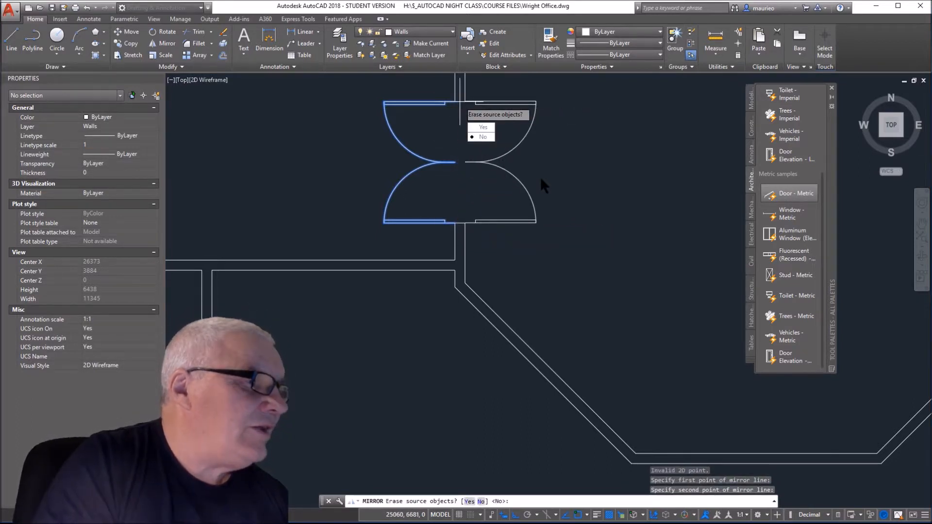
click(484, 127)
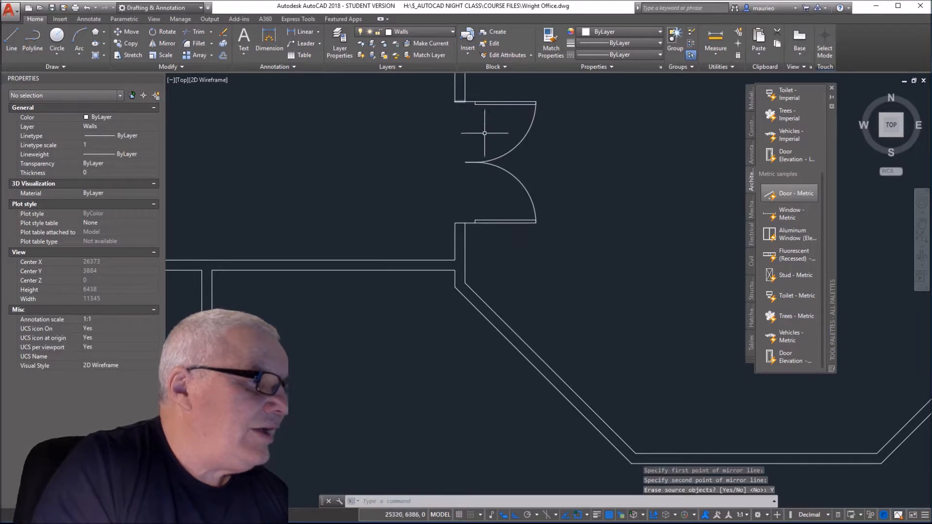
Step: Move both mirrored door leaves horizontally from their lower wall-side corner onto the hall-side face of the octagonal room's entrance wall
click(549, 92)
click(520, 217)
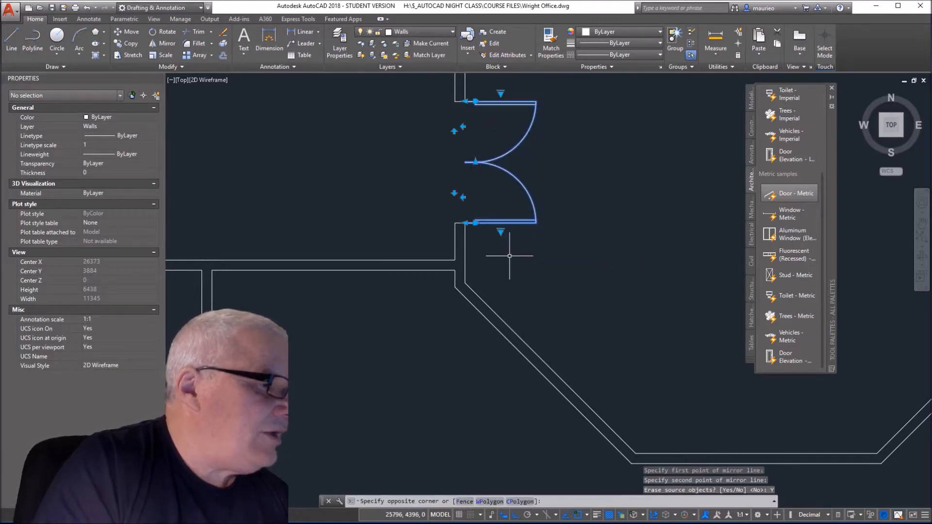
right_click(520, 250)
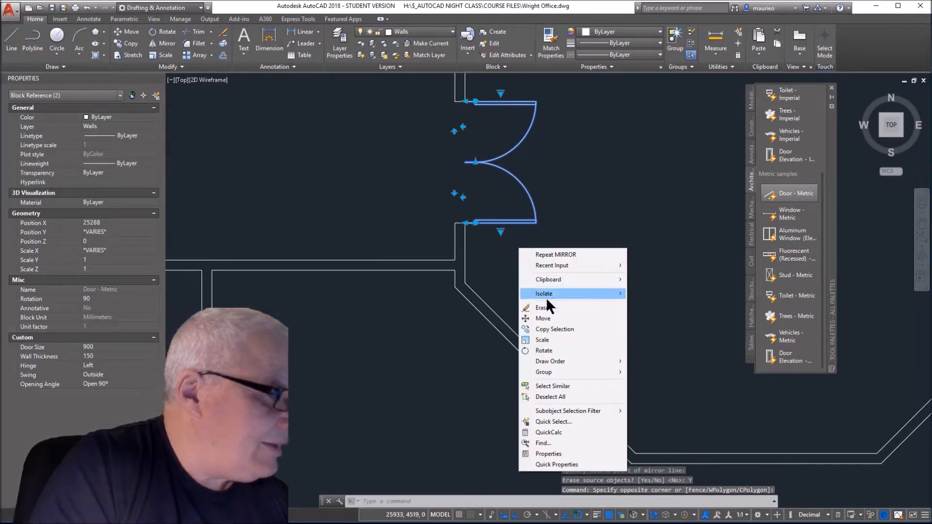
click(543, 318)
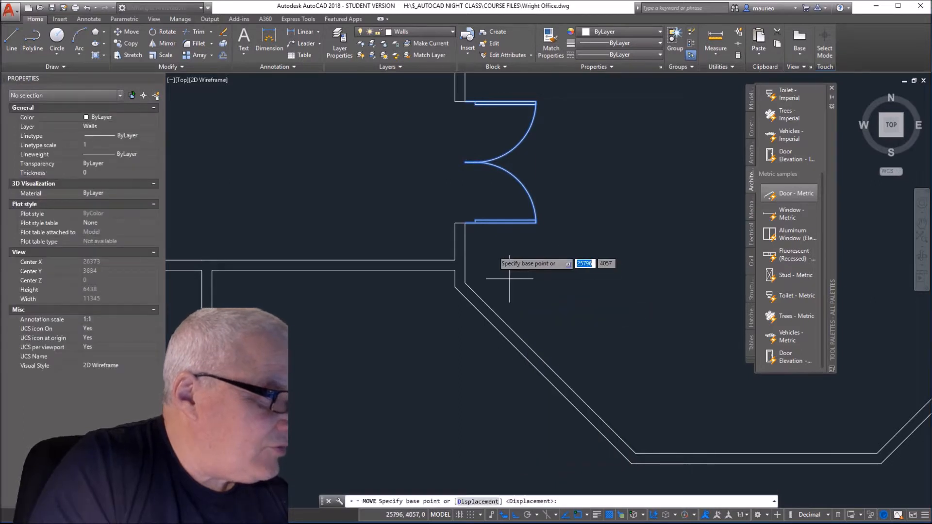
click(465, 223)
click(458, 219)
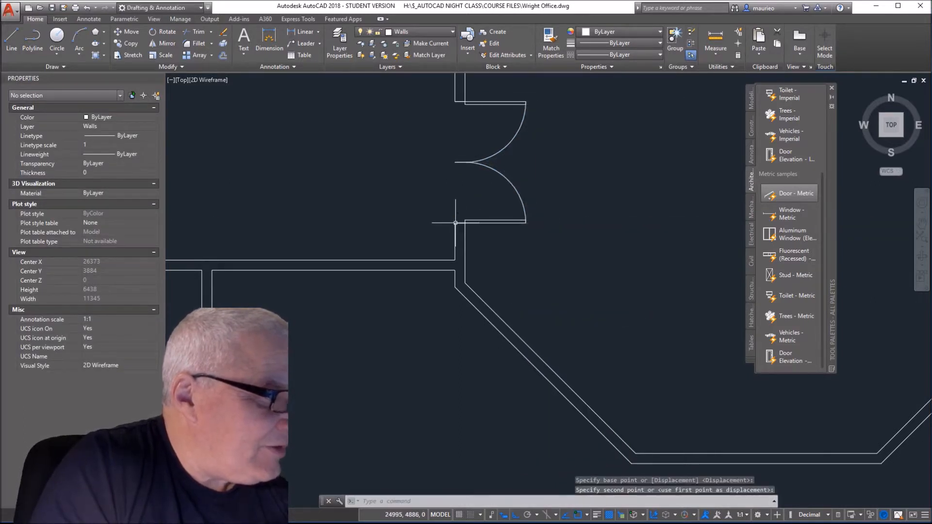
scroll(544, 266, down, 6)
middle_drag(544, 266, 481, 278)
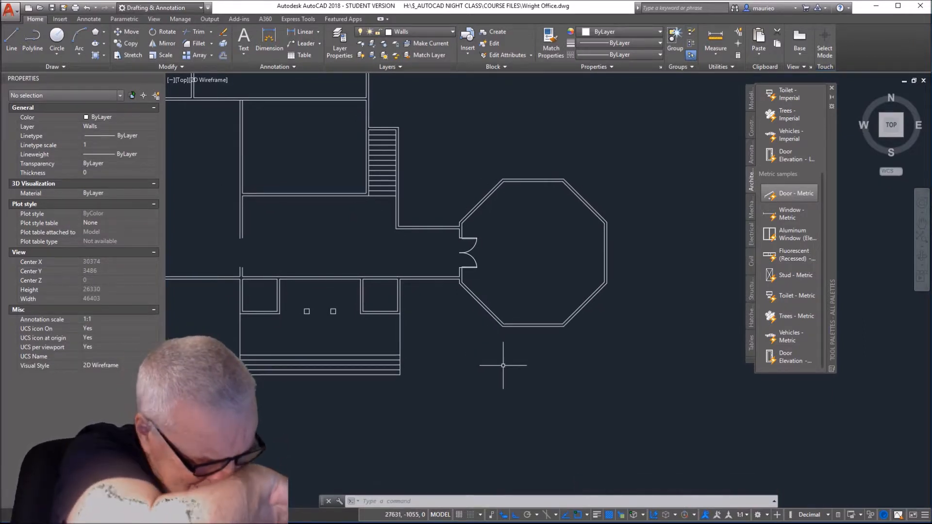
click(487, 228)
click(480, 271)
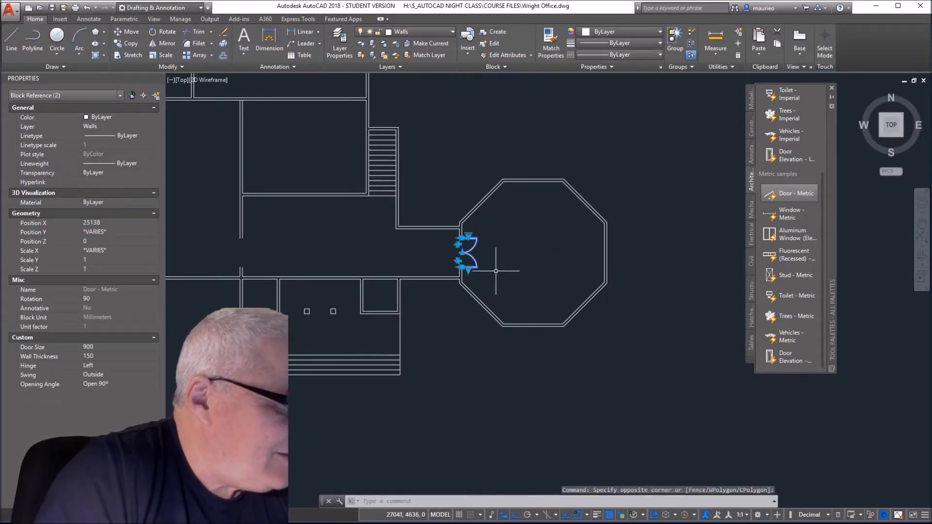
text(CP)
key(Return)
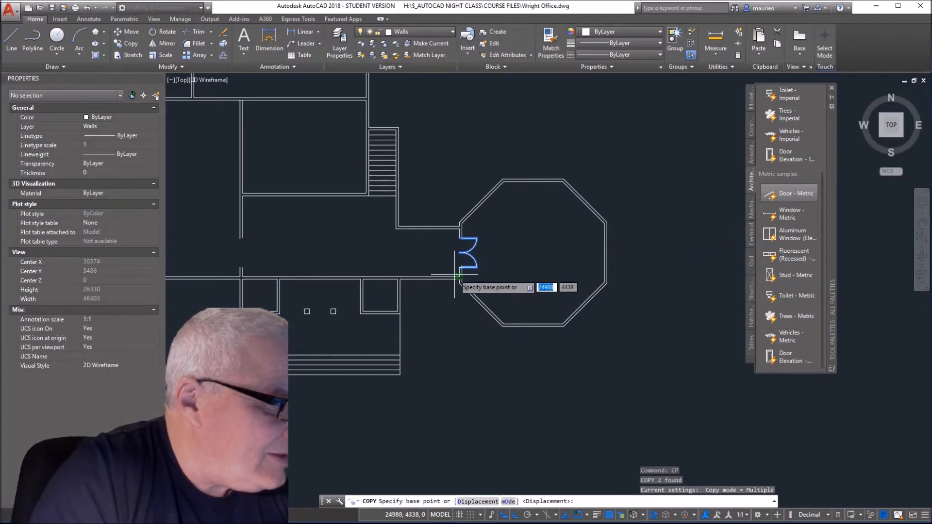
scroll(458, 276, up, 4)
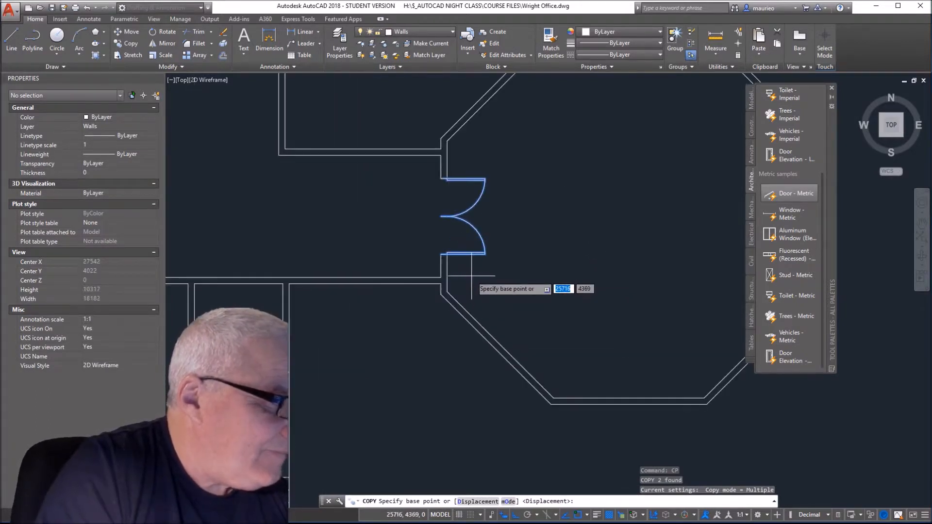
click(441, 254)
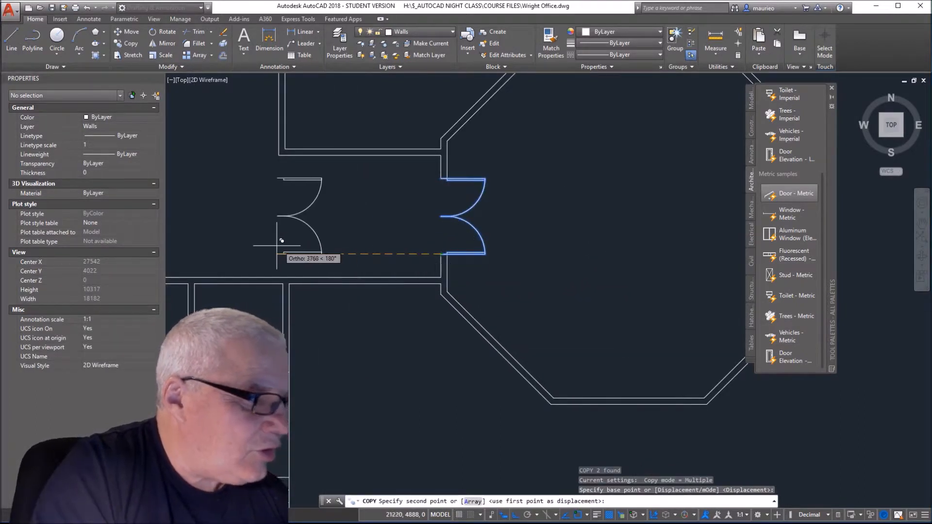
scroll(279, 245, down, 4)
middle_drag(303, 246, 567, 212)
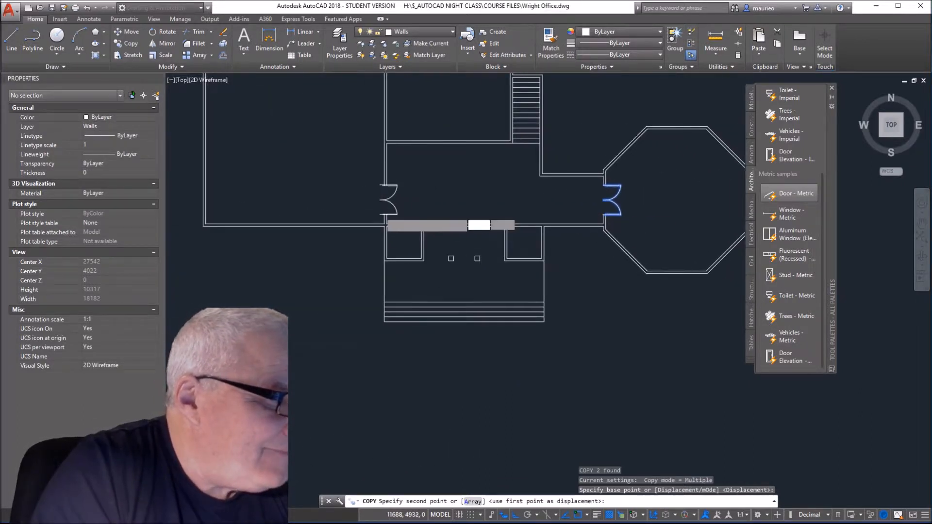
scroll(384, 208, up, 6)
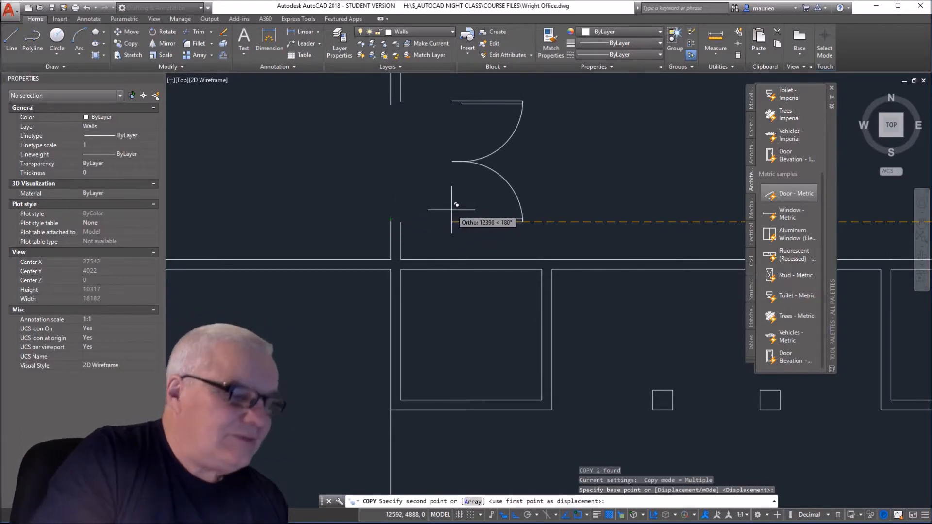
key(Escape)
key(Escape)
key(Escape)
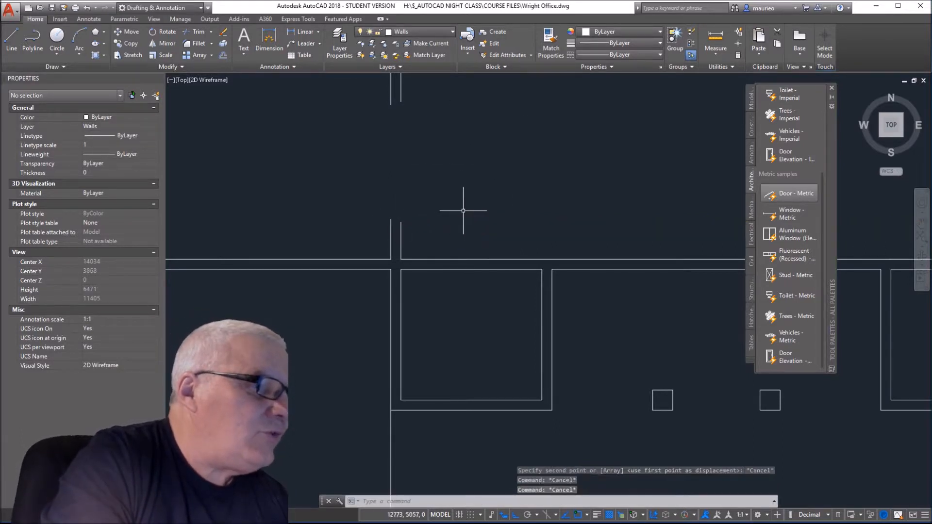
Step: Draw a jamb line between the two wall line ends at the upper side of the hall's west wall door opening
scroll(491, 204, down, 2)
mouse_move(479, 207)
middle_down()
mouse_move(302, 203)
mouse_move(169, 185)
mouse_move(337, 218)
middle_up()
scroll(321, 181, up, 4)
scroll(320, 181, down, 2)
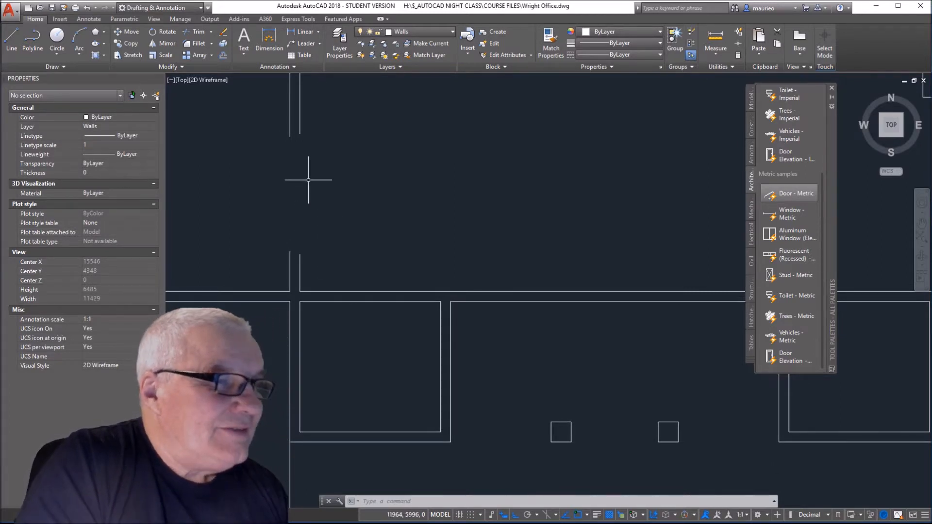
key(Return)
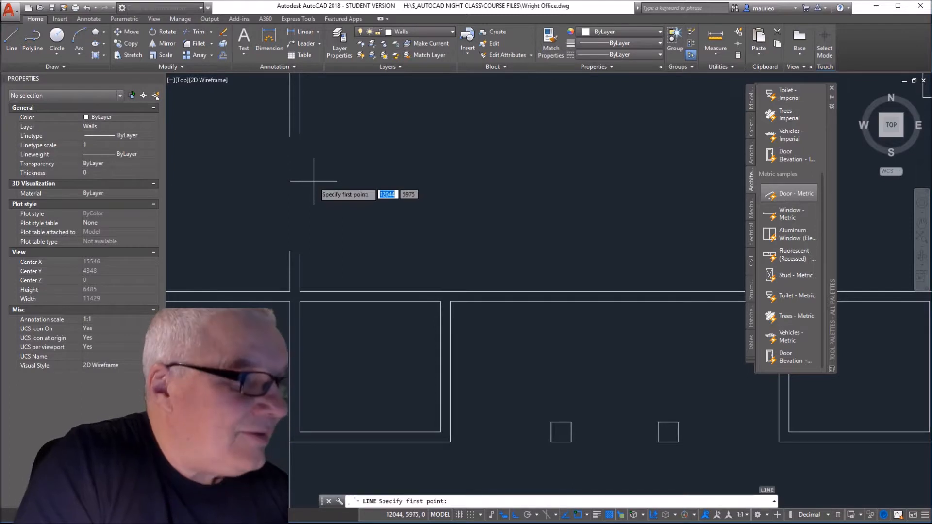
click(290, 137)
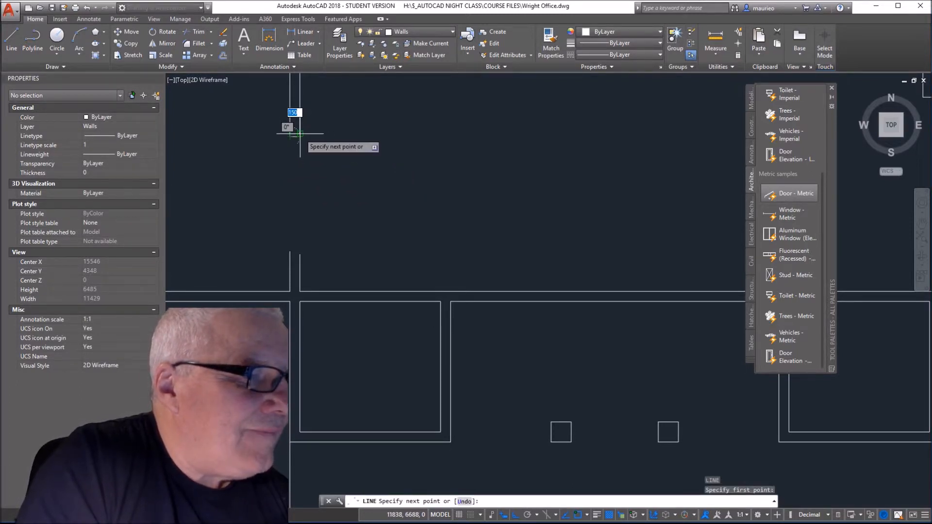
click(299, 135)
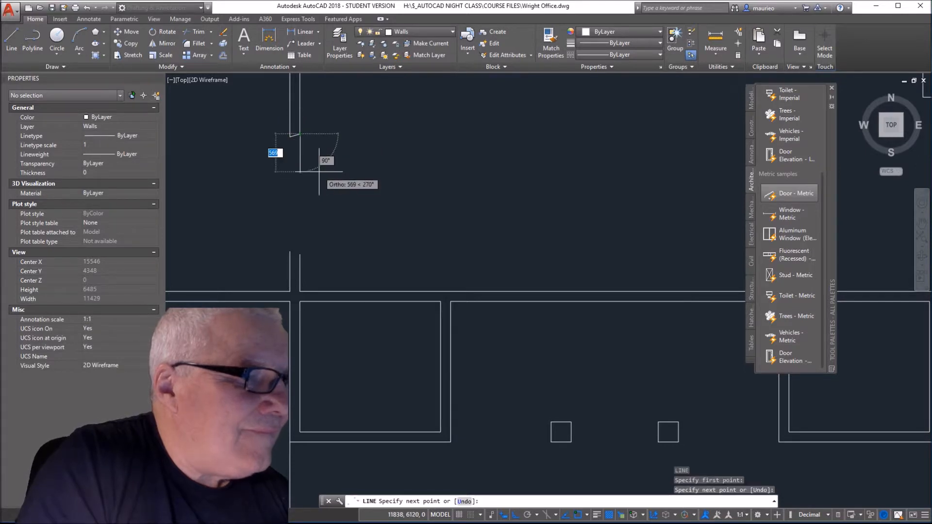
key(Escape)
key(Escape)
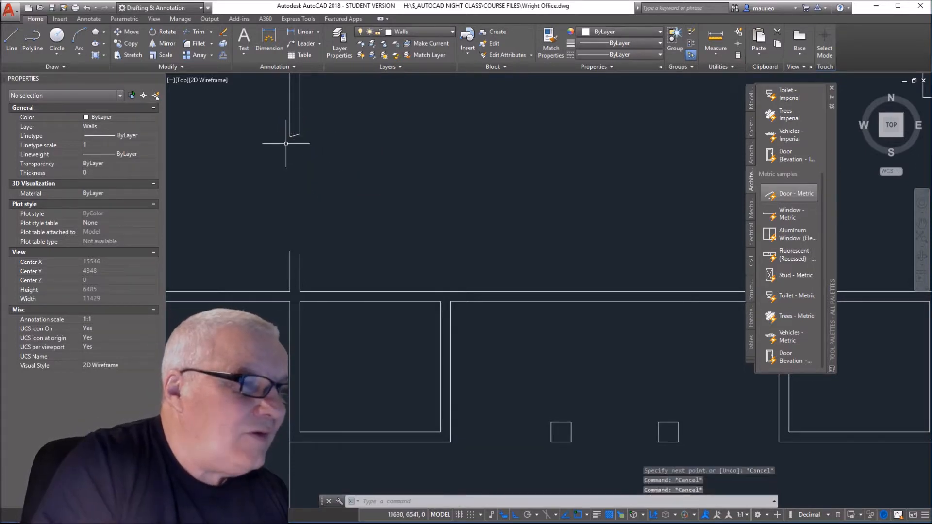
Step: Stretch the east end of the upper jamb line straight down so the jamb is horizontal across the wall
click(295, 135)
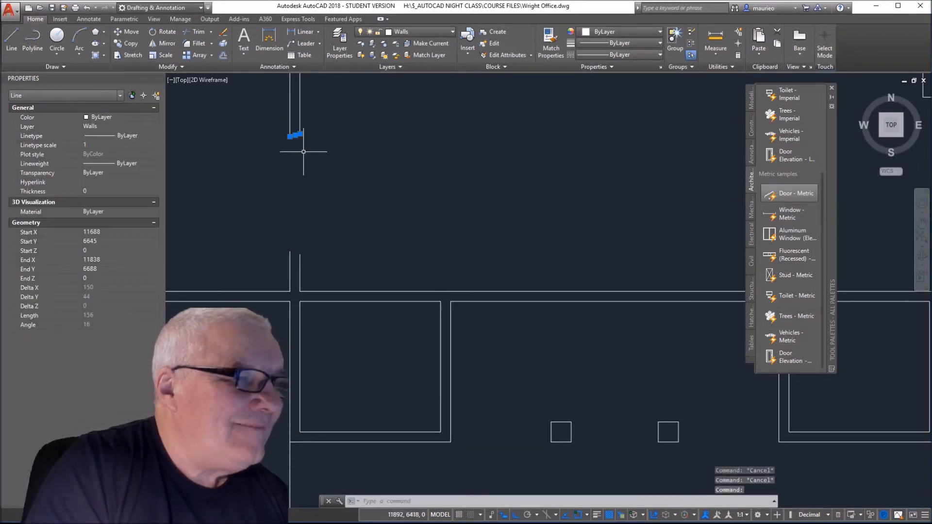
click(299, 135)
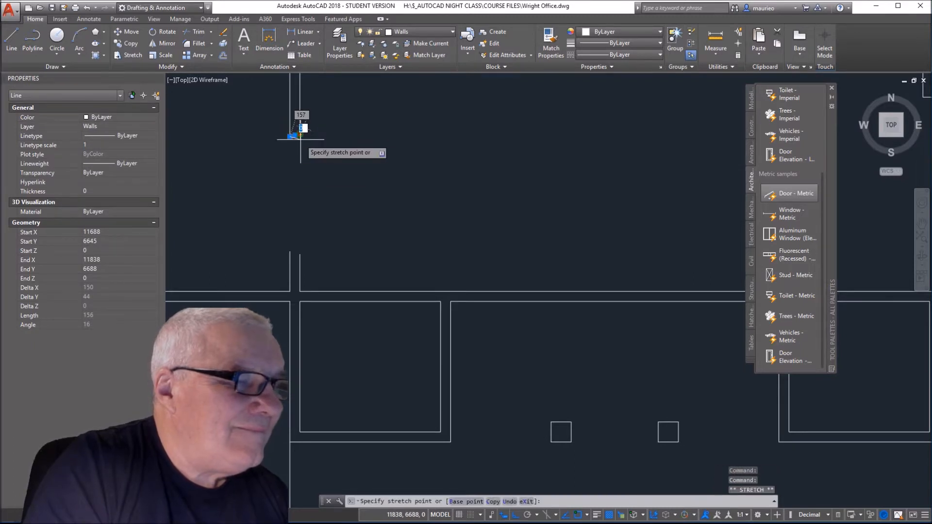
click(300, 136)
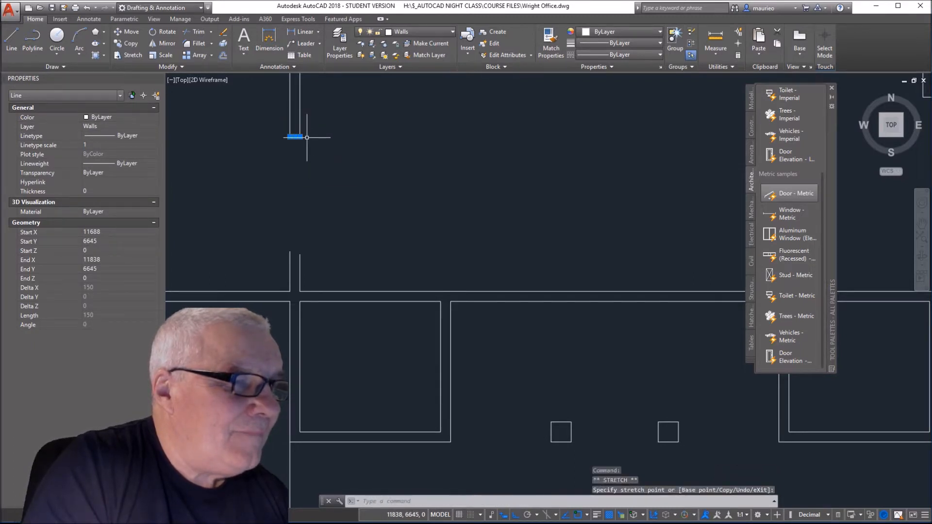
scroll(313, 141, up, 2)
scroll(313, 141, up, 3)
key(Escape)
key(Escape)
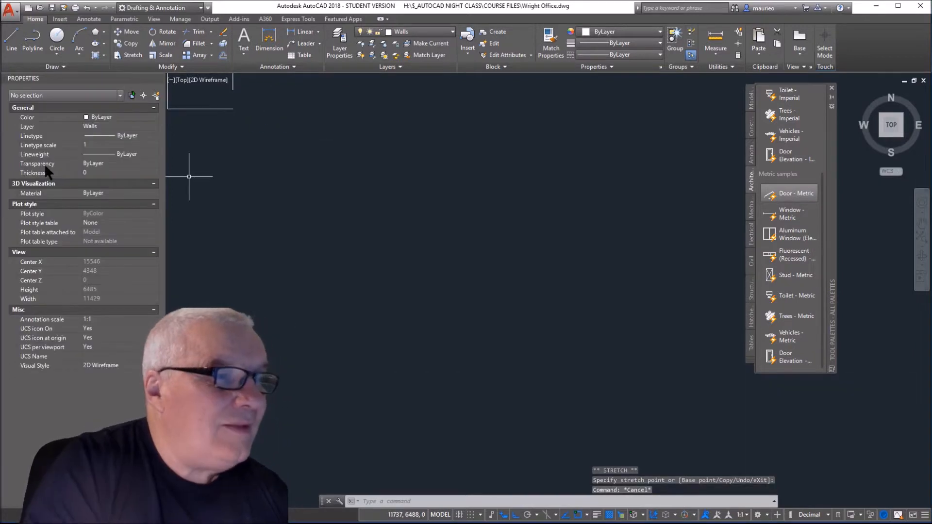
Step: Stretch the lower end of the wall's hall-side line above the opening down to the end of the upper jamb line
click(234, 88)
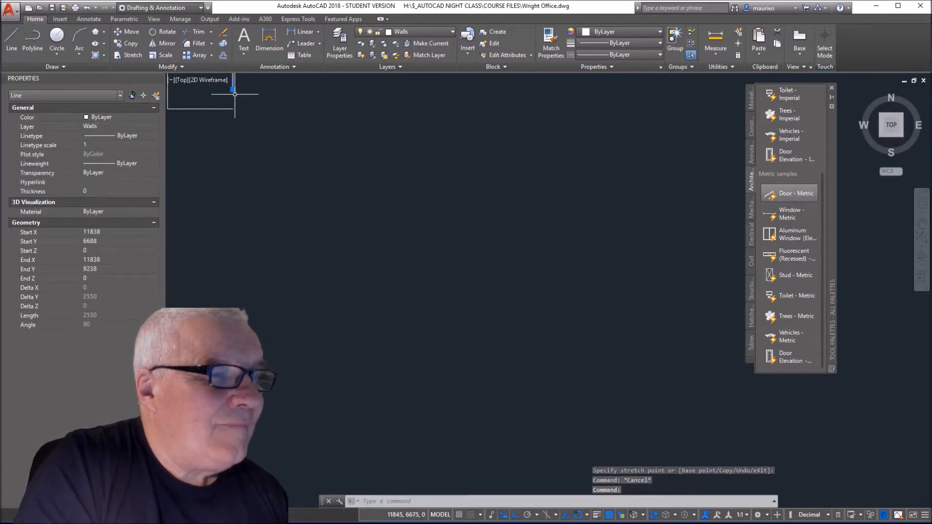
click(233, 89)
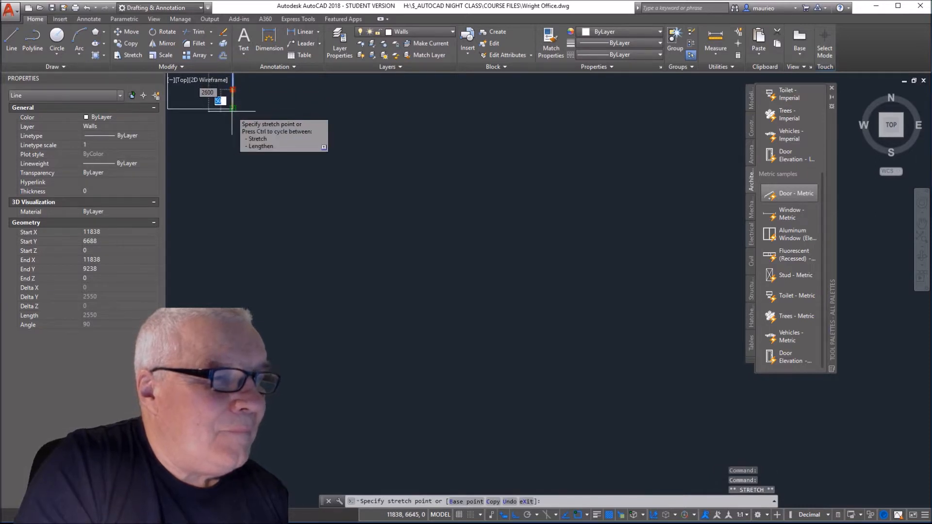
click(233, 109)
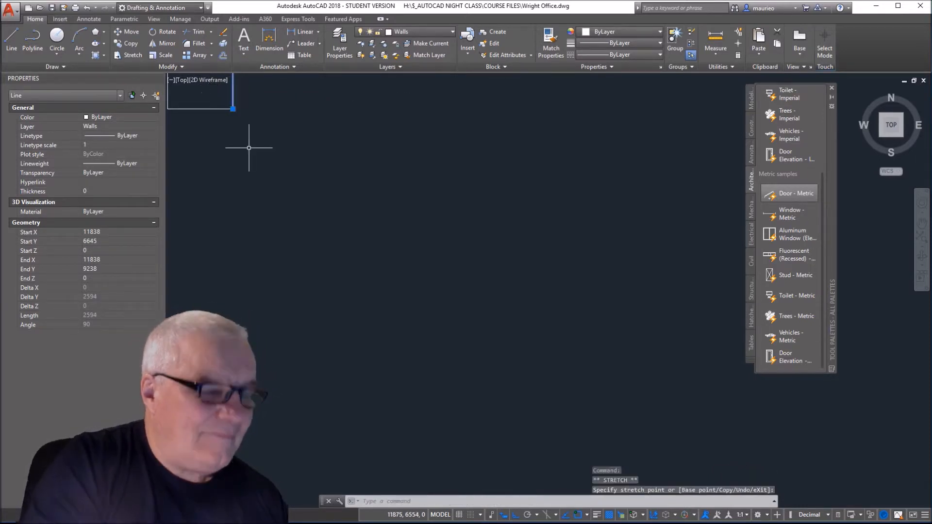
key(Escape)
key(Escape)
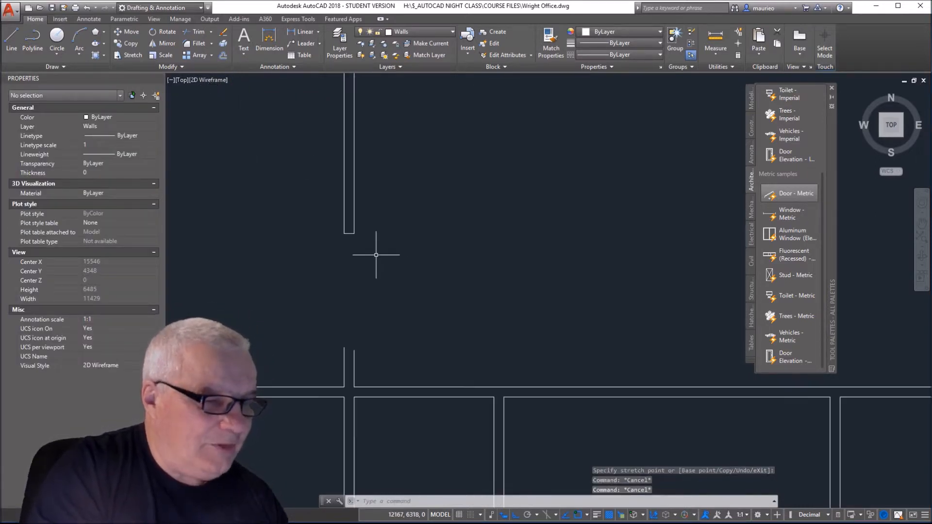
Step: Draw a horizontal lower jamb line from the outer wall line's upper end across to the hall-side face of the west wall
scroll(388, 376, up, 4)
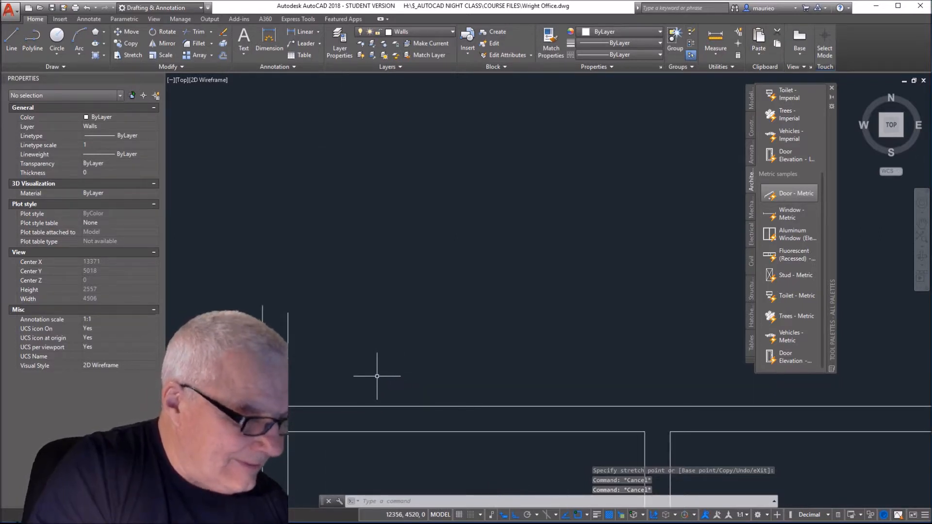
text(l)
key(Return)
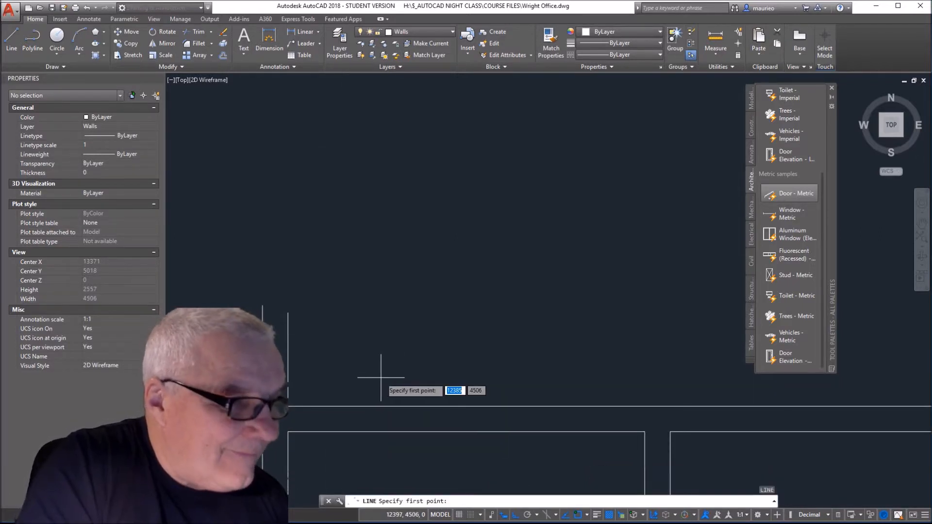
click(261, 305)
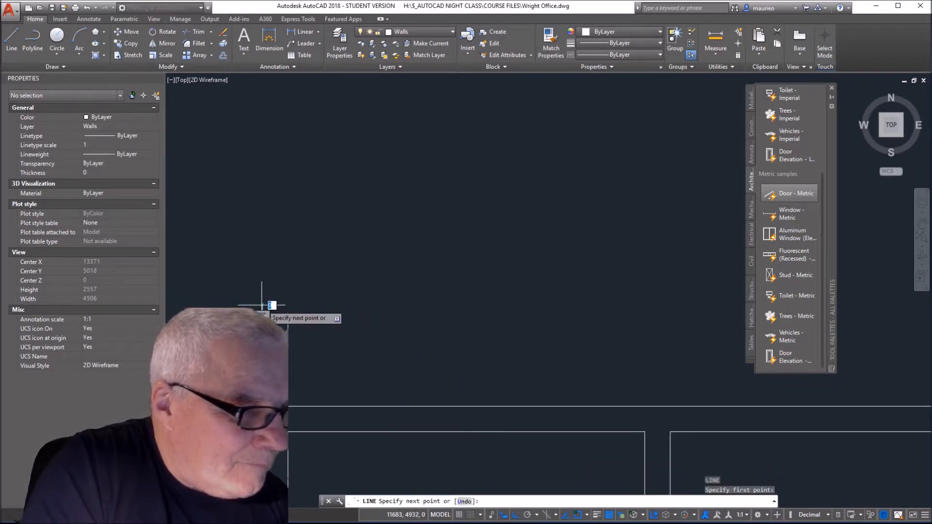
click(289, 306)
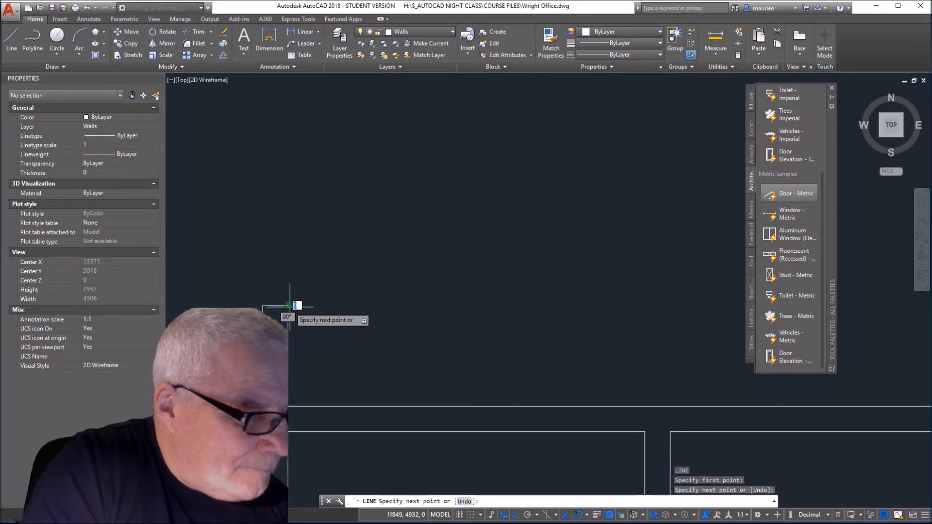
key(Escape)
key(Escape)
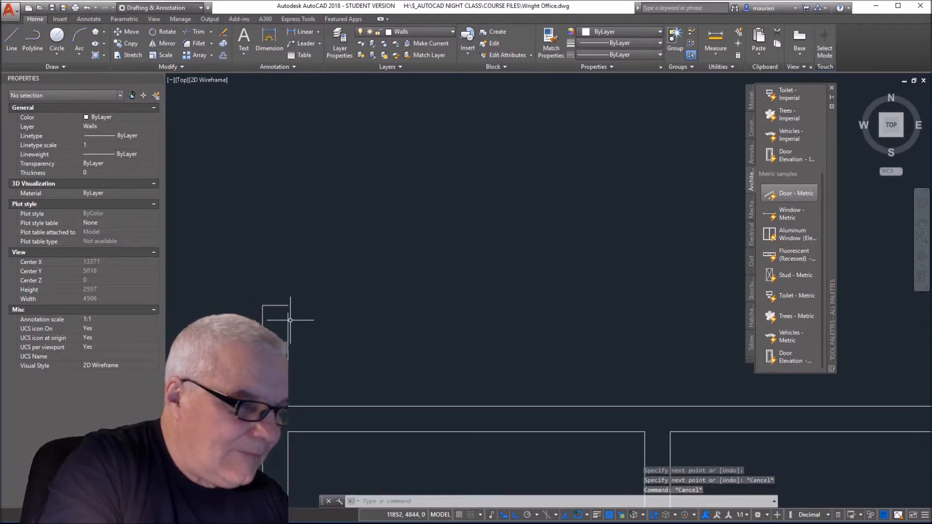
Step: Stretch the upper end of the hall-side wall line below the opening up to the lower jamb line
click(288, 318)
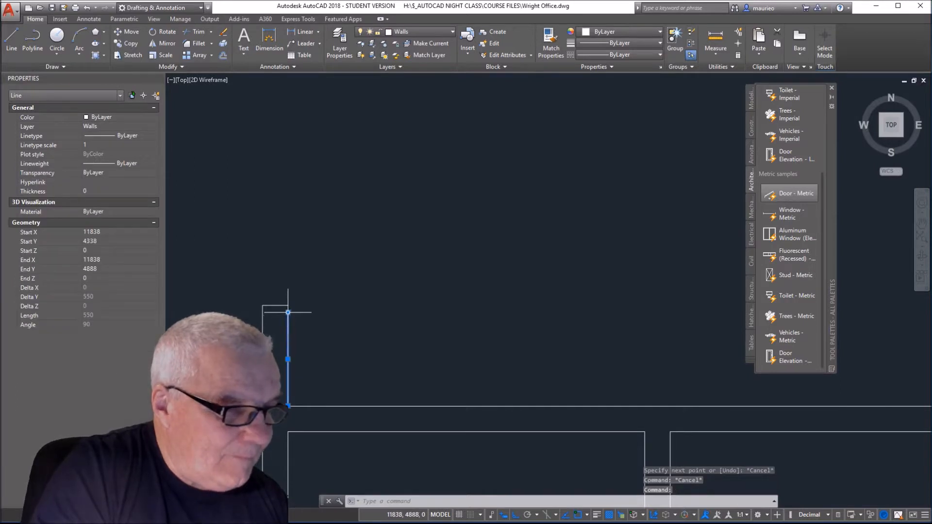
click(288, 310)
key(Escape)
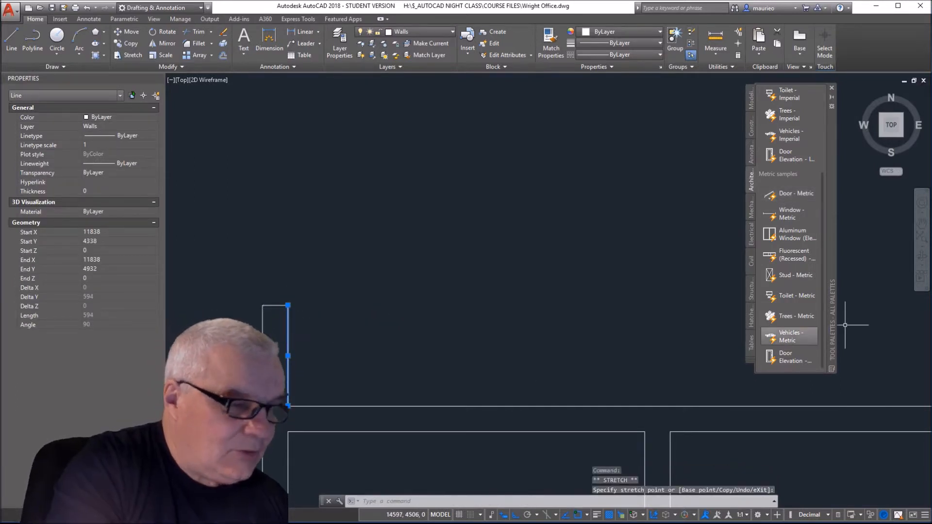
key(Escape)
scroll(634, 208, down, 10)
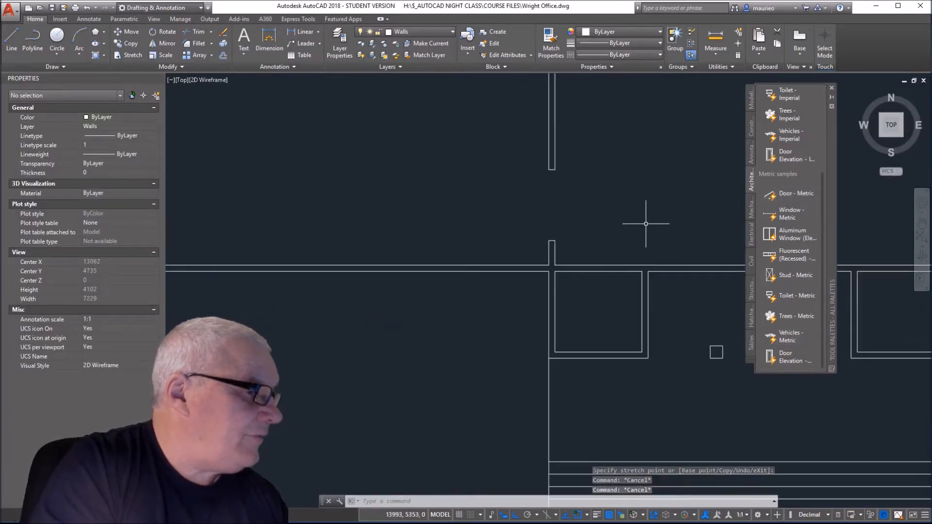
mouse_move(653, 223)
middle_down()
mouse_move(575, 236)
mouse_move(376, 199)
middle_up()
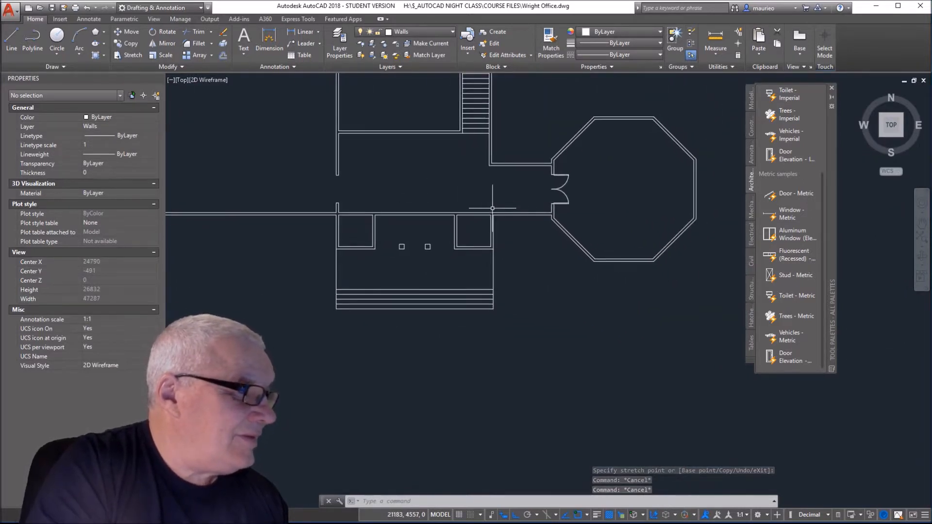
scroll(563, 202, up, 2)
click(587, 142)
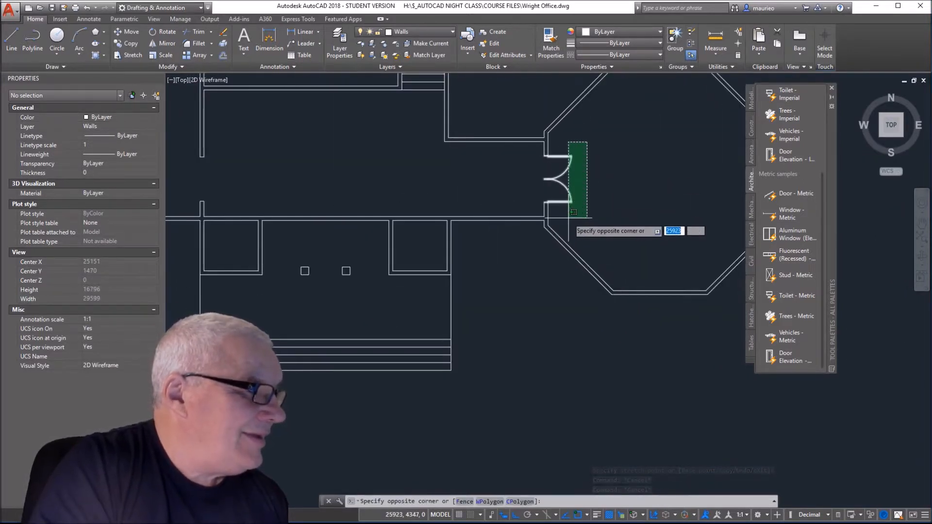
click(565, 228)
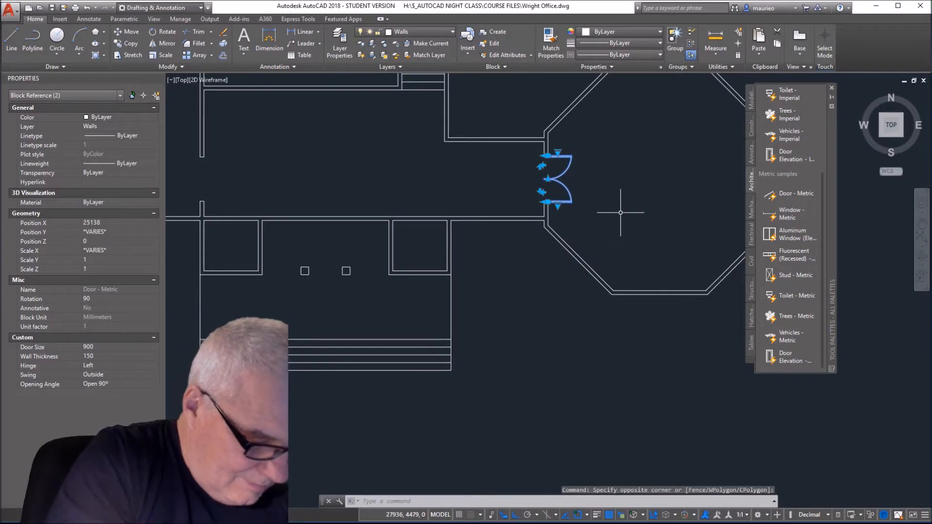
text(CP)
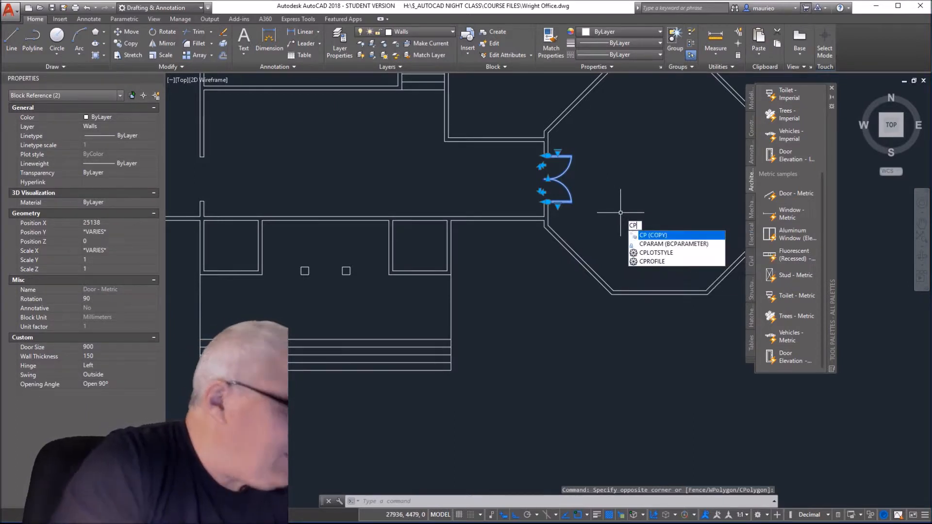
key(Return)
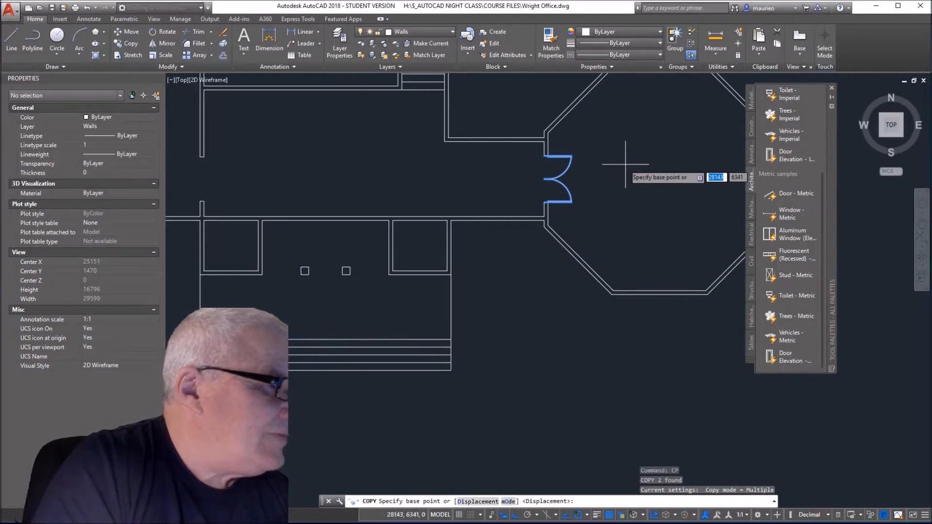
click(546, 179)
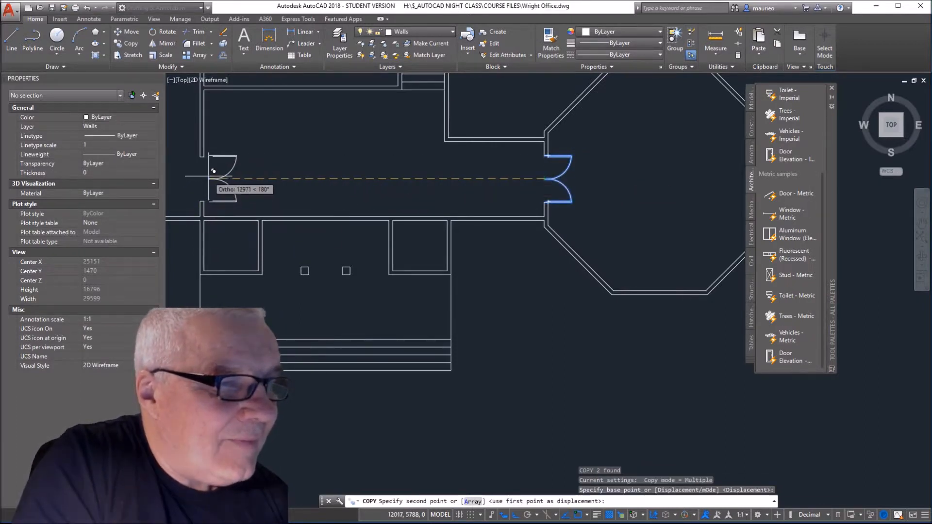
key(Escape)
key(Escape)
key(Escape)
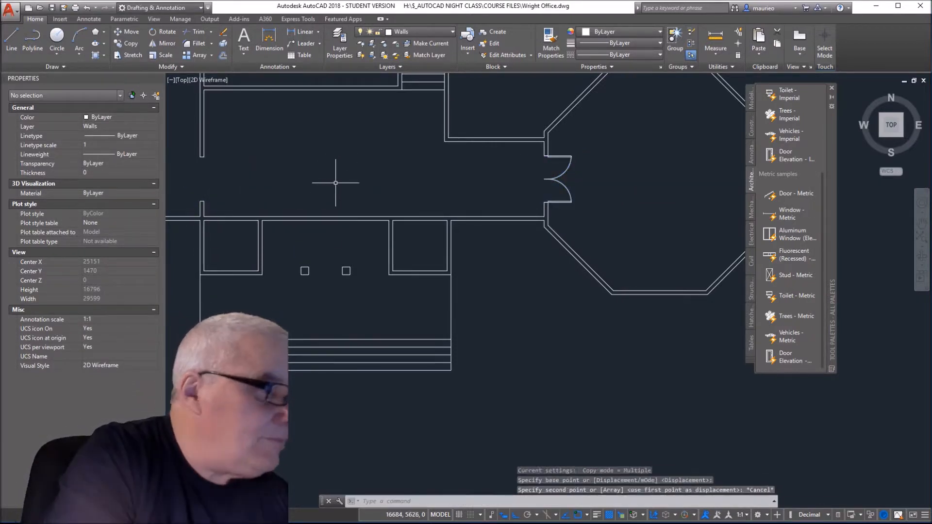
Step: Copy the octagonal room's double door from its upper jamb's midpoint to the upper jamb's midpoint in the hall's west wall opening
click(582, 140)
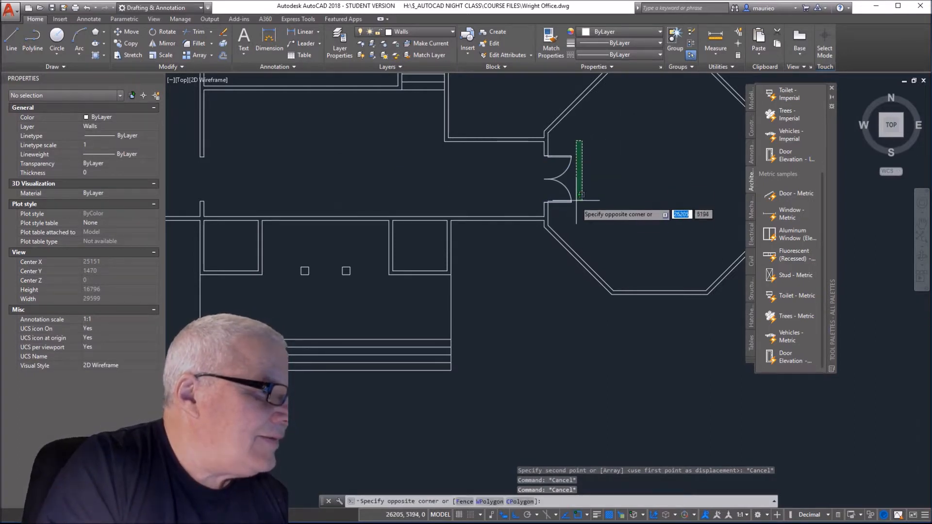
click(566, 212)
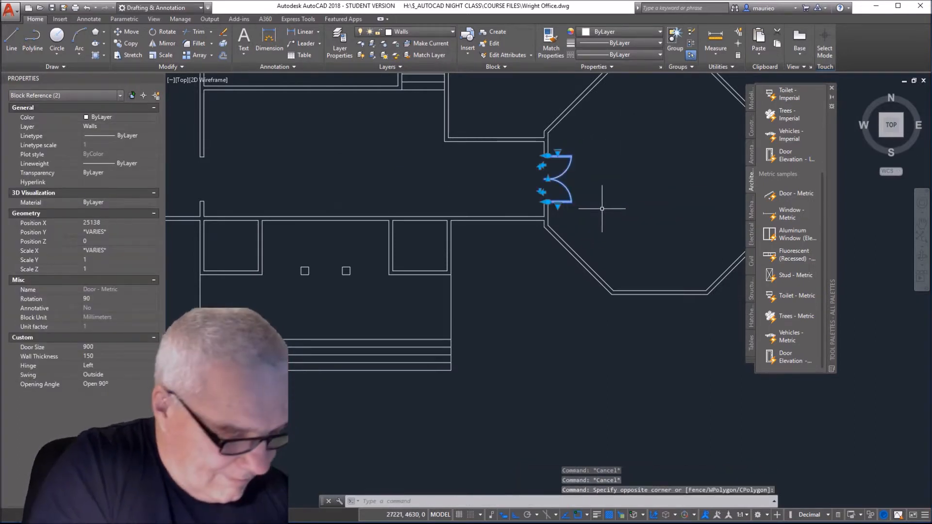
text(cp)
key(Return)
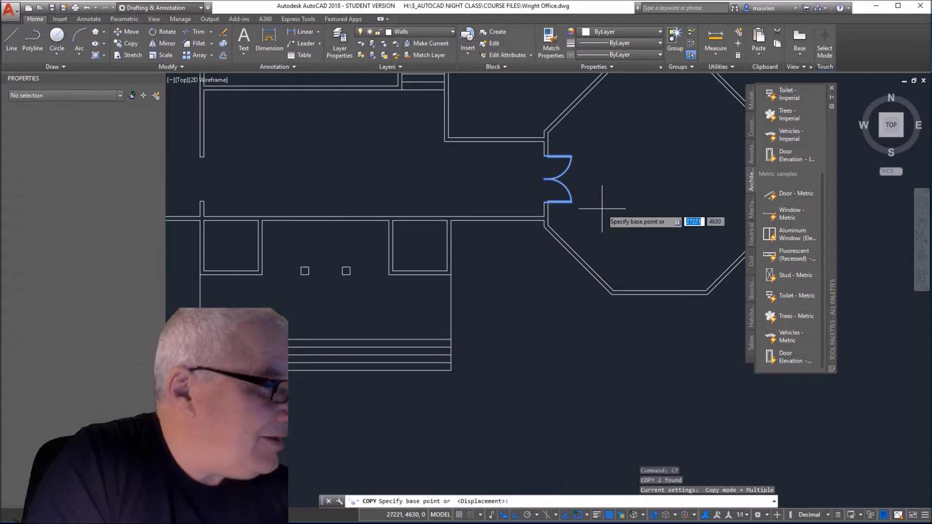
scroll(545, 129, up, 5)
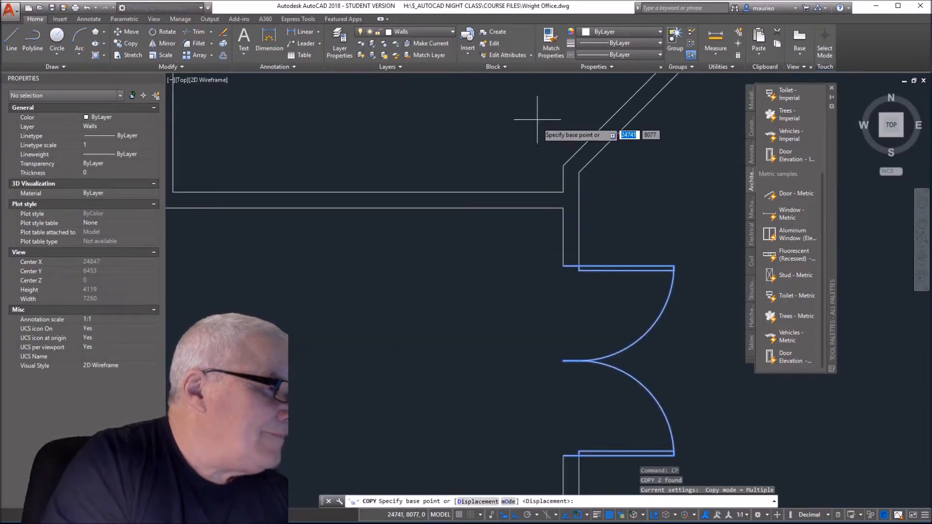
click(572, 266)
scroll(271, 320, down, 3)
mouse_move(301, 321)
middle_down()
mouse_move(619, 303)
mouse_move(722, 282)
middle_up()
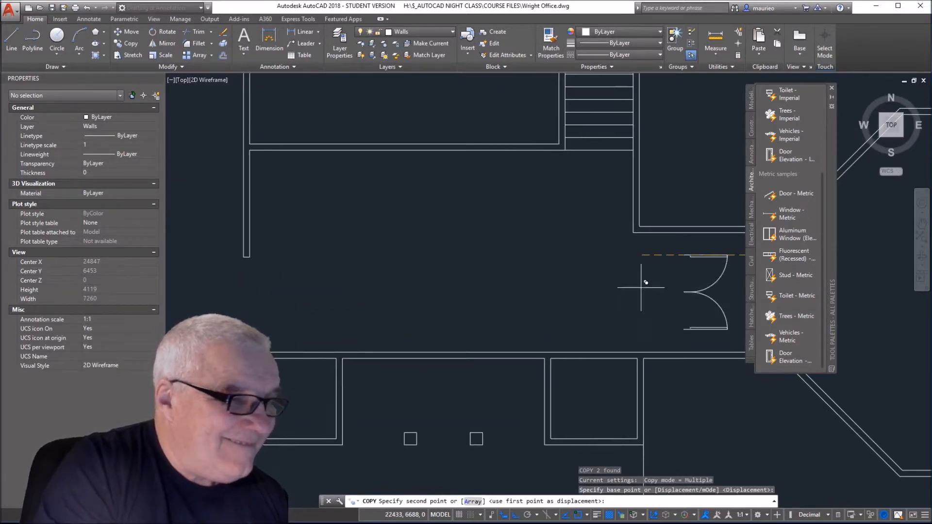
click(246, 257)
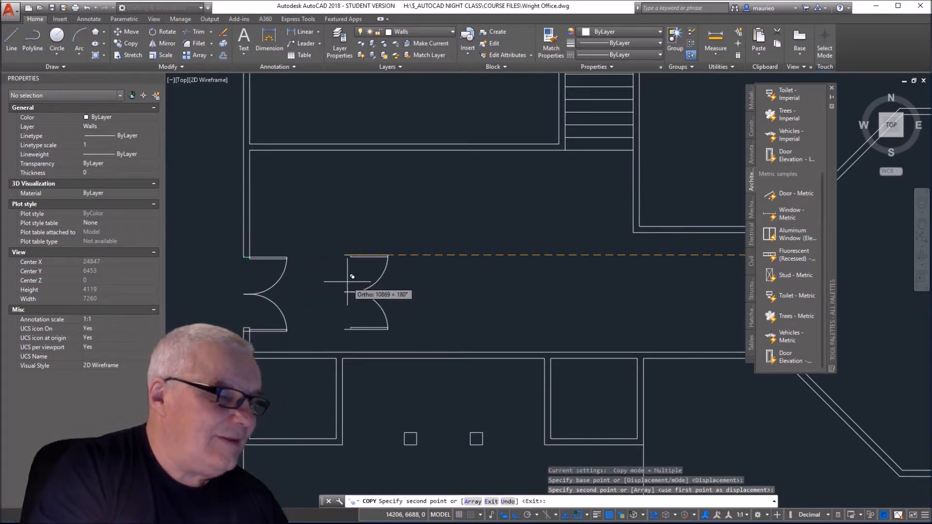
scroll(353, 277, down, 4)
key(Escape)
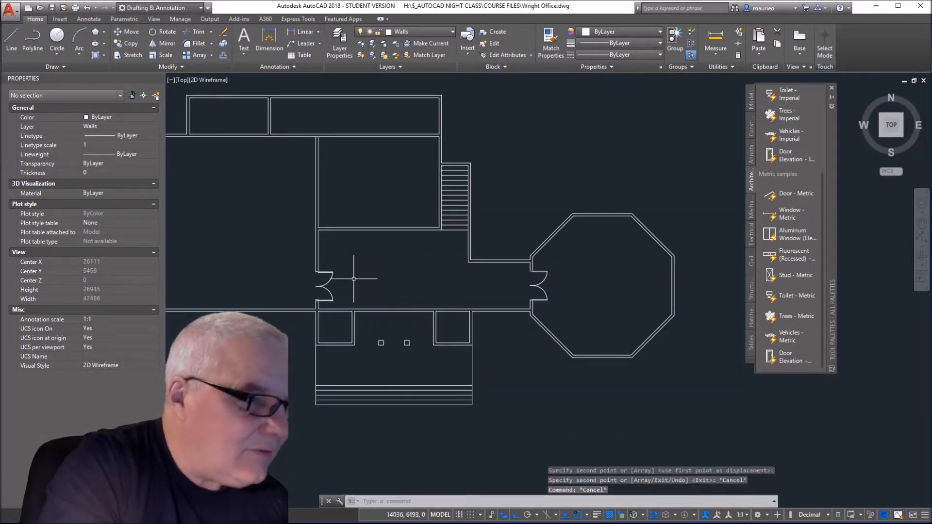
Step: Select both leaves of the copied double door in the hall's west wall opening
scroll(339, 279, up, 8)
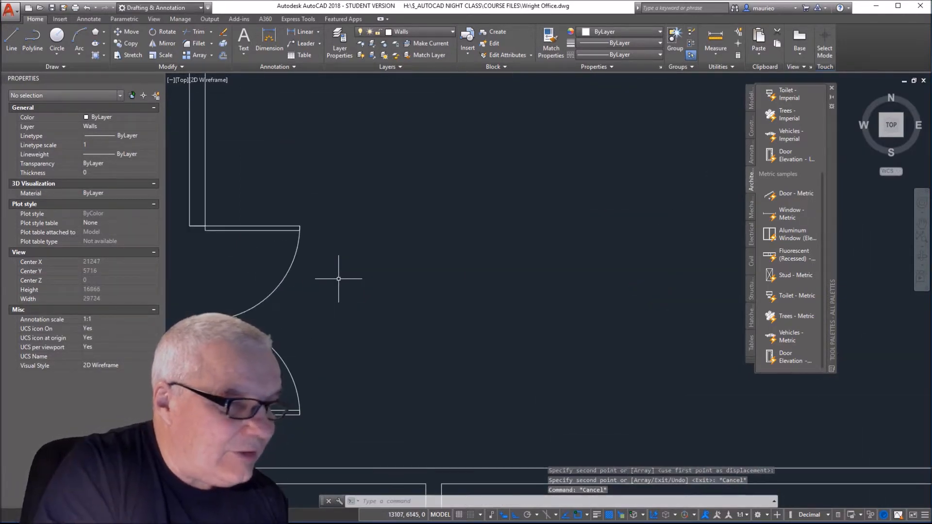
click(297, 254)
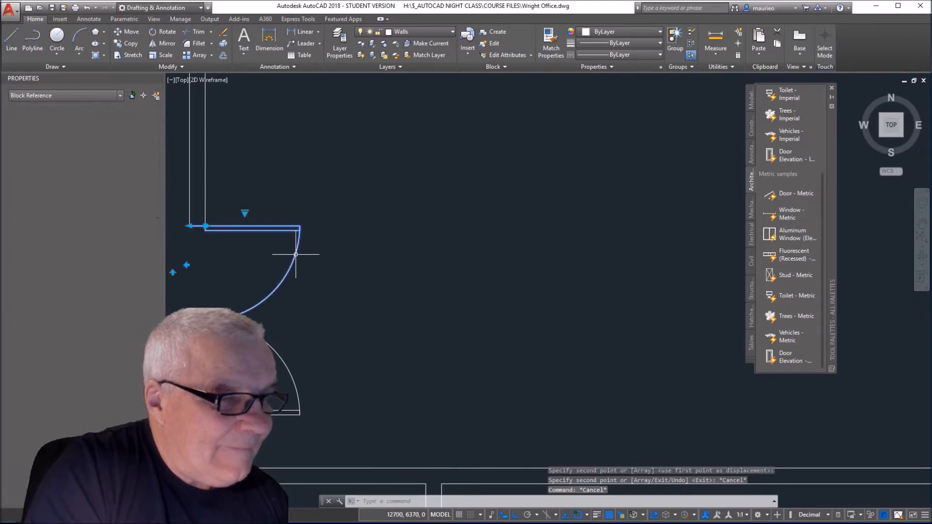
click(287, 366)
click(316, 170)
click(284, 267)
mouse_move(294, 200)
mouse_down()
mouse_move(263, 340)
mouse_move(266, 430)
mouse_up()
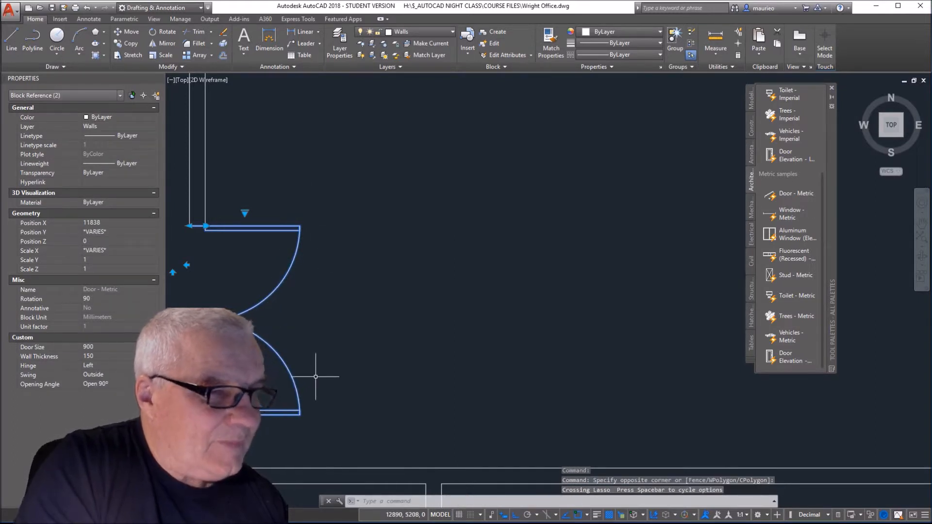
Step: Mirror the selected pair of doors across the vertical centreline of their wall and erase the source objects
text(I)
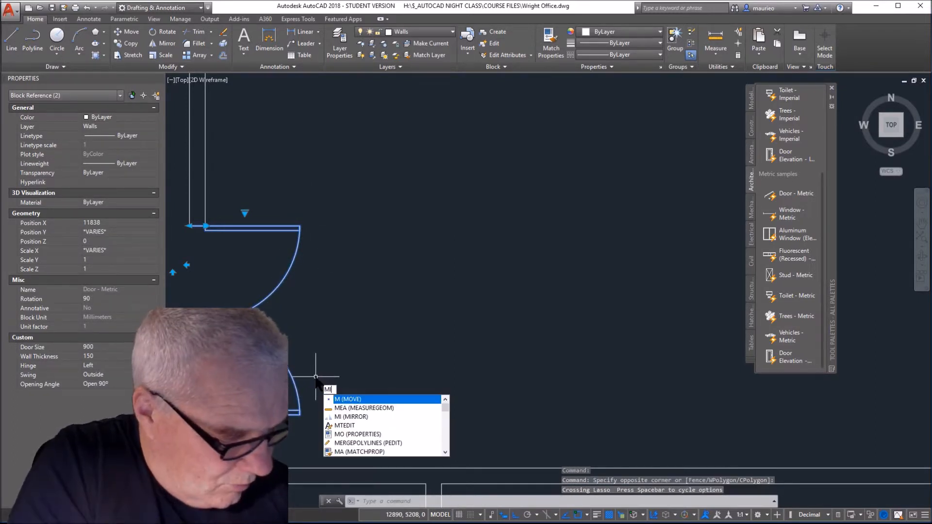
key(Return)
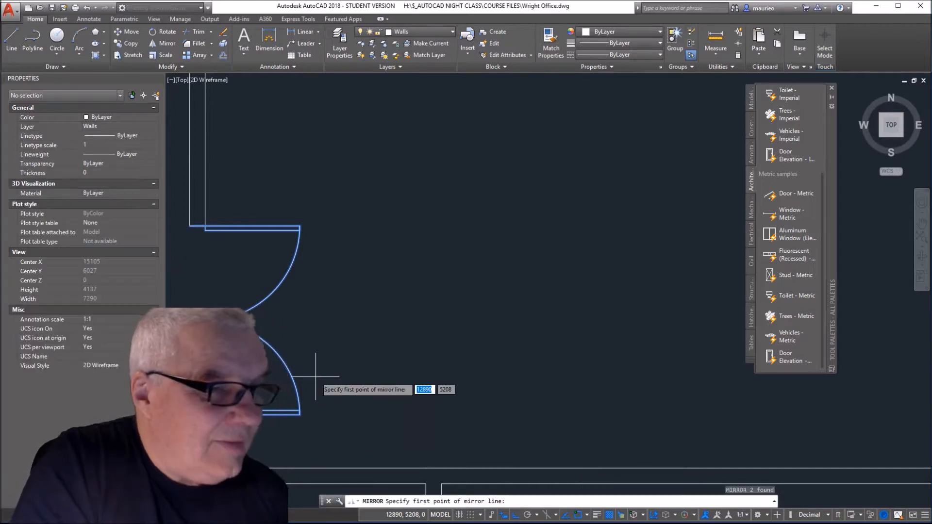
click(197, 226)
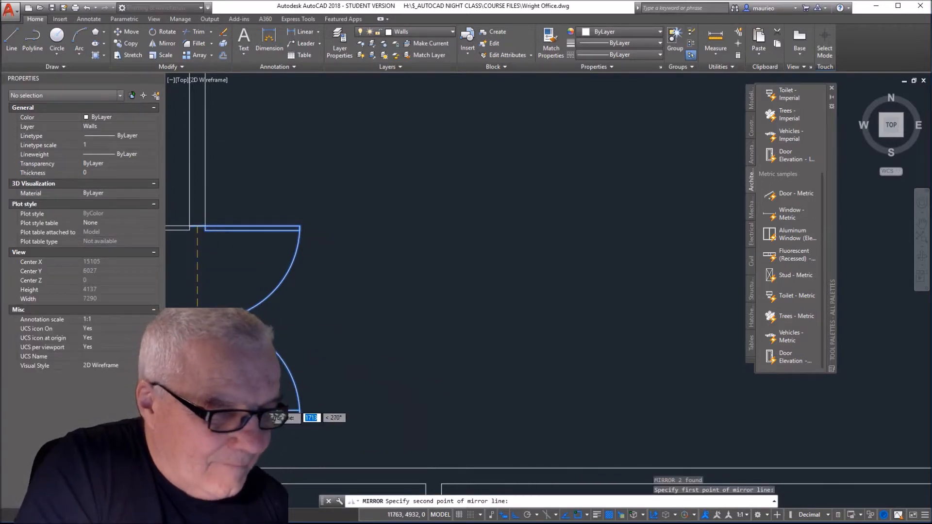
click(198, 406)
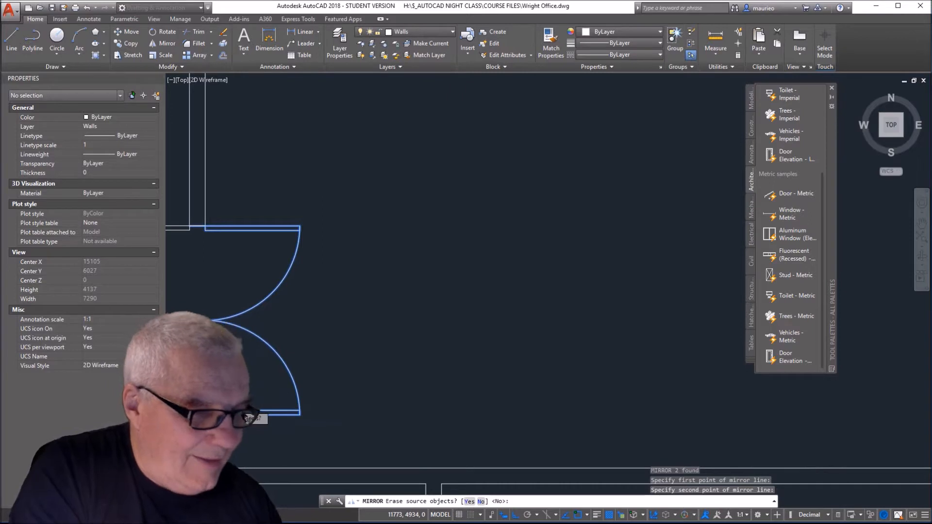
text(Y)
key(Return)
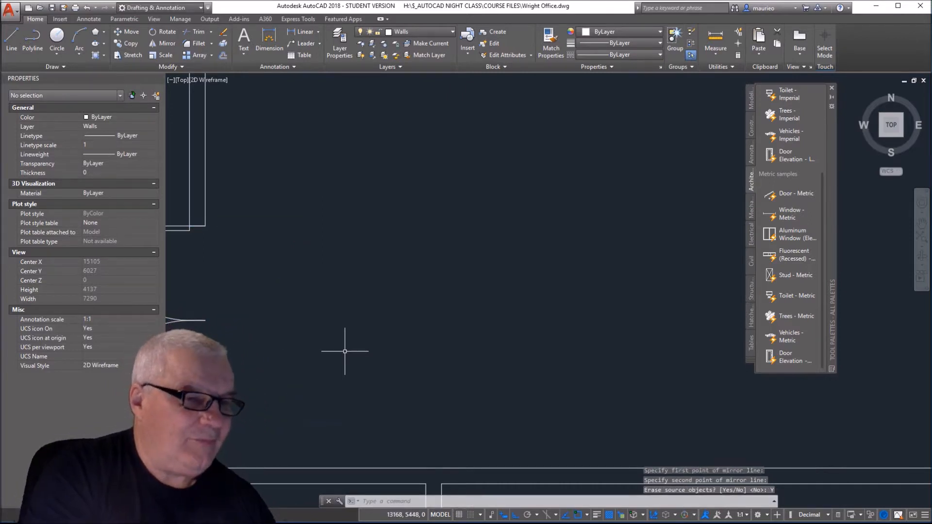
Step: Examine the flipped double doors in the floor plan and the east wall of the octagonal room
scroll(344, 351, down, 4)
middle_drag(402, 359, 260, 160)
scroll(322, 192, down, 2)
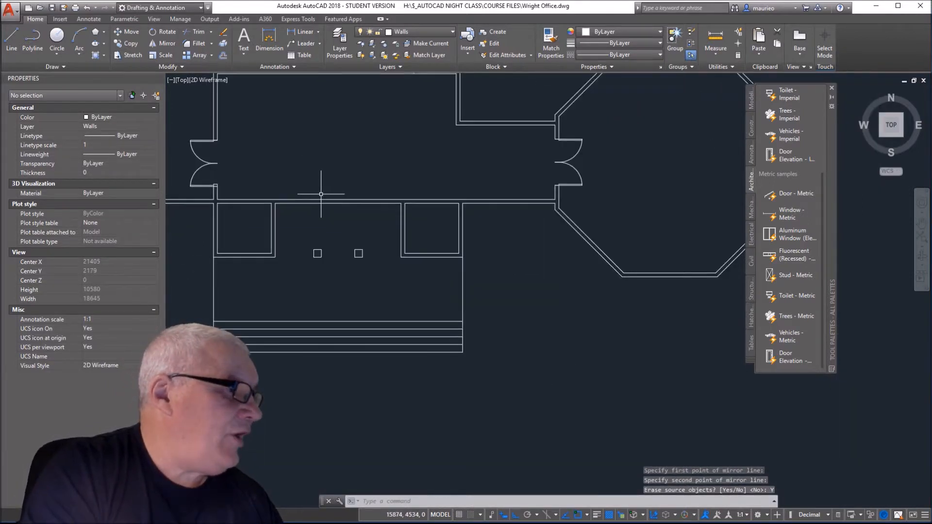
middle_drag(323, 191, 331, 250)
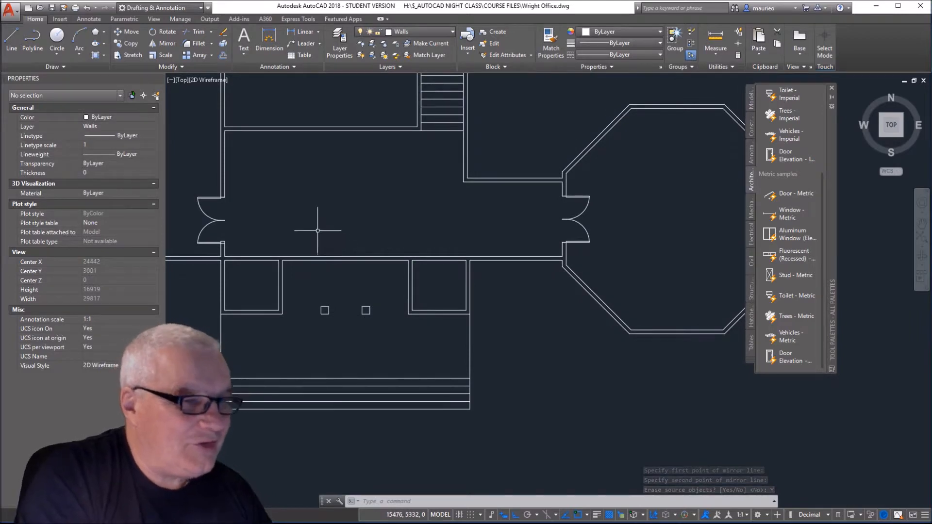
middle_drag(449, 234, 279, 245)
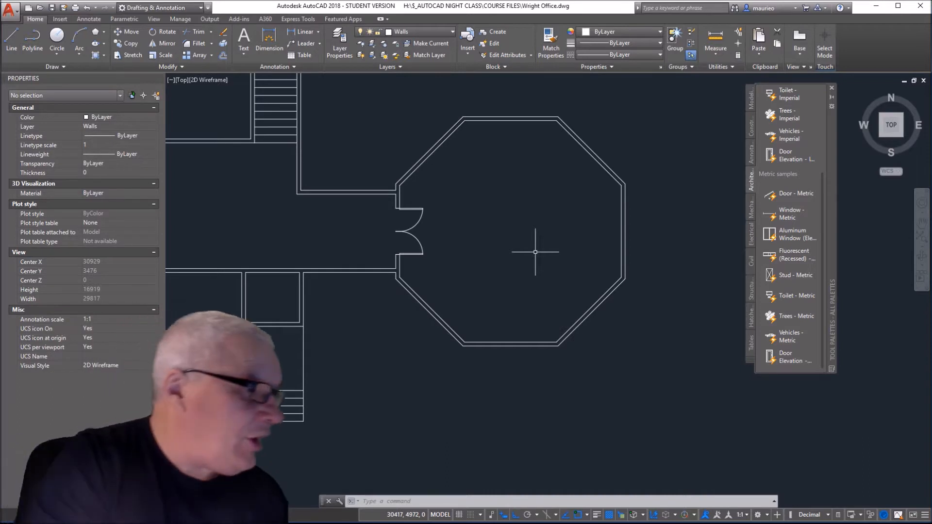
mouse_move(706, 246)
middle_down()
mouse_move(607, 234)
mouse_move(484, 191)
middle_up()
scroll(384, 144, up, 2)
scroll(387, 145, down, 2)
scroll(391, 145, up, 2)
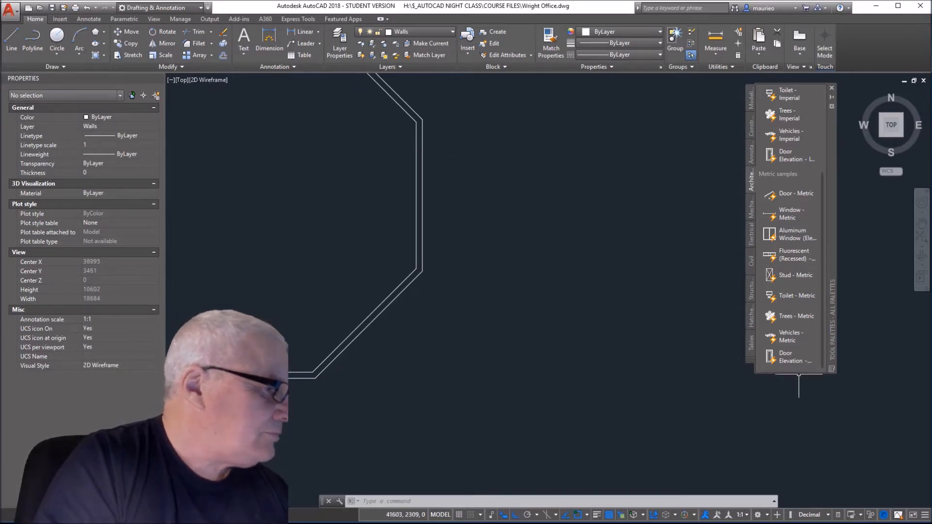
click(790, 213)
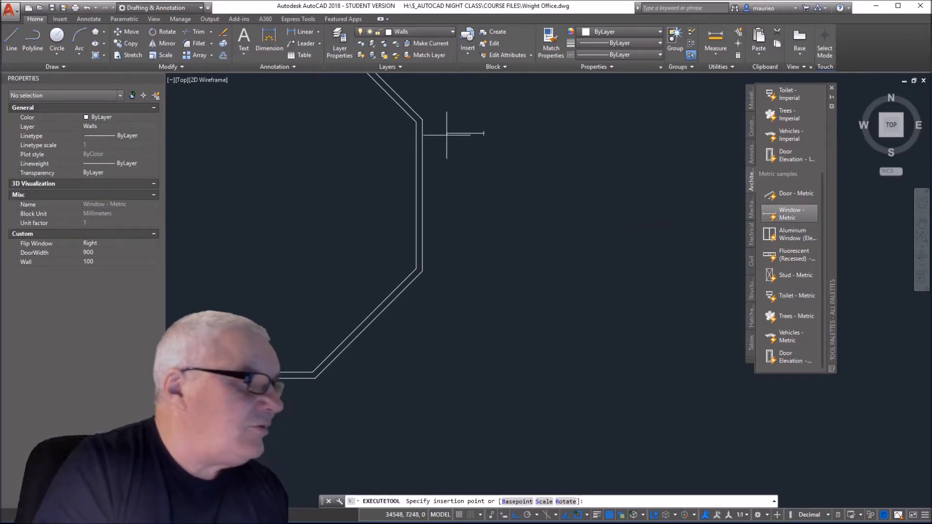
scroll(414, 127, up, 2)
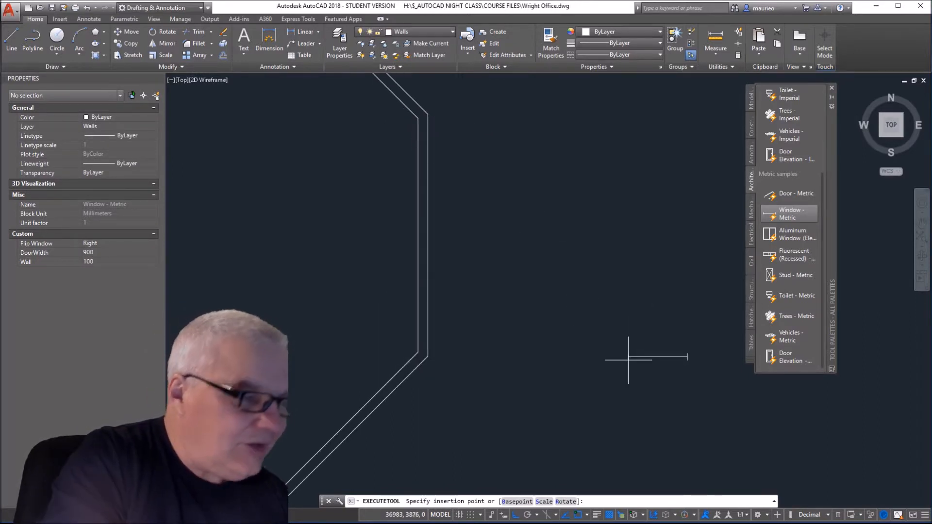
scroll(626, 358, down, 2)
key(Escape)
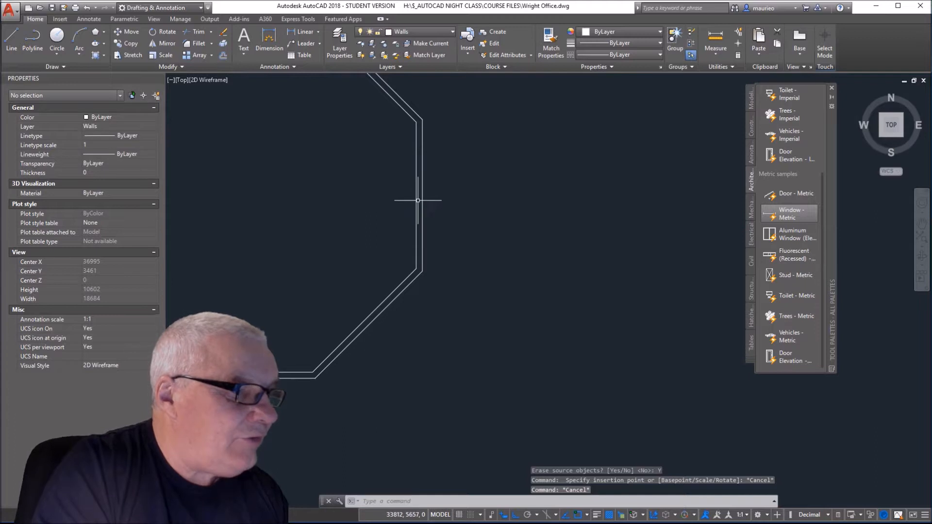
Step: Check the length of the inner line of the octagonal room's east wall
click(415, 197)
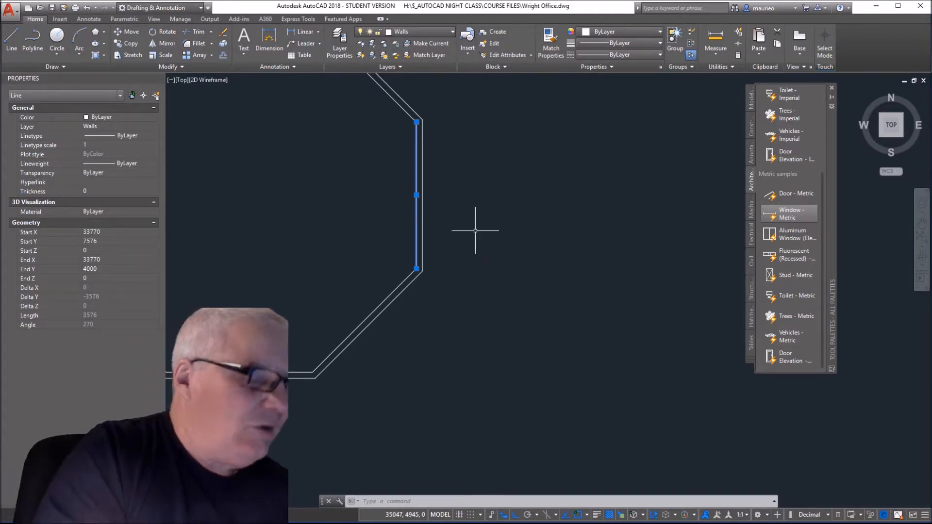
key(Escape)
key(Escape)
key(Escape)
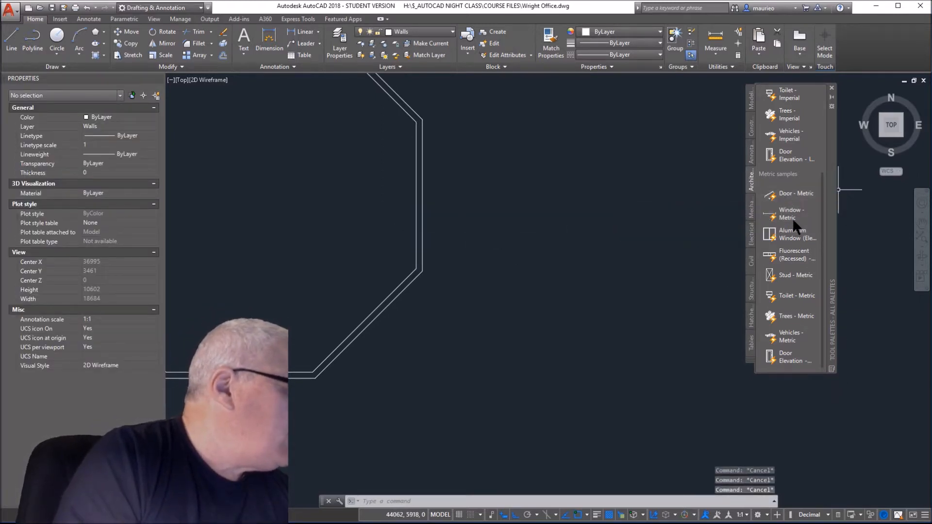
Step: Insert a Window - Metric block on the inner line of the octagon's east wall, 500 below its upper corner
click(779, 215)
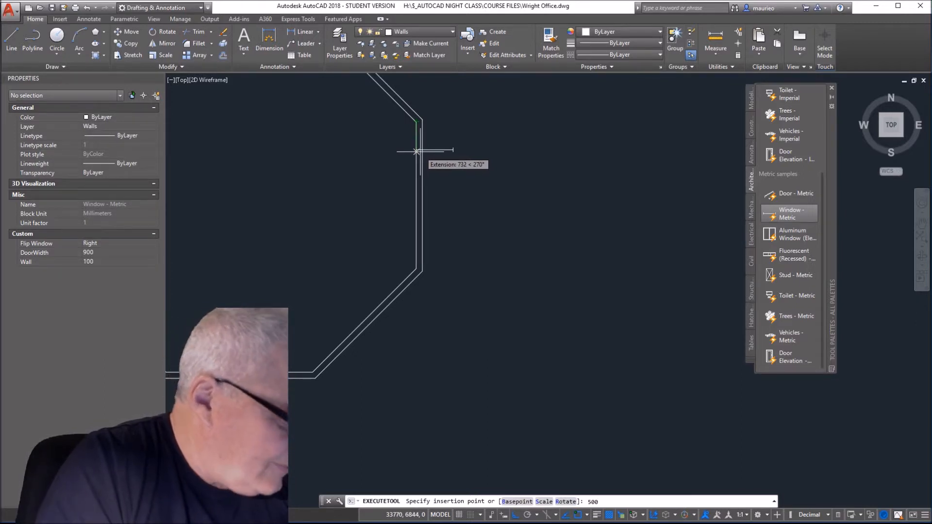
key(Escape)
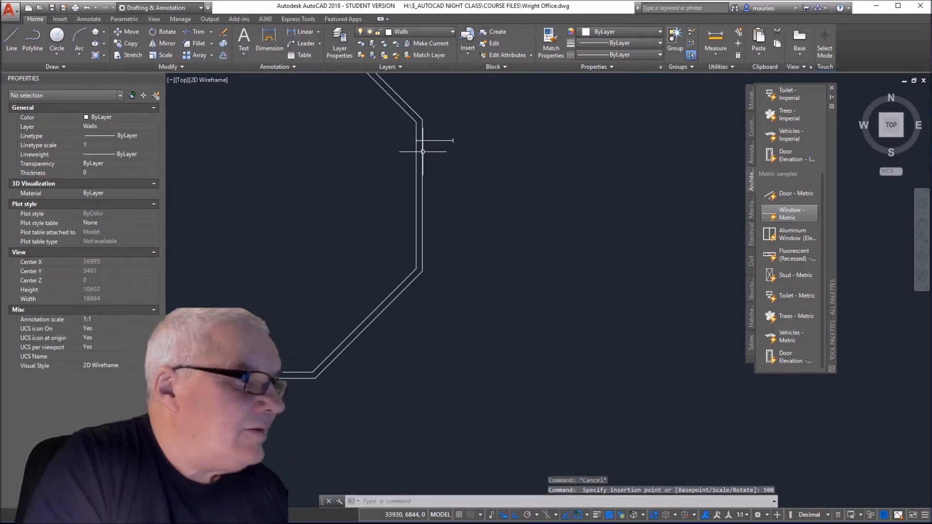
click(443, 140)
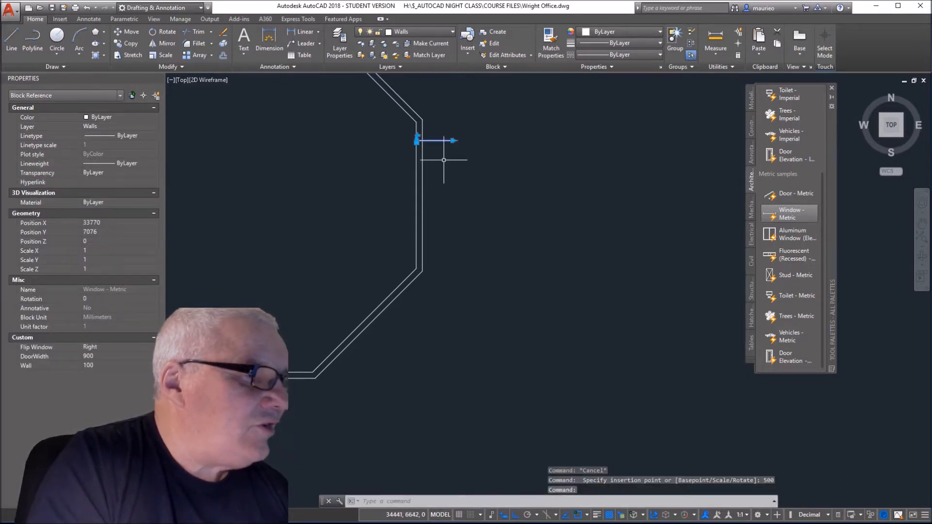
scroll(407, 129, up, 10)
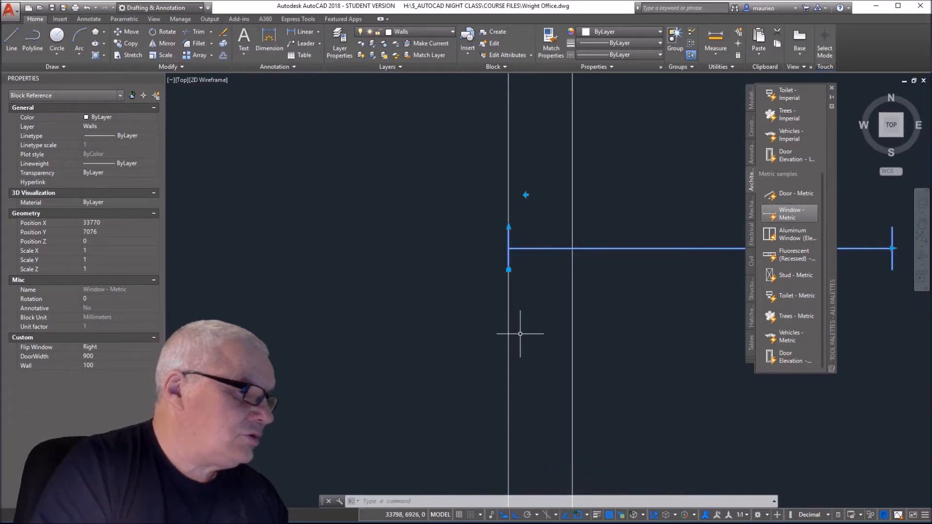
key(Escape)
key(Escape)
key(Escape)
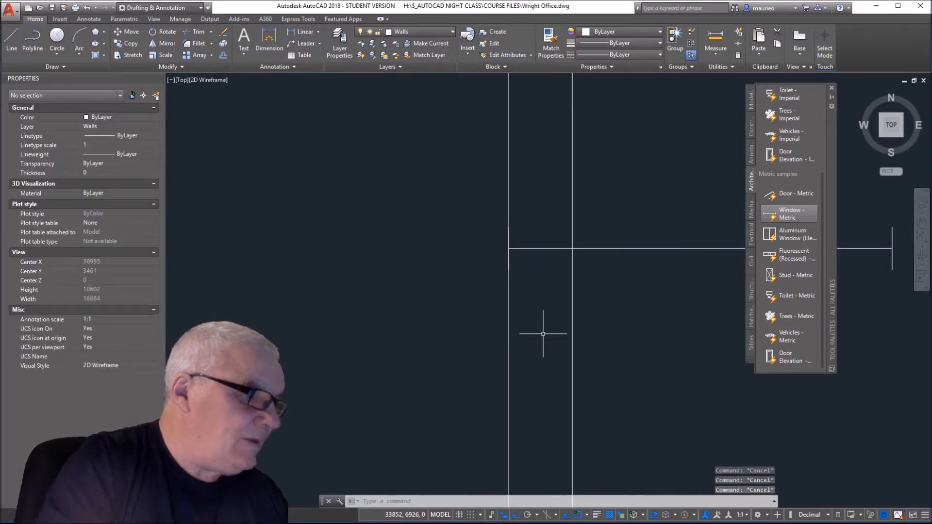
Step: Rotate the window block to 270° about its insertion point so it runs down along the east wall
click(550, 248)
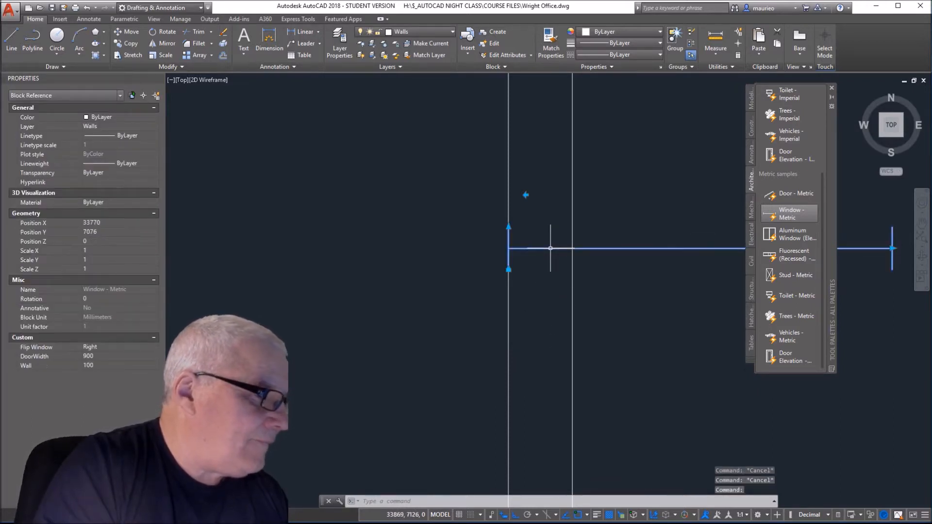
right_click(548, 281)
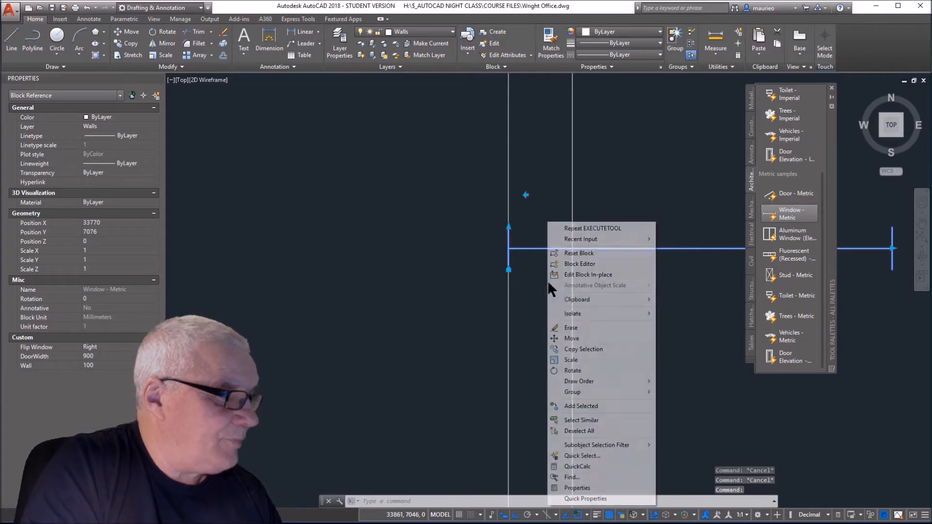
click(573, 370)
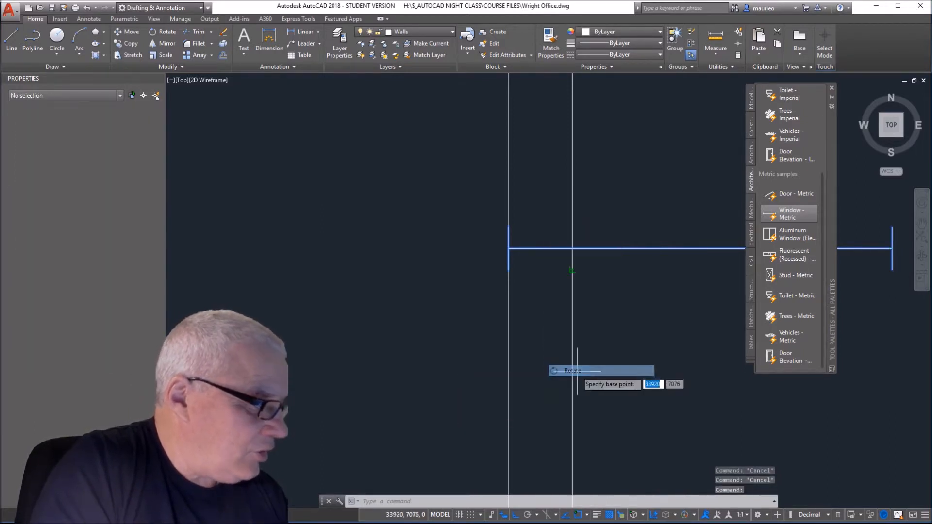
click(508, 269)
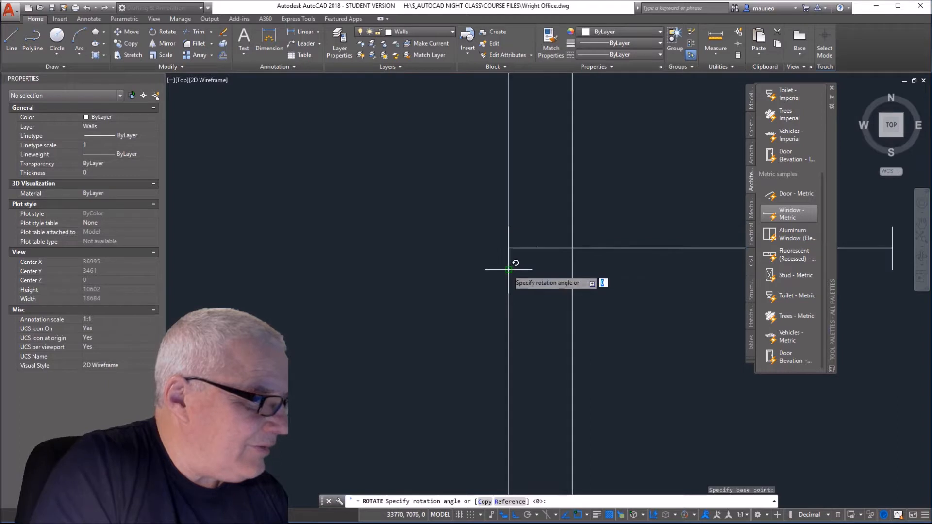
click(538, 364)
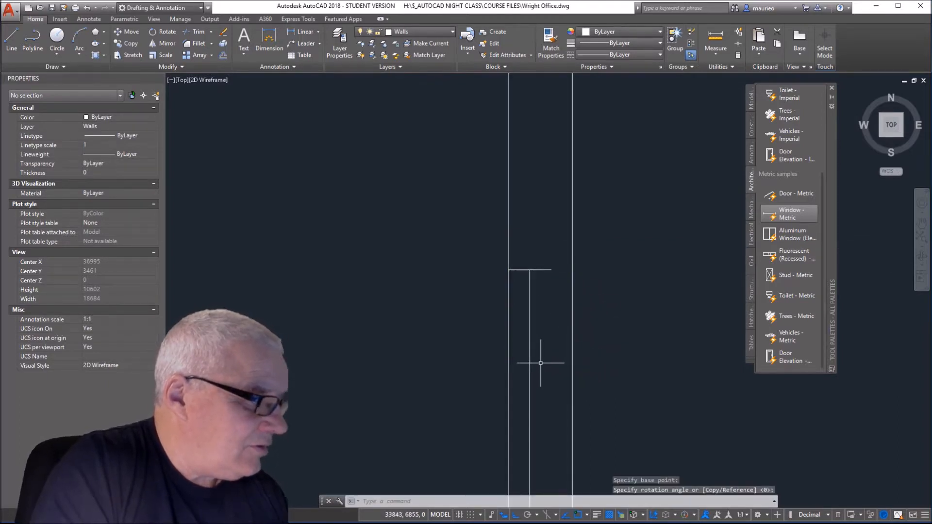
Step: Try to stretch the window block's wall thickness to 150 to match the wall
click(539, 269)
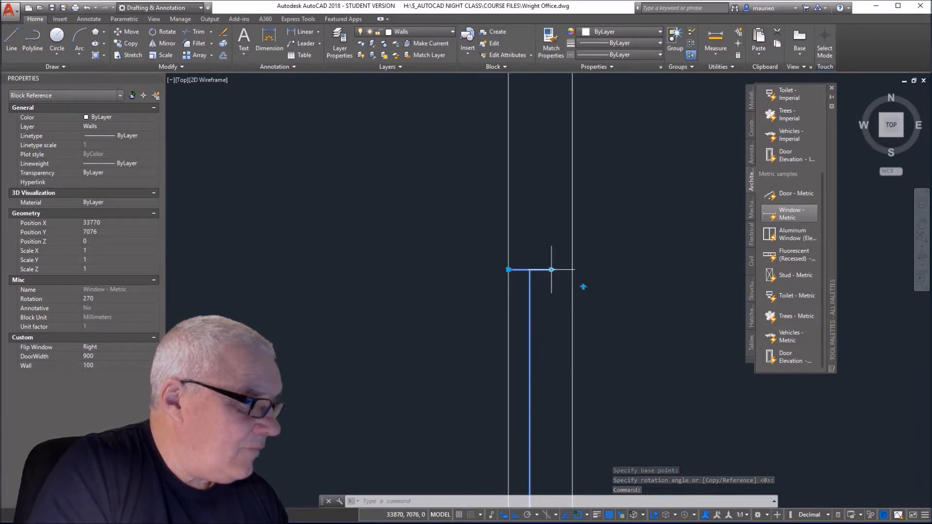
click(551, 269)
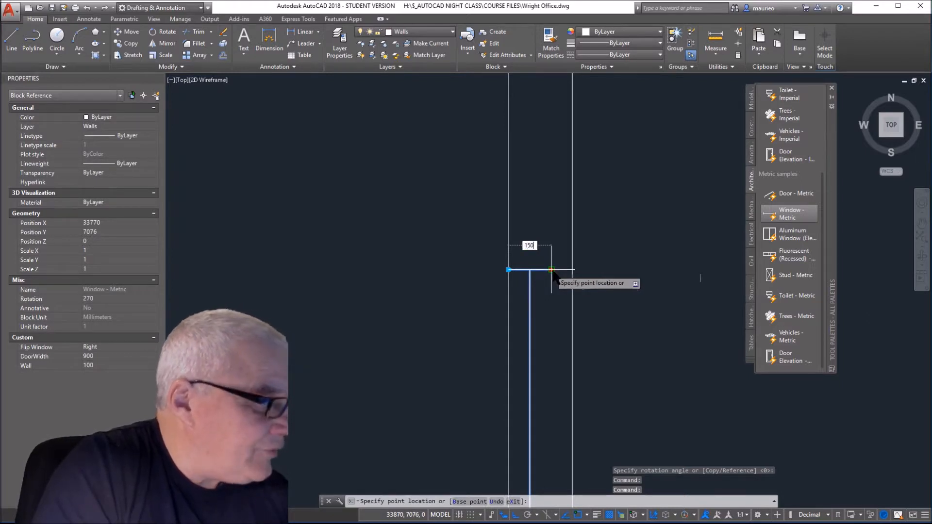
key(Return)
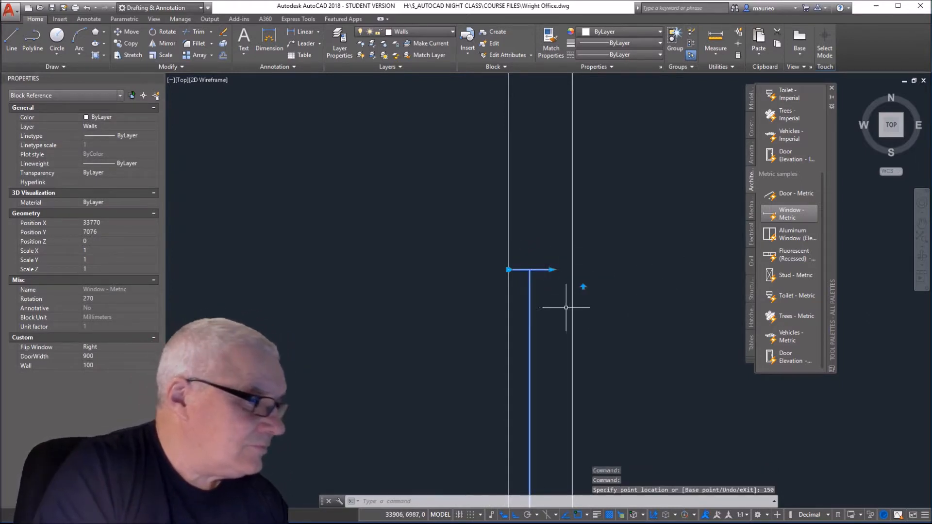
scroll(551, 308, down, 8)
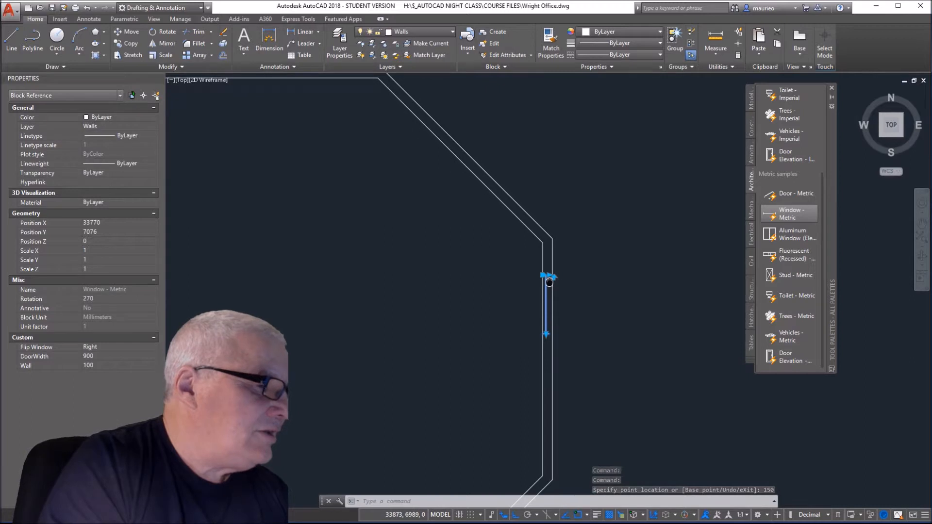
scroll(549, 281, up, 4)
key(Escape)
key(Escape)
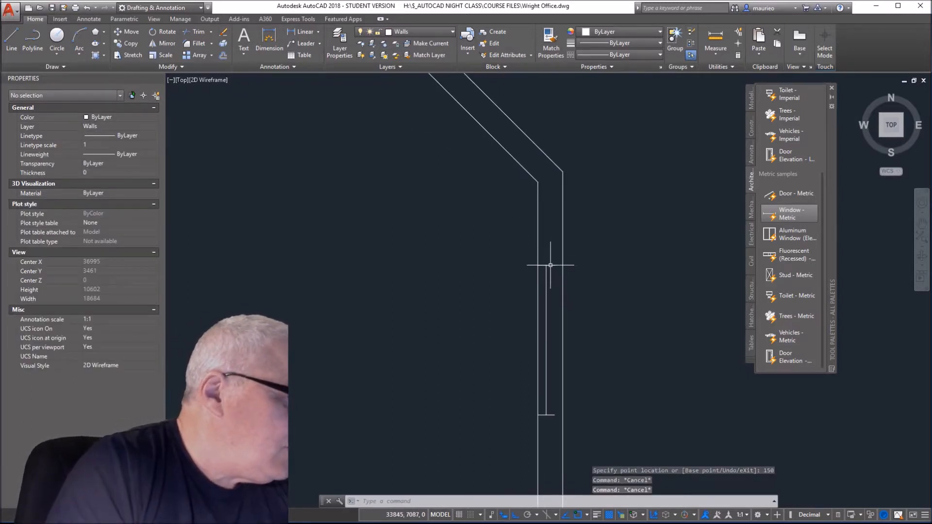
click(546, 266)
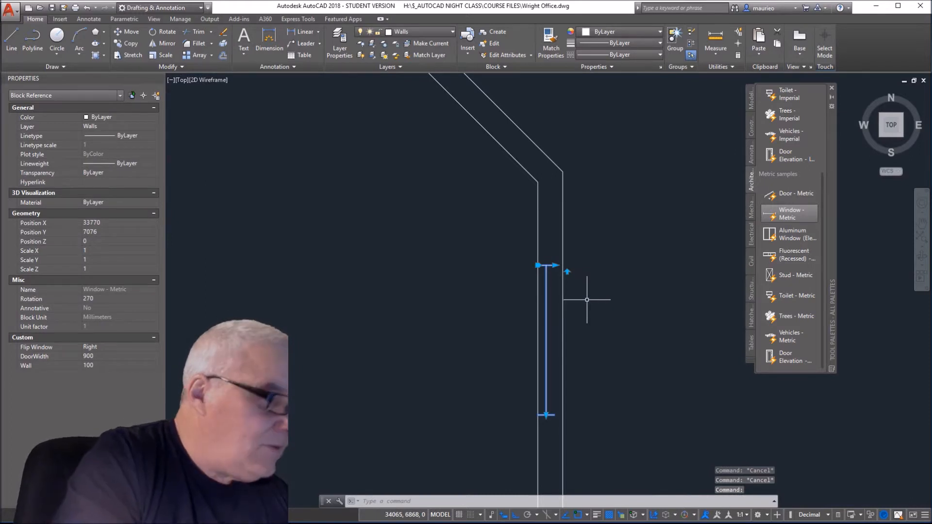
key(Escape)
text(ro)
key(Return)
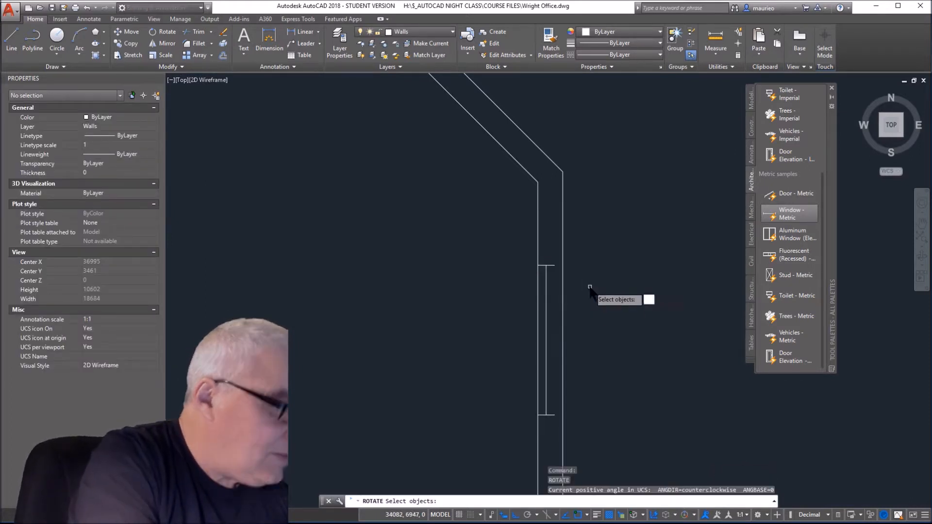
text(L)
key(Return)
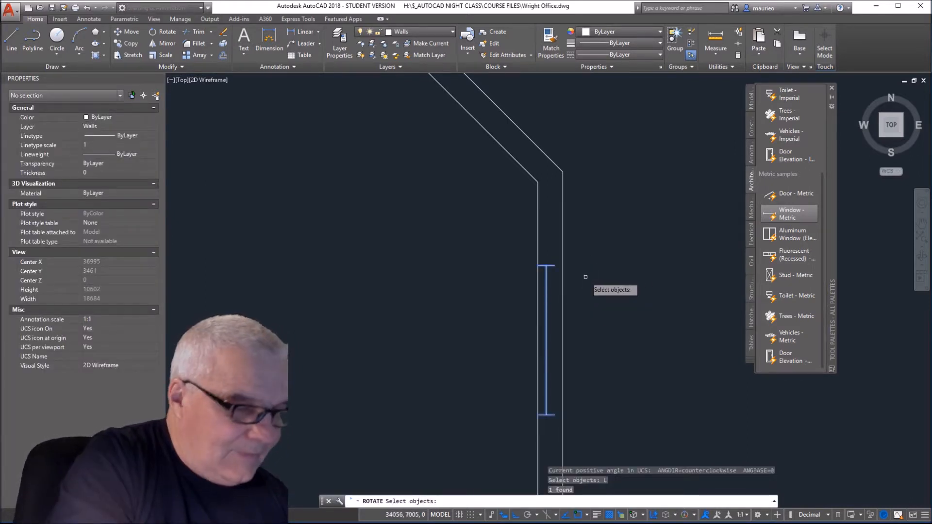
key(Escape)
key(Escape)
key(Escape)
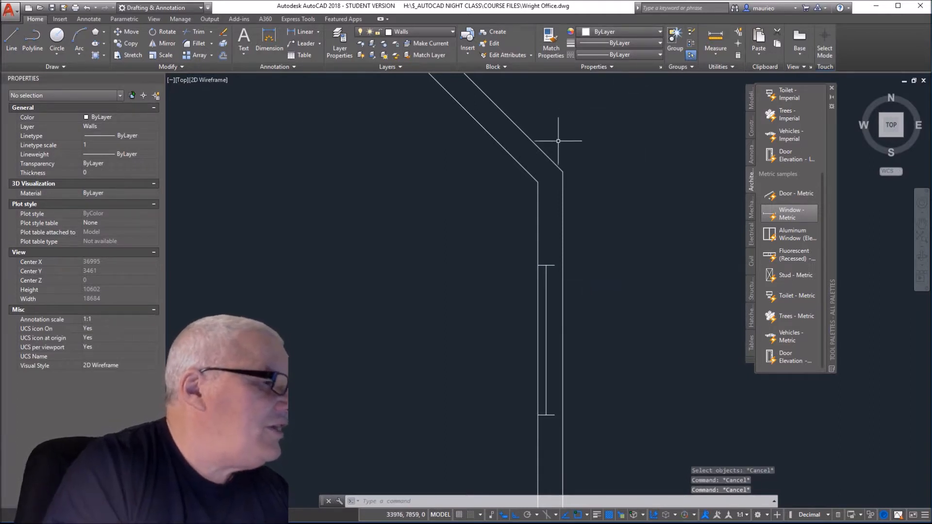
Step: Check the length of the outer line of the octagonal room's east wall
click(564, 193)
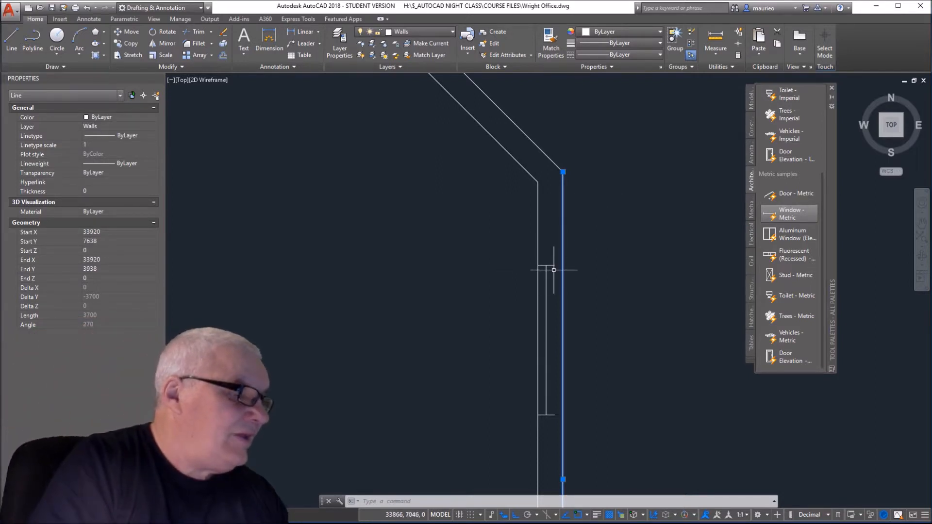
scroll(563, 270, down, 2)
middle_drag(568, 269, 539, 162)
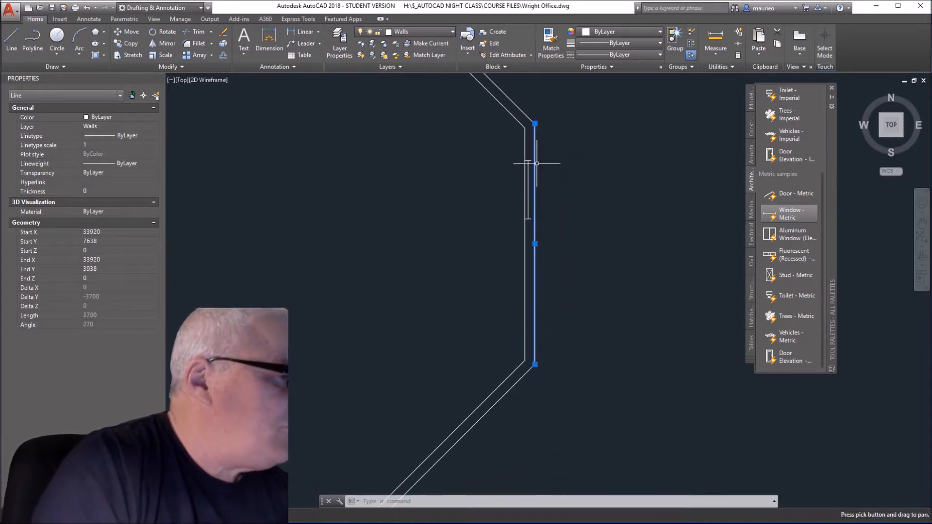
Step: Measure the thickness of the octagon's east wall at the upper end of the window block
key(Escape)
key(Escape)
key(Escape)
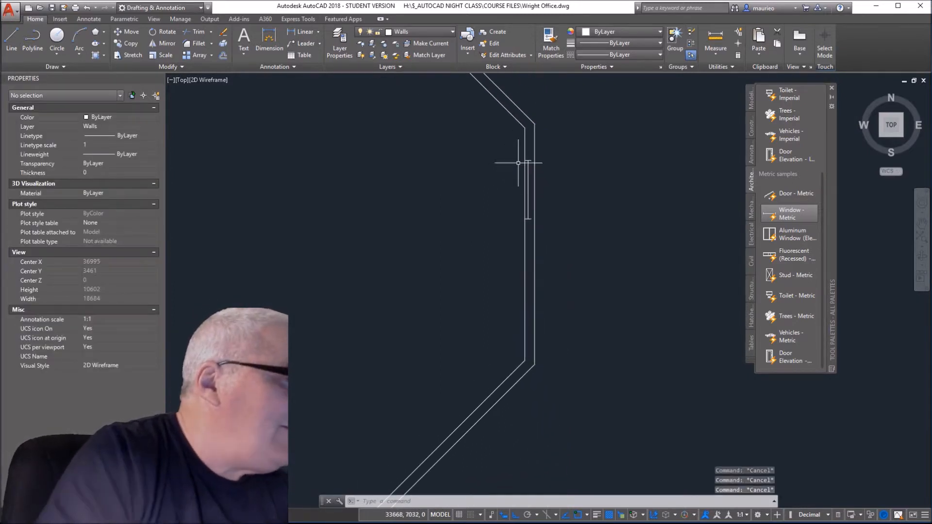
scroll(536, 147, up, 6)
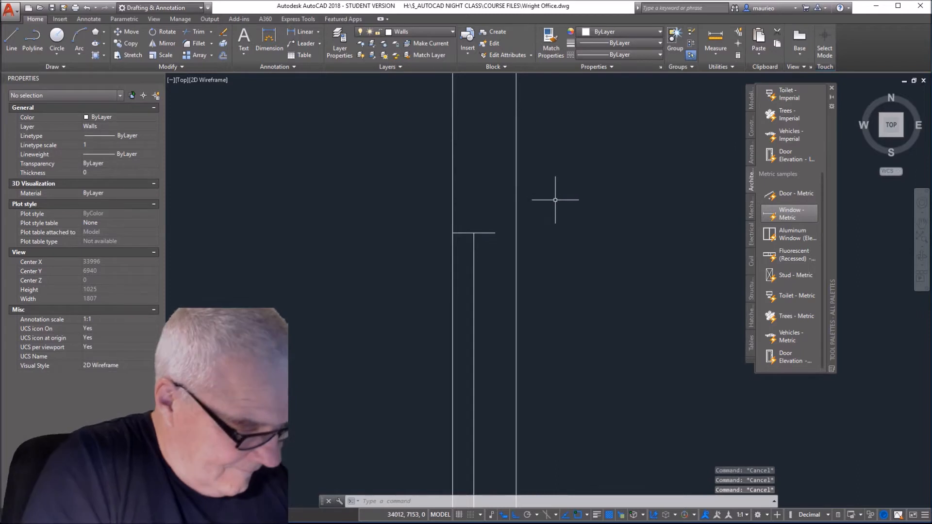
key(Return)
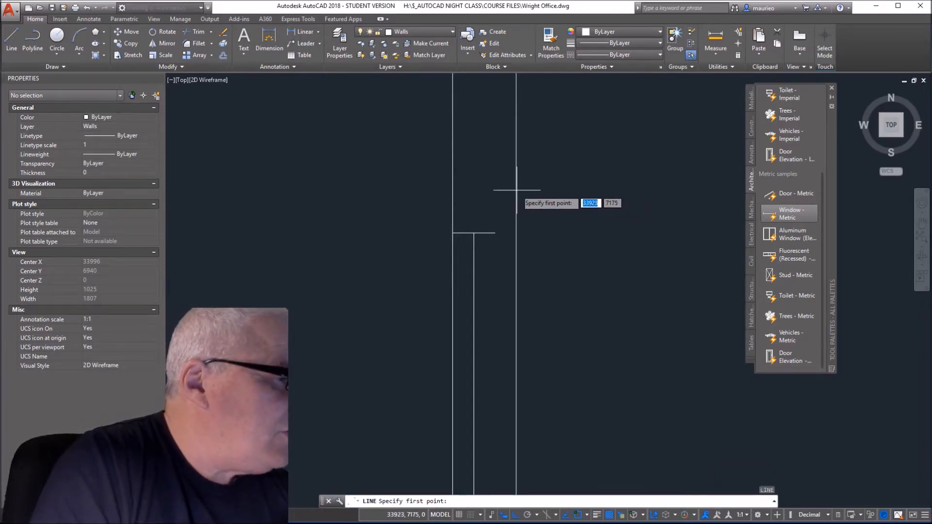
key(Escape)
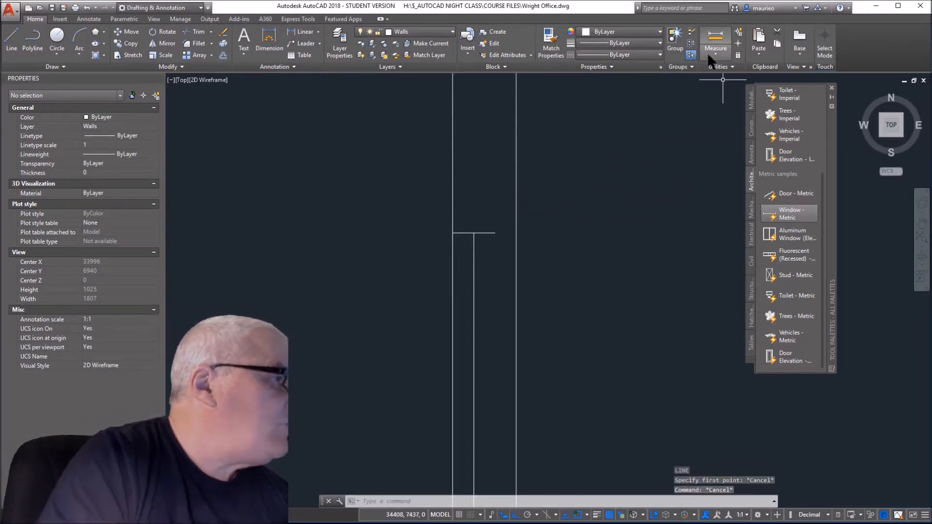
click(716, 32)
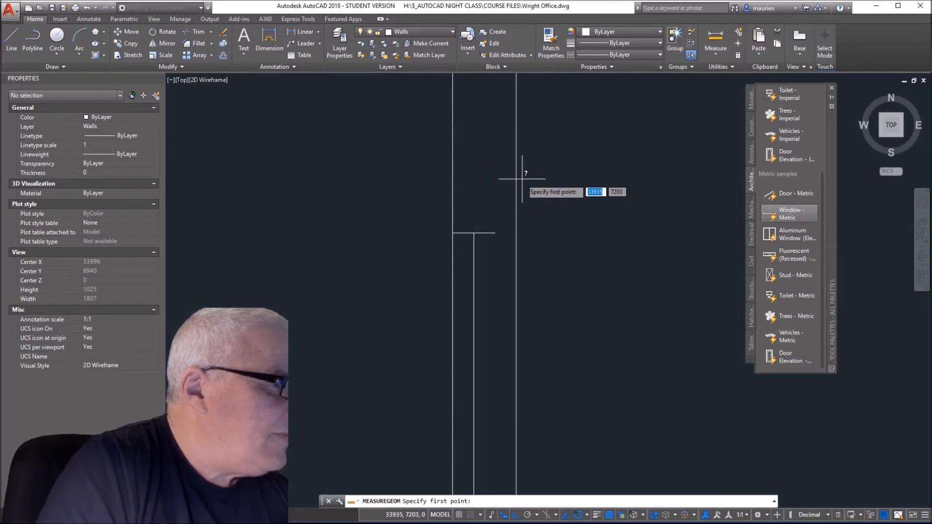
click(516, 233)
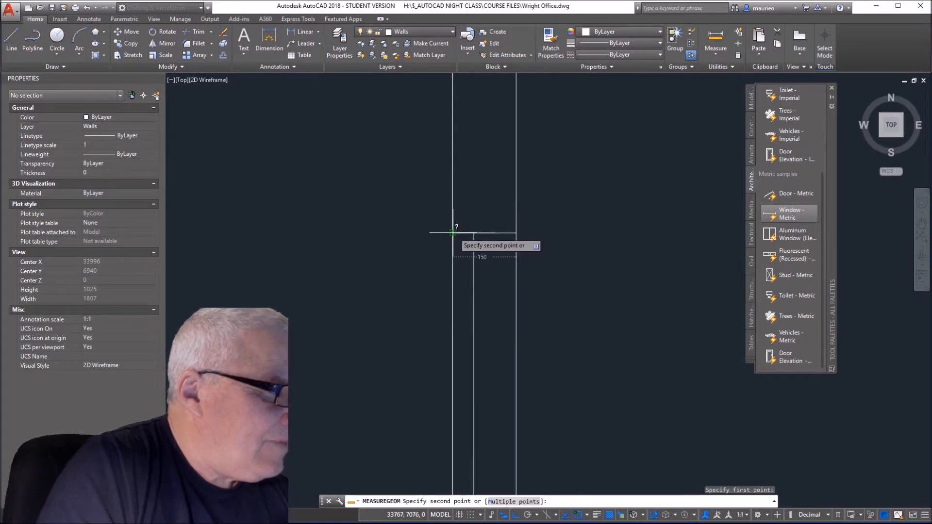
key(Escape)
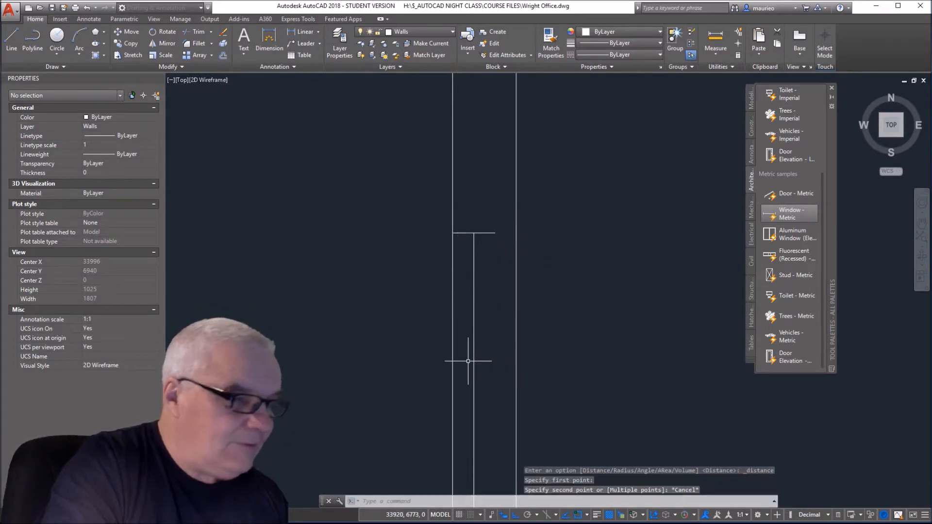
key(Escape)
key(Escape)
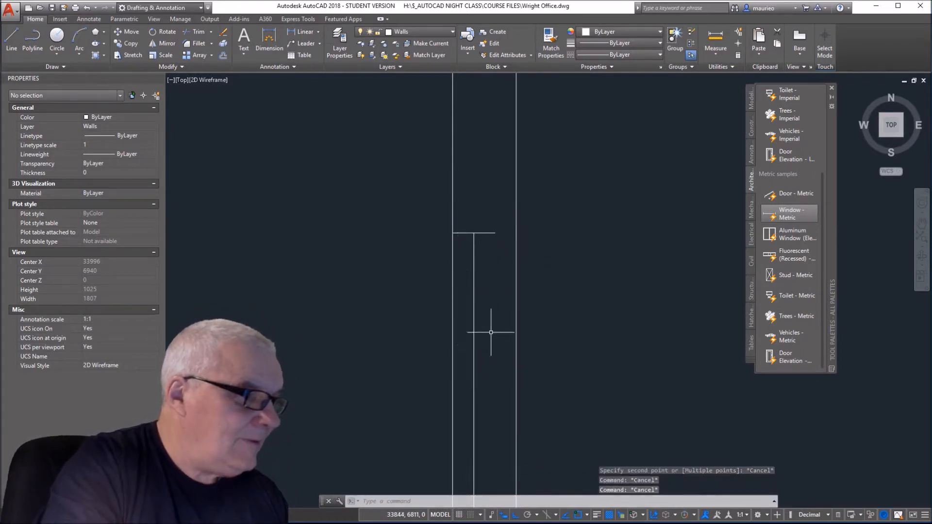
Step: Try to set the east window block's wall thickness to 150 by entering the distance at its thickness grip
click(486, 234)
scroll(487, 270, down, 5)
middle_drag(487, 270, 521, 171)
scroll(520, 172, up, 3)
click(522, 169)
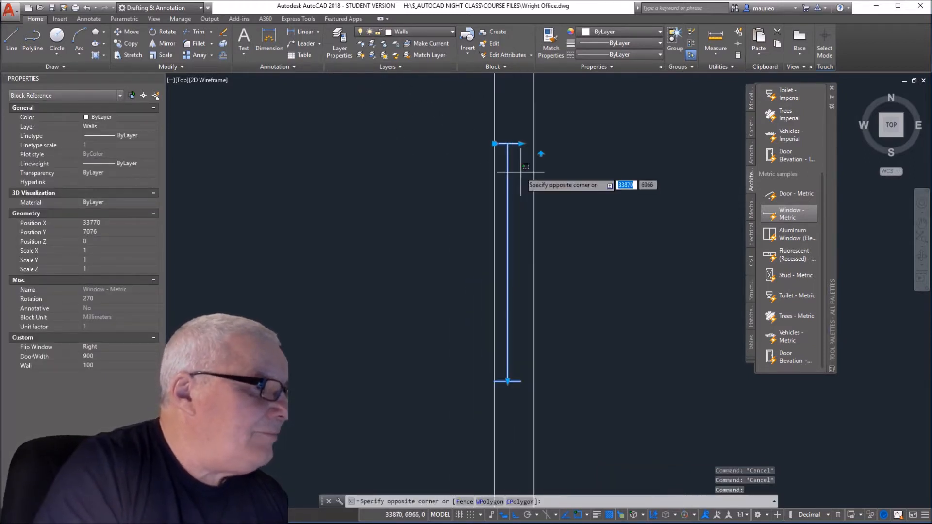
click(527, 167)
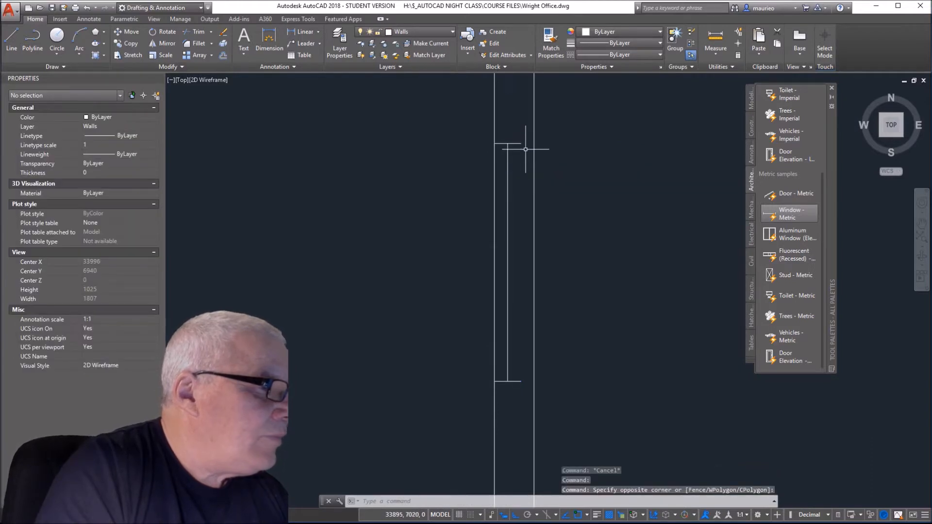
click(521, 143)
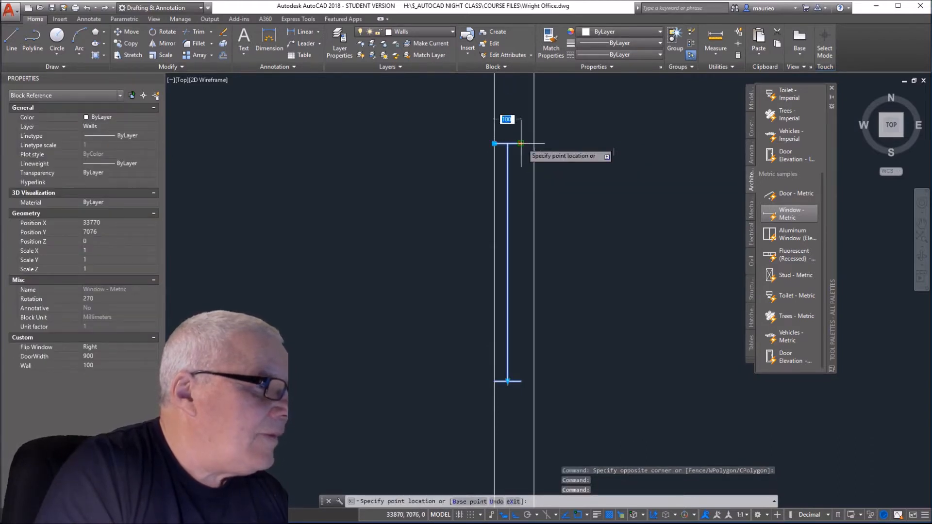
text(15)
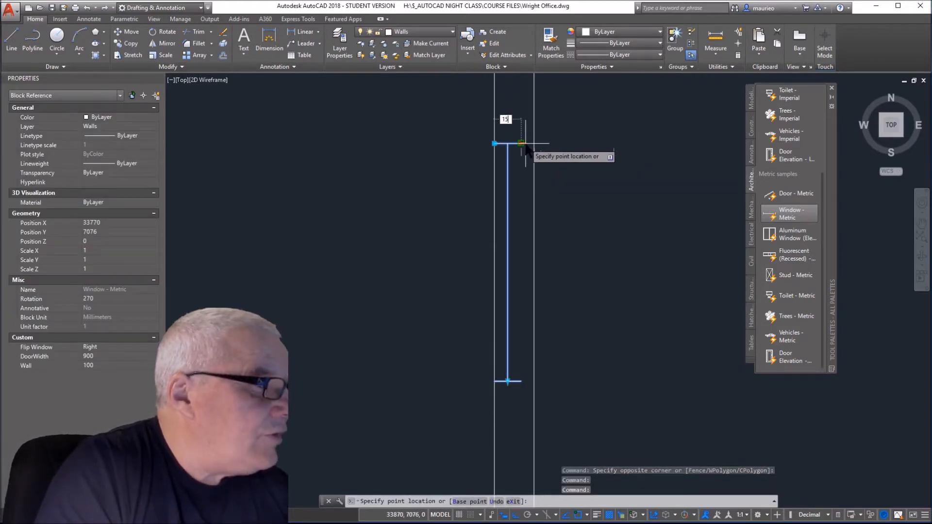
key(Return)
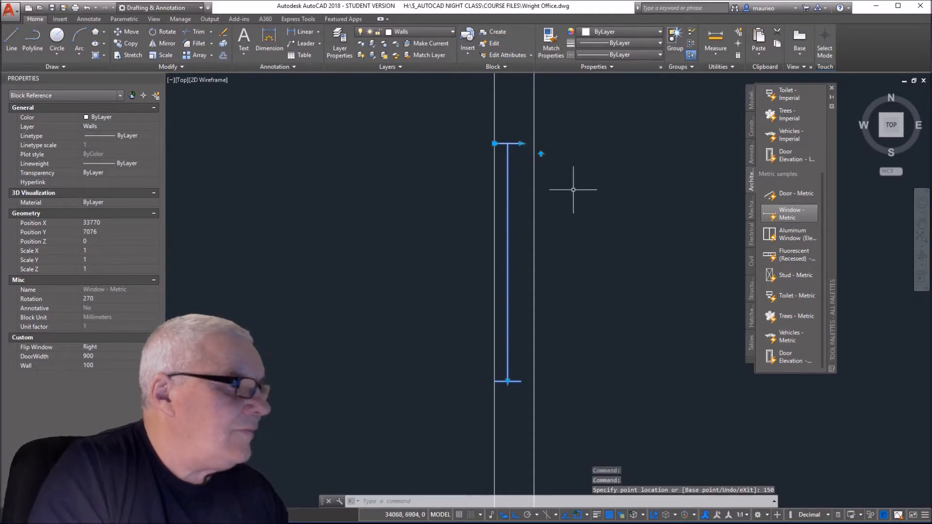
Step: Stretch the window block's thickness grip to the outer line of the east wall, giving a wall value of 150
click(521, 144)
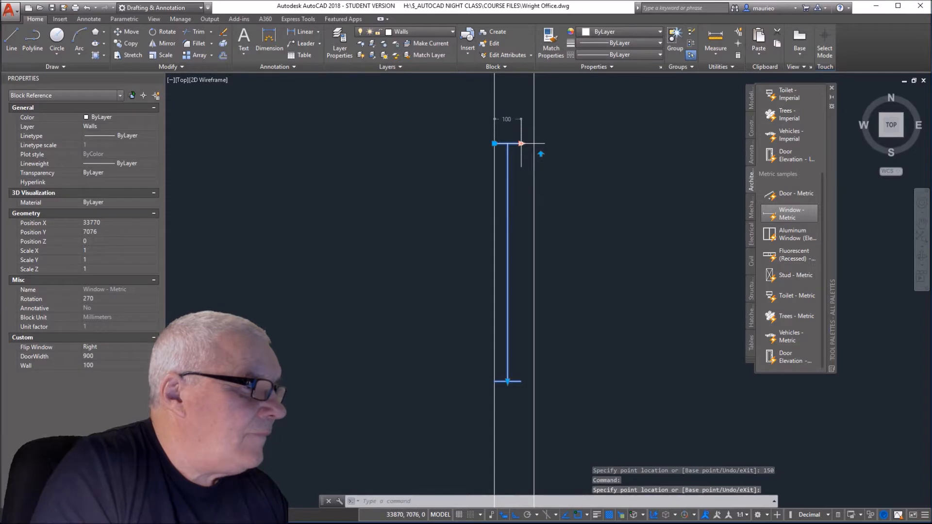
click(520, 143)
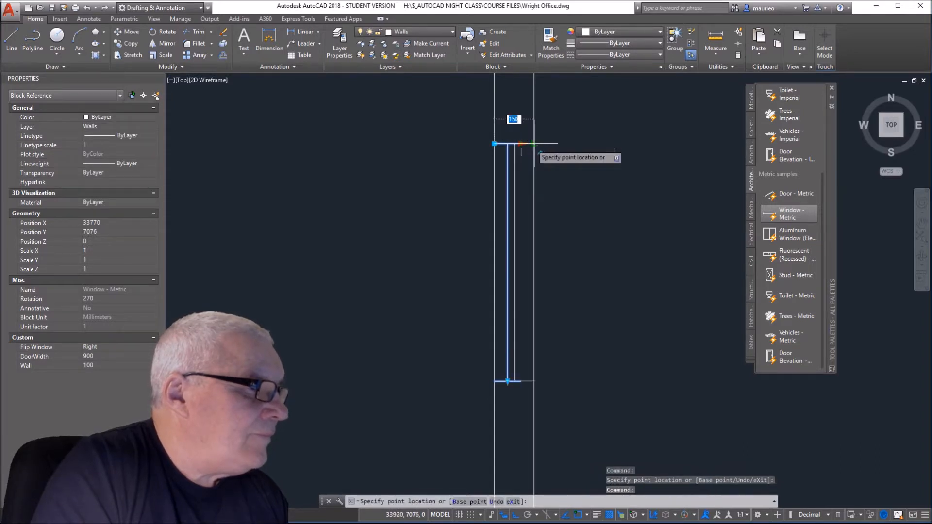
click(533, 144)
scroll(554, 241, down, 4)
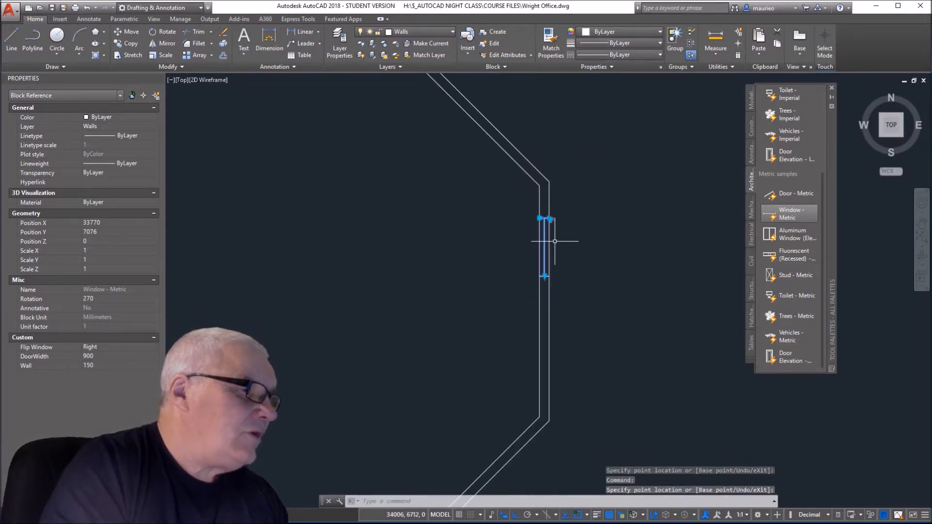
key(Escape)
key(Escape)
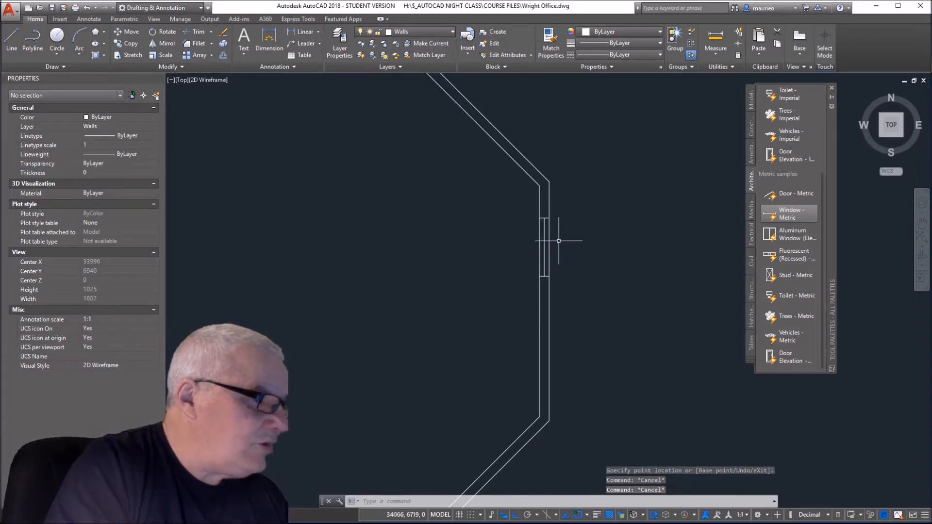
Step: Measure the distance from the east wall's upper outer corner to the upper end of the window
scroll(559, 241, up, 2)
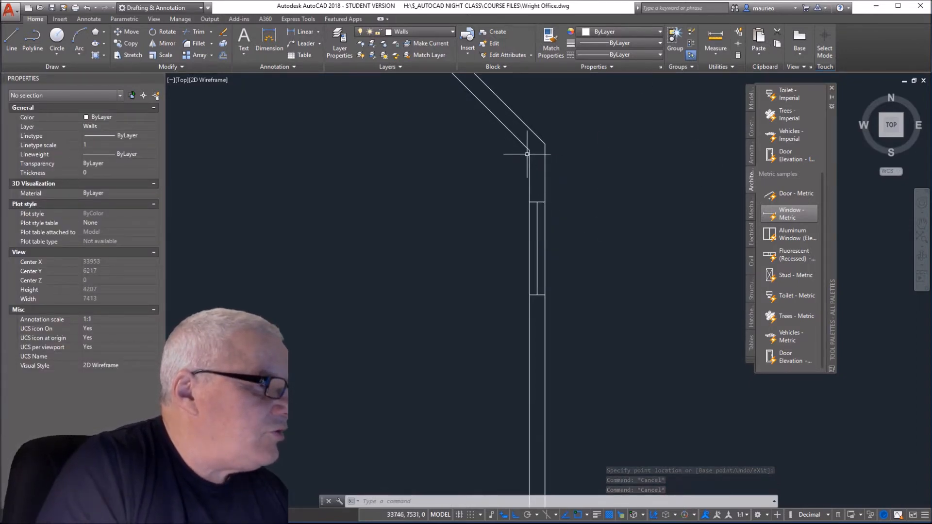
click(716, 38)
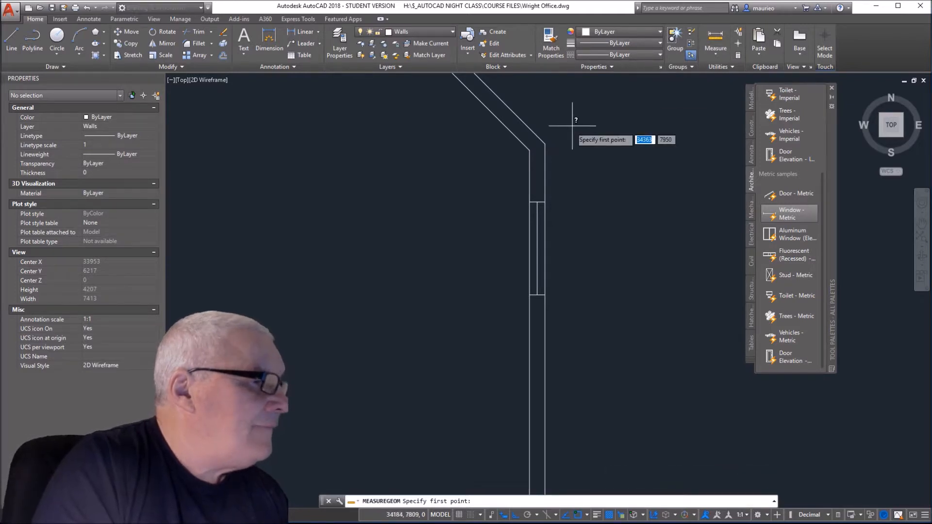
click(545, 144)
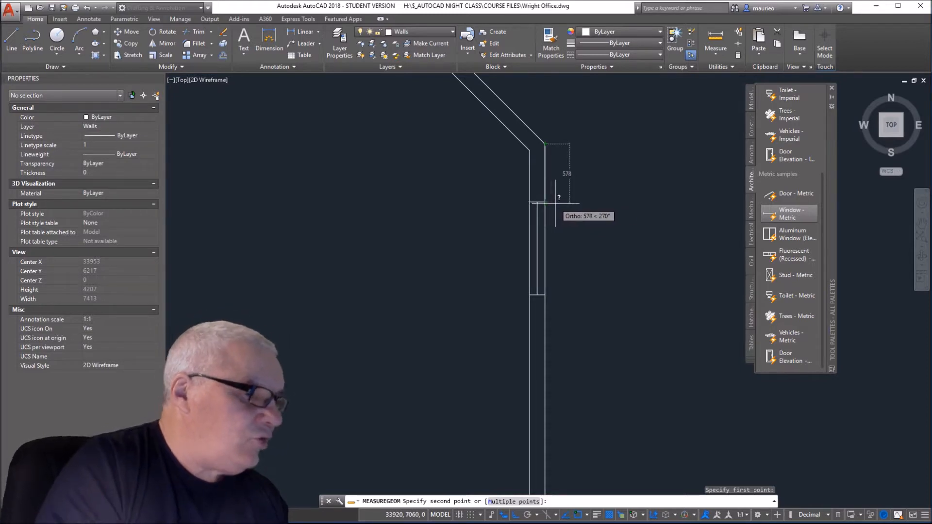
key(Escape)
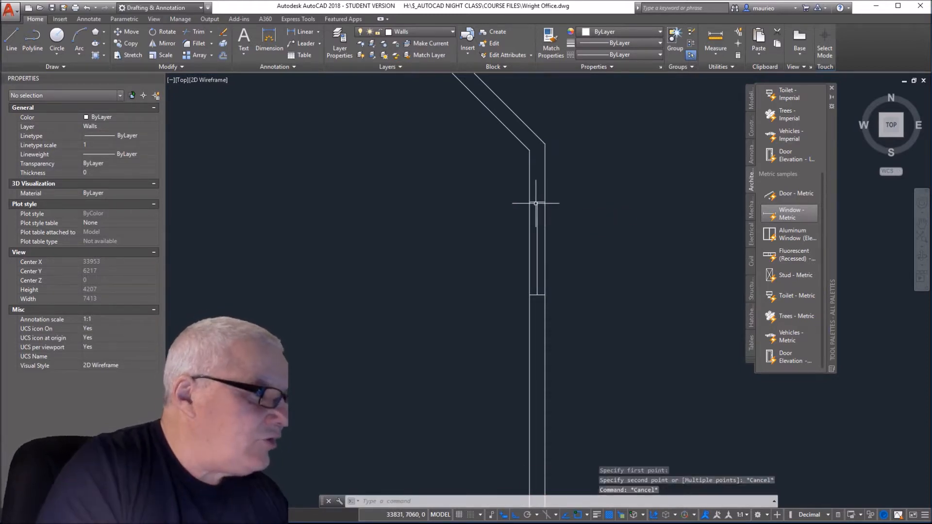
Step: Move the window block 38 straight down along the east wall
click(537, 201)
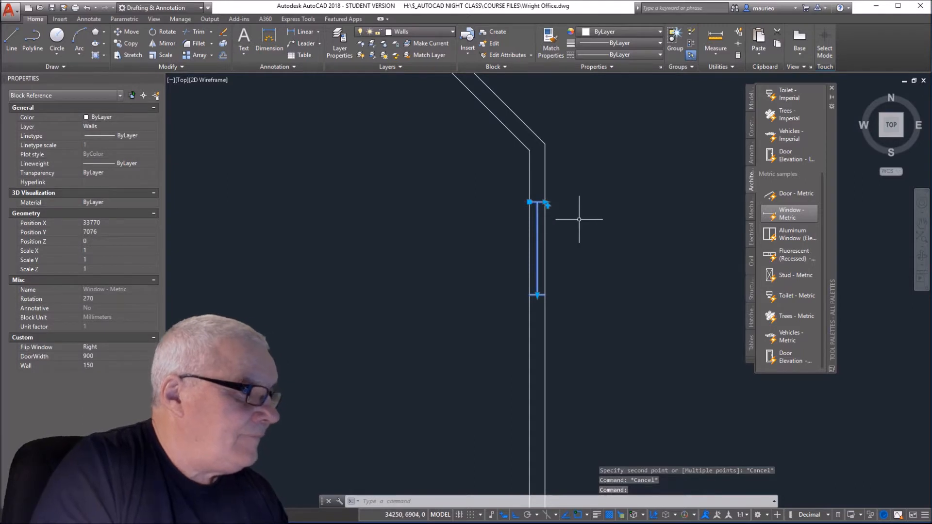
right_click(579, 219)
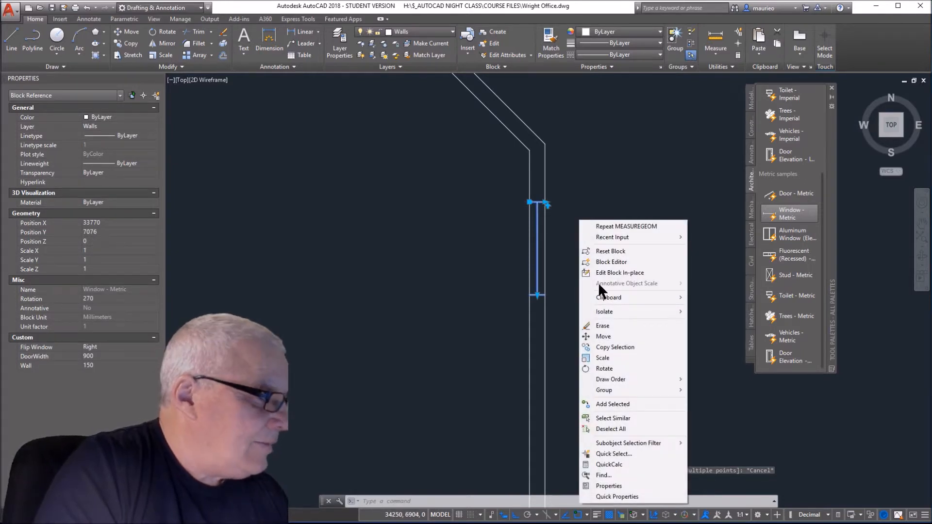
click(604, 336)
click(546, 203)
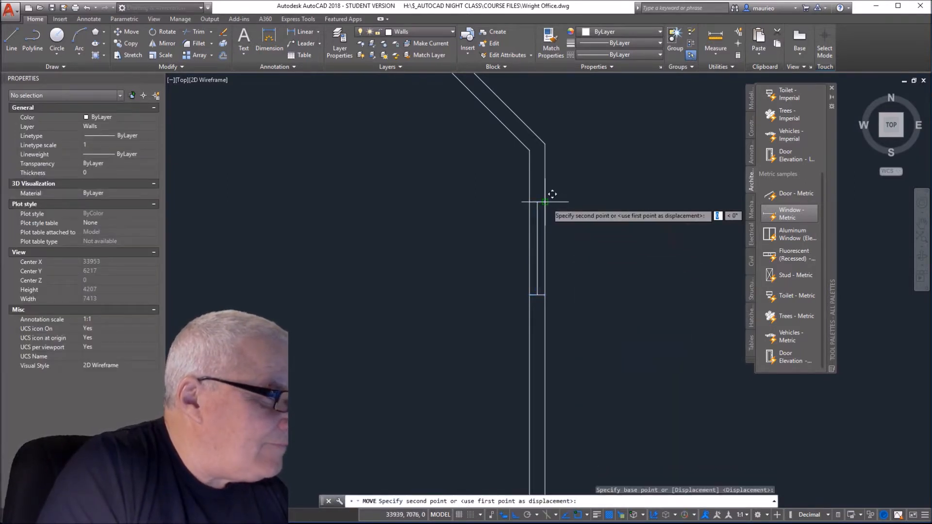
text(38)
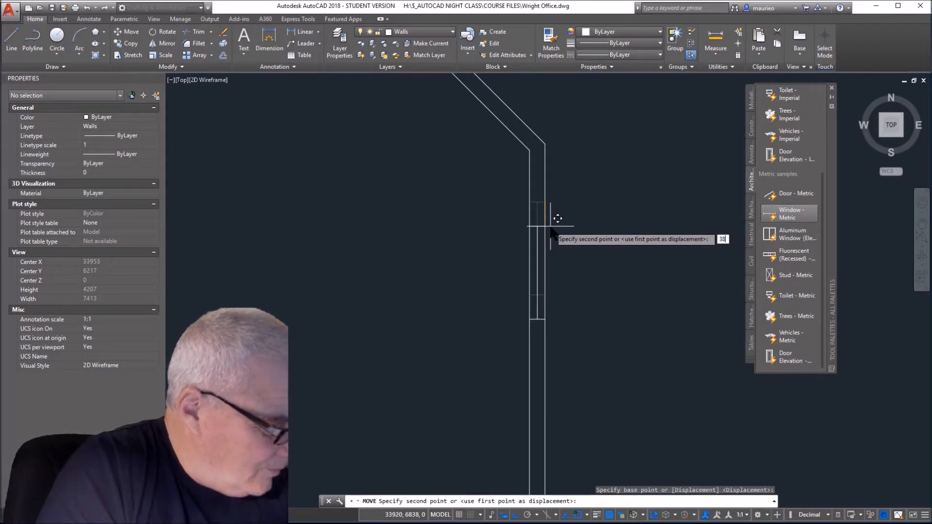
key(Return)
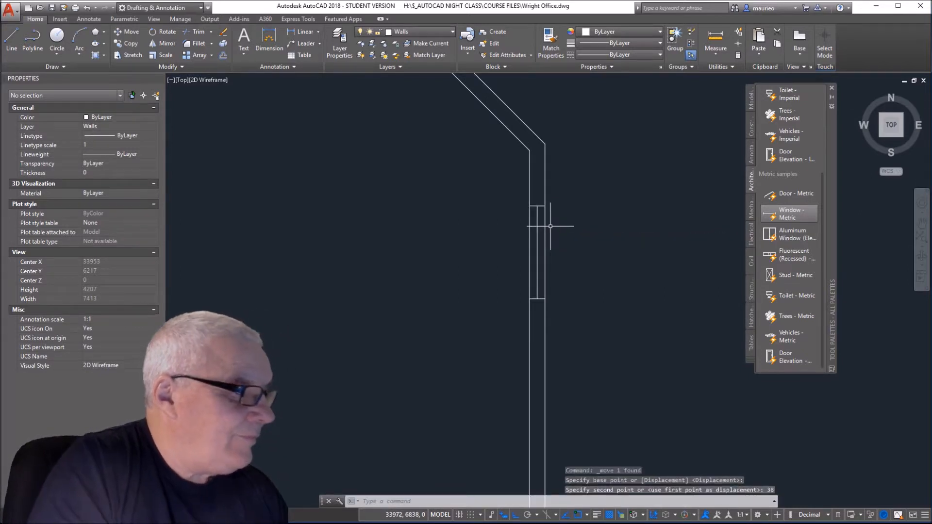
Step: Recheck the offset between the east wall's upper outer corner and the repositioned window
click(715, 32)
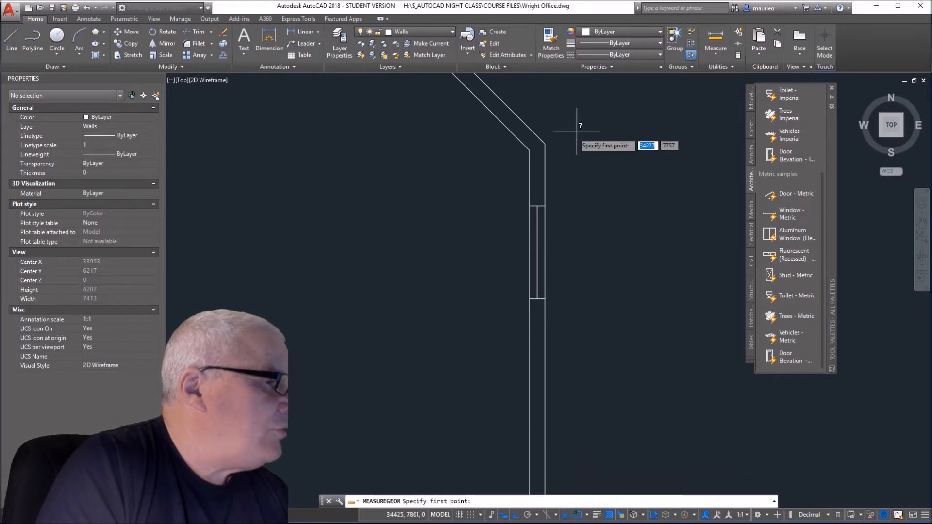
click(545, 144)
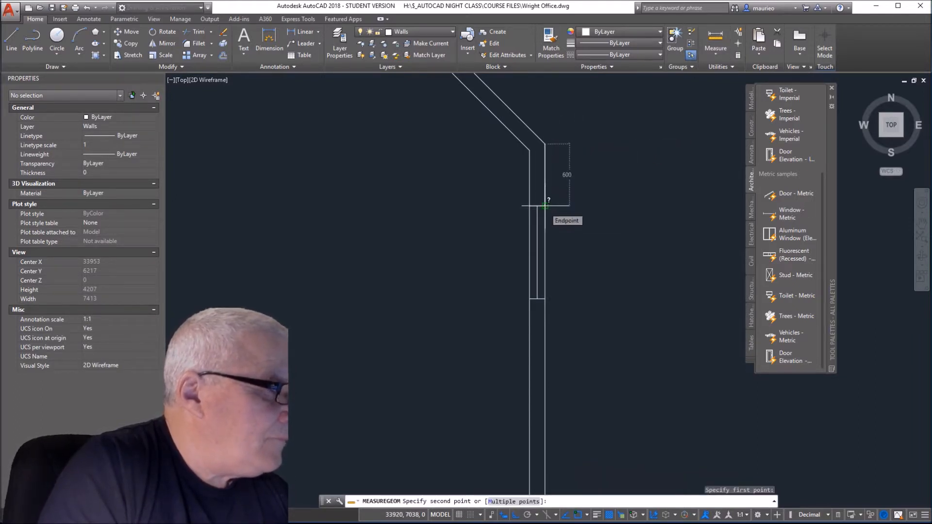
key(Escape)
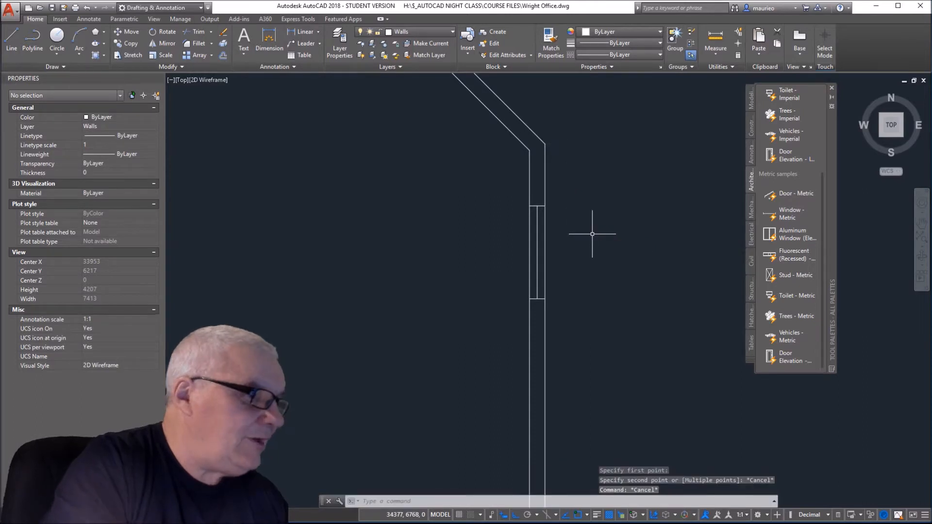
Step: Copy the east wall's window block from its lower outer corner down to the wall's lower outer corner
scroll(600, 243, down, 4)
scroll(593, 288, up, 6)
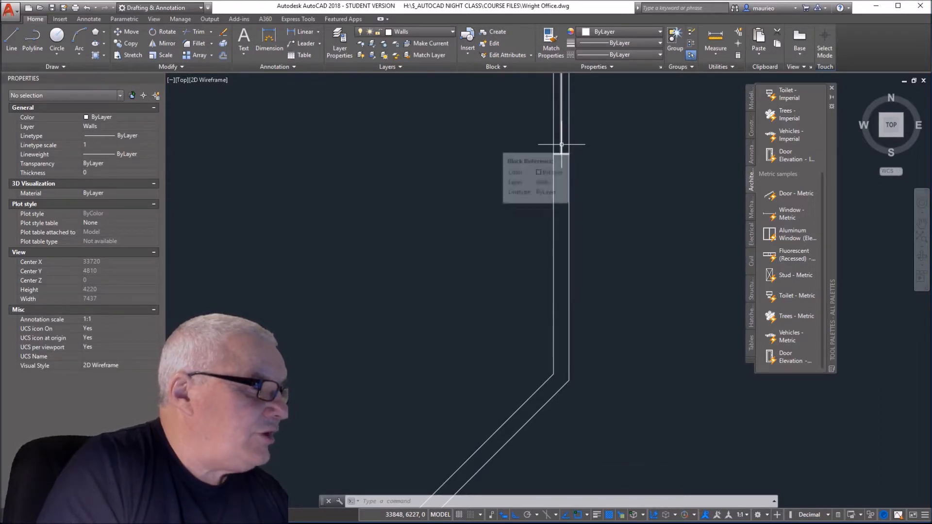
scroll(597, 166, down, 5)
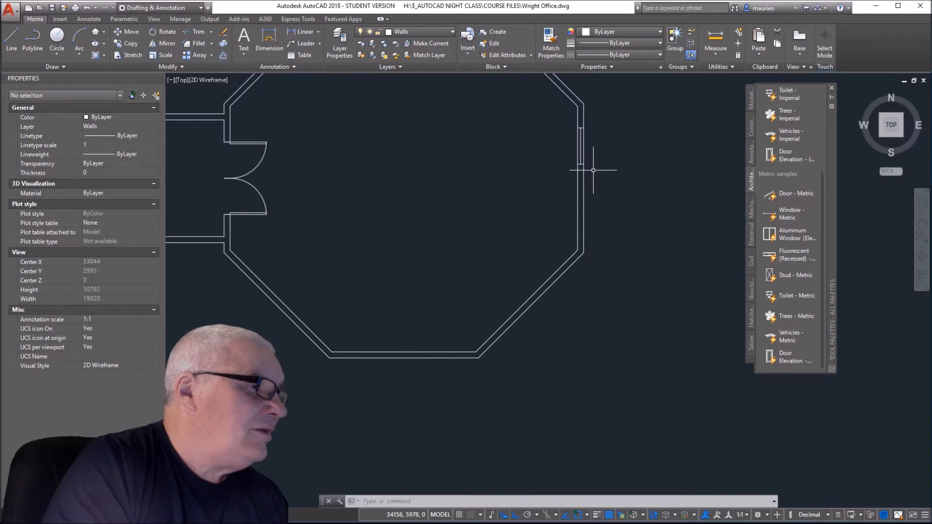
scroll(596, 170, up, 3)
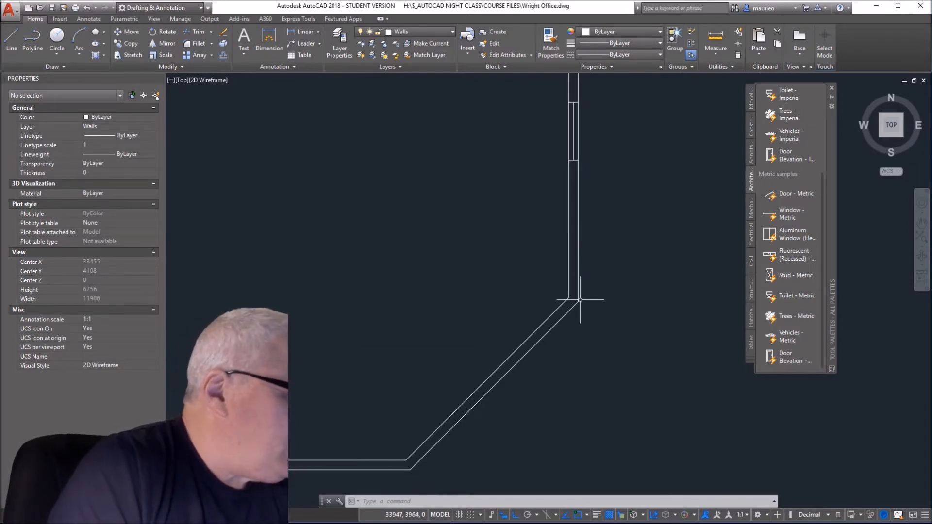
click(574, 158)
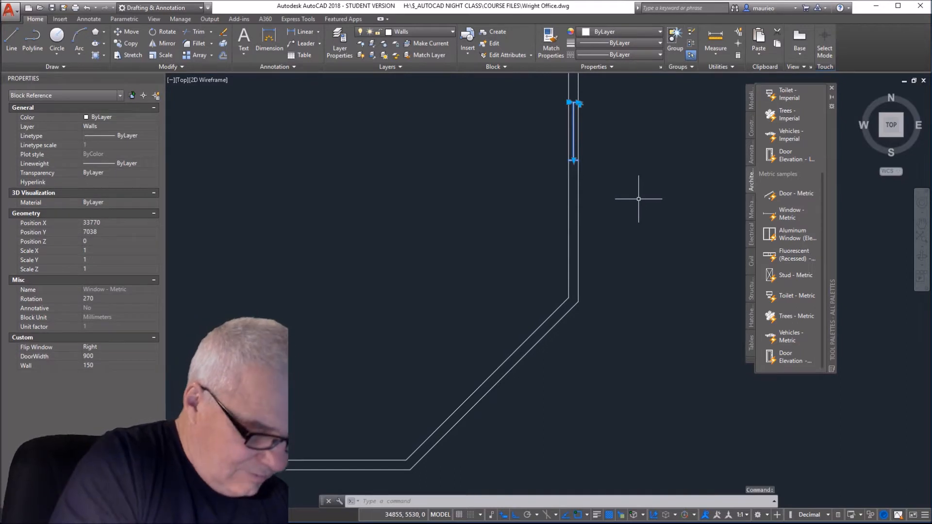
text(CP)
key(Return)
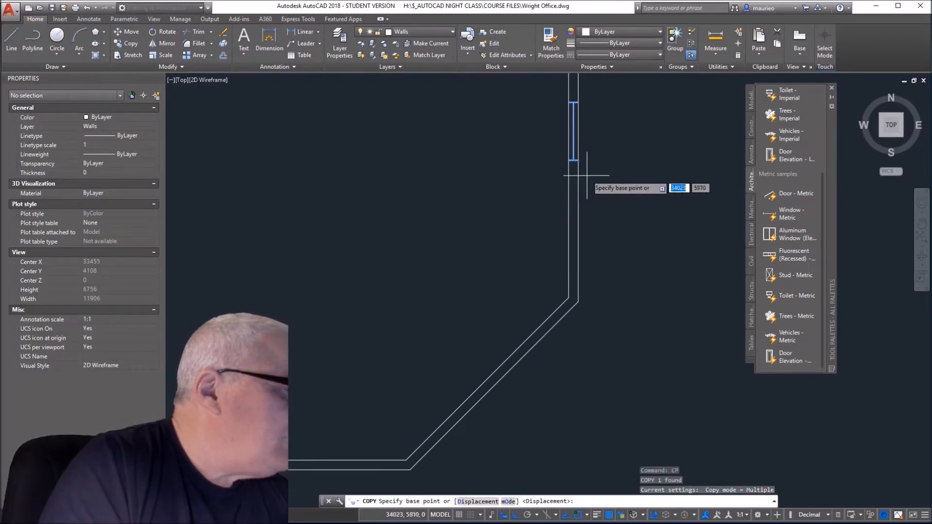
click(577, 160)
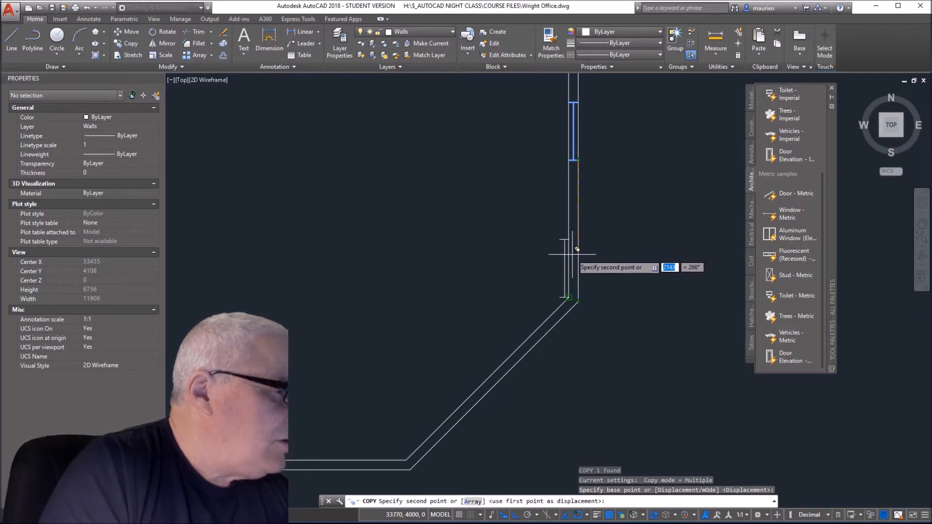
click(578, 238)
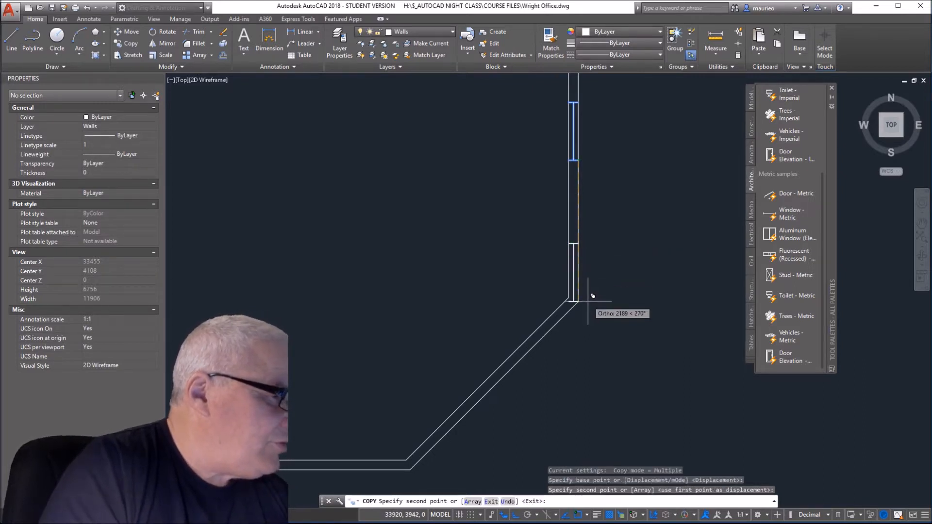
key(Escape)
key(Escape)
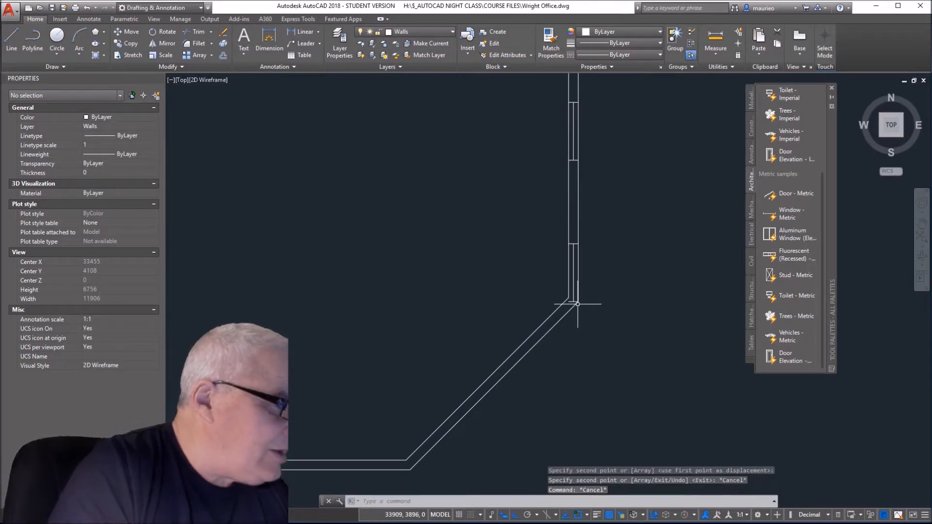
click(573, 301)
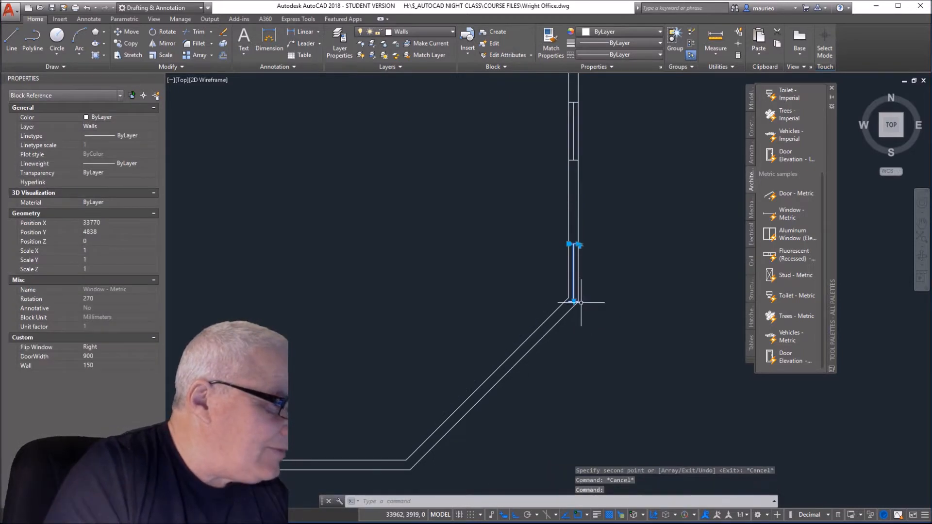
right_click(624, 307)
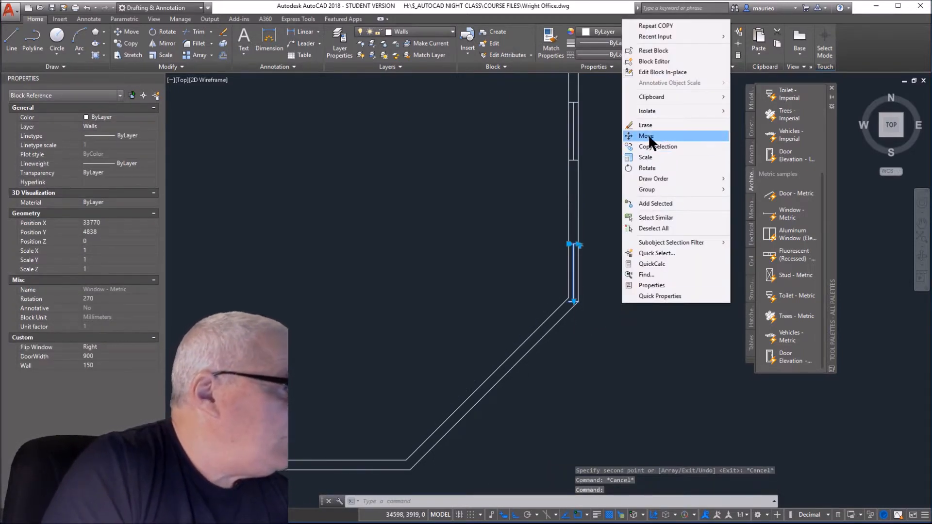
click(655, 146)
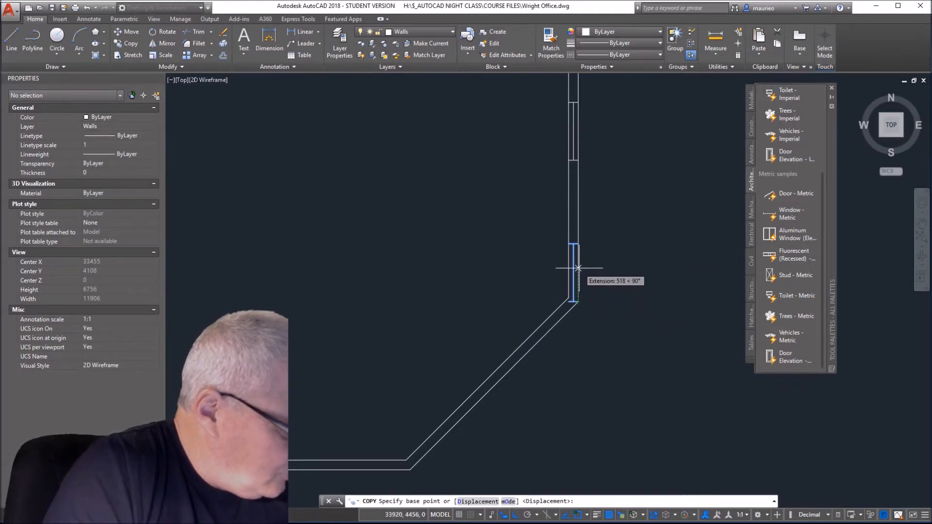
text(60)
key(Return)
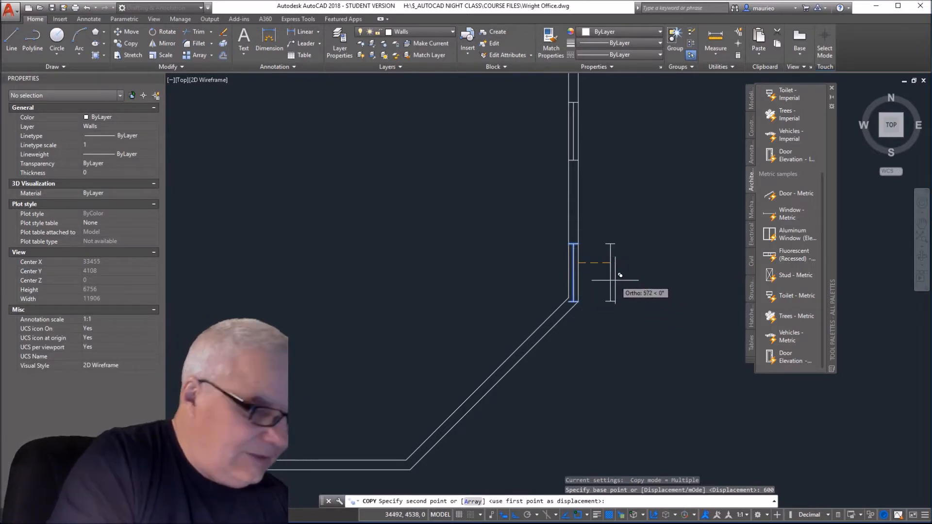
key(Escape)
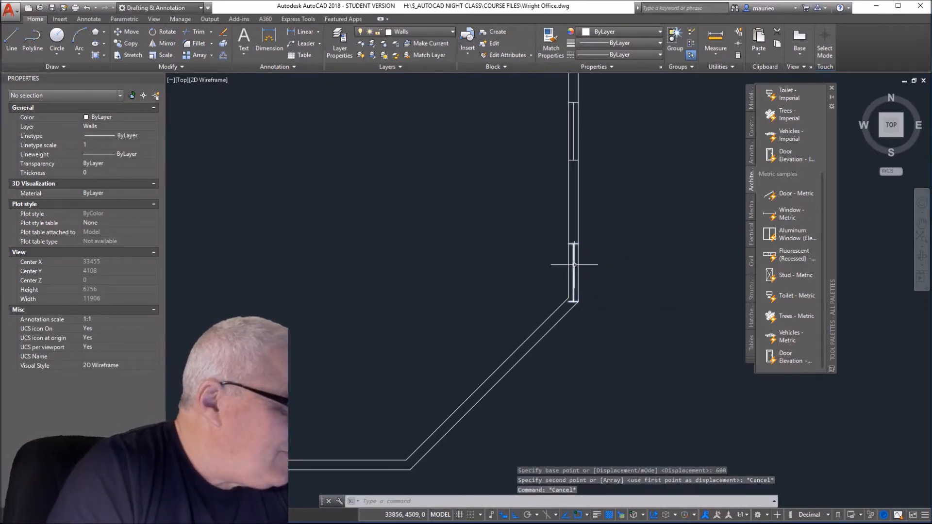
Step: Move the lower window block 600 straight up along the east wall
click(576, 264)
right_click(606, 287)
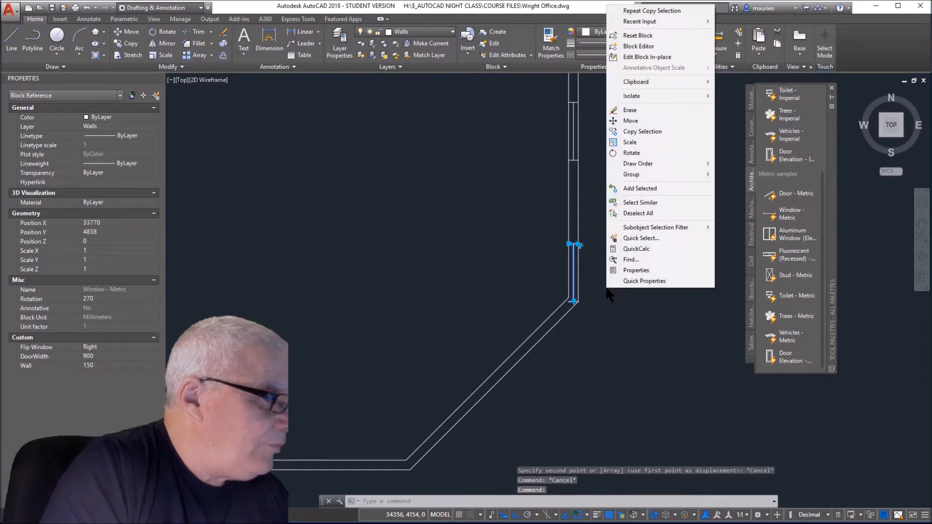
click(631, 121)
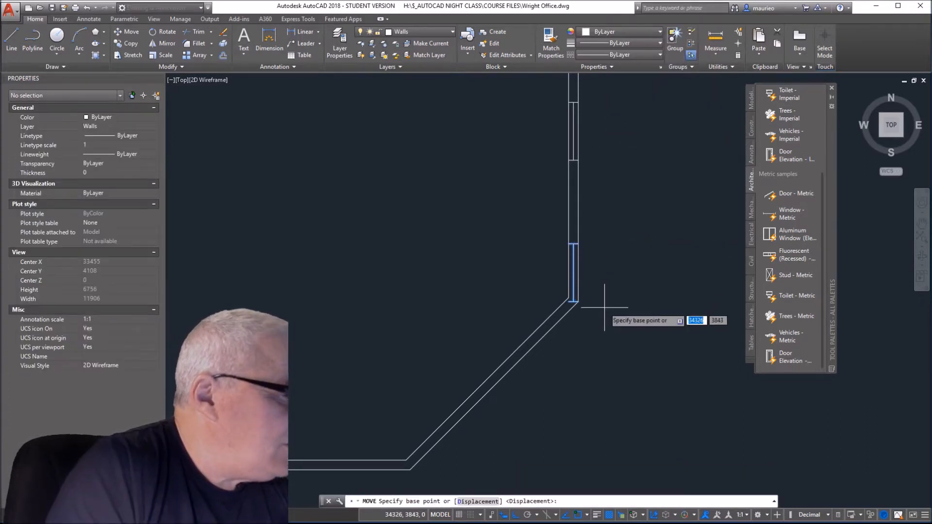
click(605, 278)
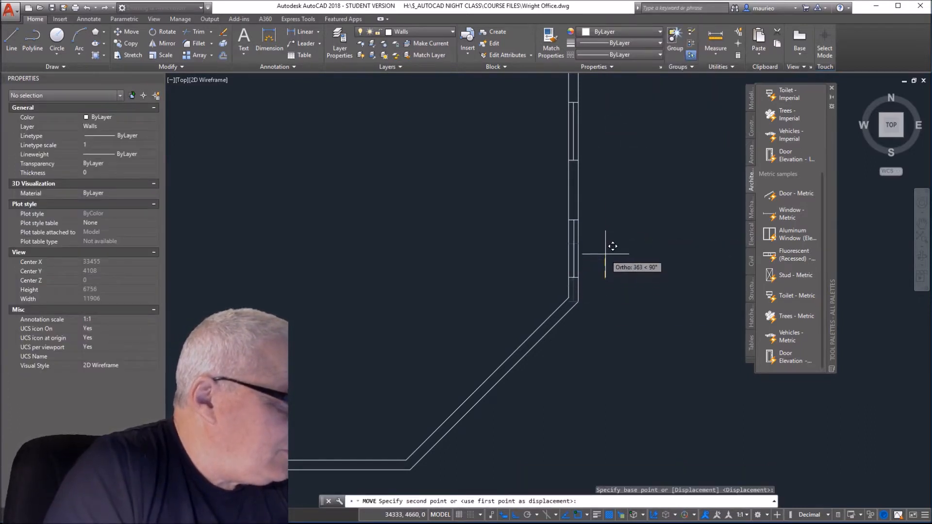
text(600)
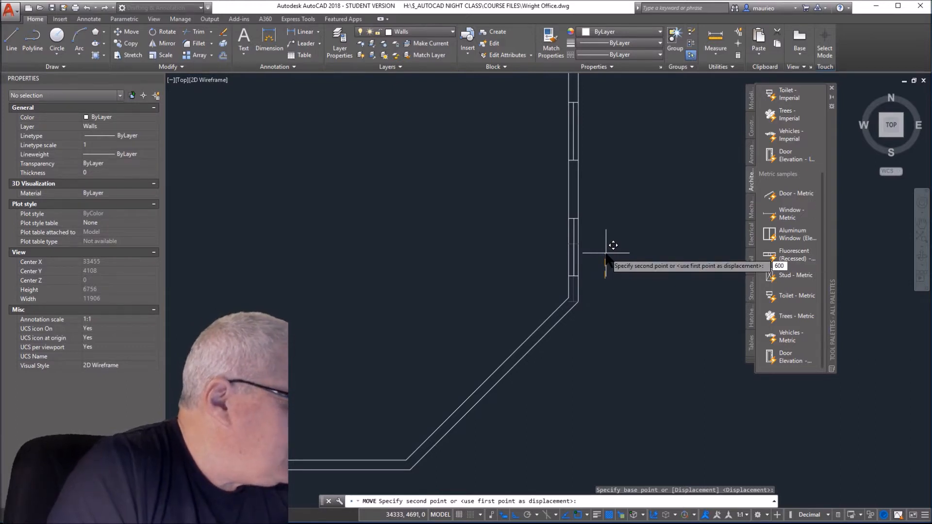
key(Return)
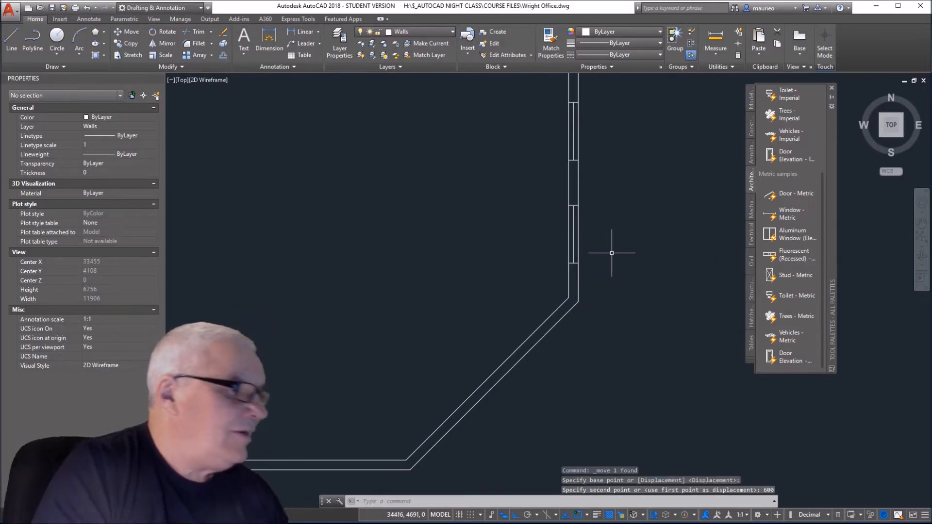
Step: Measure the gap between the two window blocks in the east wall
scroll(643, 212, down, 2)
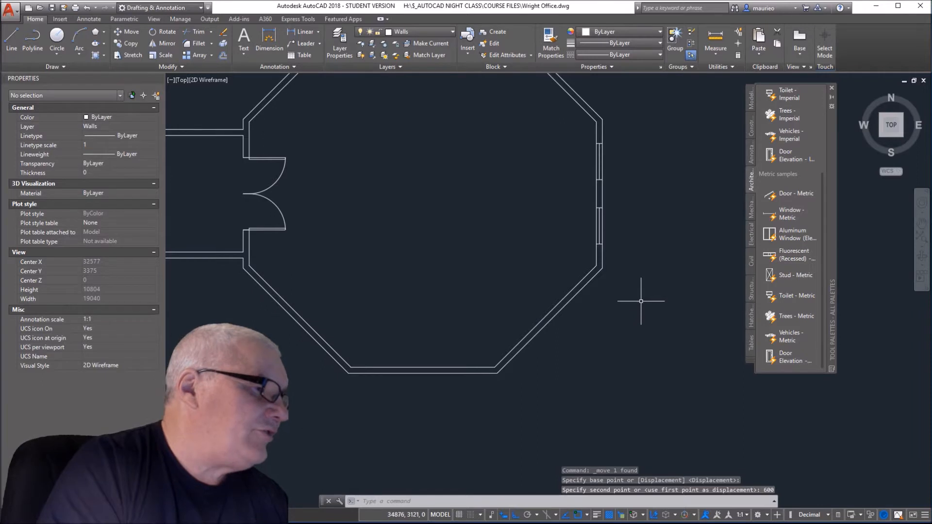
middle_drag(640, 300, 615, 332)
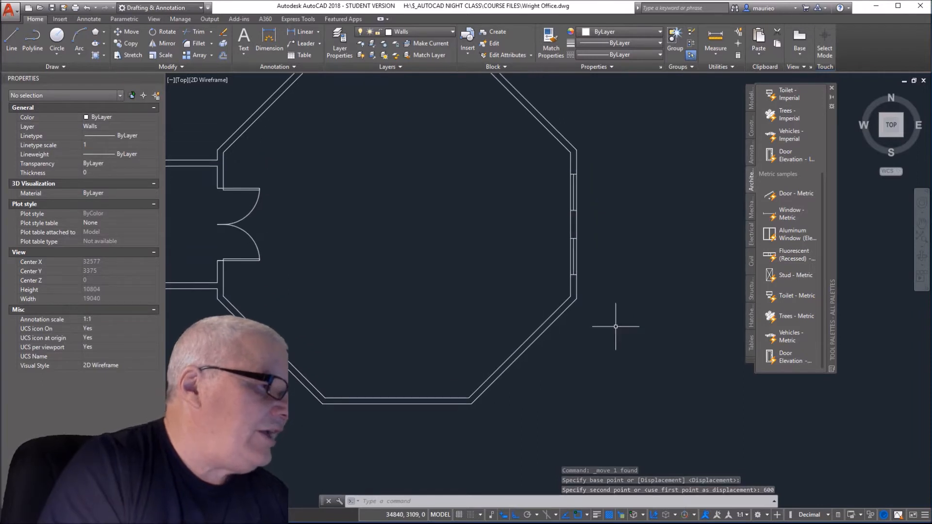
click(715, 37)
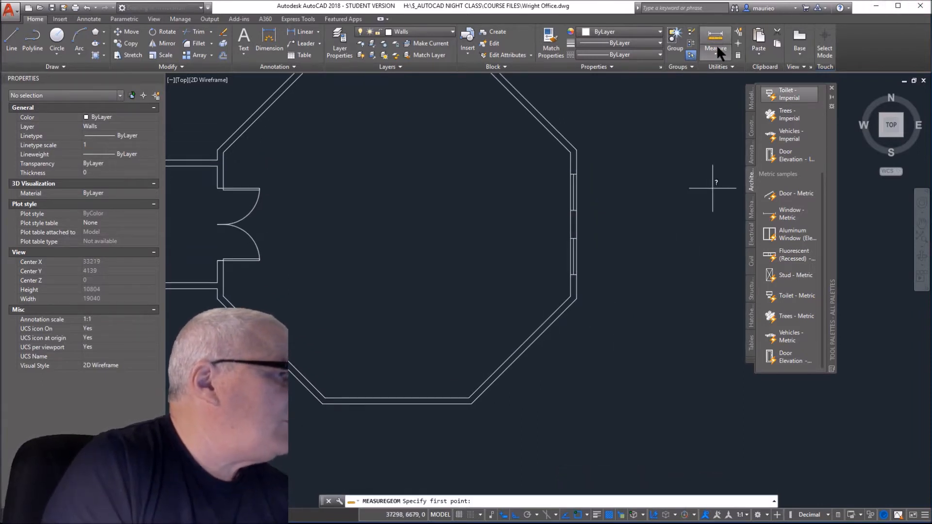
click(576, 210)
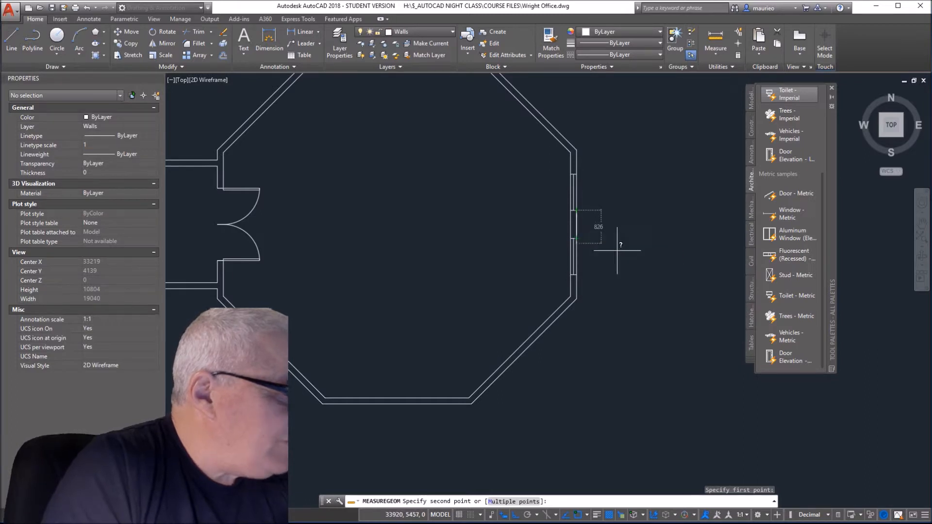
key(Escape)
key(Escape)
key(Escape)
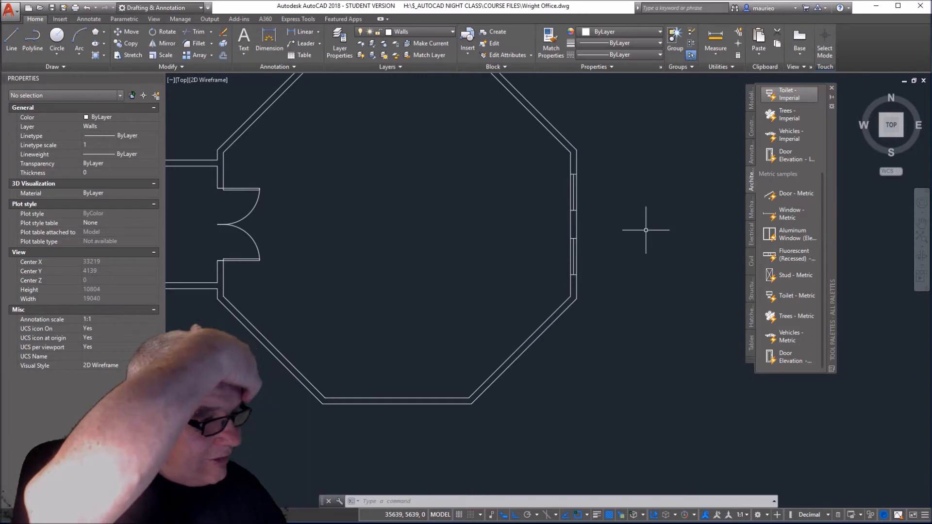
scroll(610, 166, down, 2)
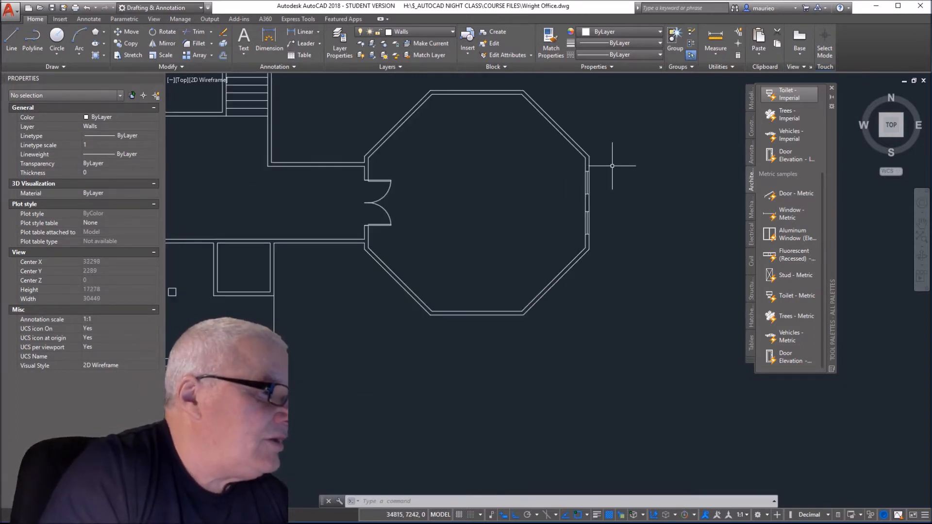
scroll(630, 165, up, 2)
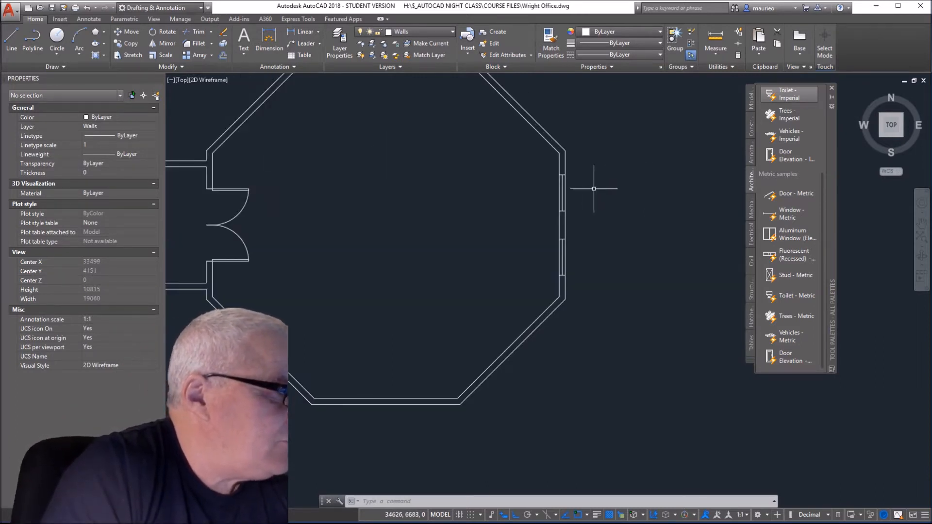
click(559, 198)
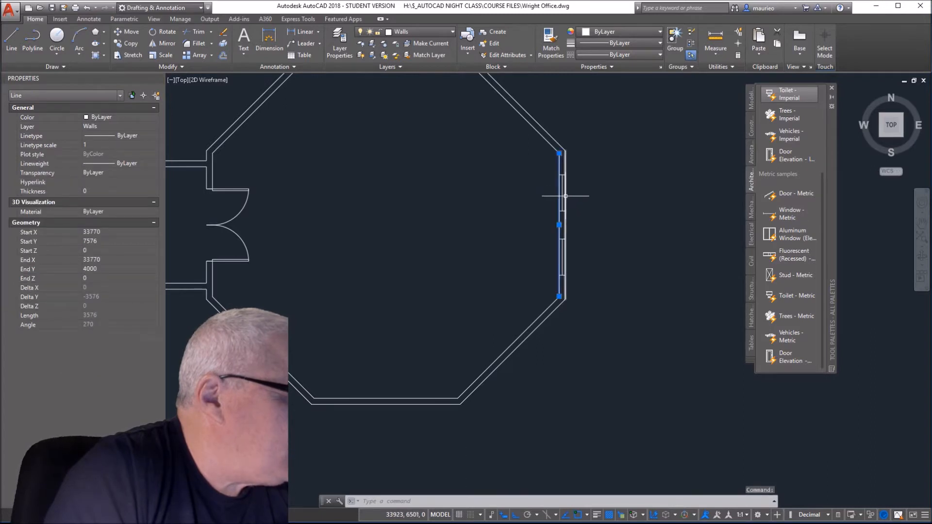
key(Escape)
key(Escape)
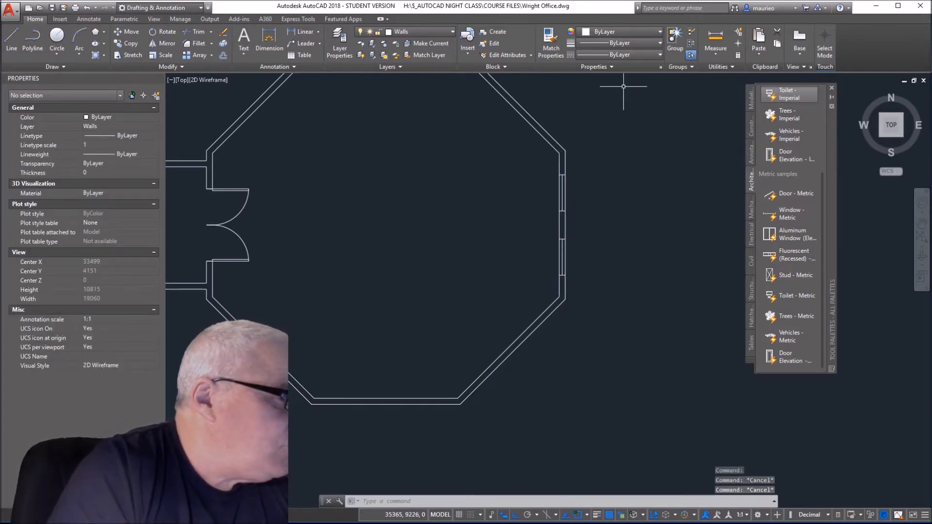
Step: Try a rectangular array of the two east wall window blocks, and undo it
click(564, 193)
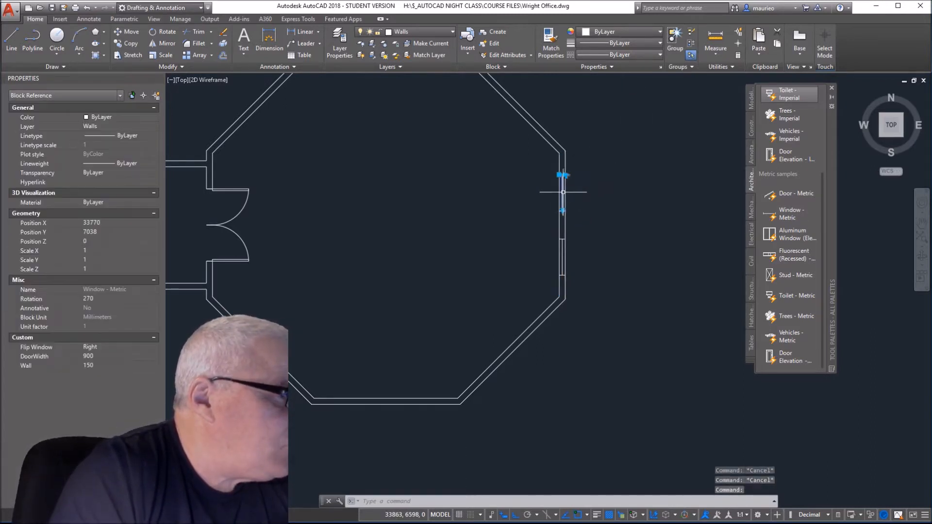
click(562, 259)
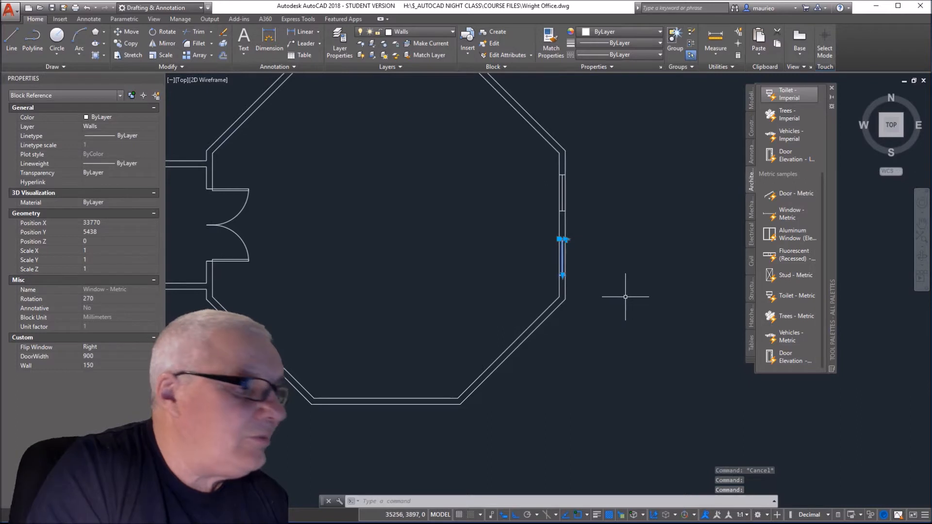
click(562, 198)
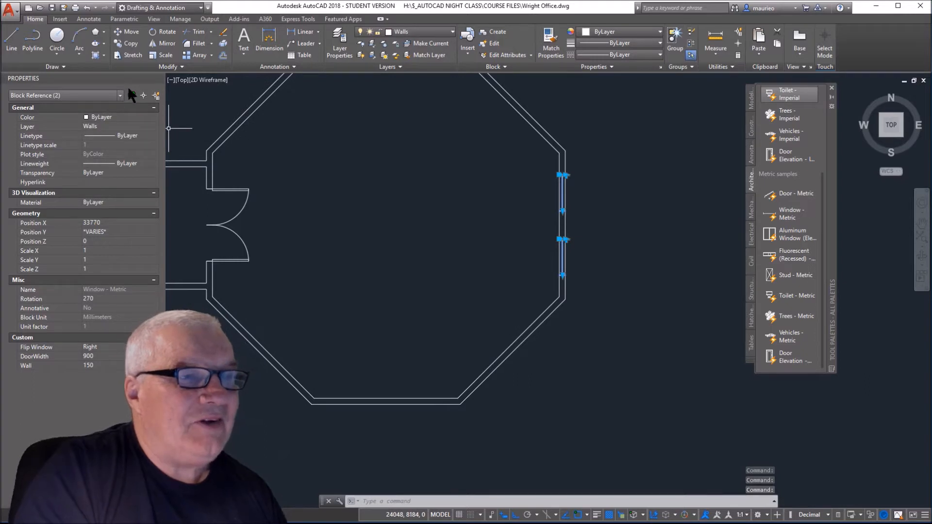
click(196, 53)
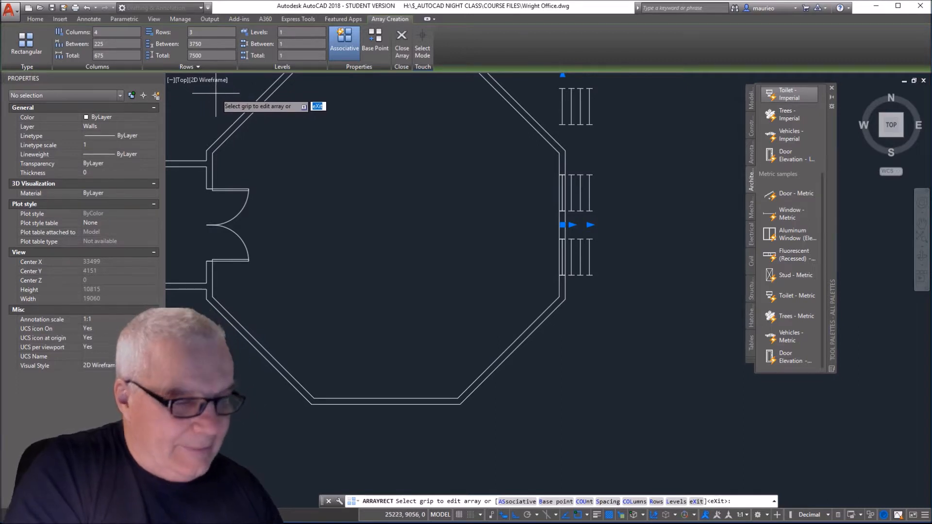
key(Escape)
key(Escape)
key(Escape)
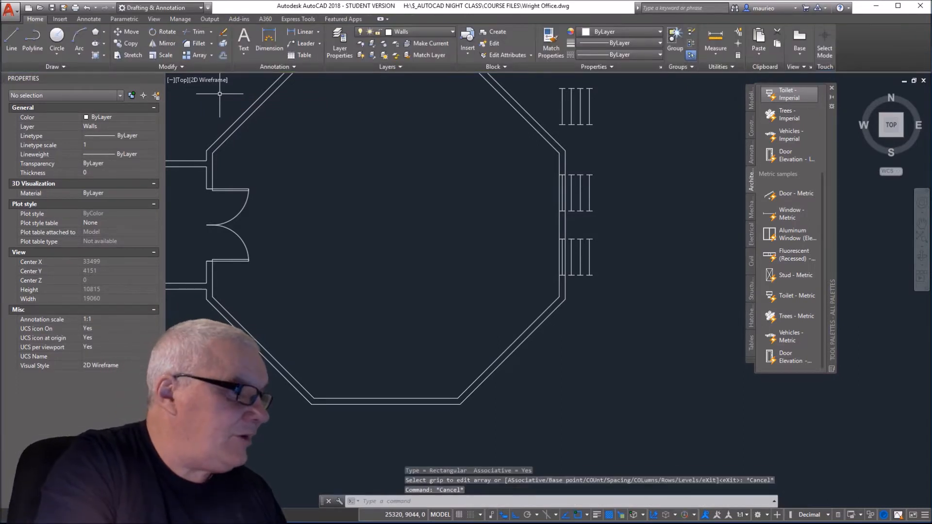
key(ctrl+z)
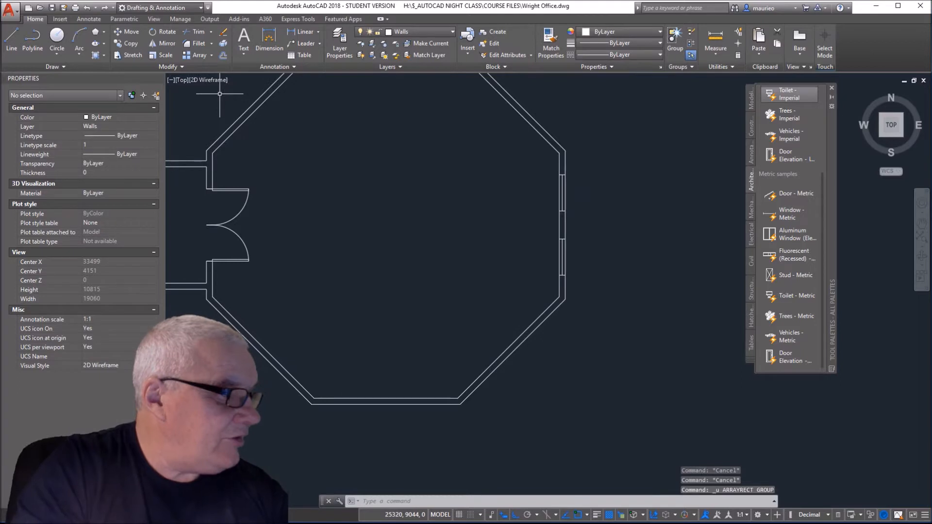
click(562, 253)
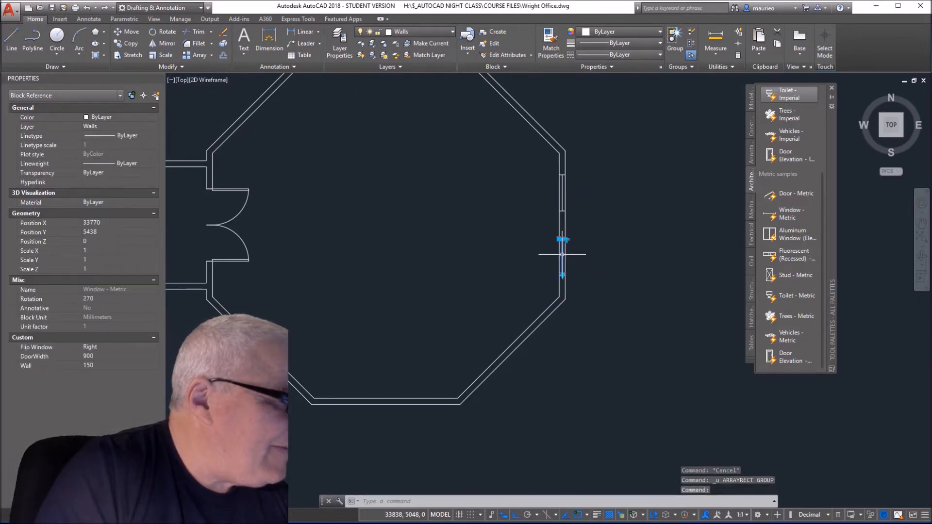
click(562, 199)
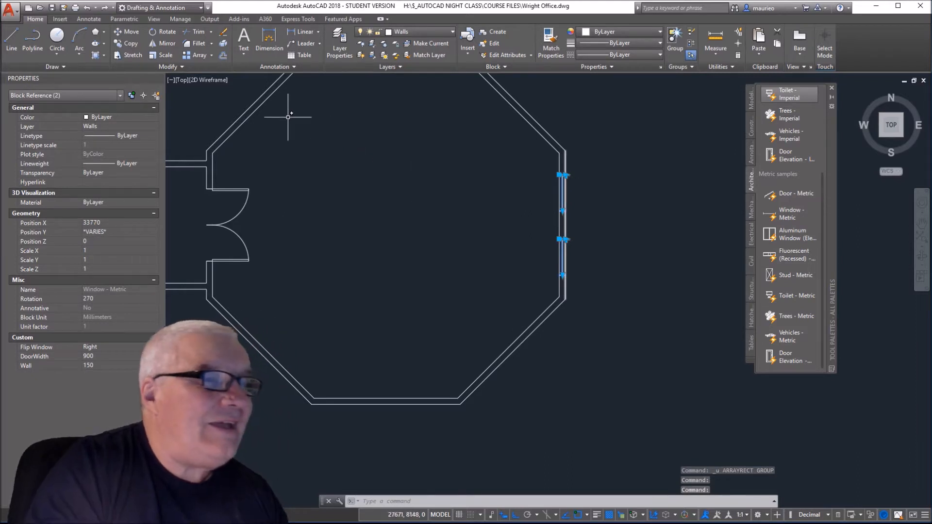
click(211, 54)
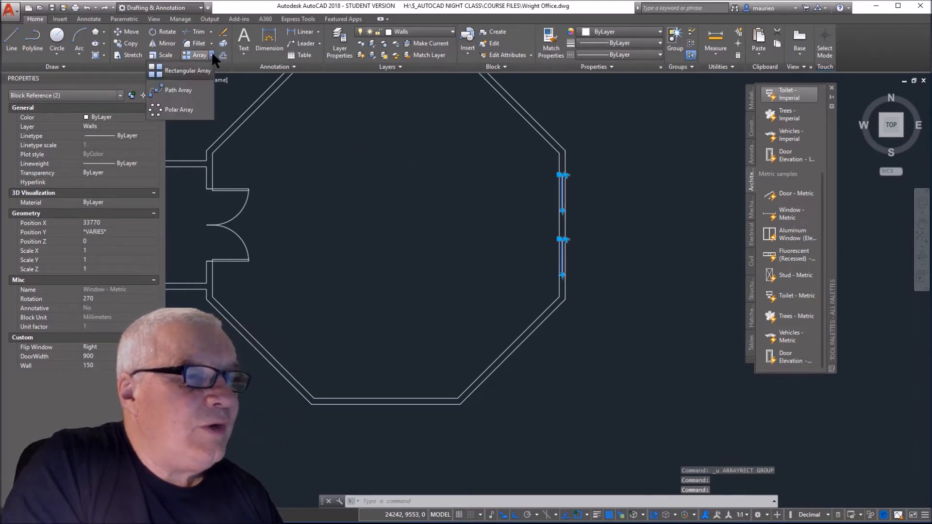
click(185, 111)
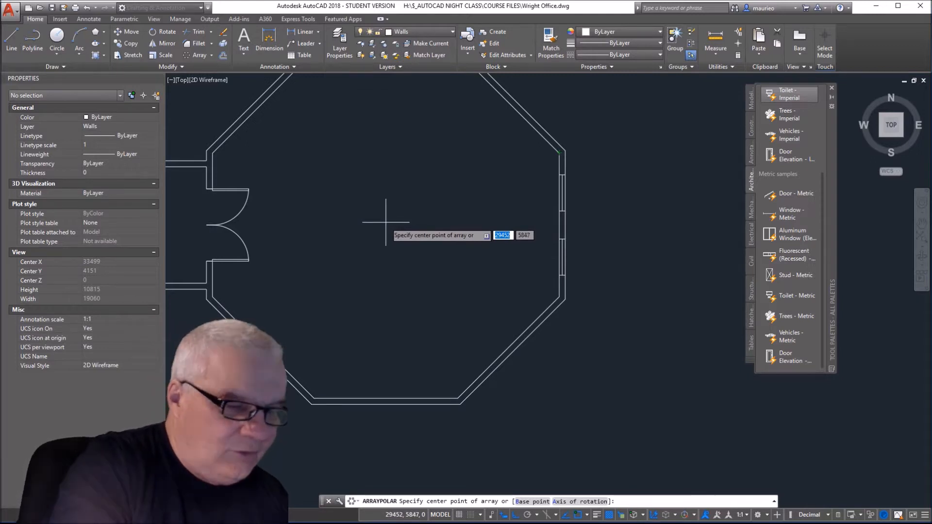
key(Escape)
key(Escape)
key(Escape)
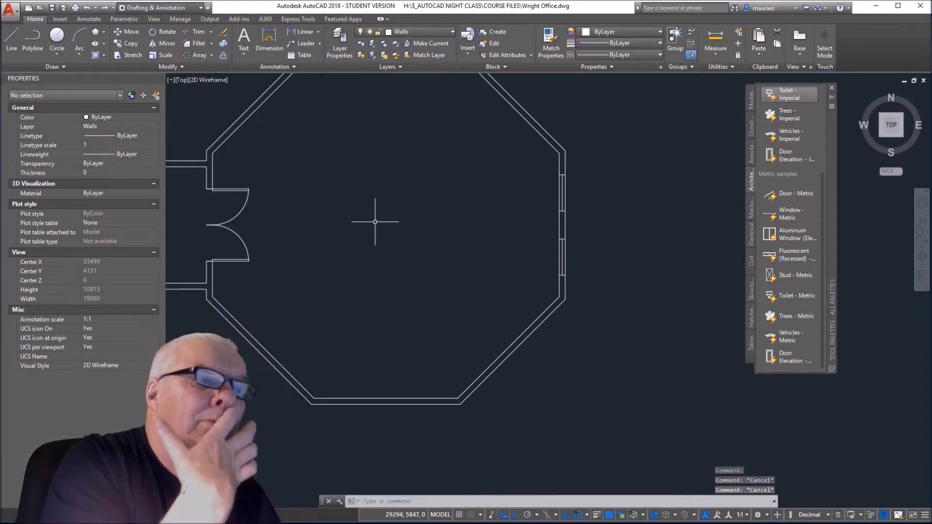
Step: Draw a vertical construction line across the octagonal room, from the north wall's inner midpoint to the south wall's inner midpoint
scroll(398, 228, down, 2)
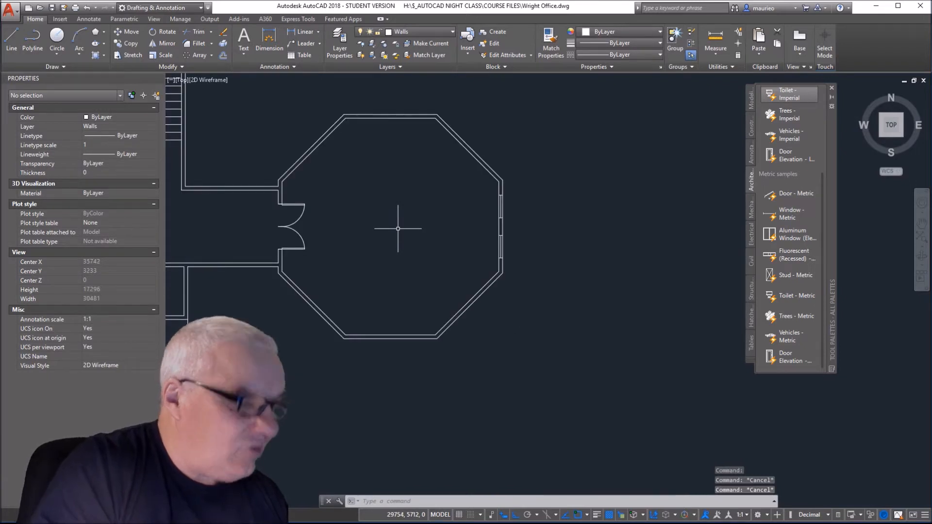
text(l)
key(Return)
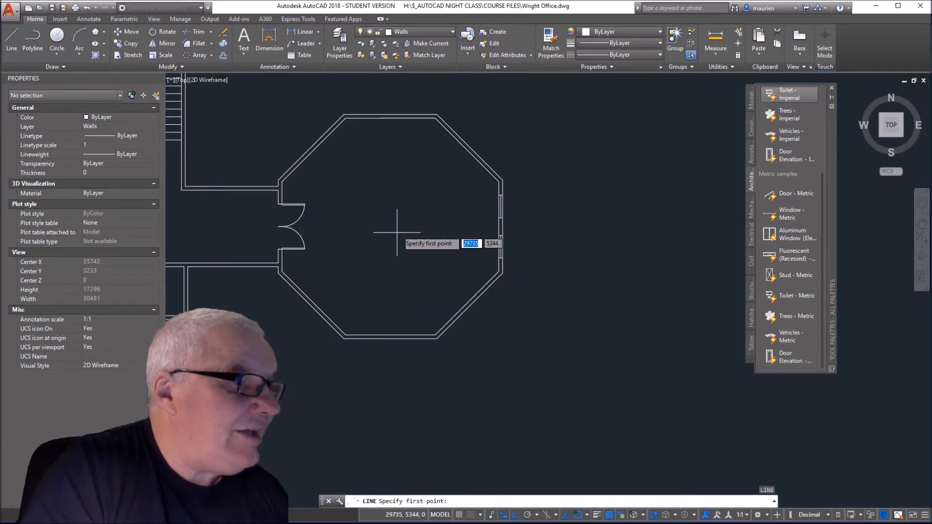
click(390, 118)
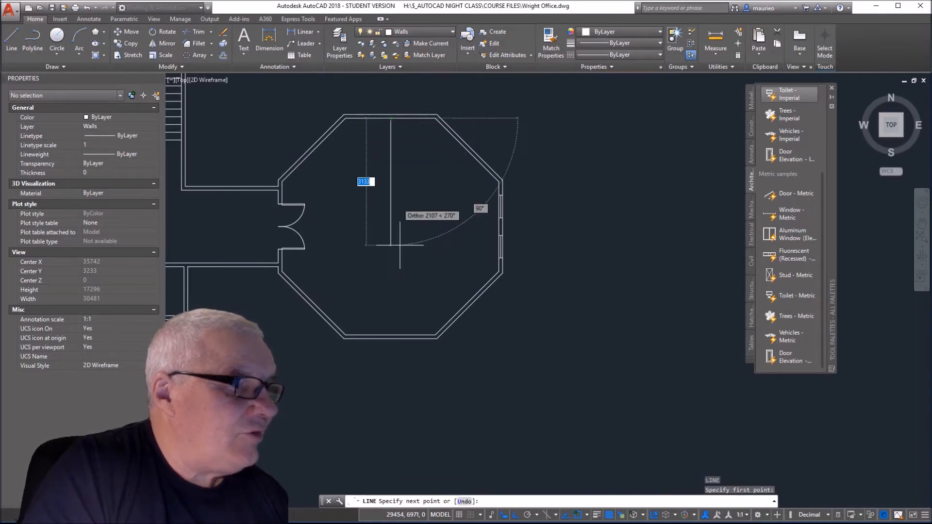
click(391, 335)
key(Escape)
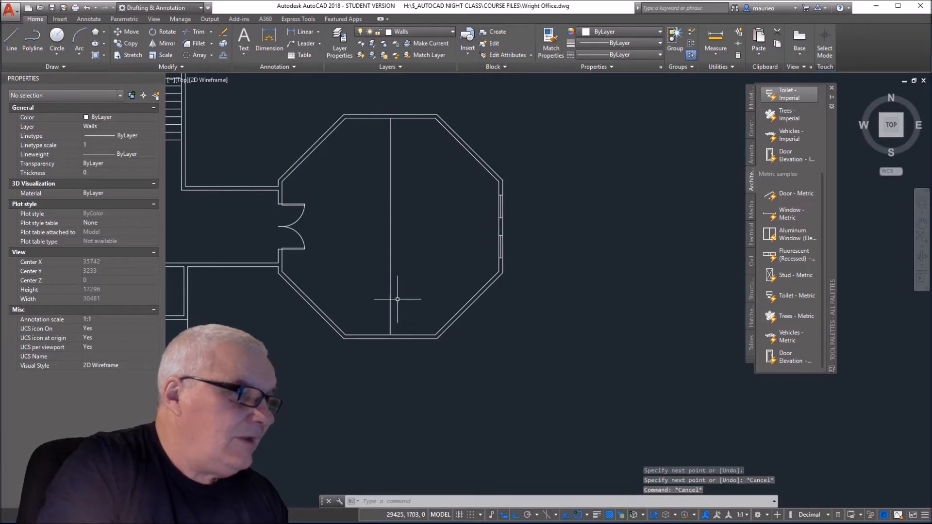
Step: Create a polar array of the two east wall window blocks, centred on the midpoint of the vertical construction line
click(500, 245)
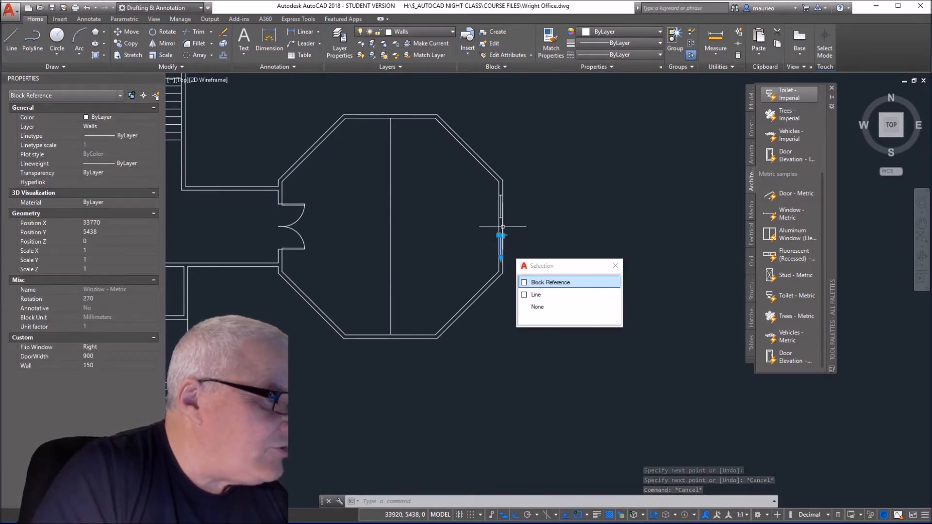
key(Escape)
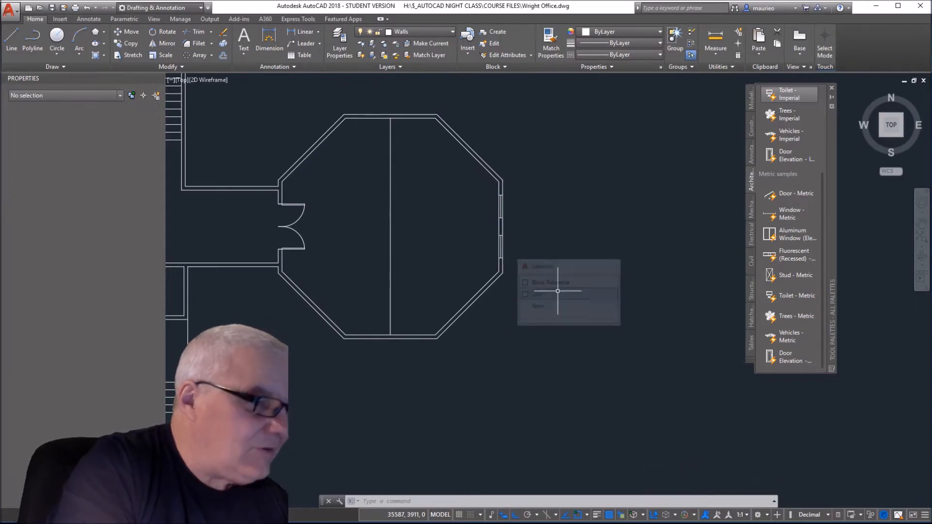
scroll(485, 211, up, 4)
middle_drag(484, 211, 654, 222)
scroll(712, 248, down, 4)
scroll(712, 247, up, 2)
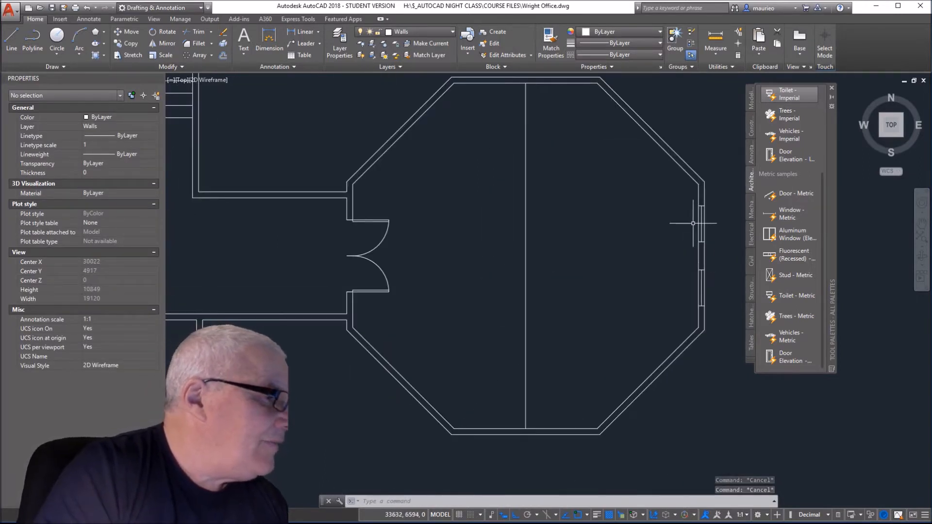
click(702, 224)
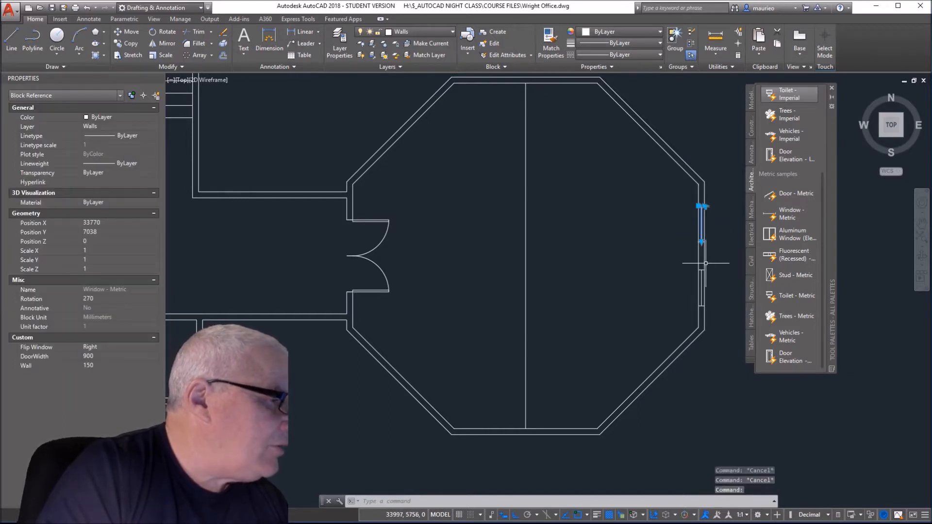
click(702, 275)
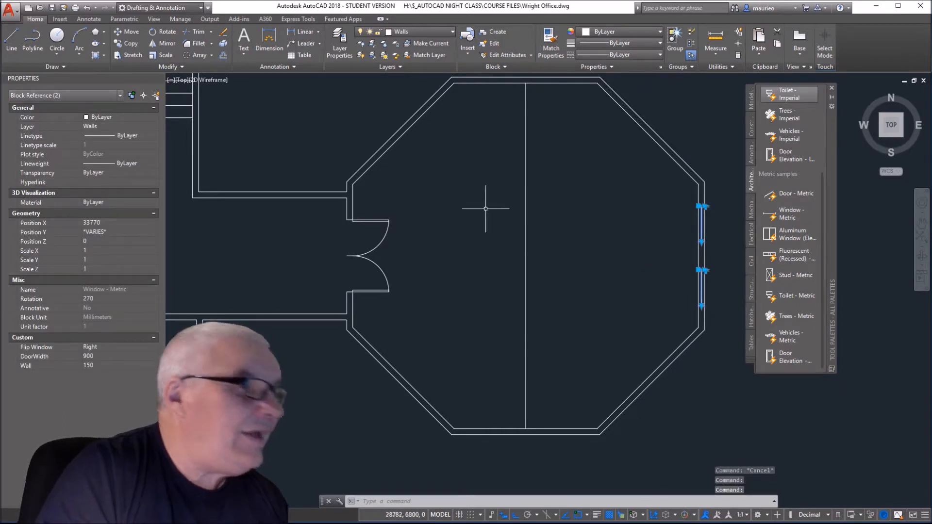
click(211, 54)
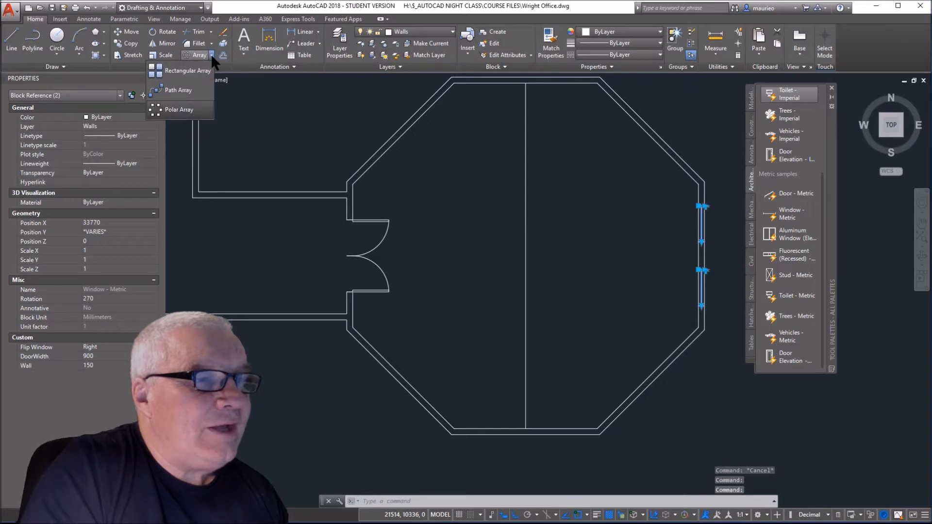
click(192, 112)
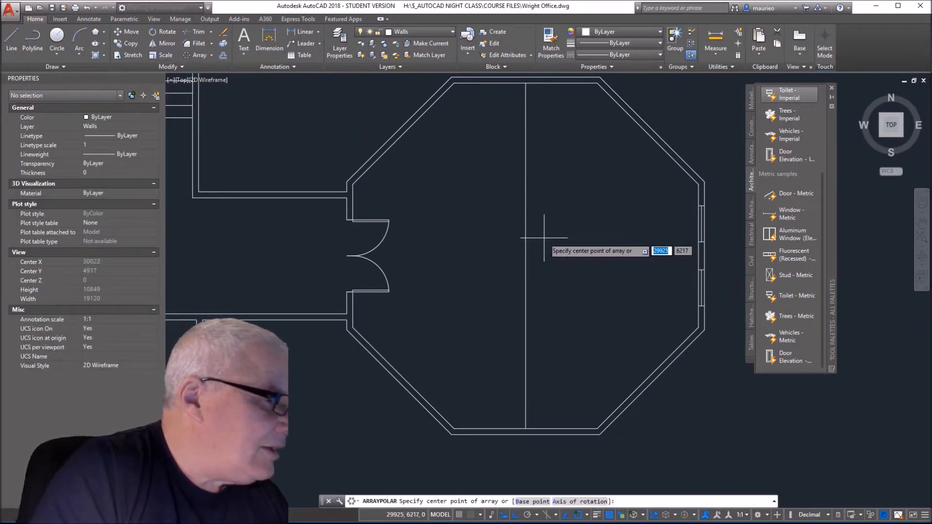
click(525, 255)
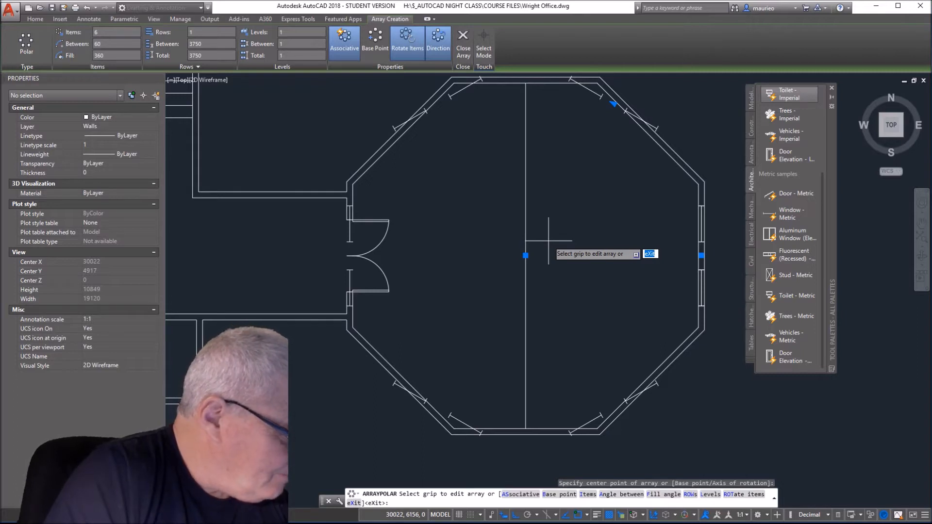
right_click(526, 239)
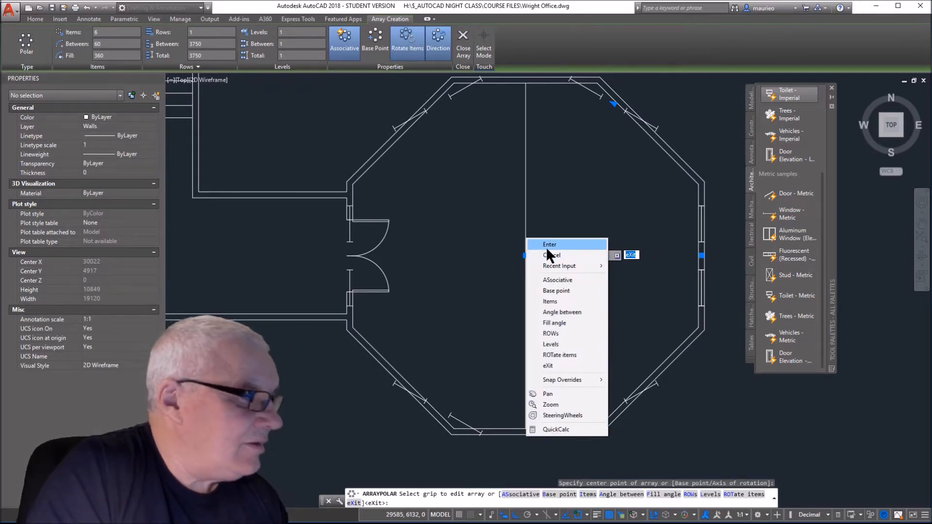
click(544, 216)
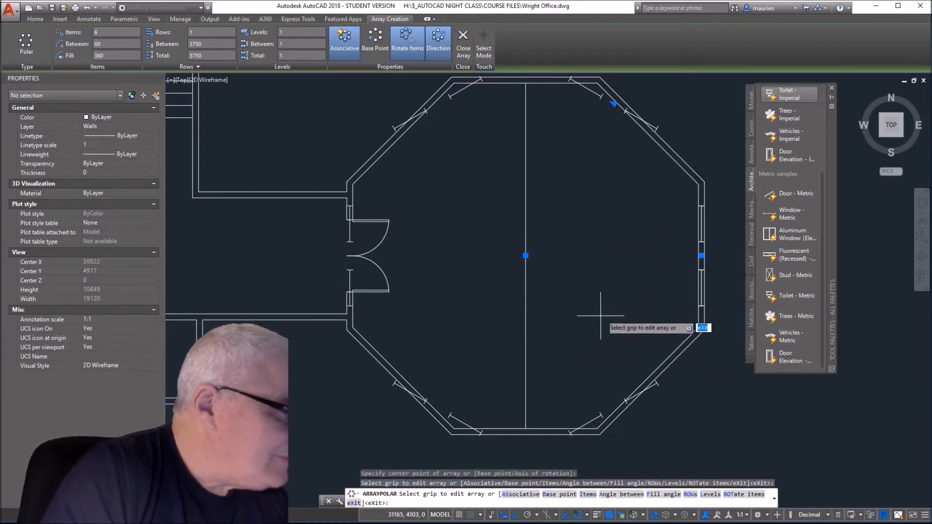
key(Escape)
key(Escape)
key(Escape)
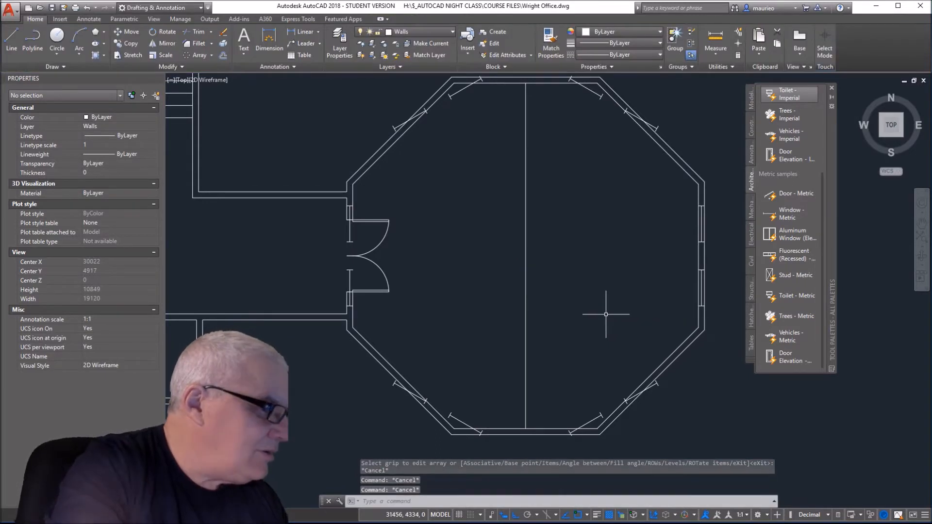
Step: Set the polar window array to 8 items so that every octagon wall gets a window pair
click(655, 385)
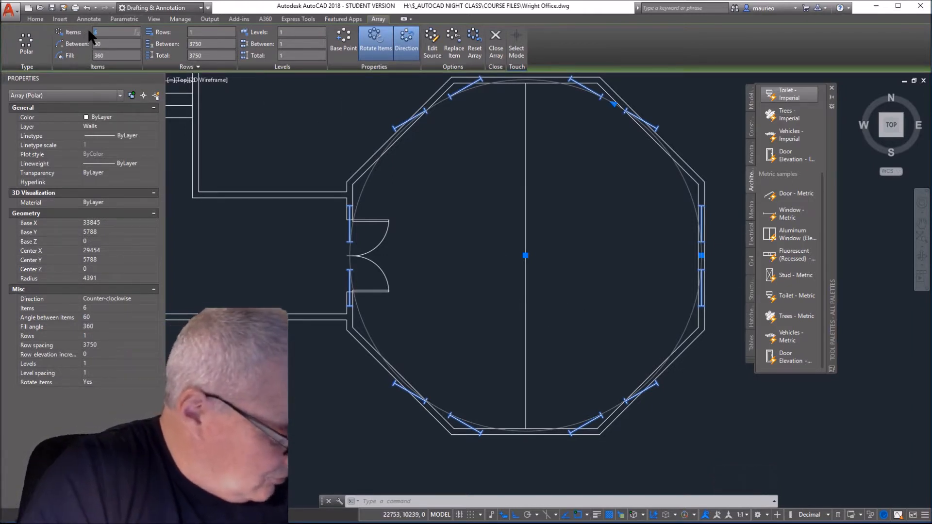
key(Return)
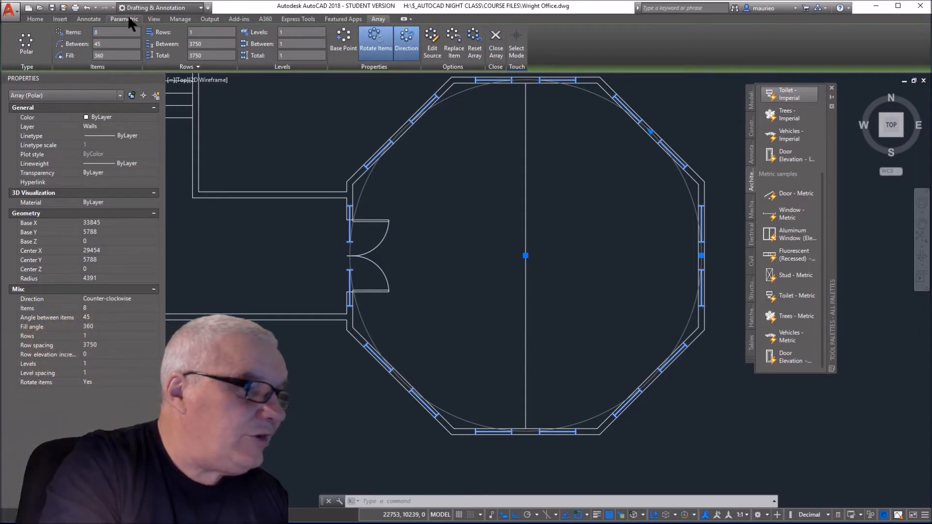
key(Escape)
key(Escape)
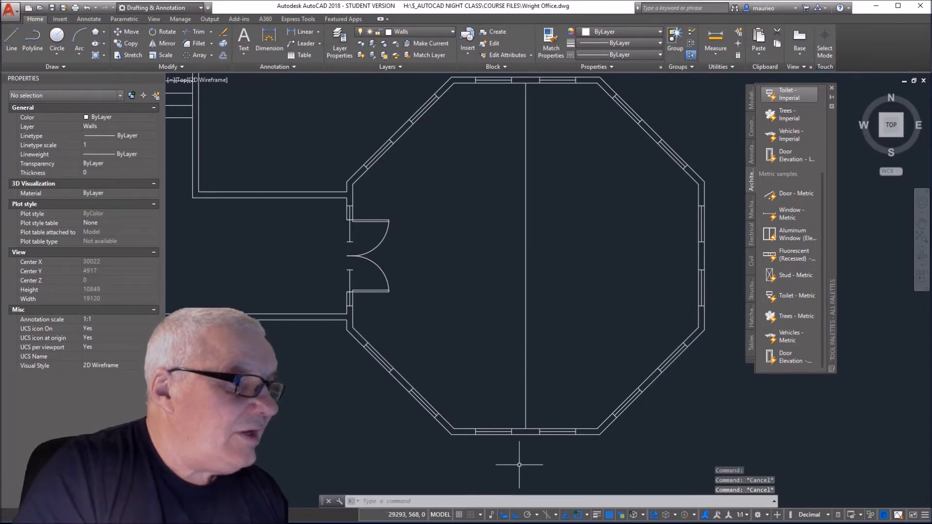
click(350, 233)
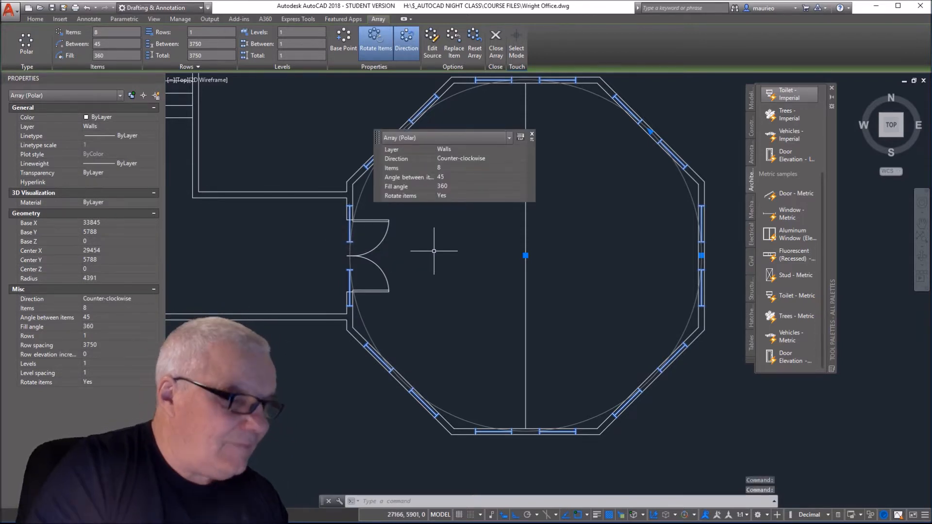
key(Escape)
key(Escape)
key(Escape)
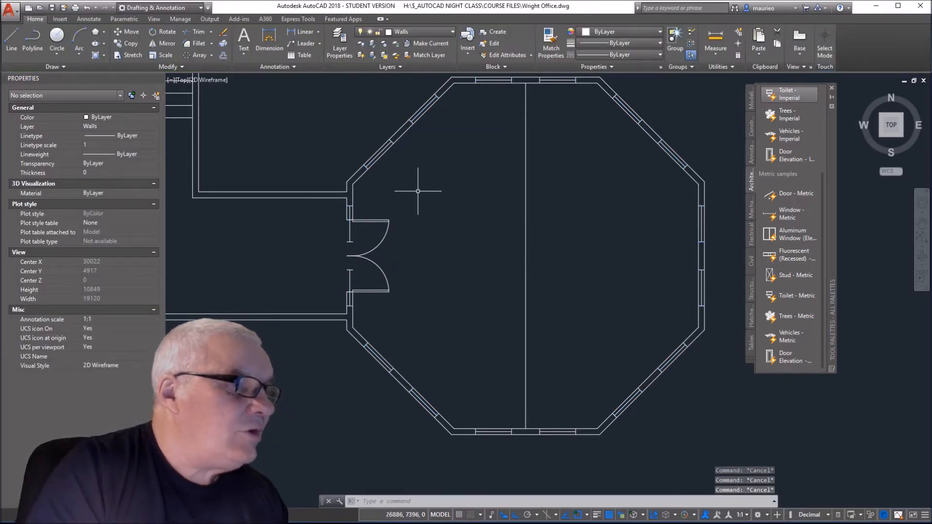
click(350, 241)
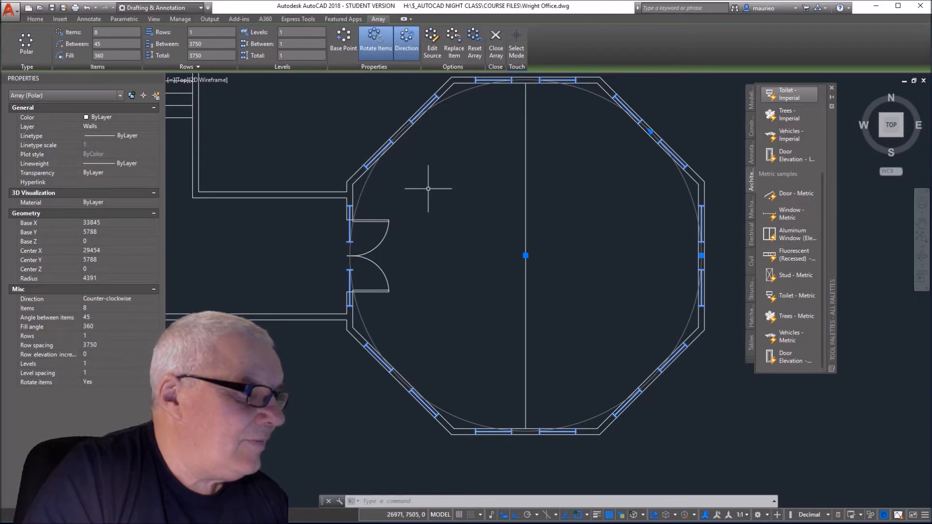
key(Escape)
key(Escape)
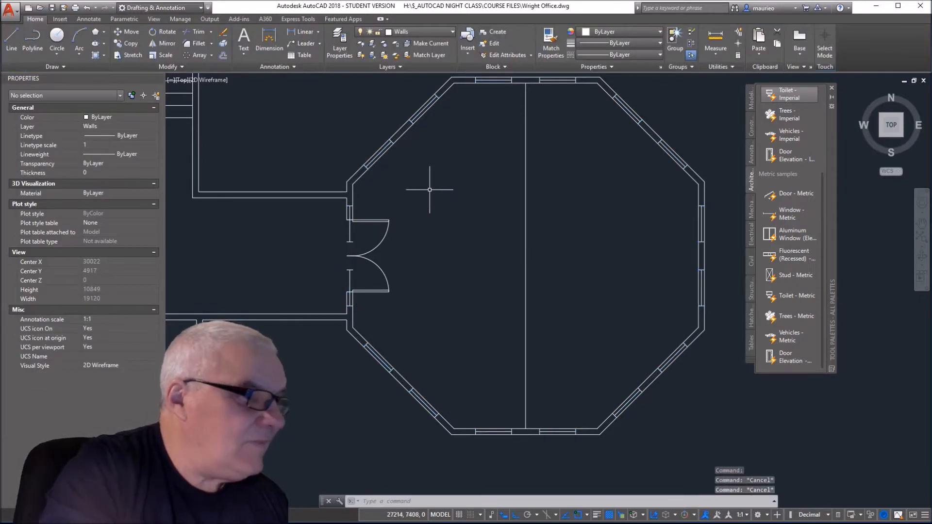
mouse_move(355, 245)
mouse_down()
mouse_move(335, 253)
mouse_move(350, 244)
mouse_up()
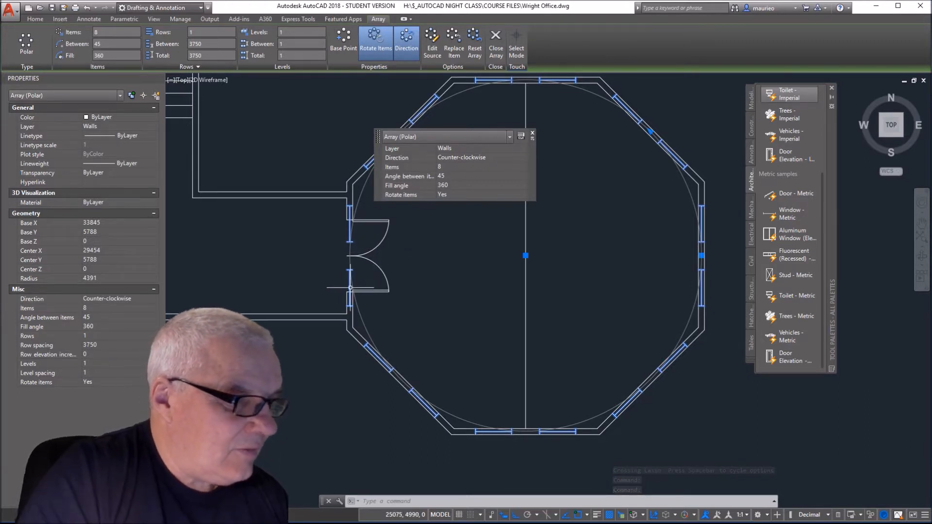
key(Escape)
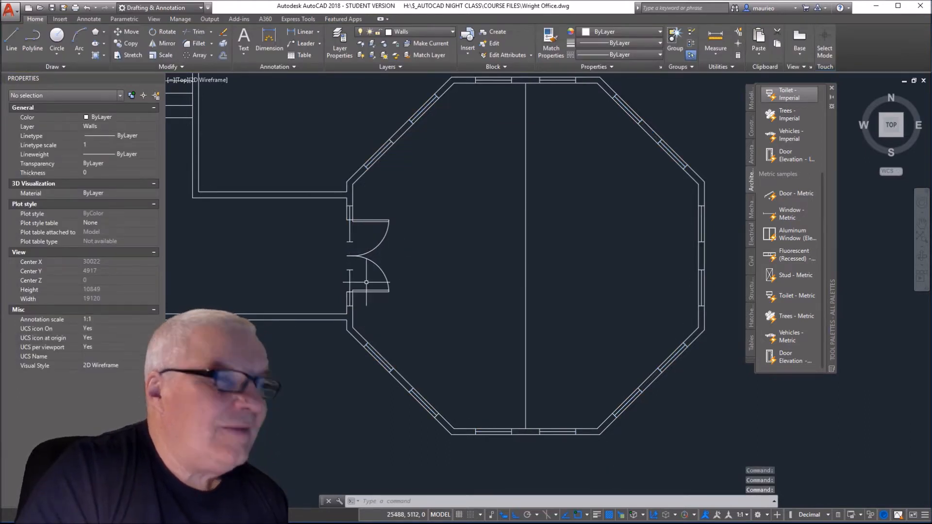
key(Escape)
key(Escape)
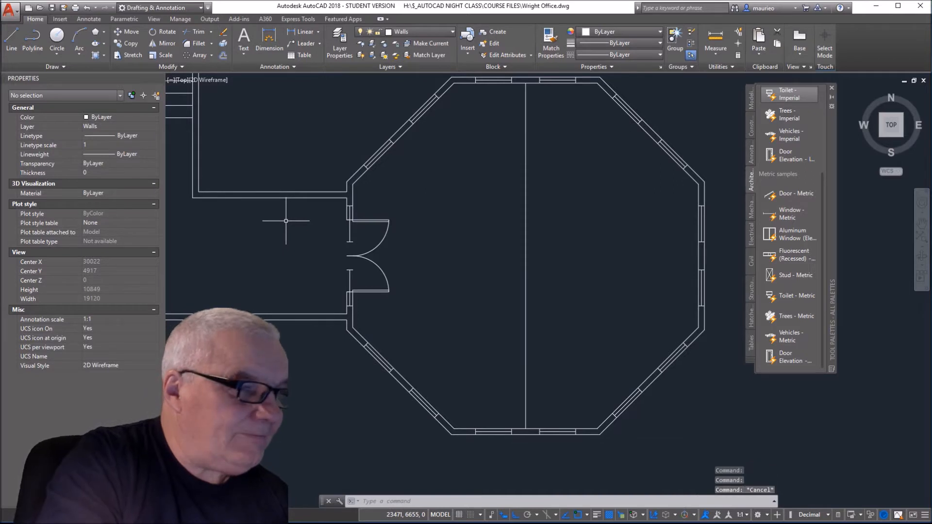
Step: Try the window array without item rotation and in the clockwise direction, and restore both settings
scroll(367, 257, down, 4)
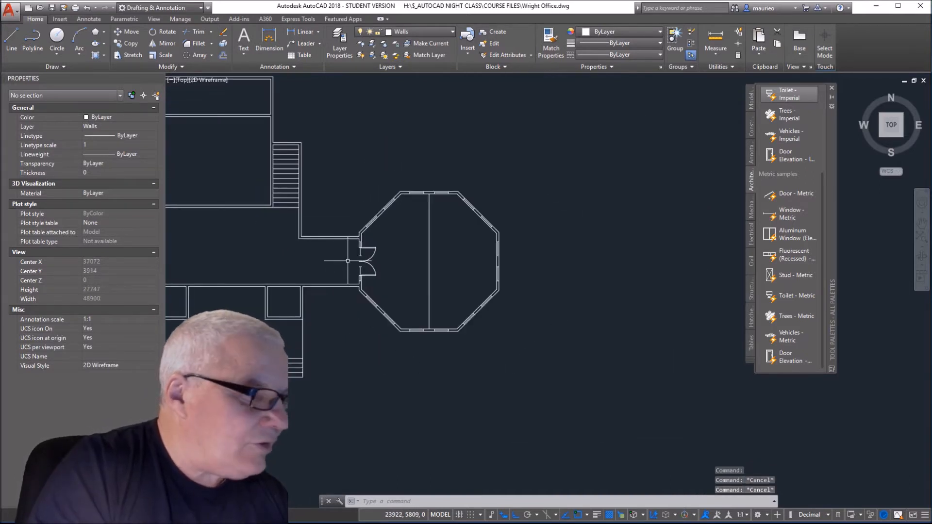
scroll(367, 262, up, 6)
click(354, 253)
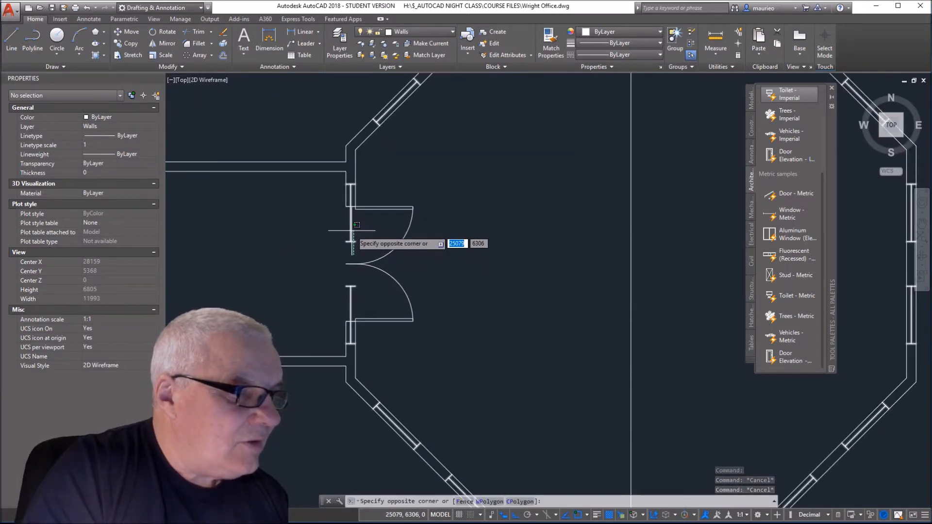
click(357, 224)
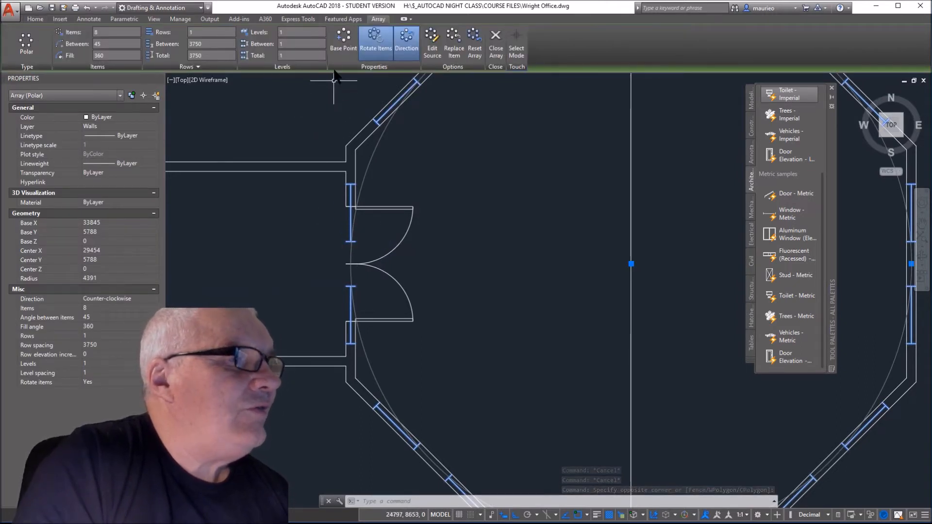
click(373, 43)
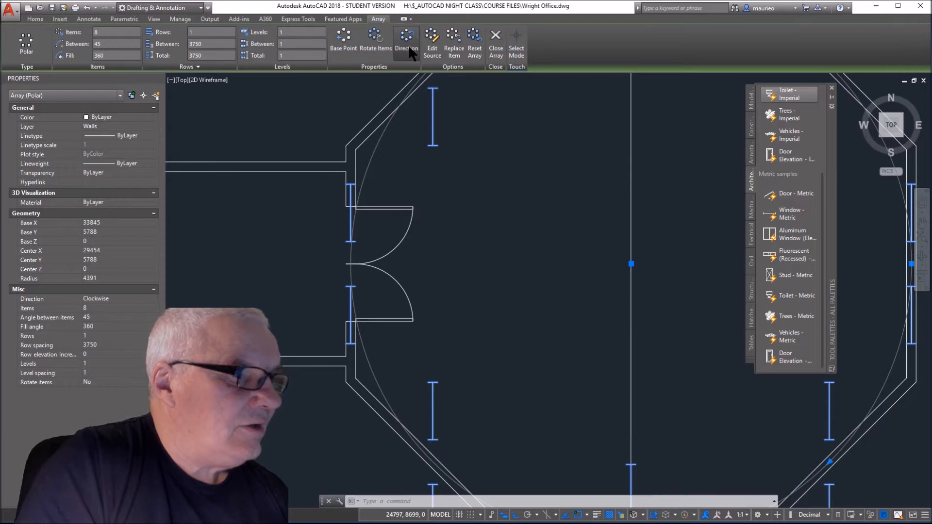
click(374, 49)
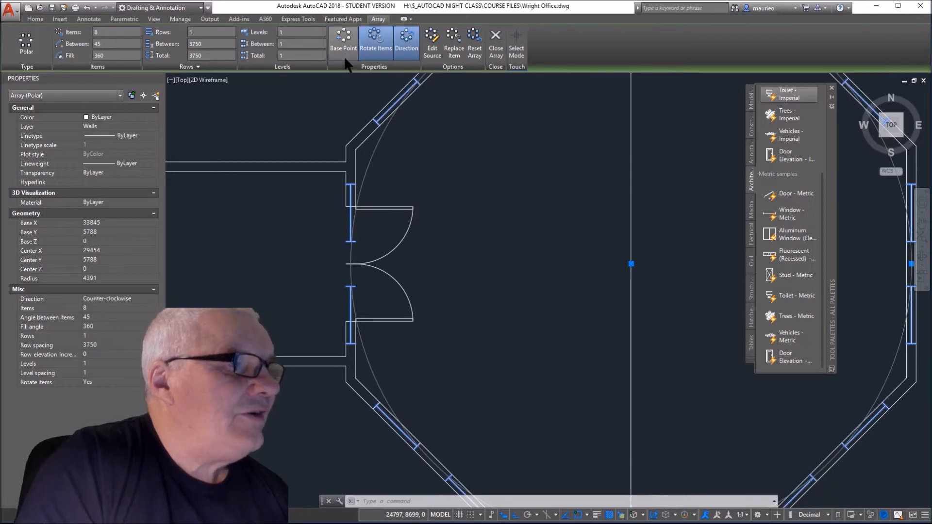
Step: Switch item rotation off for the polar window array and turn it back on
click(387, 47)
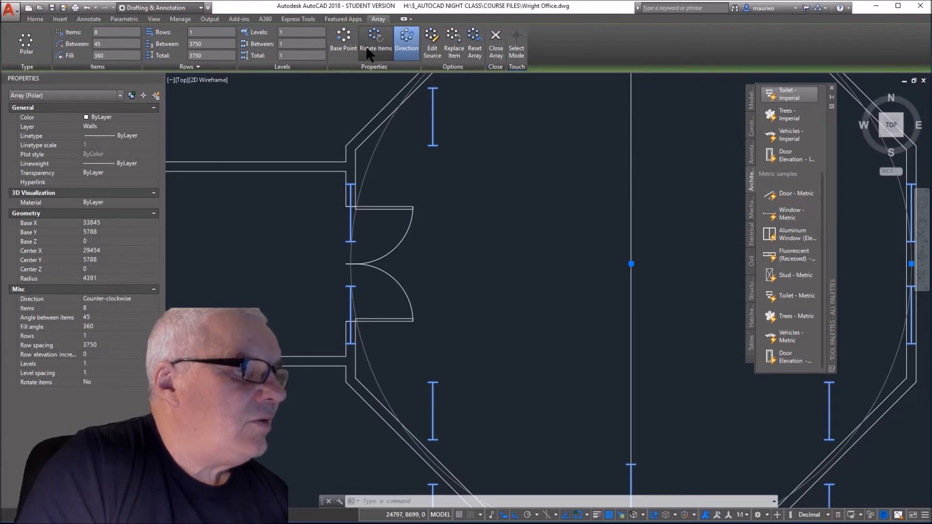
click(366, 49)
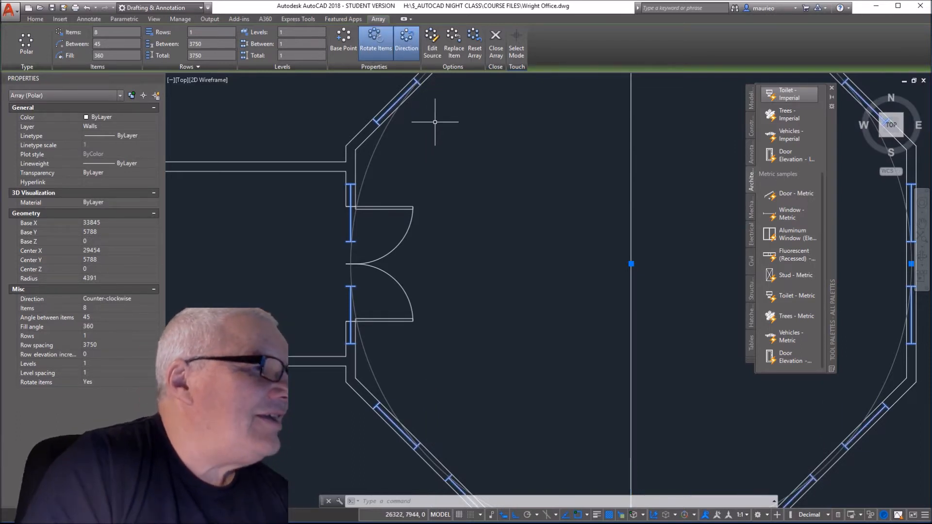
click(458, 51)
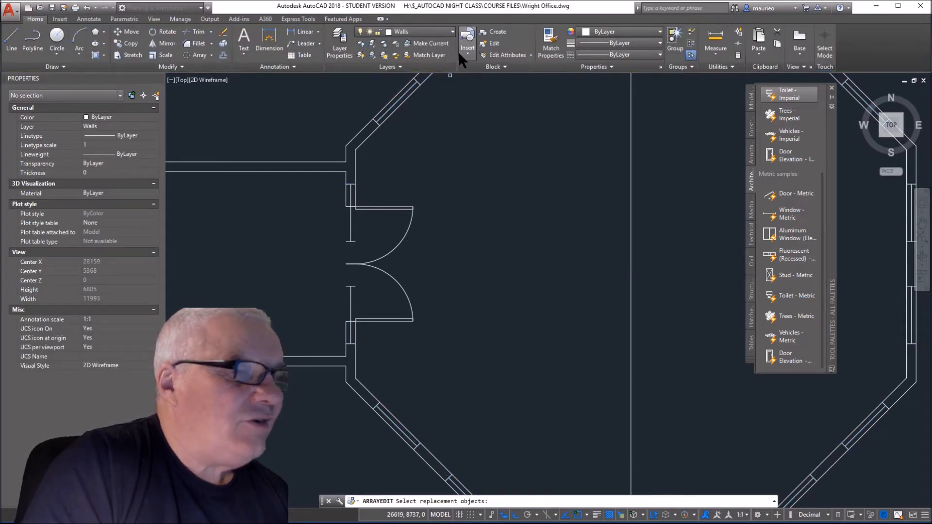
click(458, 52)
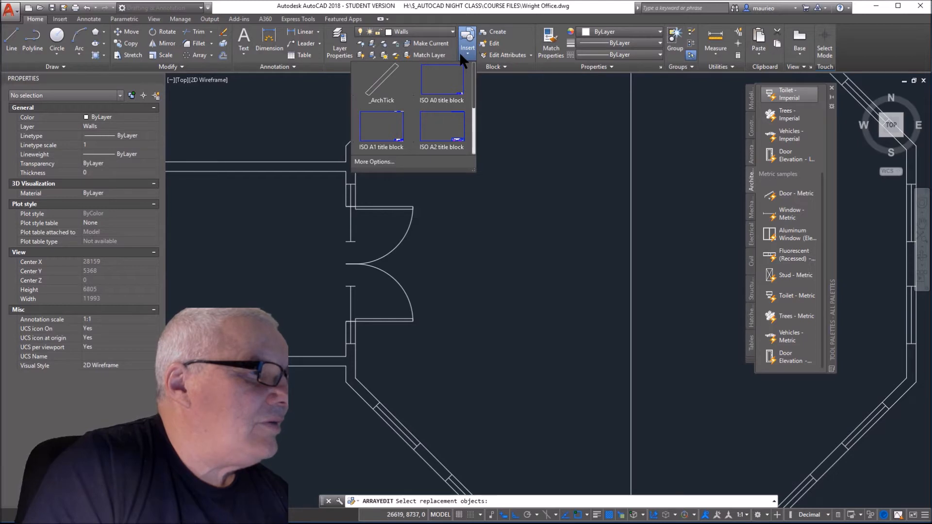
click(498, 95)
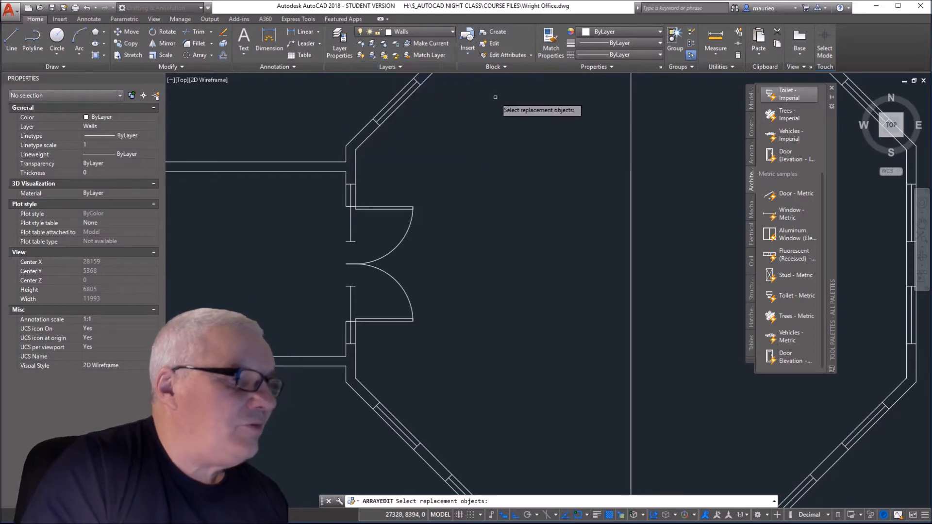
key(Escape)
key(Escape)
key(Escape)
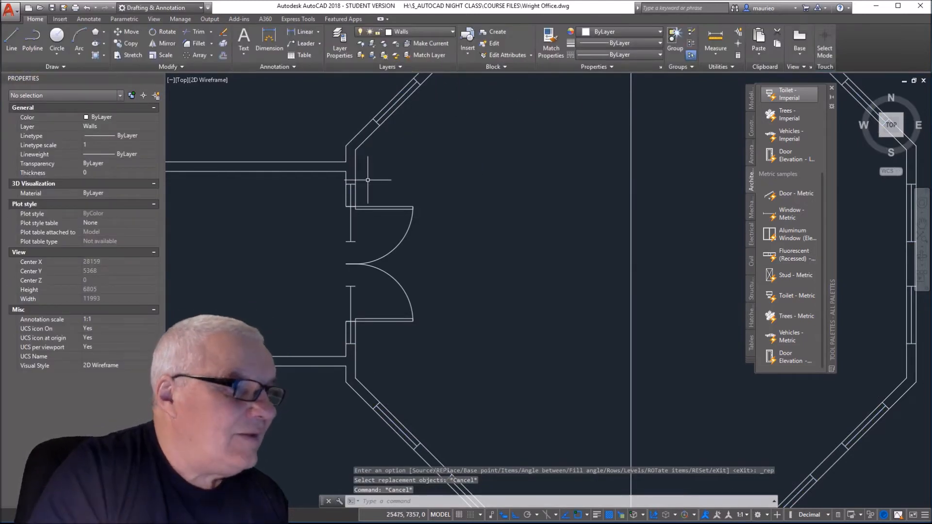
click(351, 229)
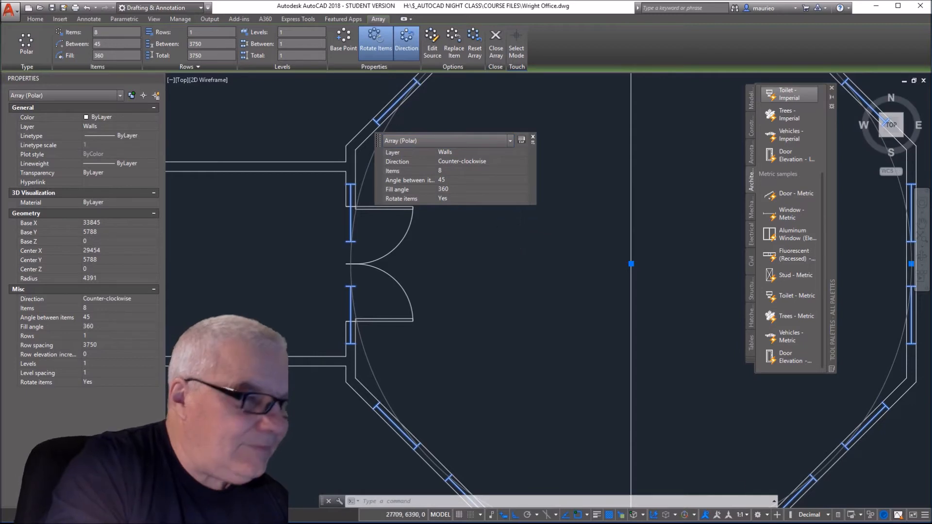
key(Escape)
key(Escape)
key(Escape)
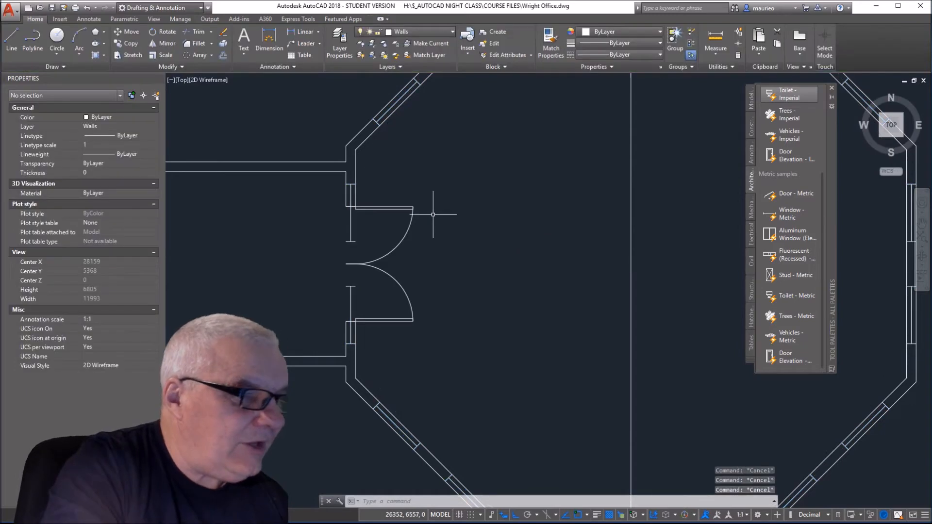
click(350, 241)
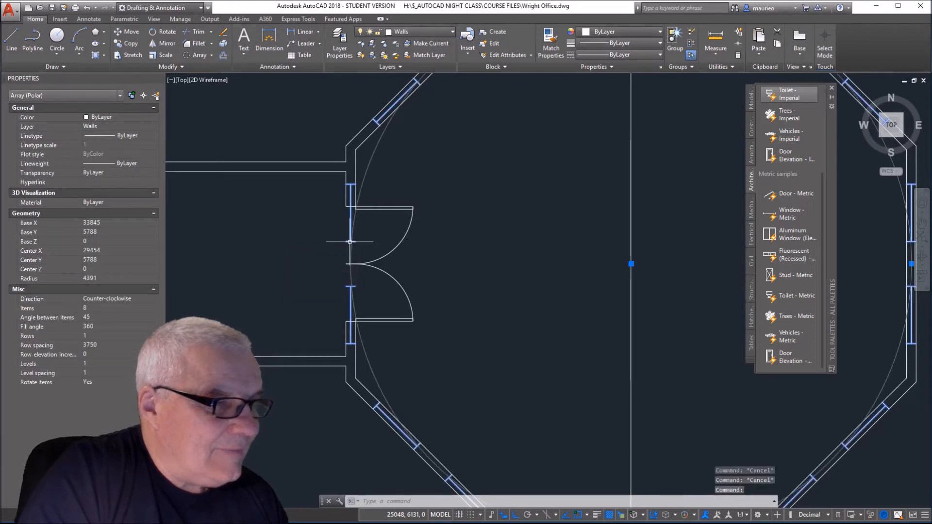
right_click(383, 254)
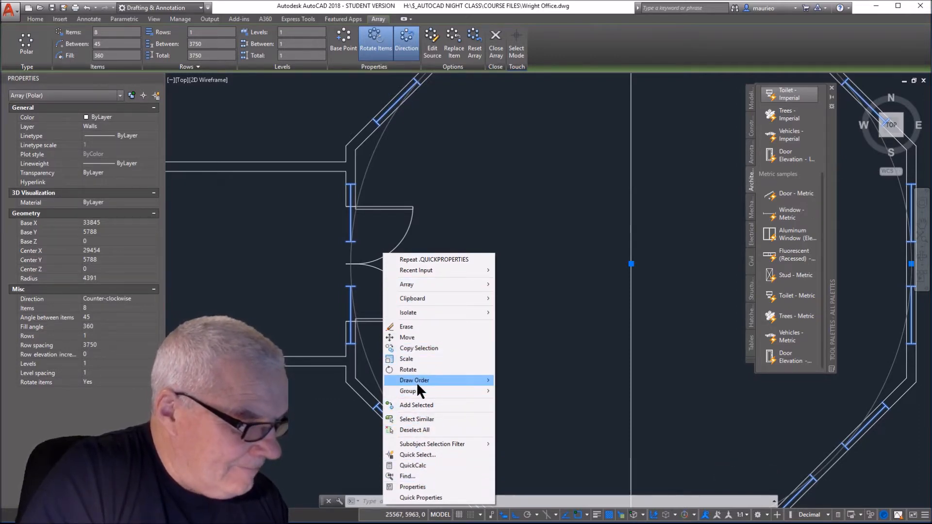
click(426, 429)
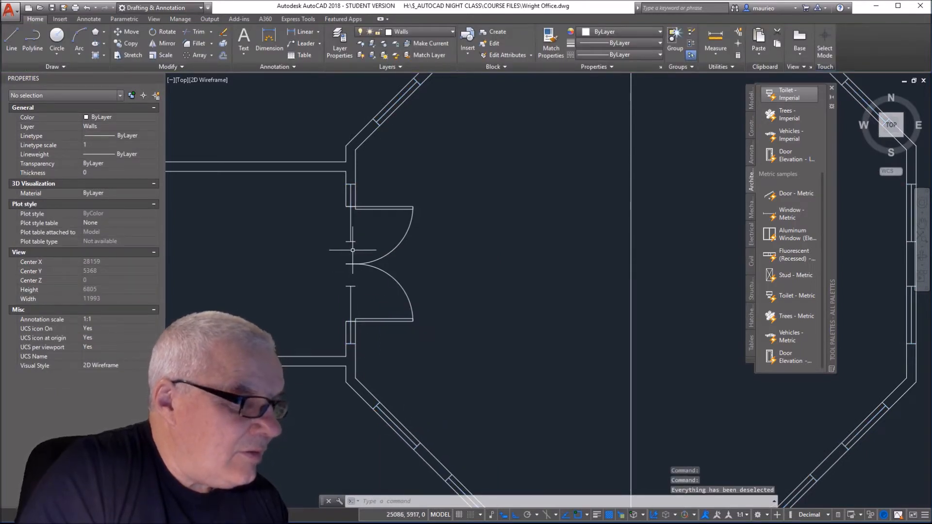
click(354, 240)
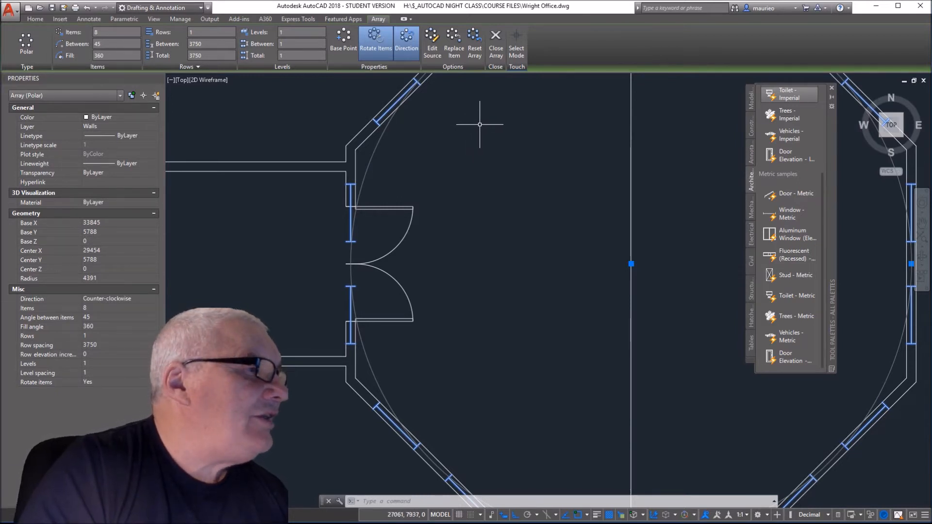
click(454, 51)
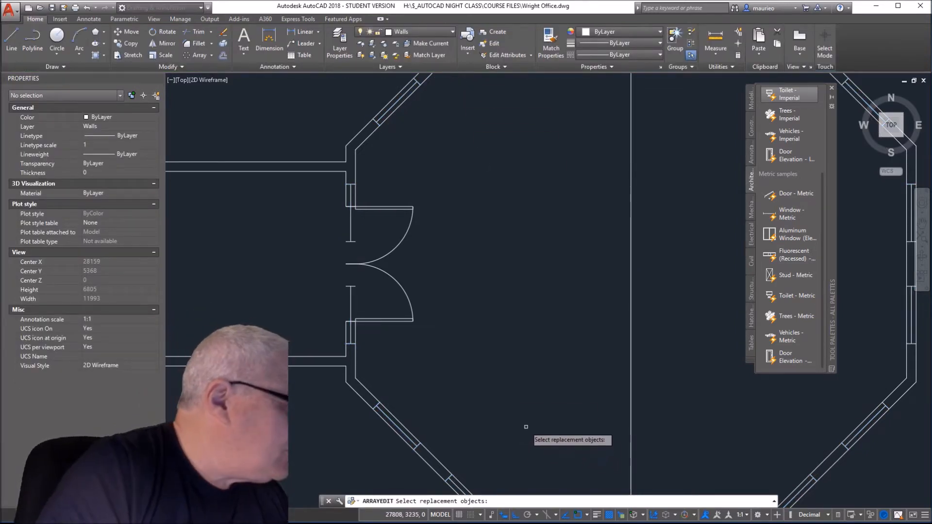
key(Escape)
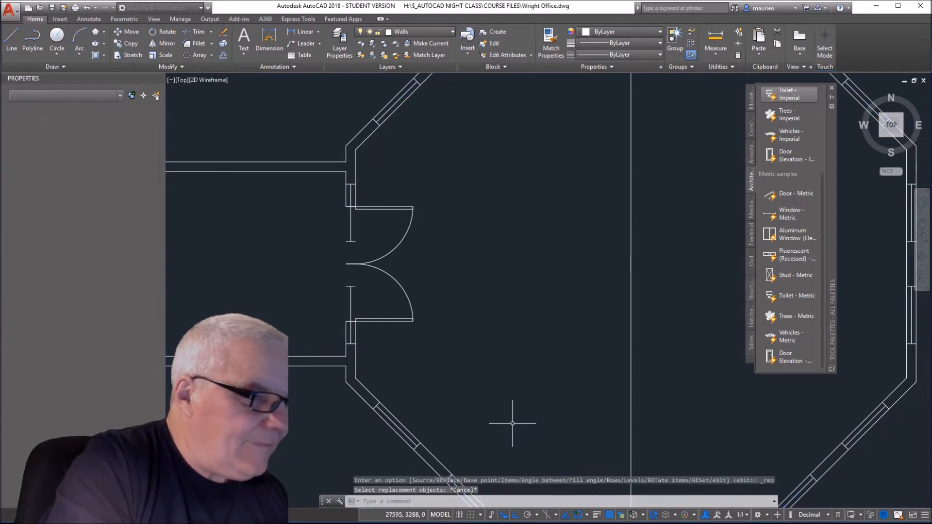
key(Escape)
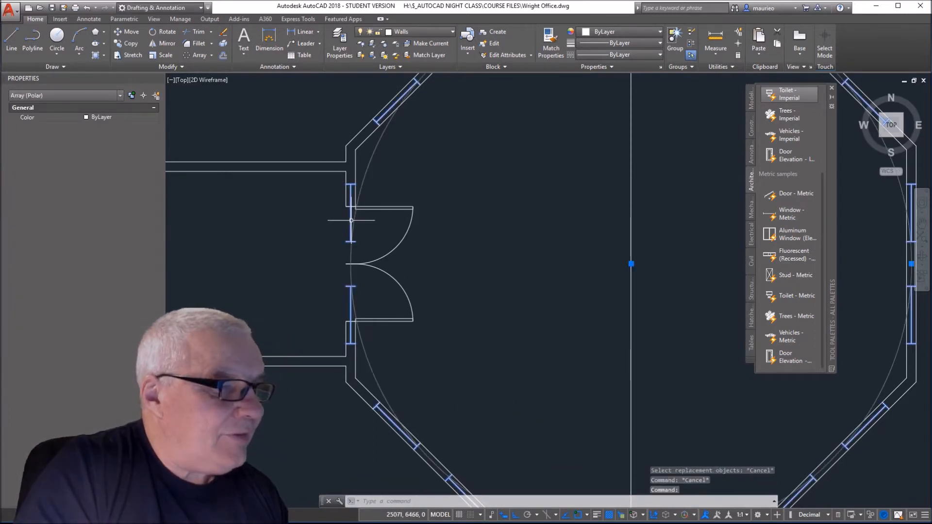
Step: Explode the polar window array and erase the two window blocks that overlap the double door in the west wall
text(x)
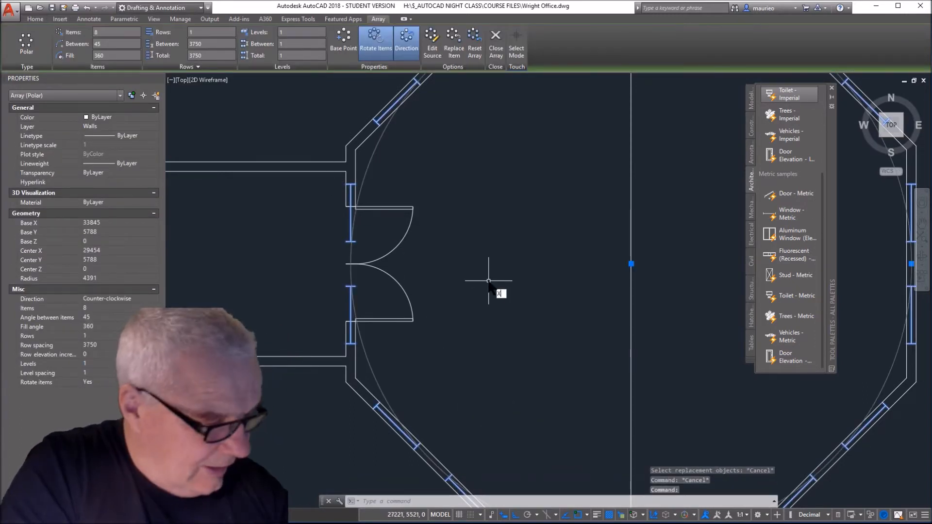
key(Return)
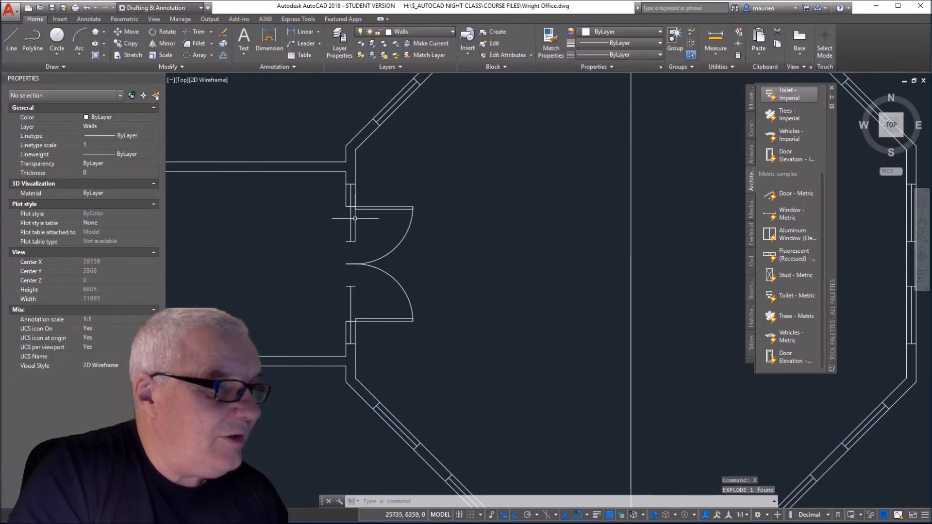
click(350, 204)
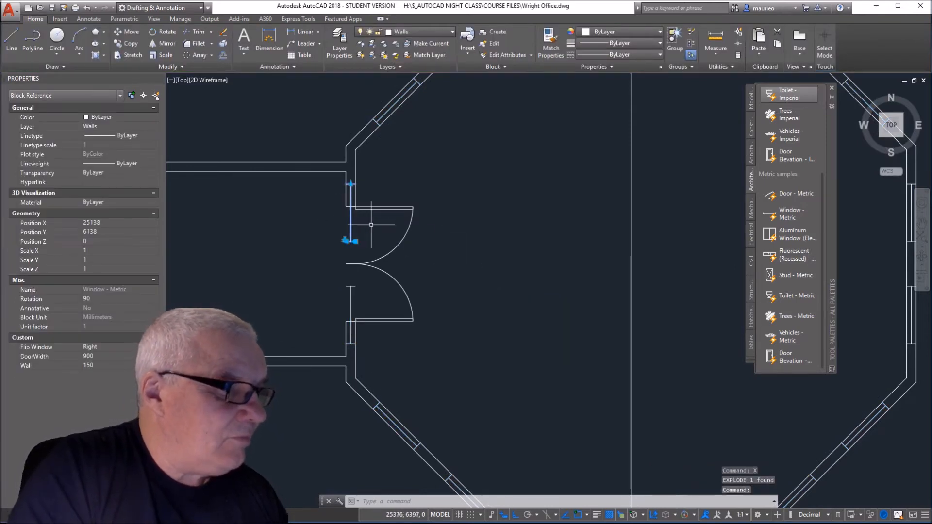
key(Delete)
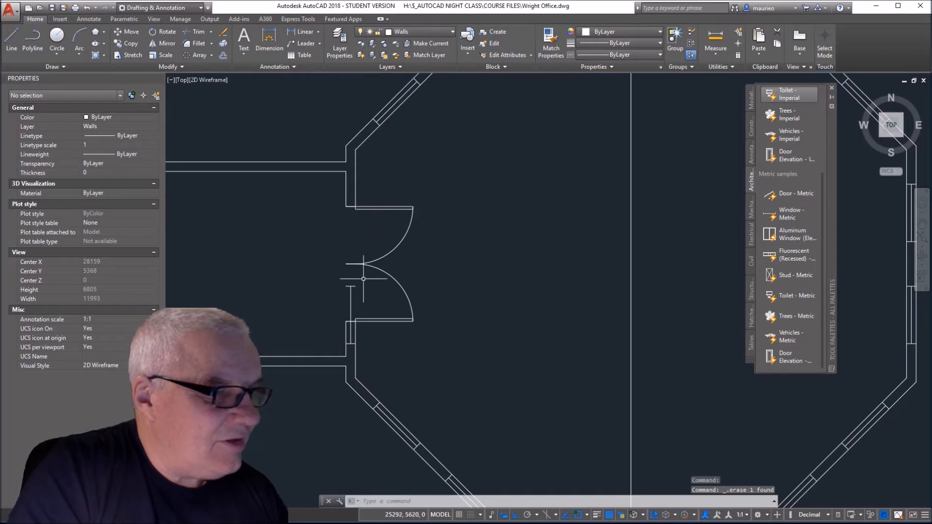
click(350, 291)
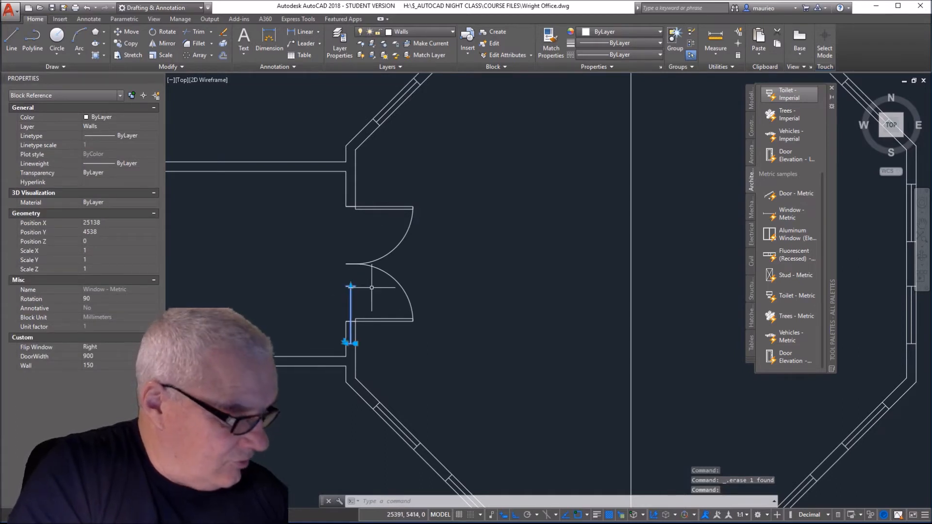
key(Delete)
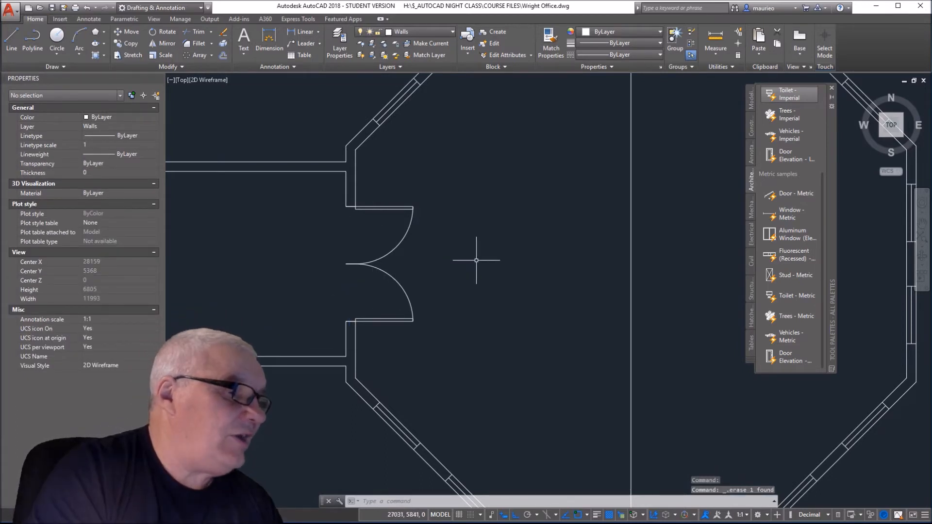
Step: Erase the vertical construction line running through the middle of the octagonal room
scroll(476, 260, down, 2)
middle_drag(515, 293, 437, 286)
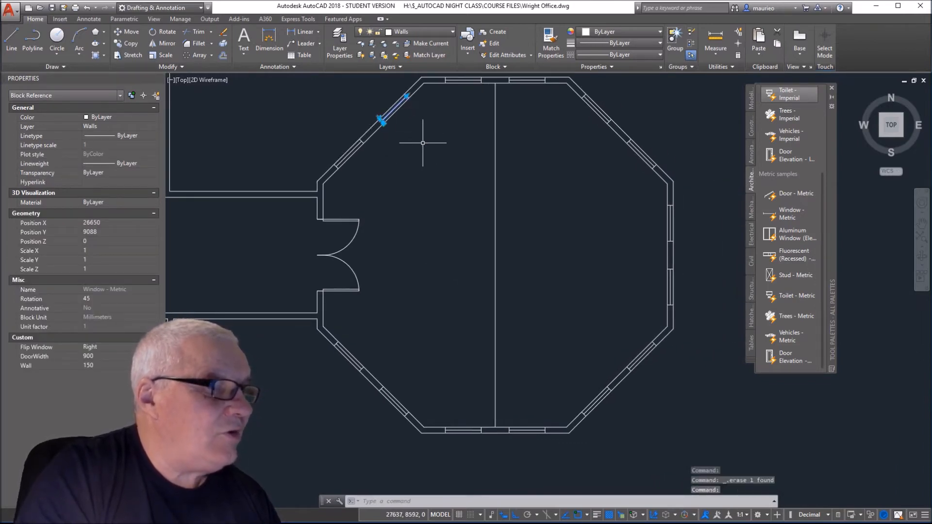
key(Escape)
key(Escape)
key(Escape)
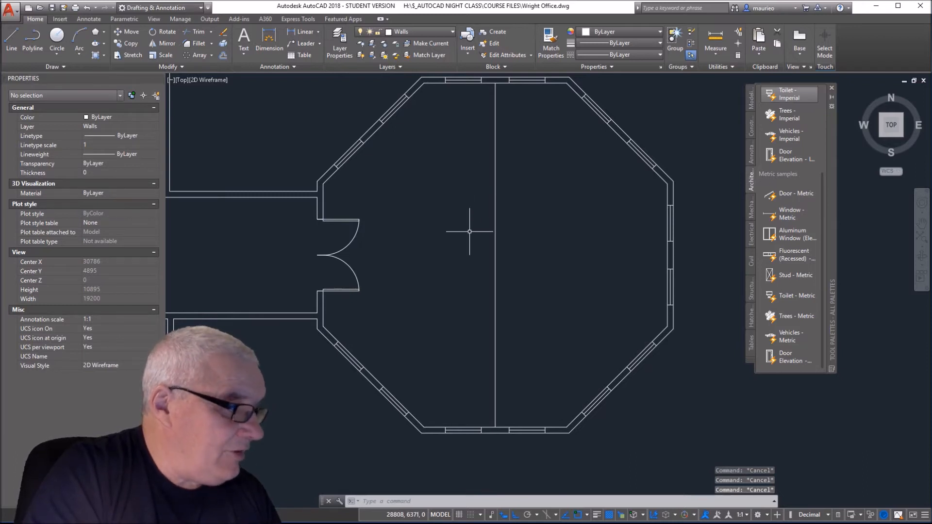
scroll(469, 232, down, 2)
scroll(548, 234, up, 2)
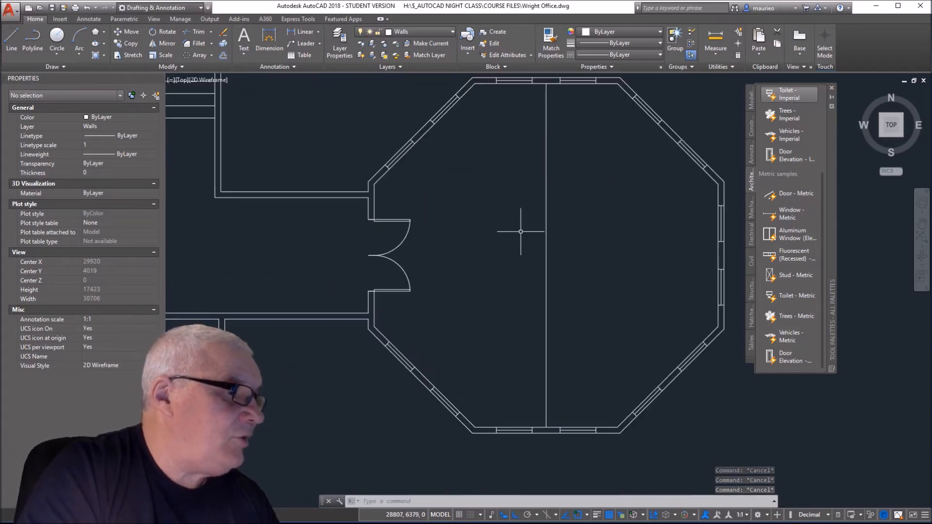
click(547, 234)
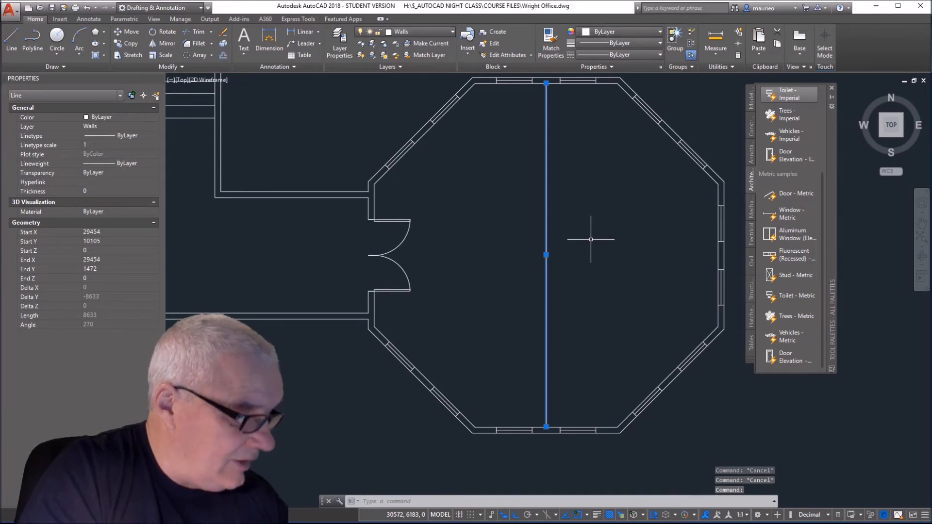
key(Delete)
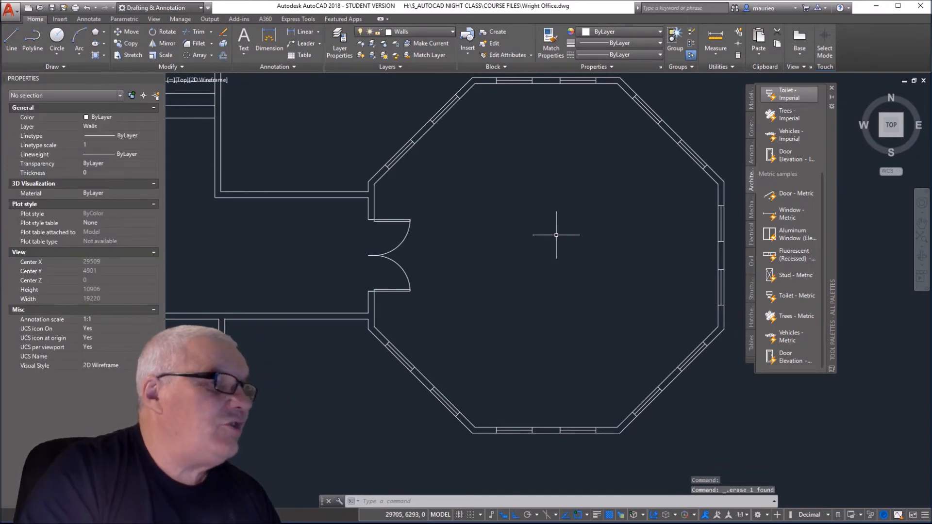
scroll(554, 234, down, 2)
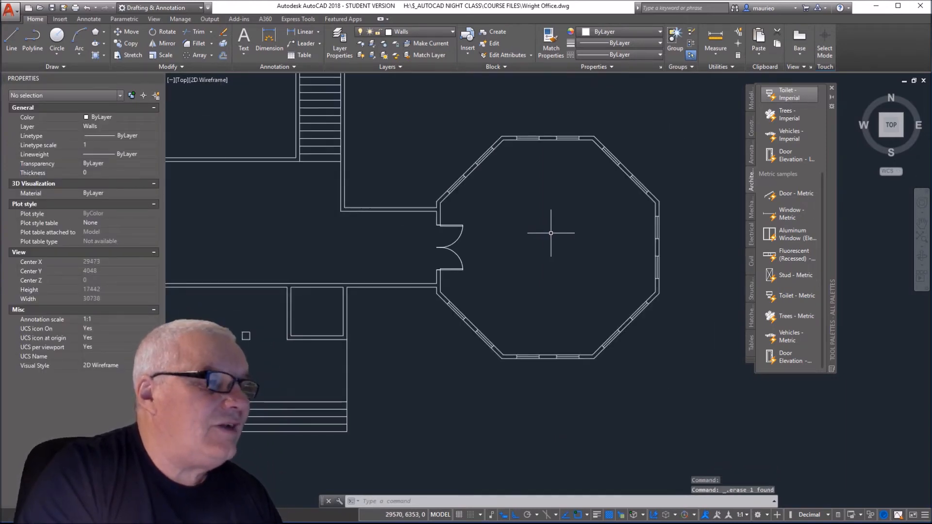
click(485, 154)
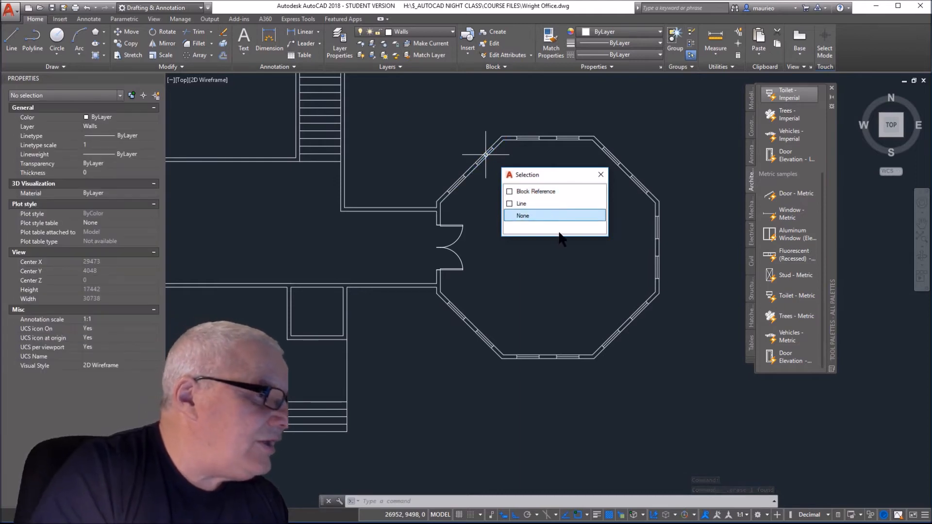
key(Escape)
key(Escape)
key(Escape)
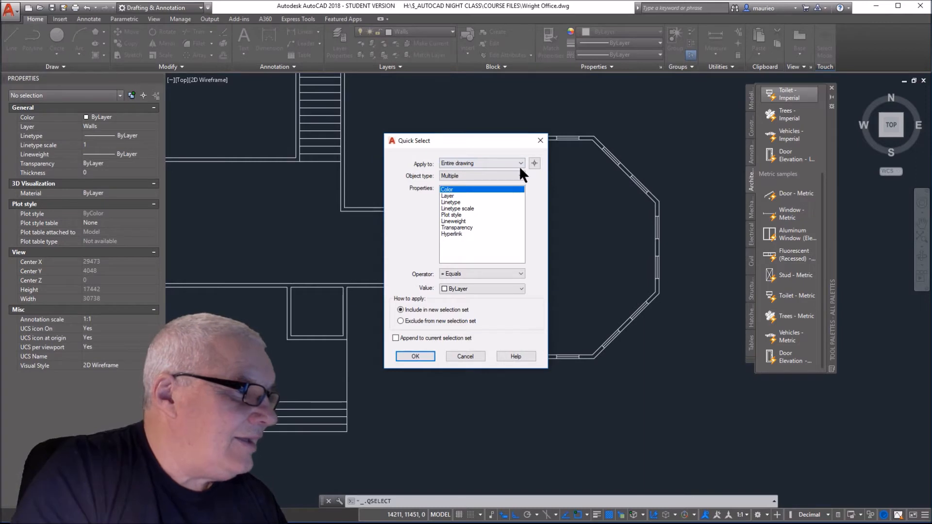
click(521, 175)
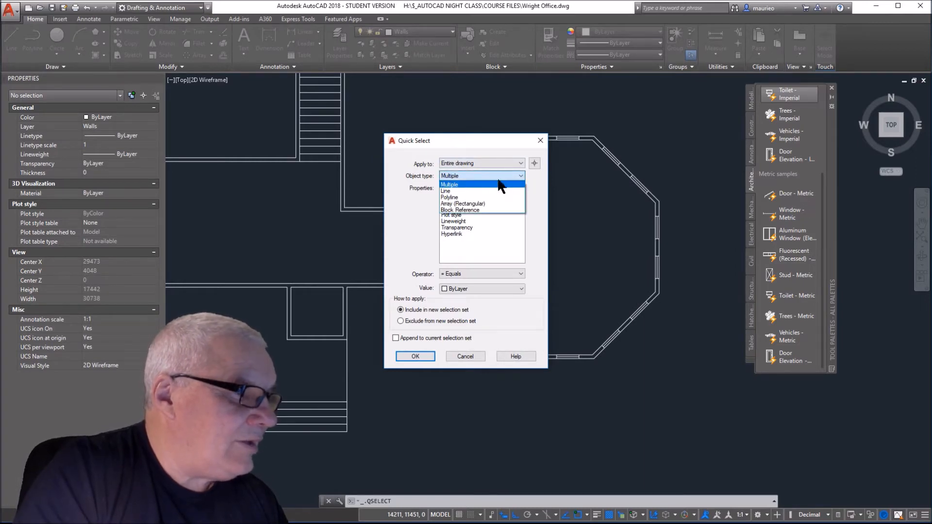
click(473, 209)
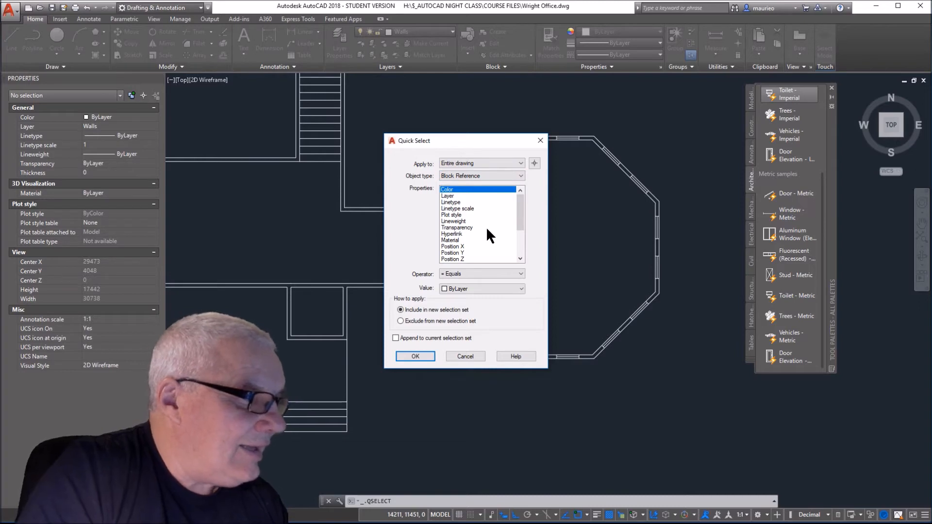
drag(520, 204, 526, 227)
click(447, 234)
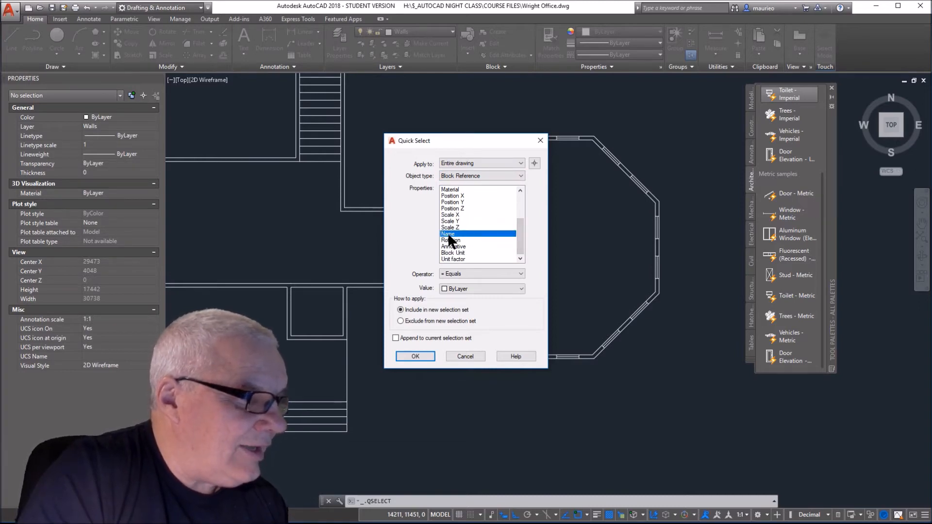
click(521, 288)
click(522, 287)
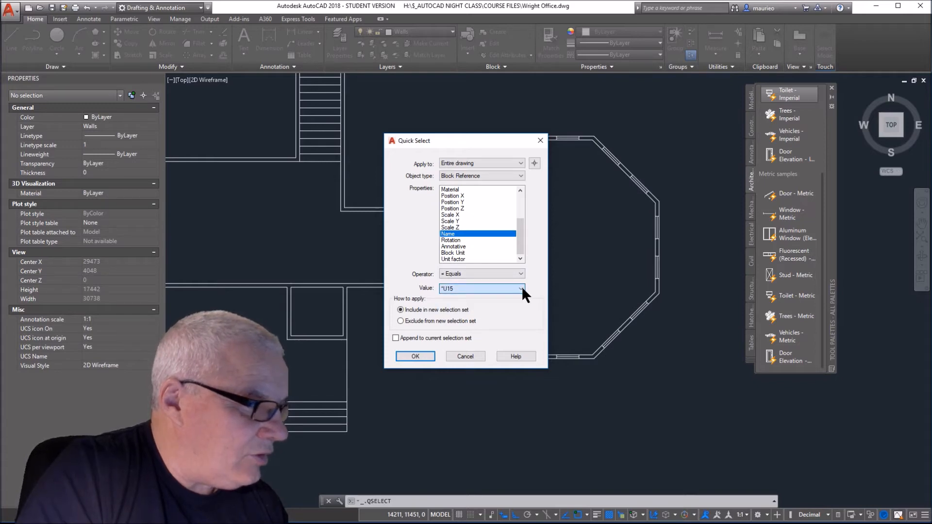
click(521, 287)
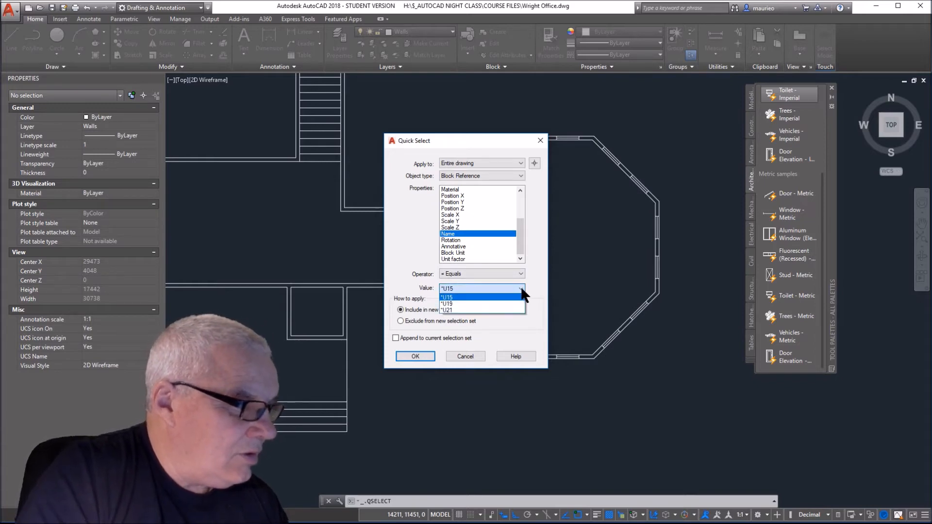
click(520, 289)
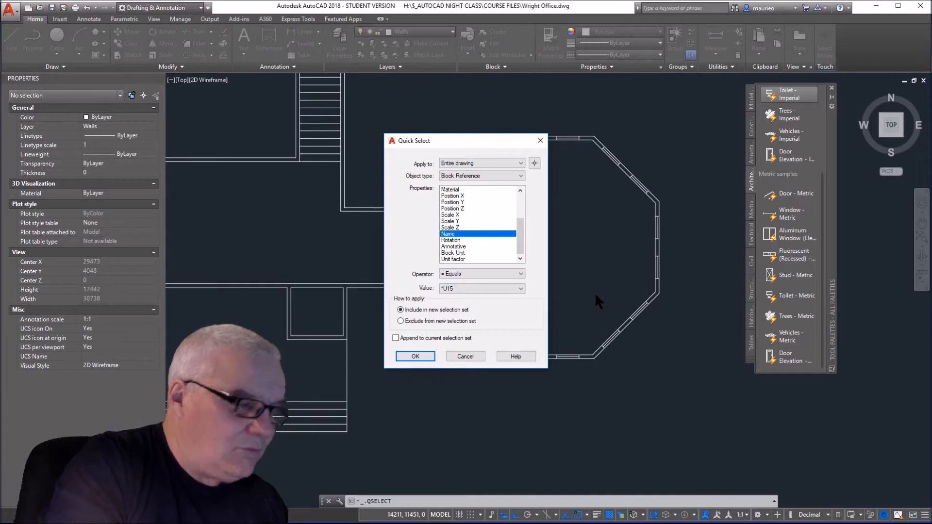
key(Escape)
key(Escape)
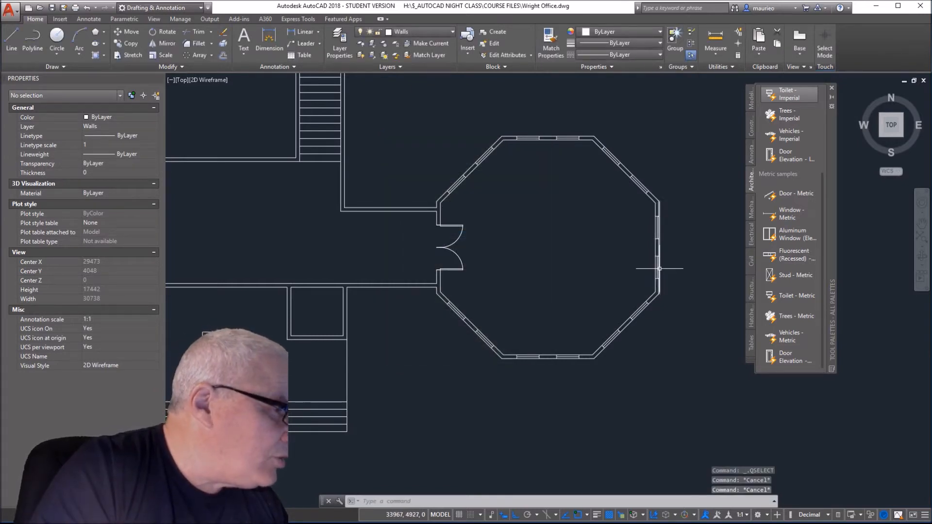
Step: Check the block name of the lower window in the octagonal room's east wall, and clear the selection
click(657, 264)
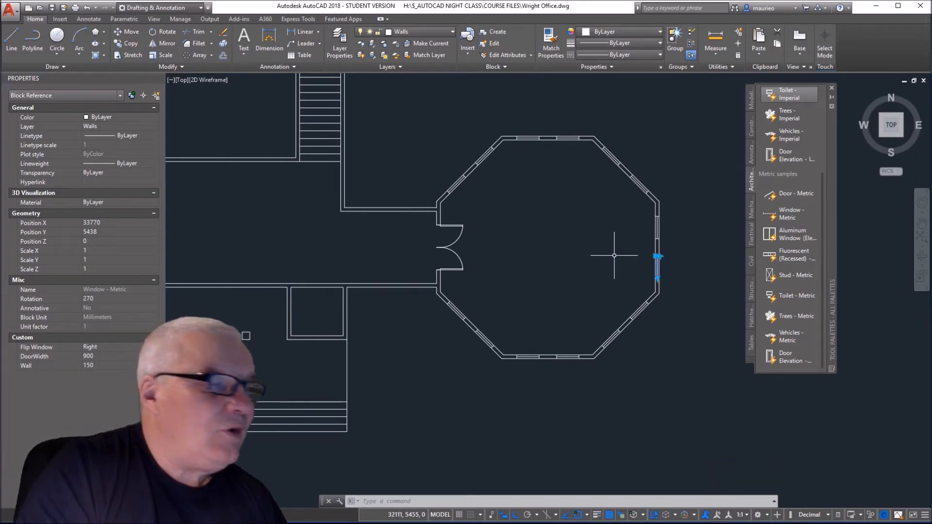
key(Escape)
key(Escape)
key(Escape)
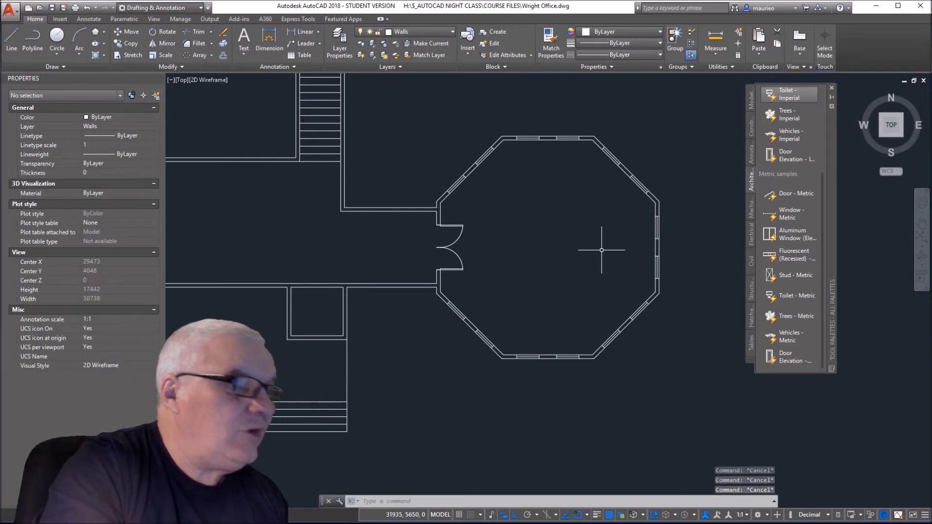
click(155, 95)
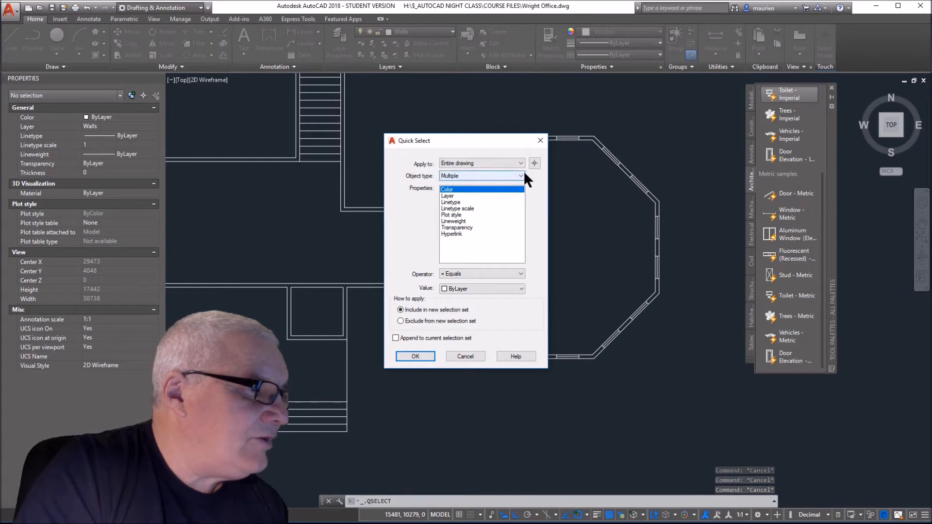
click(521, 174)
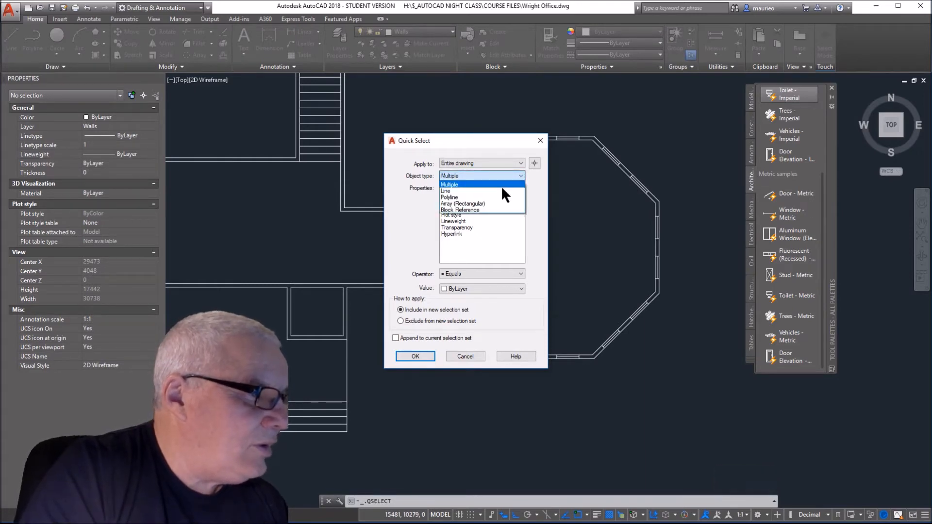
click(478, 210)
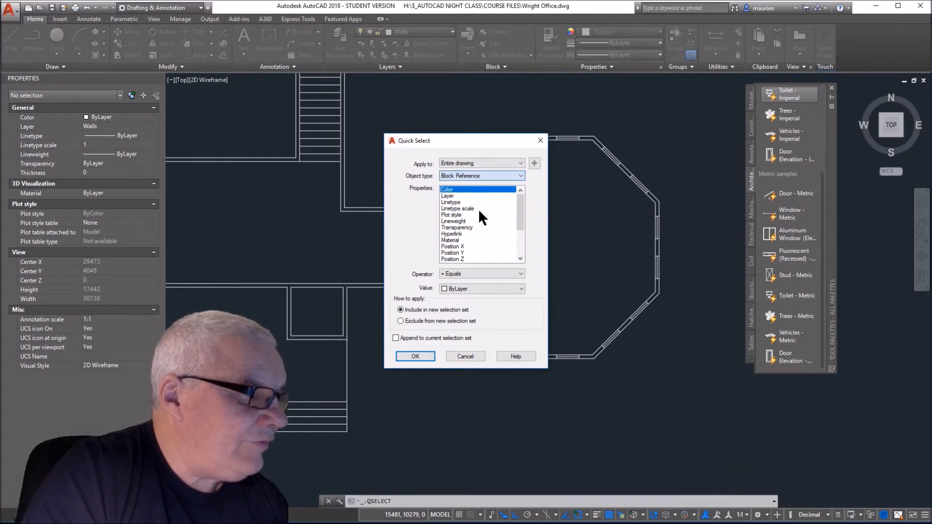
drag(519, 197, 523, 224)
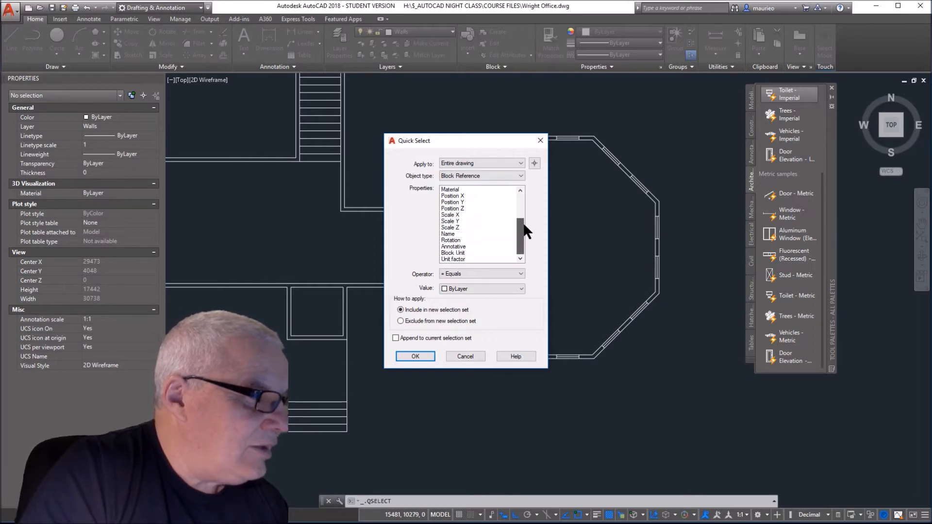
click(450, 233)
click(520, 289)
click(519, 286)
click(520, 285)
click(520, 286)
click(520, 285)
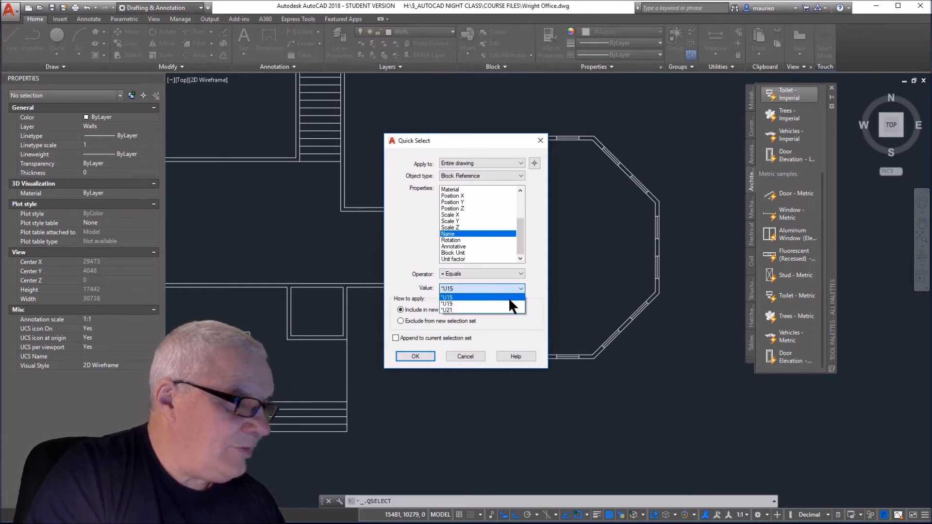
key(Escape)
key(Escape)
key(Escape)
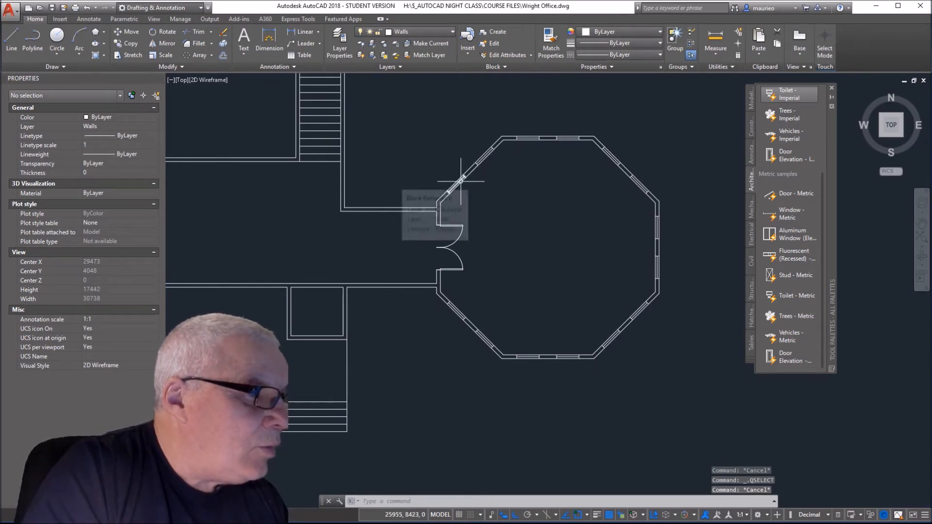
Step: Select all fourteen window blocks around the octagonal room, move them to the Windows layer, and clear the selection
click(460, 179)
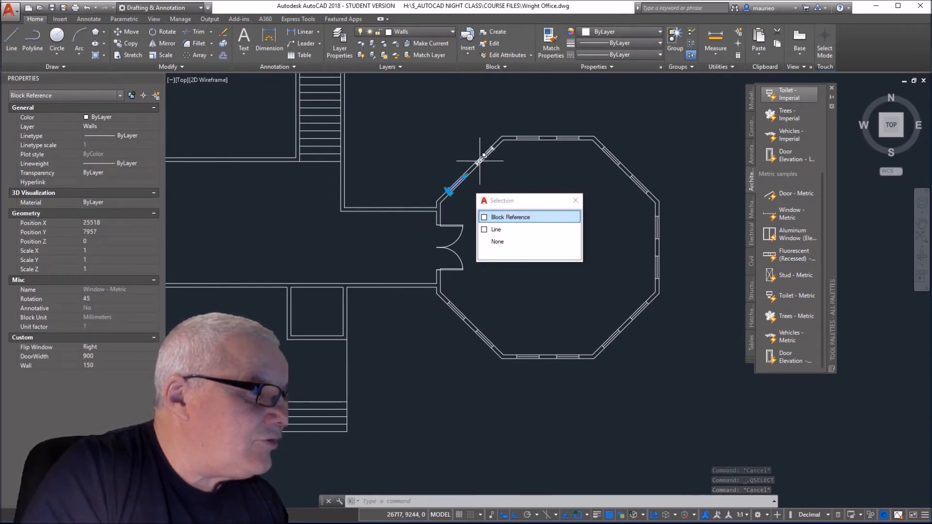
click(484, 154)
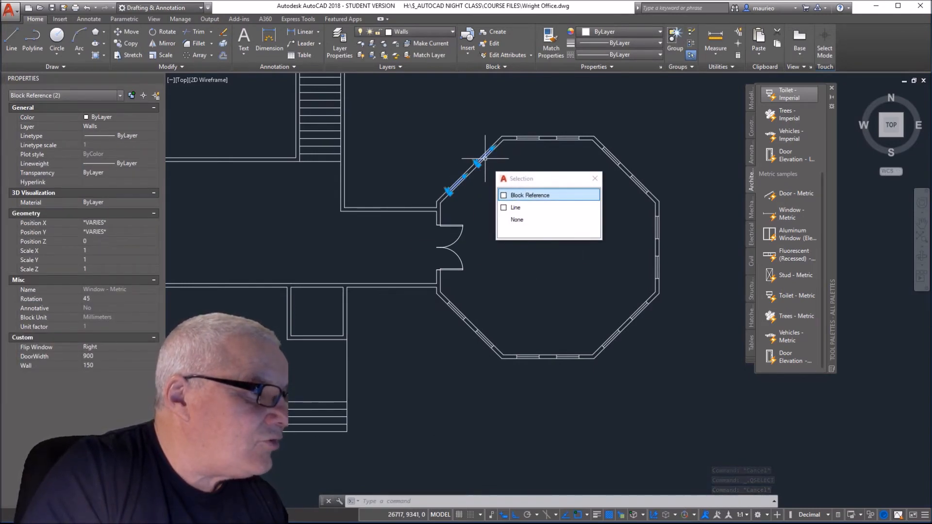
click(530, 138)
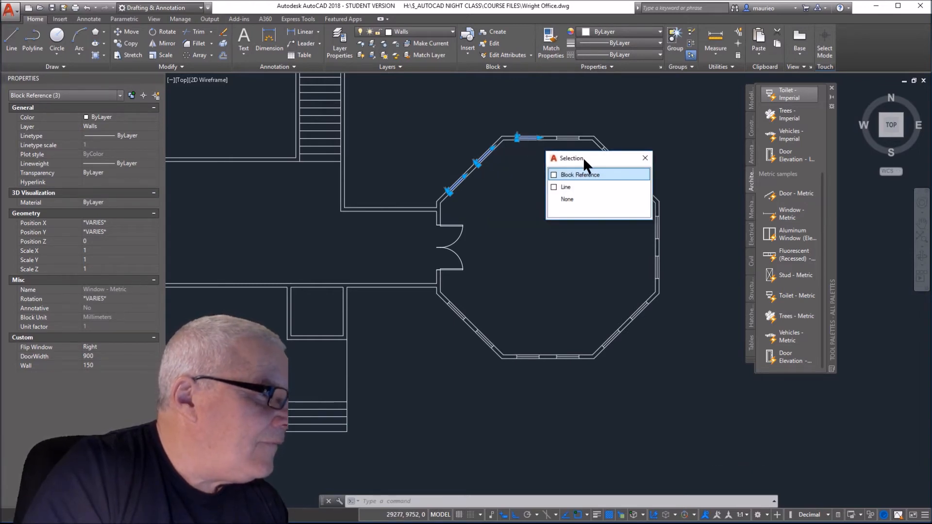
click(575, 138)
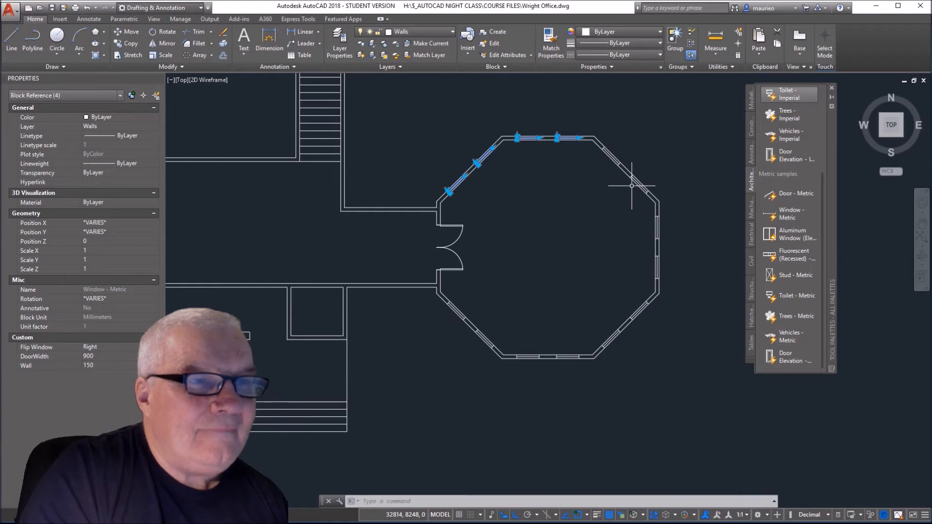
click(613, 159)
click(653, 196)
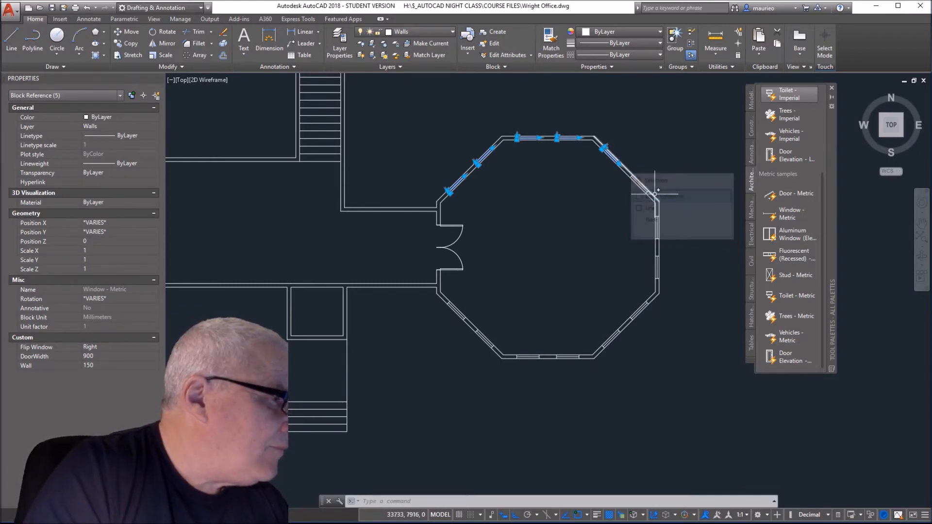
click(643, 189)
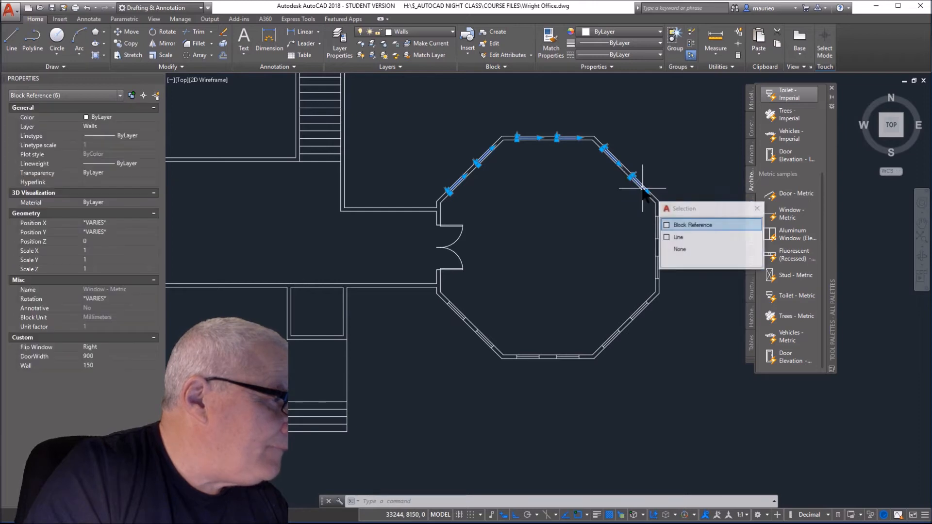
click(685, 223)
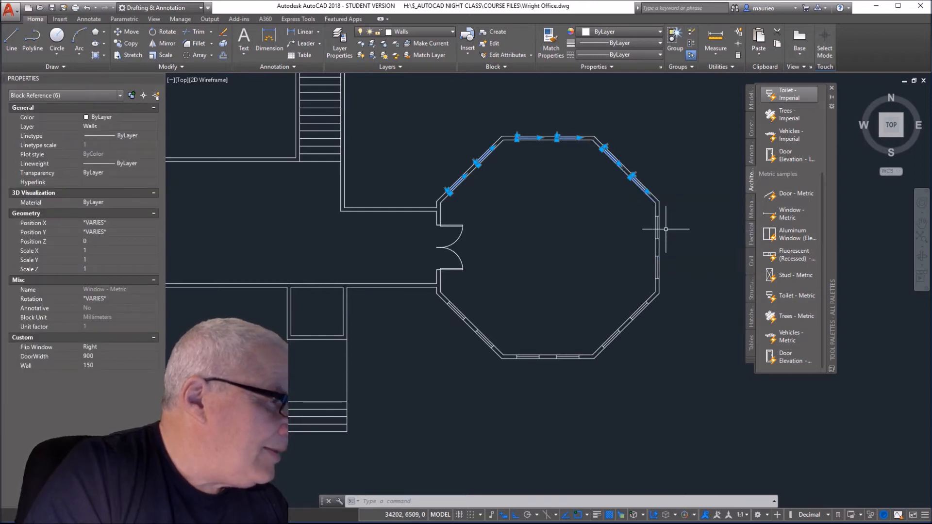
click(658, 227)
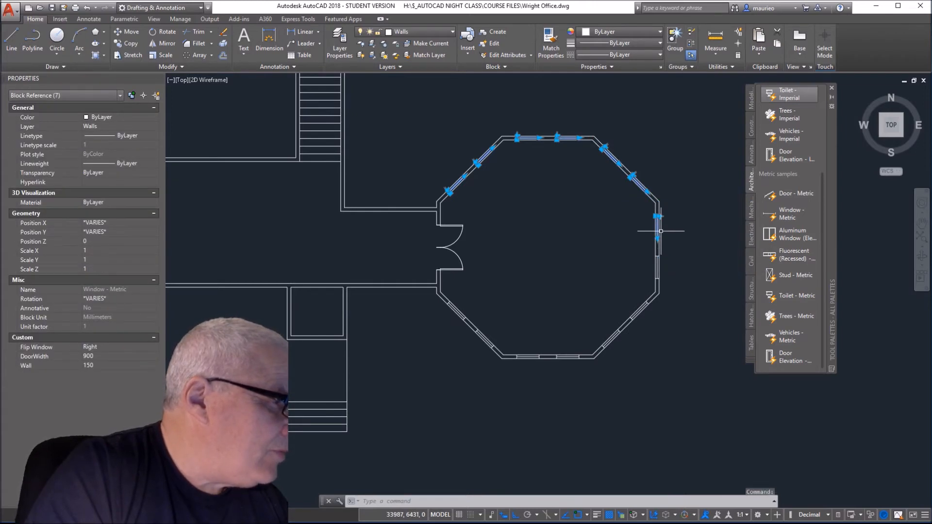
click(657, 260)
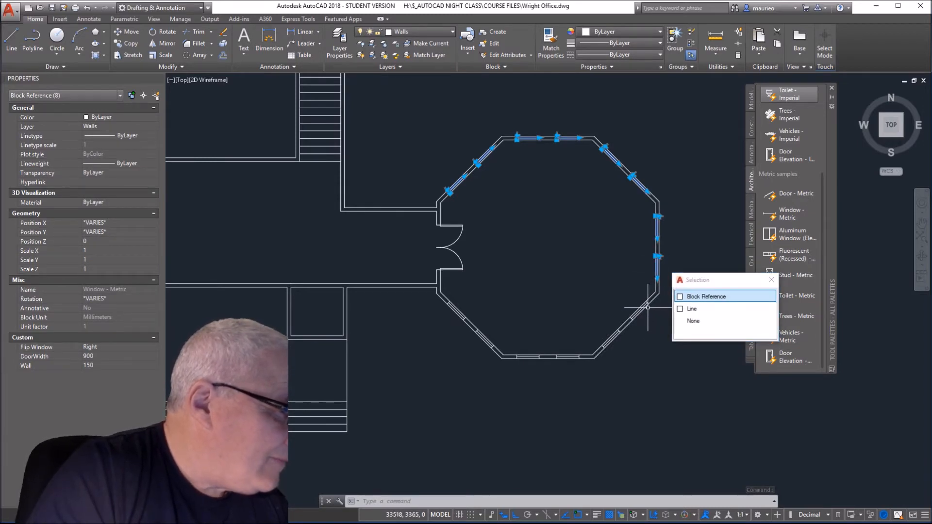
click(643, 307)
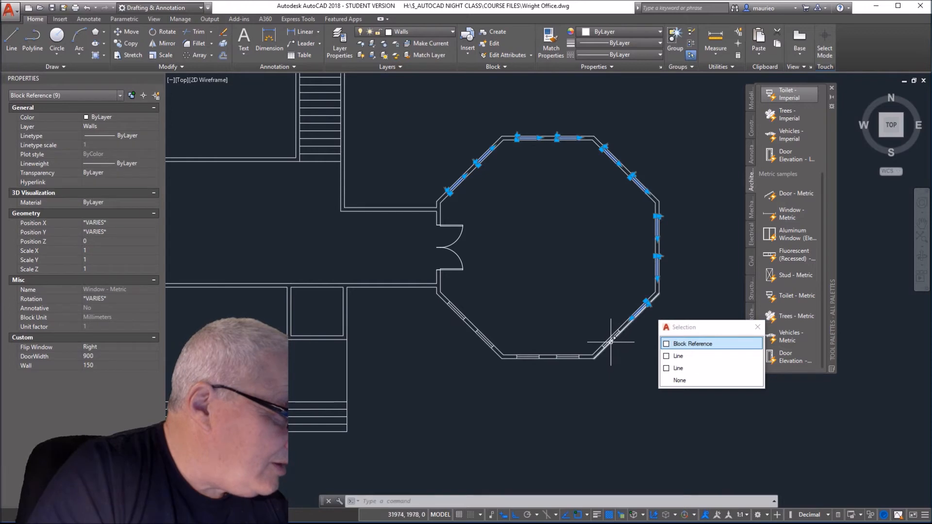
click(611, 339)
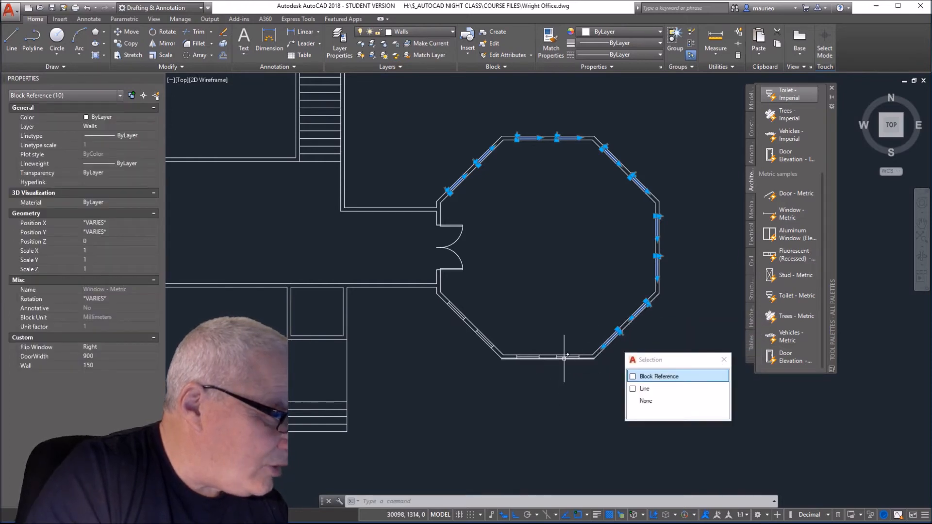
click(543, 360)
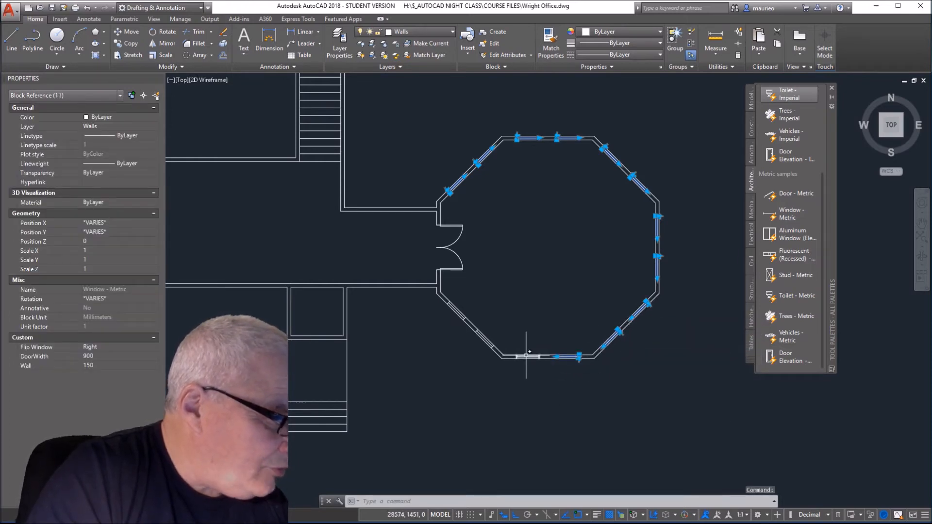
click(526, 357)
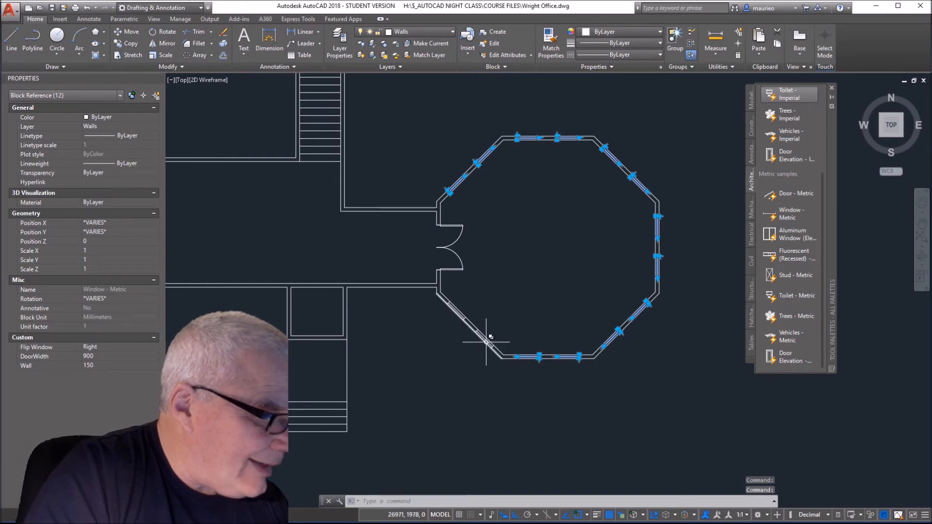
click(486, 340)
click(459, 313)
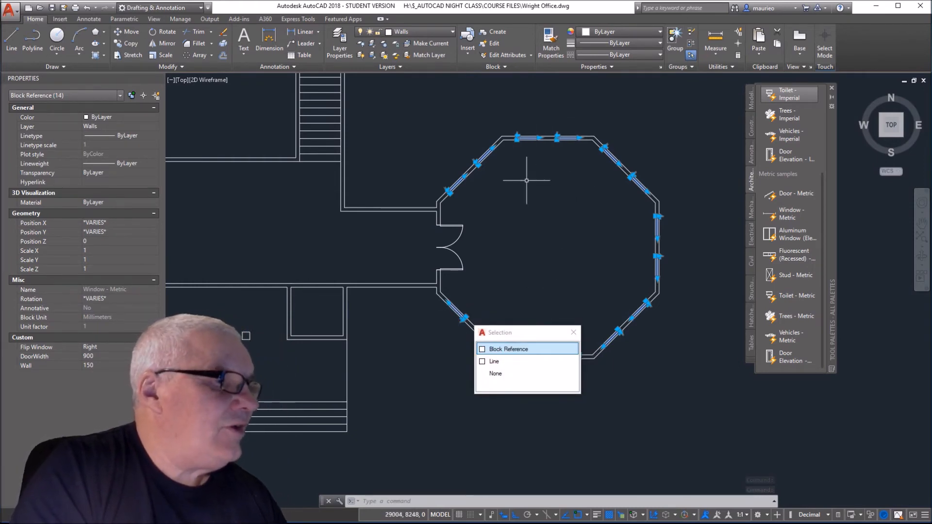
click(133, 125)
click(151, 126)
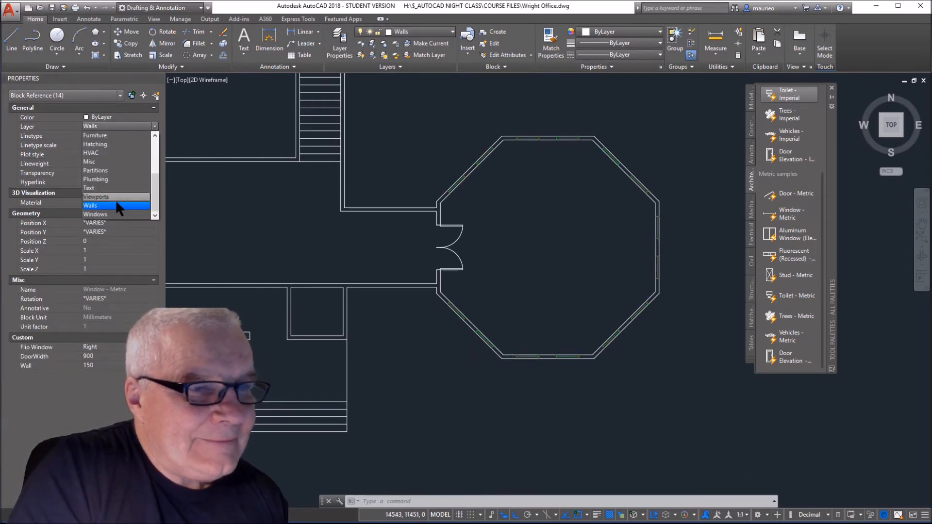
click(103, 212)
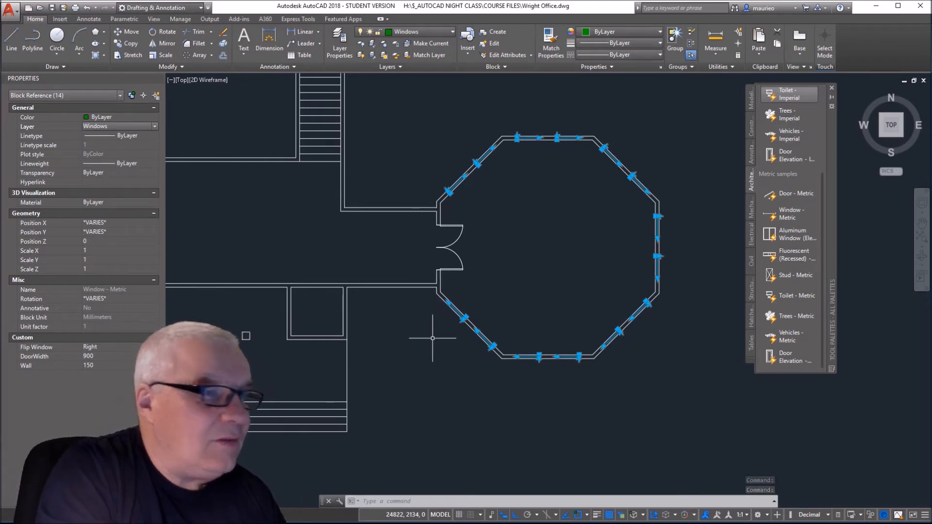
key(Escape)
key(Escape)
key(Escape)
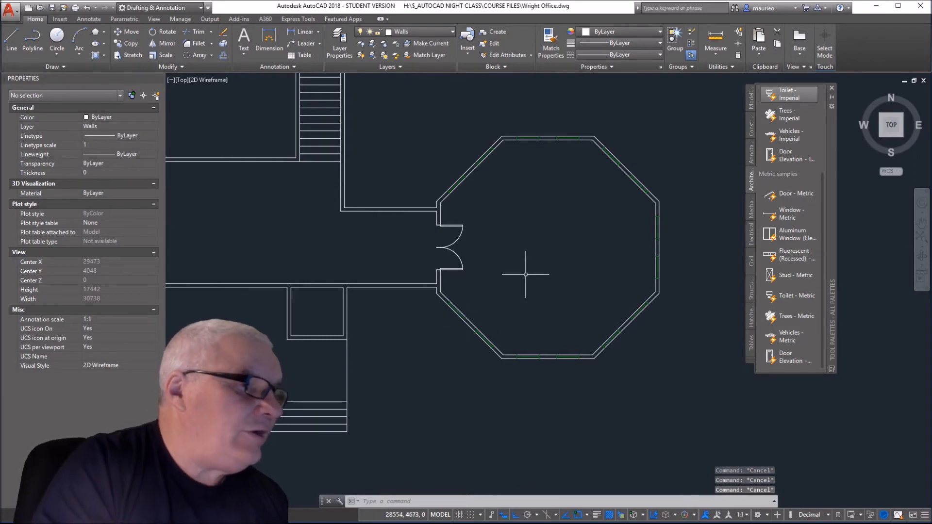
Step: Select the four door blocks forming the double doors at both ends of the hall, move them to the Doors layer, and clear the selection
scroll(525, 274, down, 4)
scroll(522, 270, up, 2)
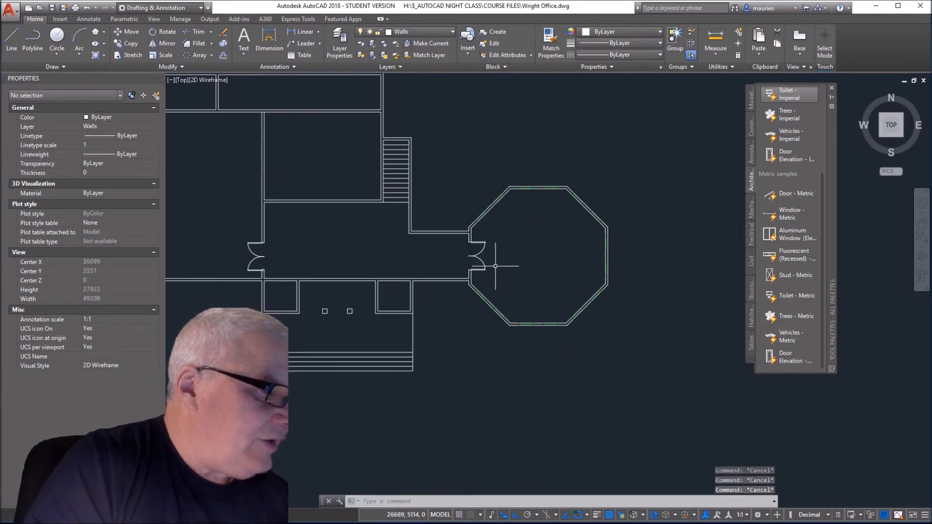
click(491, 224)
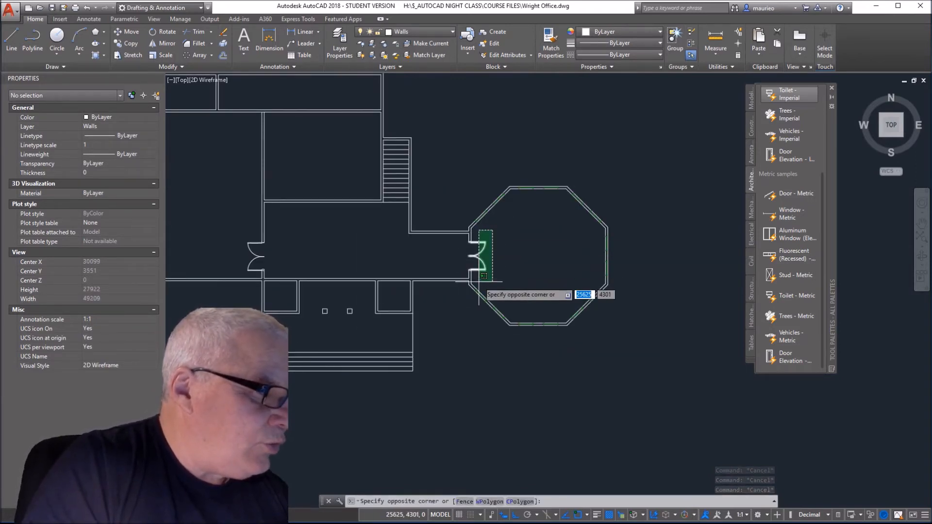
click(461, 271)
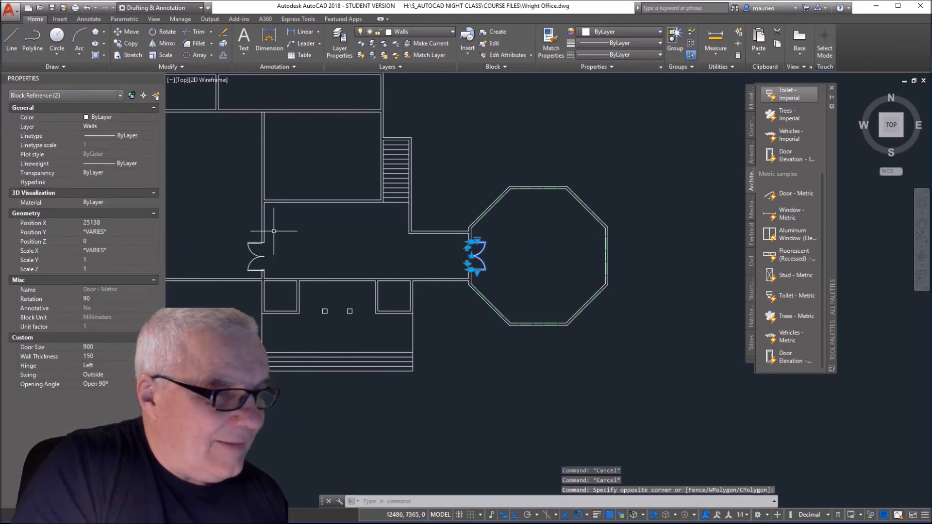
click(255, 232)
click(252, 268)
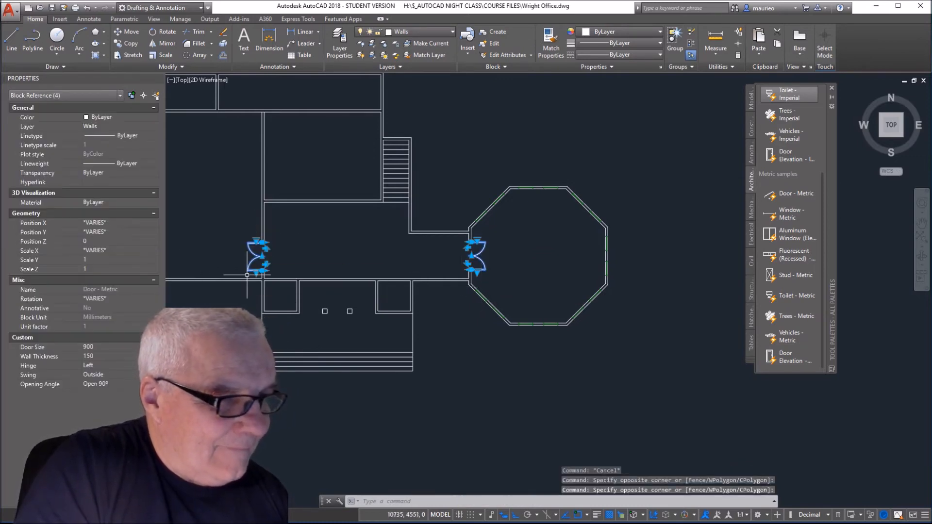
click(144, 123)
click(155, 126)
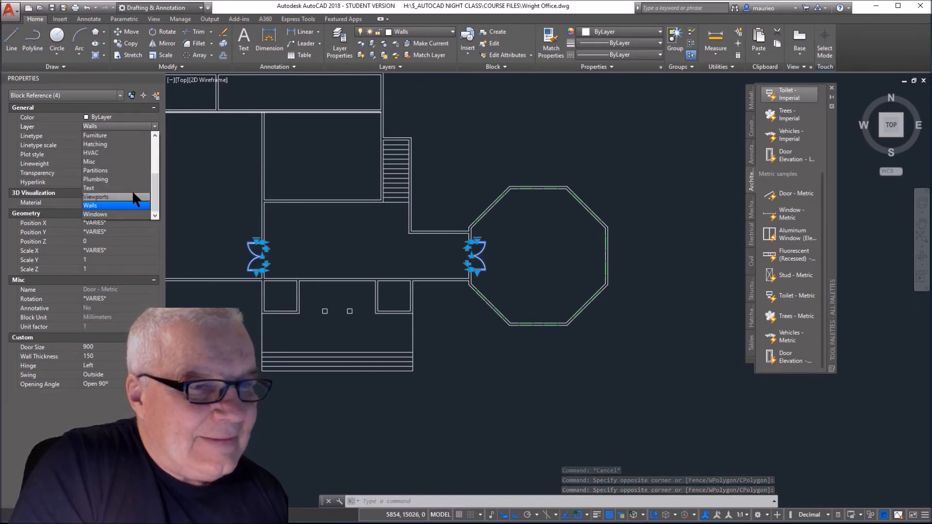
drag(154, 176, 154, 141)
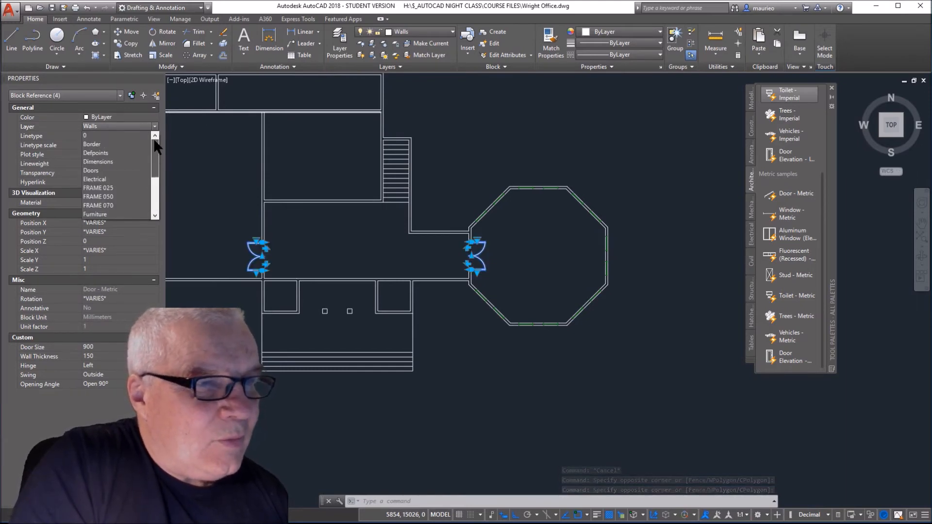
click(113, 170)
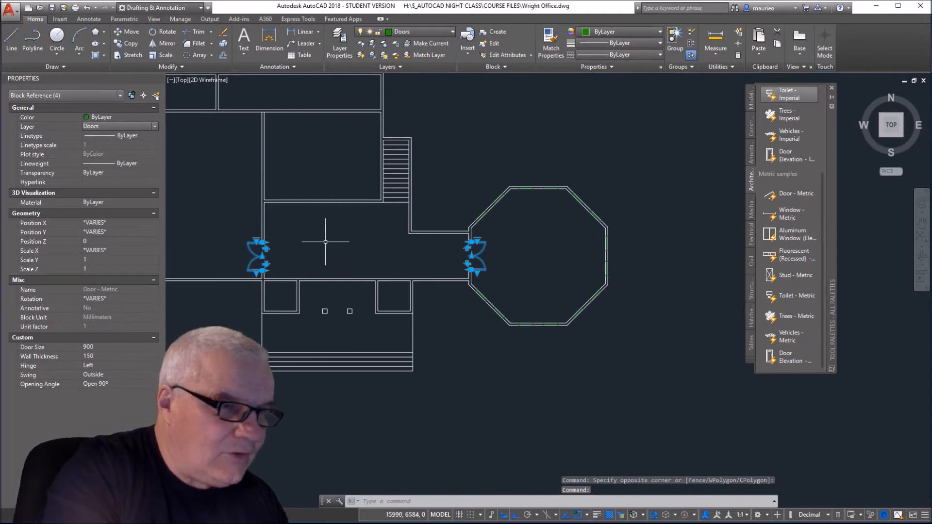
key(Escape)
key(Escape)
key(Escape)
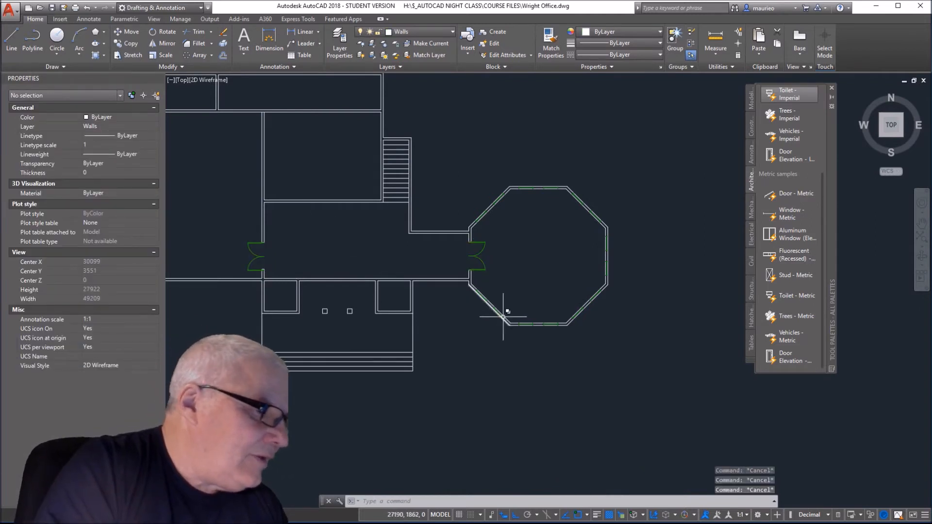
Step: Select the rectangular array of stair treads beside the upper room and explode it into separate lines
click(395, 206)
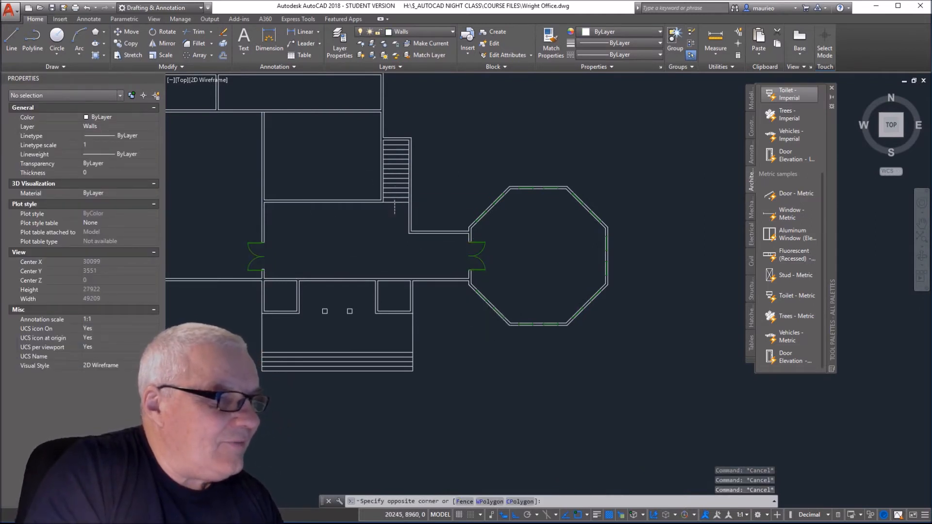
click(396, 144)
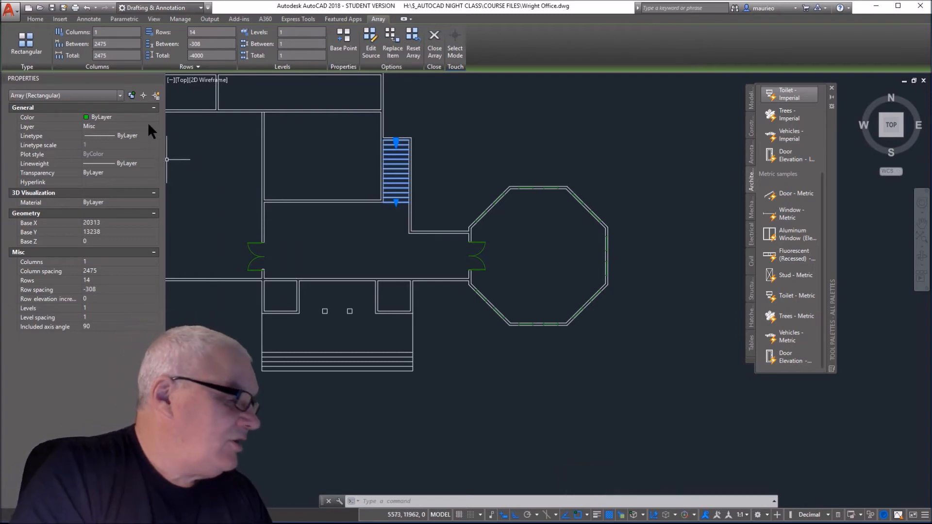
key(Escape)
key(Escape)
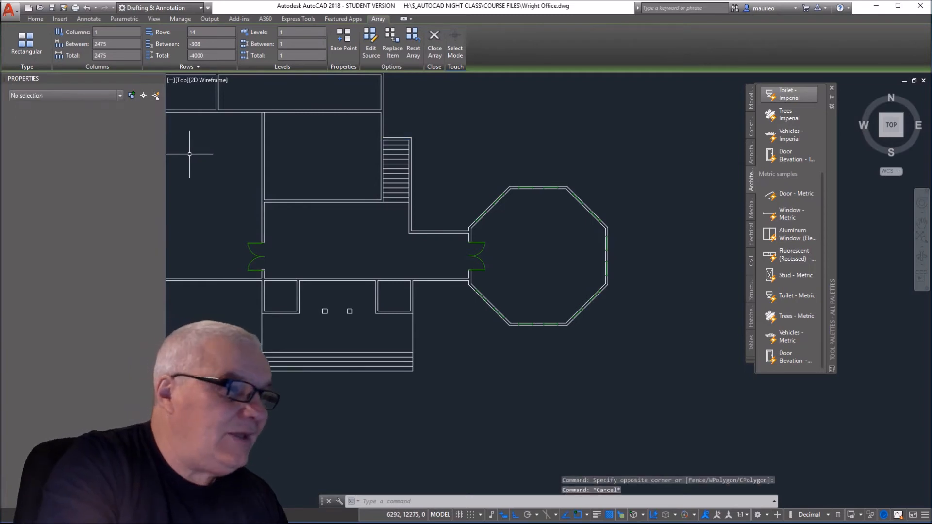
click(396, 200)
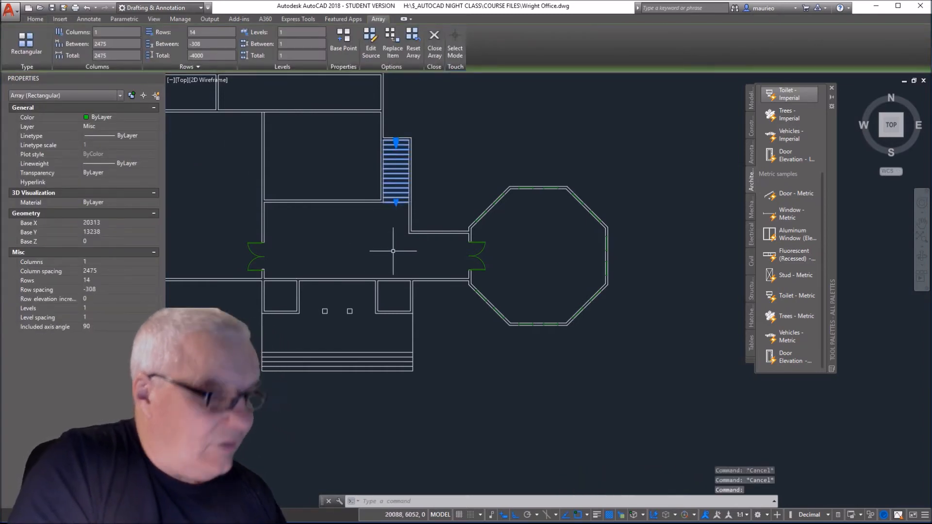
key(Return)
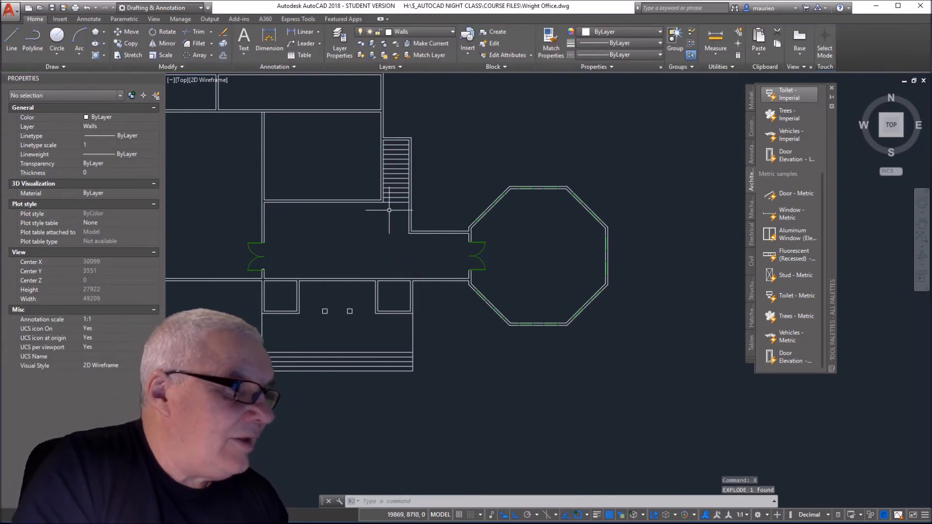
Step: Select the thirteen exploded stair tread lines, move them to the Misc layer, and clear the selection
click(395, 209)
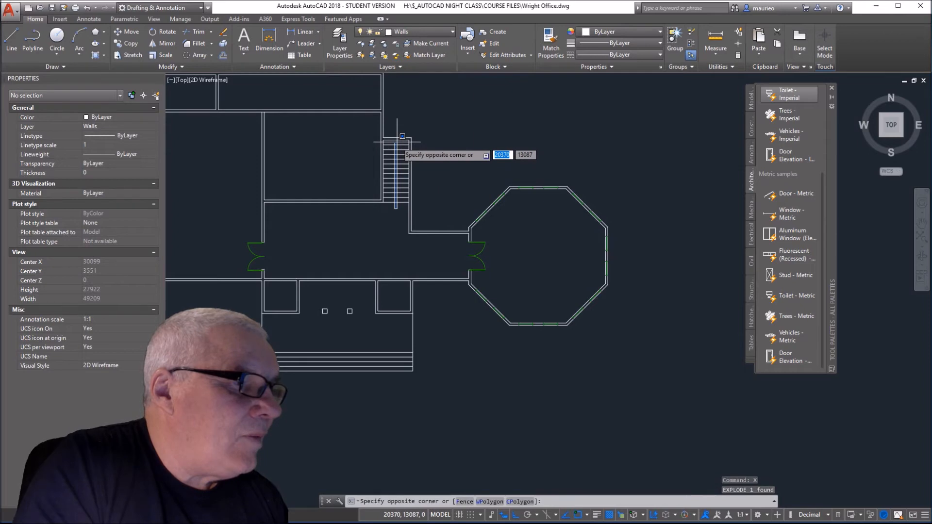
click(402, 137)
drag(396, 143, 395, 214)
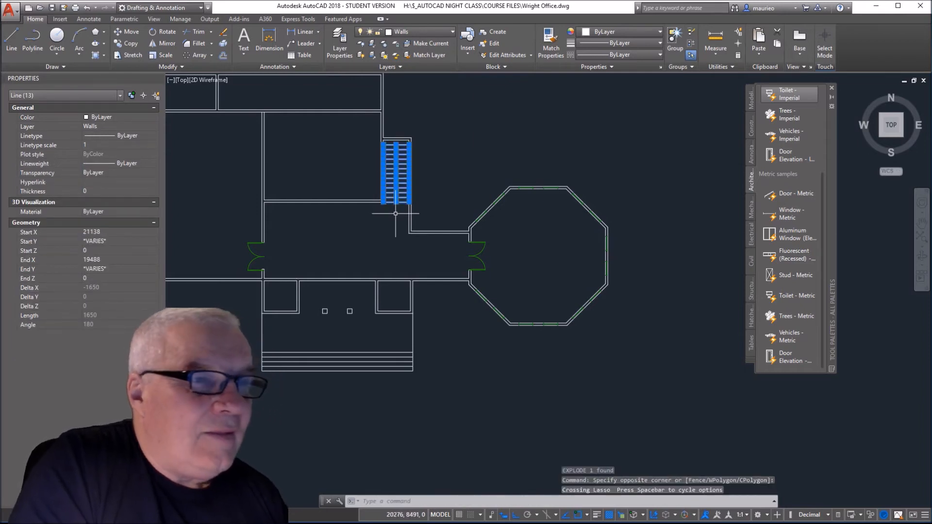
click(143, 125)
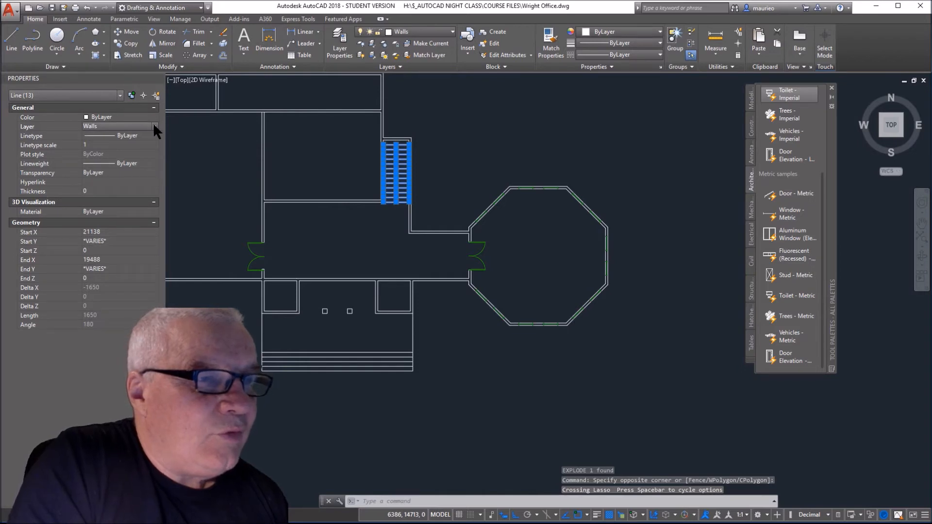
click(154, 125)
mouse_move(155, 180)
mouse_down()
mouse_move(153, 138)
mouse_move(158, 193)
mouse_up()
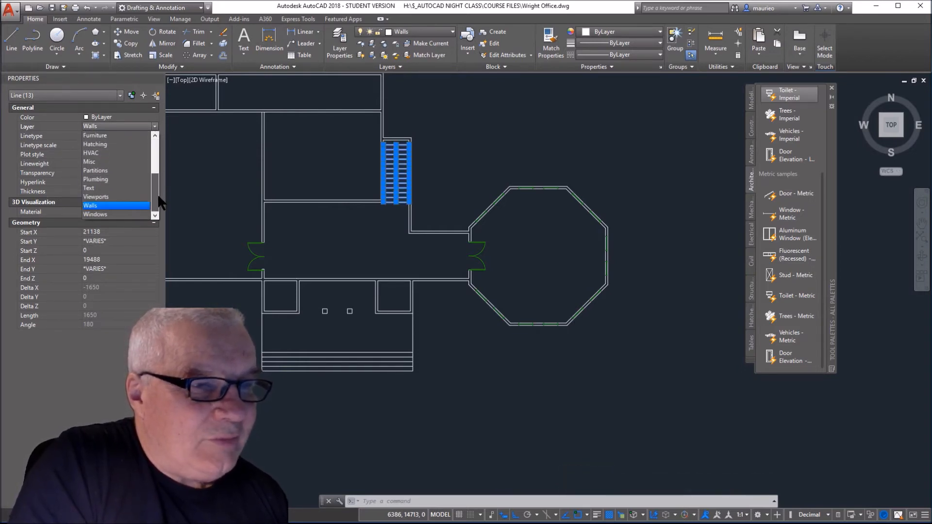
click(119, 215)
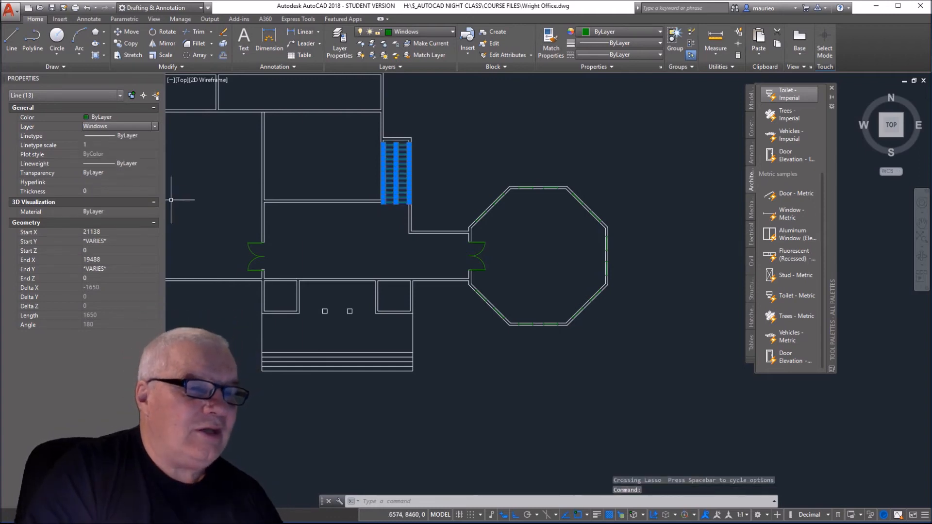
click(152, 125)
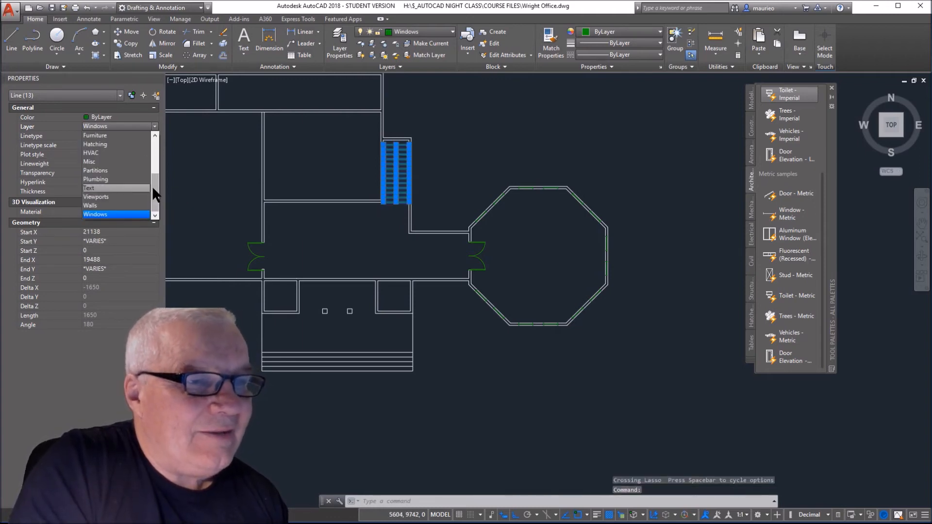
drag(156, 185, 153, 185)
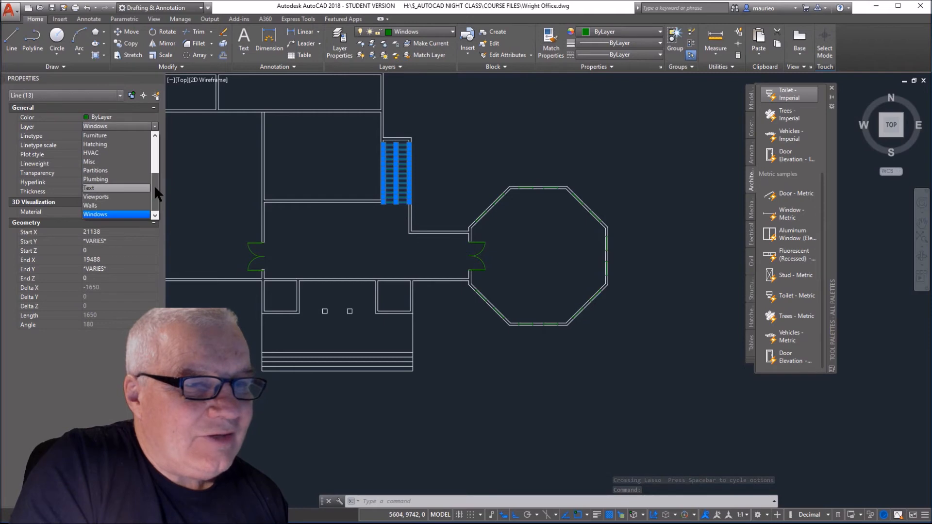
click(88, 171)
key(Escape)
key(Escape)
key(Escape)
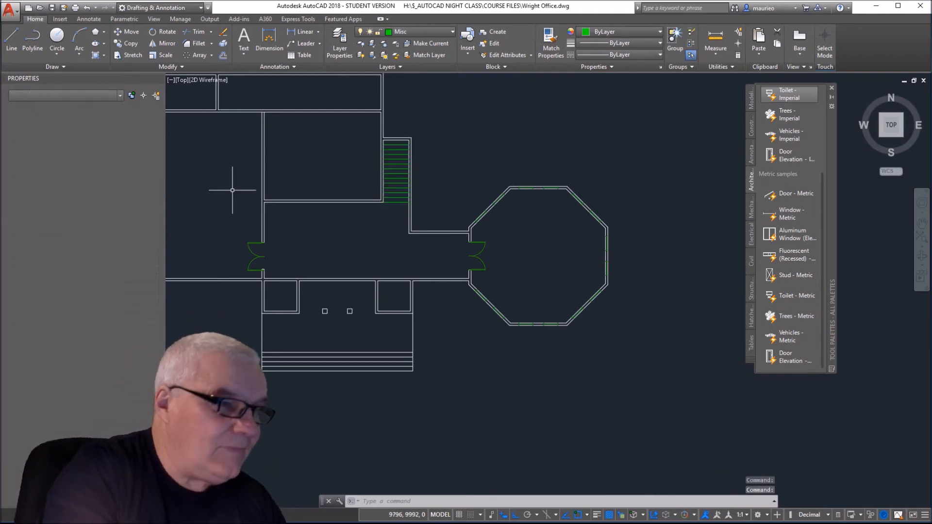
scroll(408, 137, up, 3)
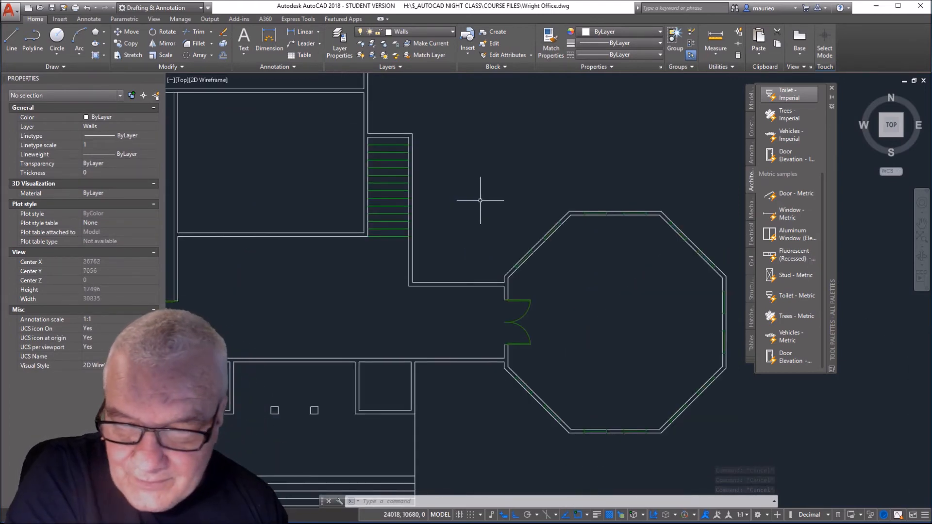
click(508, 252)
scroll(508, 256, down, 8)
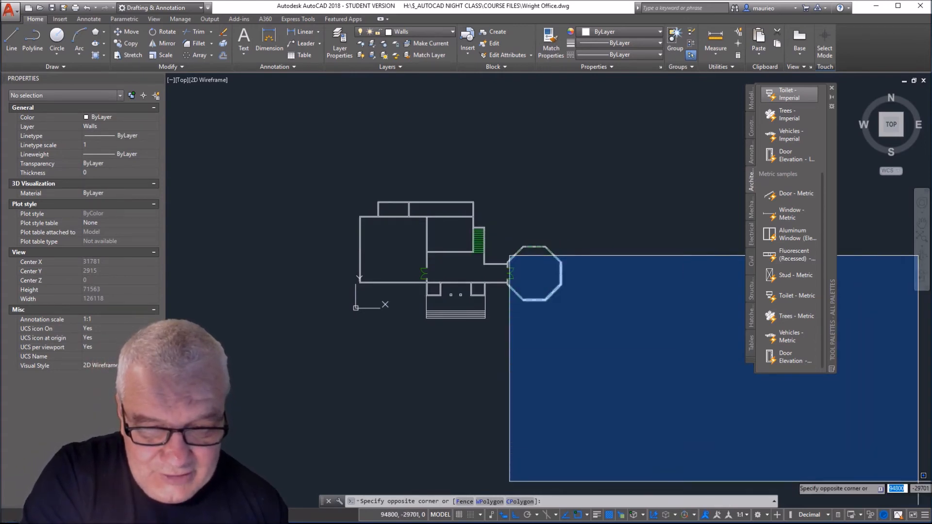
click(842, 435)
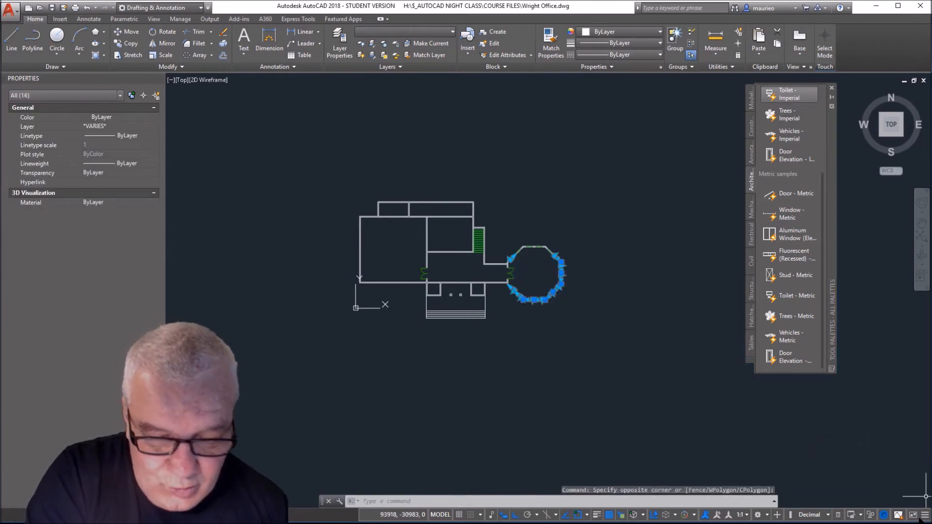
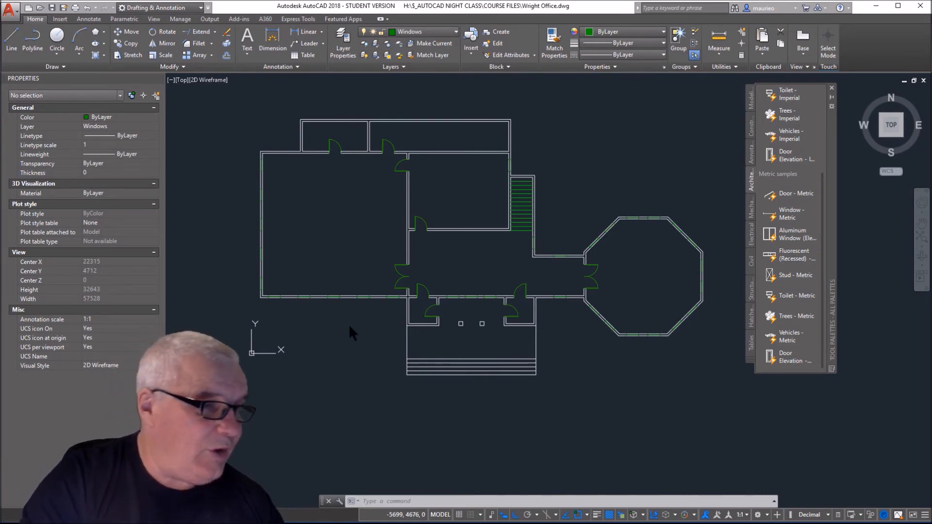
Step: Examine the placement of doors and windows around the hall's double door, the front wall and the two small entrance rooms
scroll(416, 306, up, 6)
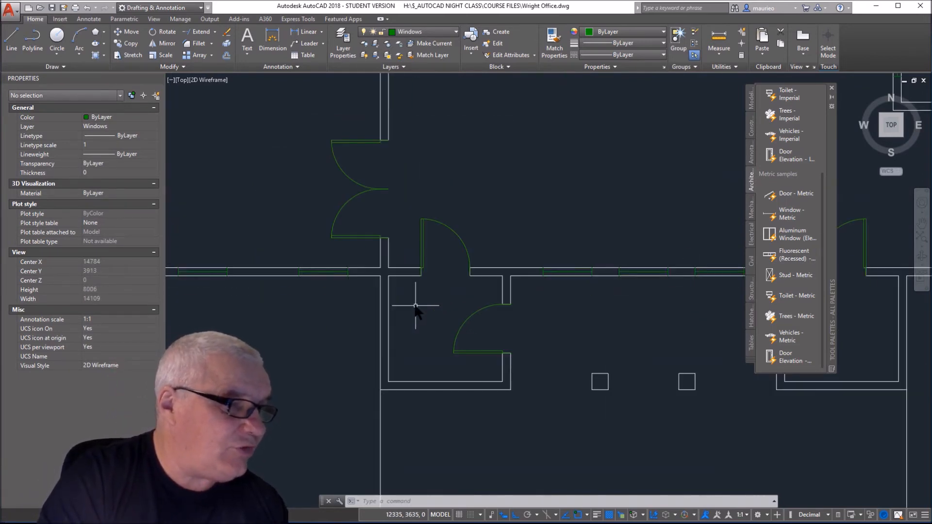
scroll(452, 385, down, 1)
scroll(459, 386, up, 4)
scroll(461, 387, down, 2)
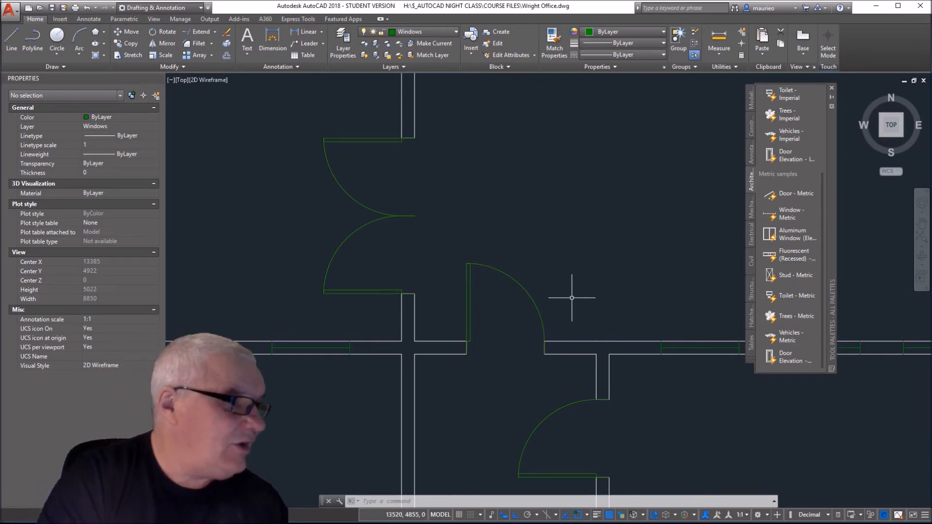
scroll(565, 297, down, 4)
middle_drag(603, 307, 312, 198)
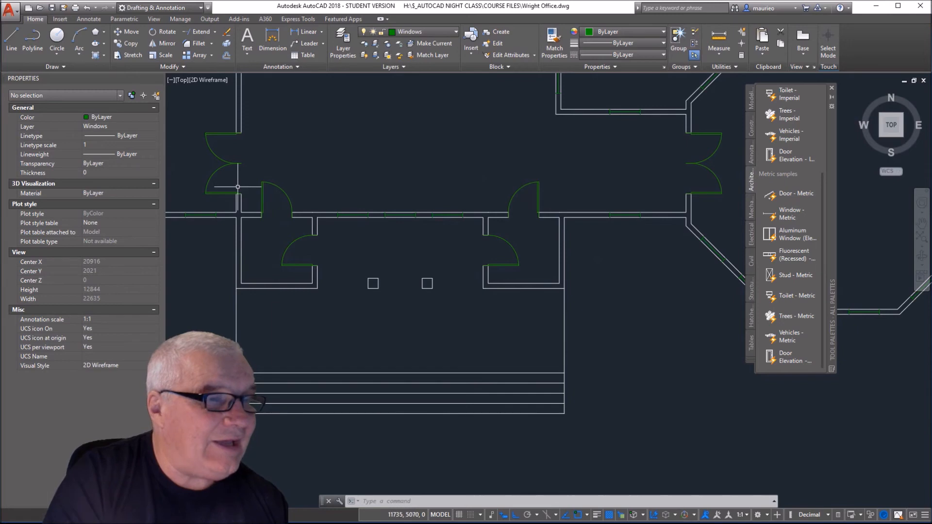
middle_drag(233, 174, 322, 235)
scroll(333, 235, up, 2)
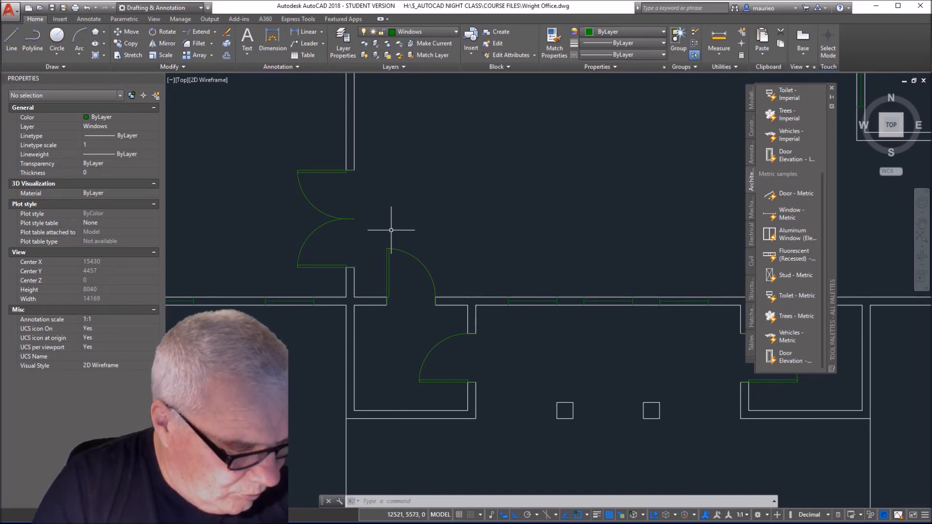
Step: Erase the two inner wall lines directly above and below the double door at the hall's west end
click(354, 279)
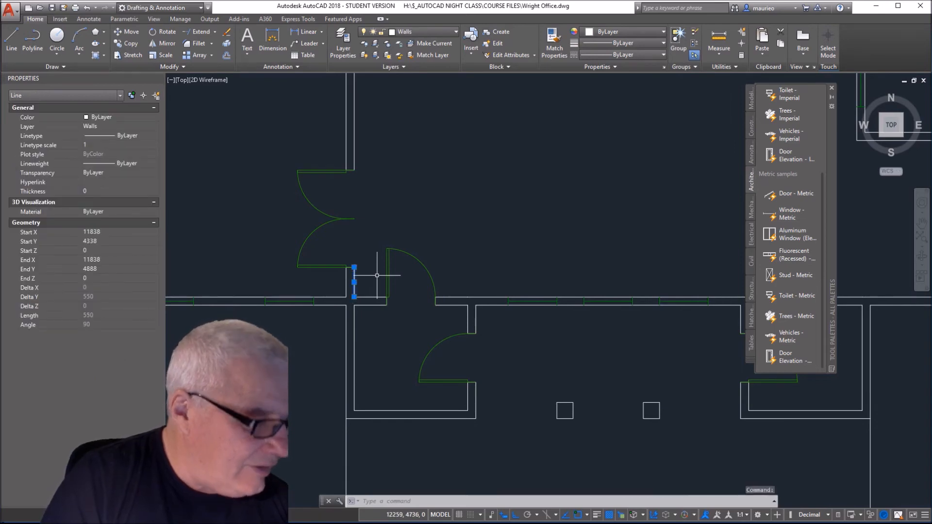
key(Delete)
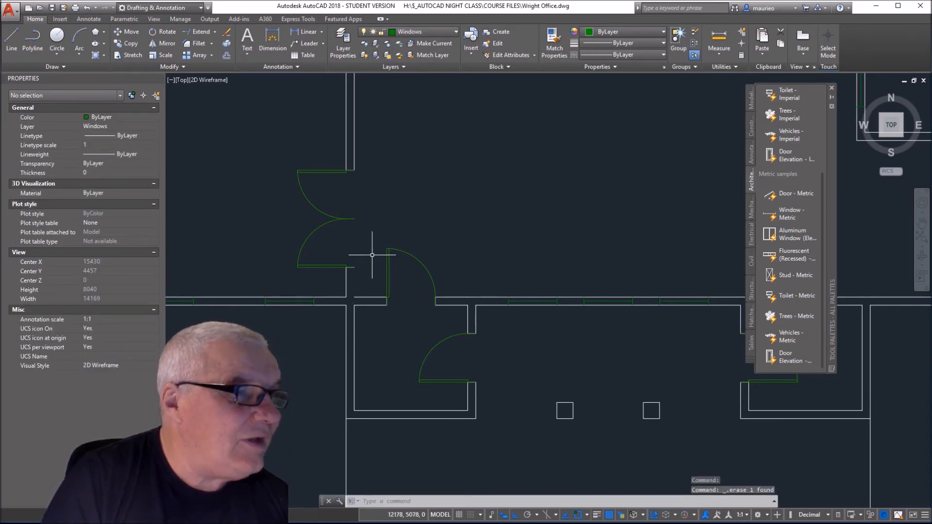
click(353, 137)
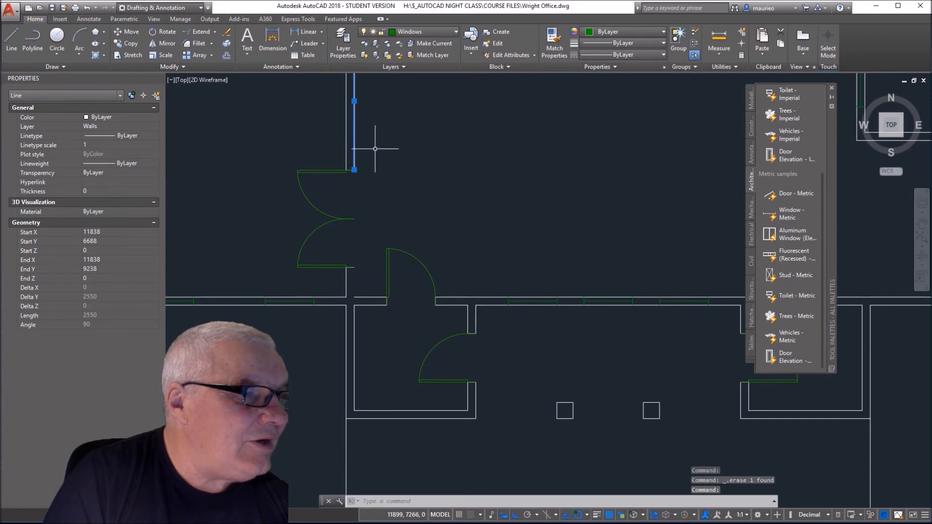
key(Delete)
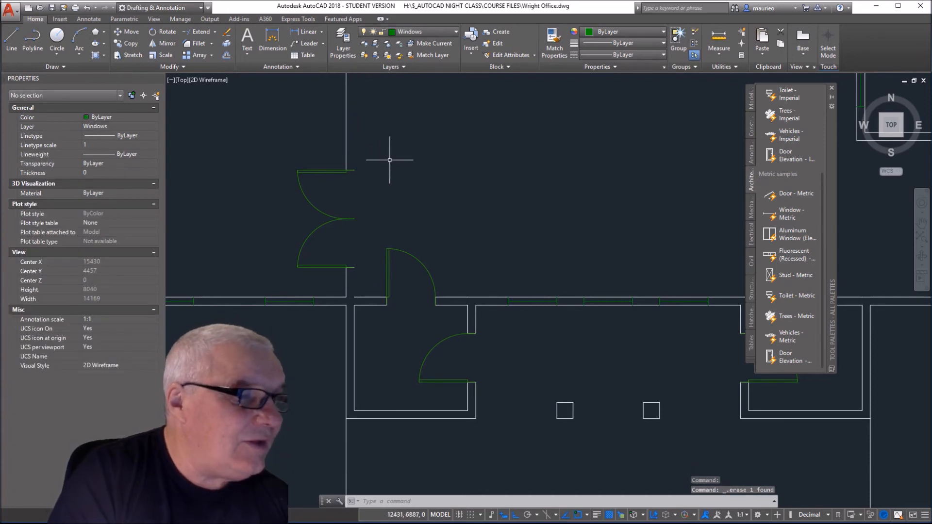
Step: Draw a vertical inner wall line 4900 units long at the hall's west end, from the front wall up to the hall's upper wall
scroll(395, 168, down, 2)
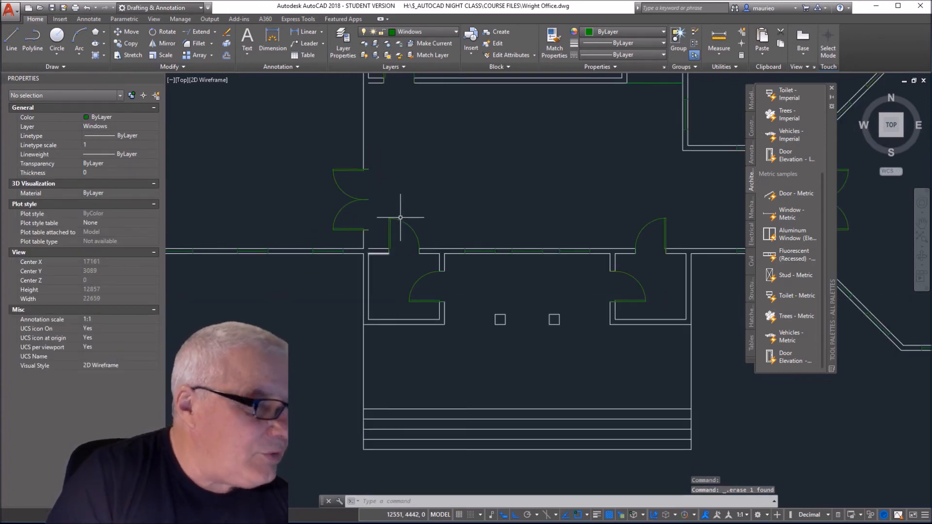
text(L)
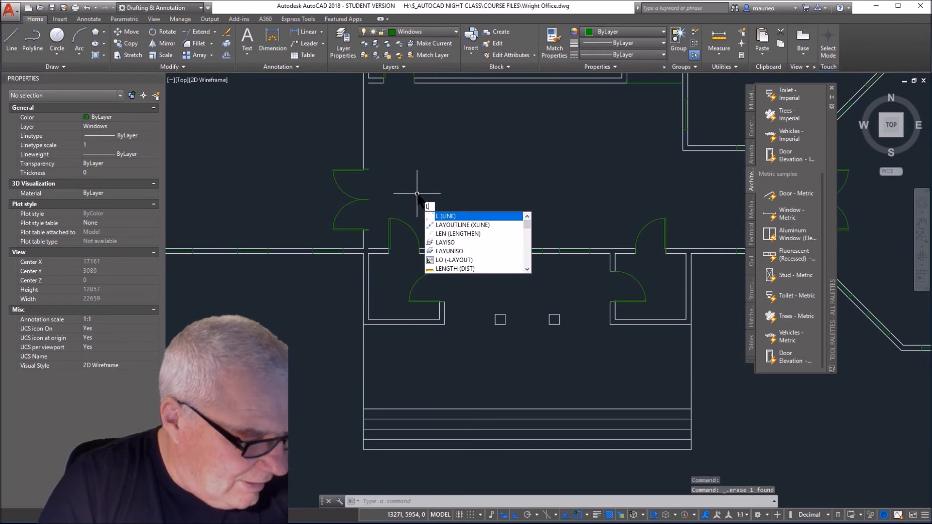
key(Return)
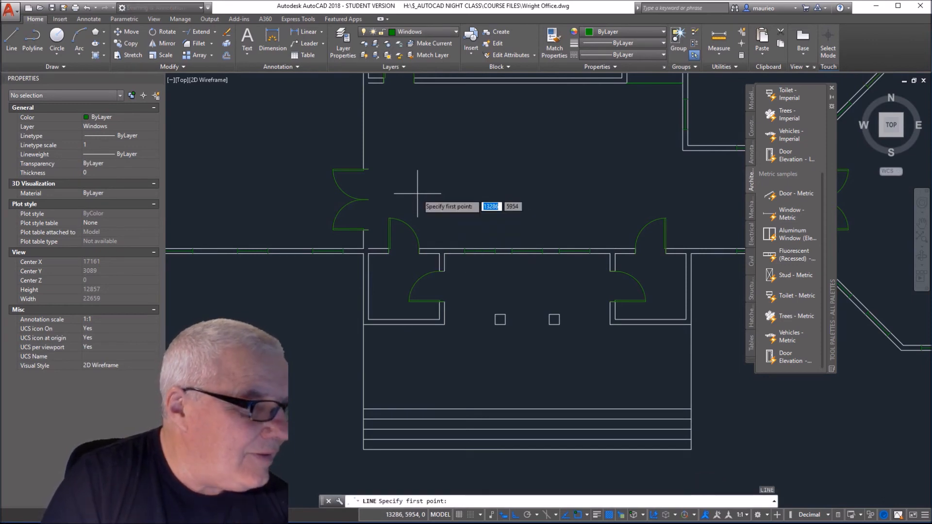
click(368, 250)
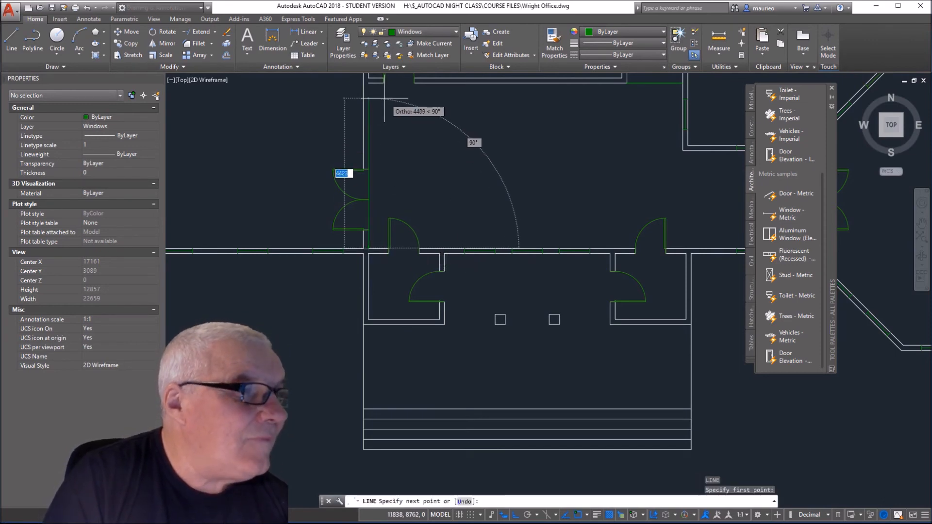
click(369, 83)
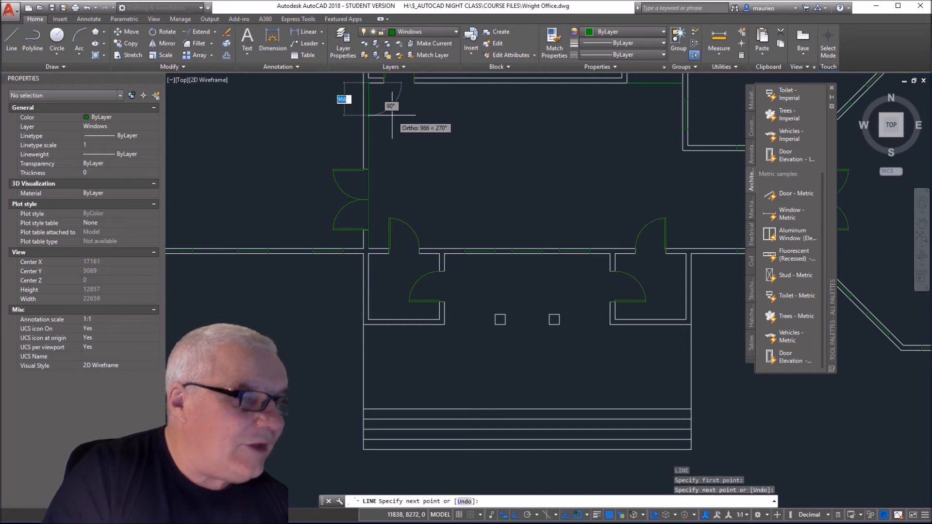
key(Escape)
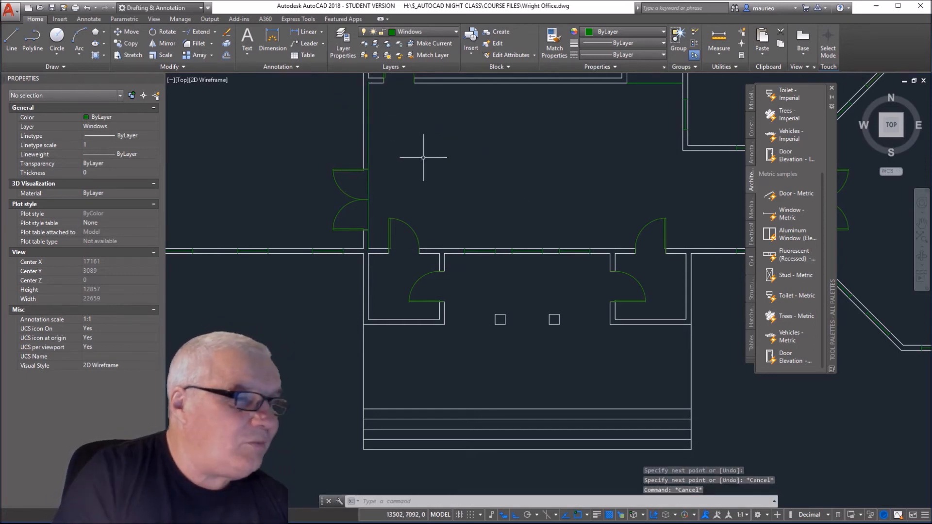
Step: Move the new vertical line at the hall's west end to the Walls layer and clear the selection
click(368, 138)
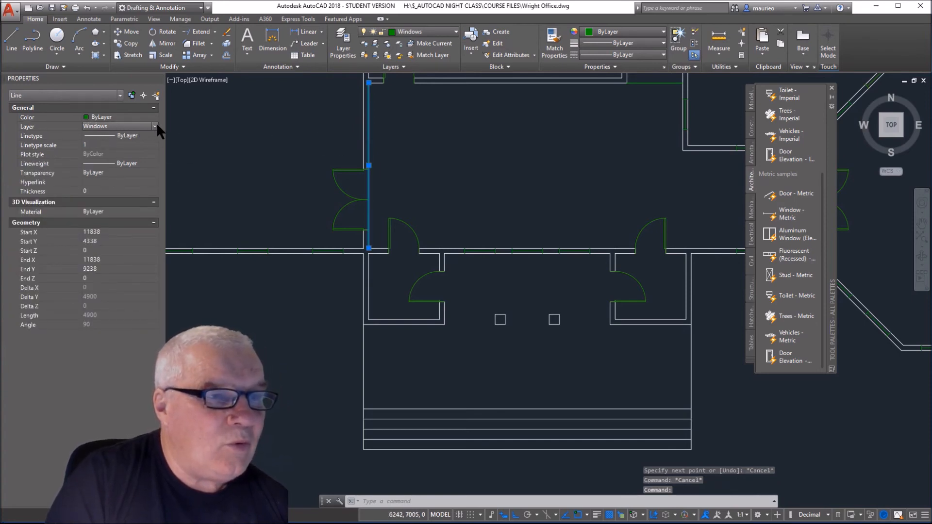
click(155, 126)
click(106, 202)
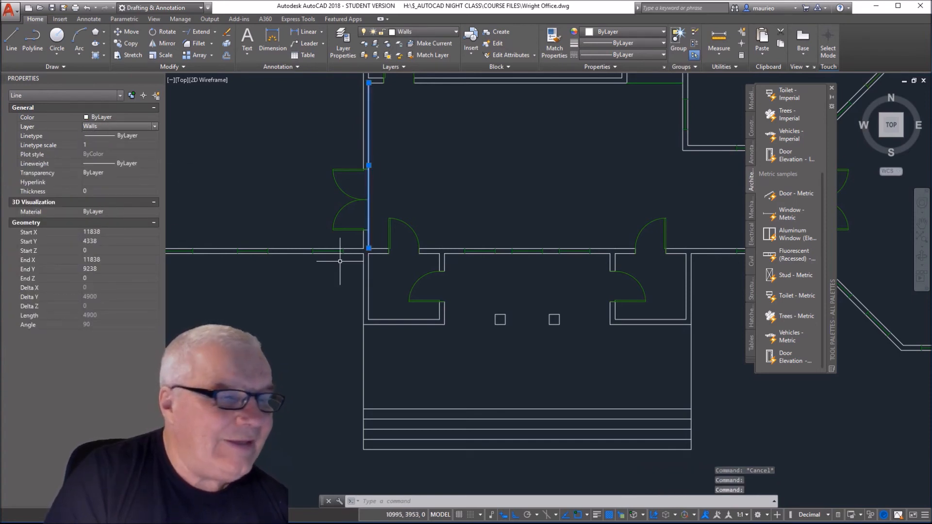
key(Escape)
key(Escape)
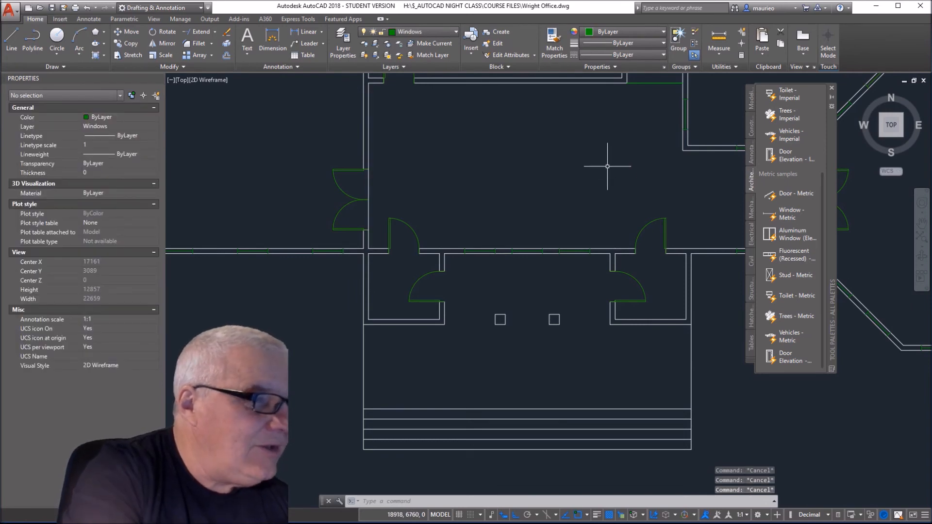
Step: Select both leaves of the double door in the hall's west wall and move them 1000 units straight up
click(361, 200)
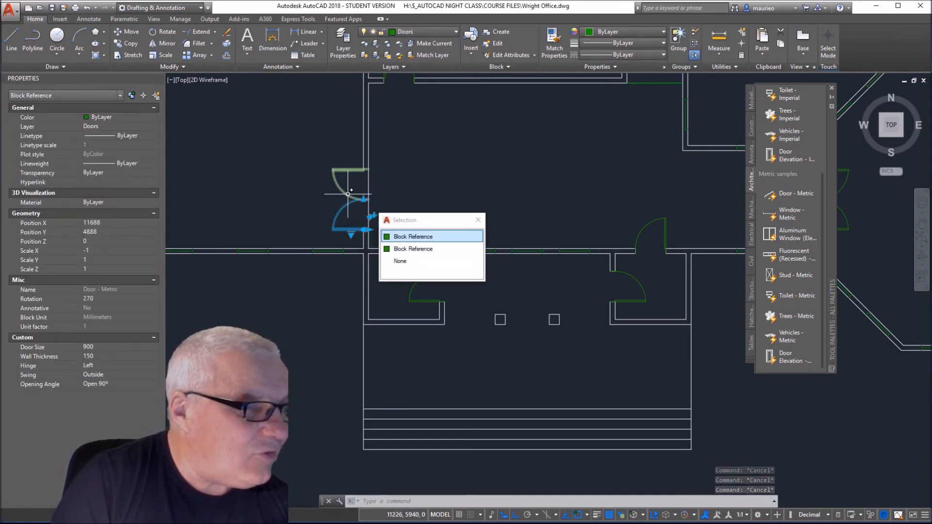
click(348, 194)
right_click(413, 201)
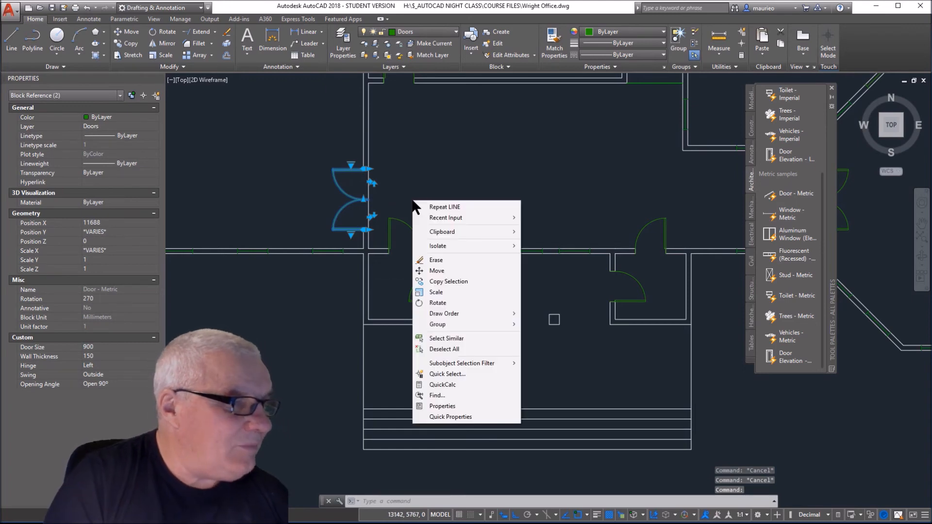
click(436, 271)
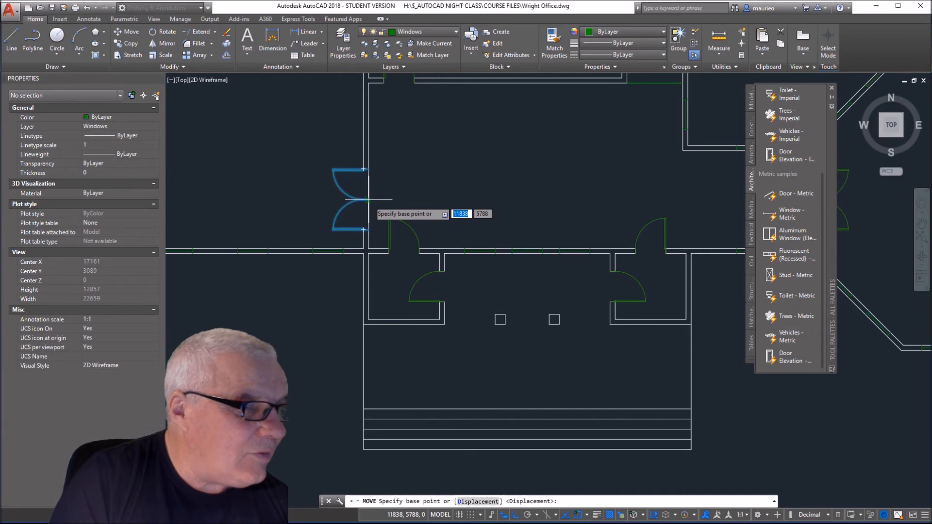
click(376, 193)
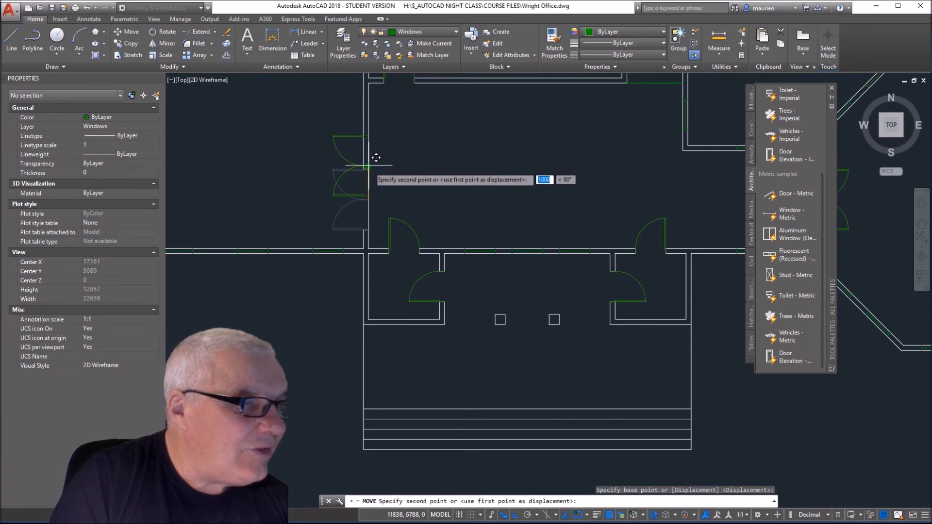
click(376, 158)
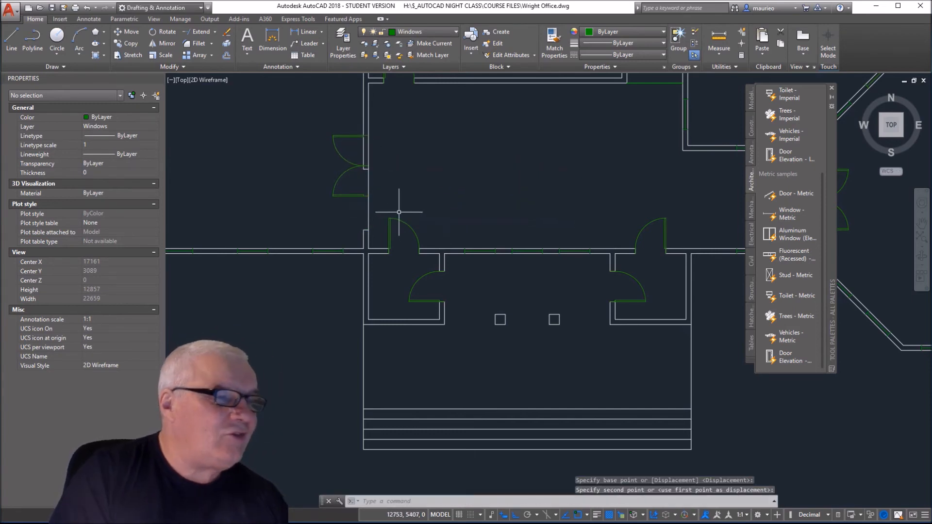
Step: Move the short jamb line at the lower end of the old opening up to the double door's lower edge
click(366, 231)
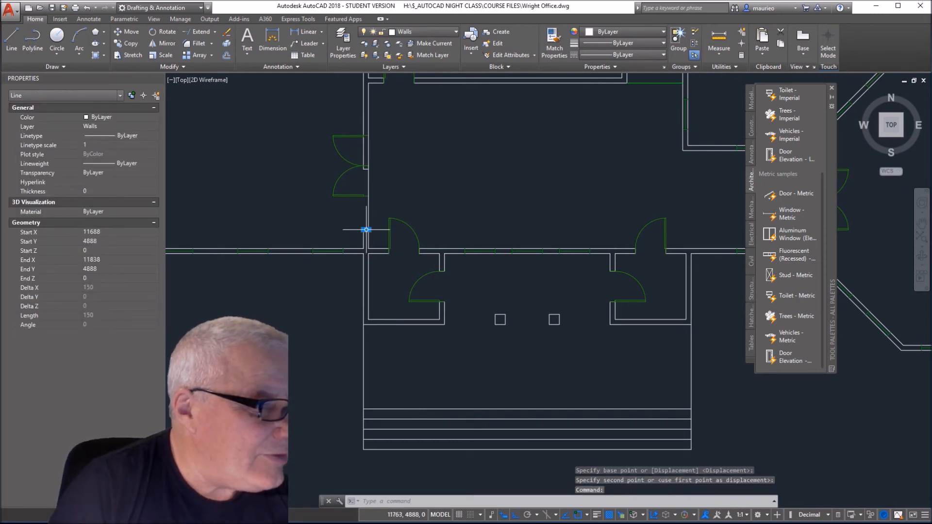
right_click(397, 220)
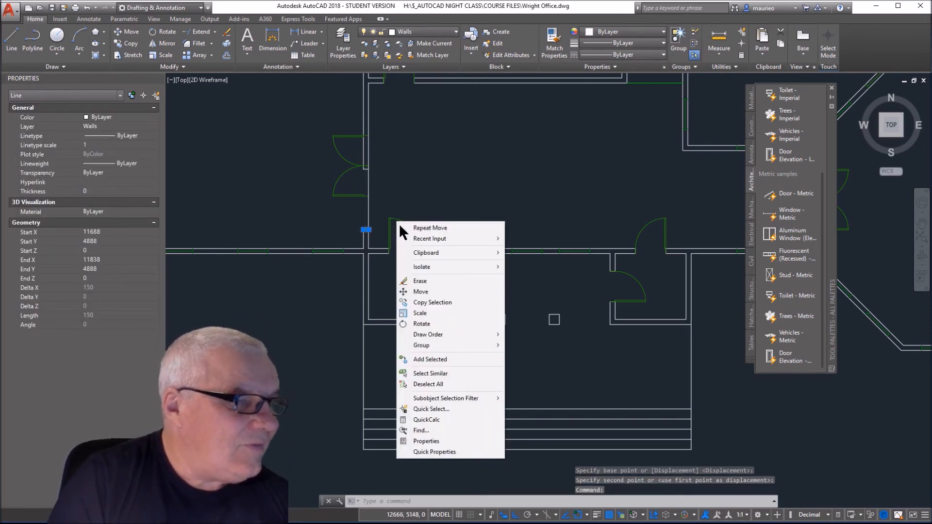
click(421, 291)
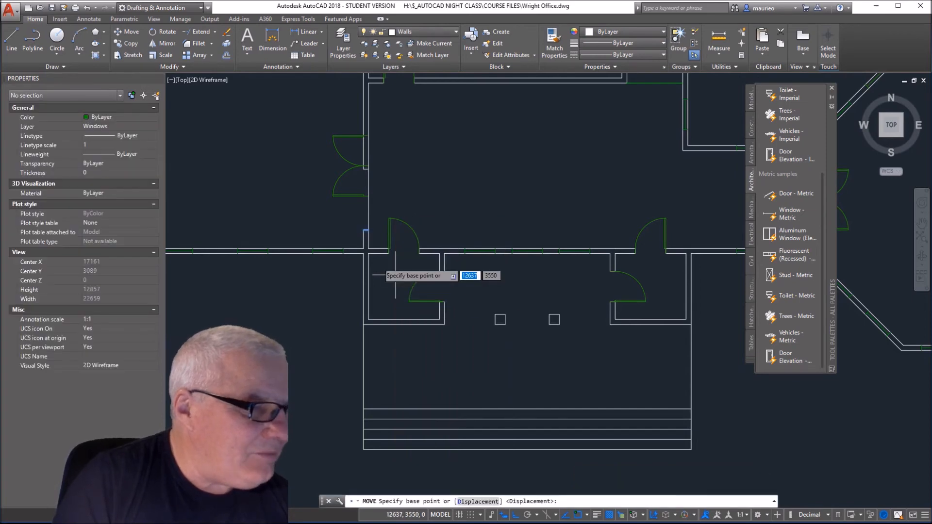
click(367, 230)
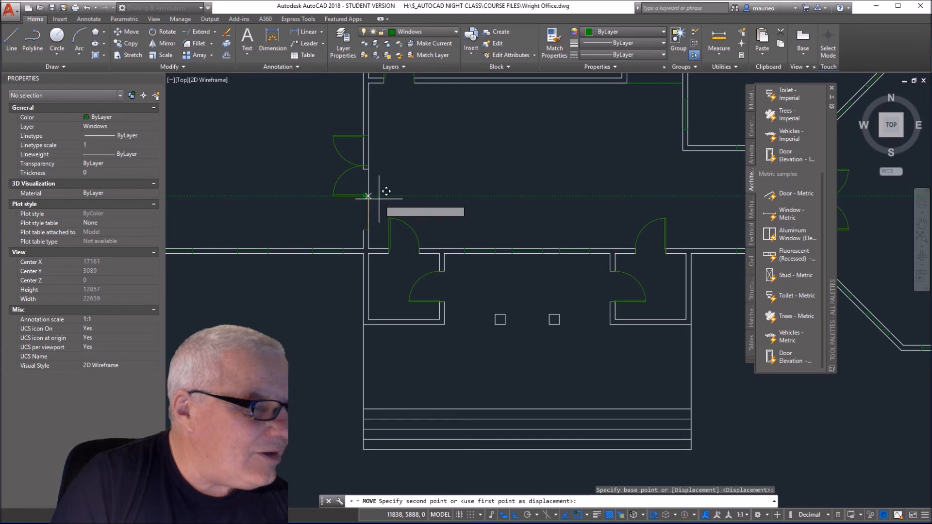
scroll(374, 199, up, 5)
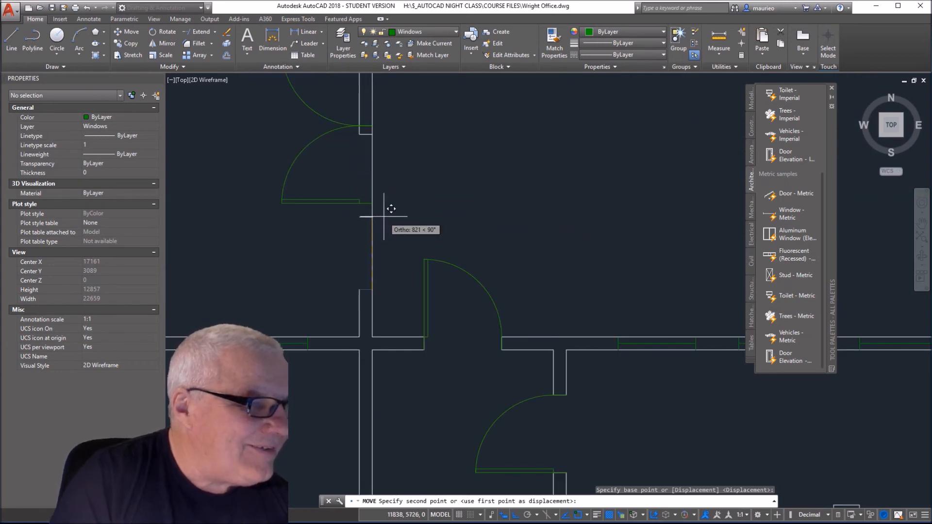
click(377, 206)
scroll(435, 179, down, 5)
mouse_move(434, 192)
middle_down()
mouse_move(424, 254)
mouse_move(427, 245)
middle_up()
scroll(424, 235, up, 5)
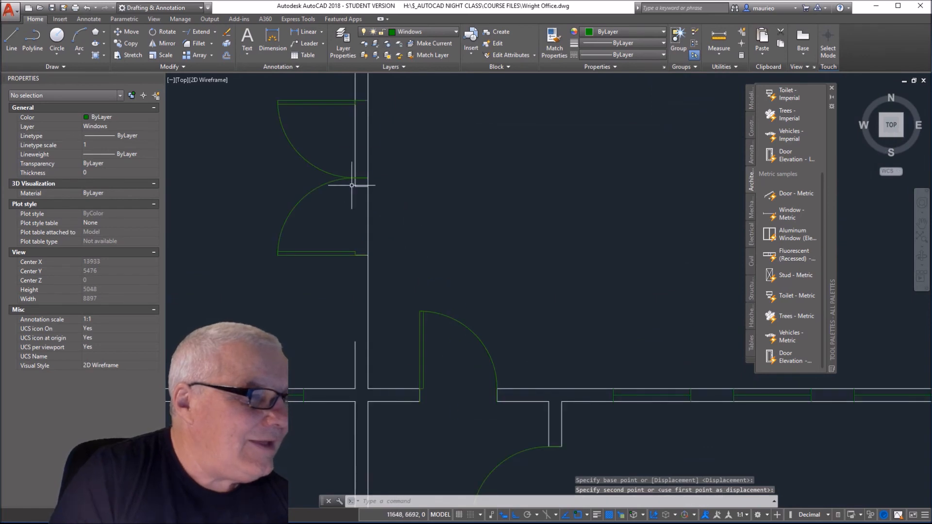
click(363, 186)
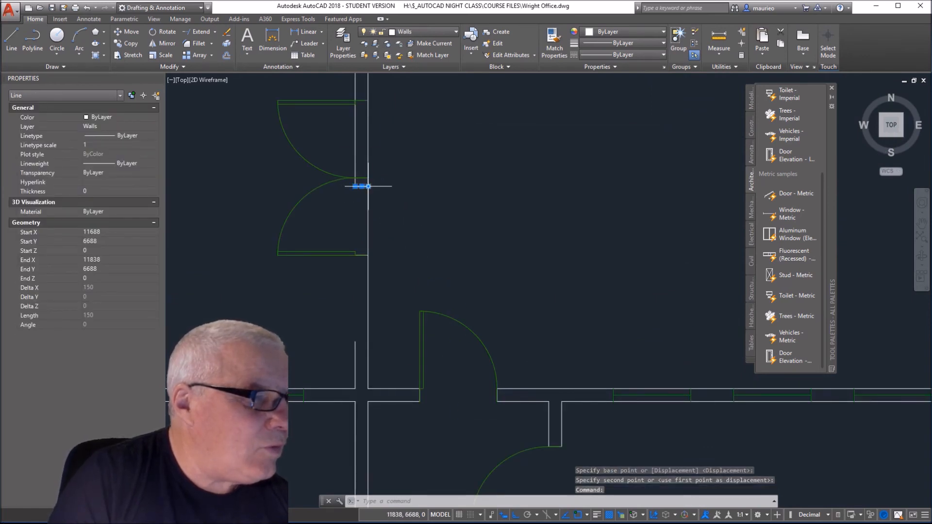
click(368, 186)
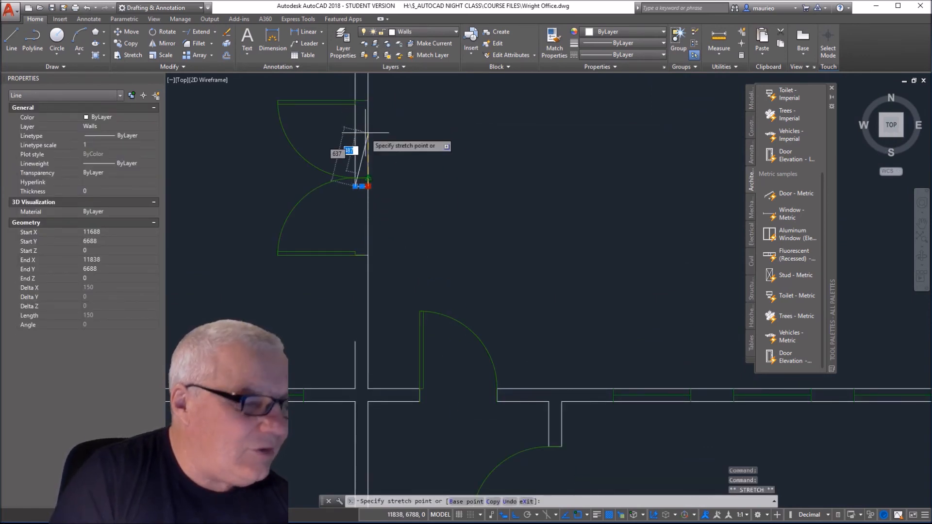
key(Escape)
key(Escape)
key(Escape)
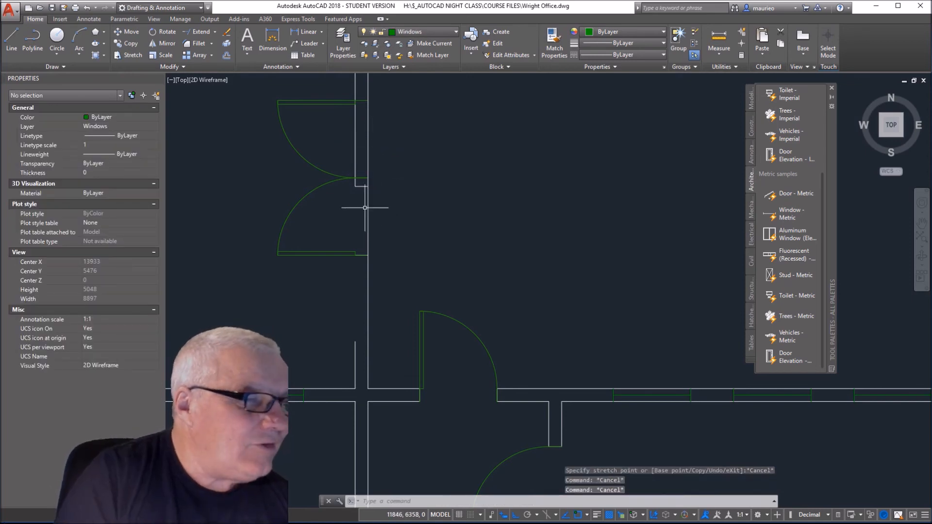
click(361, 186)
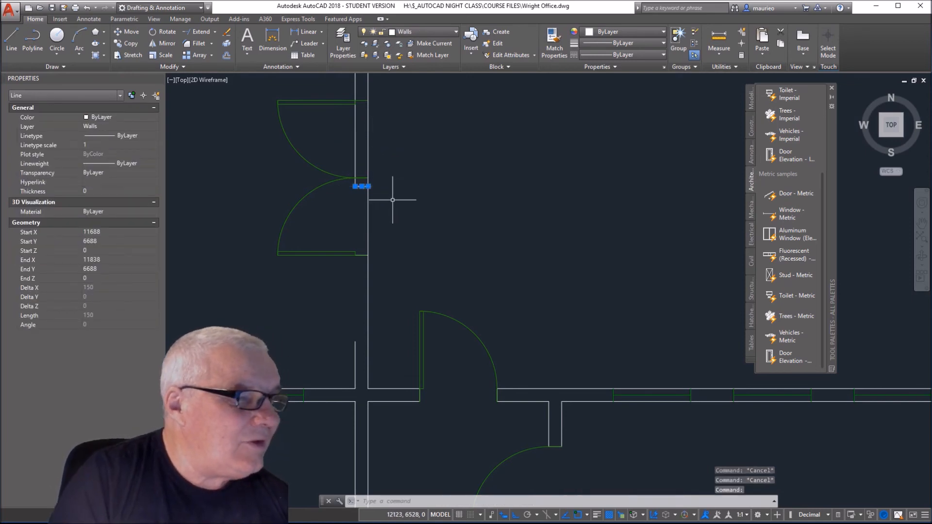
right_click(392, 202)
click(418, 270)
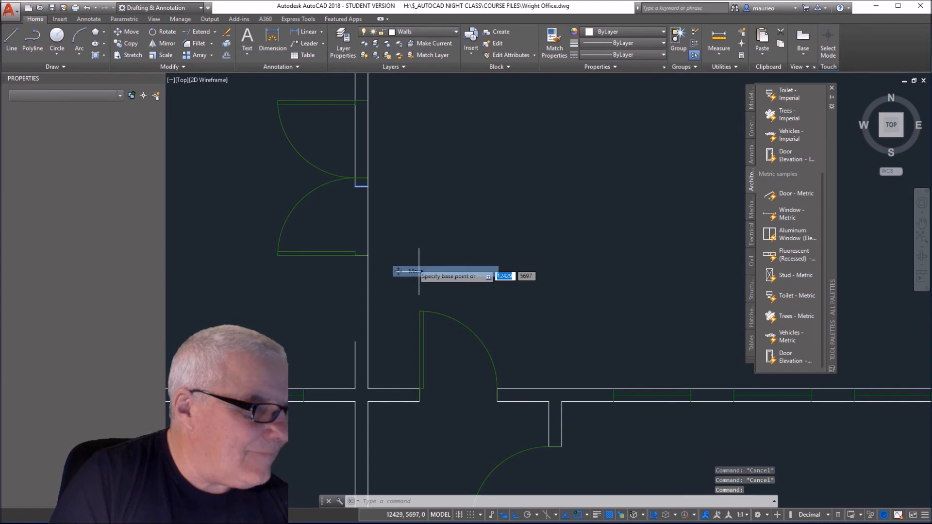
click(368, 100)
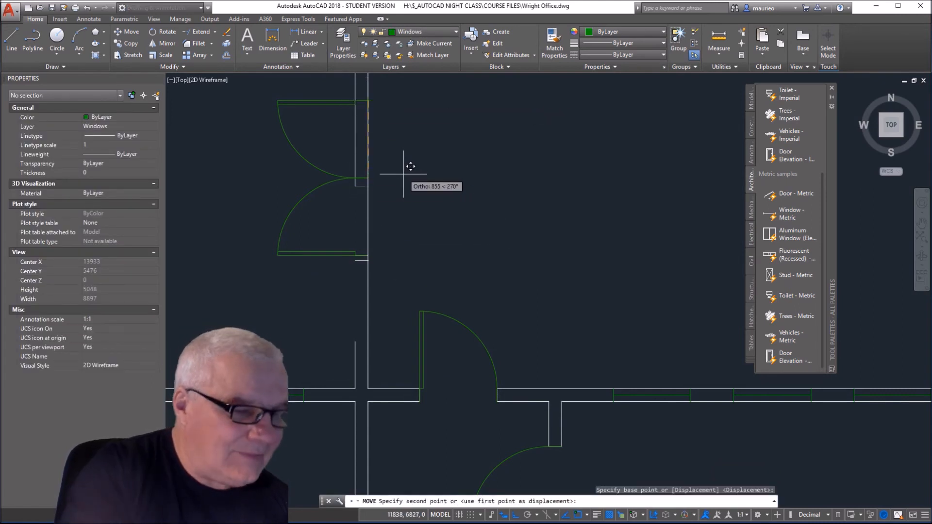
key(Escape)
key(Escape)
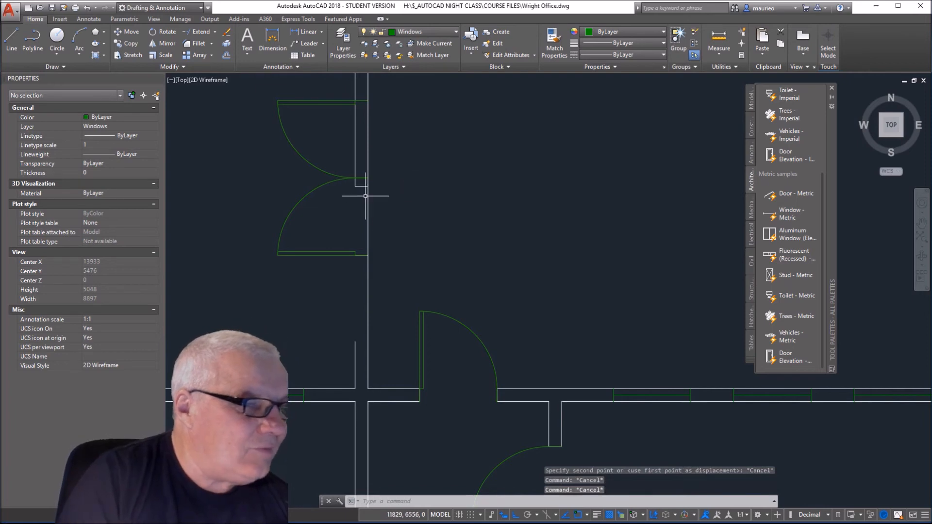
Step: Move the short jamb line at the upper end of the old opening up to the double door's upper edge
click(361, 186)
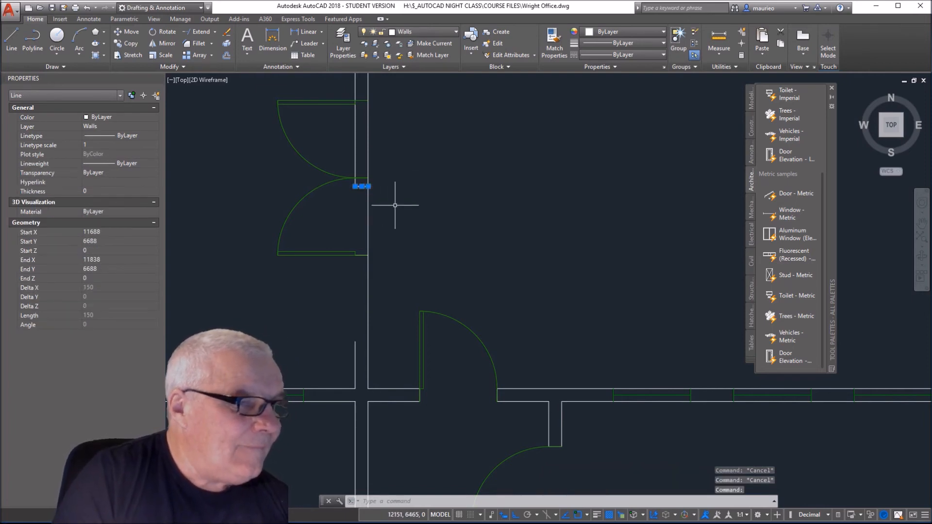
right_click(396, 206)
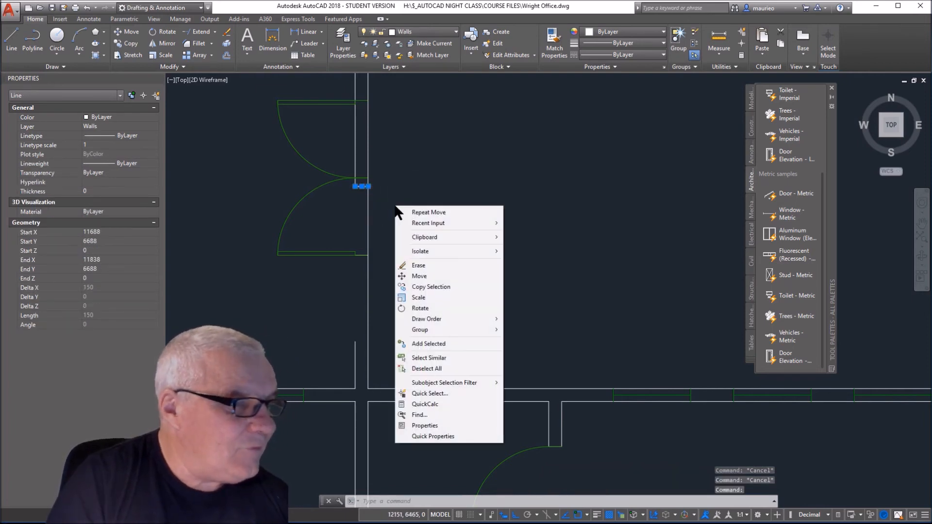
click(419, 276)
click(368, 186)
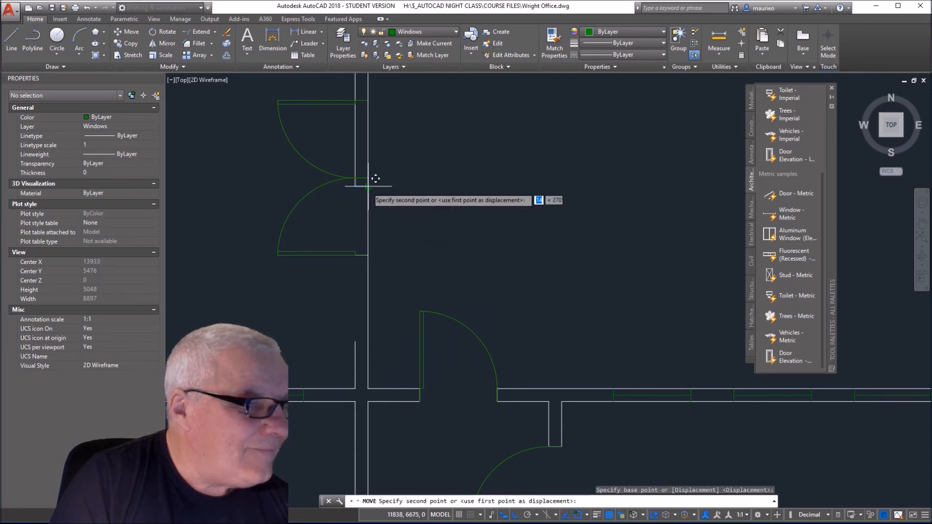
click(375, 92)
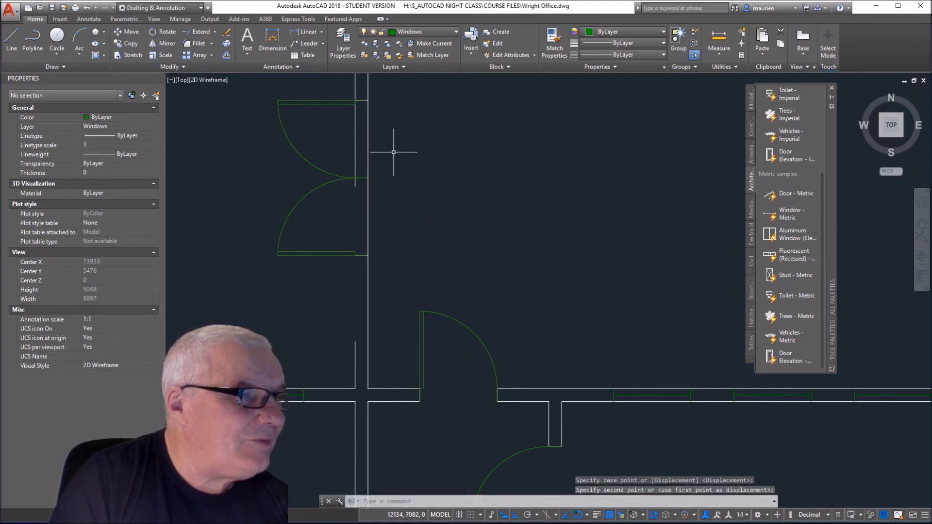
key(Escape)
key(Escape)
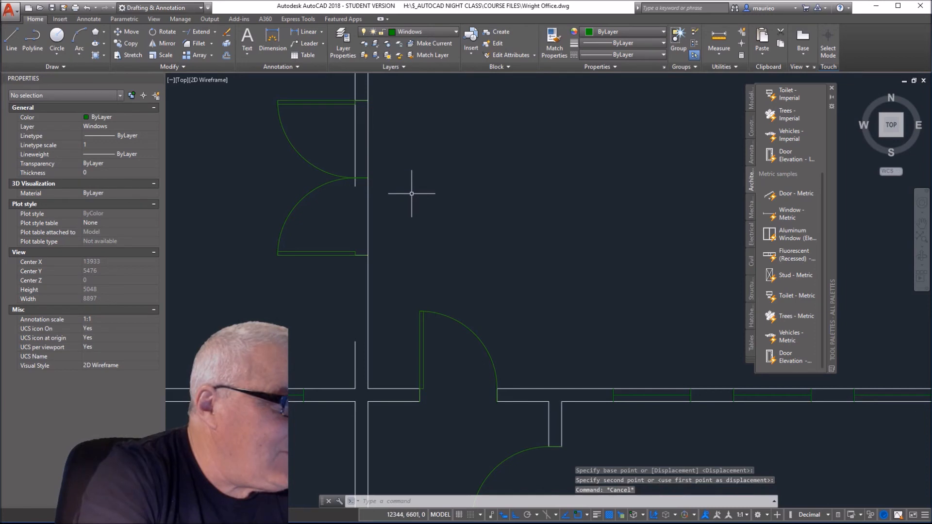
Step: Trim away the outer wall line that crosses the double door's opening, using all objects as cutting edges
text(tr)
key(Return)
key(Return)
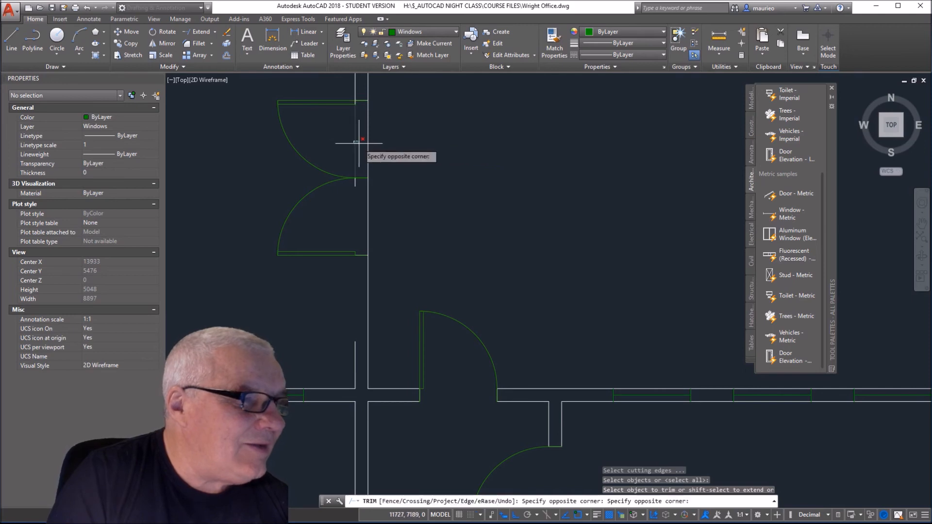
drag(353, 141, 363, 199)
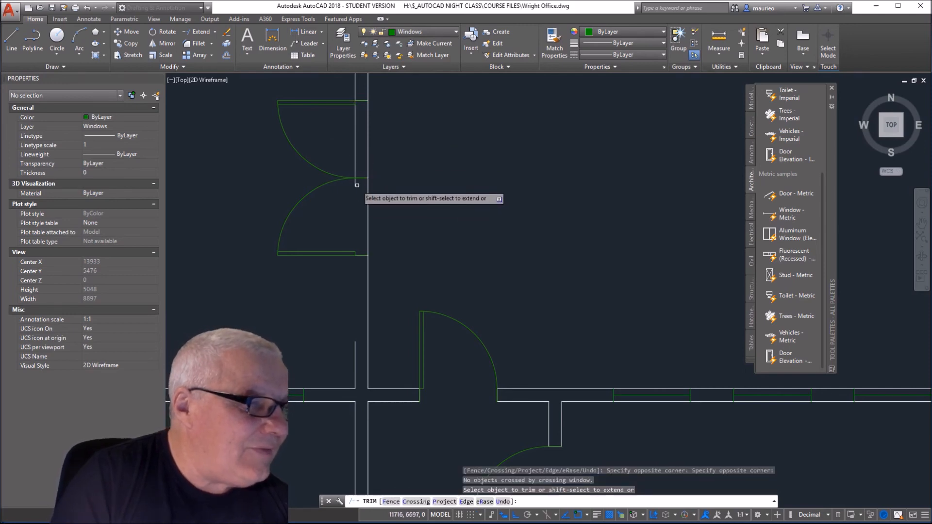
click(355, 183)
click(354, 166)
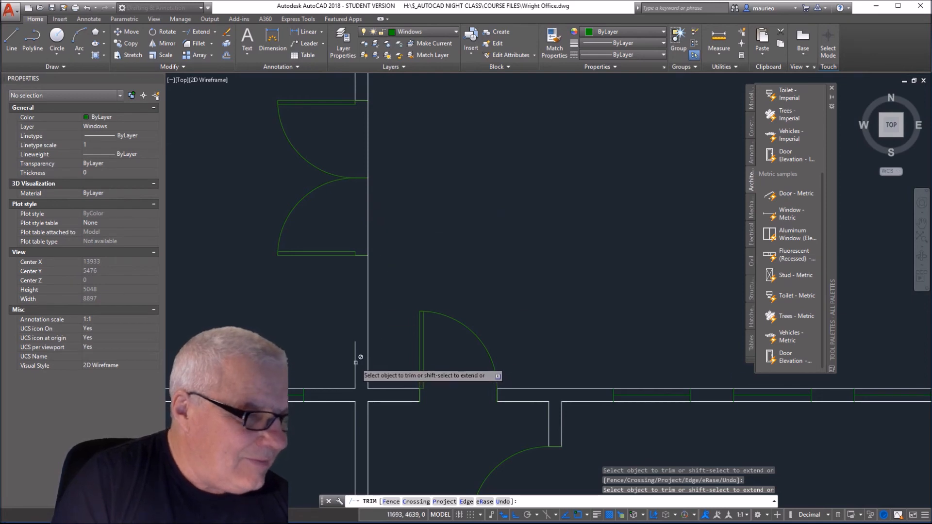
Step: Stretch the upper end of the short wall line below the double door straight up to the door's lower jamb
key(Escape)
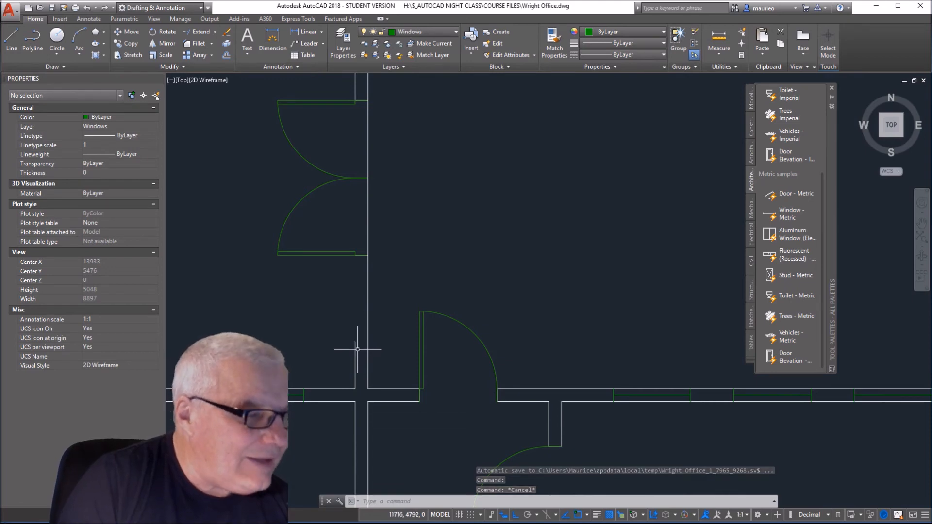
scroll(376, 206, down, 2)
middle_drag(377, 212, 393, 320)
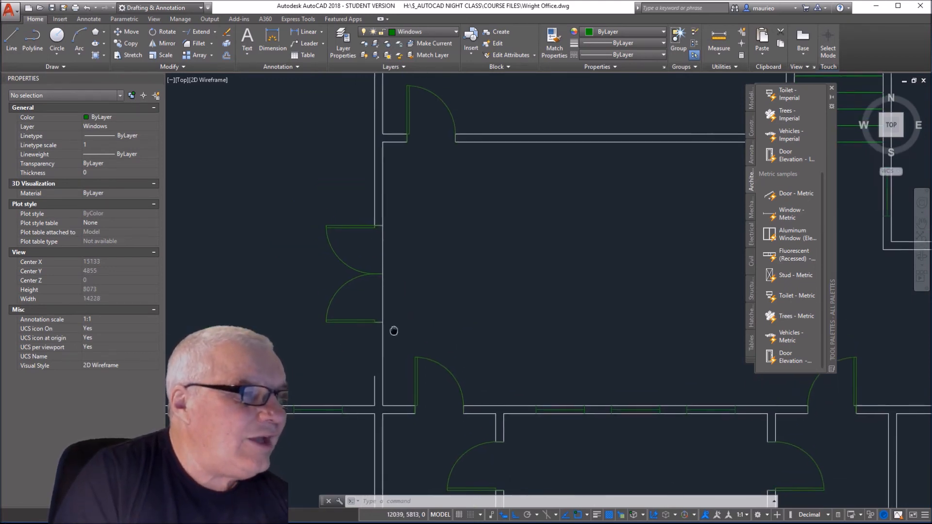
click(375, 388)
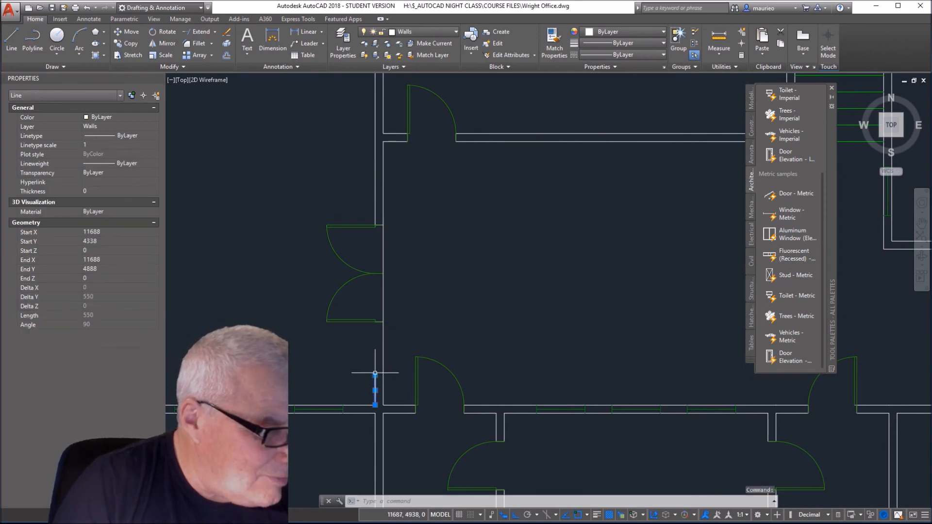
click(375, 375)
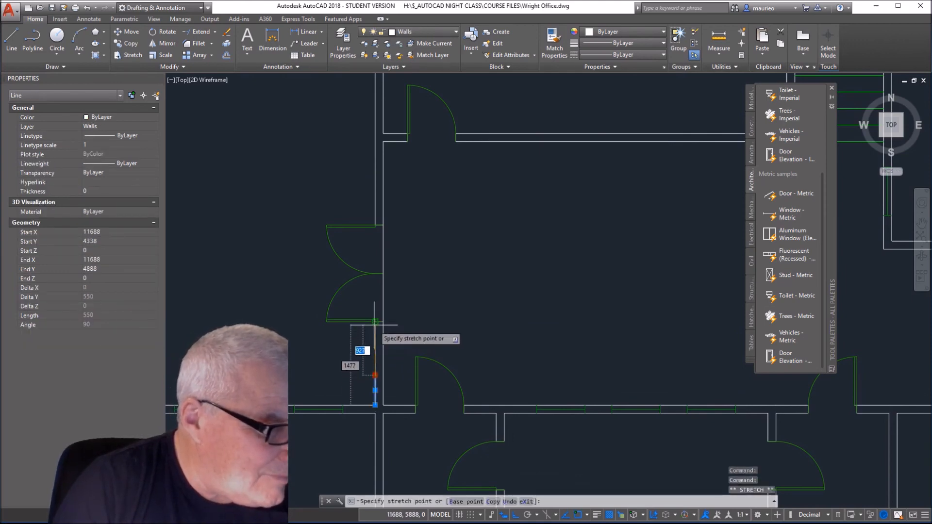
key(Escape)
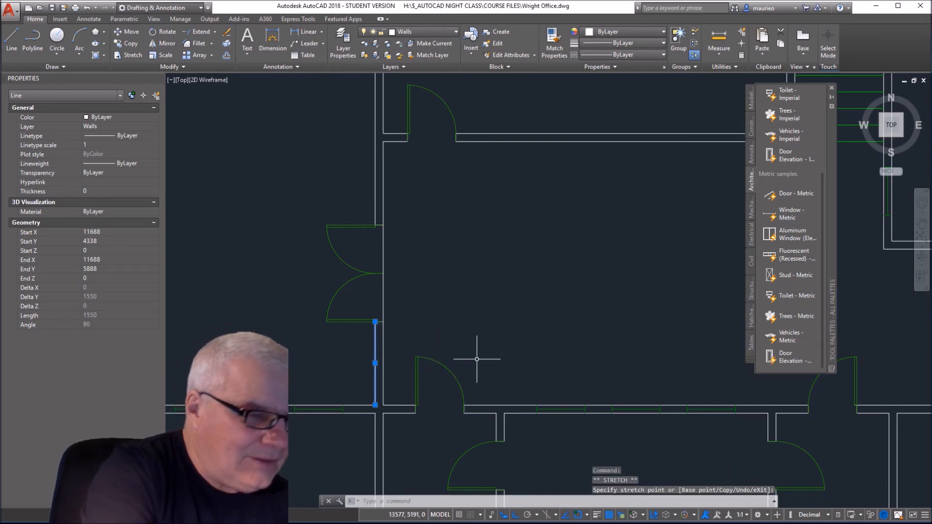
key(Escape)
key(Escape)
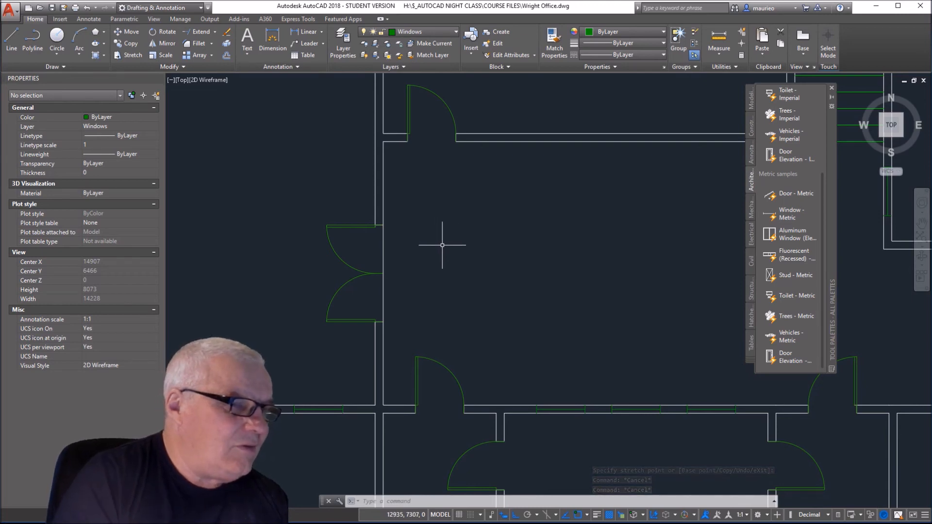
Step: Inspect the repositioned double door, the surrounding hall walls and the whole floor plan
scroll(434, 224, down, 4)
middle_drag(443, 245, 413, 188)
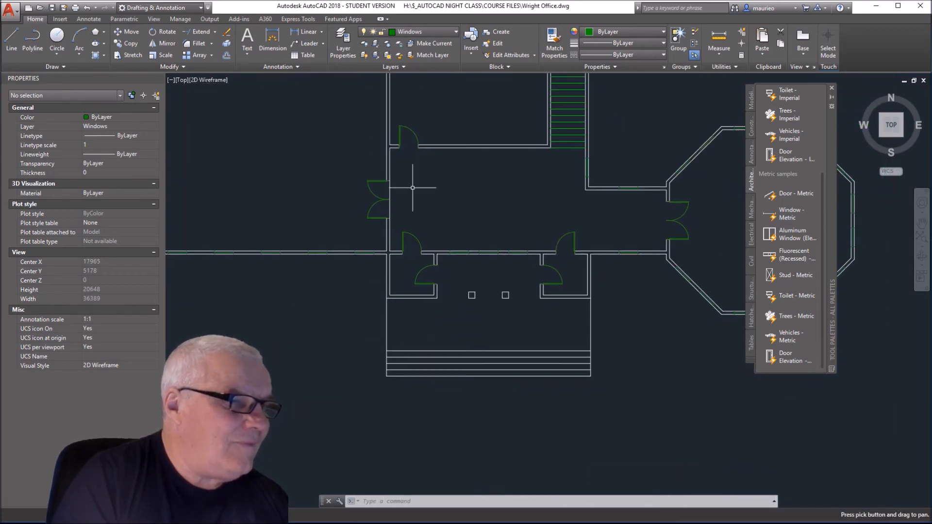
scroll(413, 187, up, 2)
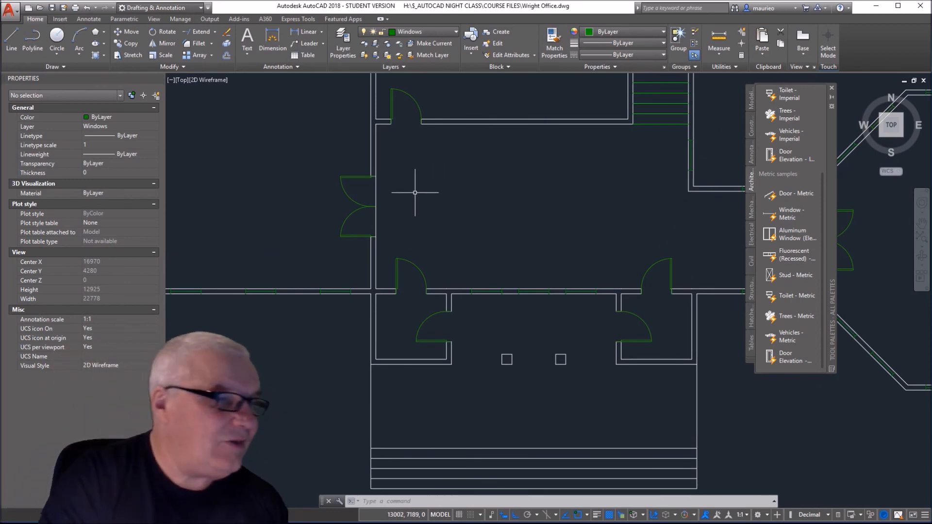
scroll(421, 191, down, 4)
middle_drag(423, 193, 392, 200)
scroll(392, 200, up, 2)
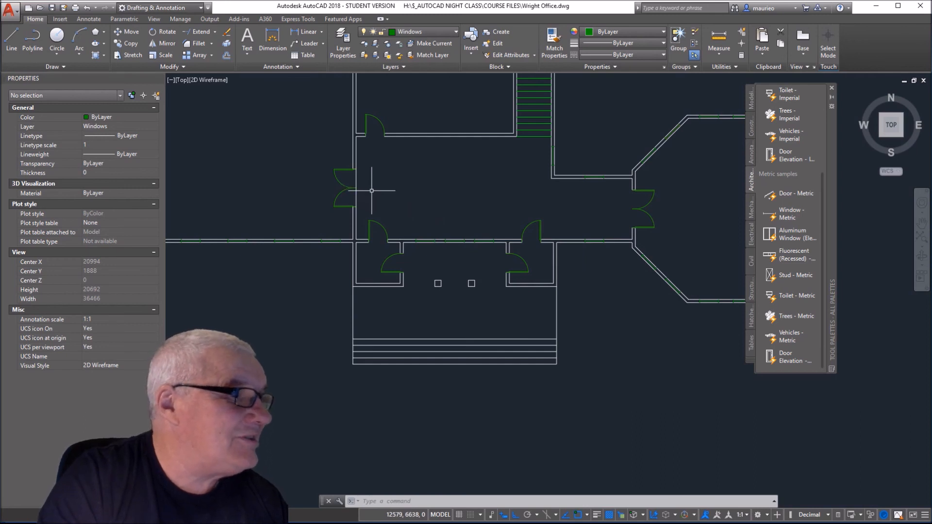
scroll(372, 191, up, 2)
scroll(379, 194, down, 3)
mouse_move(456, 224)
middle_down()
mouse_move(430, 224)
mouse_move(466, 267)
middle_up()
scroll(428, 222, up, 3)
scroll(466, 266, down, 3)
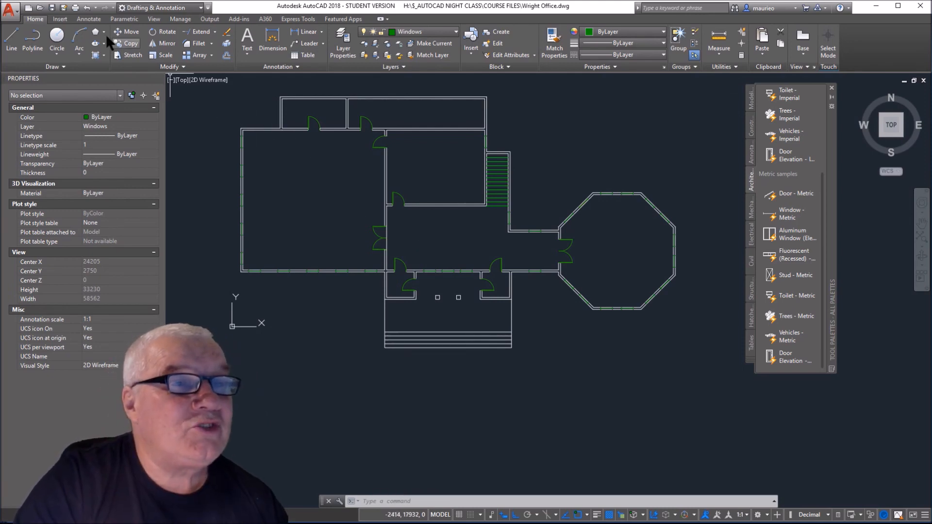
Step: Save the drawing as Wright Office in the COURSE FILES folder, replacing the existing file, and close the drawing
click(15, 14)
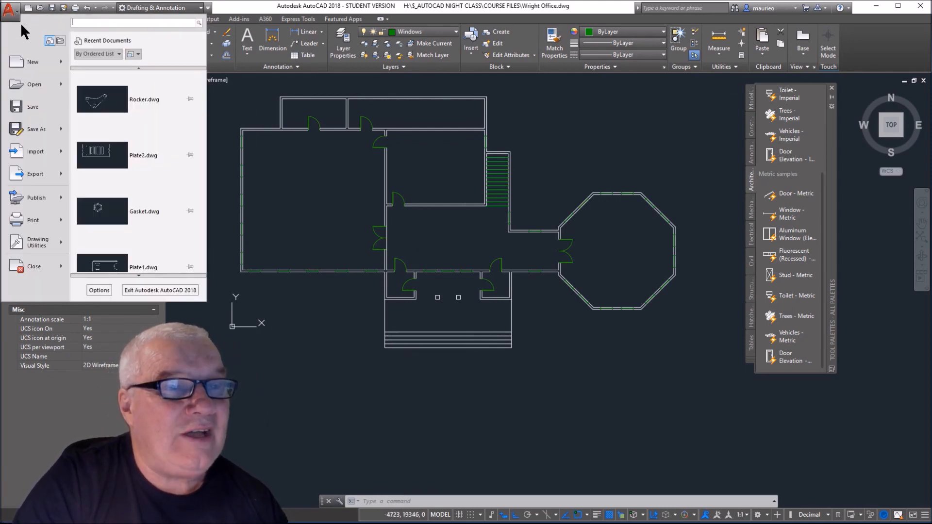
click(33, 128)
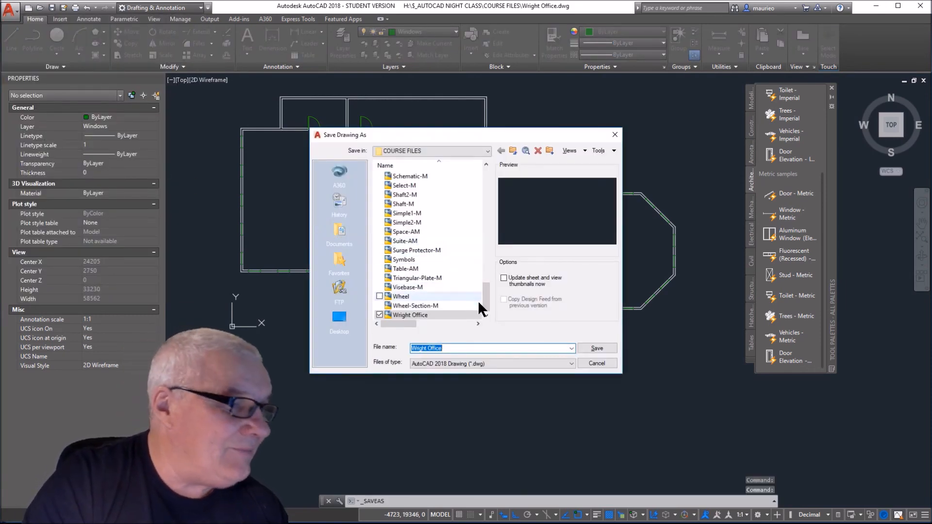
click(601, 347)
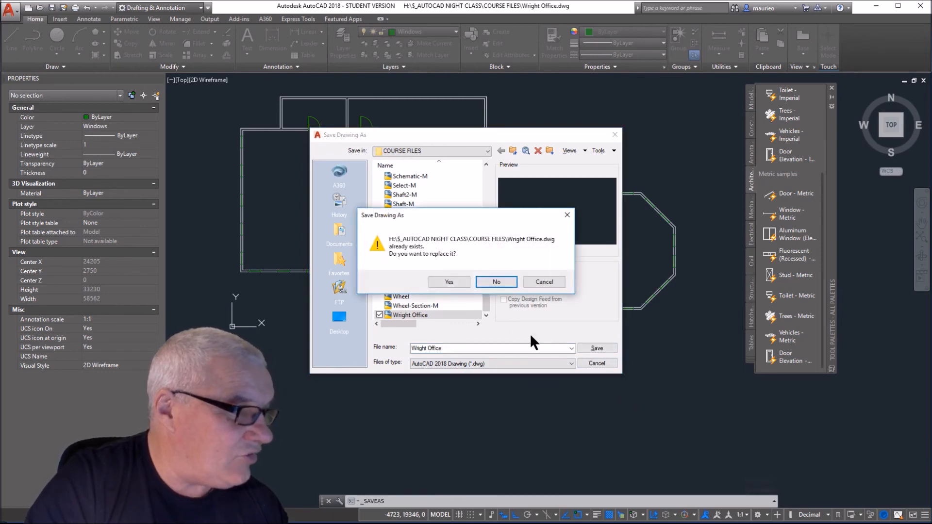
click(449, 281)
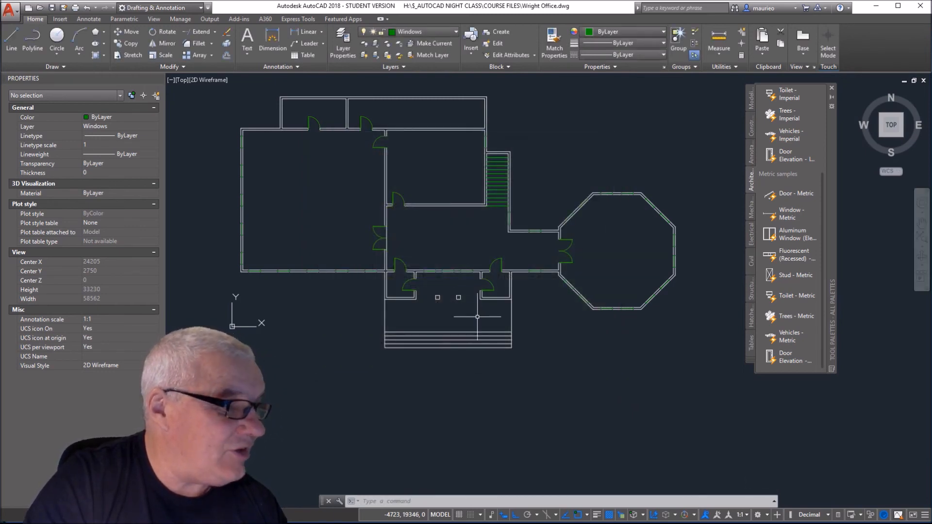
click(10, 10)
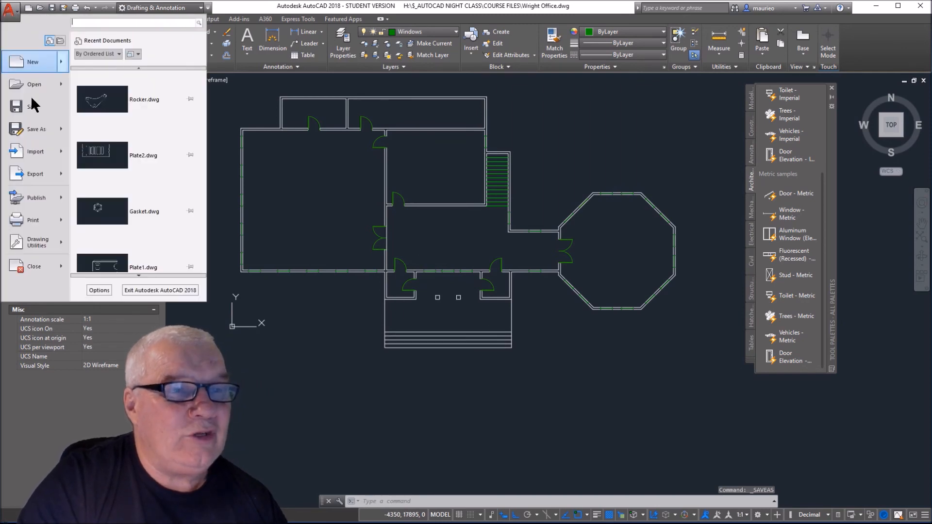
click(30, 264)
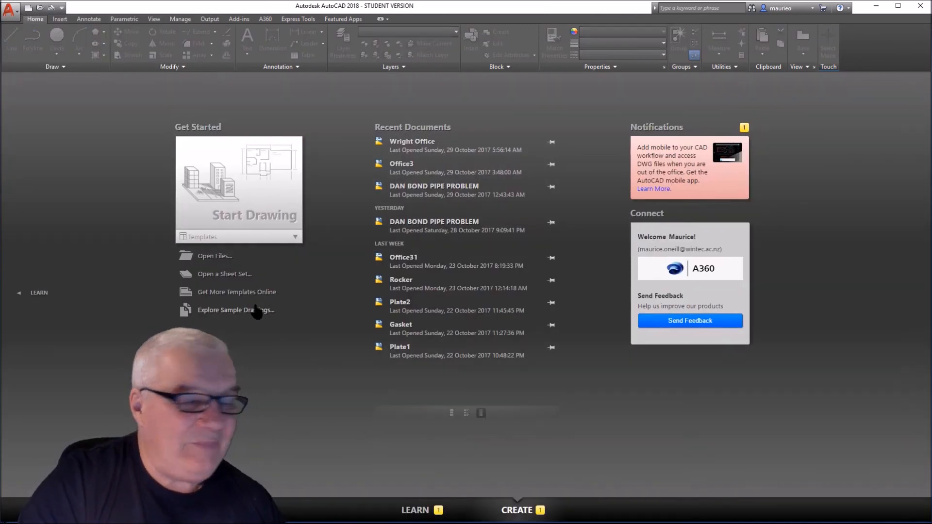